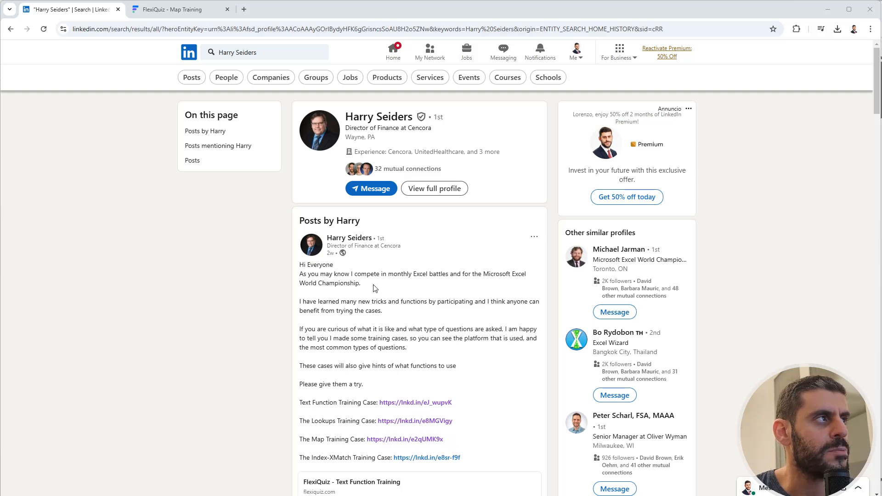
# Check the Map Training quiz page, then switch to the The_Maps_Case workbook in Excel and examine its island map sheet.
pyautogui.click(173, 14)
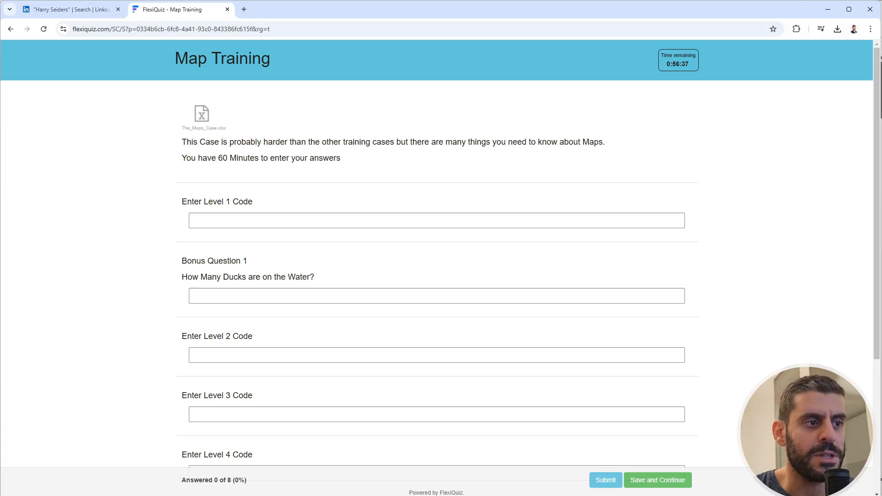
pyautogui.hotkey('alt', 'Tab')
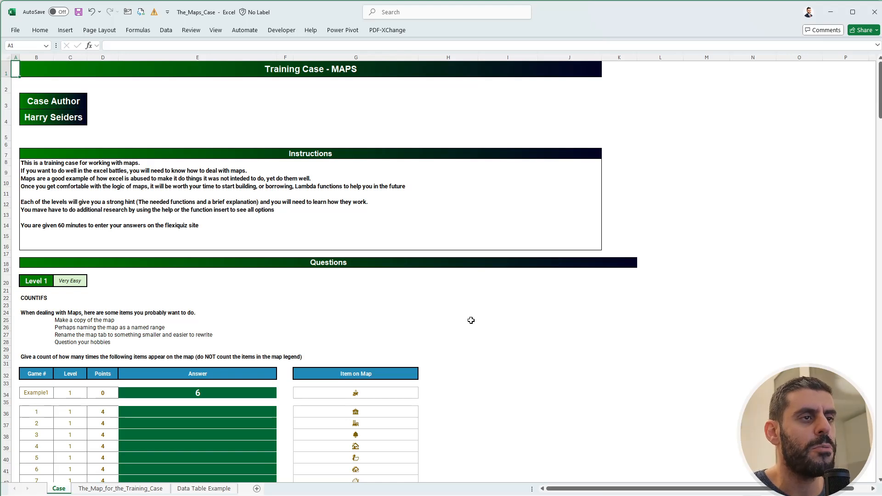
pyautogui.click(91, 490)
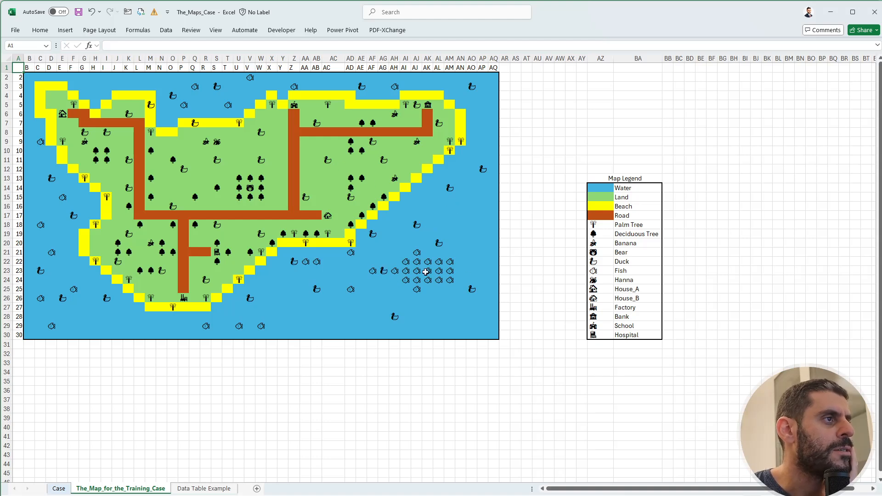
pyautogui.click(384, 271)
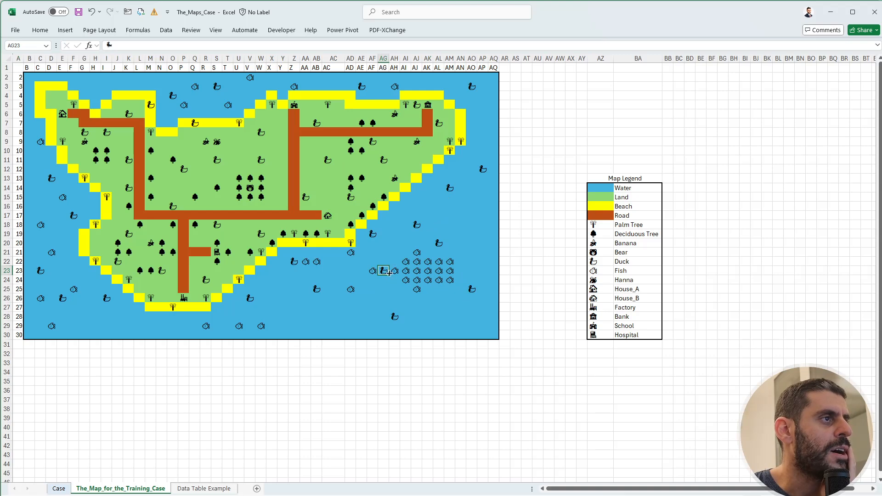
pyautogui.click(395, 381)
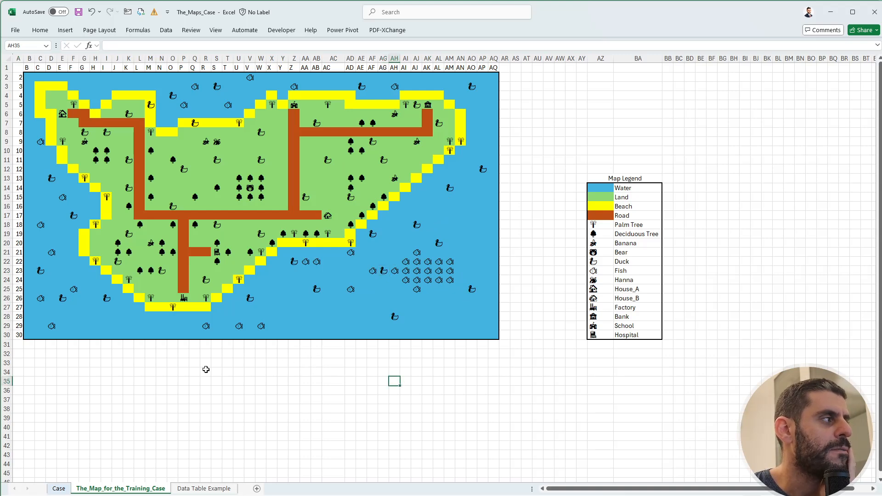
pyautogui.moveTo(19, 335); pyautogui.dragTo(495, 51)
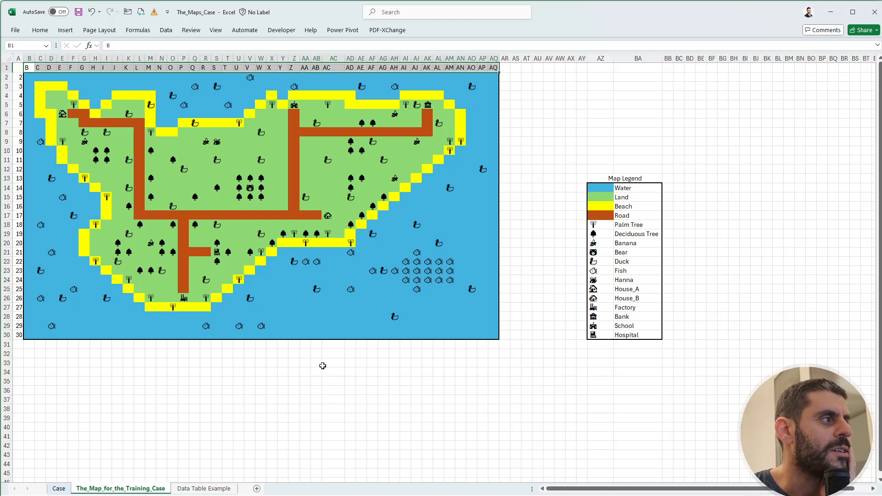
pyautogui.click(323, 366)
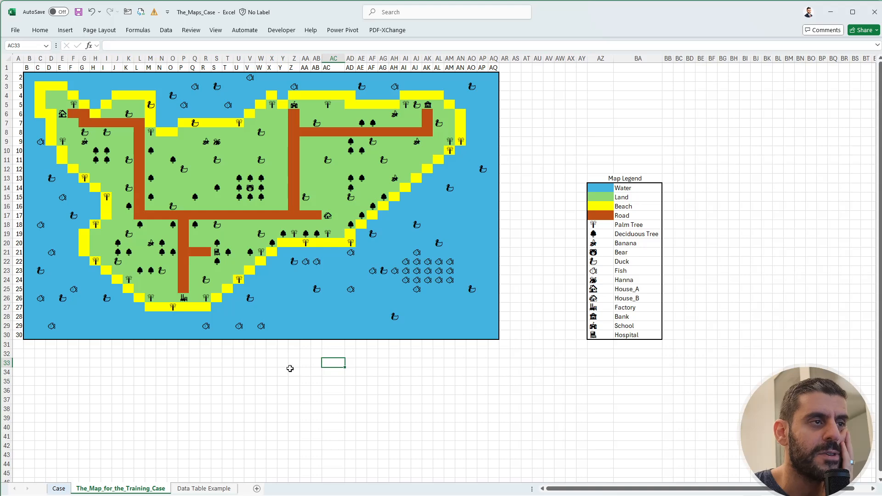
# Following the Level 1 advice on the Case sheet, define the full island map range B2:AQ30 as the named range map.
pyautogui.click(58, 488)
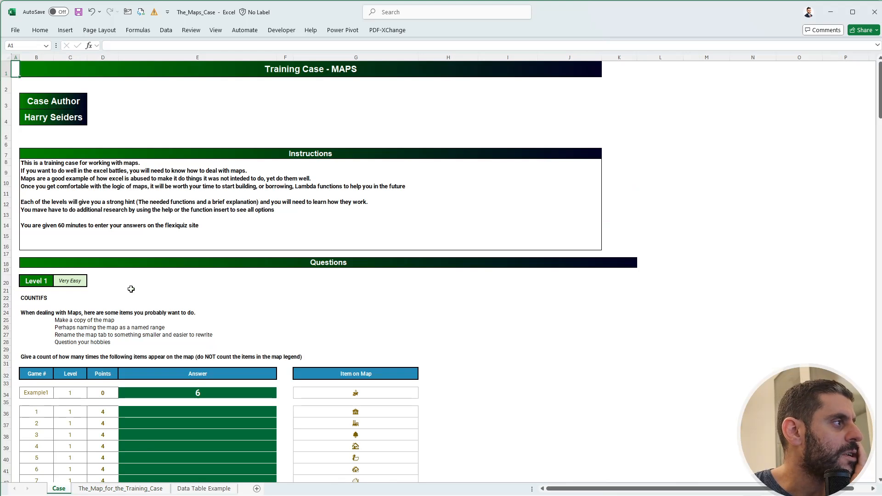
pyautogui.scroll(-2, 131, 289)
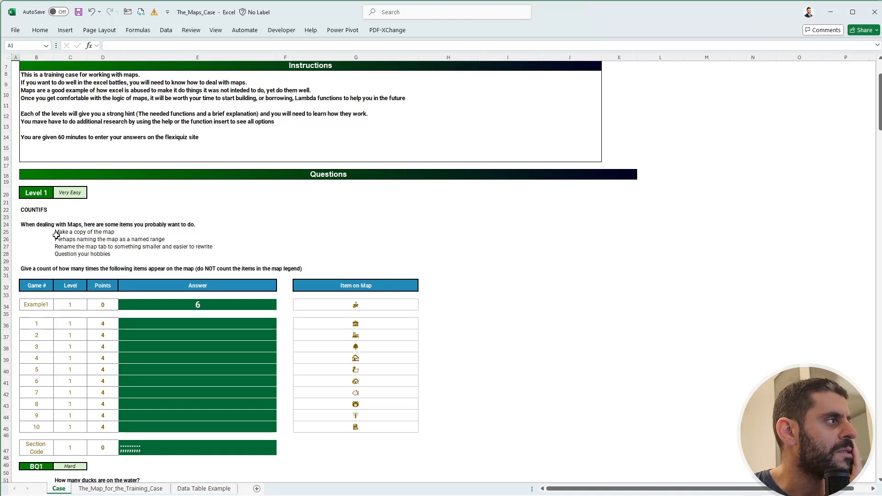
pyautogui.click(148, 488)
pyautogui.moveTo(494, 337); pyautogui.dragTo(30, 77)
pyautogui.click(26, 45)
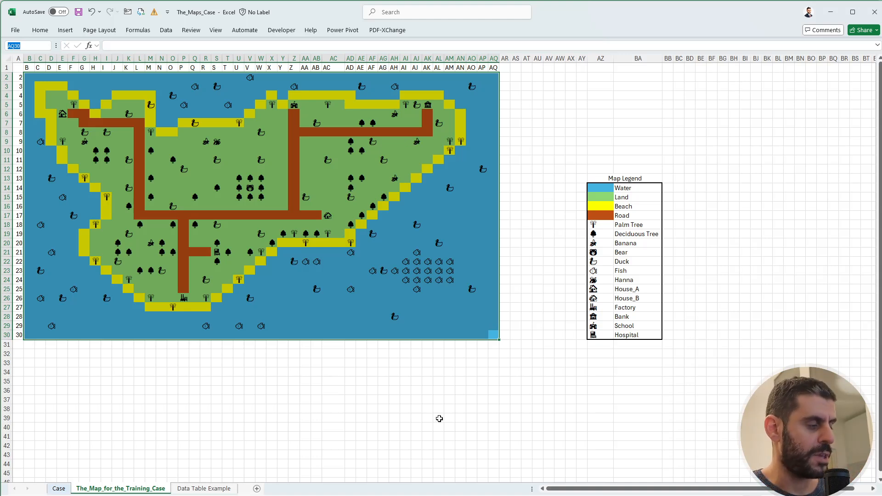
pyautogui.write('map')
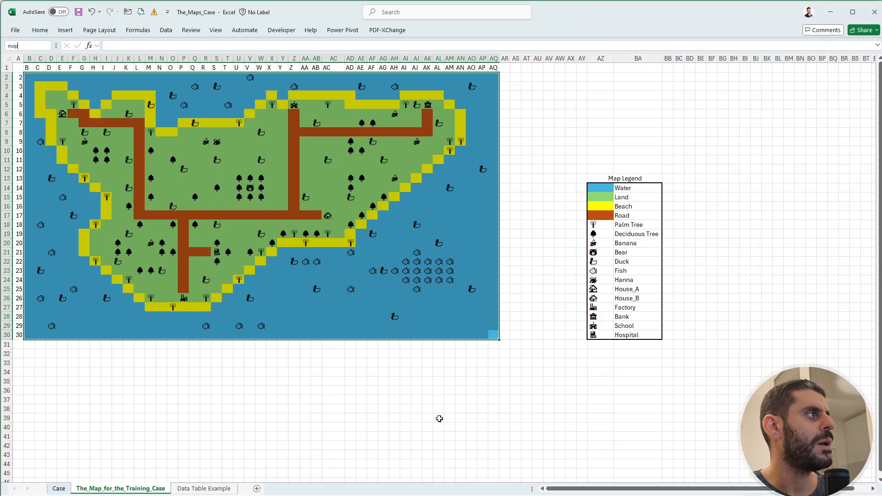
pyautogui.press('Return')
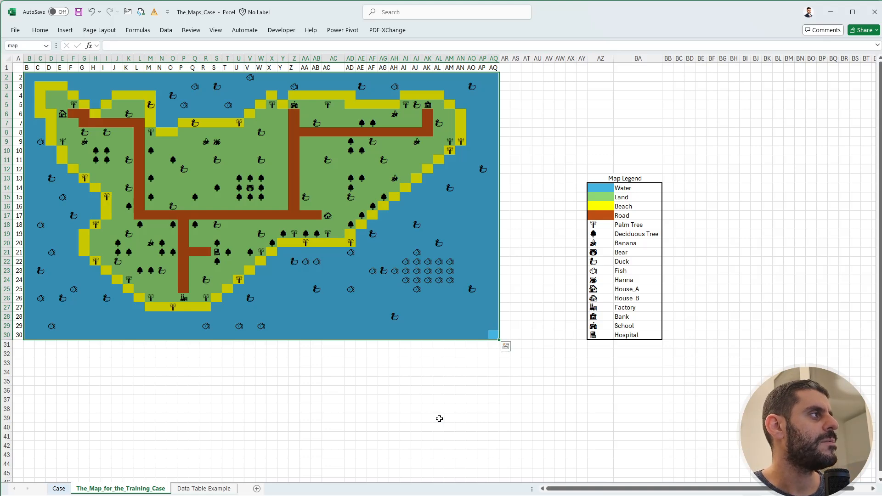
pyautogui.click(439, 419)
# Rename the workbook's map named range to islandMap.
pyautogui.click(52, 490)
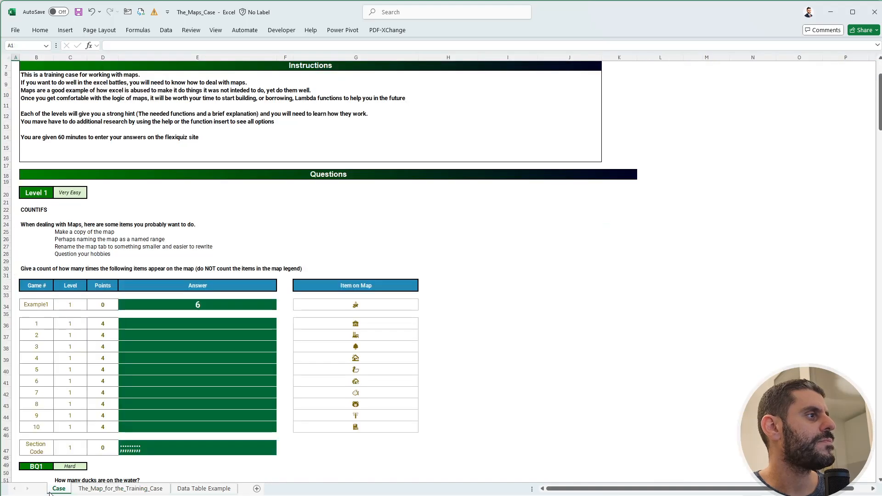
pyautogui.click(121, 489)
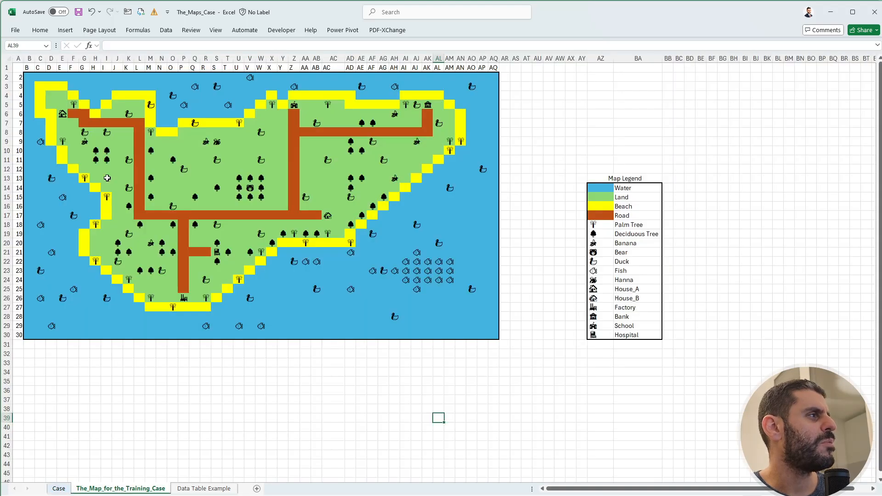
pyautogui.click(138, 30)
pyautogui.click(352, 54)
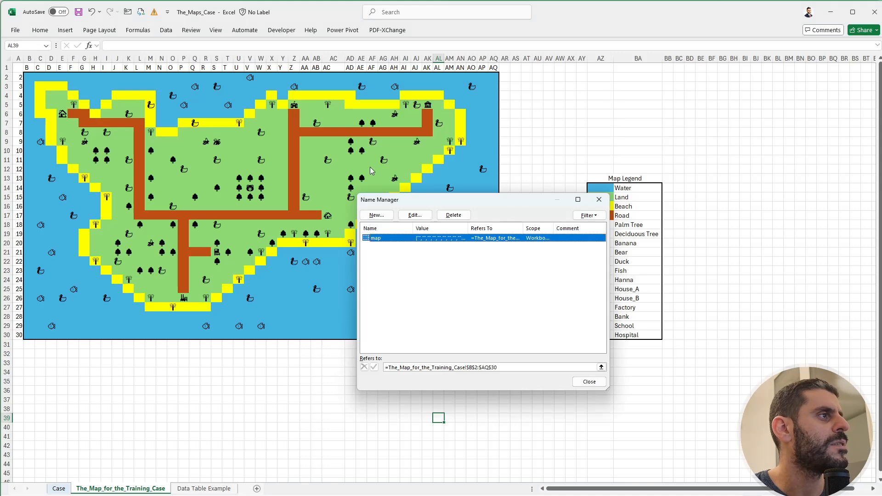
pyautogui.click(419, 216)
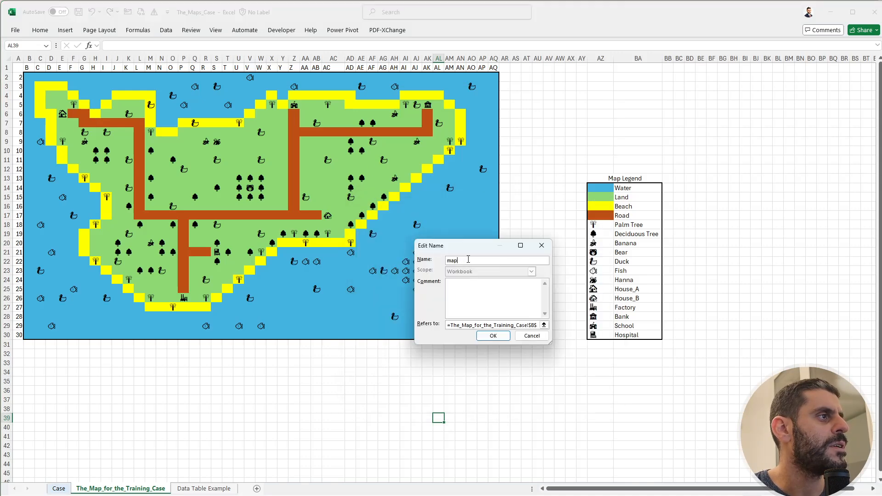
pyautogui.doubleClick(468, 260)
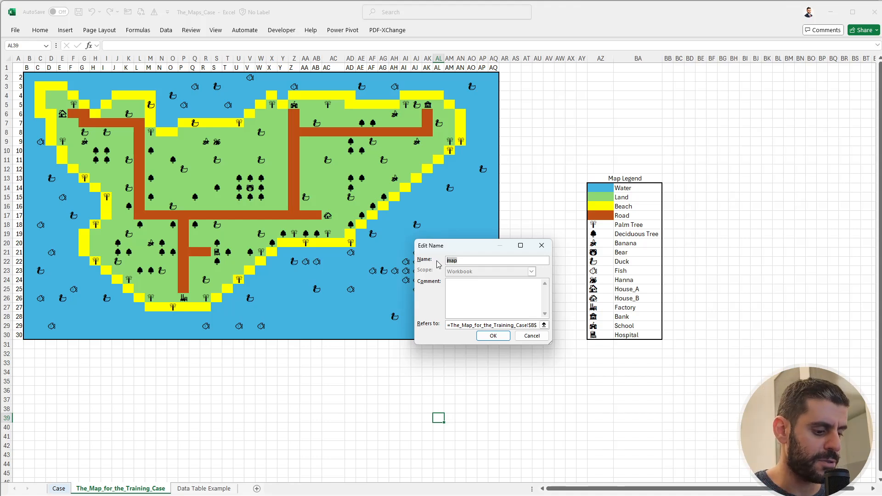
pyautogui.write('islandM')
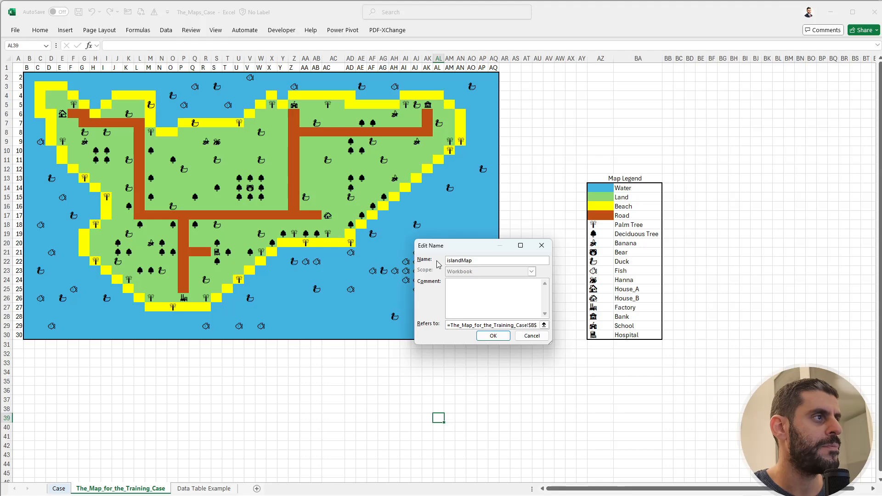
pyautogui.press('Return')
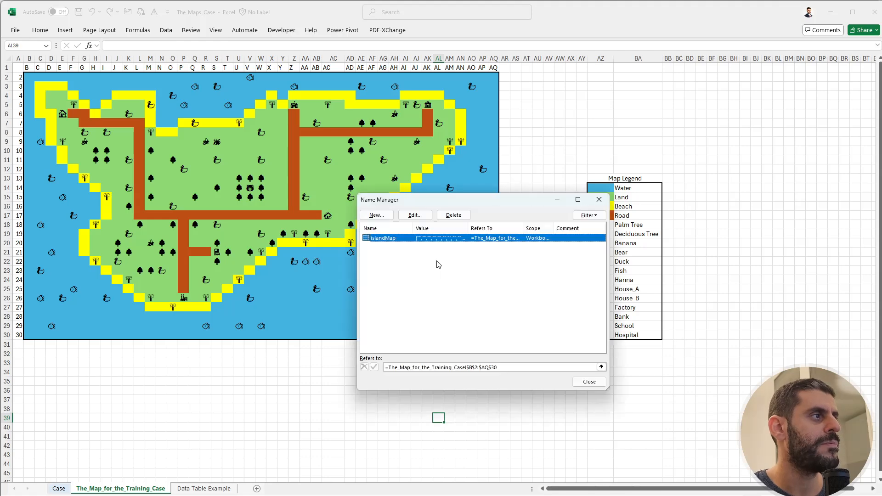
pyautogui.click(588, 382)
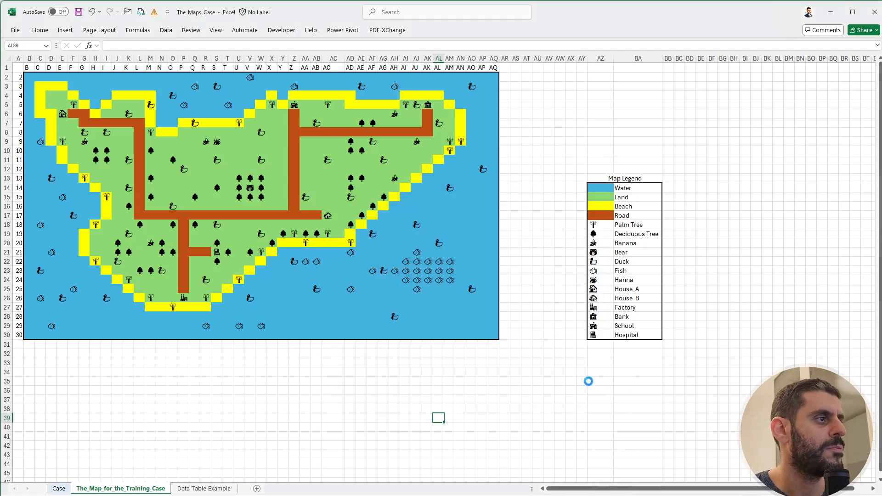
pyautogui.click(59, 488)
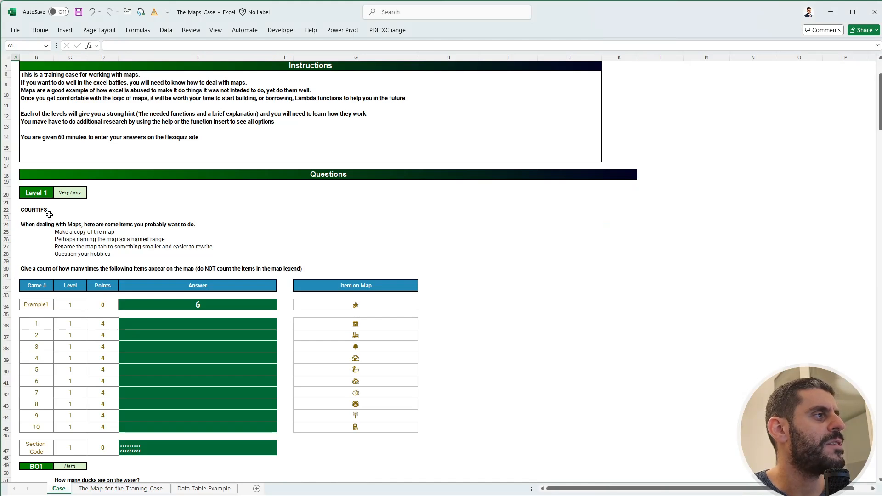
pyautogui.click(114, 489)
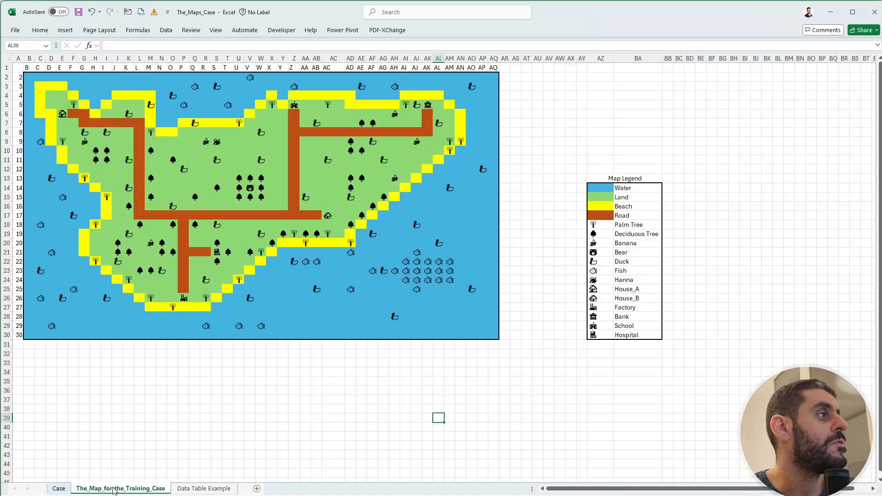
pyautogui.click(59, 489)
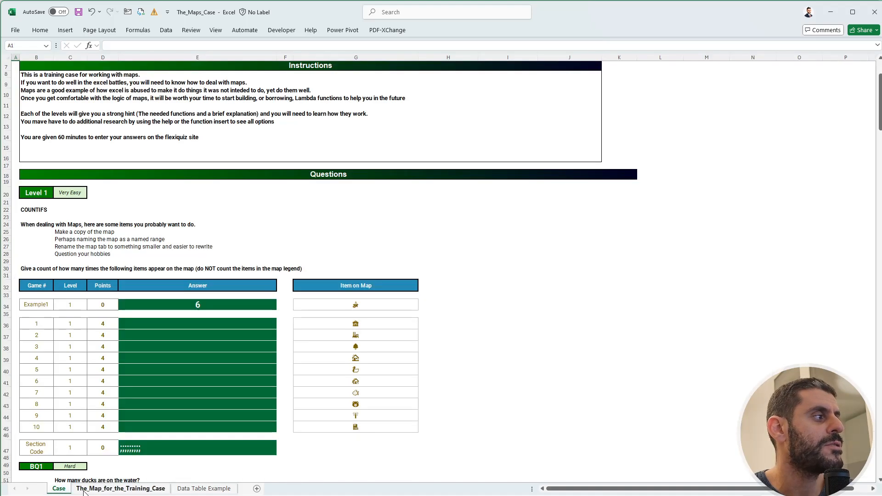
pyautogui.click(115, 489)
pyautogui.moveTo(494, 334); pyautogui.dragTo(28, 72)
pyautogui.moveTo(537, 104); pyautogui.dragTo(517, 363)
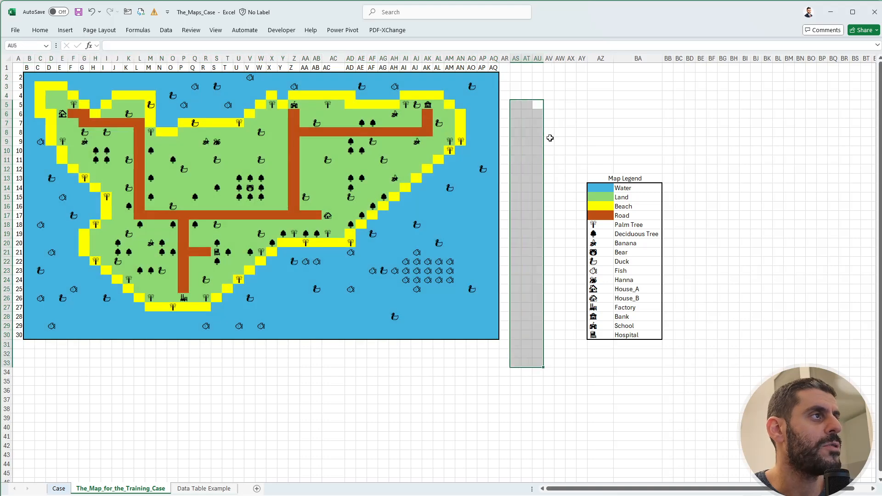
pyautogui.moveTo(560, 132); pyautogui.dragTo(600, 141)
# Enter the formula +COUNTIFS(islandMap,G36) in E36 on the Case sheet to answer Level 1 game 1.
pyautogui.click(59, 488)
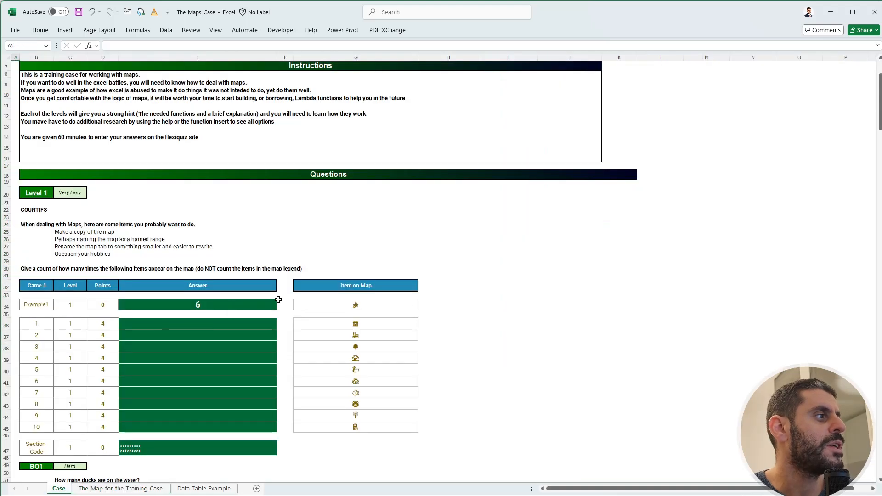
pyautogui.click(240, 327)
pyautogui.write('+counti')
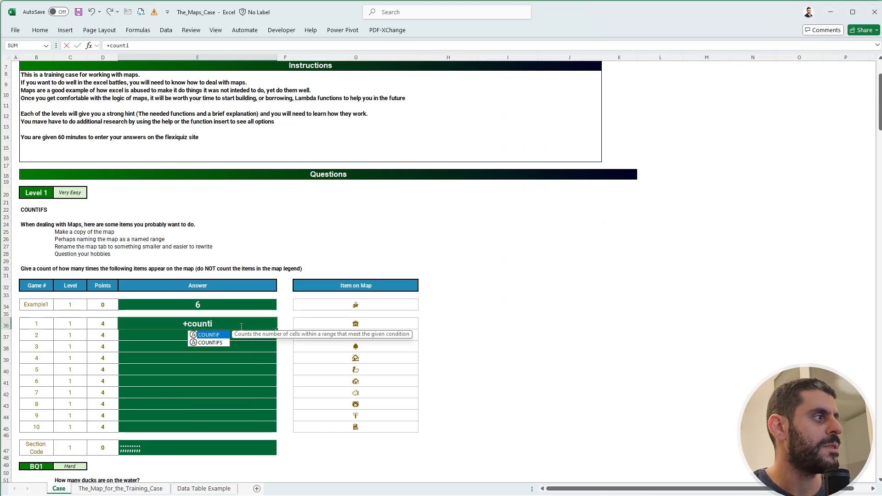
pyautogui.press('Down')
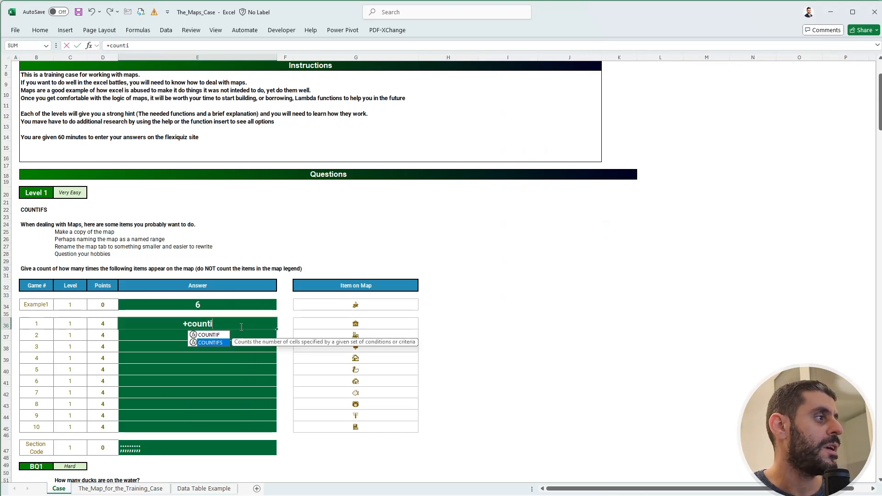
pyautogui.press('Tab')
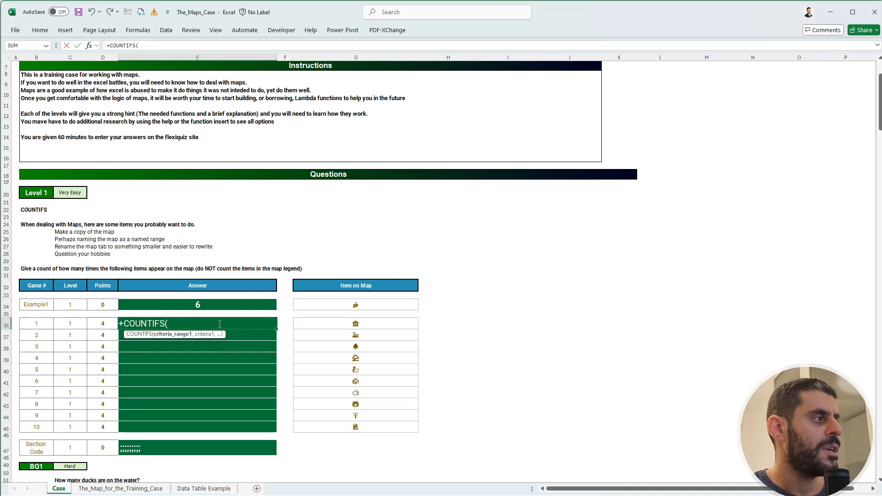
pyautogui.write('isl')
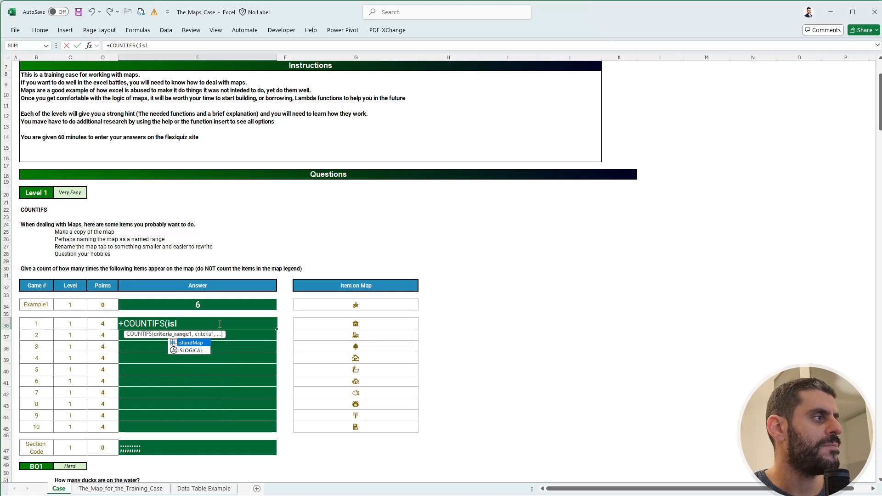
pyautogui.press('Tab')
pyautogui.write(',')
pyautogui.press('Right')
pyautogui.press('Right')
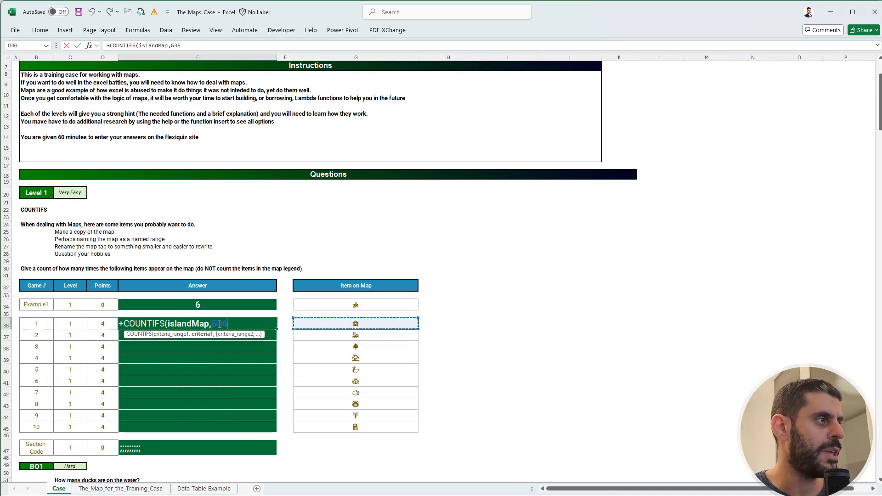
pyautogui.write(')')
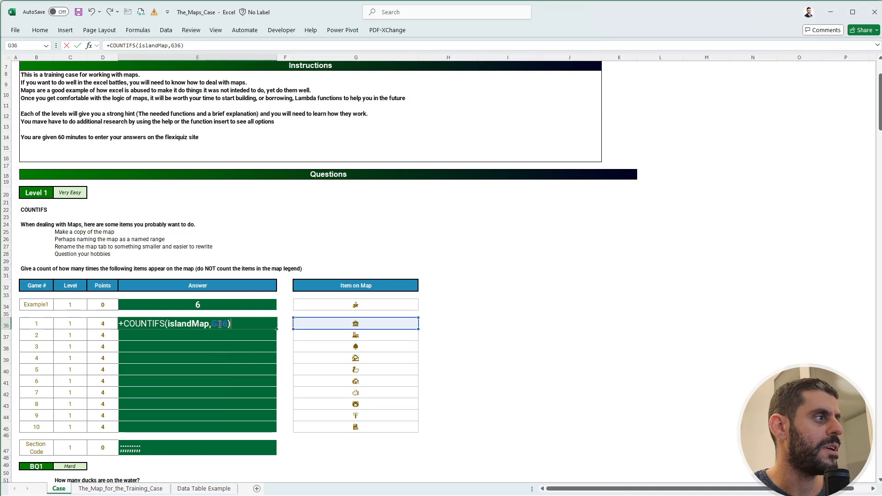
pyautogui.press('Return')
# Copy the COUNTIFS formula from E36 down through E45 to fill the remaining Level 1 answers.
pyautogui.press('Up')
pyautogui.hotkey('ctrl', 'c')
pyautogui.press('Up')
pyautogui.press('Up')
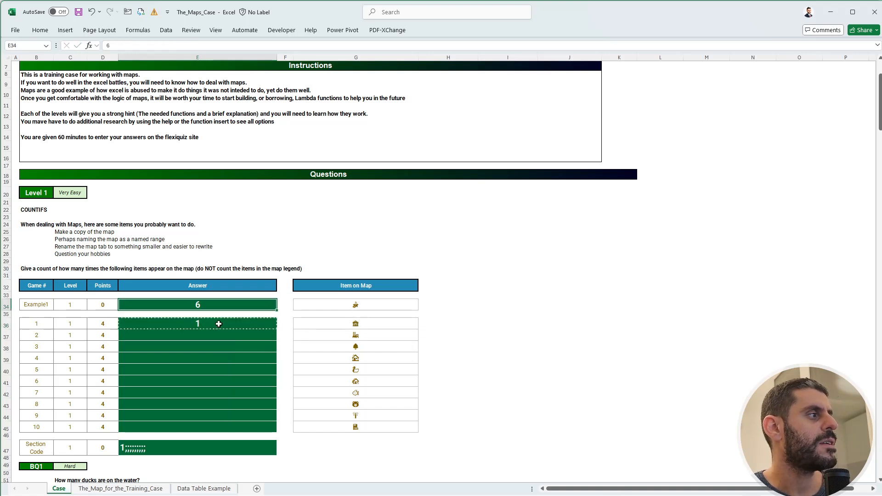
pyautogui.hotkey('ctrl', 'v')
pyautogui.hotkey('ctrl', 'z')
pyautogui.press('Down')
pyautogui.press('Down')
pyautogui.hotkey('shift', 'Down')
pyautogui.hotkey('shift', 'Down')
pyautogui.hotkey('shift', 'Down')
pyautogui.hotkey('shift', 'Down')
pyautogui.hotkey('shift', 'Down')
pyautogui.hotkey('shift', 'Down')
pyautogui.hotkey('shift', 'Down')
pyautogui.hotkey('shift', 'Down')
pyautogui.hotkey('shift', 'Down')
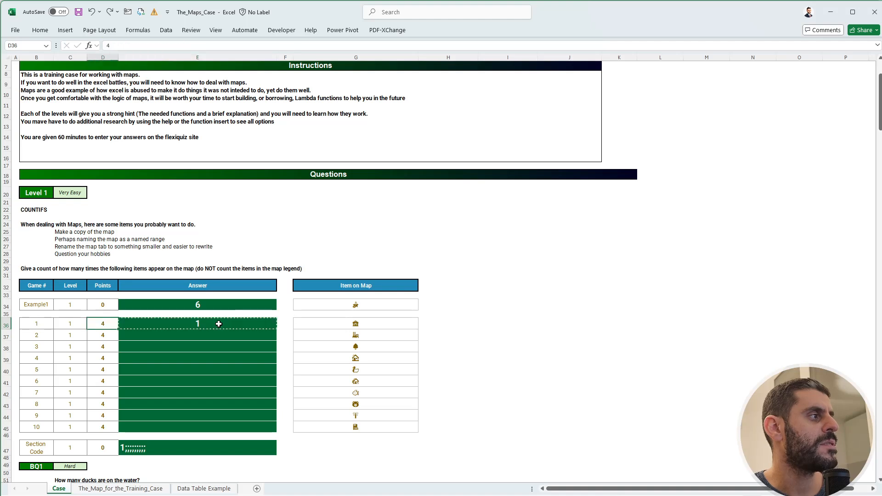
pyautogui.hotkey('ctrl', 'v')
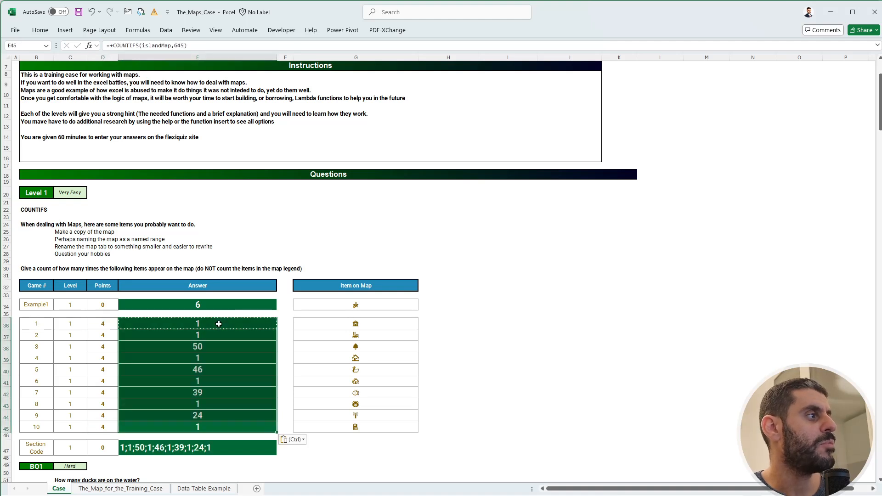
pyautogui.press('Down')
pyautogui.press('Down')
pyautogui.press('Down')
pyautogui.press('Down')
pyautogui.press('Down')
pyautogui.press('Down')
pyautogui.press('Down')
pyautogui.press('Down')
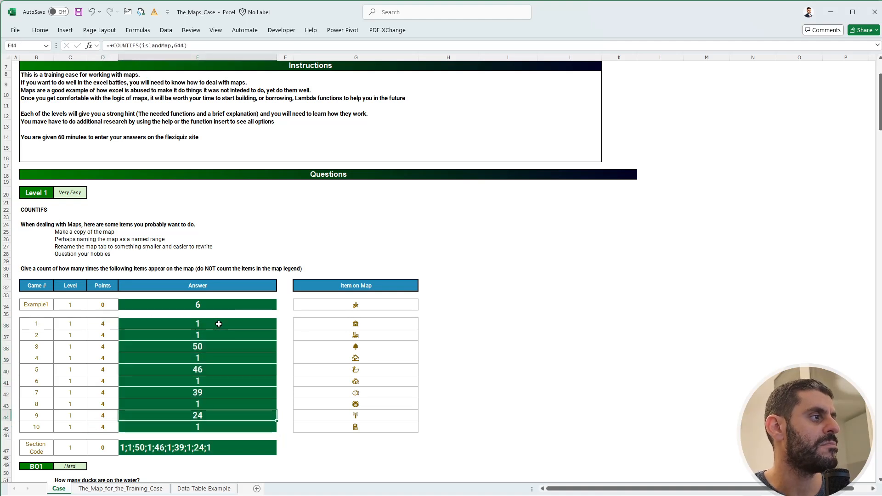
# Check the Level 1 COUNTIFS answers in column E of the Case sheet against the symbols on the island map sheet.
pyautogui.click(350, 349)
pyautogui.click(207, 348)
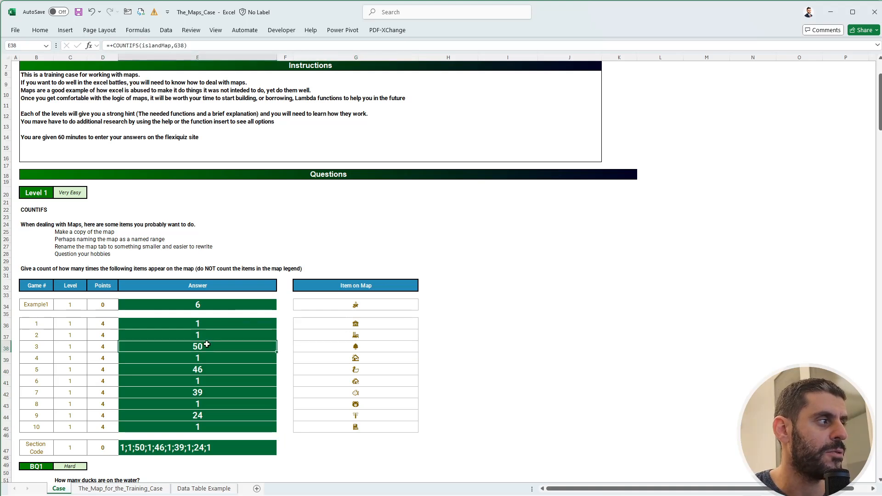
pyautogui.click(121, 489)
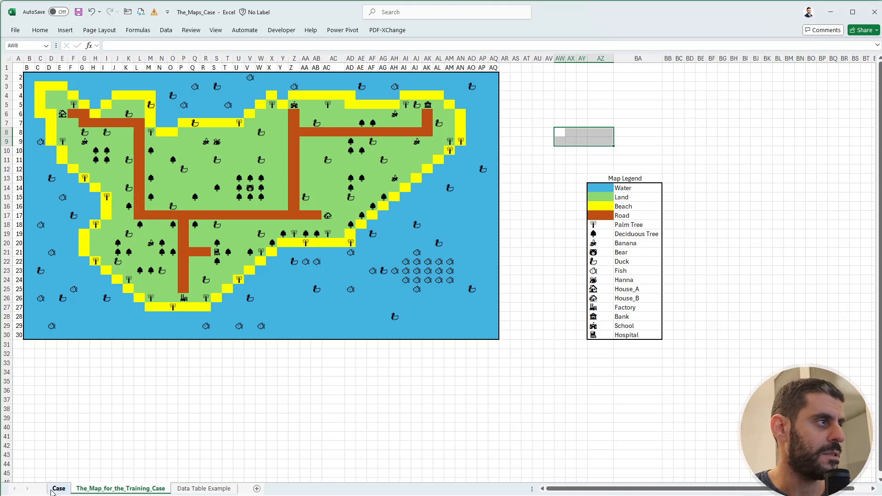
pyautogui.click(55, 489)
pyautogui.click(92, 490)
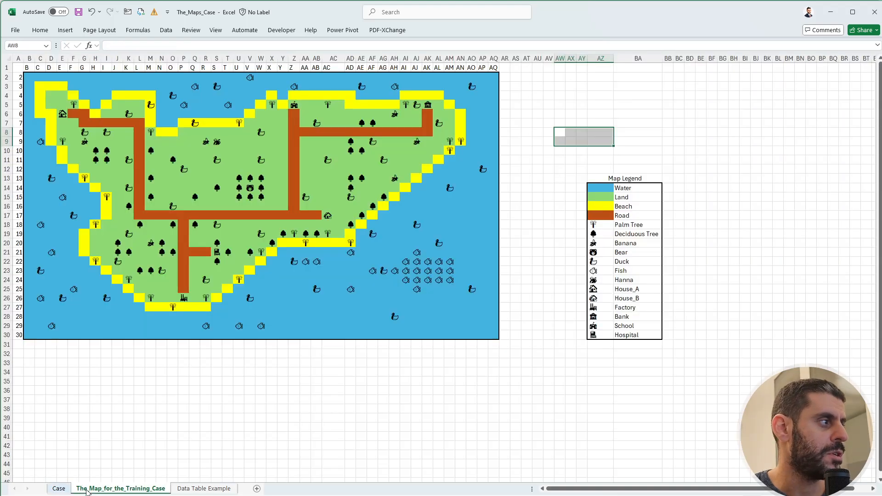
pyautogui.click(224, 361)
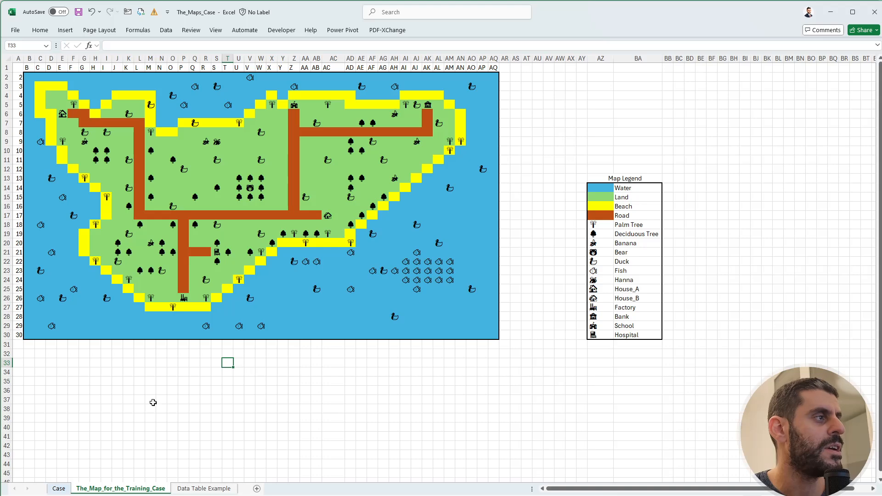
pyautogui.click(53, 491)
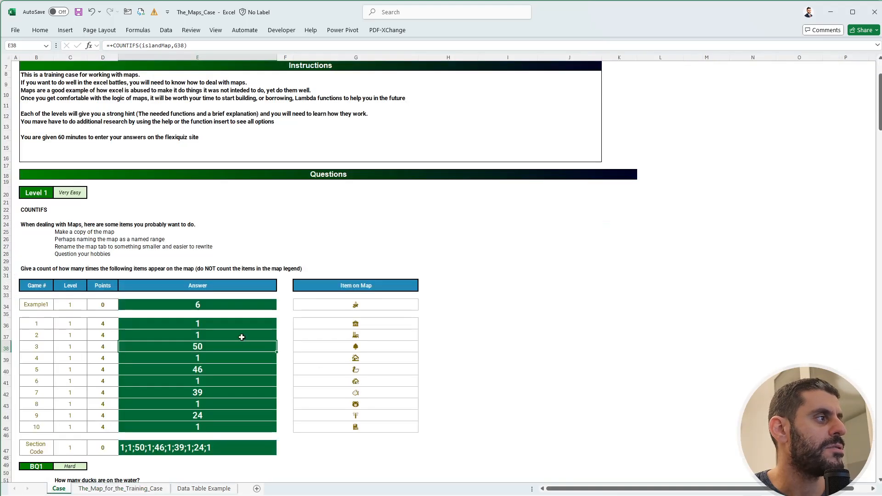
pyautogui.click(233, 322)
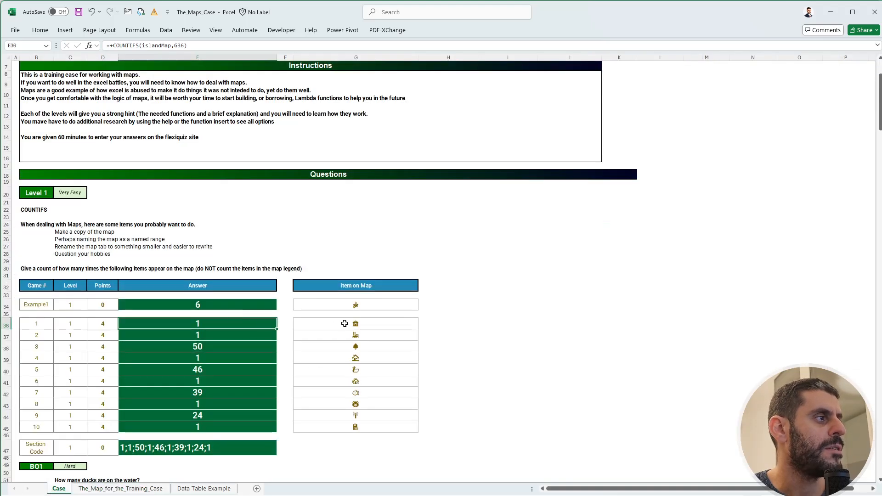
pyautogui.click(104, 491)
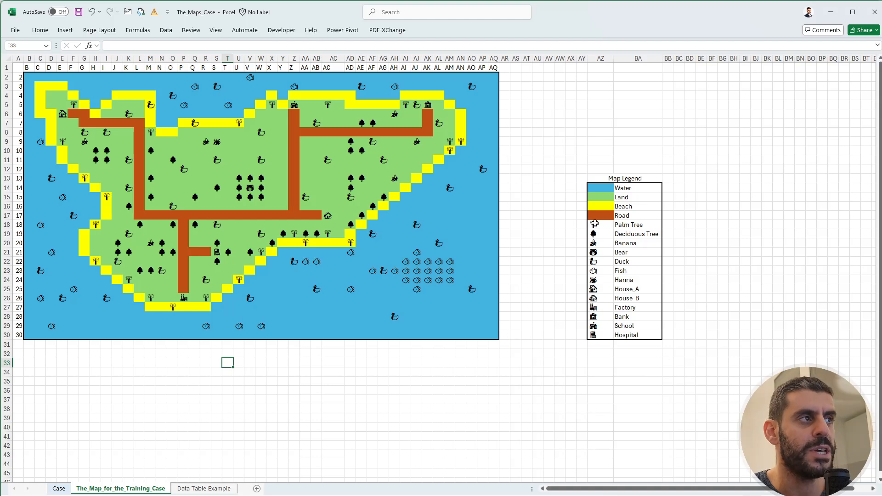
# Examine how the Palm Tree and Deciduous Tree legend symbols are built and compare them with the duck cells on the water.
pyautogui.click(595, 224)
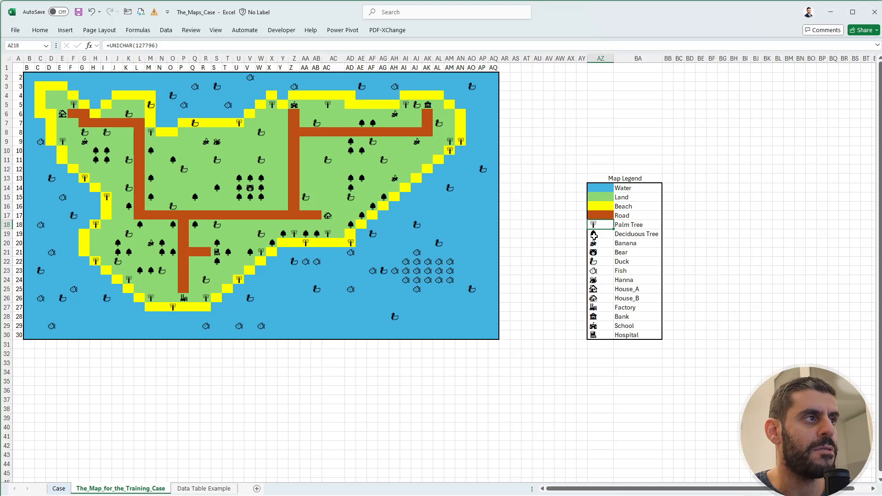
pyautogui.click(594, 234)
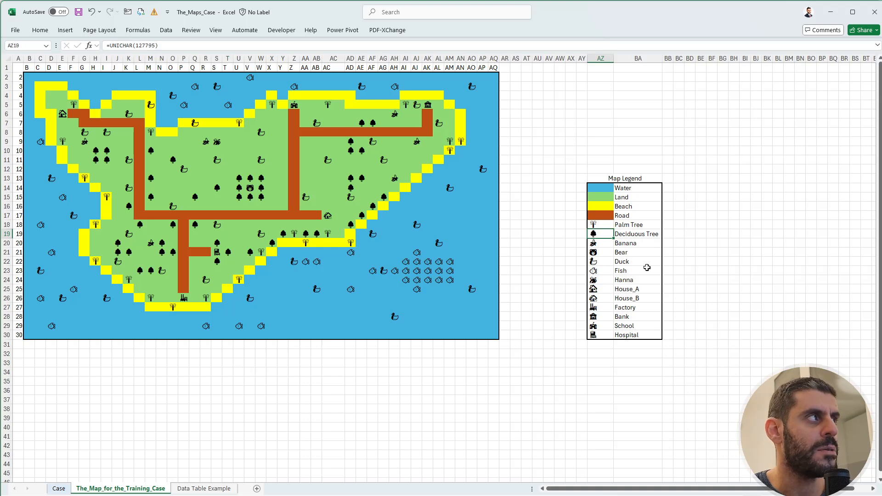
pyautogui.click(569, 232)
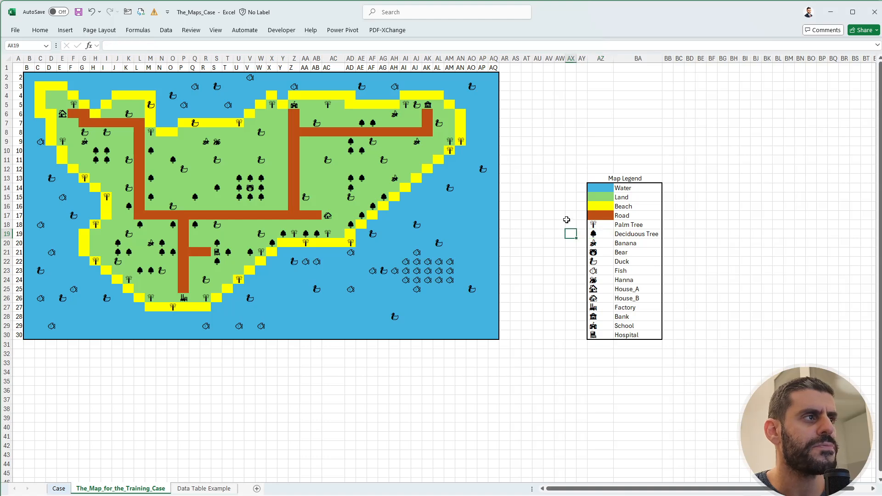
pyautogui.click(569, 224)
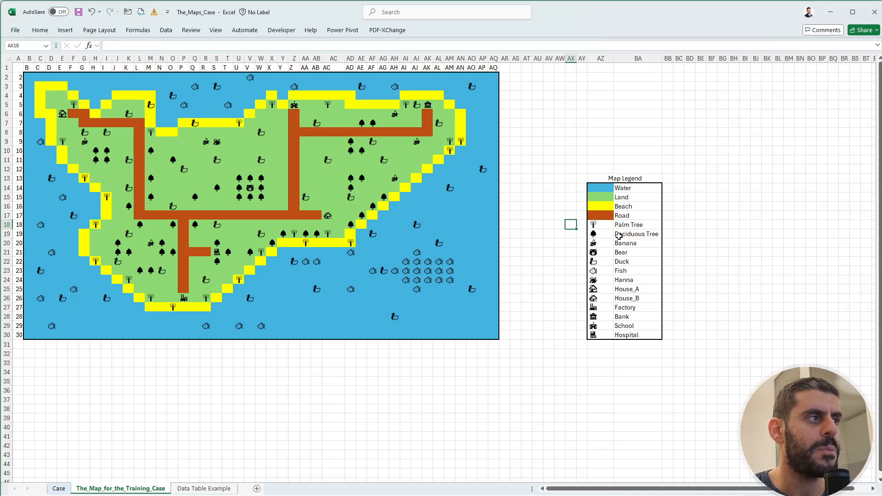
pyautogui.click(473, 289)
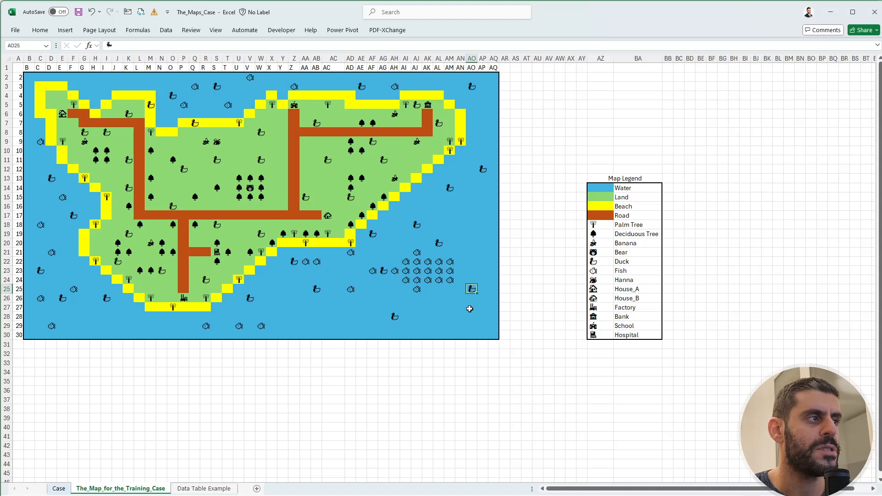
pyautogui.click(471, 316)
pyautogui.click(393, 318)
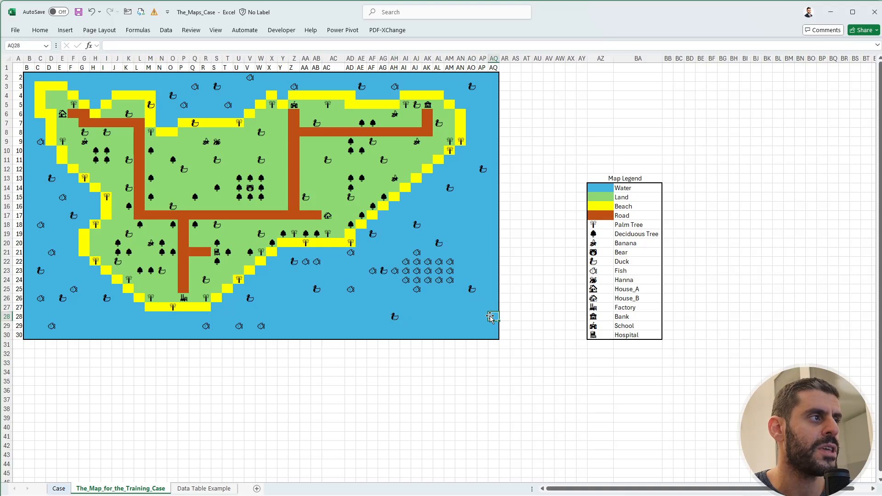
pyautogui.click(472, 281)
pyautogui.click(474, 289)
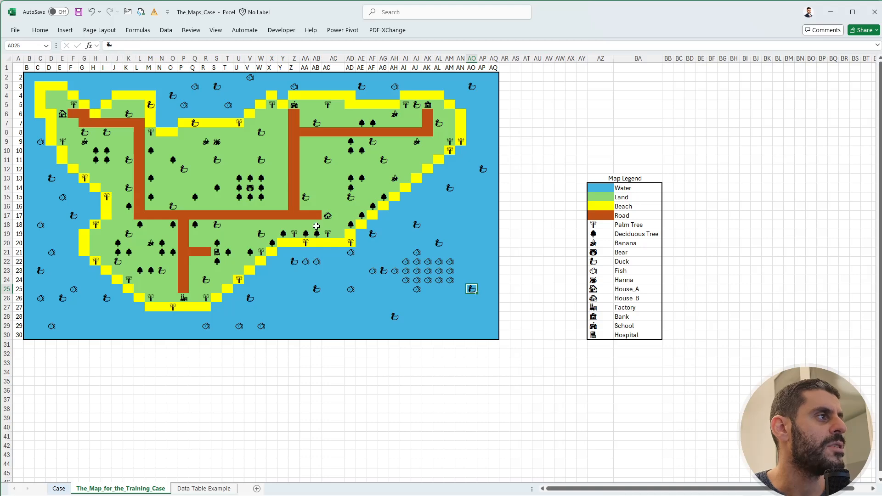
# Following the hints for bonus question 1 on the Case sheet, create a copy of The_Map_for_the_Training_Case sheet placed directly after it.
pyautogui.click(59, 488)
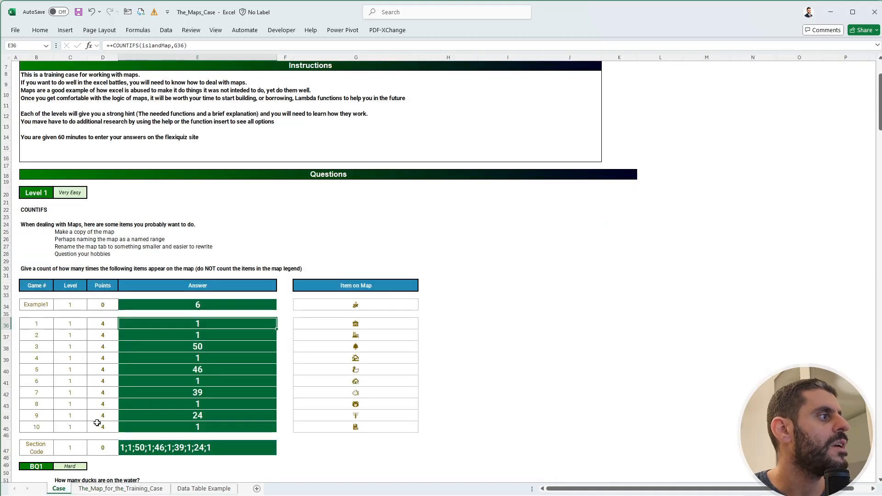
pyautogui.scroll(-9, 147, 397)
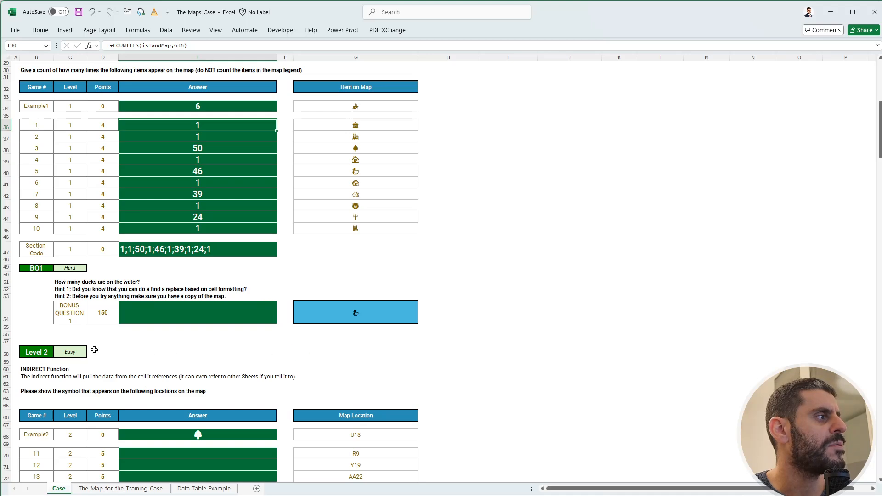
pyautogui.click(113, 489)
pyautogui.click(422, 402)
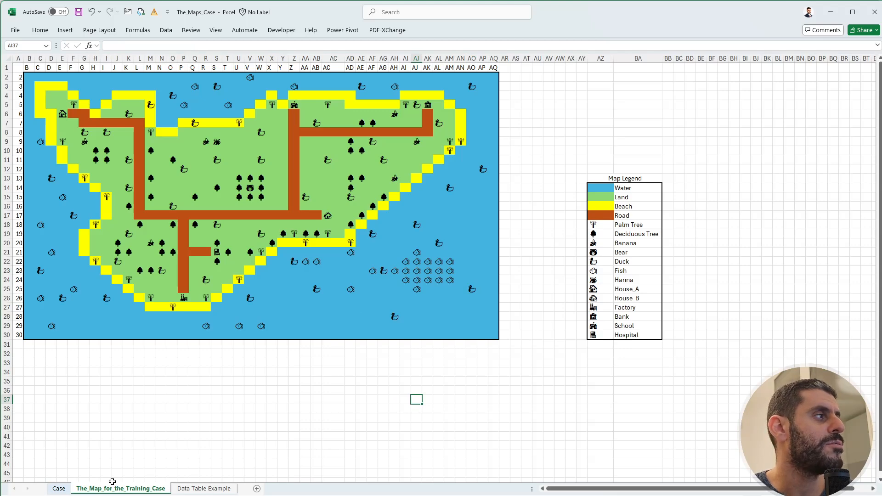
pyautogui.rightClick(119, 491)
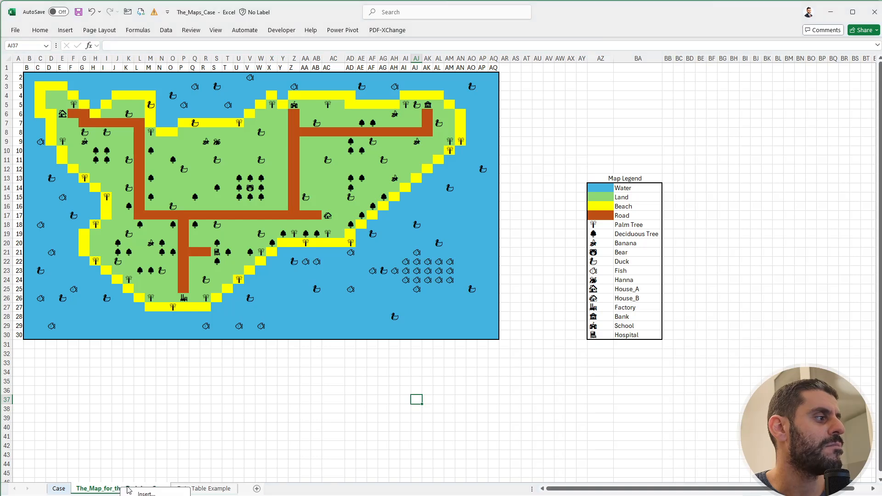
pyautogui.click(138, 495)
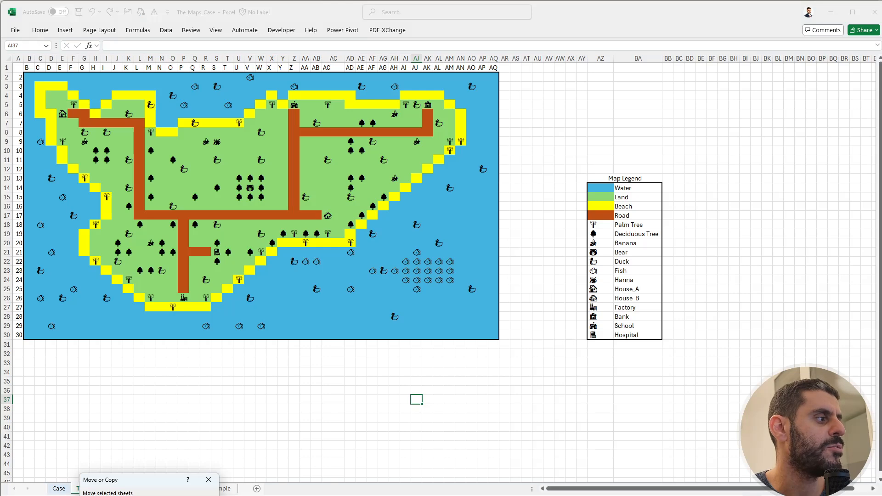
pyautogui.press('Return')
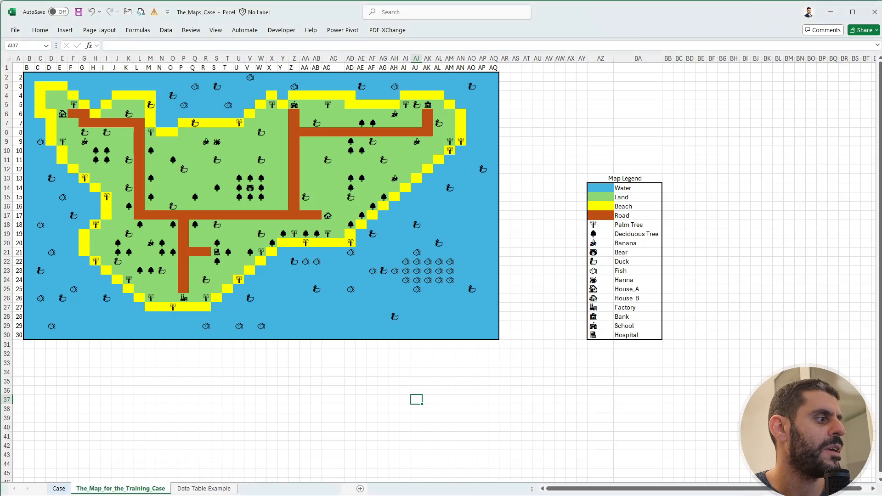
pyautogui.click(216, 437)
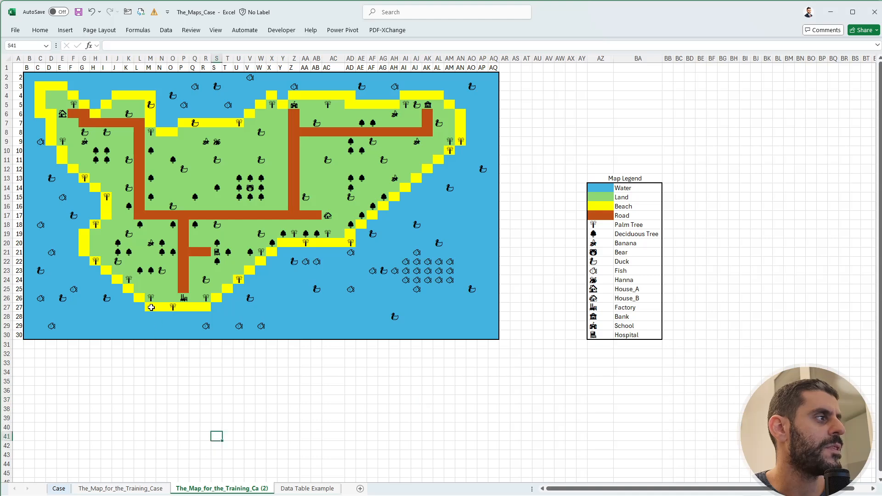
# On the copied map sheet, clear all symbols from the western part of the island, from column E through column T, keeping those on water.
pyautogui.moveTo(152, 307); pyautogui.dragTo(229, 128)
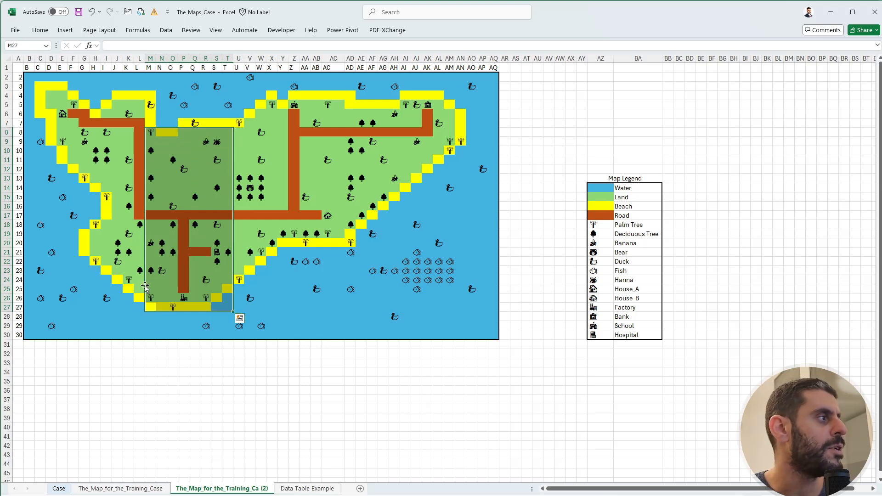
pyautogui.press('Delete')
pyautogui.moveTo(140, 297); pyautogui.dragTo(111, 170)
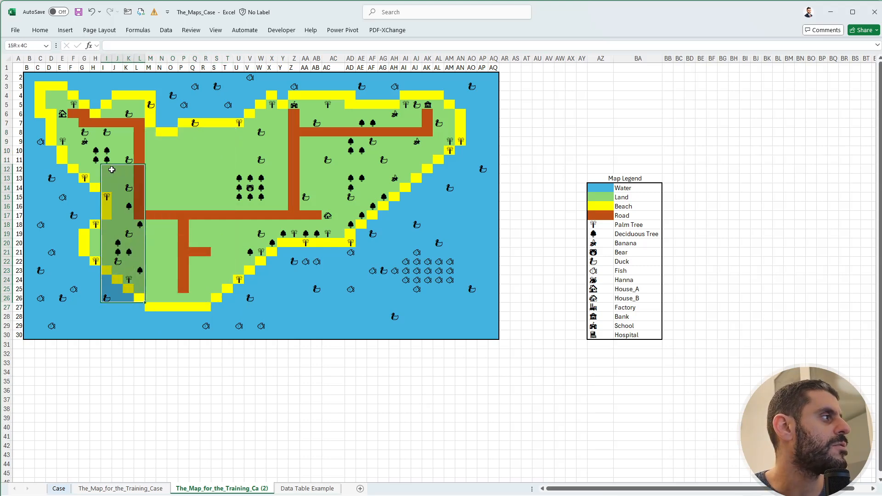
pyautogui.press('Delete')
pyautogui.moveTo(85, 263); pyautogui.dragTo(138, 102)
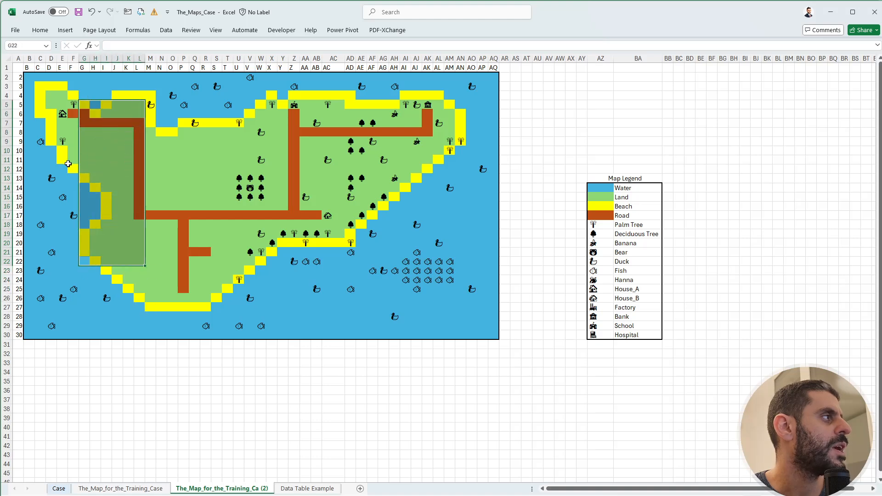
pyautogui.moveTo(72, 169); pyautogui.dragTo(62, 95)
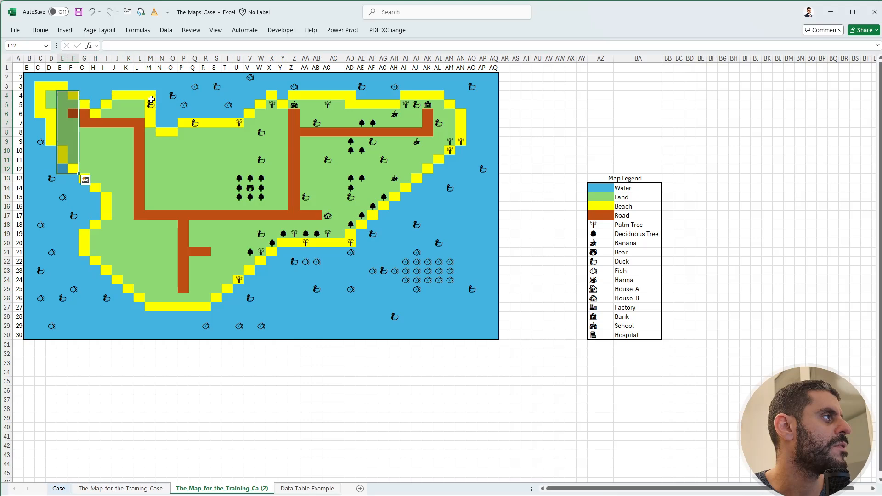
pyautogui.click(151, 100)
# Clear the symbols from the central land block P7:AF17, the southern coast and the eastern land below row 5 up to column AK.
pyautogui.moveTo(183, 123); pyautogui.dragTo(376, 216)
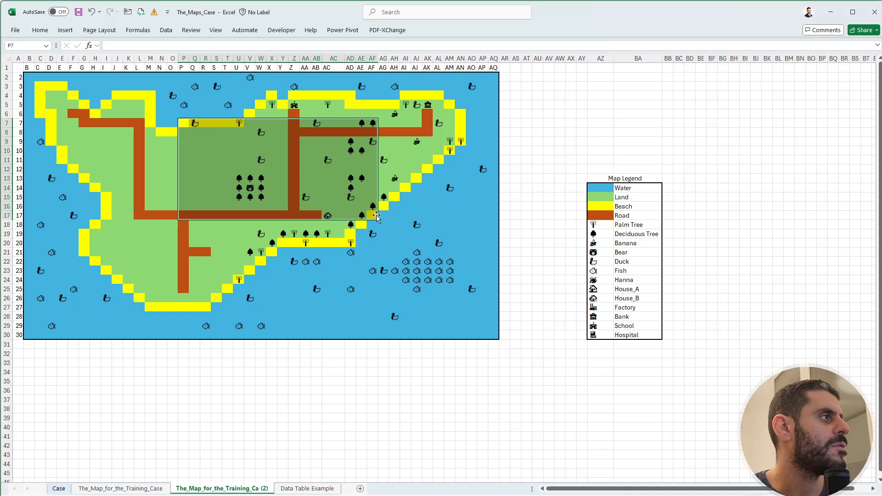
pyautogui.press('Delete')
pyautogui.click(247, 233)
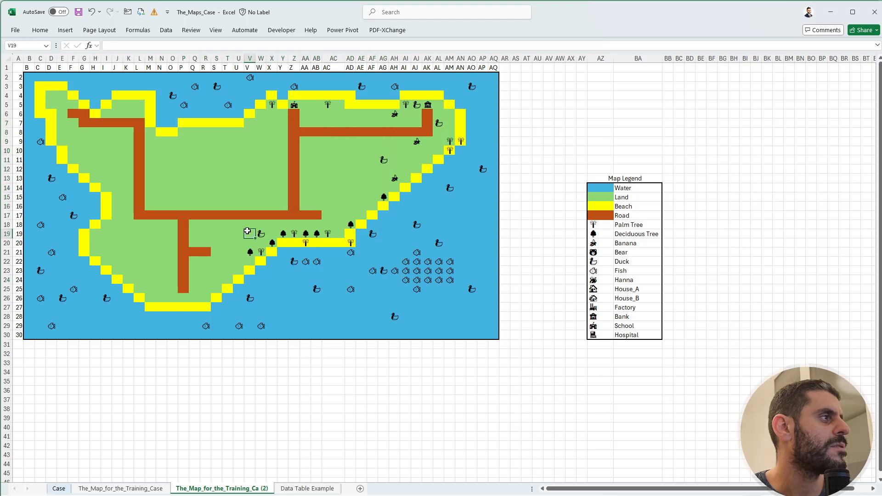
pyautogui.moveTo(247, 231); pyautogui.dragTo(427, 116)
pyautogui.press('Delete')
pyautogui.press('Delete')
# Clear the remaining land and beach symbols along the island's northeastern edge, leaving only the ducks and fish on the water.
pyautogui.press('Delete')
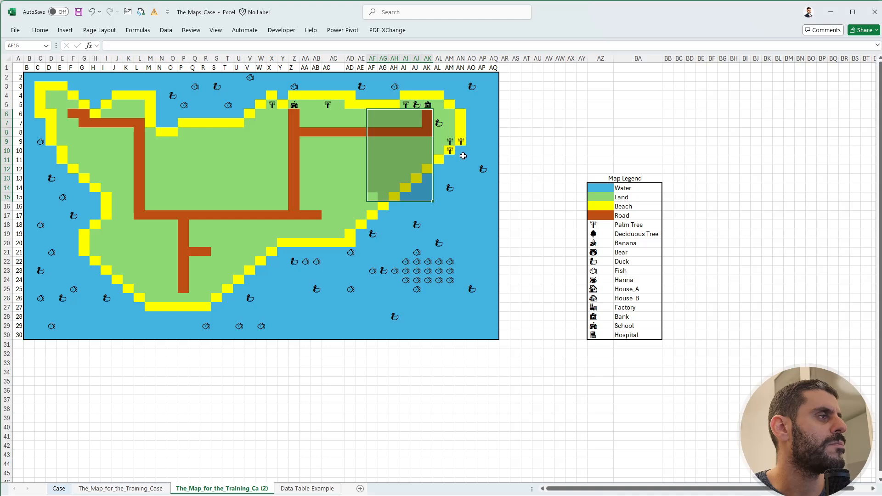
pyautogui.moveTo(461, 160); pyautogui.dragTo(275, 104)
pyautogui.press('Delete')
pyautogui.press('Delete')
pyautogui.click(476, 196)
pyautogui.click(679, 225)
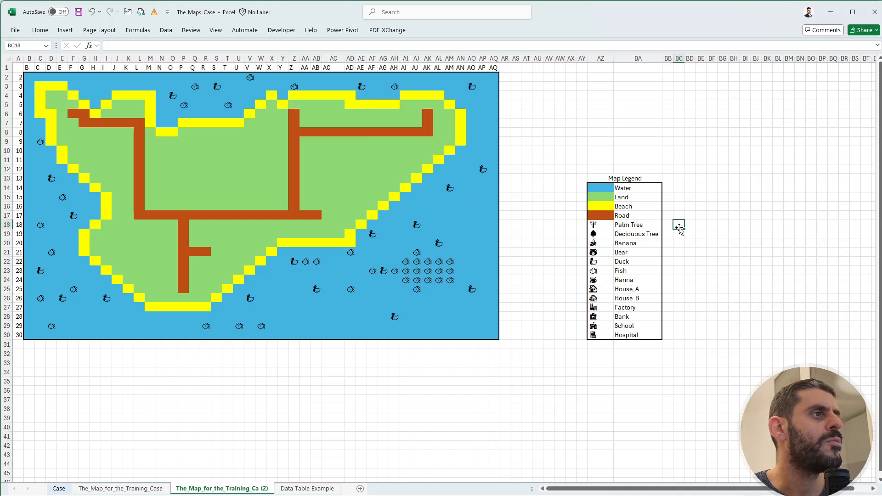
pyautogui.click(60, 489)
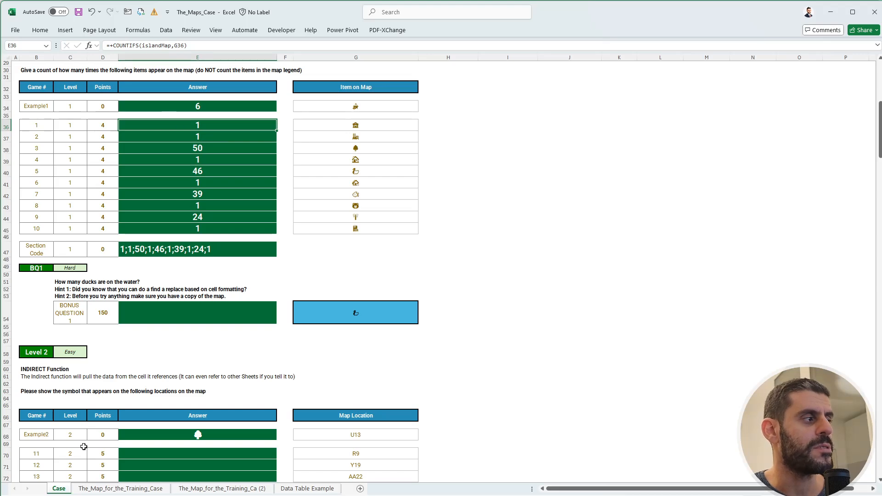
pyautogui.click(188, 490)
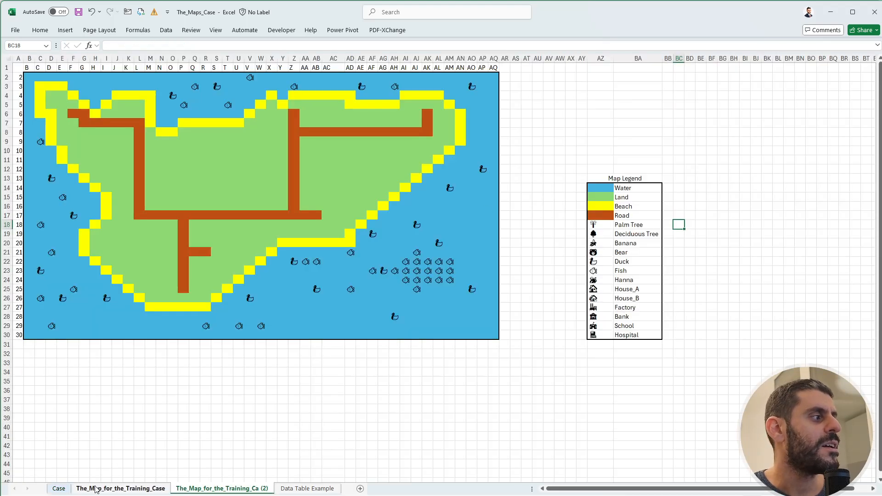
pyautogui.click(78, 490)
pyautogui.click(59, 490)
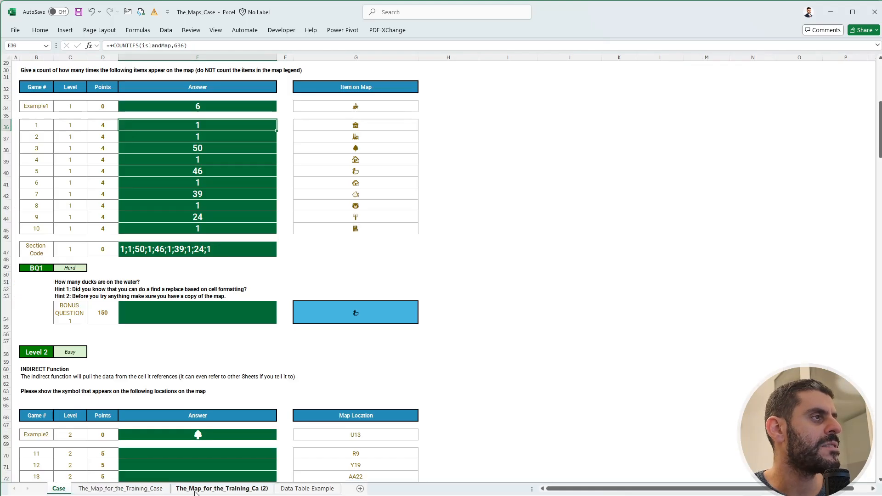
# On the copied map sheet, enter a COUNTIFS formula in BC22 counting the legend's duck symbol (AZ22) within the islandMap range.
pyautogui.click(222, 489)
pyautogui.press('Down')
pyautogui.press('Down')
pyautogui.press('Down')
pyautogui.press('Down')
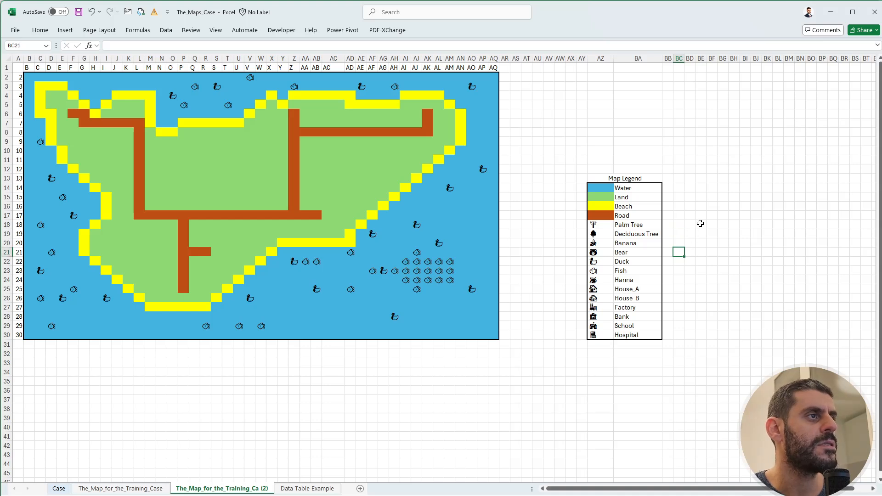
pyautogui.write('+cout')
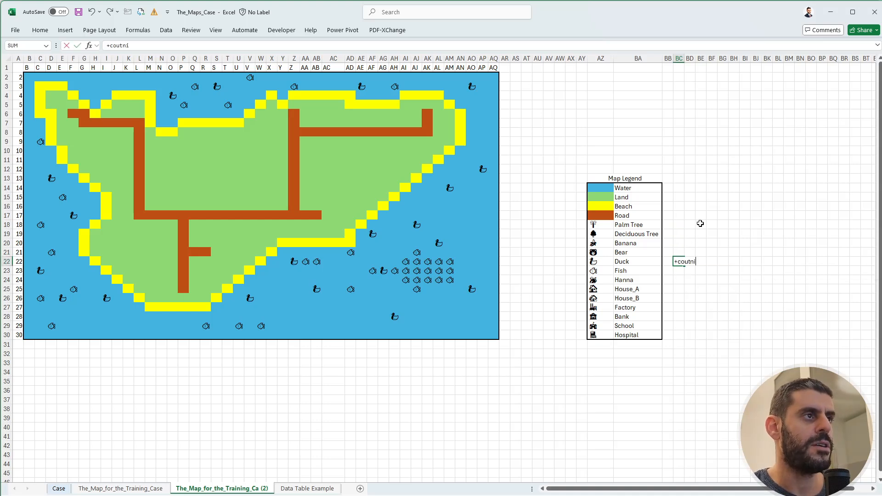
pyautogui.write('ni')
pyautogui.press('BackSpace')
pyautogui.press('BackSpace')
pyautogui.press('BackSpace')
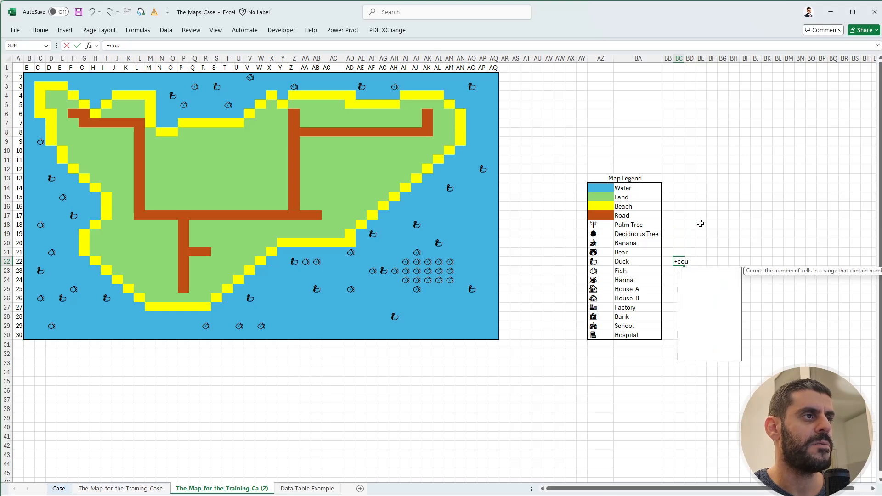
pyautogui.write('ntifs')
pyautogui.press('Tab')
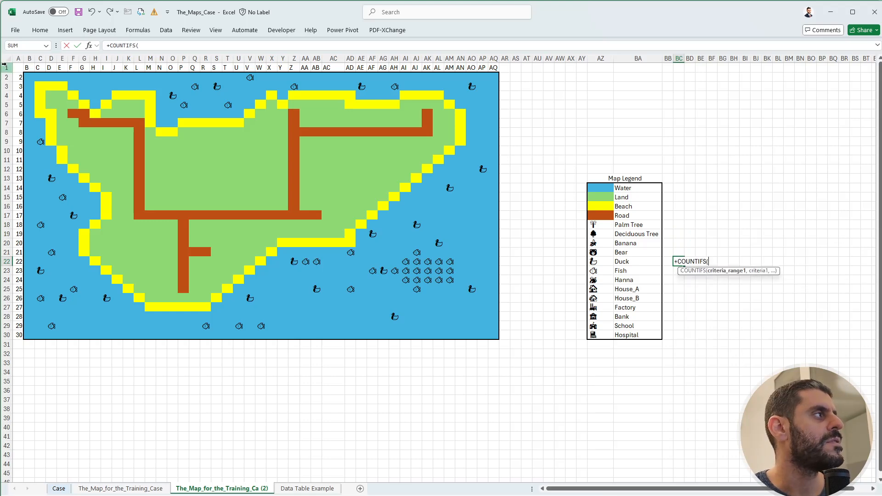
pyautogui.moveTo(27, 74); pyautogui.dragTo(498, 335)
pyautogui.write(',')
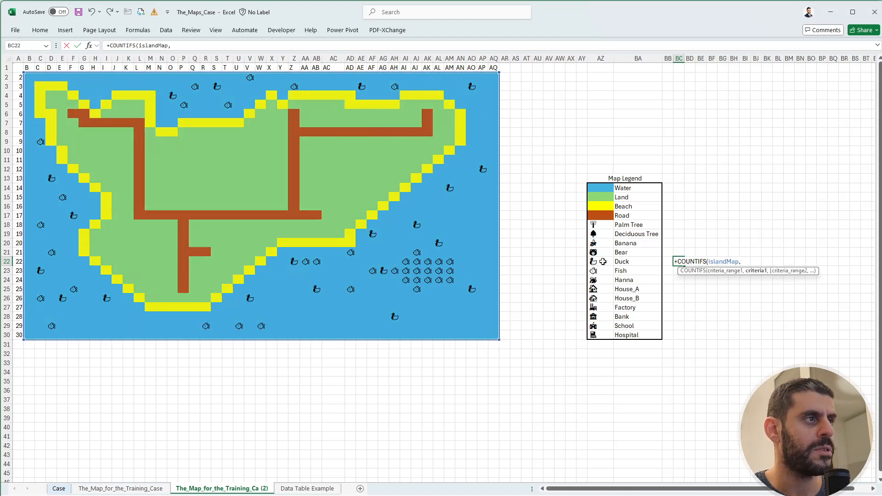
pyautogui.click(602, 262)
pyautogui.write(')')
pyautogui.press('Return')
pyautogui.press('Up')
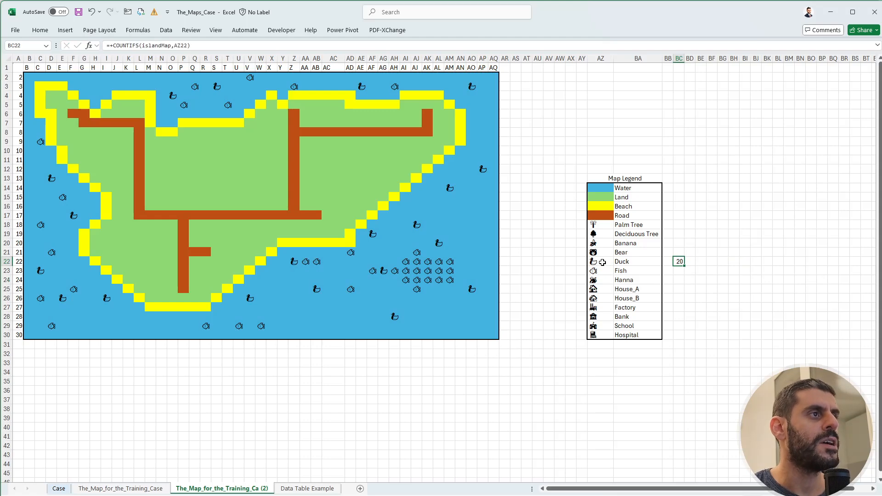
# On the Case sheet, enter 20 as the answer to bonus question 1 in E54.
pyautogui.click(59, 488)
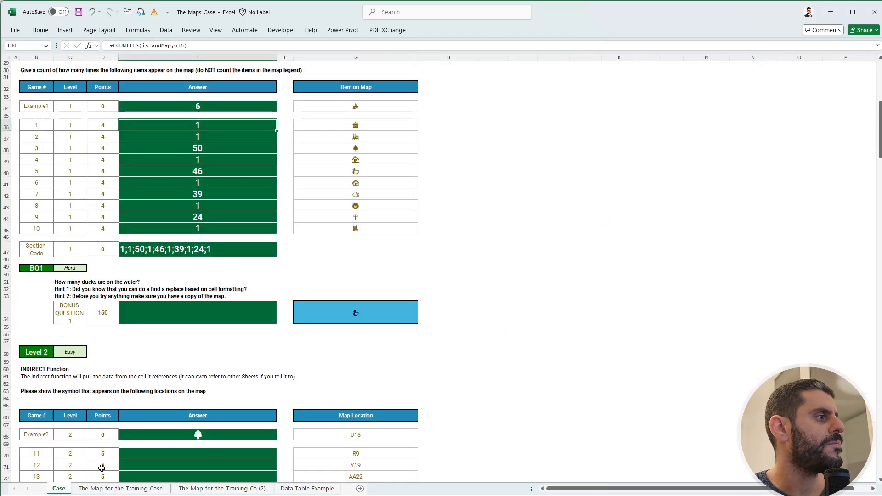
pyautogui.click(195, 307)
pyautogui.write('20')
pyautogui.press('Return')
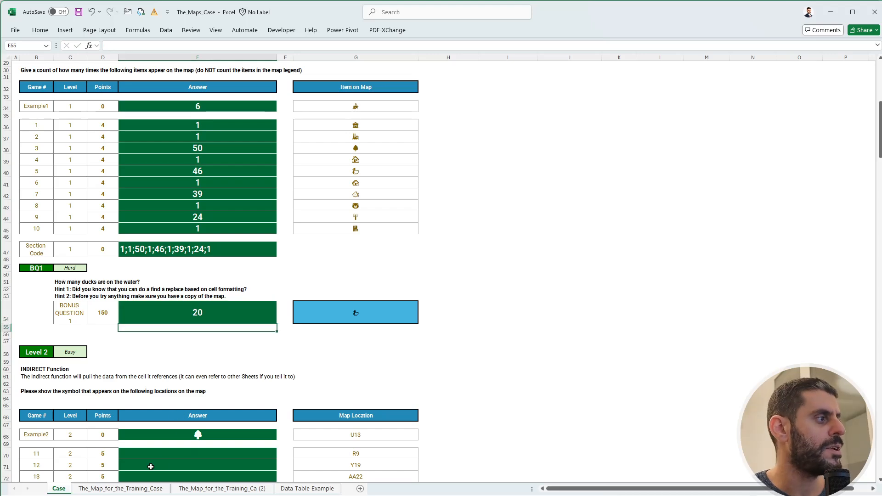
# Copy the full map from The_Map_for_the_Training_Case and paste it over the cleared map on the copied sheet, starting at B2.
pyautogui.click(120, 489)
pyautogui.moveTo(493, 335); pyautogui.dragTo(73, 97)
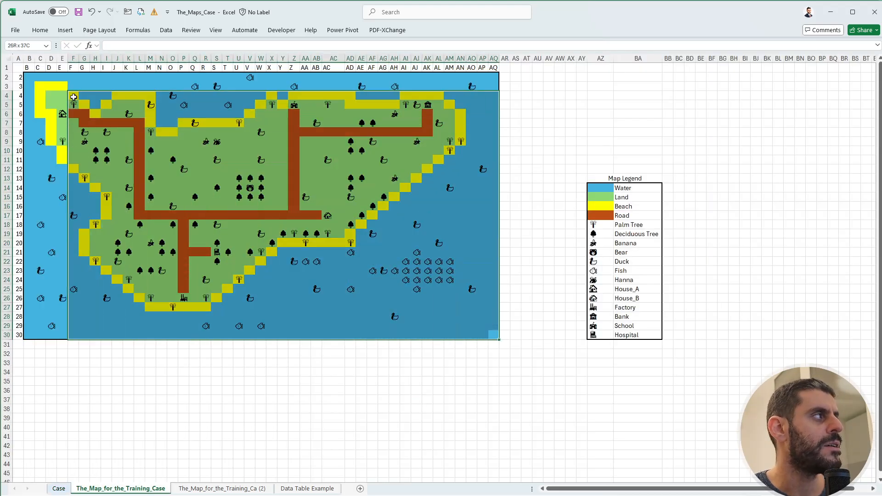
pyautogui.hotkey('ctrl', 'pagedown')
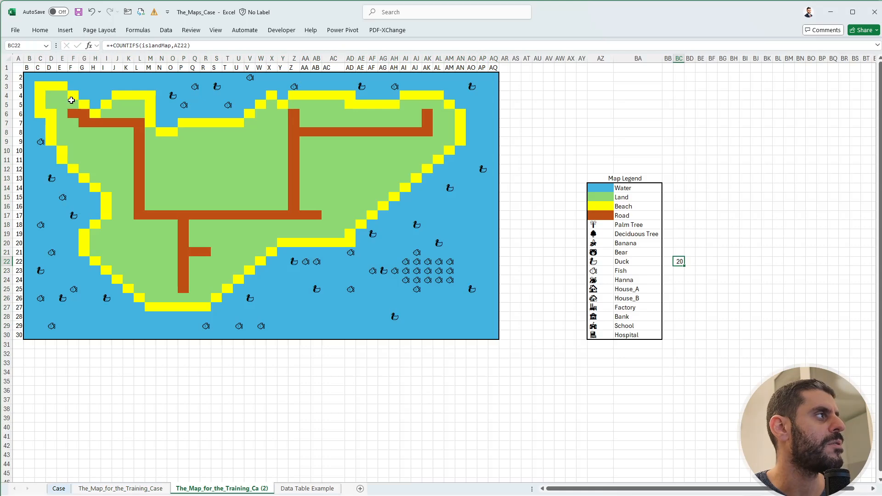
pyautogui.click(30, 76)
pyautogui.hotkey('ctrl', 'v')
pyautogui.click(361, 335)
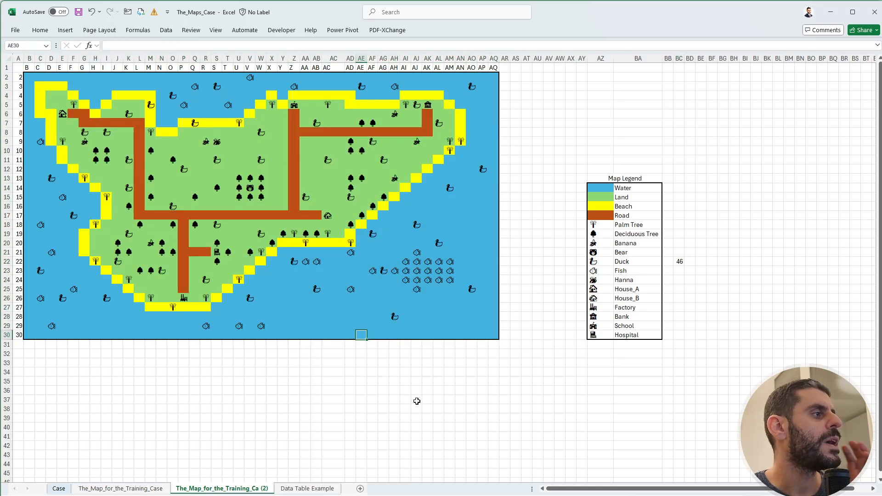
pyautogui.click(427, 380)
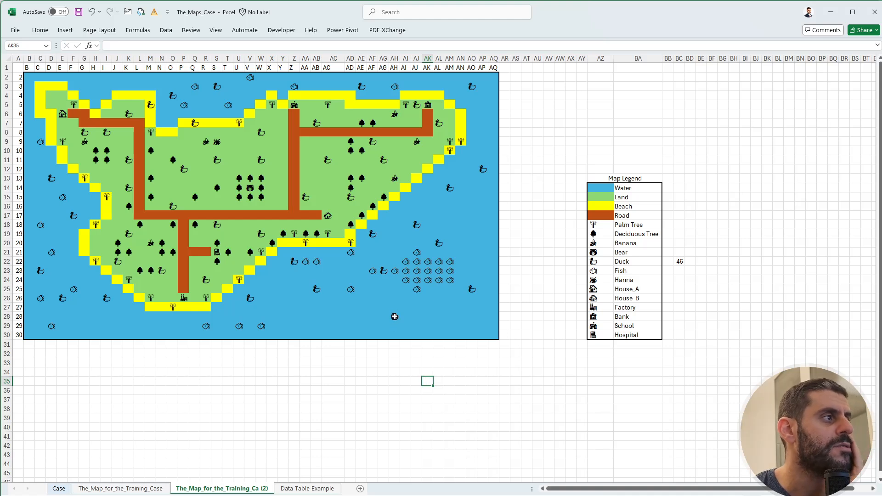
# Set up a find-and-replace on the copied map sheet with the duck symbol from water cell AH28 as the search text.
pyautogui.click(396, 316)
pyautogui.hotkey('ctrl', 'f')
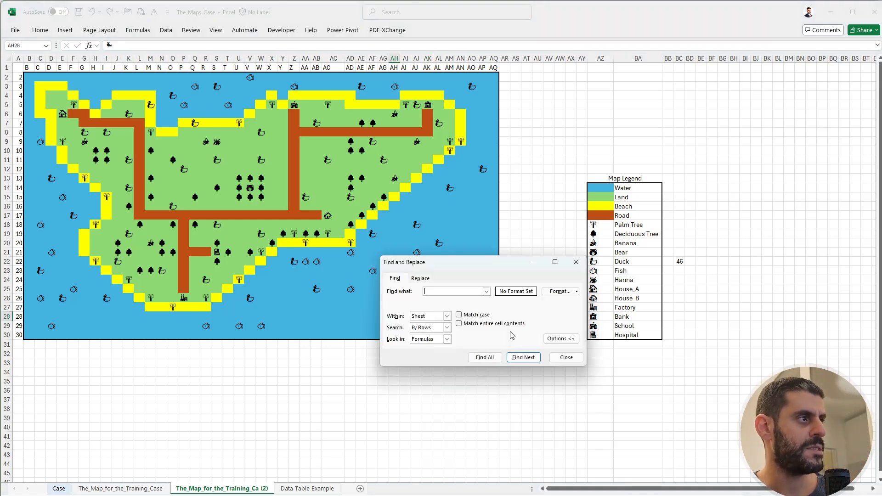
pyautogui.click(421, 279)
pyautogui.moveTo(430, 262); pyautogui.dragTo(575, 256)
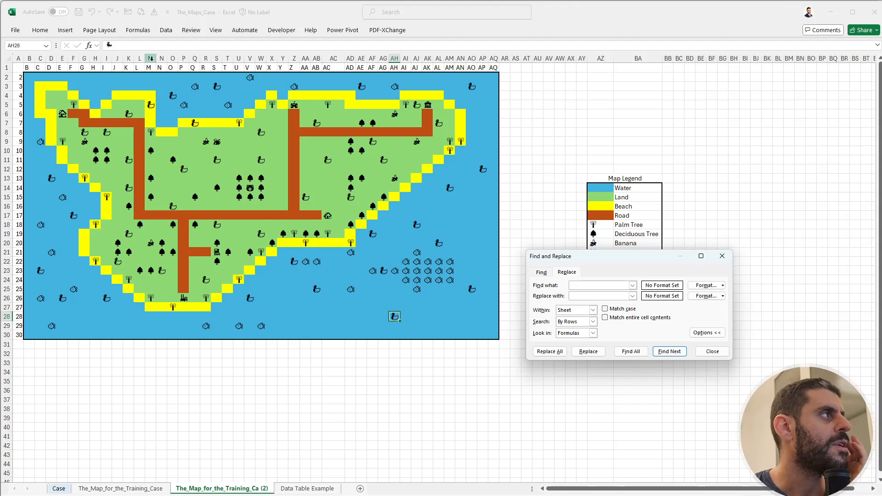
pyautogui.doubleClick(391, 317)
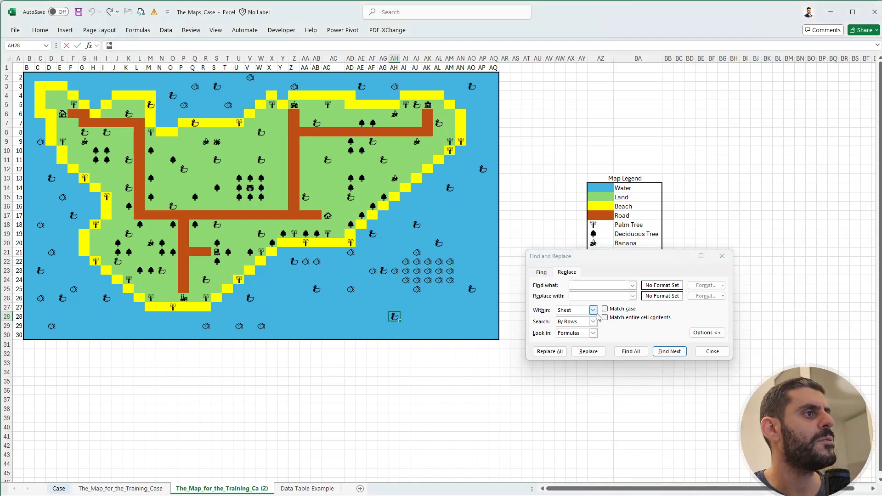
pyautogui.click(595, 286)
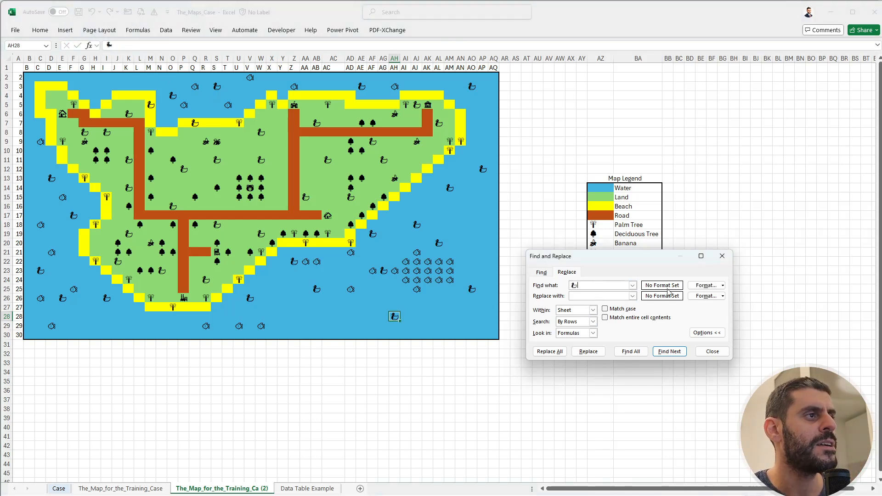
# Limit the search to the water cell format taken from AH28, replace all matching ducks with dw, and close the dialog.
pyautogui.click(723, 286)
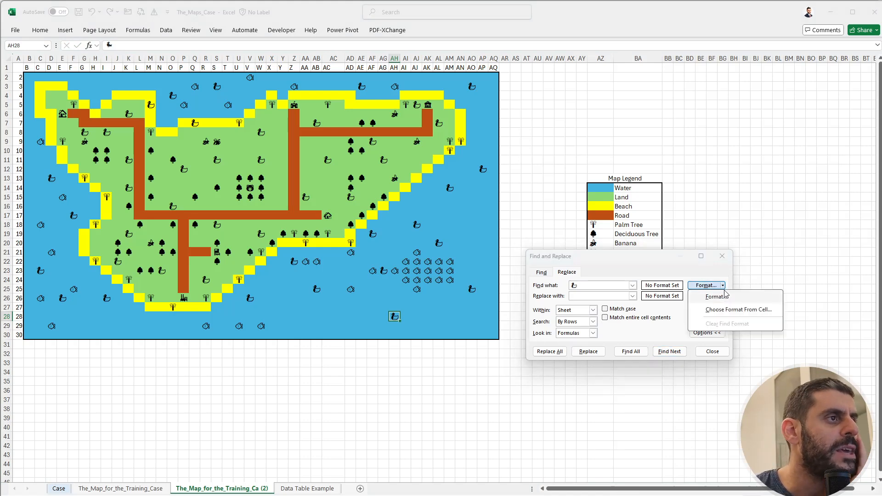
pyautogui.click(724, 310)
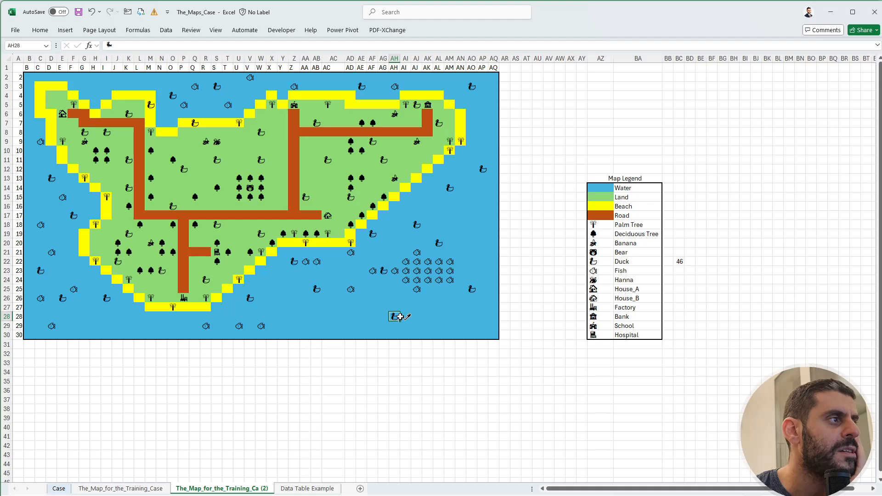
pyautogui.click(395, 316)
pyautogui.click(612, 296)
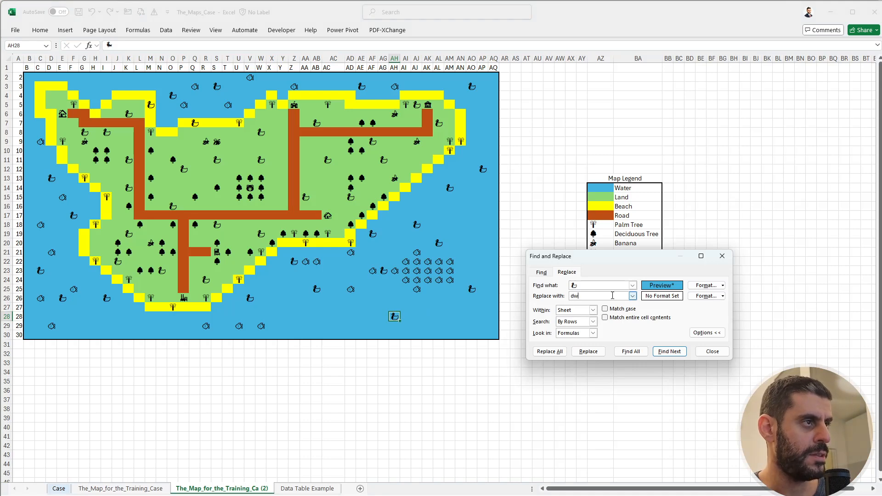
pyautogui.click(554, 353)
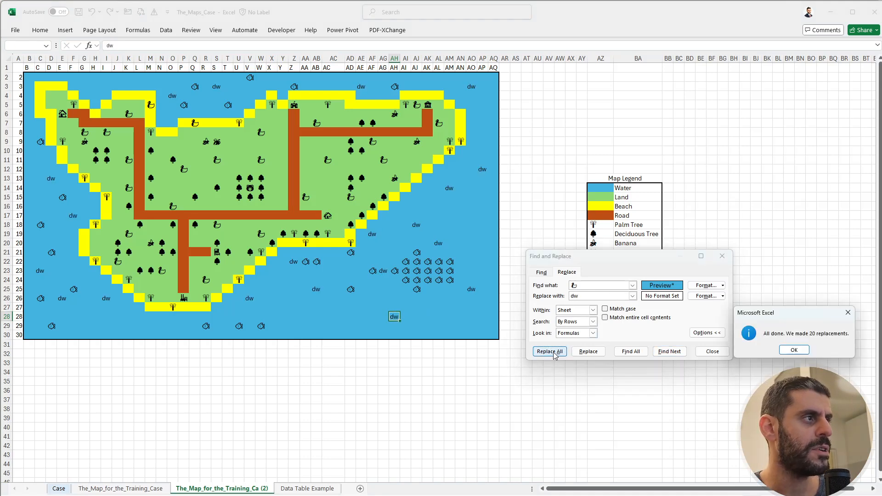
pyautogui.click(799, 351)
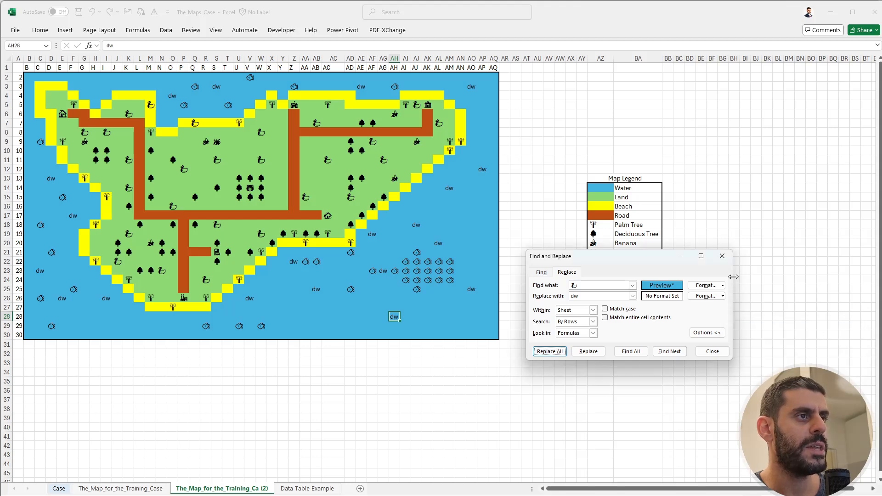
pyautogui.click(722, 256)
# Enter the lookup text dw in AZ33, below the map legend.
pyautogui.click(605, 363)
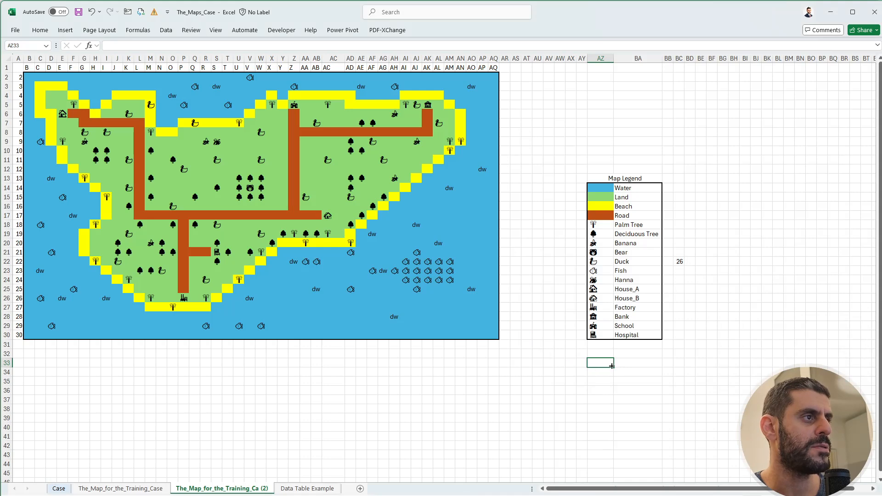
pyautogui.press('Right')
pyautogui.press('Right')
pyautogui.press('Right')
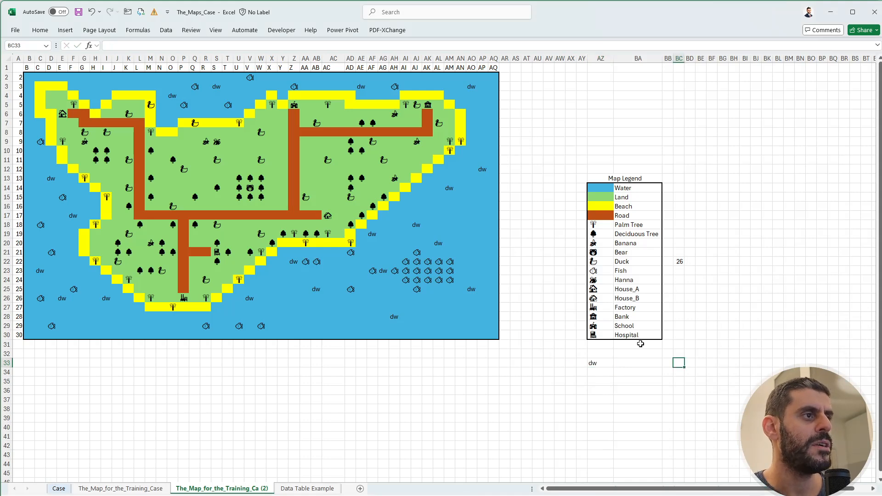
# Copy the COUNTIFS formula from BC22 to BC33 to count the dw entries, and check its references.
pyautogui.hotkey('ctrl', 'Up')
pyautogui.hotkey('ctrl', 'c')
pyautogui.press('Down')
pyautogui.press('Down')
pyautogui.press('Down')
pyautogui.press('Down')
pyautogui.press('Down')
pyautogui.press('Down')
pyautogui.press('Down')
pyautogui.press('Down')
pyautogui.press('Down')
pyautogui.press('Down')
pyautogui.press('Down')
pyautogui.press('Down')
pyautogui.press('Down')
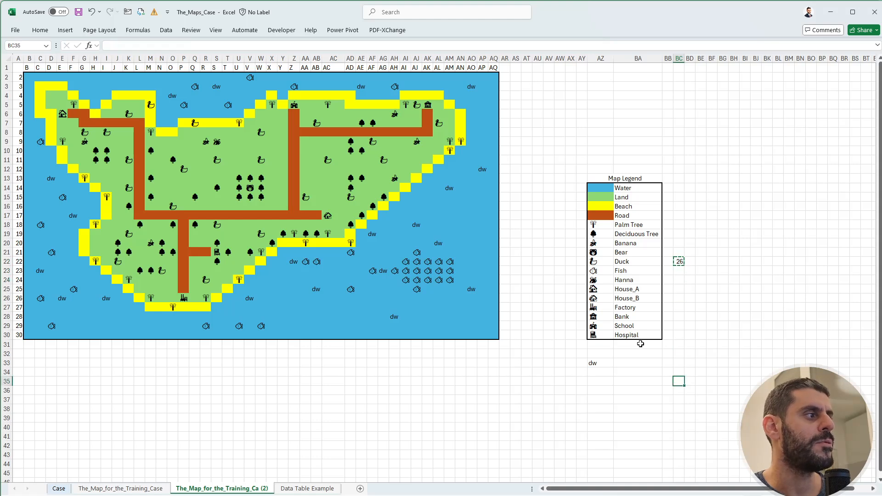
pyautogui.press('Up')
pyautogui.press('Up')
pyautogui.hotkey('ctrl', 'v')
pyautogui.press('Return')
pyautogui.press('Up')
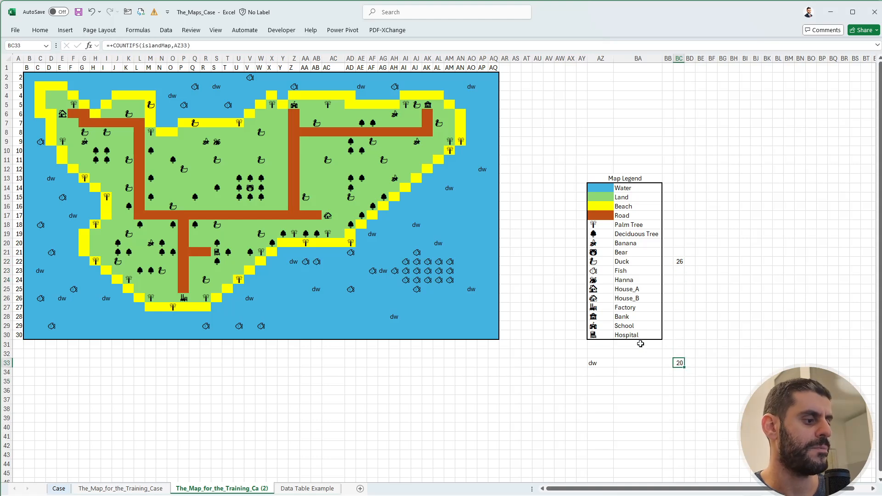
pyautogui.press('F2')
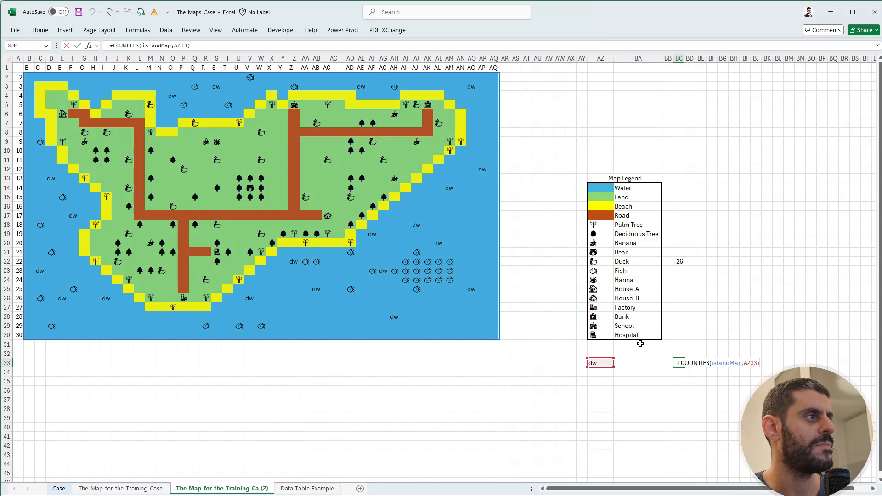
pyautogui.press('Escape')
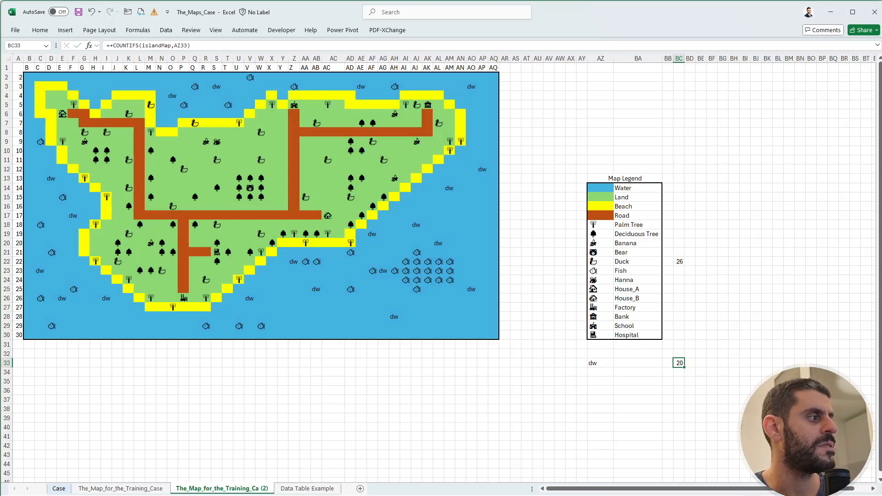
# Return to the Case sheet and examine the Level 2 INDIRECT instructions and the example's map location in G68.
pyautogui.click(59, 489)
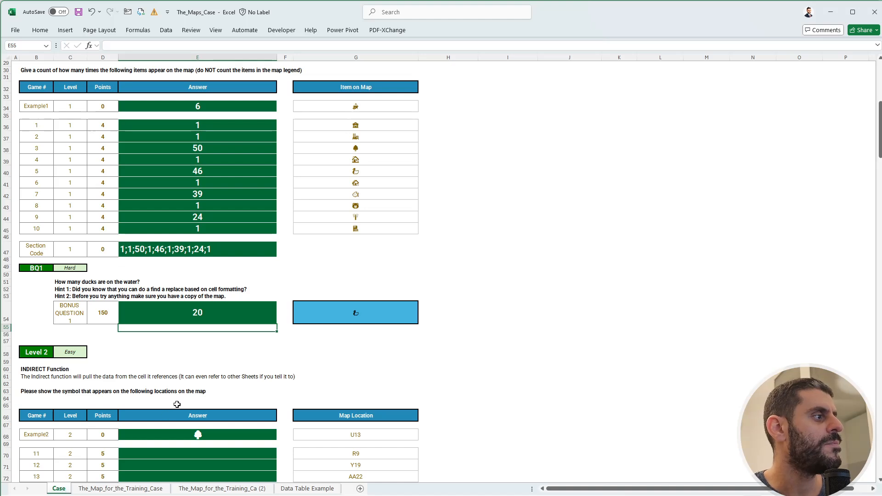
pyautogui.scroll(-4, 177, 404)
pyautogui.scroll(-2, 177, 405)
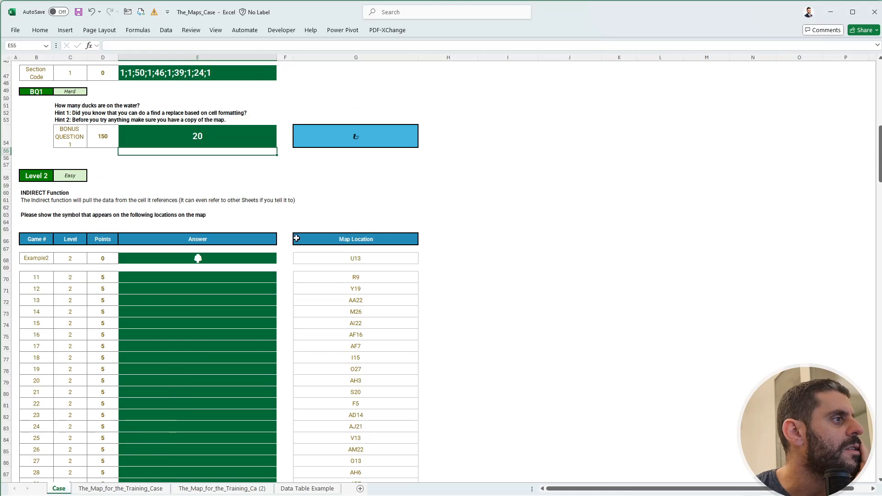
pyautogui.click(473, 258)
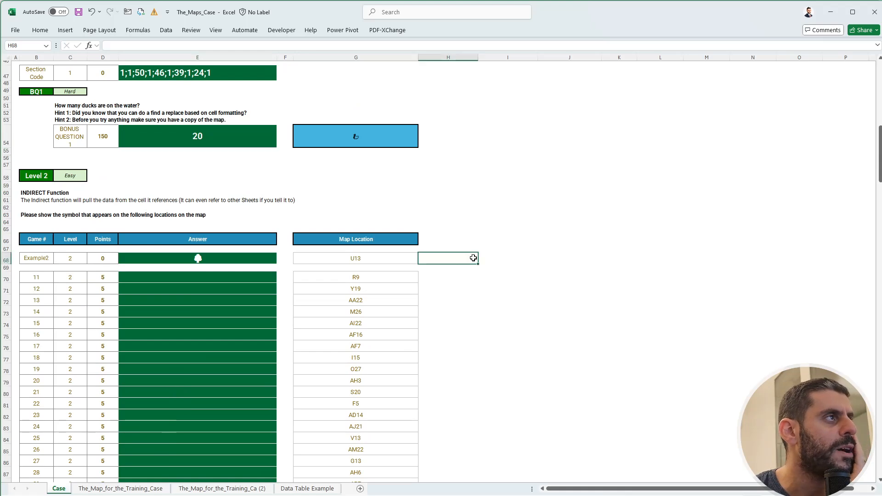
pyautogui.click(515, 259)
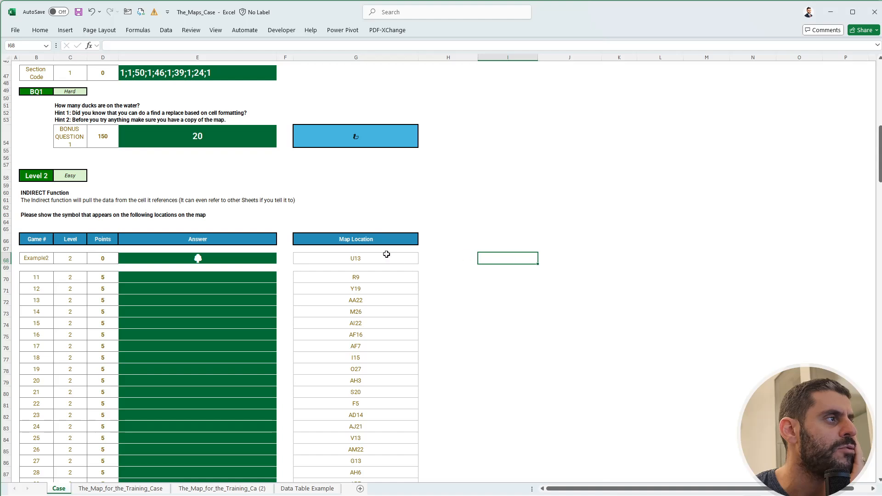
pyautogui.click(369, 259)
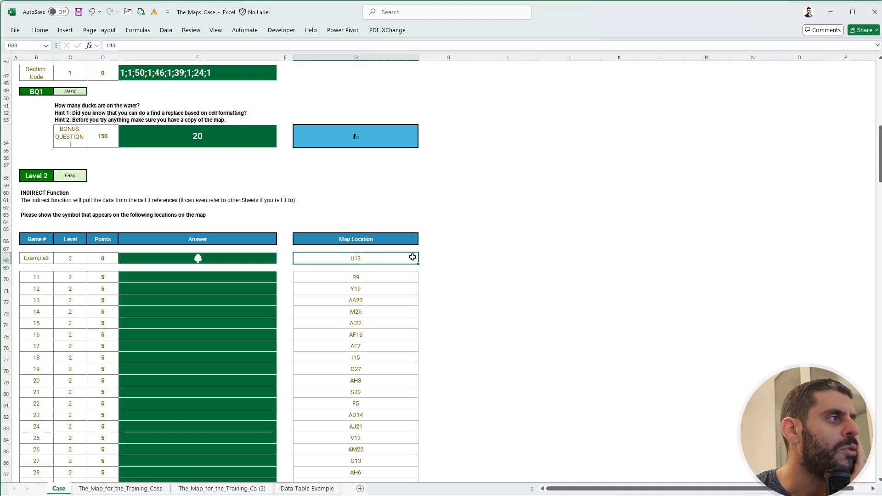
pyautogui.click(499, 253)
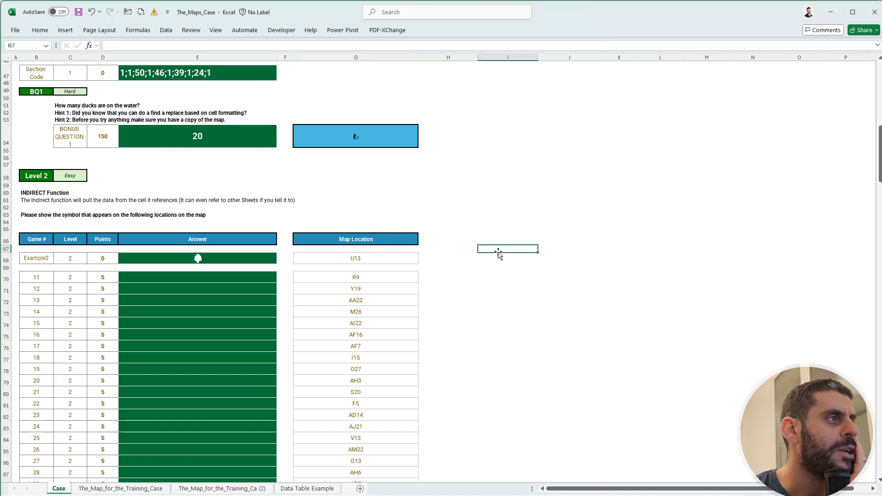
pyautogui.click(360, 260)
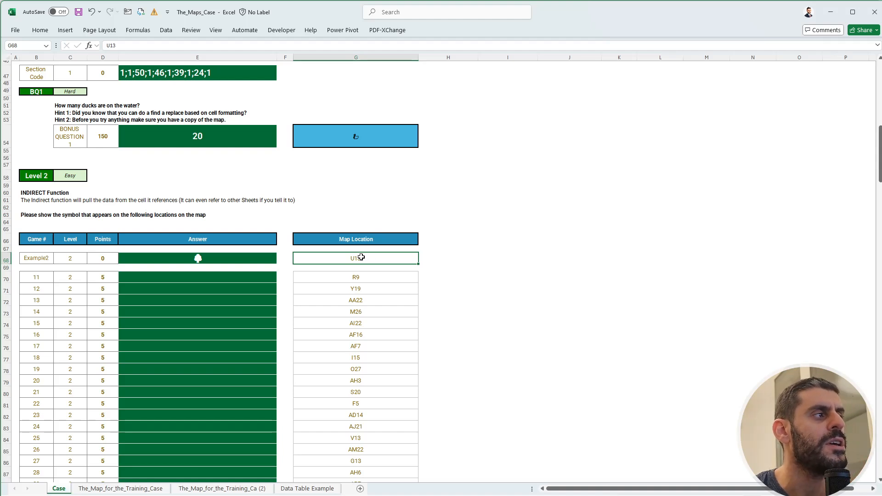
pyautogui.click(460, 257)
# Make I68 the active cell on the Case sheet, and rename the sheet The_Map_for_the_Training_Case as mapSheet.
pyautogui.click(494, 258)
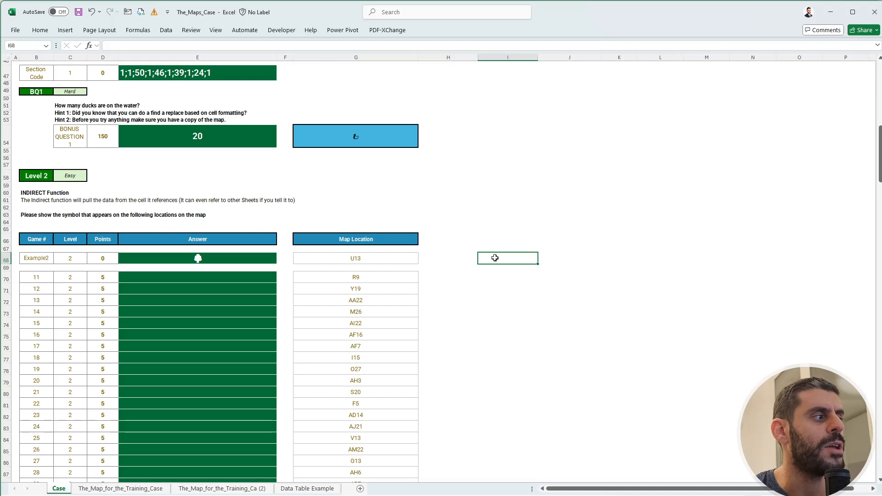
pyautogui.click(87, 489)
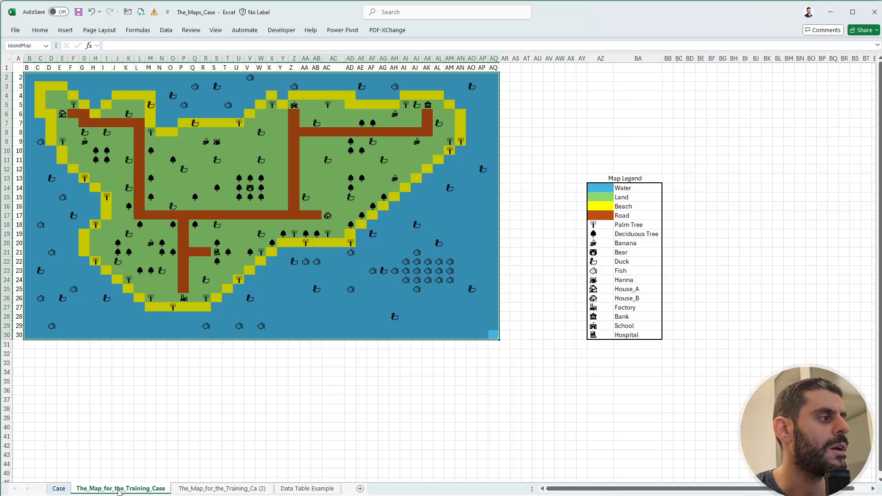
pyautogui.doubleClick(119, 489)
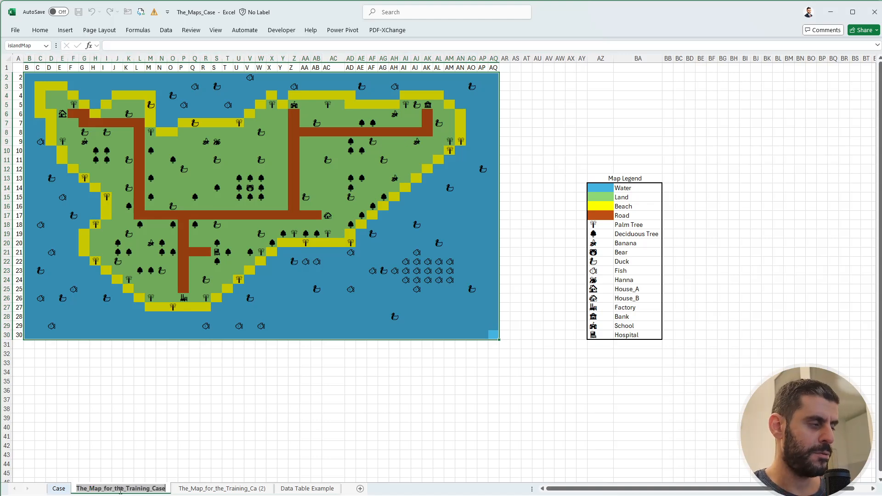
pyautogui.write('mapShe')
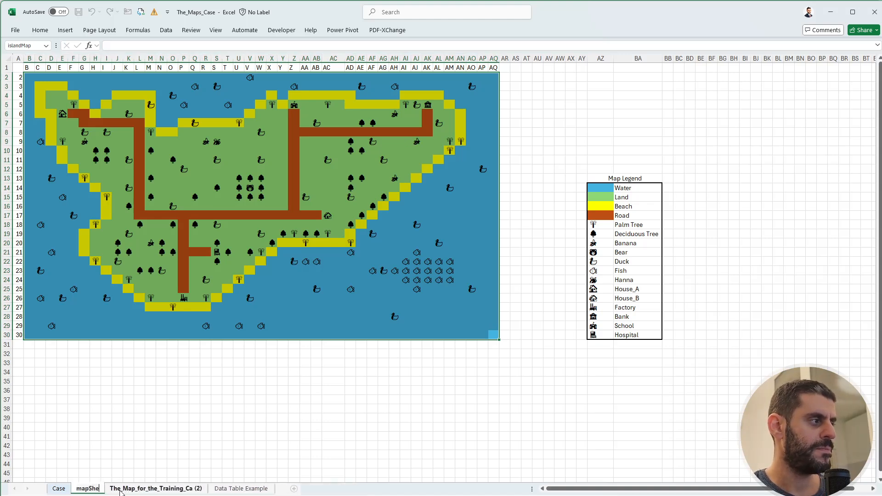
pyautogui.write('et')
pyautogui.press('Return')
# On the Case sheet, enter +INDIRECT("mapSheet!"&G68) in I68 for the example location, and make H68 the active cell.
pyautogui.click(63, 490)
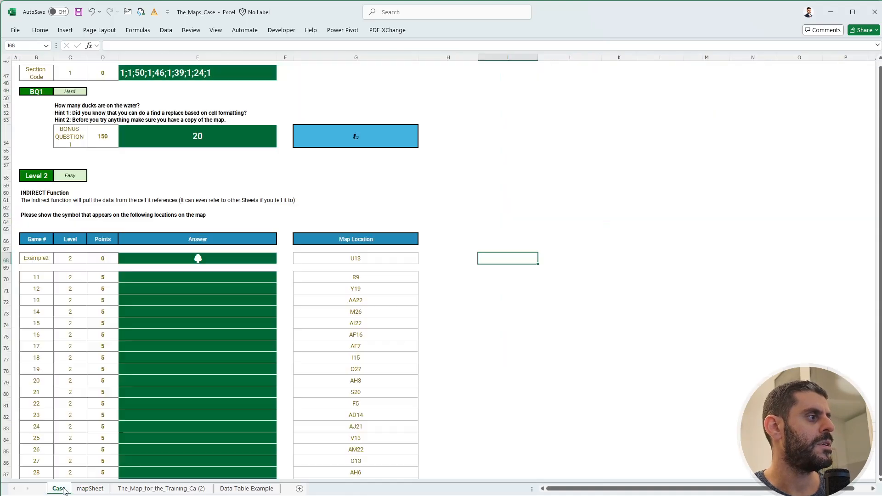
pyautogui.write('+indi')
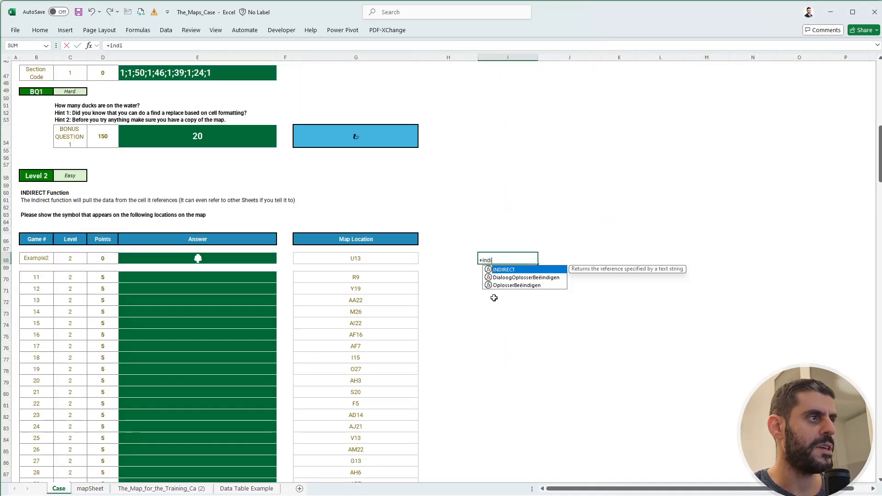
pyautogui.press('Tab')
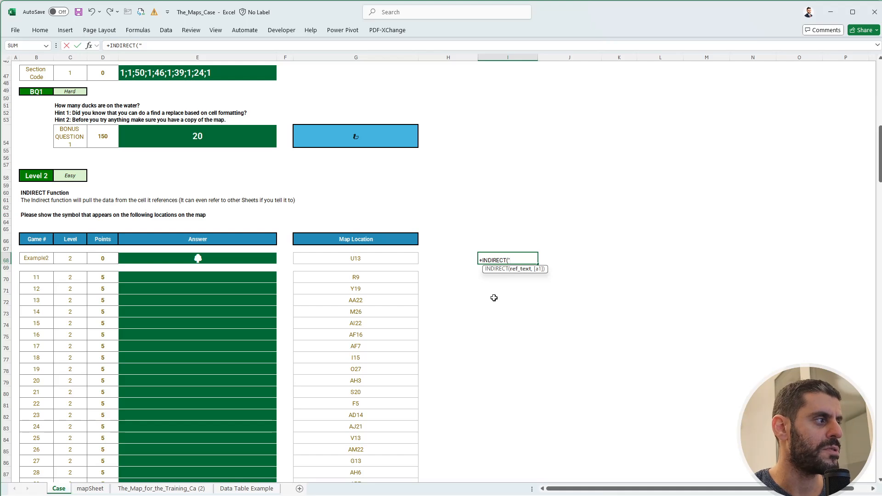
pyautogui.write('mapSheet')
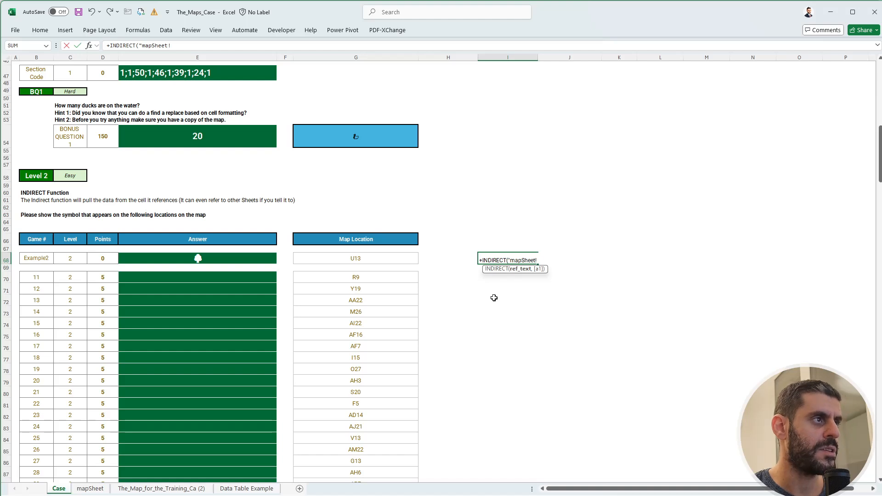
pyautogui.write('!"&')
pyautogui.press('Left')
pyautogui.press('Left')
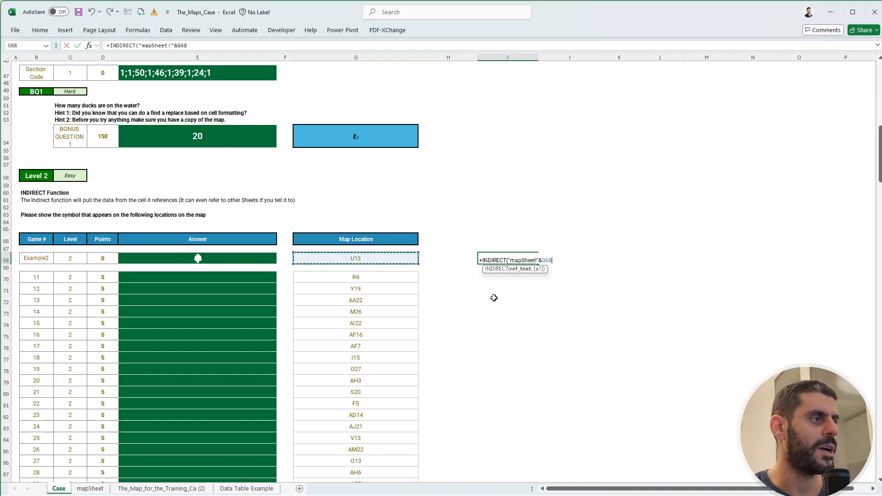
pyautogui.press('Return')
pyautogui.press('Up')
pyautogui.press('Left')
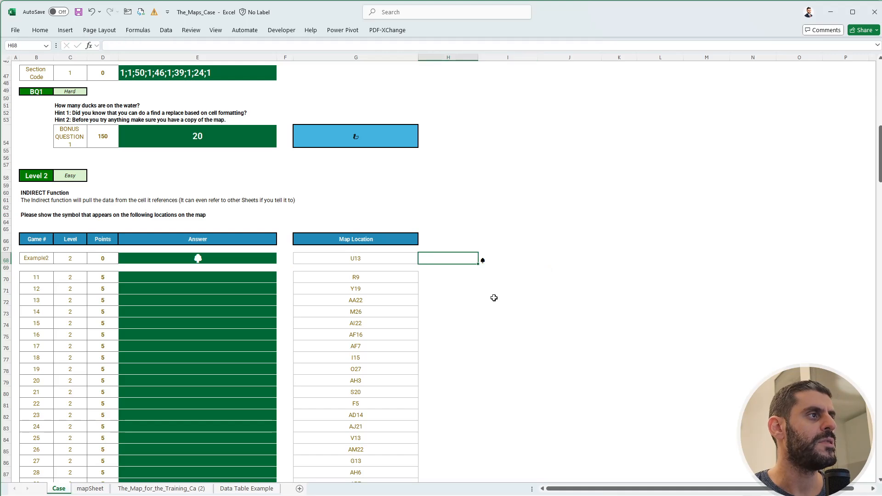
pyautogui.write('+')
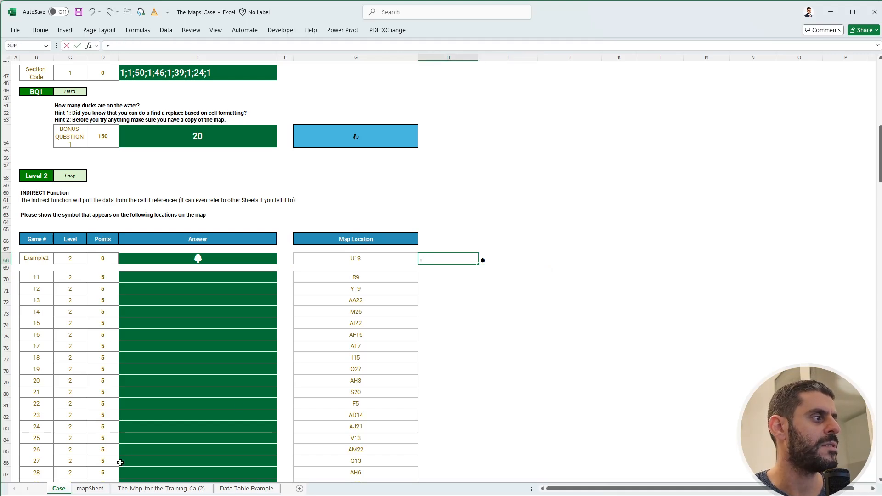
pyautogui.click(102, 491)
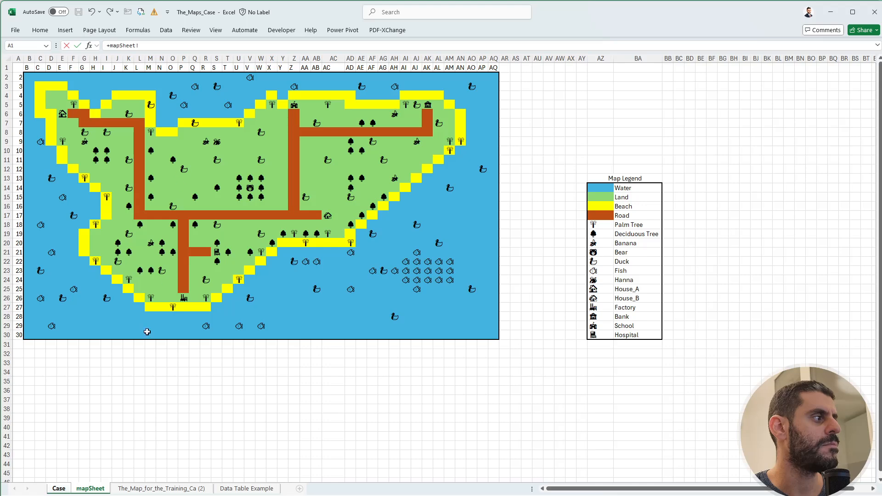
pyautogui.press('Escape')
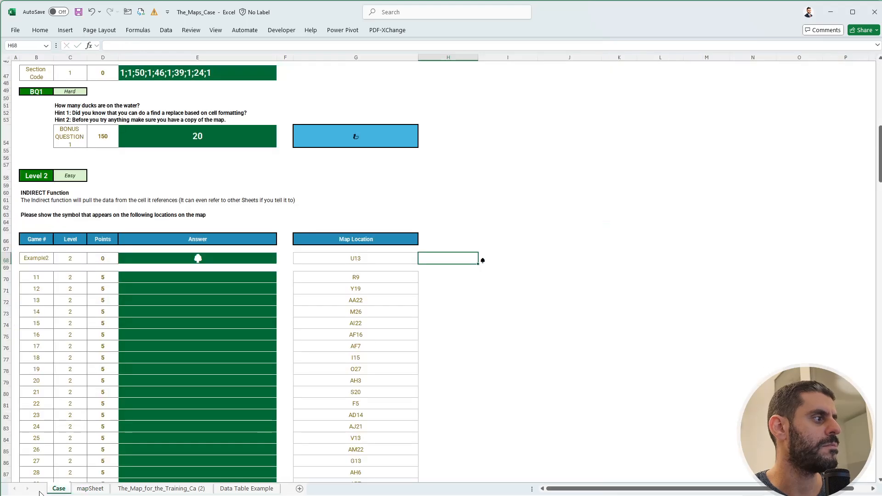
# Enter the direct reference +mapSheet!U13 in H68 as a comparison with the INDIRECT formula.
pyautogui.write('+')
pyautogui.click(90, 489)
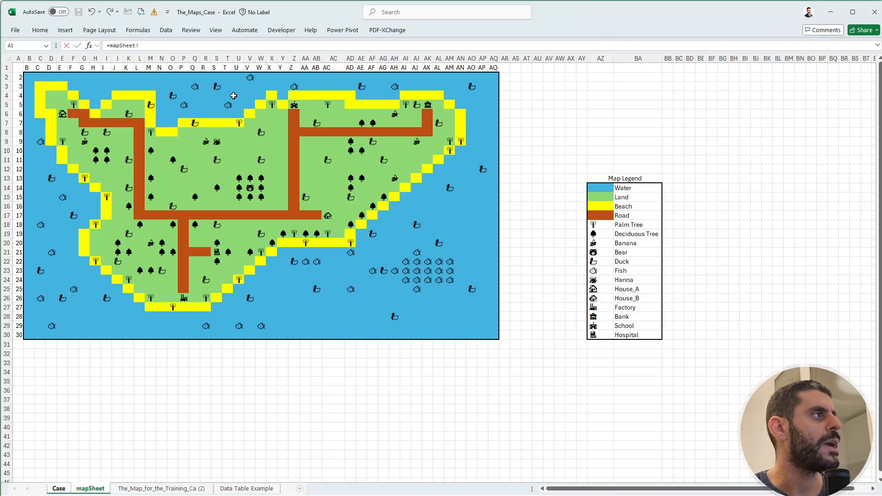
pyautogui.click(239, 151)
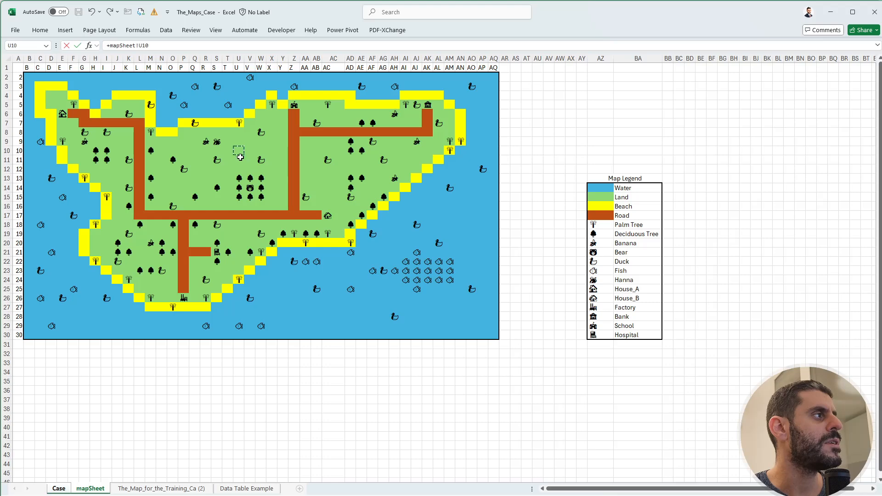
pyautogui.press('Down')
pyautogui.press('Down')
pyautogui.press('Down')
pyautogui.press('Return')
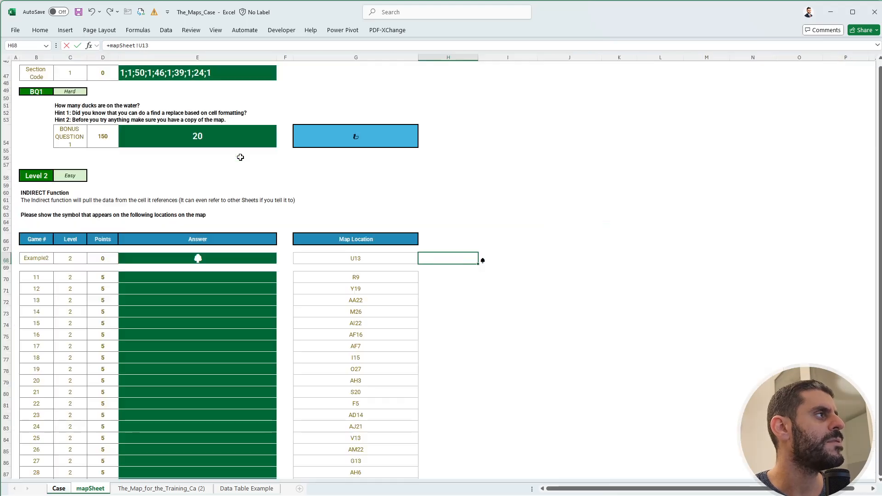
pyautogui.press('Up')
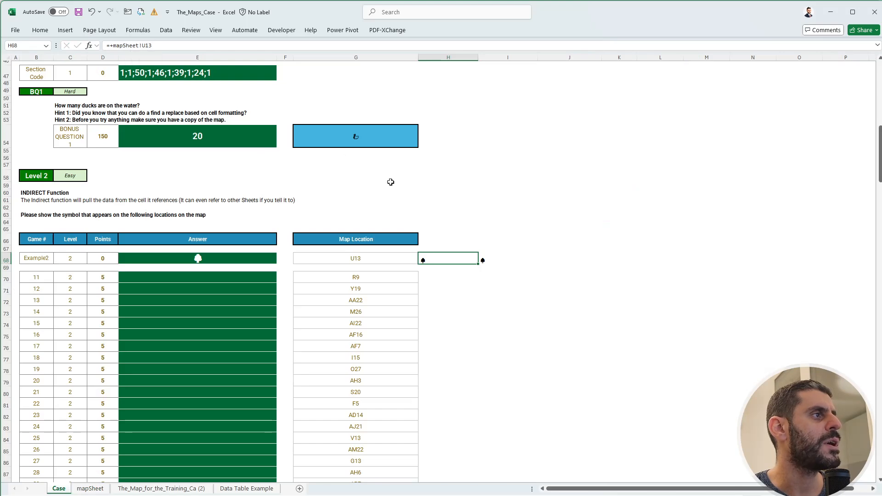
# Review the INDIRECT formula in I68 and copy it to I70:I89 for games 11 to 30.
pyautogui.click(493, 261)
pyautogui.moveTo(142, 46); pyautogui.dragTo(191, 48)
pyautogui.press('Escape')
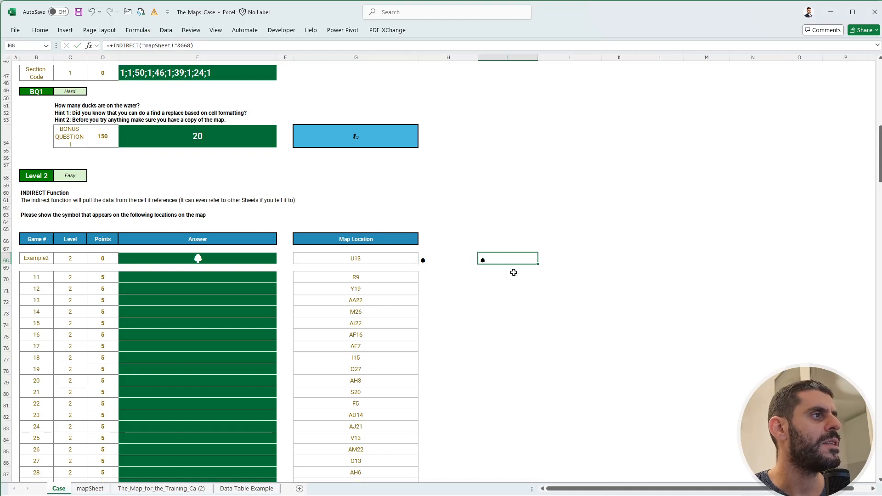
pyautogui.hotkey('ctrl', 'c')
pyautogui.moveTo(496, 281); pyautogui.dragTo(521, 410)
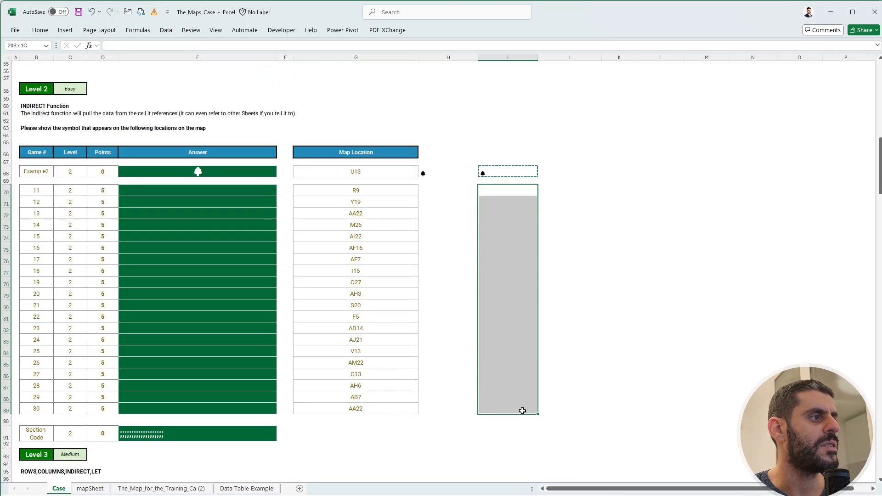
pyautogui.hotkey('ctrl', 'v')
pyautogui.click(564, 262)
pyautogui.moveTo(515, 192); pyautogui.dragTo(518, 408)
# Fill the Level 2 answers by entering =+I70:I89 in E70.
pyautogui.click(225, 190)
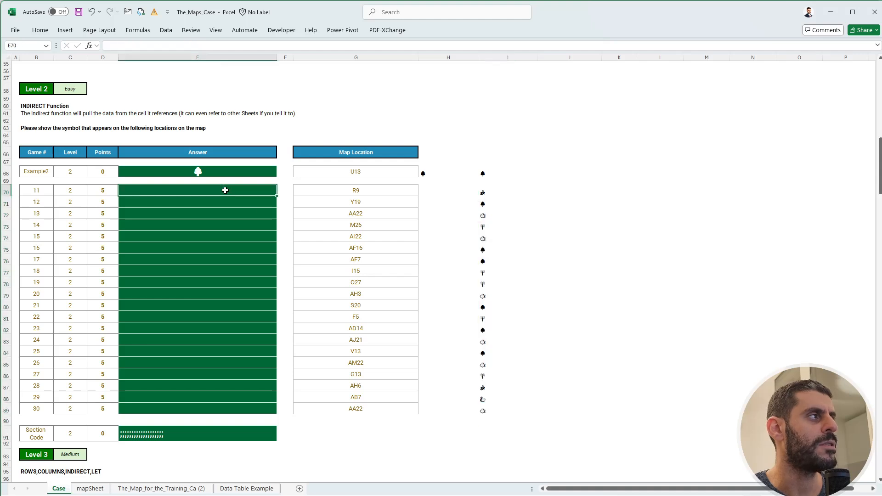
pyautogui.write('=+')
pyautogui.moveTo(482, 190); pyautogui.dragTo(482, 409)
pyautogui.press('Return')
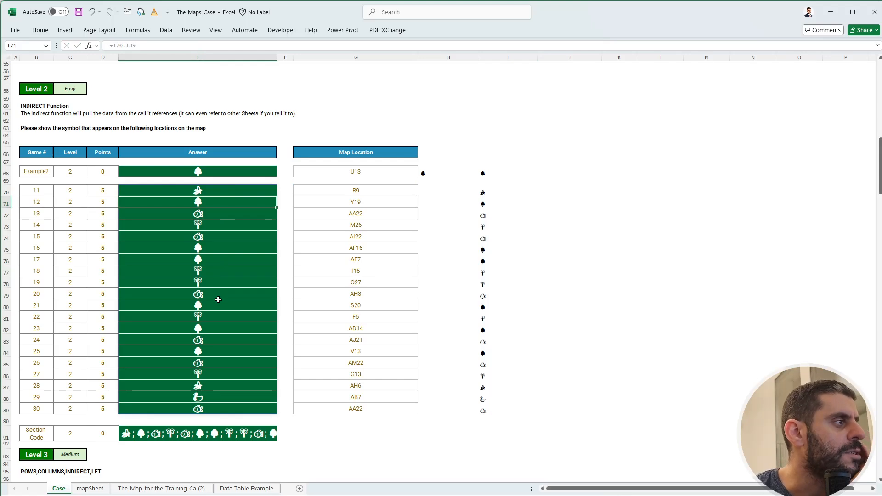
# Beside the Level 3 example row, enter Hanna's starting cell S9 in J117 with the heading Start in J116.
pyautogui.scroll(-8, 219, 304)
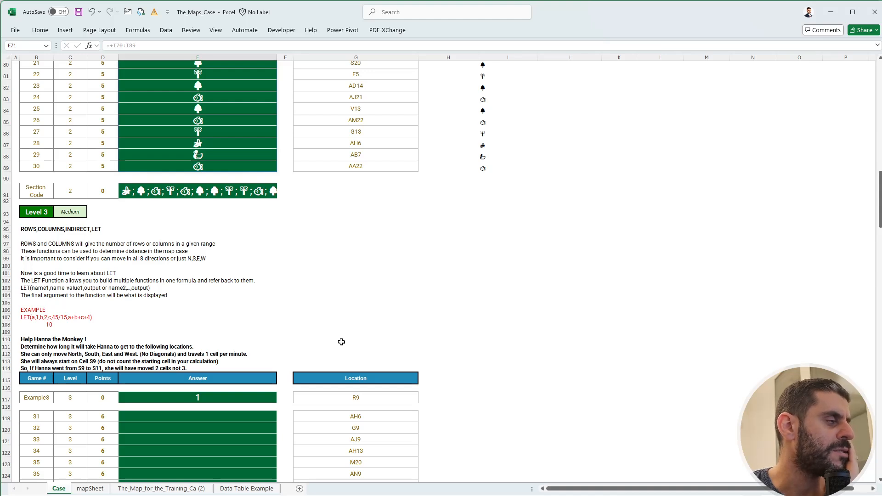
pyautogui.scroll(-4, 345, 340)
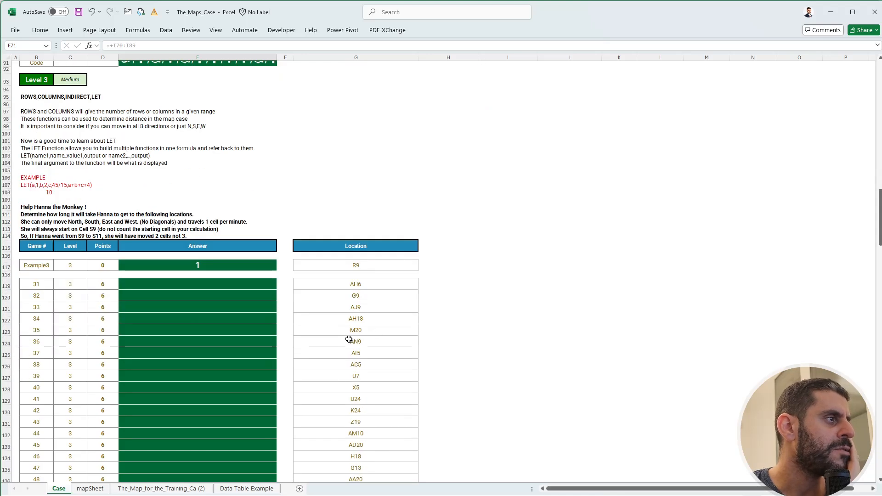
pyautogui.click(540, 265)
pyautogui.write('S')
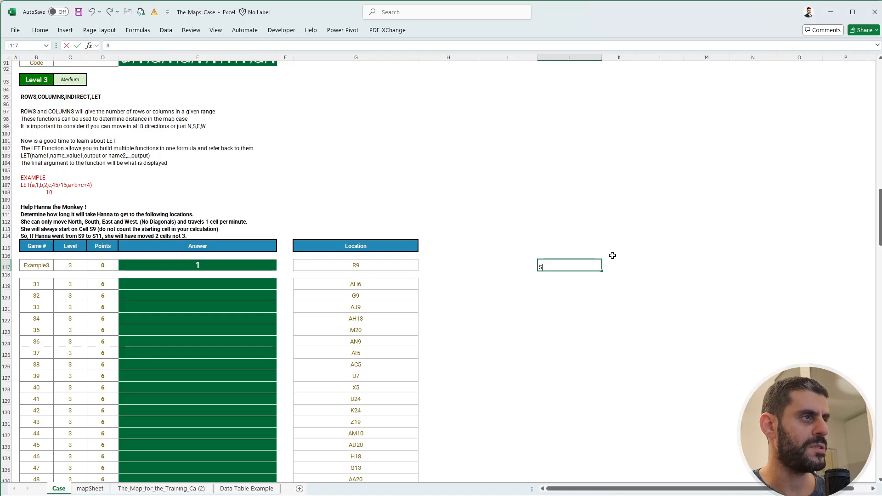
pyautogui.write('9')
pyautogui.press('Tab')
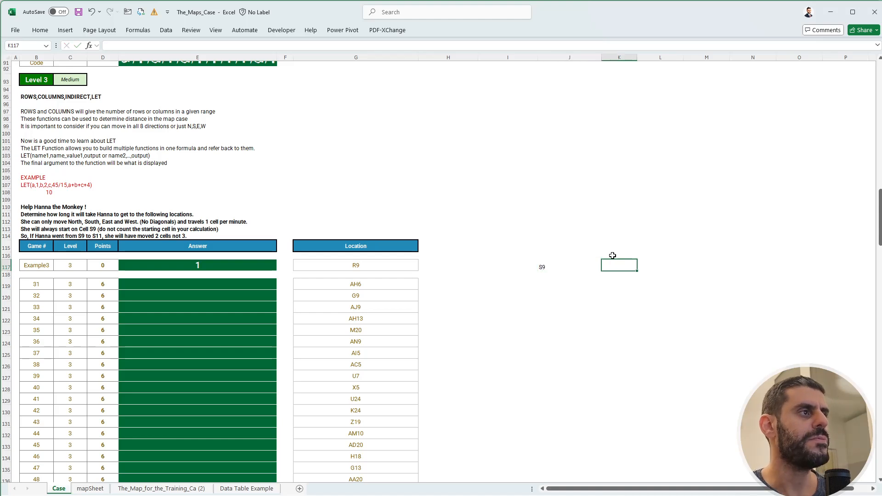
pyautogui.click(600, 255)
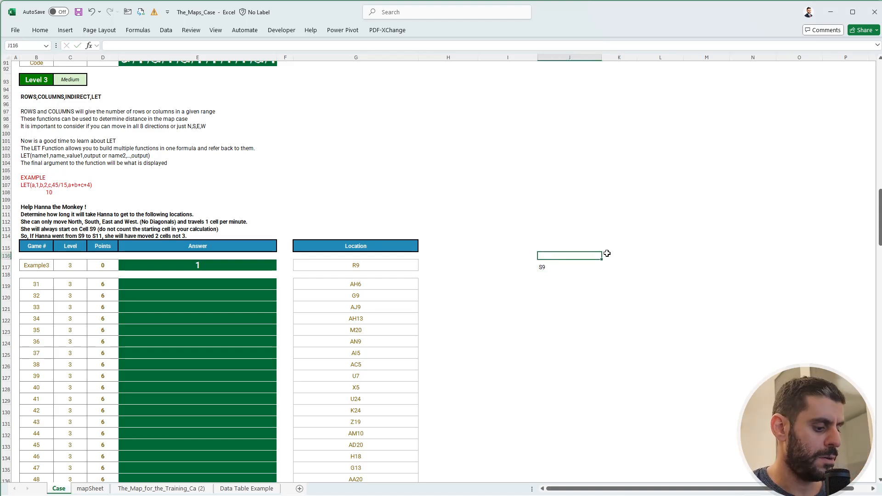
pyautogui.write('Start')
pyautogui.press('Return')
pyautogui.press('Right')
pyautogui.press('Left')
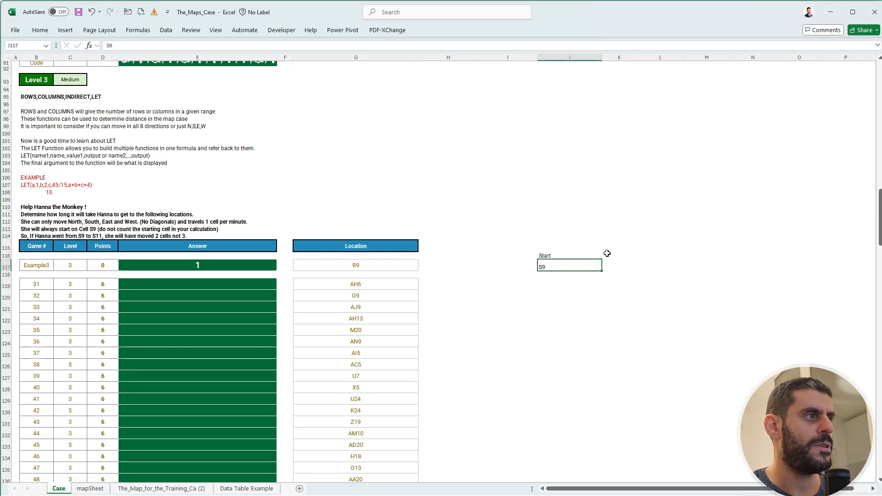
# Add the heading End in K116 and link K117 to the example's location with +G117.
pyautogui.press('Right')
pyautogui.press('Up')
pyautogui.write('End')
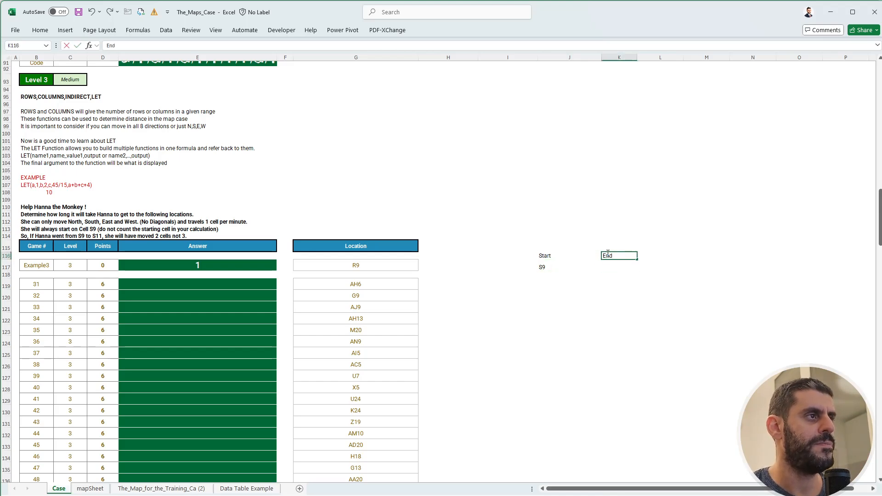
pyautogui.press('Return')
pyautogui.write('+')
pyautogui.press('Left')
pyautogui.press('Left')
pyautogui.press('Left')
pyautogui.press('Left')
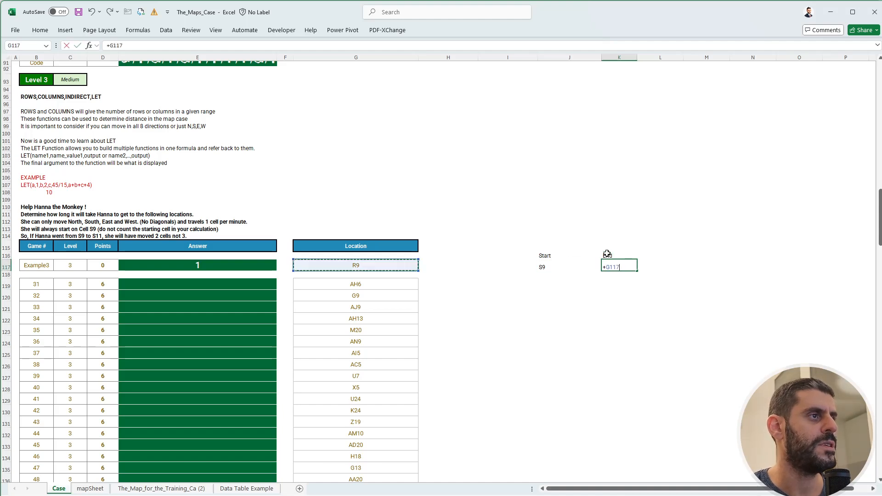
pyautogui.hotkey('ctrl', 'Return')
pyautogui.press('Right')
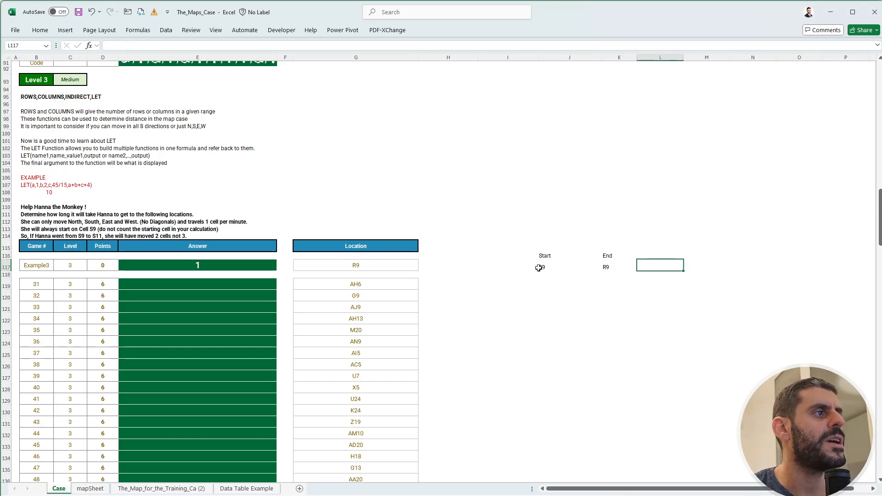
pyautogui.moveTo(542, 266); pyautogui.dragTo(620, 264)
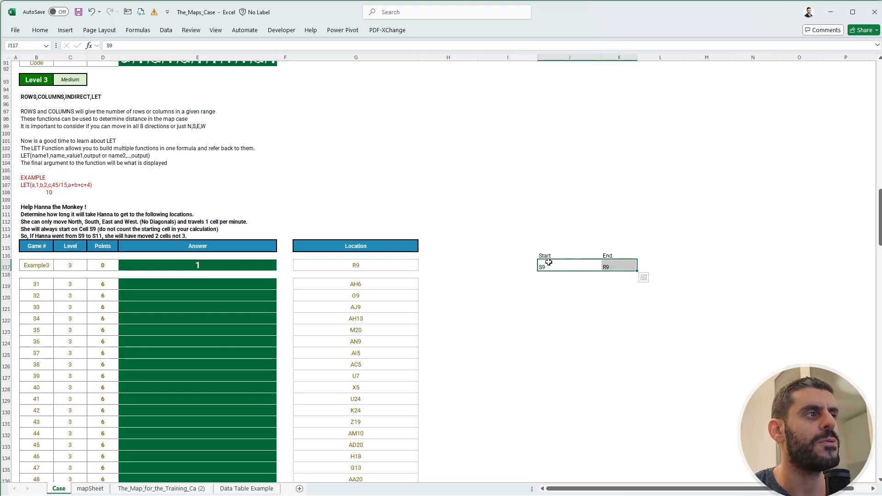
pyautogui.moveTo(547, 266); pyautogui.dragTo(632, 270)
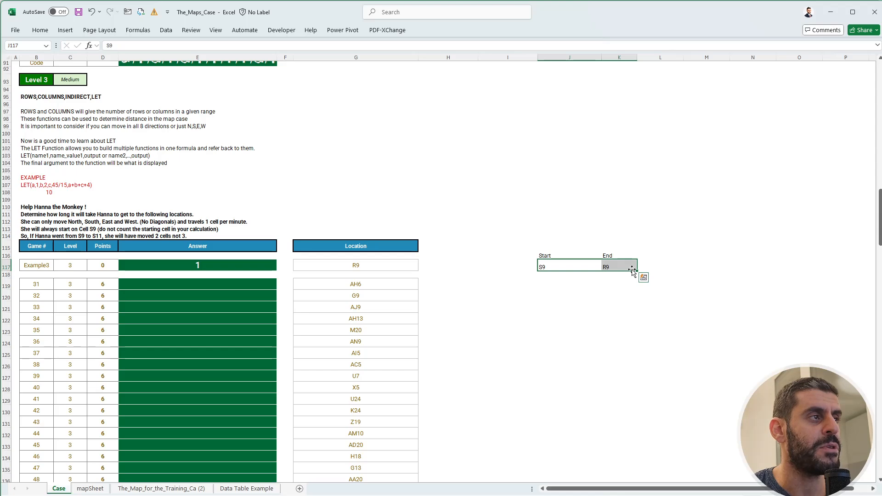
pyautogui.click(652, 263)
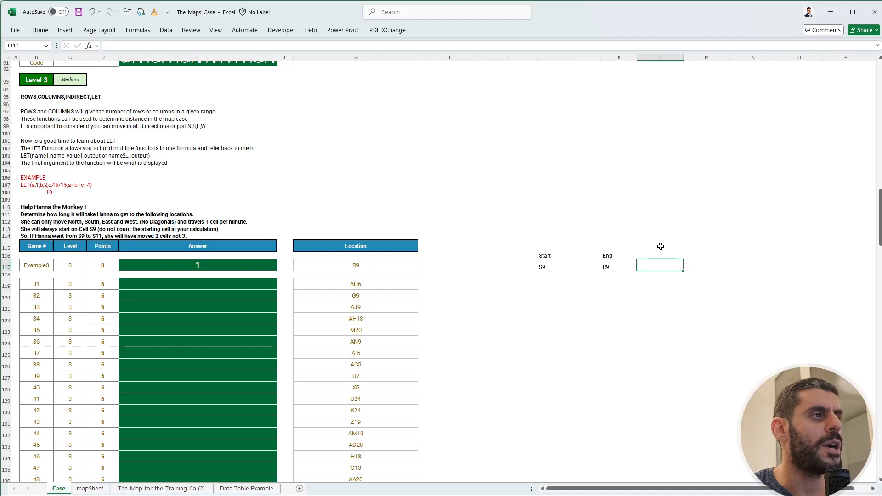
pyautogui.click(544, 269)
pyautogui.moveTo(596, 270); pyautogui.dragTo(606, 265)
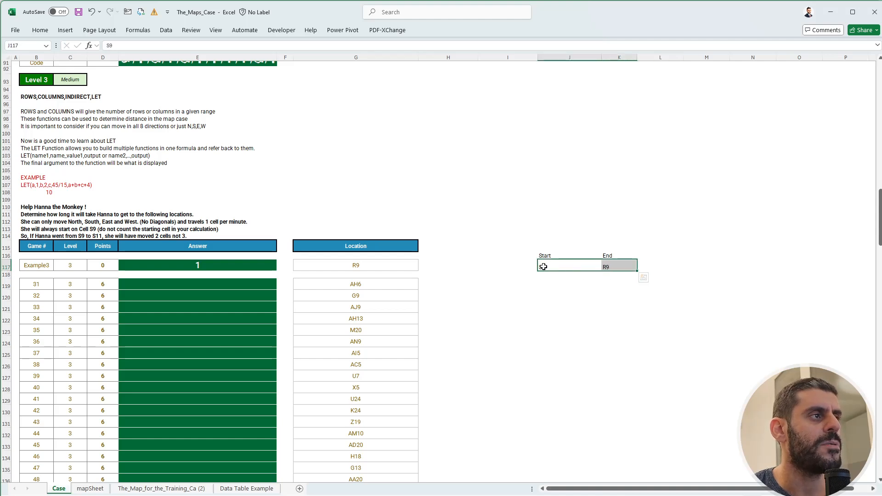
pyautogui.moveTo(542, 265); pyautogui.dragTo(611, 265)
pyautogui.click(581, 266)
# Enter =+ROW(J117) in L117 to return the row number for the start cell.
pyautogui.click(666, 266)
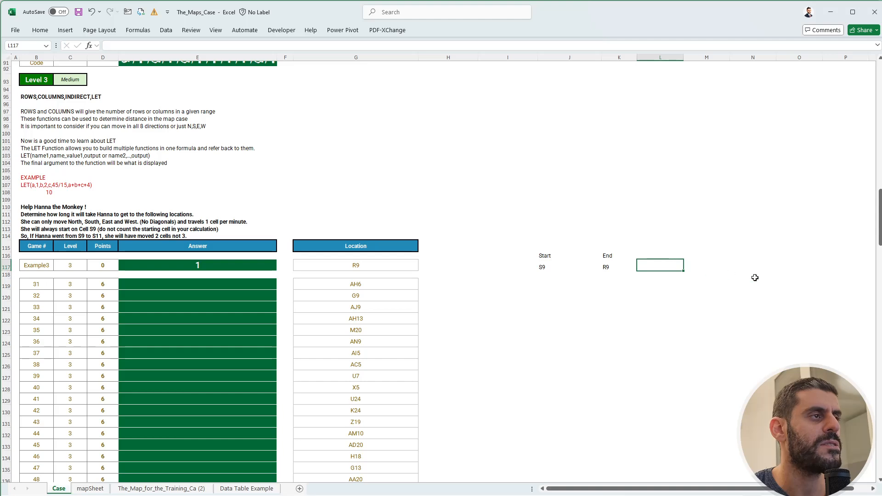
pyautogui.write('+')
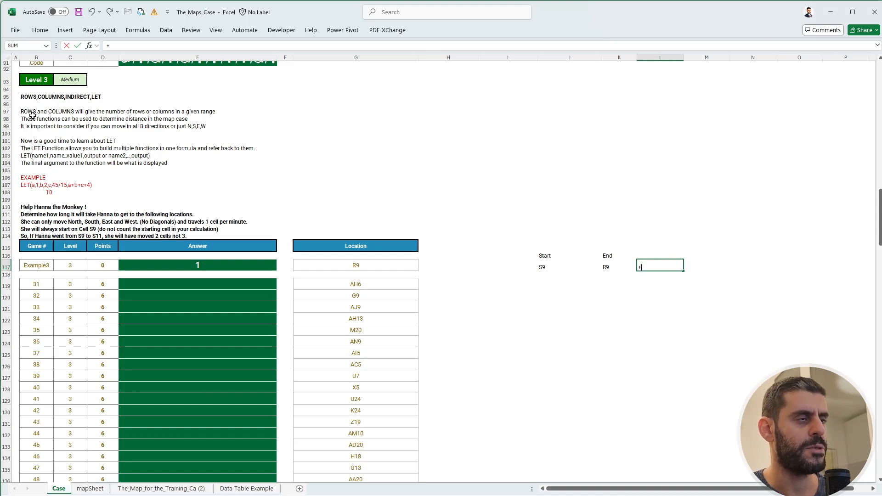
pyautogui.write('row')
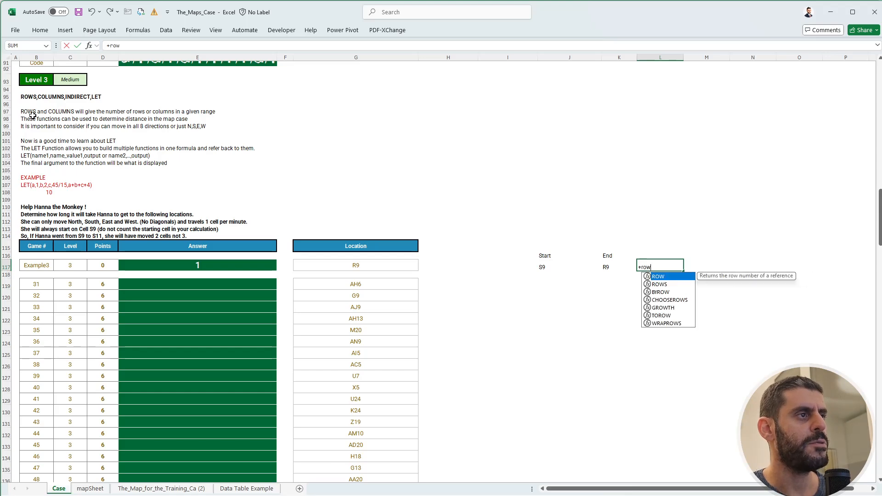
pyautogui.write('(')
pyautogui.press('Left')
pyautogui.press('Left')
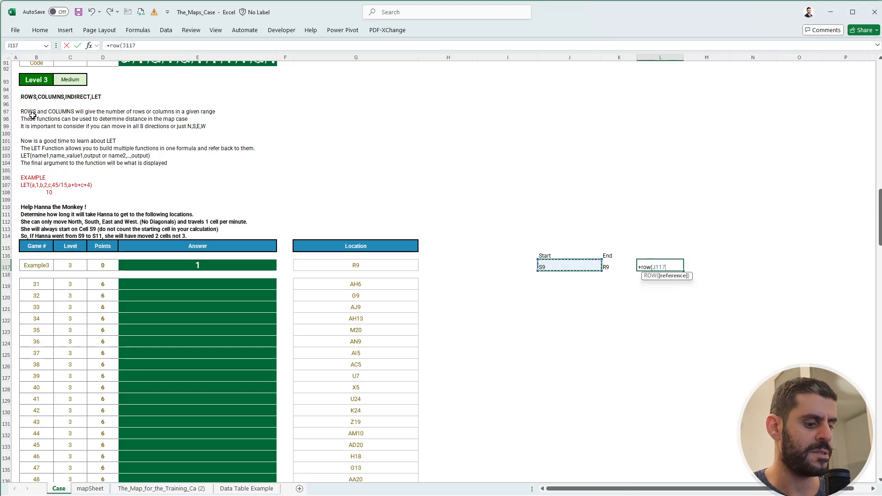
pyautogui.write(')')
pyautogui.press('Return')
pyautogui.press('Down')
pyautogui.press('Up')
pyautogui.press('Up')
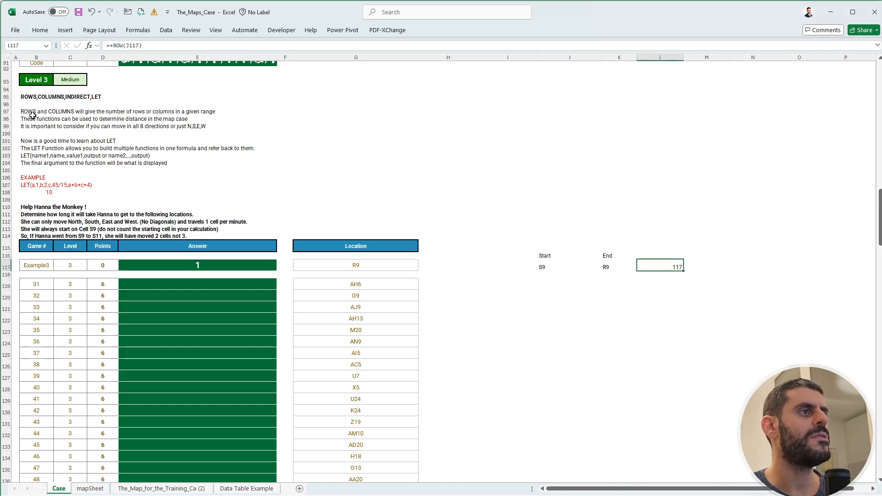
# Wrap the reference in L117 with INDIRECT so the formula reads =+ROW(INDIRECT(J117)).
pyautogui.hotkey('shift', 'space')
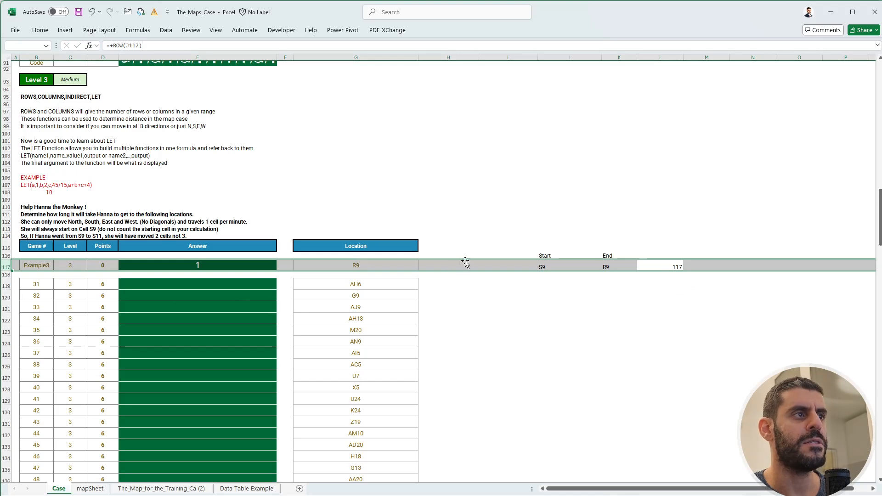
pyautogui.click(664, 264)
pyautogui.click(543, 267)
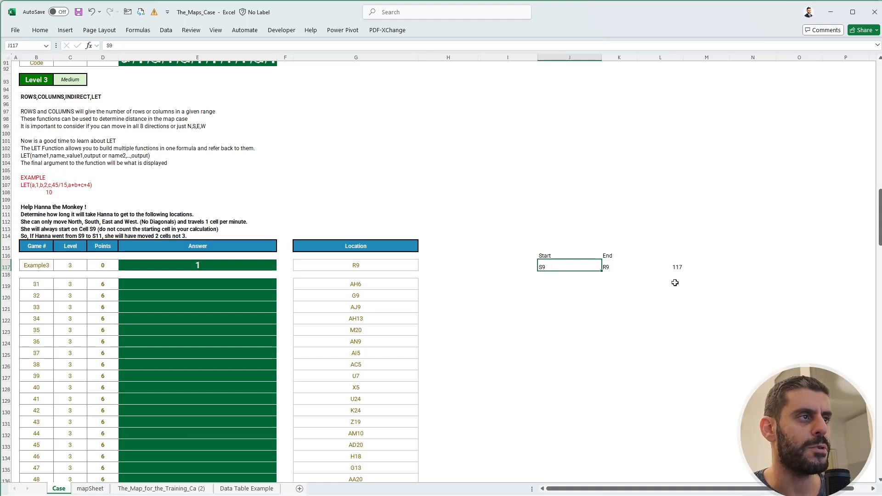
pyautogui.click(688, 265)
pyautogui.click(668, 266)
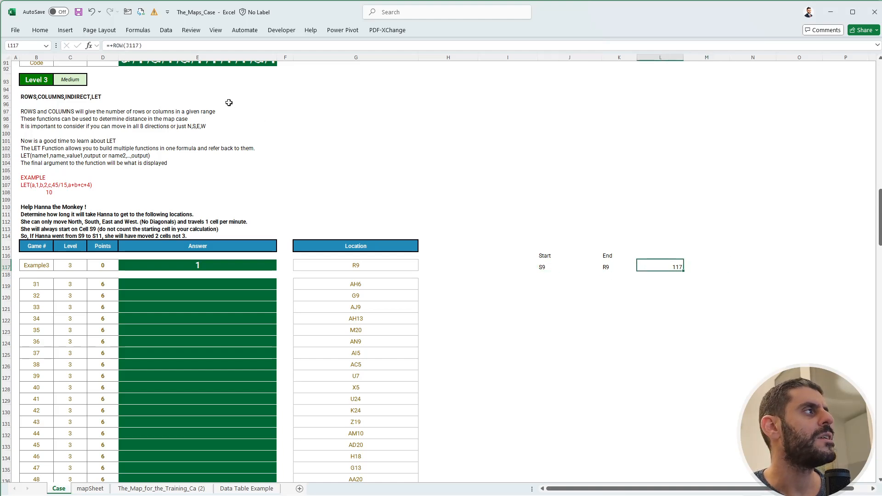
pyautogui.click(127, 46)
pyautogui.write('INDIRECT(')
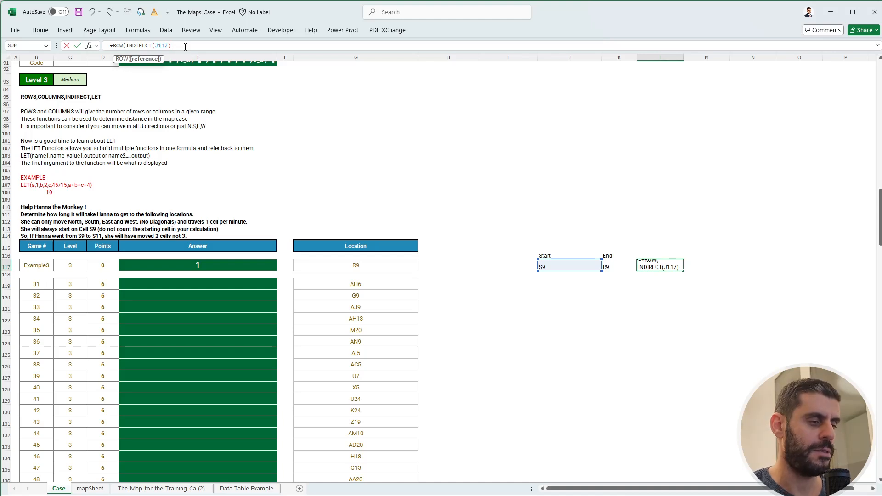
pyautogui.write(')')
pyautogui.press('Return')
pyautogui.press('Up')
pyautogui.press('Left')
pyautogui.press('Left')
pyautogui.press('Left')
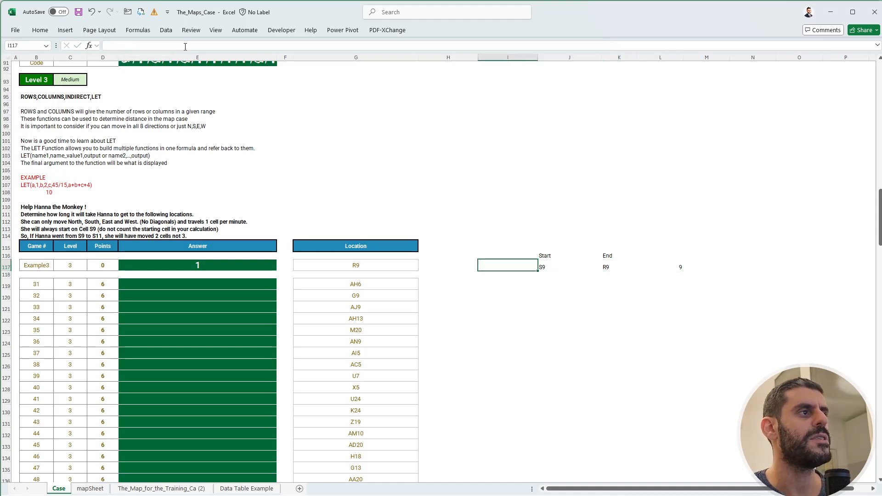
pyautogui.press('Right')
pyautogui.press('Right')
pyautogui.press('Right')
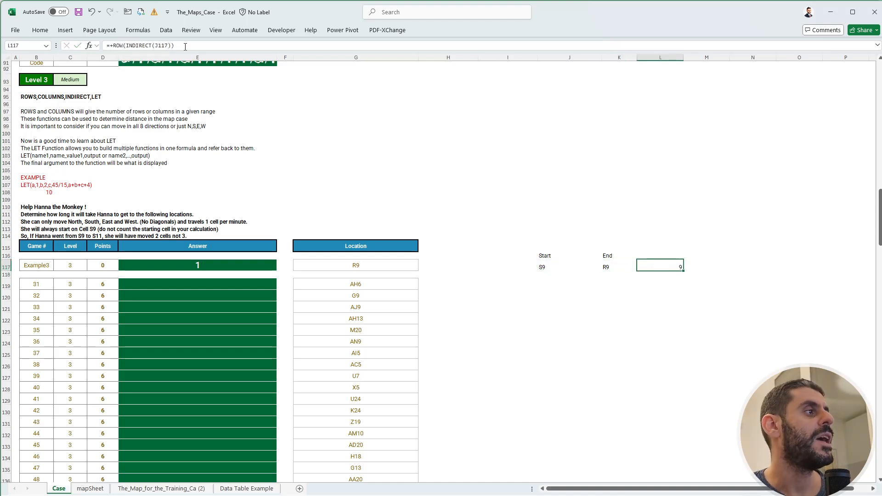
# Compare the start cell address in J117 with the Level 3 target locations in G119 and G122.
pyautogui.click(547, 266)
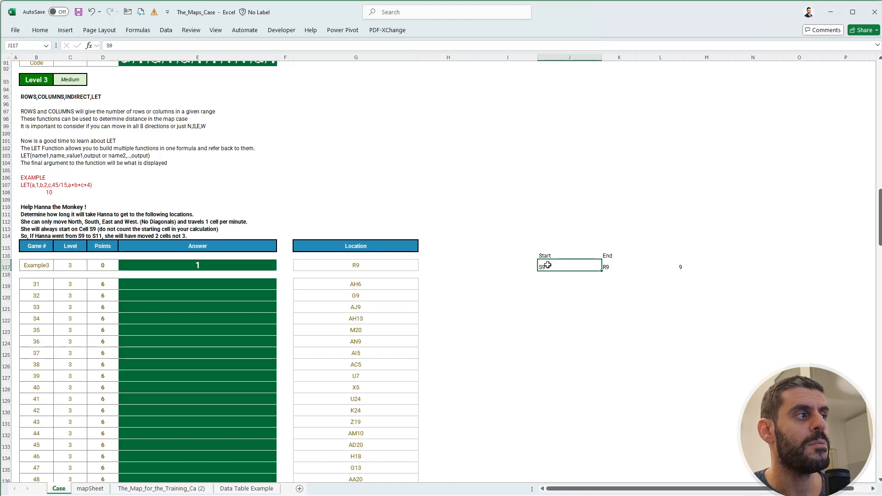
pyautogui.click(371, 323)
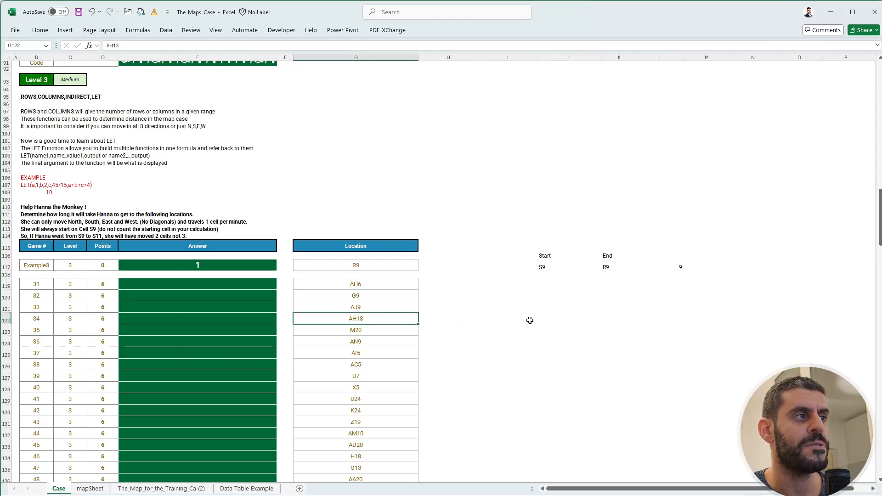
pyautogui.click(554, 317)
pyautogui.click(379, 315)
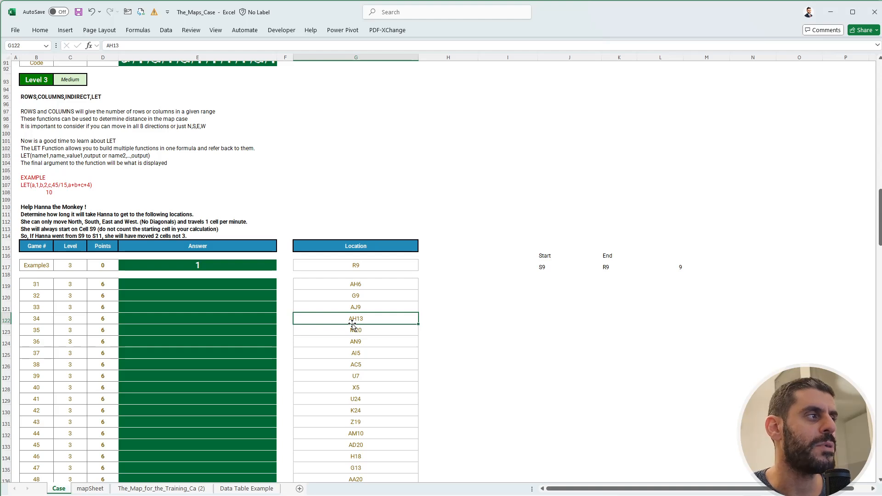
pyautogui.click(371, 284)
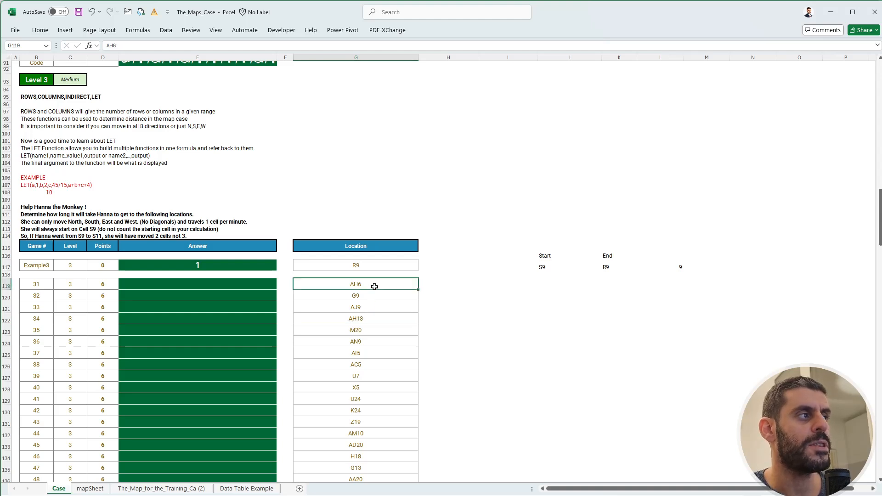
pyautogui.click(362, 320)
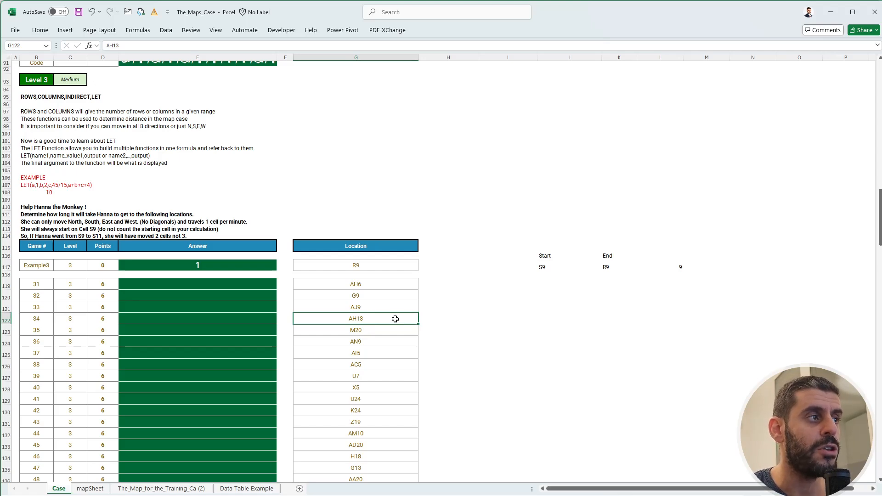
# Enter =+COLUMN(INDIRECT(J117)) in M117 to return the start cell's column number.
pyautogui.click(674, 266)
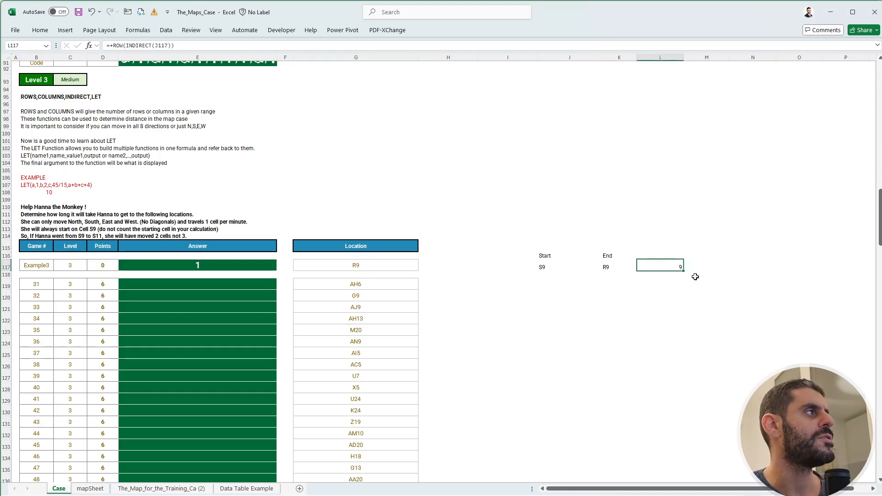
pyautogui.press('Right')
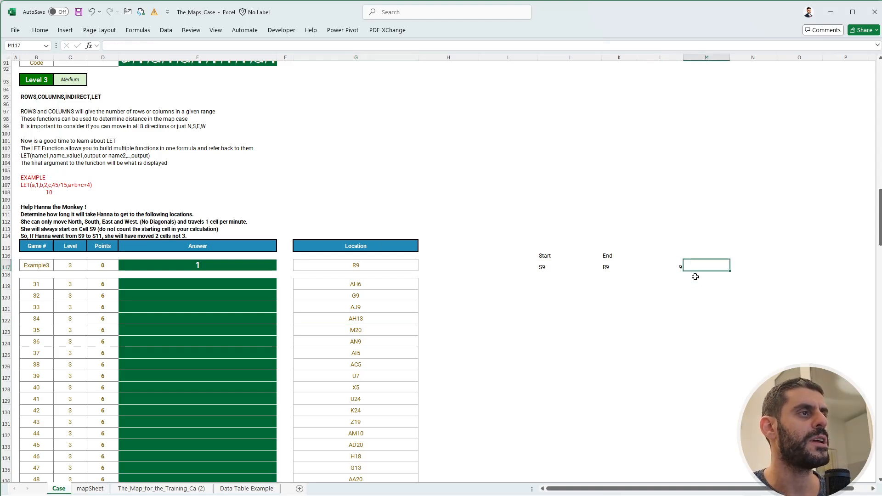
pyautogui.write('+col')
pyautogui.press('Tab')
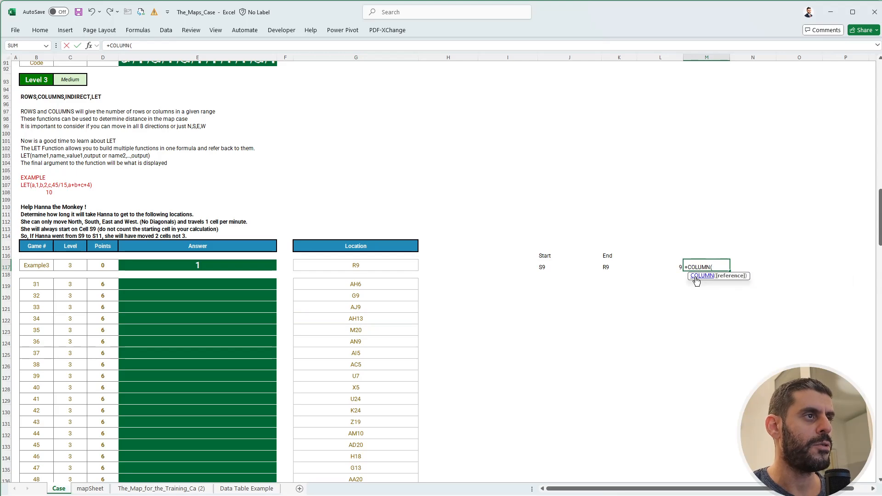
pyautogui.write('indi')
pyautogui.press('Tab')
pyautogui.press('Left')
pyautogui.press('Left')
pyautogui.press('Left')
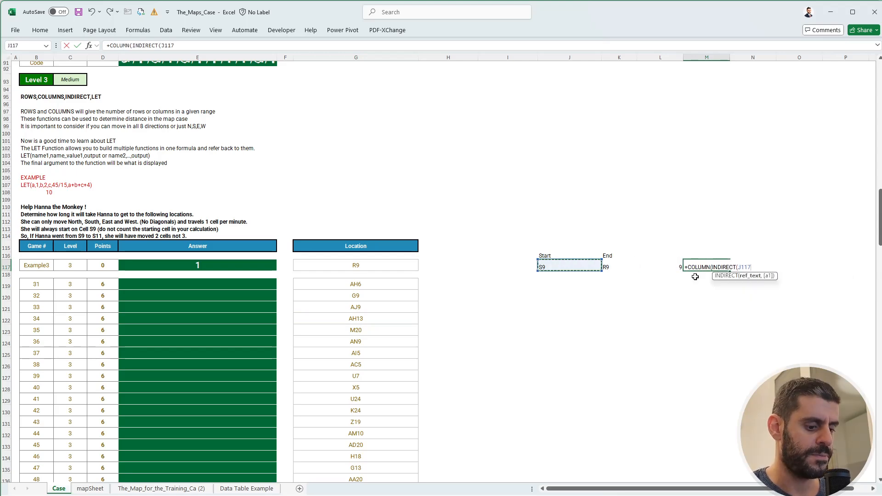
pyautogui.write('))')
pyautogui.press('Return')
pyautogui.press('Up')
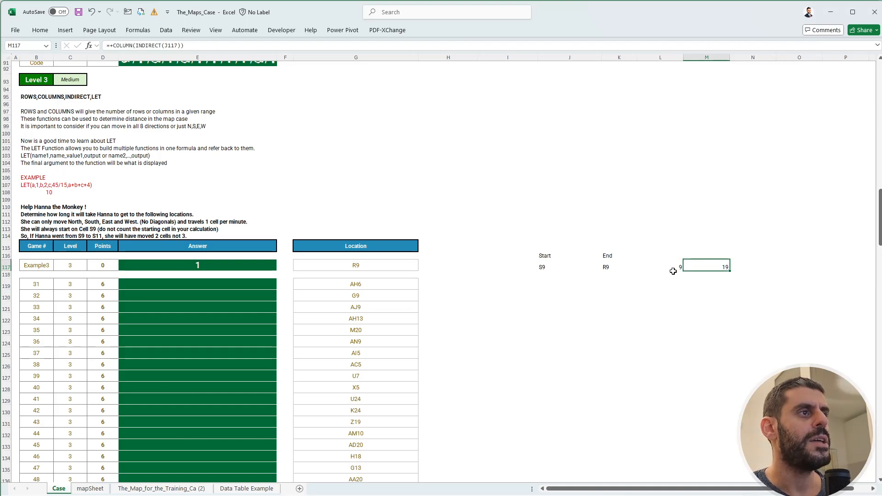
# Check the row and column numbers in L117:M117 against the start cell address in J117.
pyautogui.moveTo(667, 265); pyautogui.dragTo(708, 267)
pyautogui.click(553, 267)
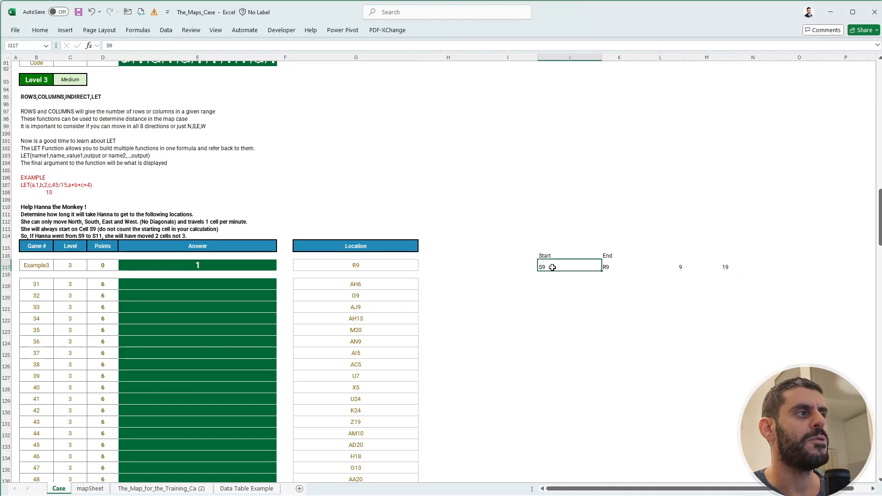
pyautogui.click(720, 266)
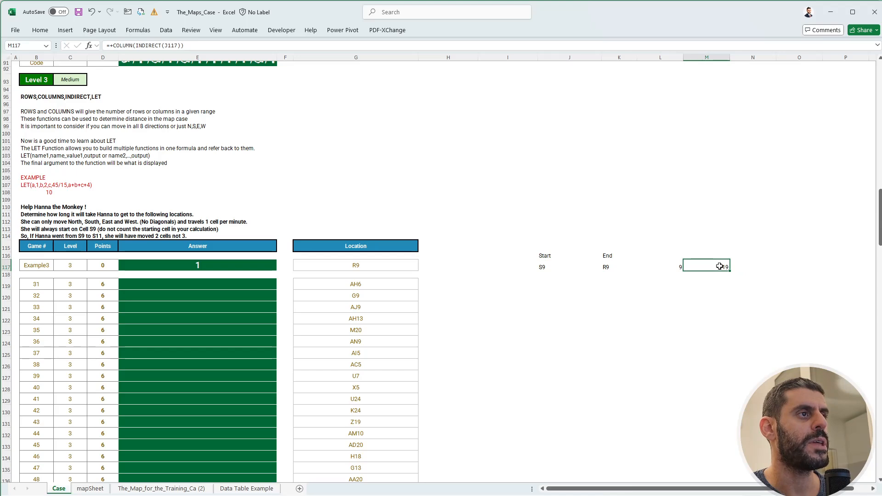
pyautogui.click(650, 265)
pyautogui.click(561, 268)
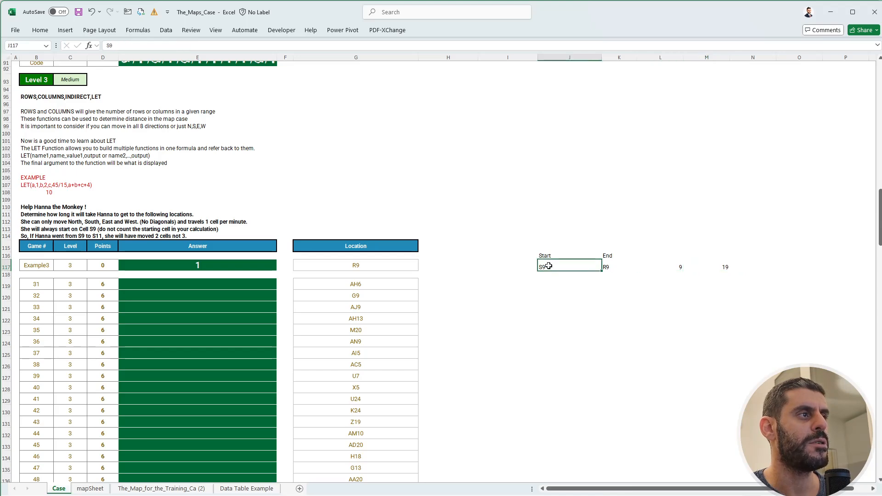
# Copy the row and column formulas from L117:M117 to O117:P117 for the end location.
pyautogui.moveTo(661, 265); pyautogui.dragTo(721, 266)
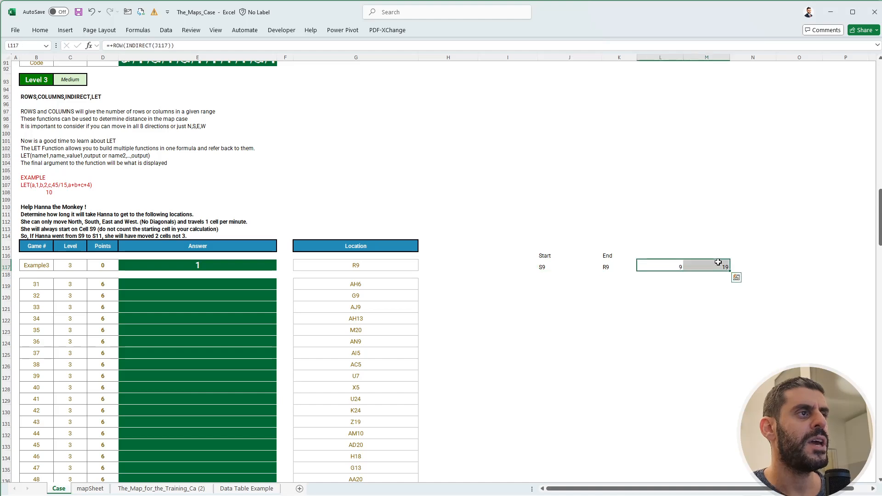
pyautogui.hotkey('ctrl', 'c')
pyautogui.click(779, 268)
pyautogui.hotkey('ctrl', 'v')
pyautogui.press('Escape')
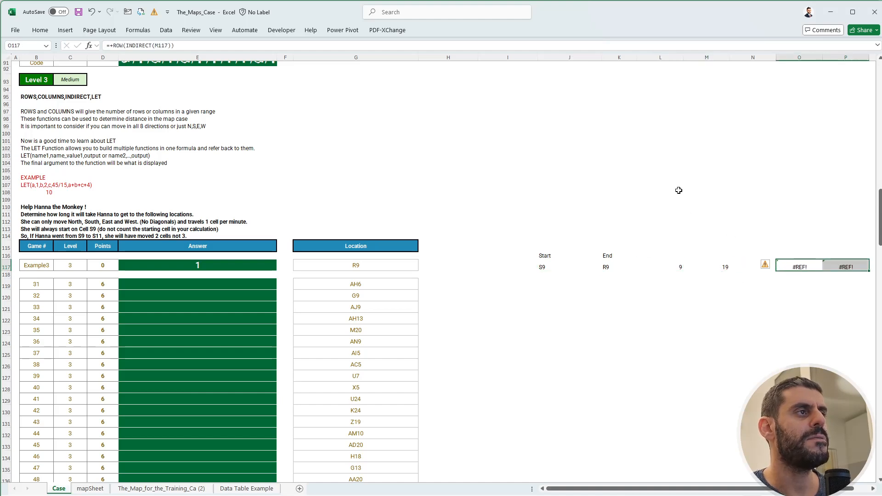
# Narrow columns J to P to one equal width.
pyautogui.click(528, 57)
pyautogui.moveTo(572, 59); pyautogui.dragTo(848, 57)
pyautogui.click(664, 243)
# Point the copied ROW and COLUMN formulas in O117 and P117 to the end location in K117.
pyautogui.click(674, 277)
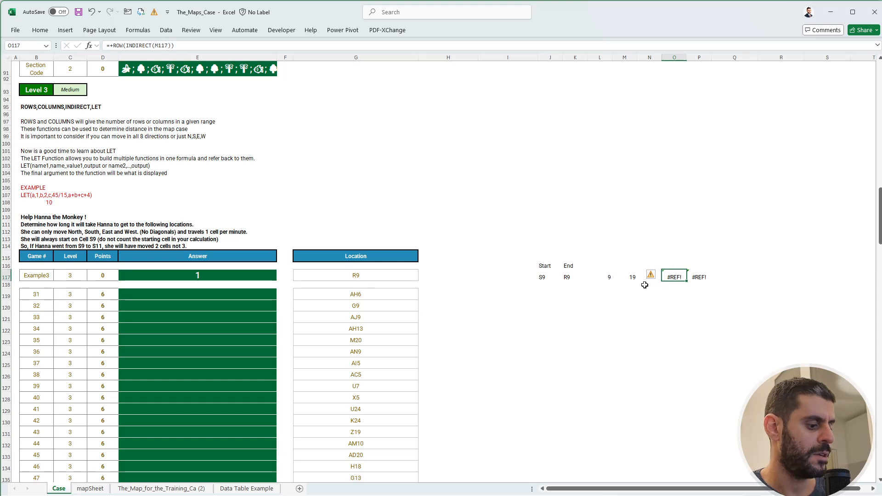
pyautogui.press('F2')
pyautogui.moveTo(625, 271); pyautogui.dragTo(576, 271)
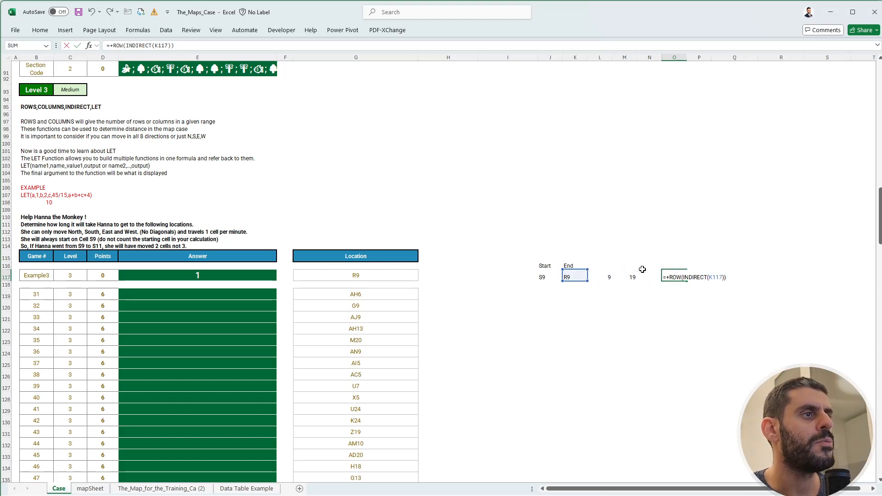
pyautogui.hotkey('ctrl', 'Return')
pyautogui.press('Right')
pyautogui.press('F2')
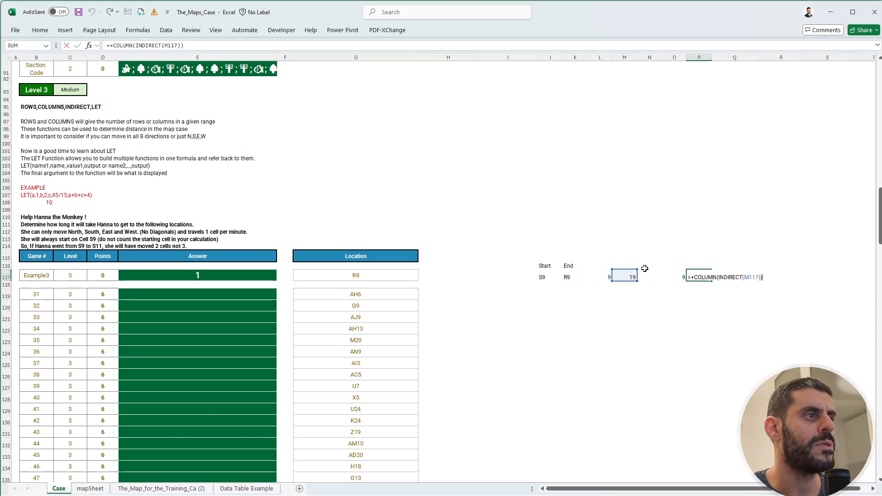
pyautogui.moveTo(636, 268); pyautogui.dragTo(574, 272)
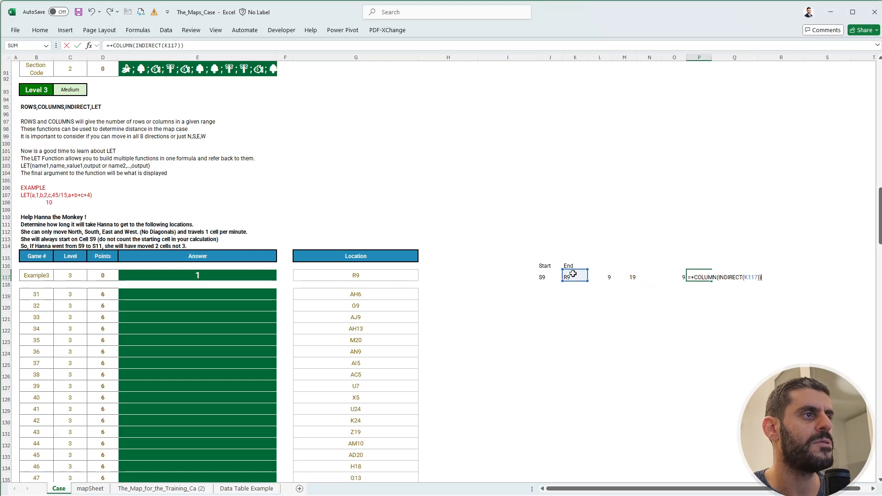
pyautogui.hotkey('ctrl', 'Return')
pyautogui.press('Left')
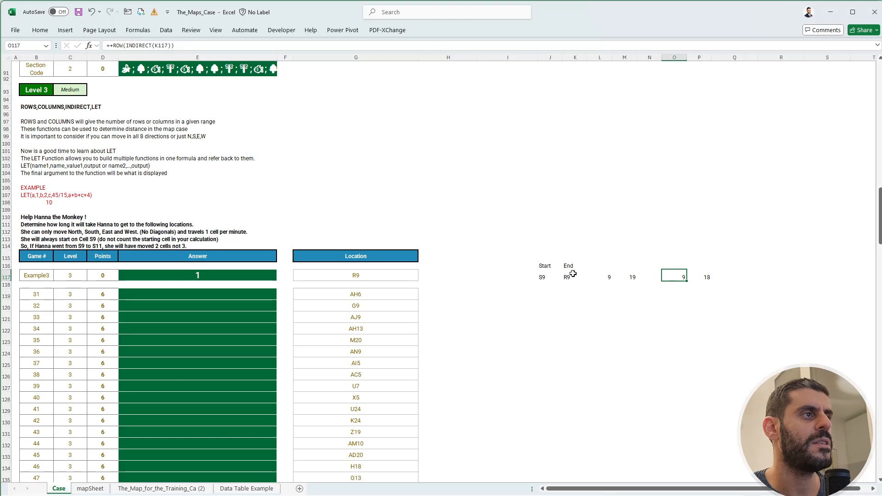
# Label the start location's row and column numbers with the headings r in L116 and c in M116.
pyautogui.press('Left')
pyautogui.press('Left')
pyautogui.press('Left')
pyautogui.press('Right')
pyautogui.press('Right')
pyautogui.press('Right')
pyautogui.press('Right')
pyautogui.press('Left')
pyautogui.press('Up')
pyautogui.press('Left')
pyautogui.press('Left')
pyautogui.press('Left')
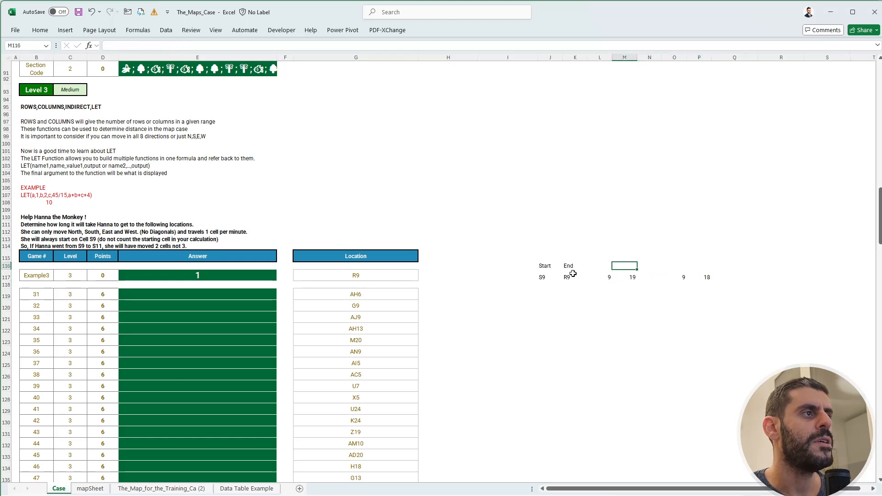
pyautogui.write('r')
pyautogui.press('Right')
pyautogui.write('c')
# Label the end location's row and column numbers with the headings r in O116 and c in P116.
pyautogui.press('Right')
pyautogui.press('Right')
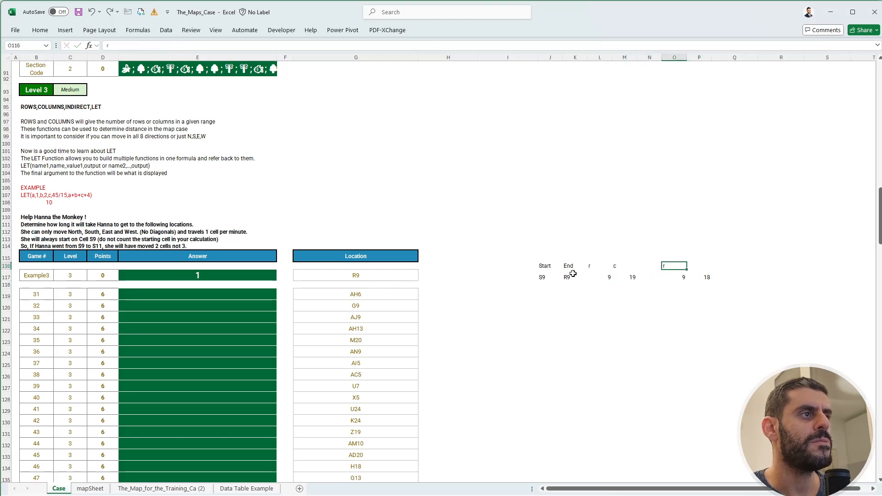
pyautogui.write('r')
pyautogui.press('Right')
pyautogui.write('c')
pyautogui.press('Right')
pyautogui.press('Right')
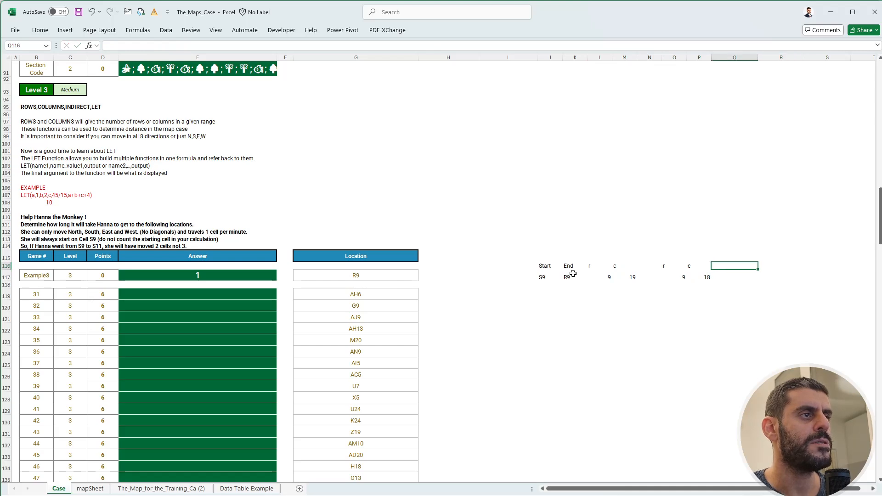
# Calculate the absolute row difference between start and end in R117 with the formula ABS(L117-O117).
pyautogui.press('Down')
pyautogui.write('+')
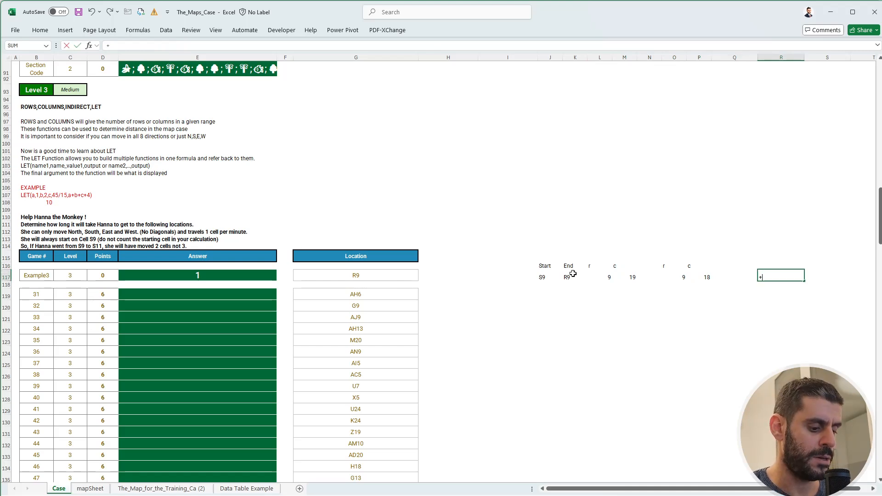
pyautogui.write('abs(')
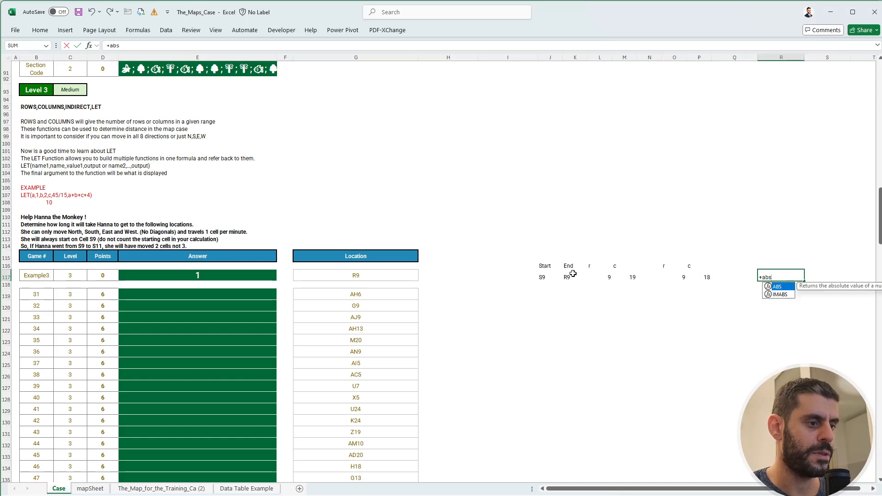
pyautogui.press('Left')
pyautogui.press('Left')
pyautogui.press('Left')
pyautogui.press('Left')
pyautogui.press('Left')
pyautogui.press('Left')
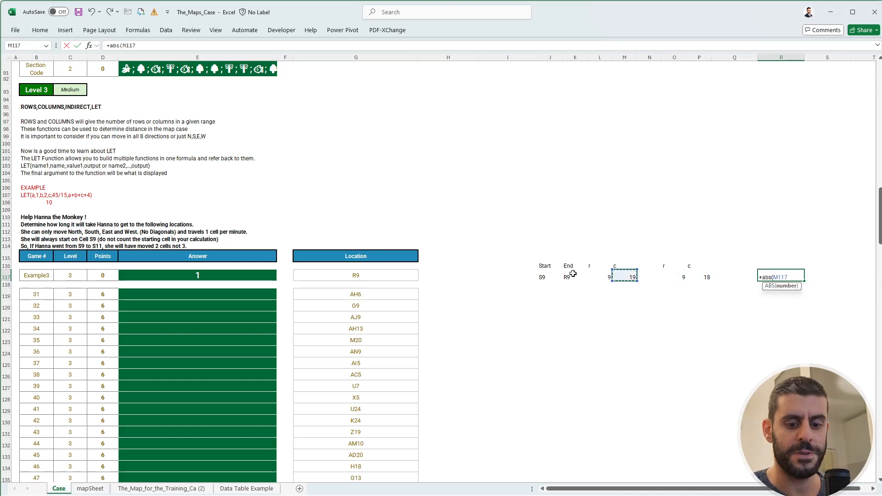
pyautogui.write('-')
pyautogui.press('Left')
pyautogui.press('Left')
pyautogui.press('Left')
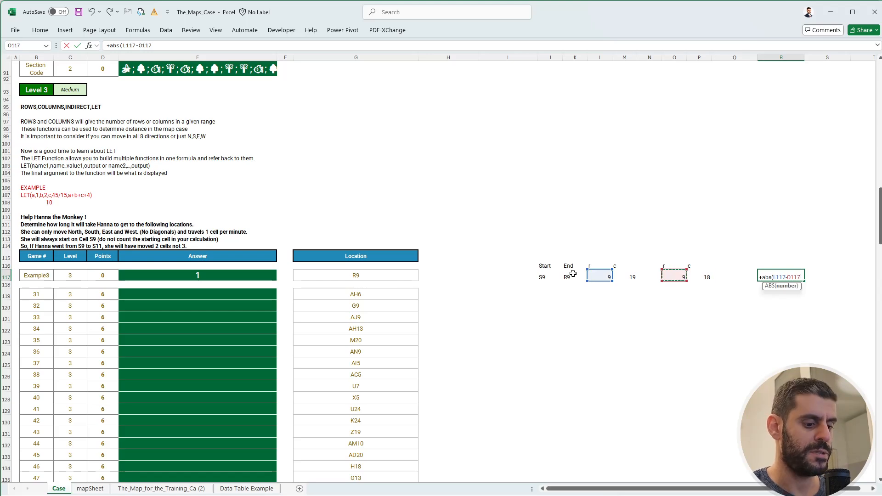
pyautogui.write(')')
pyautogui.press('Return')
pyautogui.press('Up')
# Copy the absolute difference formula from R117 across to S117 to calculate the column difference.
pyautogui.press('Right')
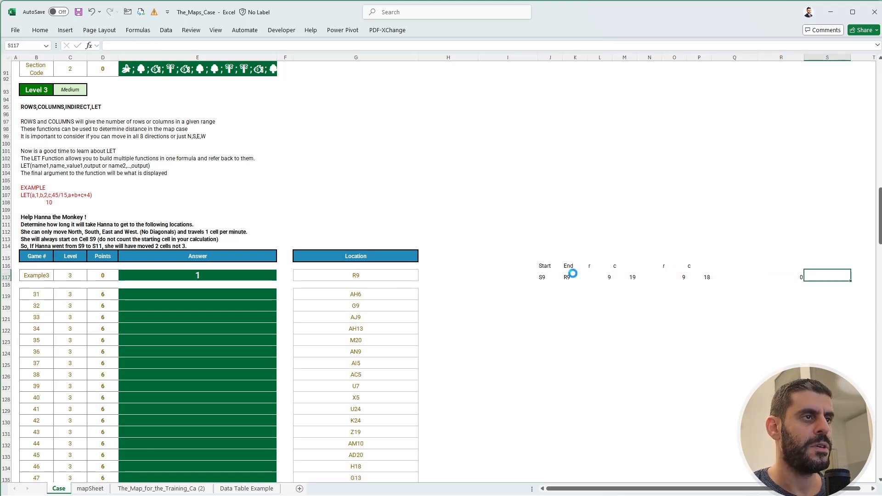
pyautogui.hotkey('ctrl', 'r')
pyautogui.press('Left')
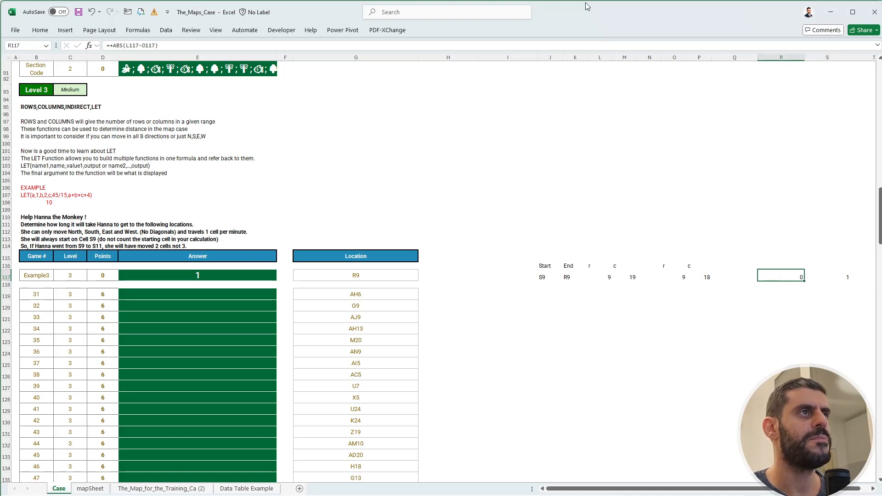
# Narrow columns Q to S and label the differences with r diff in R116 and c diff in S116.
pyautogui.moveTo(749, 57)
pyautogui.mouseDown()
pyautogui.moveTo(848, 58)
pyautogui.moveTo(787, 58)
pyautogui.moveTo(767, 153)
pyautogui.moveTo(754, 59)
pyautogui.mouseUp()
pyautogui.click(749, 187)
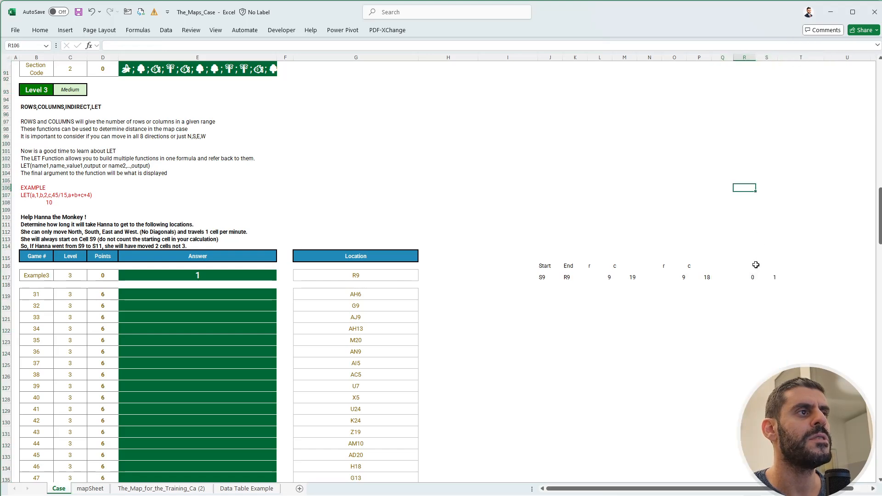
pyautogui.click(747, 275)
pyautogui.press('Up')
pyautogui.write('r diff')
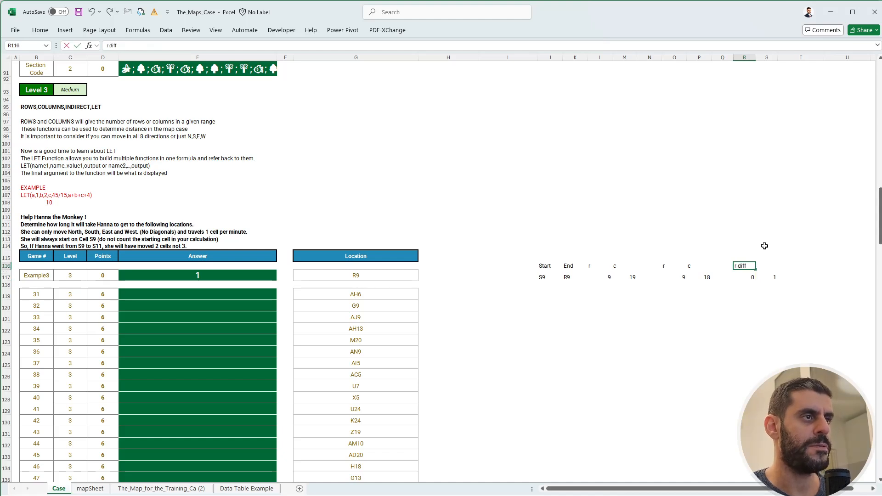
pyautogui.press('Tab')
pyautogui.write('c diff')
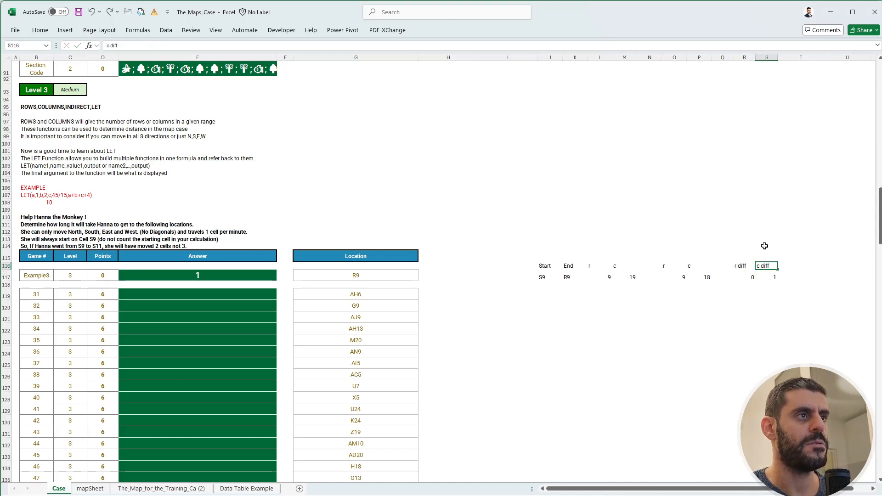
pyautogui.press('Return')
# Calculate the larger of the two differences in U117 with MAX(R117:S117) and narrow columns T and U.
pyautogui.press('Tab')
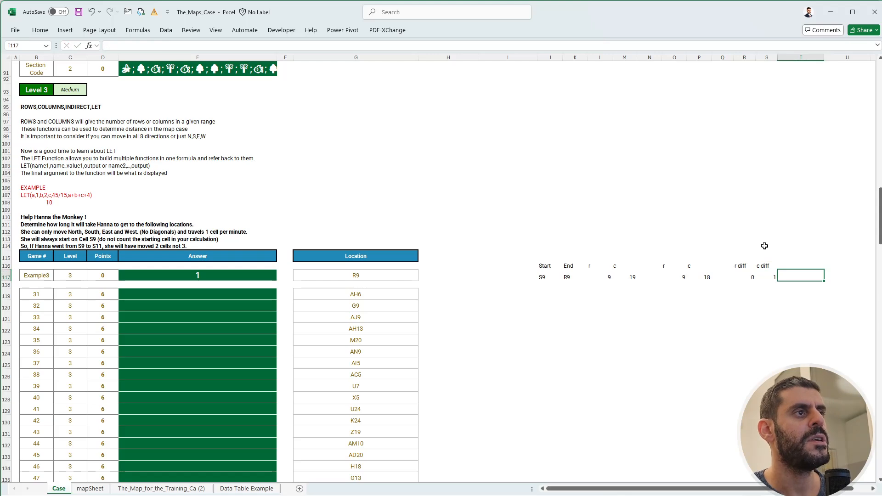
pyautogui.press('Tab')
pyautogui.write('+')
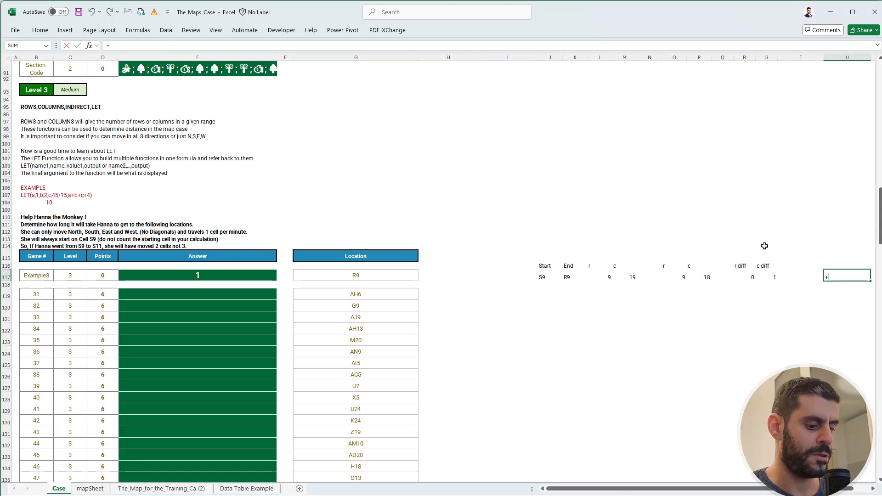
pyautogui.write('max*')
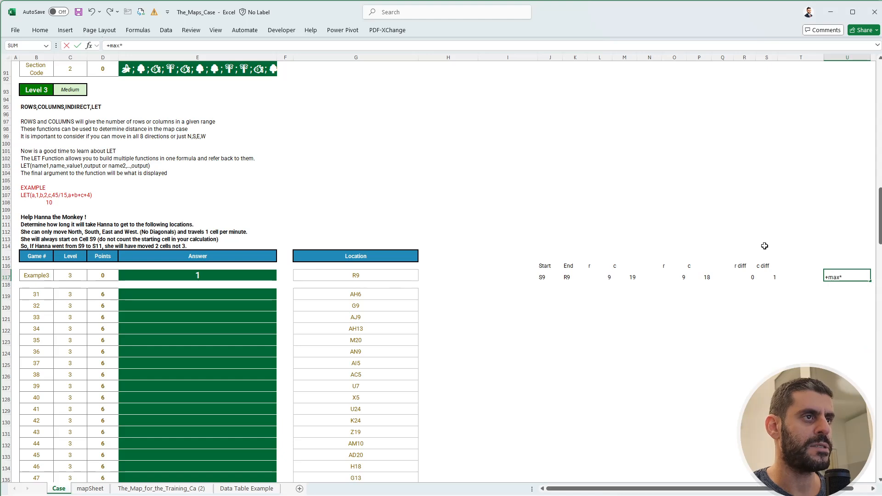
pyautogui.press('BackSpace')
pyautogui.write('(')
pyautogui.press('Left')
pyautogui.press('Left')
pyautogui.hotkey('shift', 'Left')
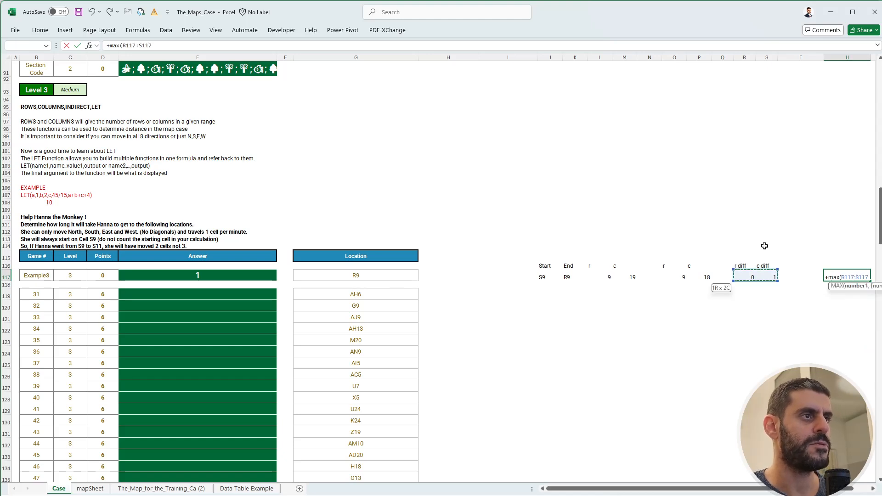
pyautogui.hotkey('ctrl', 'Return')
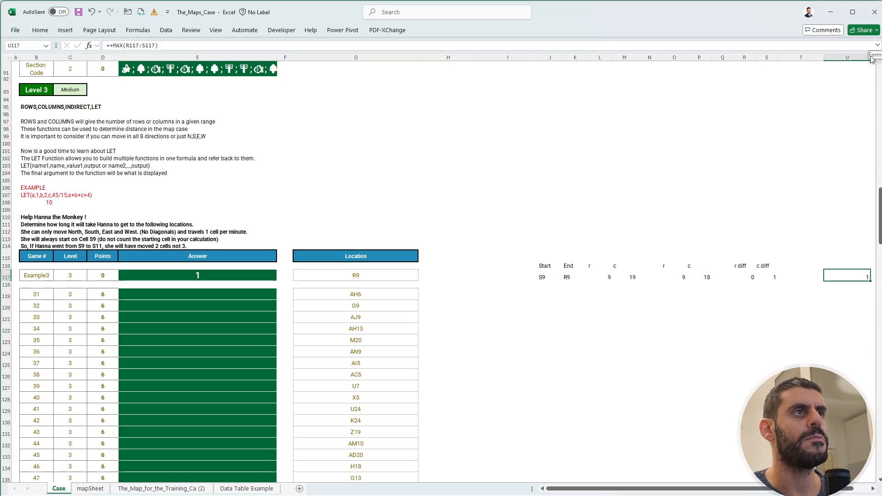
pyautogui.moveTo(871, 58); pyautogui.dragTo(800, 58)
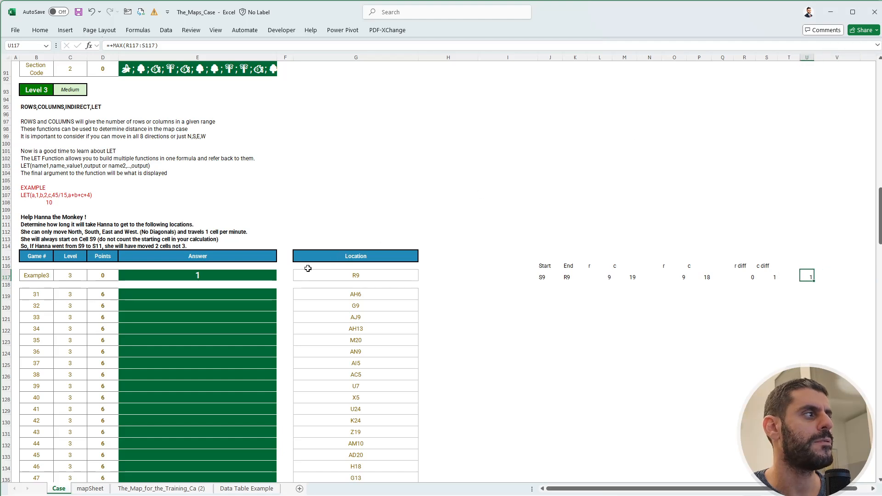
# Copy the example's calculation row J117:U117 down to rows 119 to 138 for games 31 to 50.
pyautogui.moveTo(537, 276); pyautogui.dragTo(805, 276)
pyautogui.hotkey('ctrl', 'c')
pyautogui.moveTo(543, 297); pyautogui.dragTo(553, 368)
pyautogui.hotkey('ctrl', 'v')
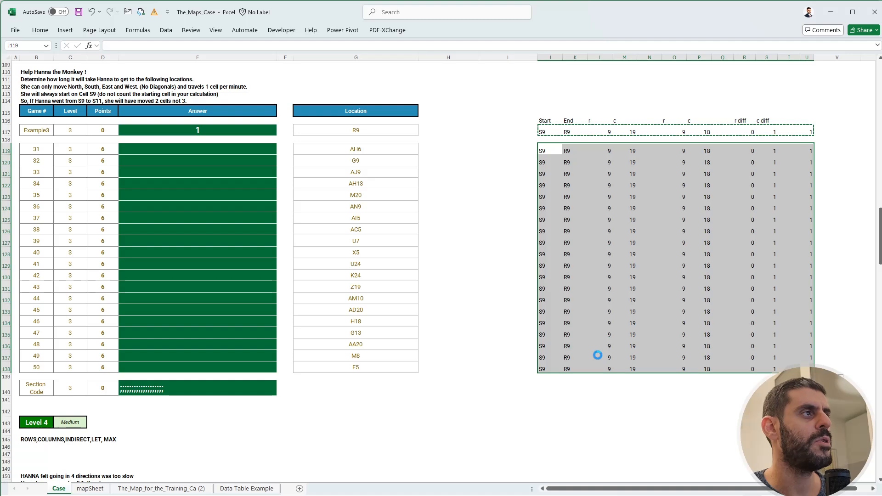
pyautogui.click(553, 258)
# Fill the Level 3 answers from E119 down with a single reference to the results in U119:U138.
pyautogui.click(241, 154)
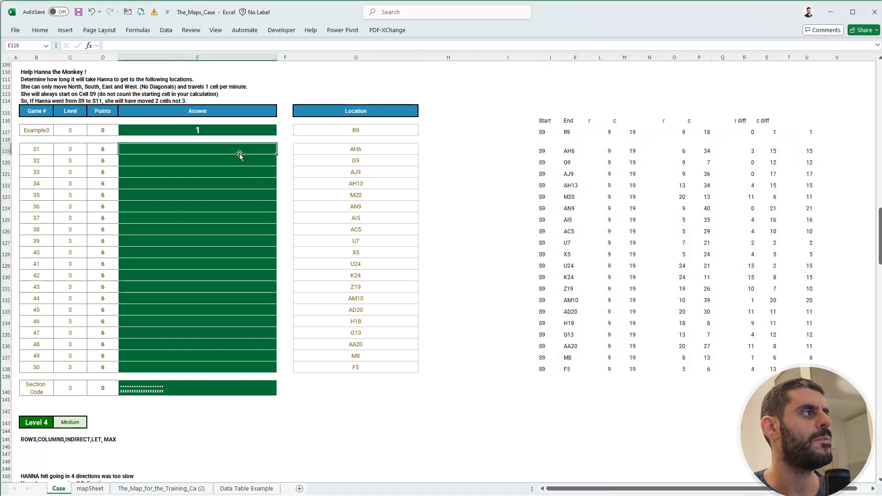
pyautogui.write('+')
pyautogui.press('Right')
pyautogui.press('Right')
pyautogui.press('Right')
pyautogui.press('Right')
pyautogui.press('Right')
pyautogui.press('Right')
pyautogui.press('Right')
pyautogui.press('Right')
pyautogui.press('Right')
pyautogui.press('Right')
pyautogui.press('Right')
pyautogui.press('Right')
pyautogui.press('Right')
pyautogui.press('Right')
pyautogui.press('Right')
pyautogui.press('Right')
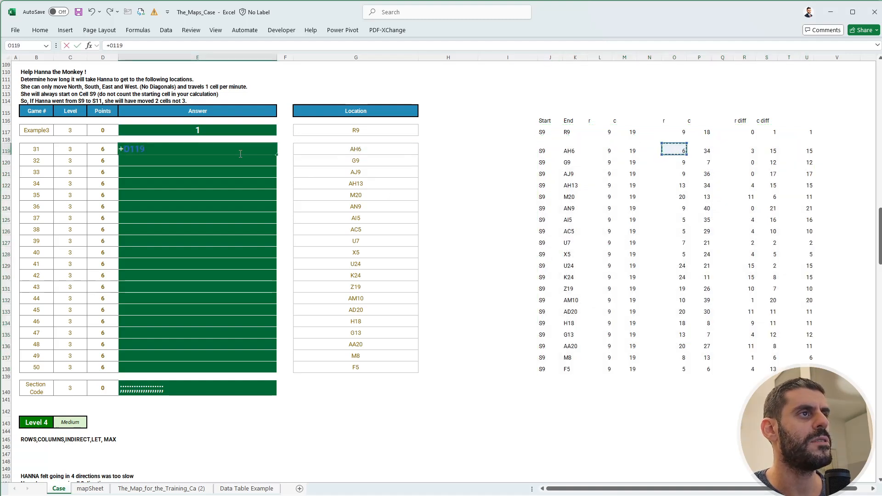
pyautogui.hotkey('ctrl', 'shift', 'Down')
pyautogui.press('Return')
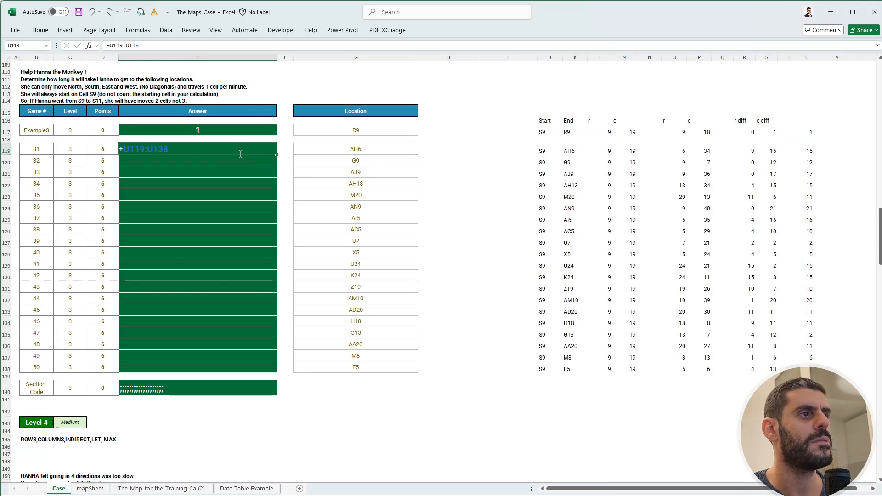
# Look up game 31's location and go to cell AH6 on the sheet The_Map_for_the_Training_Ca (2).
pyautogui.scroll(4, 235, 179)
pyautogui.click(366, 235)
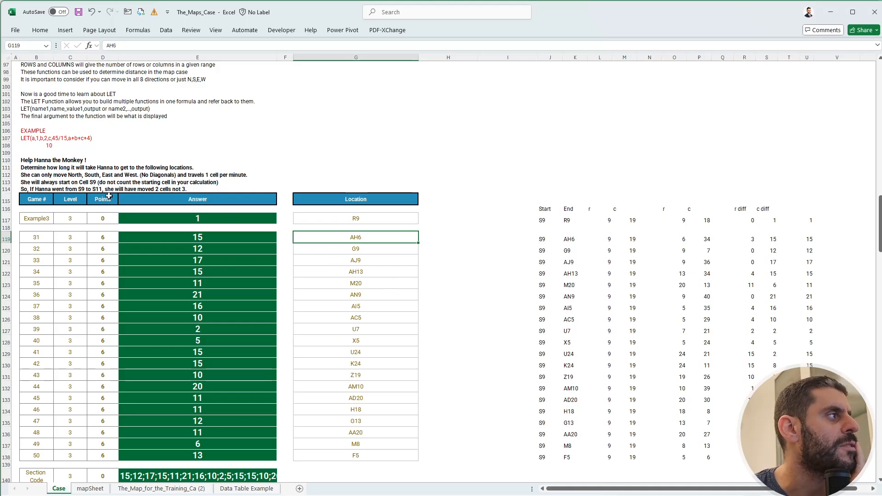
pyautogui.click(161, 489)
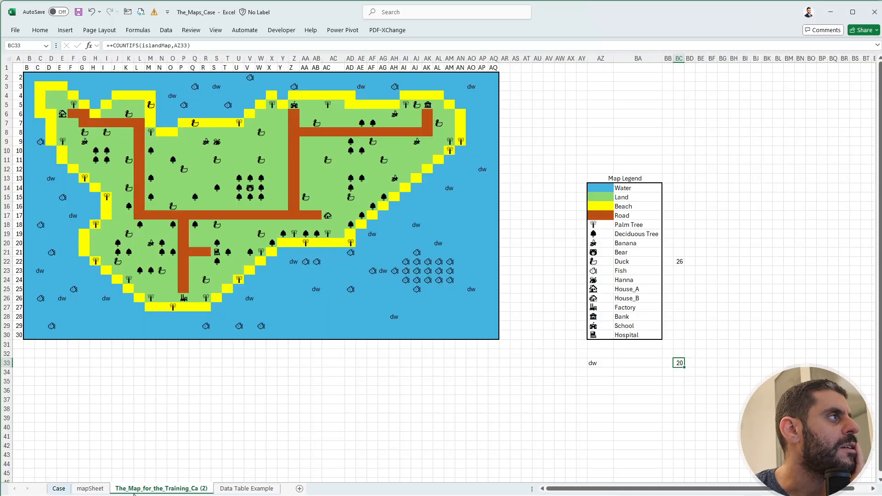
pyautogui.click(39, 45)
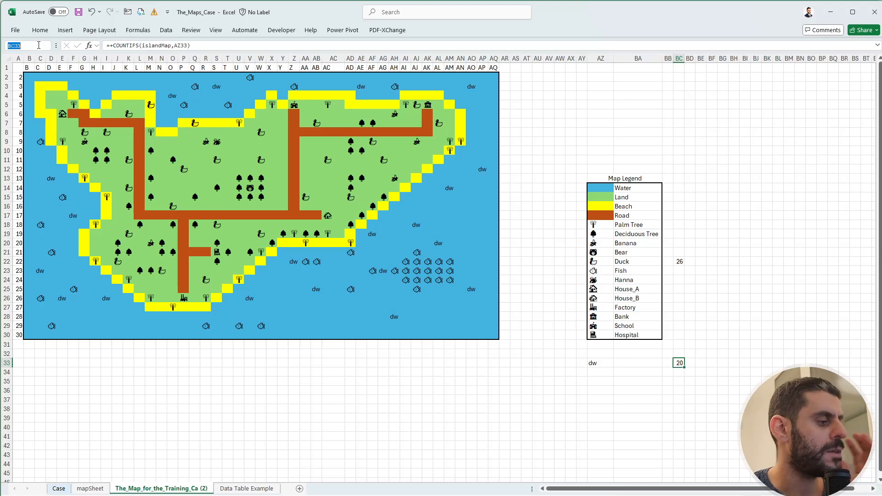
pyautogui.write('AH6')
pyautogui.press('Return')
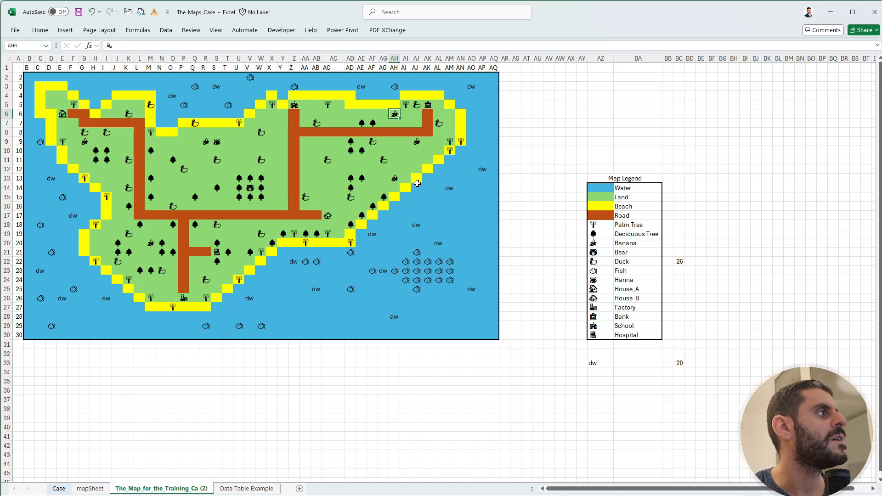
# Trace the route cell by cell from AH6 along row 6 to column S and down to S9, then return to the Case sheet.
pyautogui.press('Left')
pyautogui.press('Left')
pyautogui.press('Left')
pyautogui.press('Left')
pyautogui.press('Left')
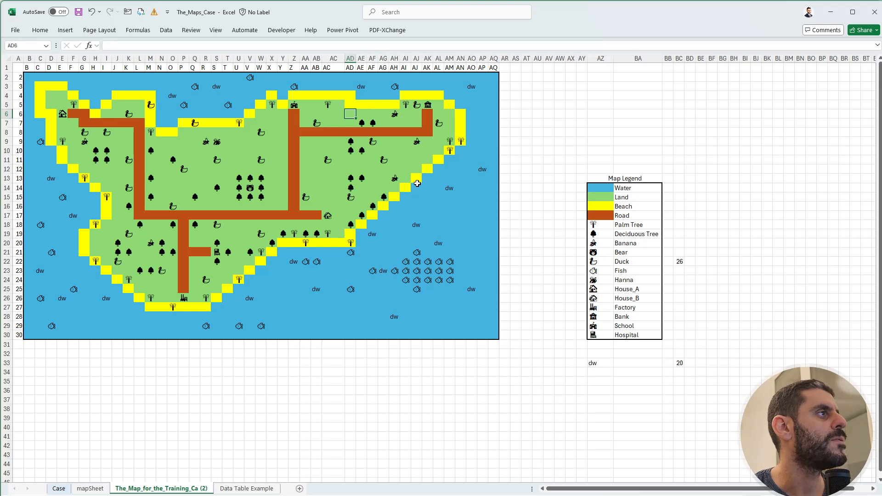
pyautogui.press('Left')
pyautogui.press('Left')
pyautogui.press('Left')
pyautogui.press('Left')
pyautogui.press('Left')
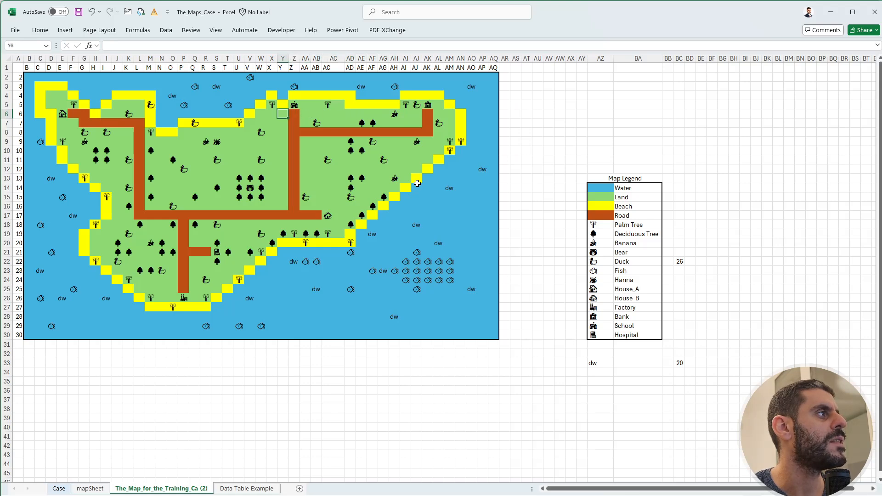
pyautogui.press('Left')
pyautogui.press('Left')
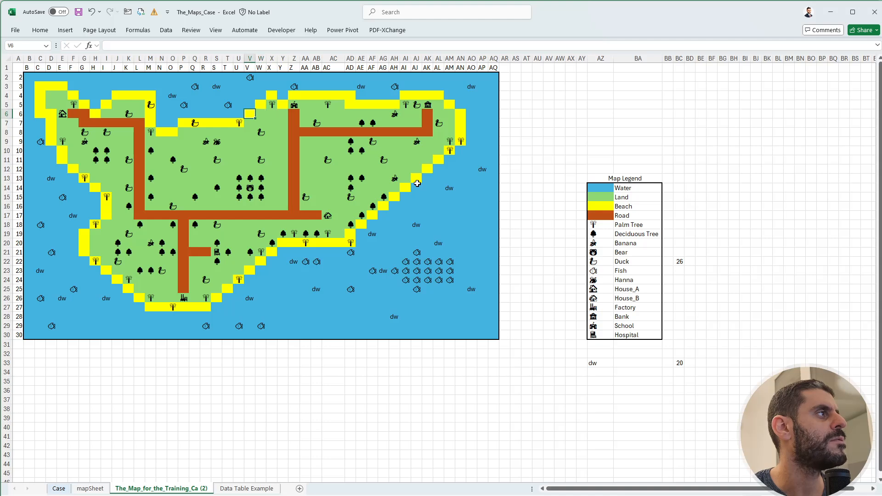
pyautogui.press('Left')
pyautogui.press('Left')
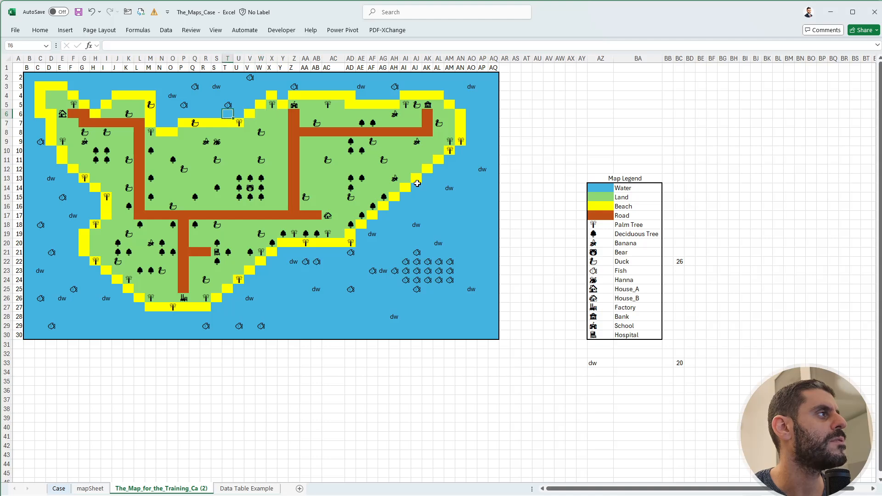
pyautogui.press('Left')
pyautogui.press('Down')
pyautogui.press('Down')
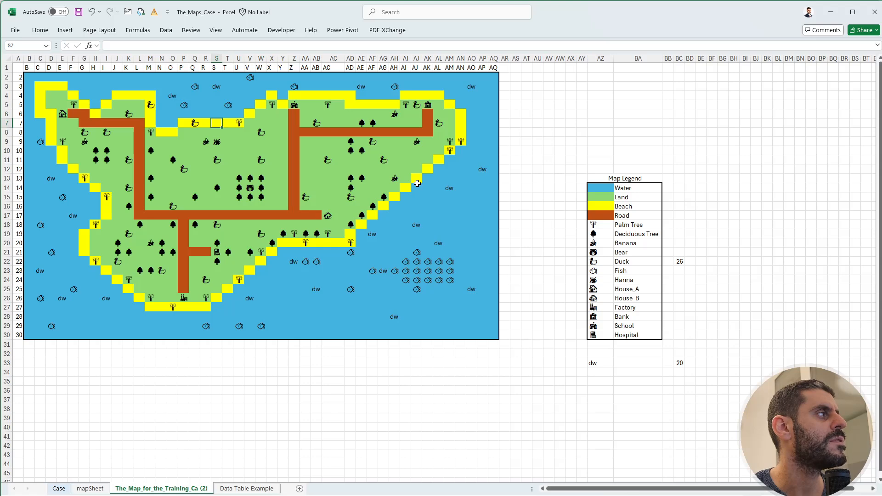
pyautogui.press('Down')
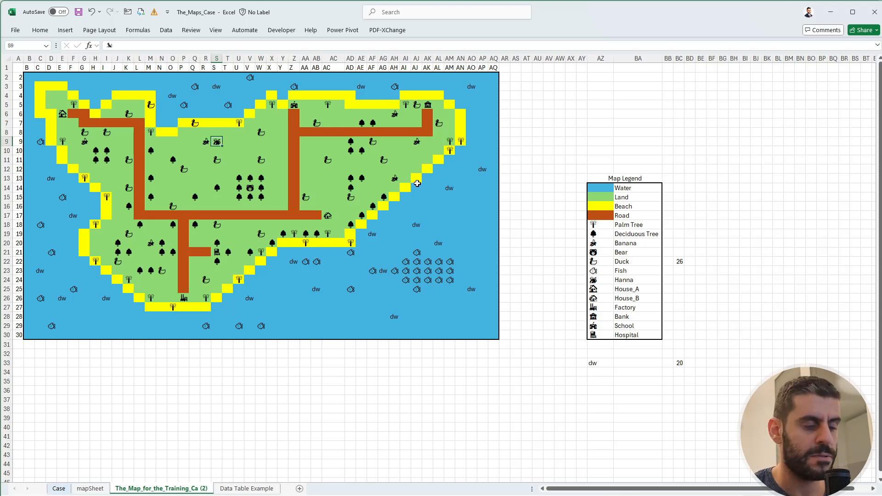
pyautogui.hotkey('ctrl', 'pageup')
pyautogui.hotkey('ctrl', 'pageup')
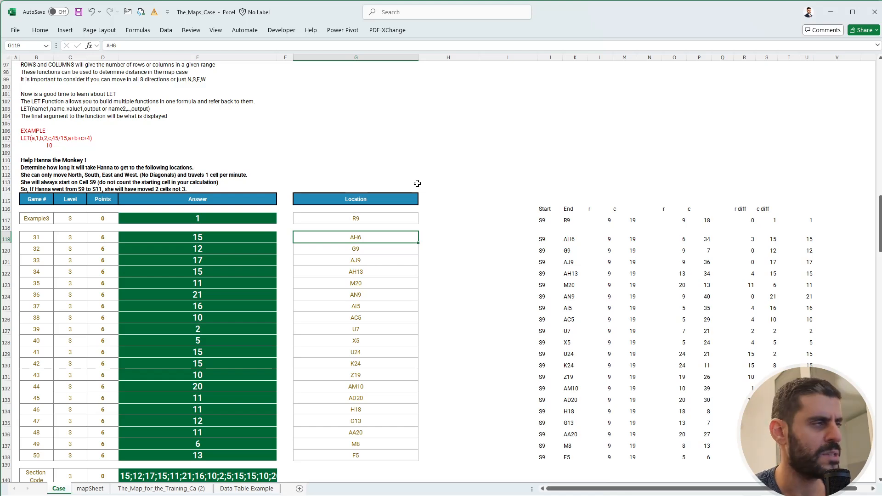
# Trace Hanna's example move from S9 down to S11 on the sheet The_Map_for_the_Training_Ca (2).
pyautogui.hotkey('ctrl', 'pagedown')
pyautogui.hotkey('ctrl', 'pagedown')
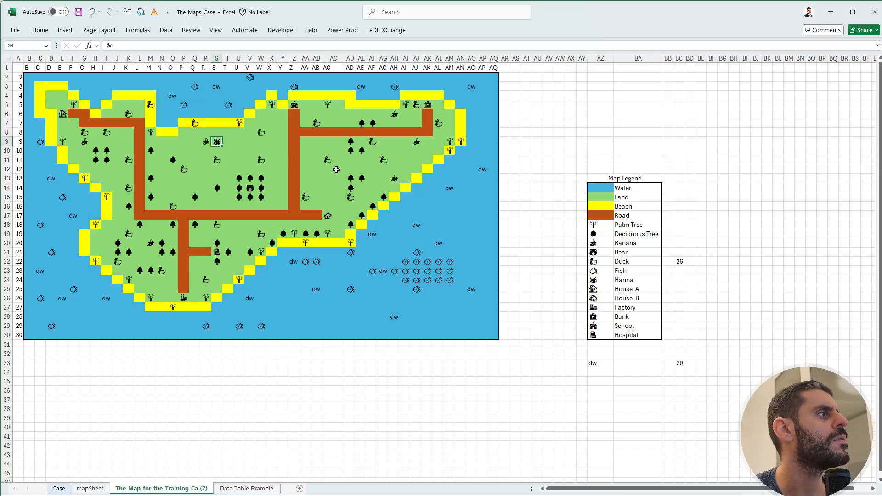
pyautogui.press('Down')
pyautogui.press('Down')
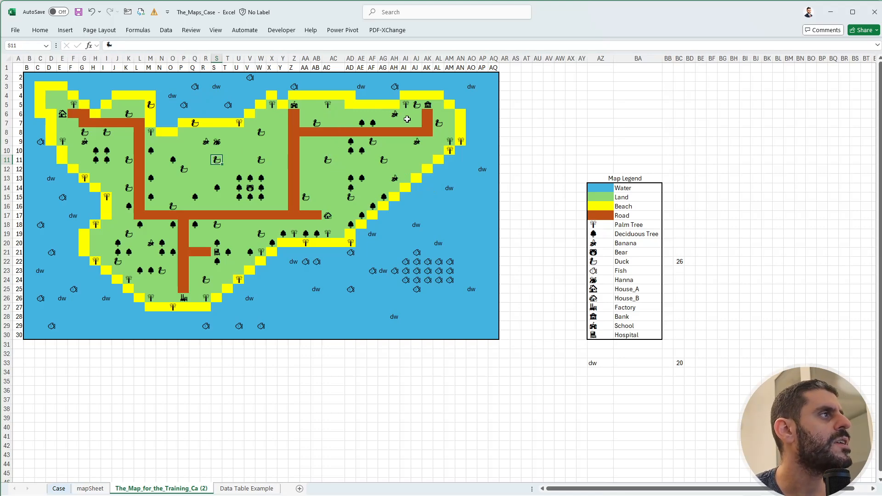
# Trace the non-diagonal route from AH6 along row 6 to column S and down to S9, ending back on the Case sheet.
pyautogui.click(396, 122)
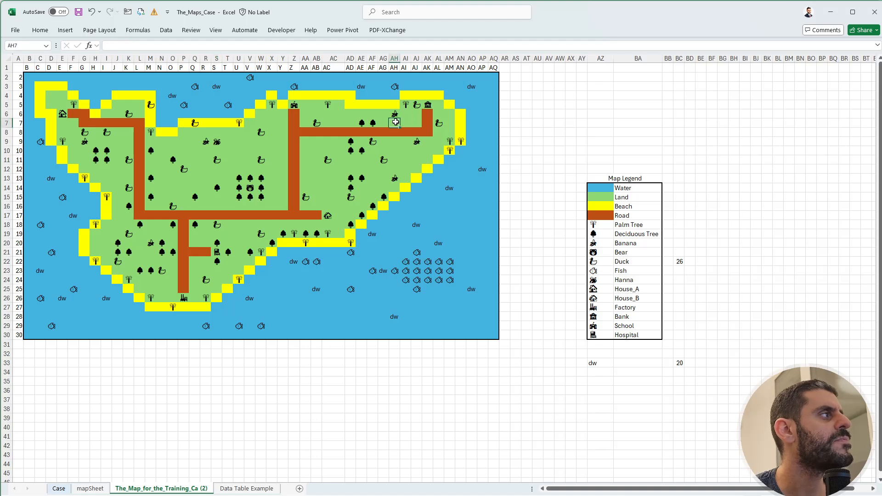
pyautogui.press('Up')
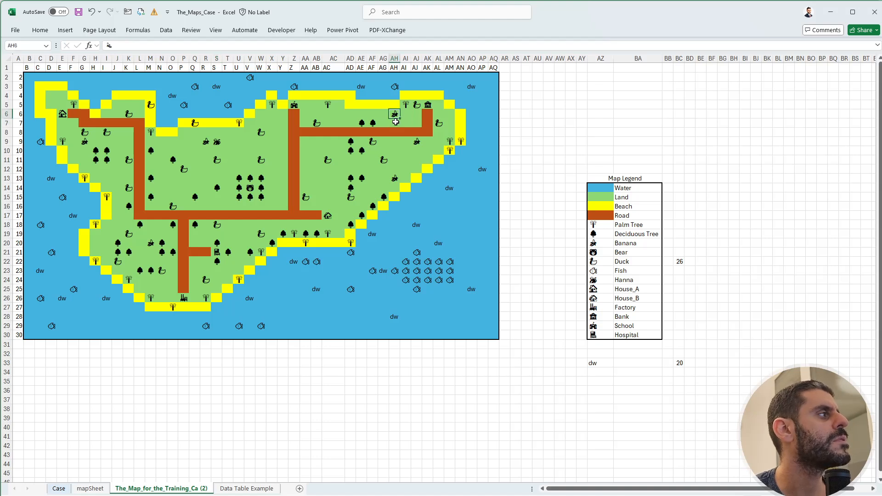
pyautogui.press('Left')
pyautogui.press('Left')
pyautogui.press('Left')
pyautogui.press('Left')
pyautogui.press('Left')
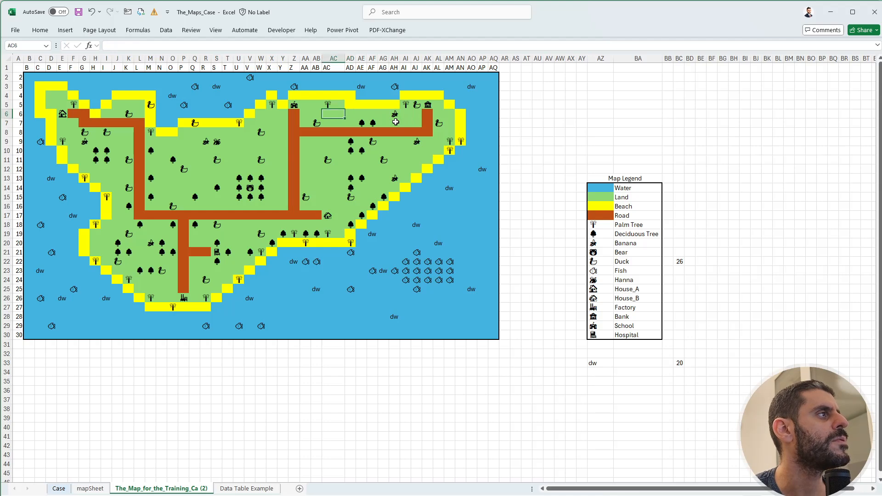
pyautogui.press('Left')
pyautogui.press('Left')
pyautogui.press('Left')
pyautogui.press('Left')
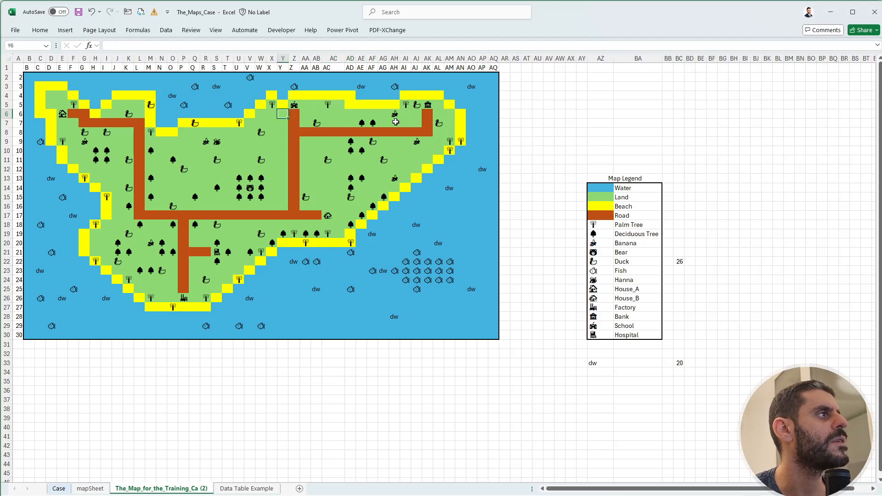
pyautogui.press('Left')
pyautogui.press('Left')
pyautogui.press('Left')
pyautogui.press('Left')
pyautogui.press('Left')
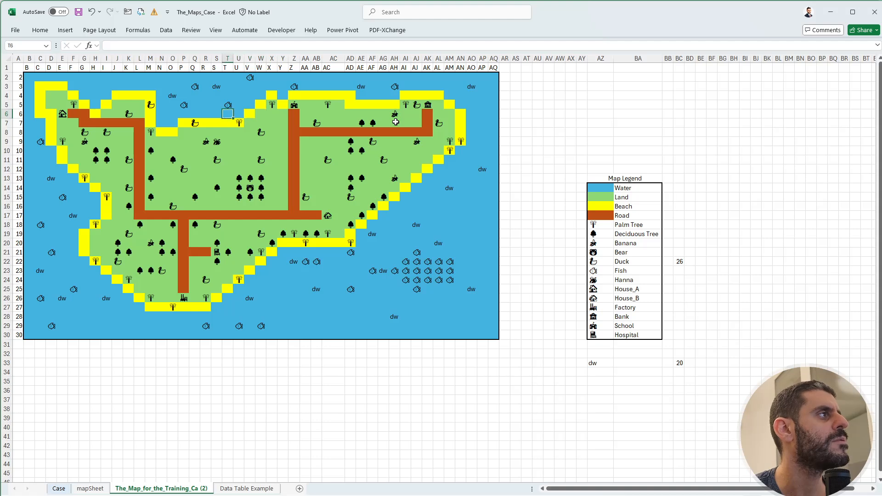
pyautogui.press('Left')
pyautogui.press('Down')
pyautogui.press('Down')
pyautogui.press('Down')
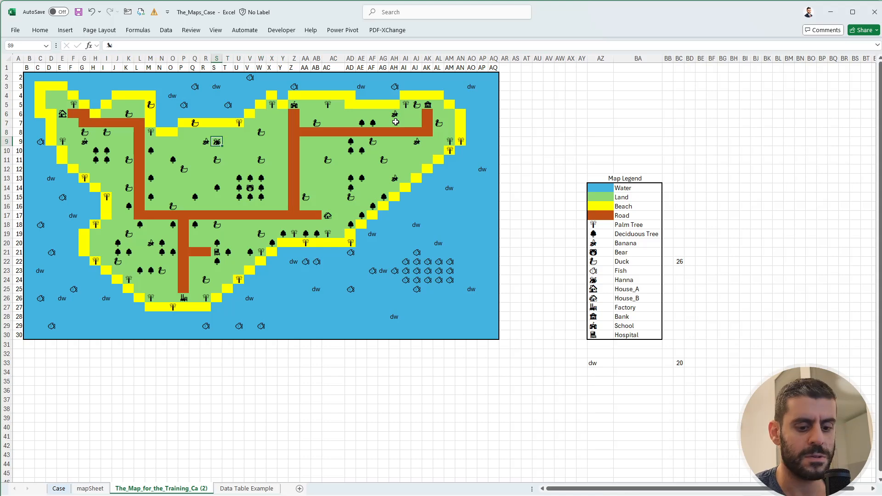
pyautogui.hotkey('ctrl', 'pageup')
pyautogui.hotkey('ctrl', 'pageup')
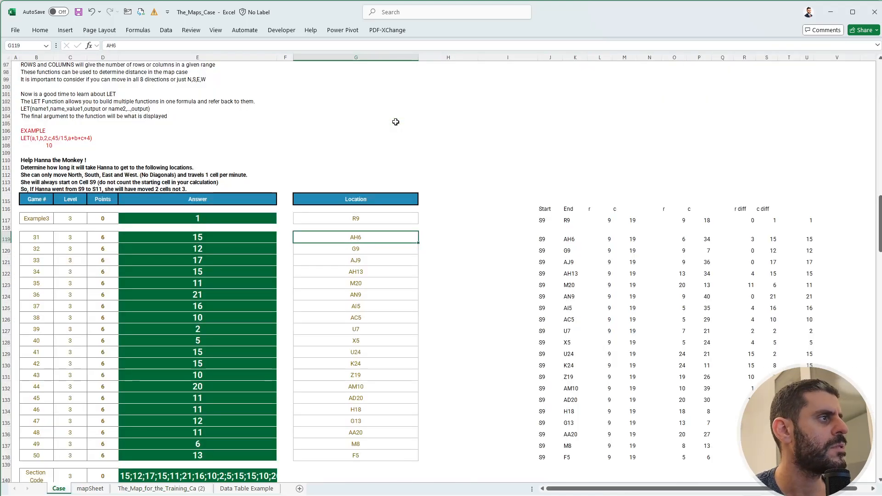
# Inspect game 31's calculation along row 119, including which cells the MAX formula in U119 uses.
pyautogui.press('Right')
pyautogui.press('Right')
pyautogui.press('Right')
pyautogui.press('Right')
pyautogui.press('Right')
pyautogui.press('Right')
pyautogui.press('Right')
pyautogui.press('Right')
pyautogui.press('Right')
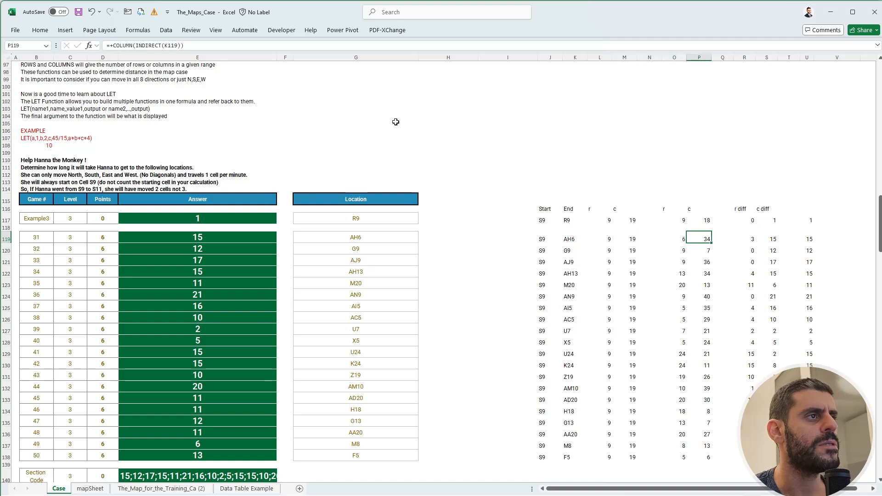
pyautogui.press('Right')
pyautogui.press('Right')
pyautogui.press('Right')
pyautogui.press('Right')
pyautogui.press('Right')
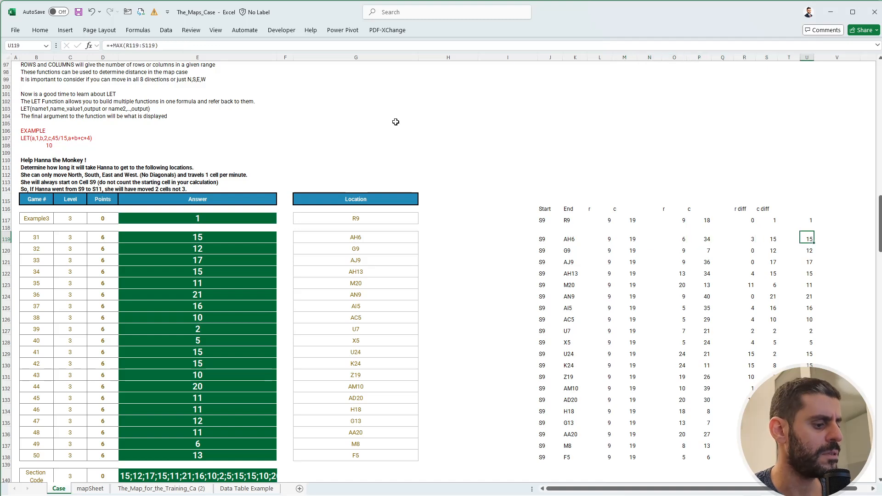
pyautogui.press('F2')
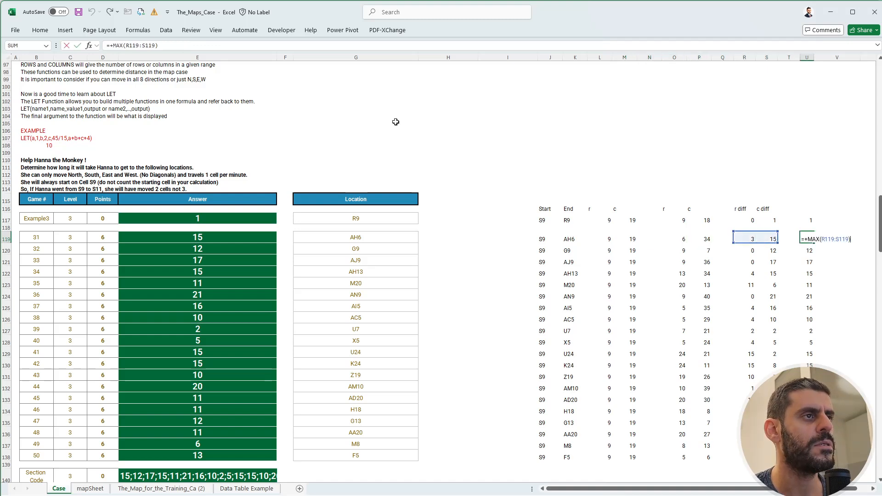
pyautogui.press('Escape')
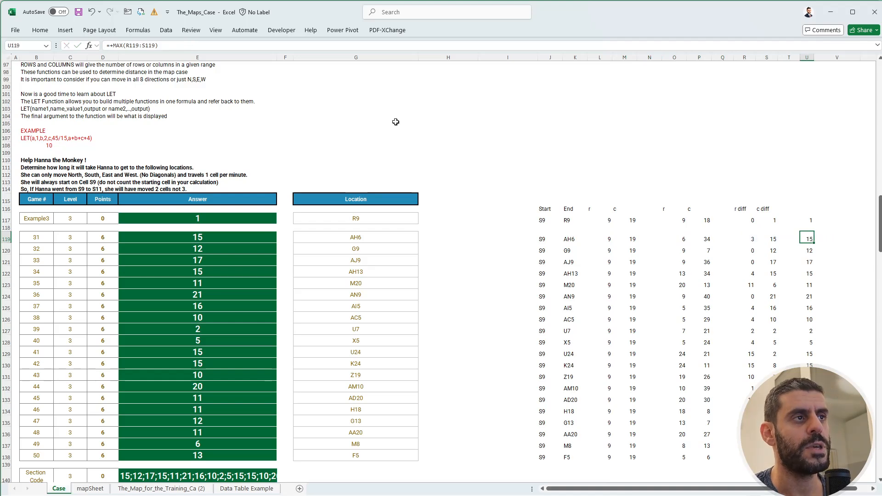
# Replace the example's MAX formula in U117 with the sum of the row and column differences, R117+S117.
pyautogui.press('Up')
pyautogui.press('Up')
pyautogui.write('+')
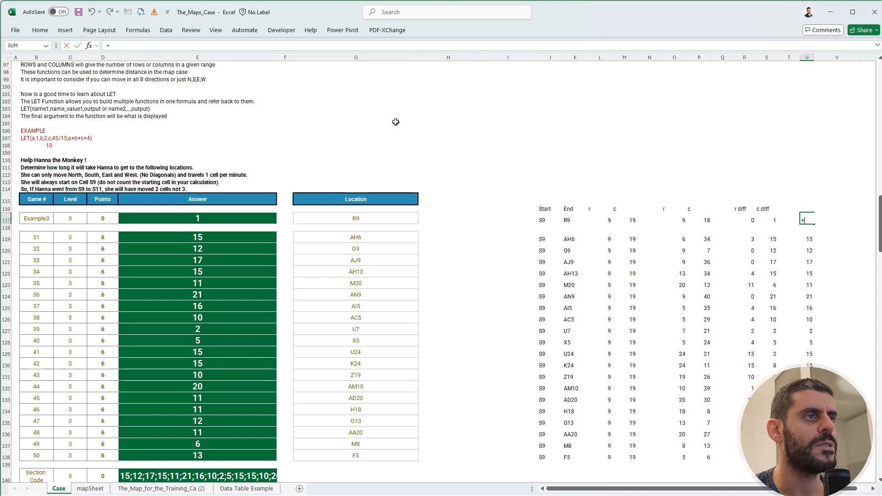
pyautogui.press('Left')
pyautogui.press('Left')
pyautogui.press('Left')
pyautogui.write('+')
pyautogui.press('Left')
pyautogui.press('Left')
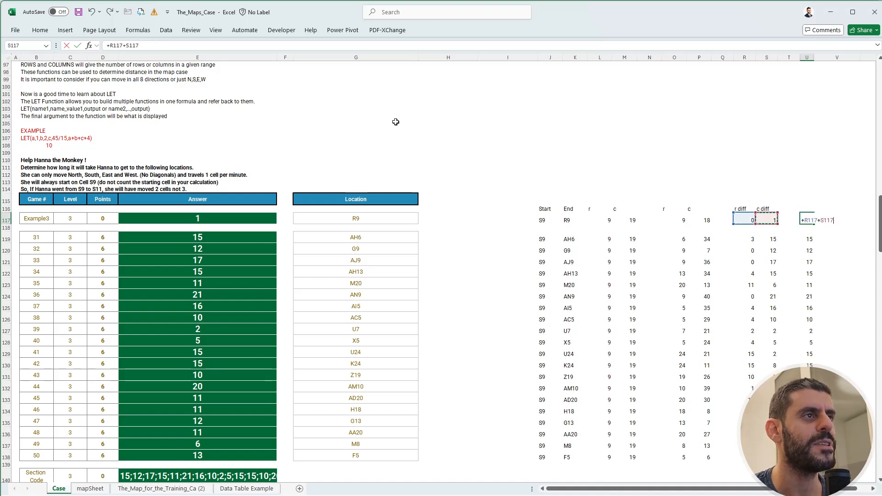
pyautogui.hotkey('ctrl', 'Return')
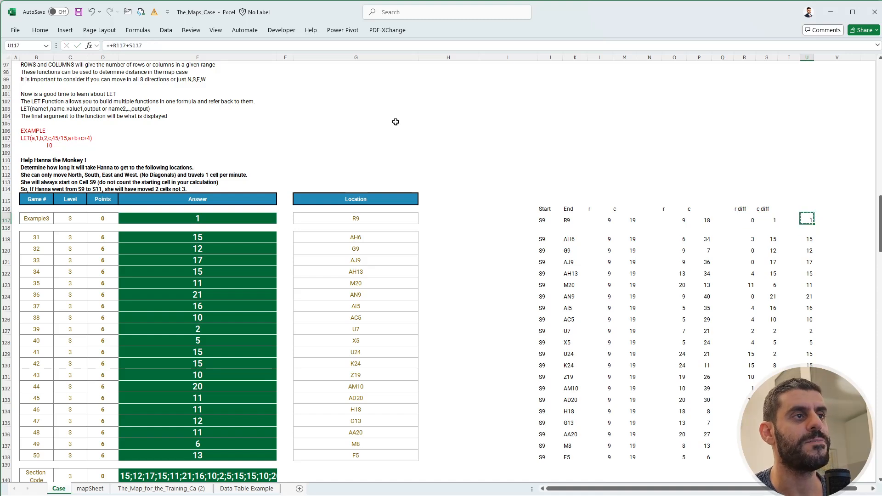
# Copy the sum formula from U117 to U119:U138 for games 31 to 50.
pyautogui.press('Down')
pyautogui.press('Down')
pyautogui.hotkey('ctrl', 'shift', 'Down')
pyautogui.press('Return')
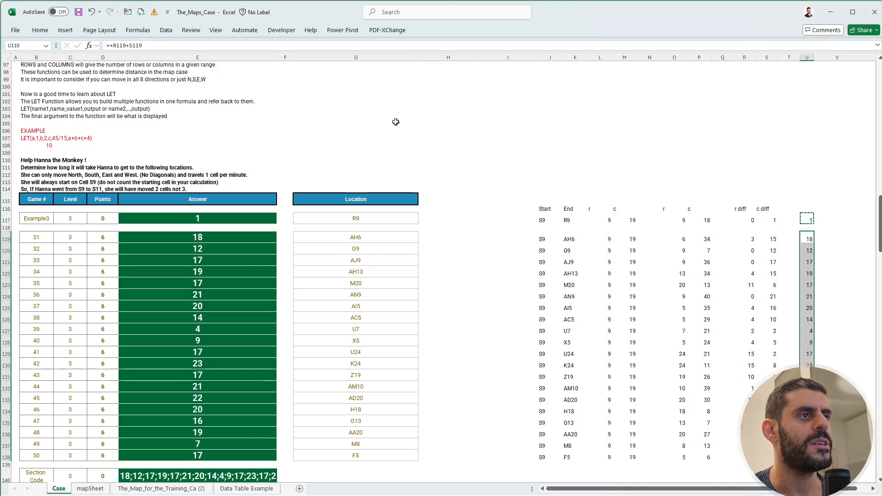
pyautogui.press('Up')
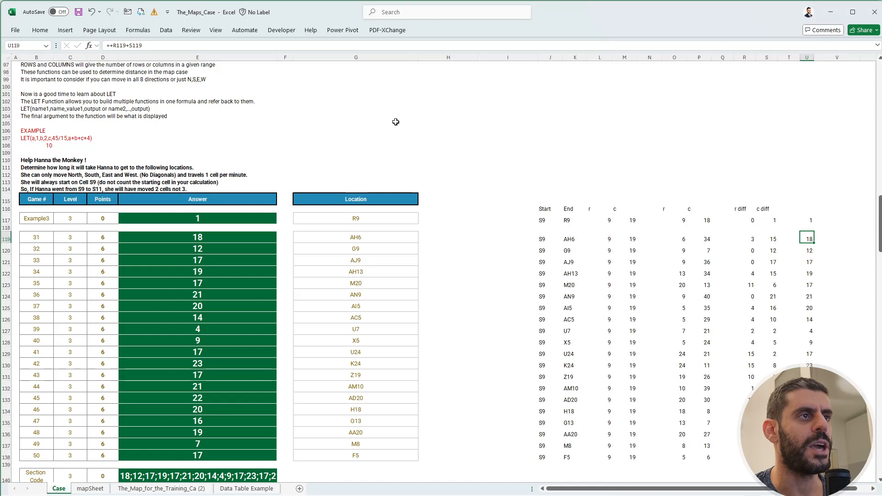
# Check the totals for games 31 and 32 against their row and column differences in rows 119 and 120.
pyautogui.press('Up')
pyautogui.press('Down')
pyautogui.press('Down')
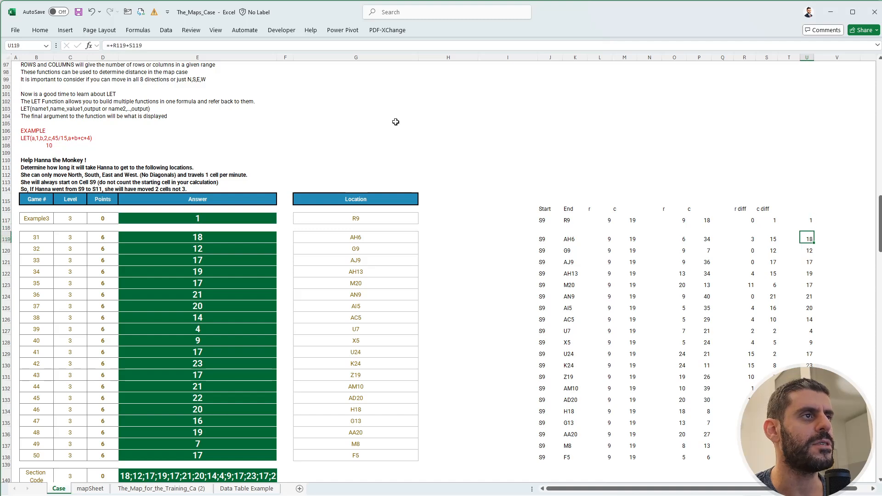
pyautogui.press('Left')
pyautogui.press('Left')
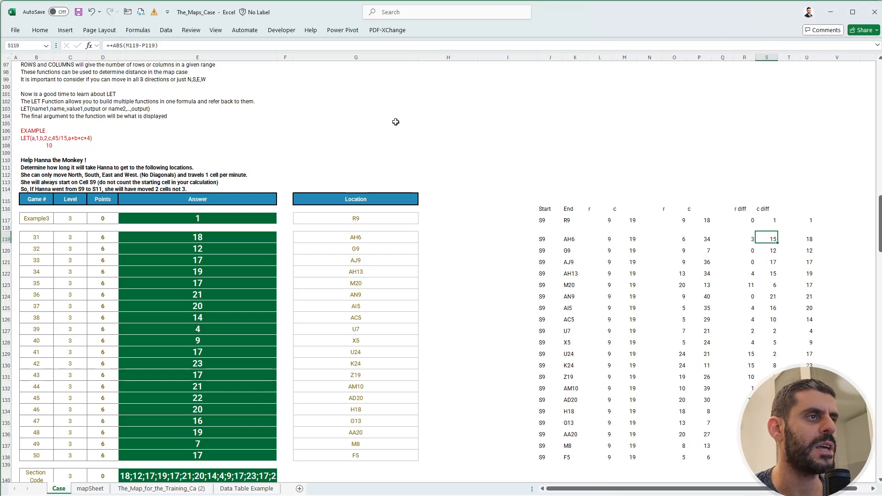
pyautogui.press('Right')
pyautogui.press('Right')
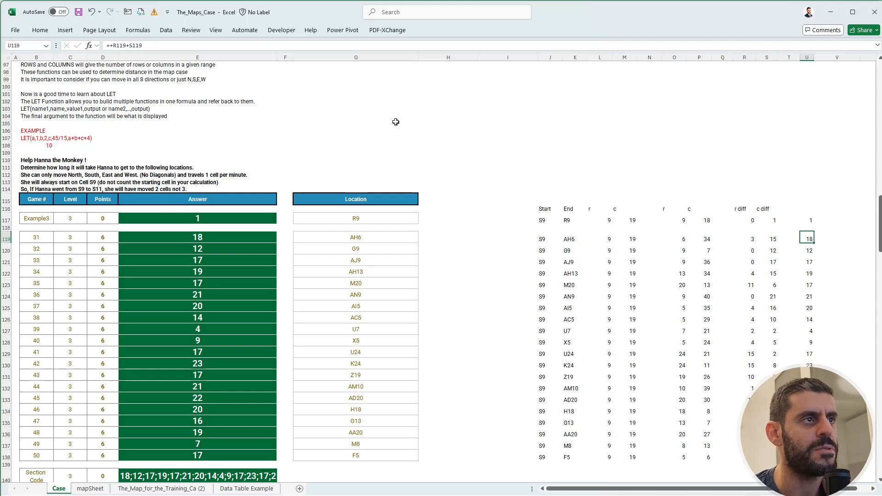
pyautogui.press('Down')
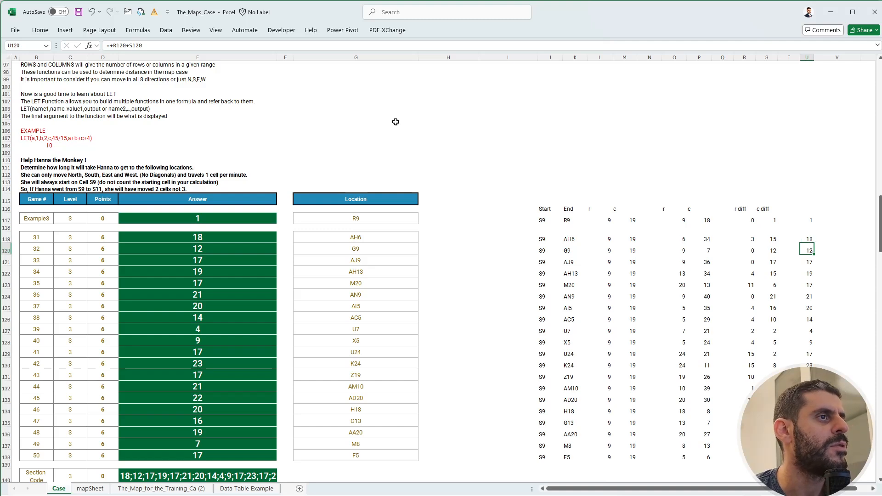
pyautogui.press('Left')
pyautogui.press('Left')
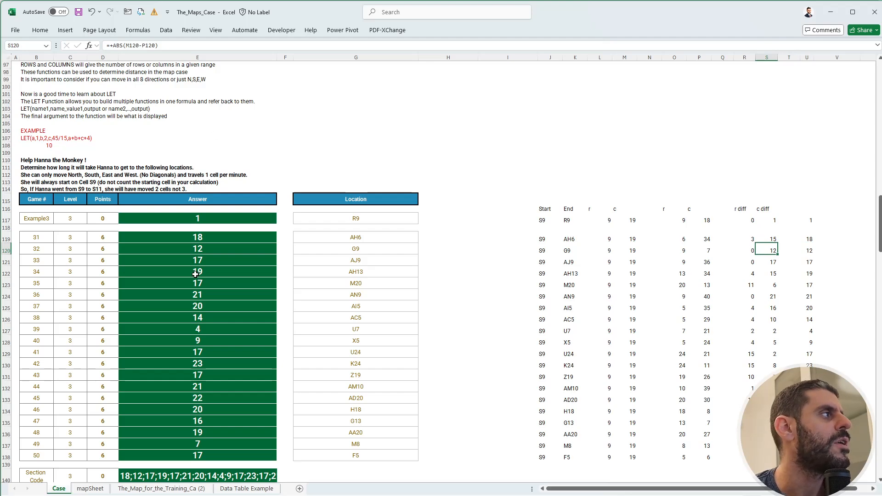
# Read the Level 4 instructions on Hanna's movement and compare them with the Level 3 task and calculations.
pyautogui.scroll(-7, 195, 280)
pyautogui.scroll(-4, 194, 292)
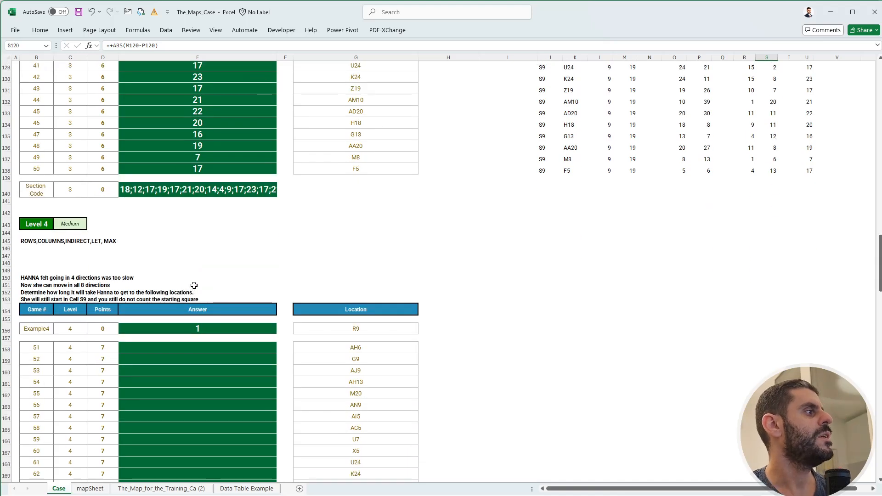
pyautogui.scroll(13, 193, 281)
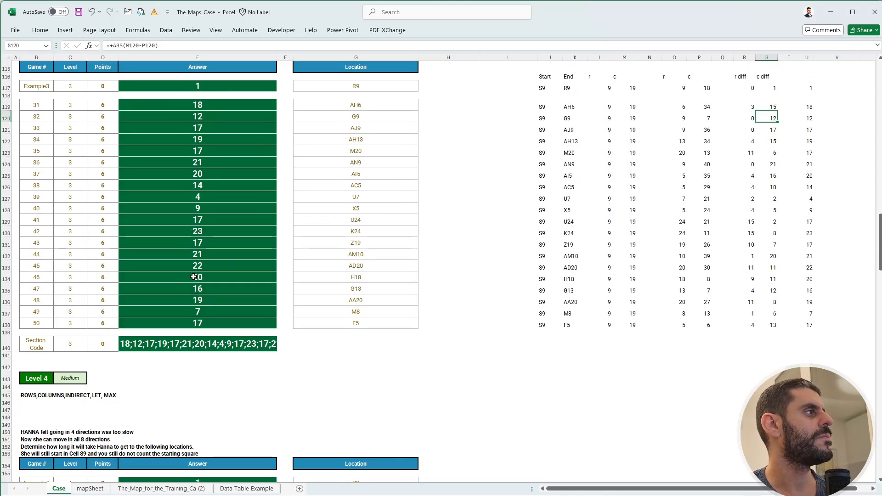
pyautogui.scroll(-4, 167, 253)
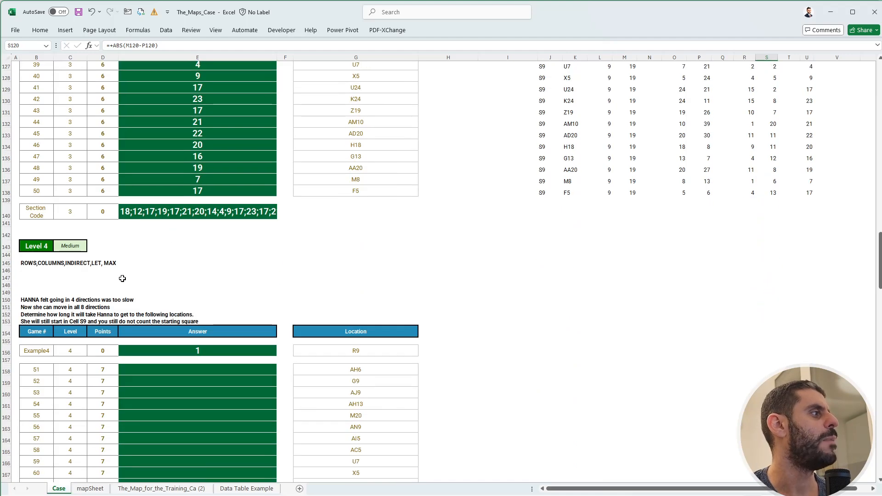
pyautogui.click(112, 263)
pyautogui.click(244, 256)
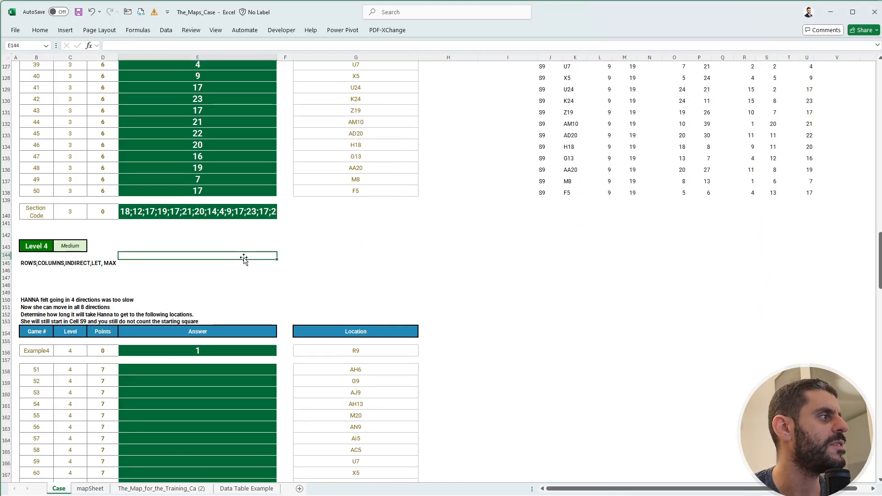
pyautogui.scroll(9, 235, 251)
pyautogui.scroll(3, 233, 241)
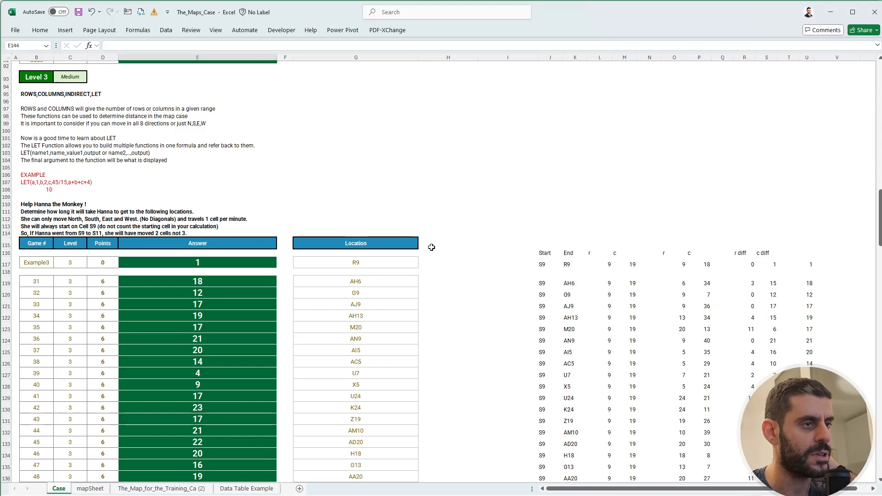
pyautogui.scroll(-11, 432, 248)
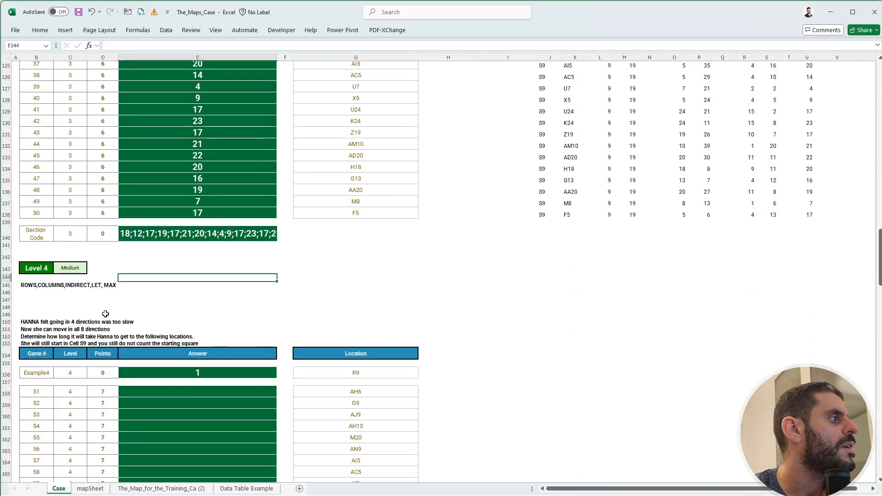
pyautogui.scroll(-3, 106, 314)
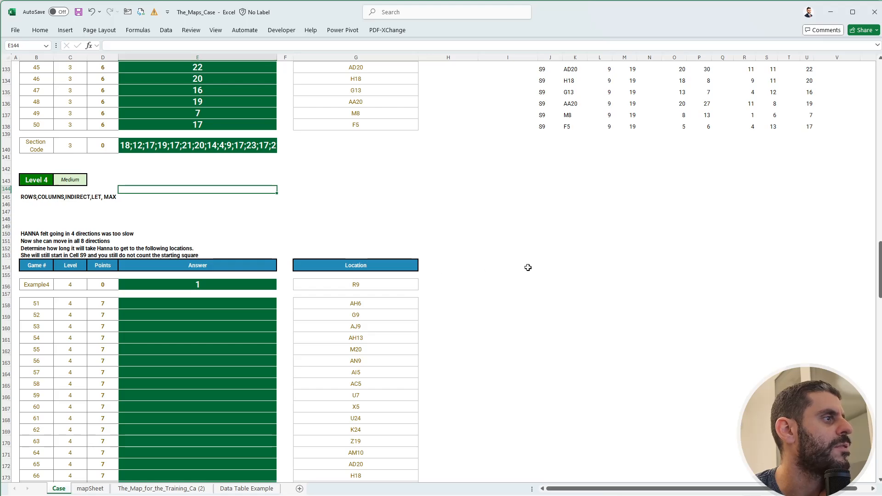
# Copy the Level 3 calculation headers and example row J116:U117 to J155, beside the Level 4 example.
pyautogui.scroll(9, 527, 267)
pyautogui.moveTo(545, 142); pyautogui.dragTo(814, 161)
pyautogui.hotkey('ctrl', 'c')
pyautogui.scroll(-6, 512, 359)
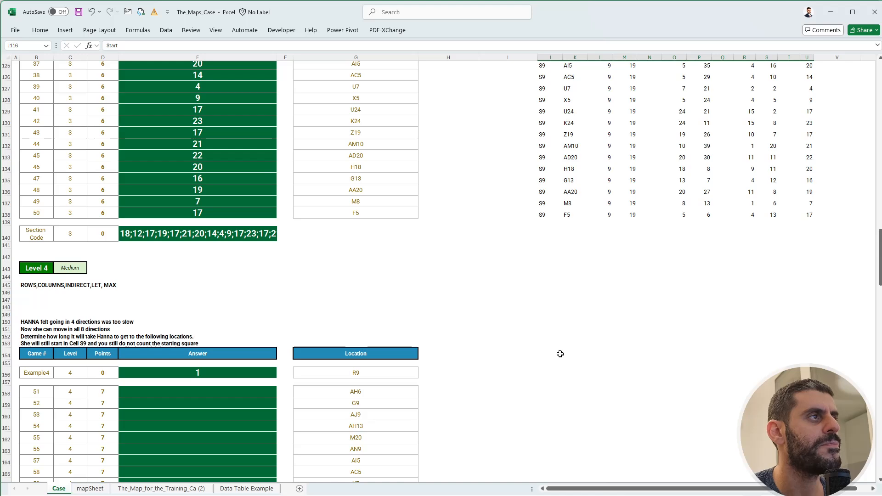
pyautogui.click(547, 353)
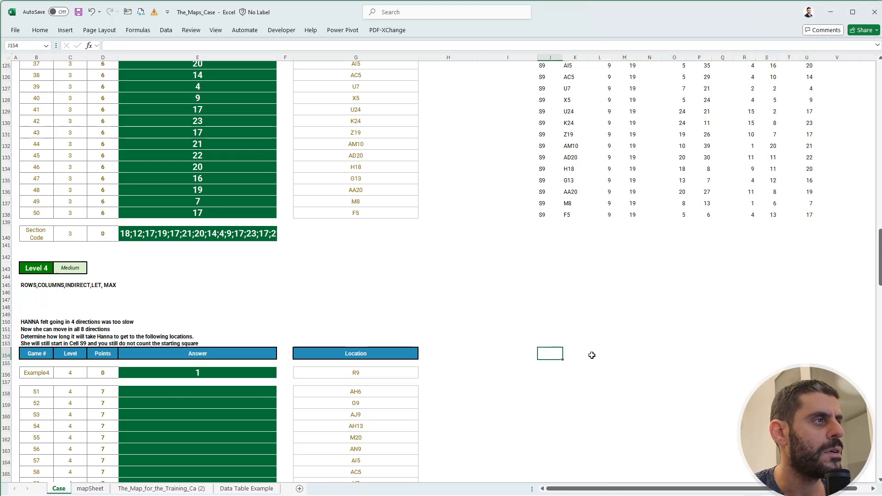
pyautogui.scroll(7, 592, 355)
pyautogui.scroll(-5, 577, 368)
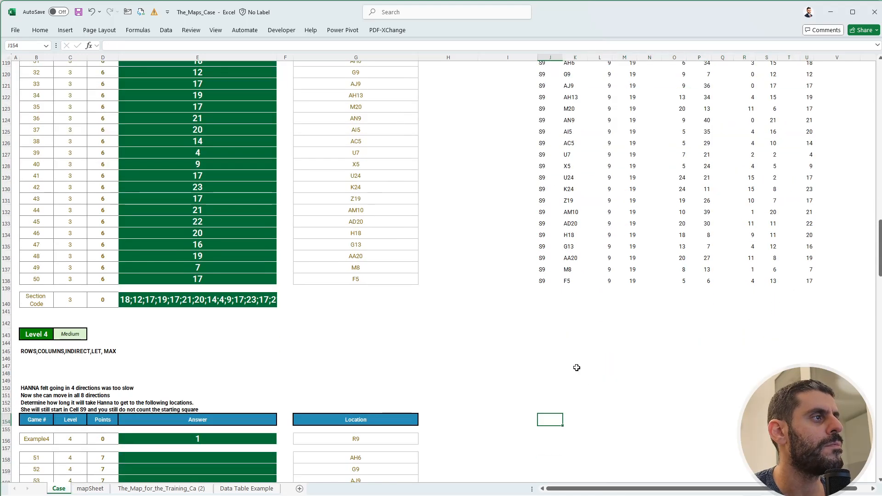
pyautogui.scroll(-4, 577, 368)
pyautogui.press('Down')
pyautogui.hotkey('ctrl', 'v')
pyautogui.press('Escape')
pyautogui.press('Down')
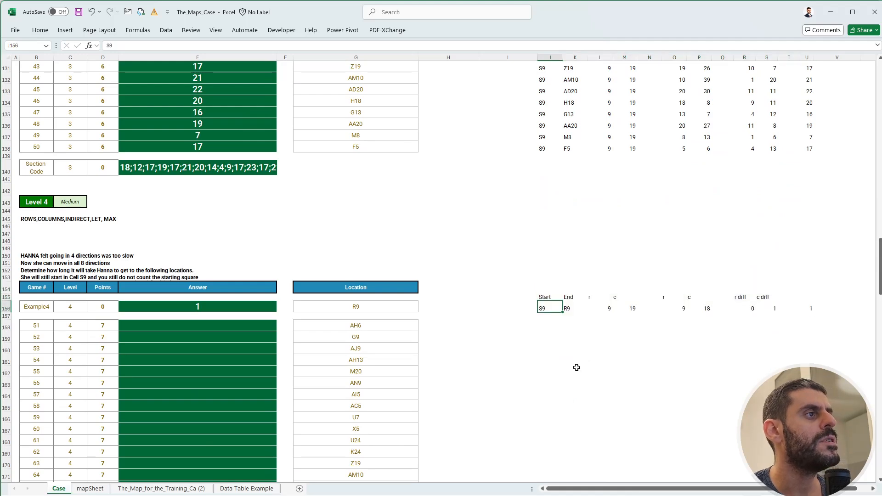
# Replace the sum in U156 with the maximum of the row and column differences, MAX(R156:S156).
pyautogui.press('Right')
pyautogui.press('Right')
pyautogui.press('Right')
pyautogui.press('Right')
pyautogui.press('Right')
pyautogui.press('Right')
pyautogui.press('Right')
pyautogui.press('Right')
pyautogui.press('Right')
pyautogui.press('Right')
pyautogui.press('Right')
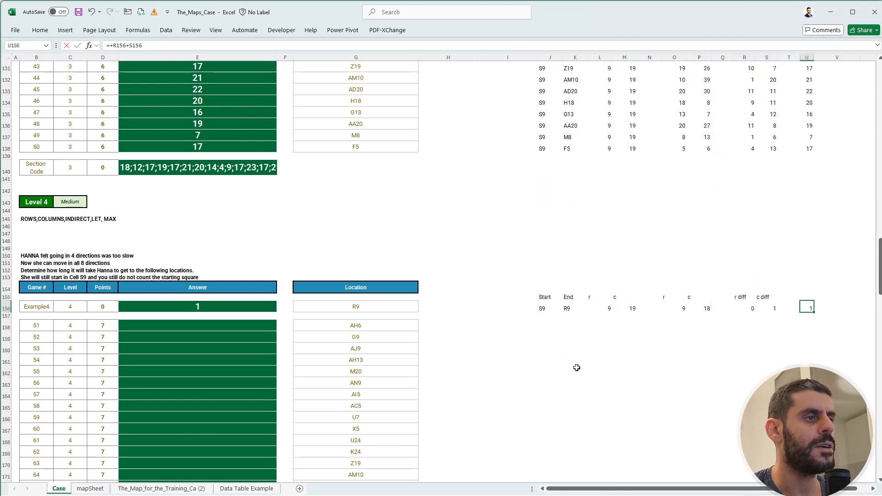
pyautogui.write('+max(')
pyautogui.press('Left')
pyautogui.press('Left')
pyautogui.hotkey('shift', 'Left')
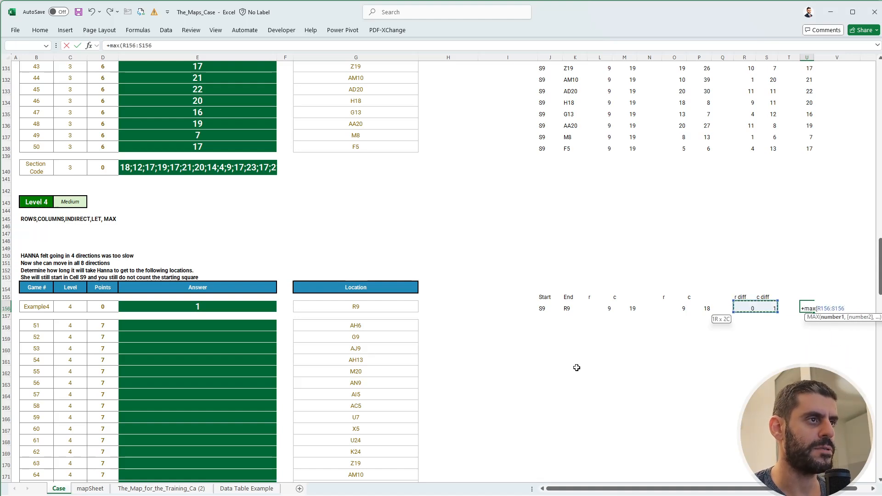
pyautogui.press('Return')
pyautogui.press('Up')
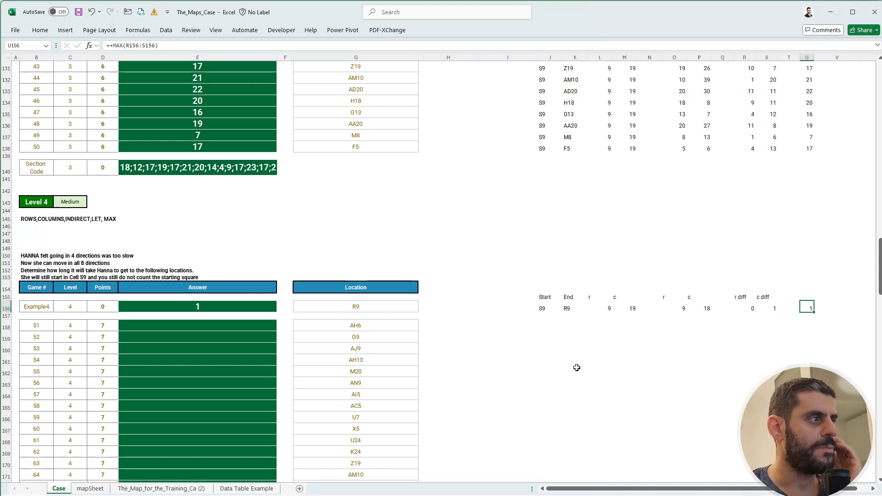
# Copy the Level 4 example calculation row J156:U156 to rows 158 to 177 for games 51 to 70.
pyautogui.scroll(-3, 469, 347)
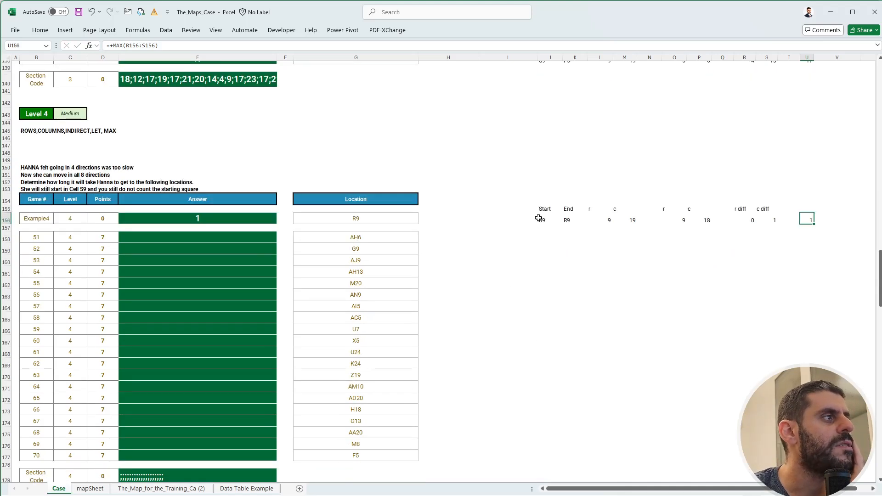
pyautogui.moveTo(539, 219); pyautogui.dragTo(550, 458)
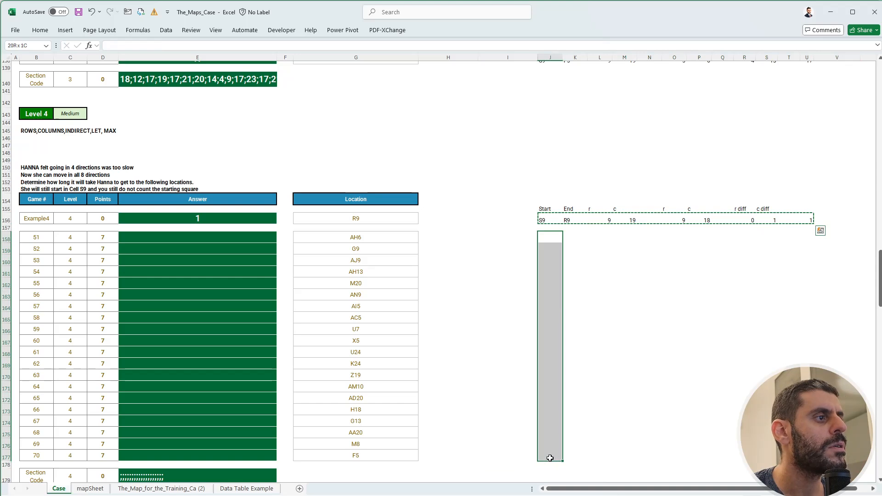
pyautogui.hotkey('ctrl', 'v')
pyautogui.click(683, 342)
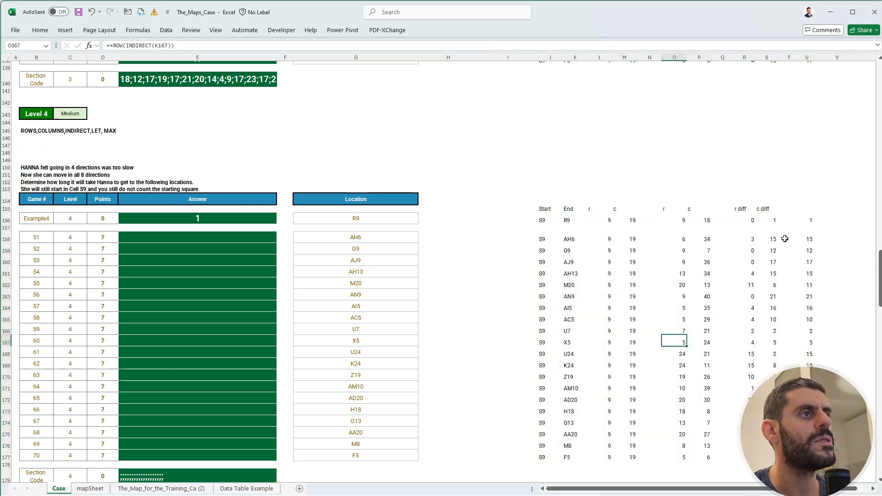
# Locate game 51's target cell AH6 on the mapSheet.
pyautogui.click(116, 491)
pyautogui.click(90, 488)
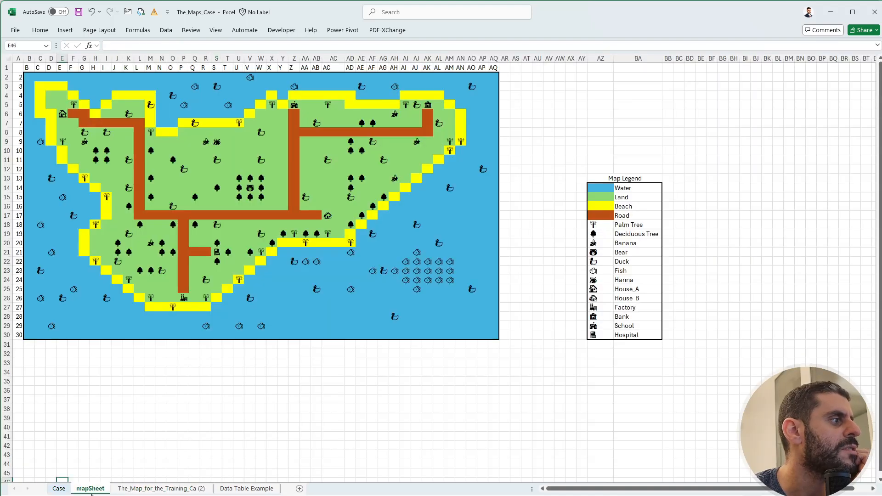
pyautogui.click(36, 44)
pyautogui.write('ah6')
pyautogui.press('Return')
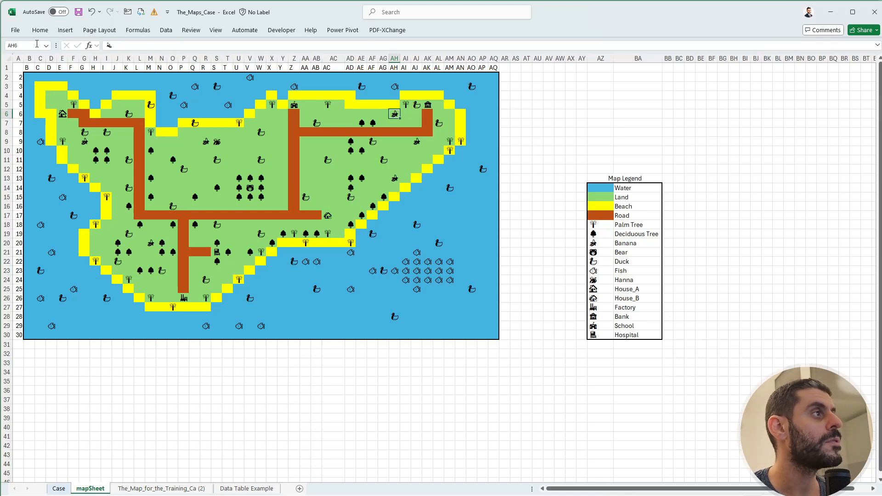
# Trace the path from AH6 diagonally to row 9 and straight to Hanna at S9, comparing it with game 51's result in U158.
pyautogui.press('Down')
pyautogui.press('Left')
pyautogui.press('Down')
pyautogui.press('Left')
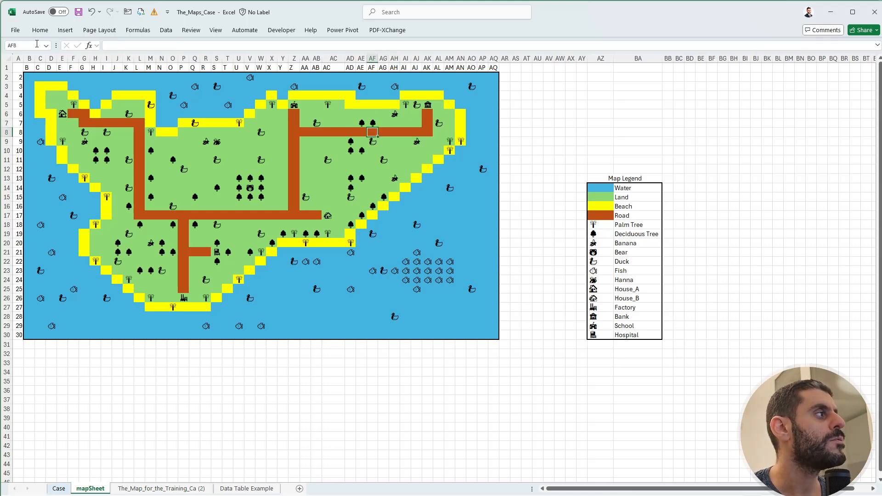
pyautogui.press('Down')
pyautogui.press('Left')
pyautogui.press('Left')
pyautogui.press('Left')
pyautogui.press('Left')
pyautogui.press('Left')
pyautogui.press('Left')
pyautogui.press('Left')
pyautogui.press('Left')
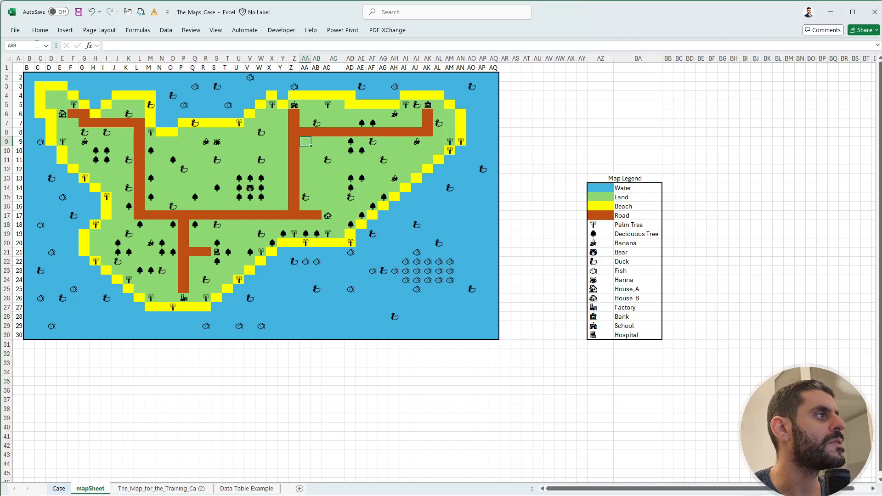
pyautogui.press('Left')
pyautogui.press('Left')
pyautogui.press('Left')
pyautogui.press('Left')
pyautogui.press('Left')
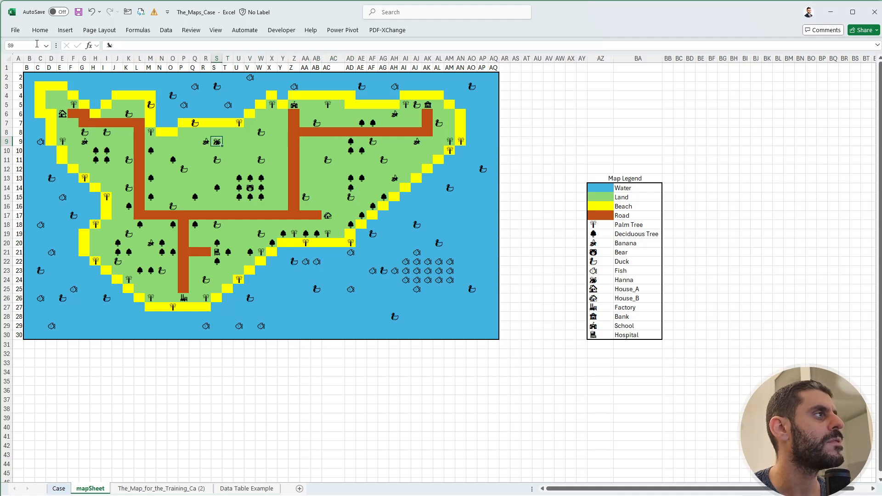
pyautogui.hotkey('ctrl', 'pageup')
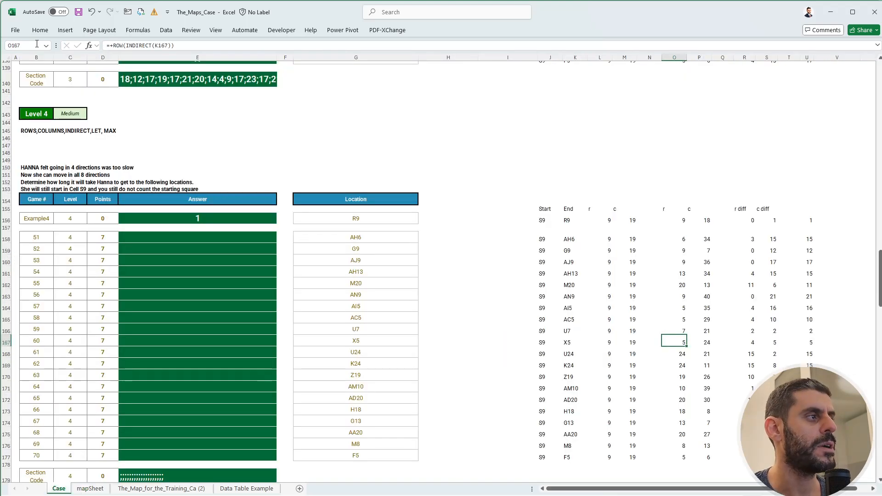
pyautogui.click(816, 239)
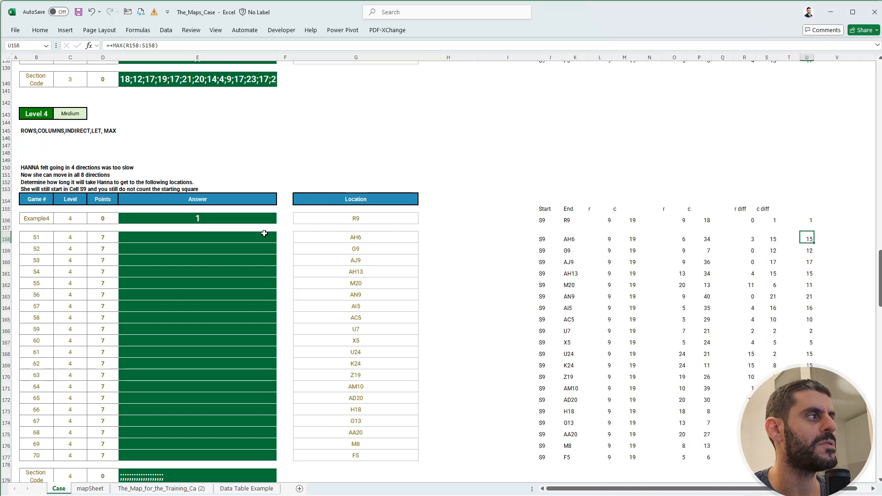
# Fill the Level 4 answers from E158 with a formula referencing the results in U158:U177.
pyautogui.click(231, 239)
pyautogui.write('+')
pyautogui.press('Right')
pyautogui.press('Right')
pyautogui.press('Right')
pyautogui.press('Right')
pyautogui.press('Right')
pyautogui.press('Right')
pyautogui.press('Right')
pyautogui.press('Right')
pyautogui.press('Right')
pyautogui.press('Right')
pyautogui.press('Right')
pyautogui.press('Right')
pyautogui.press('Right')
pyautogui.press('Right')
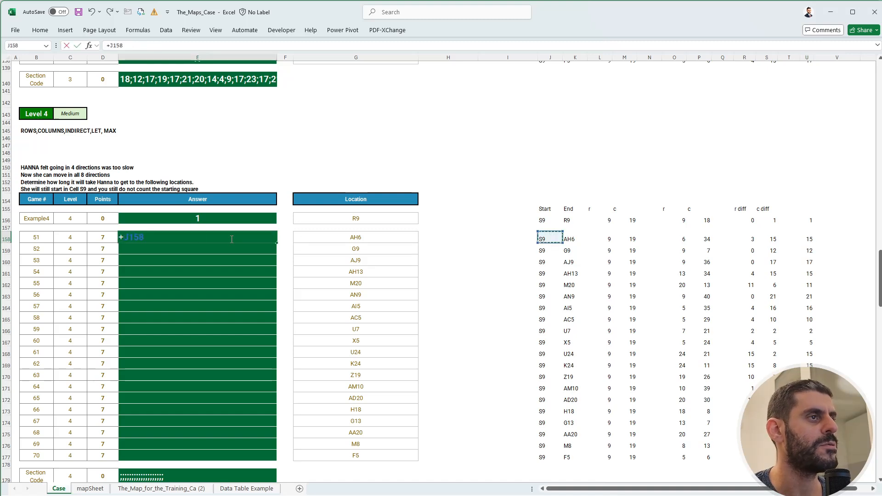
pyautogui.press('Right')
pyautogui.press('Right')
pyautogui.hotkey('ctrl', 'shift', 'Down')
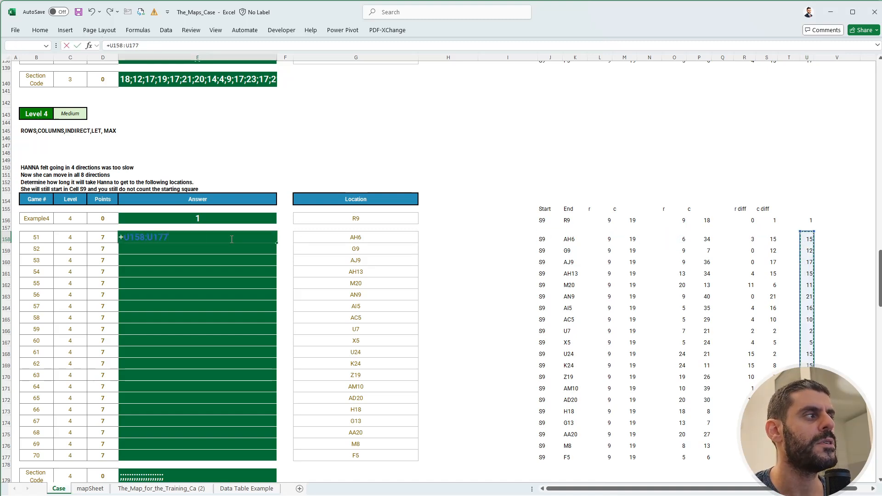
pyautogui.press('Return')
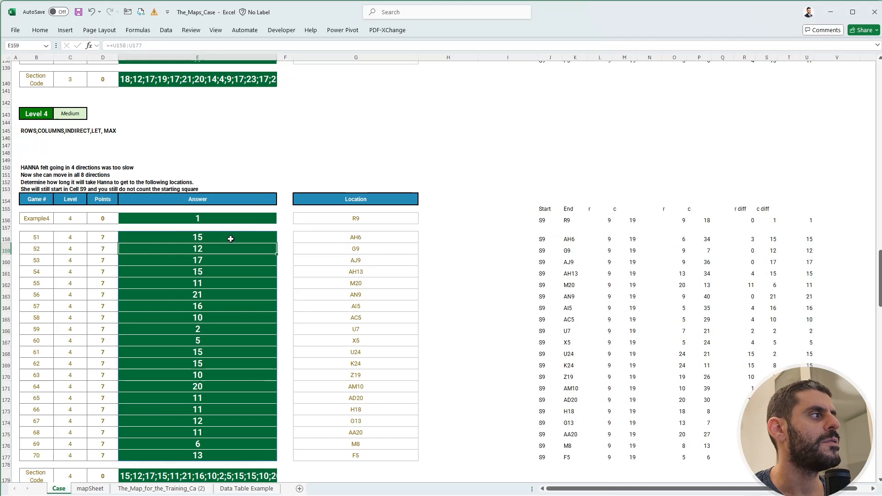
# Review game 51's row and column differences in R158:S158 and compare them with the Level 3 calculations.
pyautogui.click(752, 240)
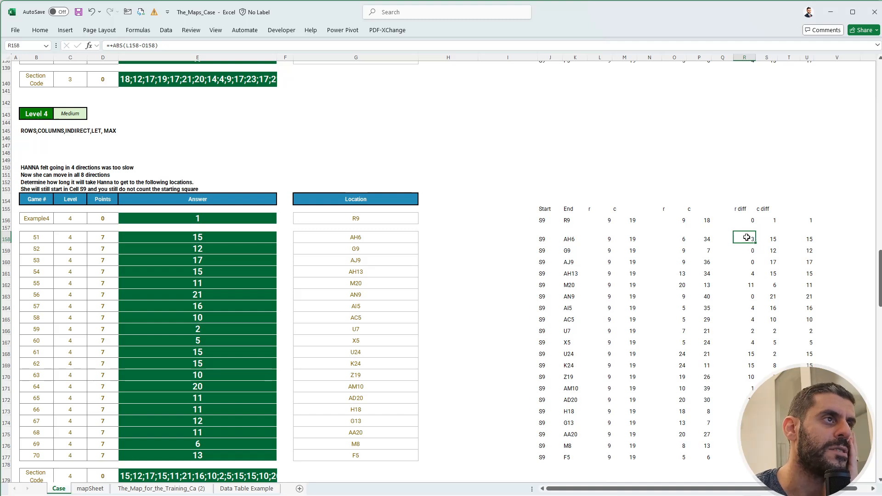
pyautogui.click(775, 240)
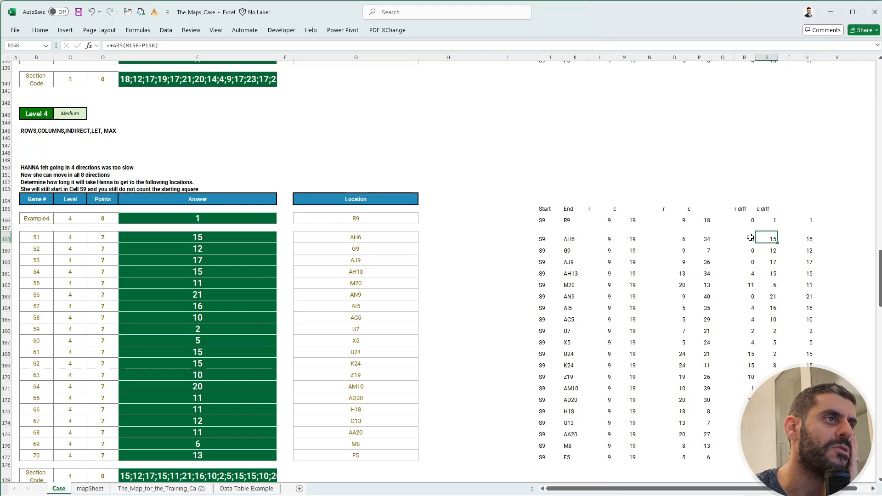
pyautogui.moveTo(749, 239); pyautogui.dragTo(773, 238)
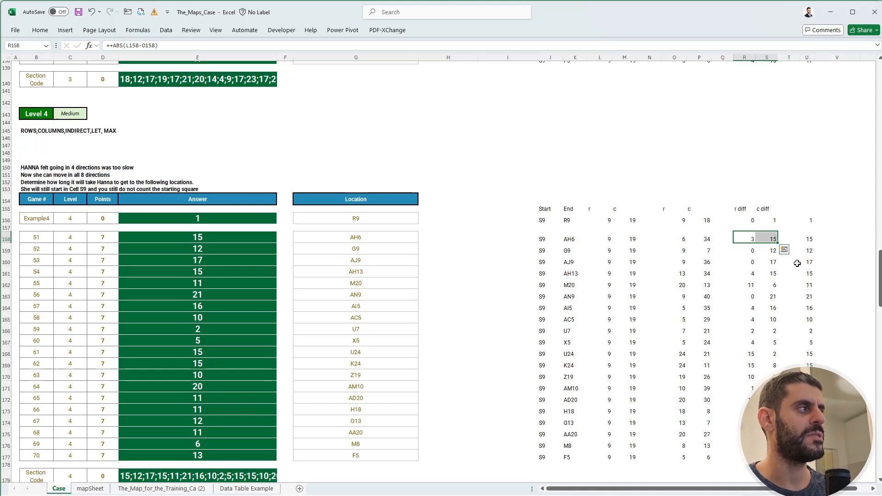
pyautogui.scroll(10, 228, 282)
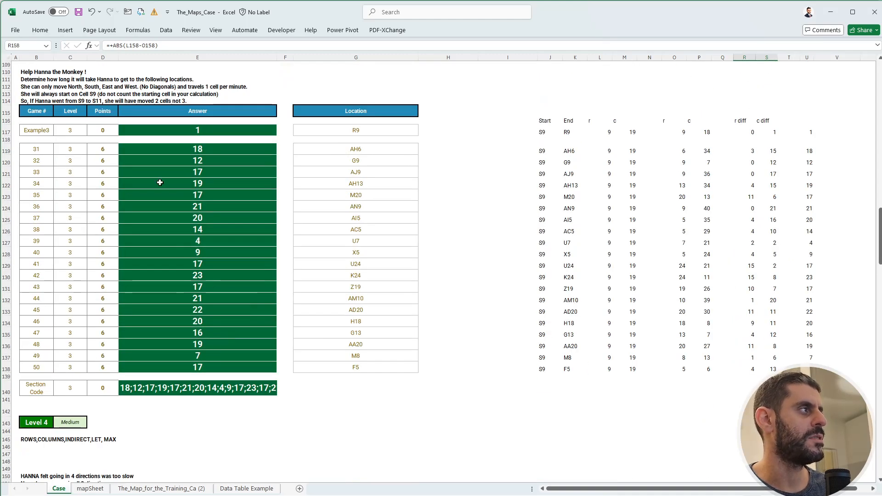
# Read the Level 5 instructions on data tables and Hanna's trip to the closest banana and the bear.
pyautogui.scroll(-20, 271, 352)
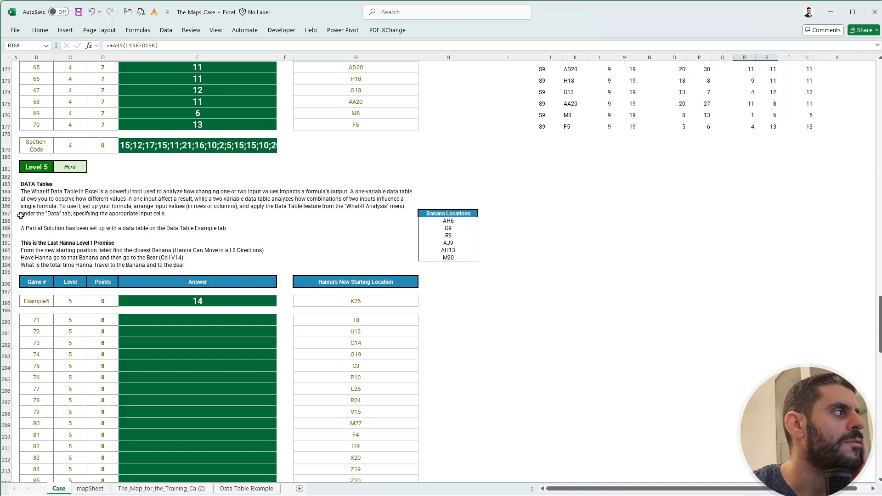
pyautogui.click(112, 215)
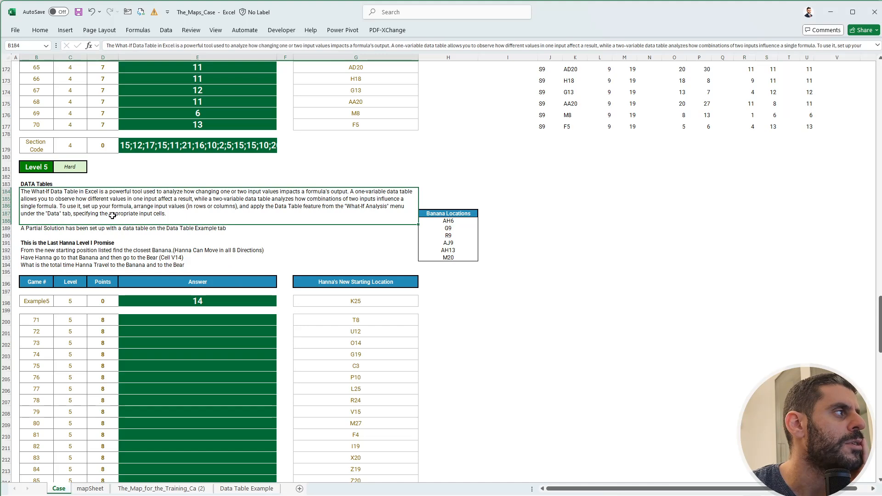
pyautogui.click(500, 205)
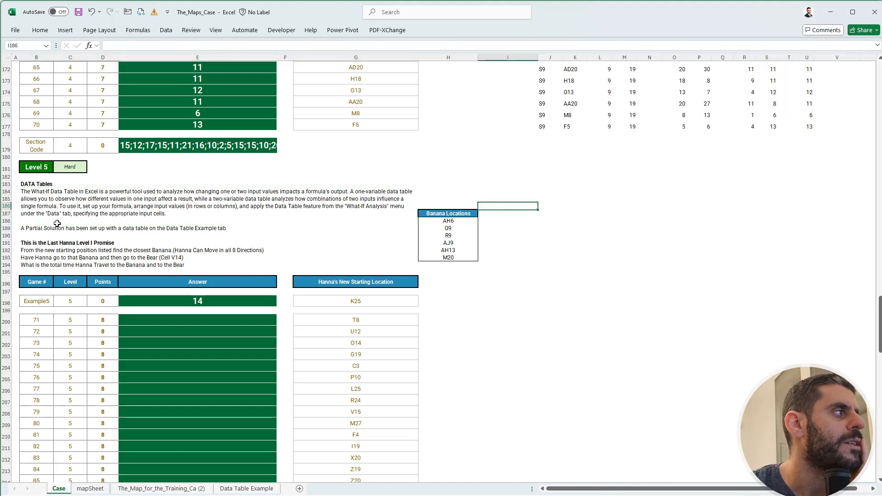
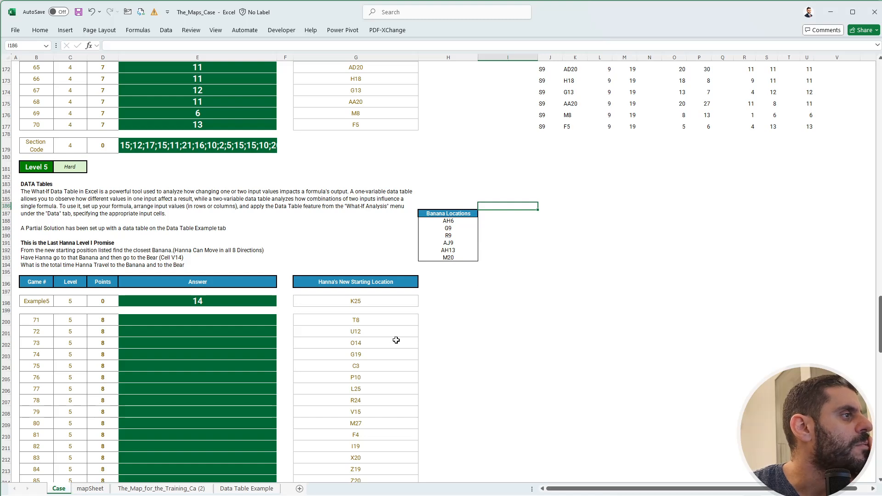
# Review the banana locations in H188:H193 and locate the bear at V14 on the map sheet.
pyautogui.moveTo(453, 222); pyautogui.dragTo(448, 258)
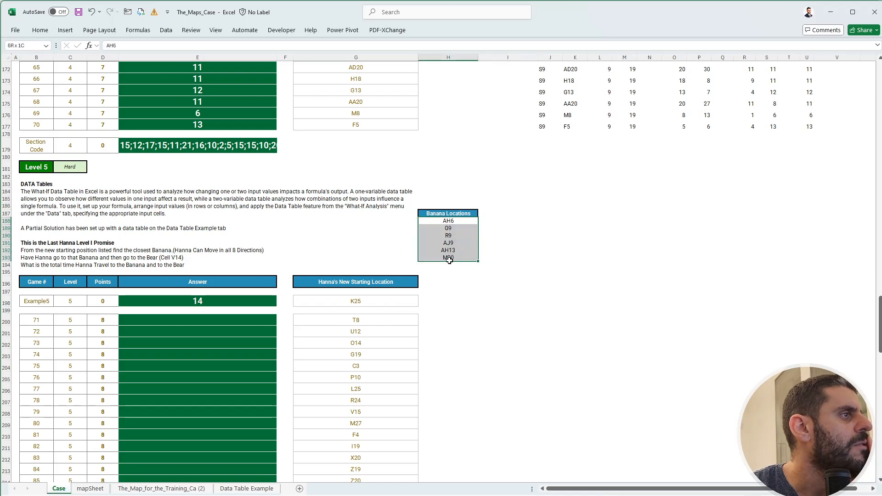
pyautogui.click(96, 489)
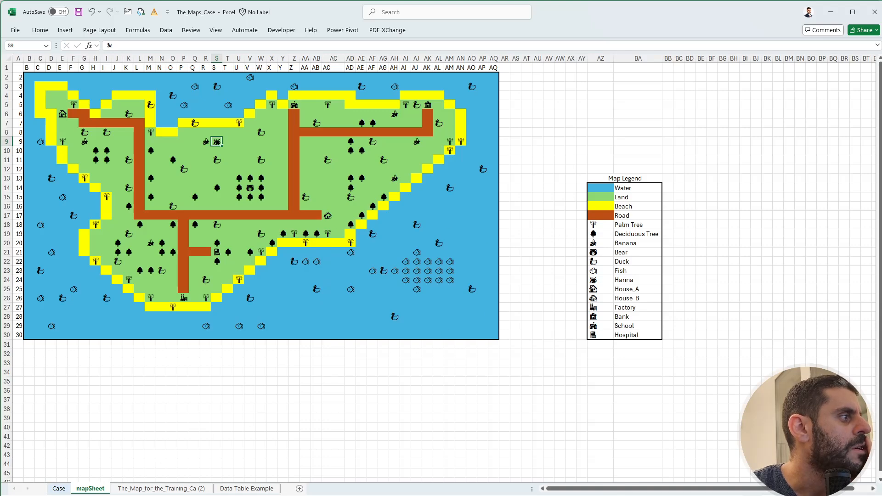
pyautogui.click(55, 490)
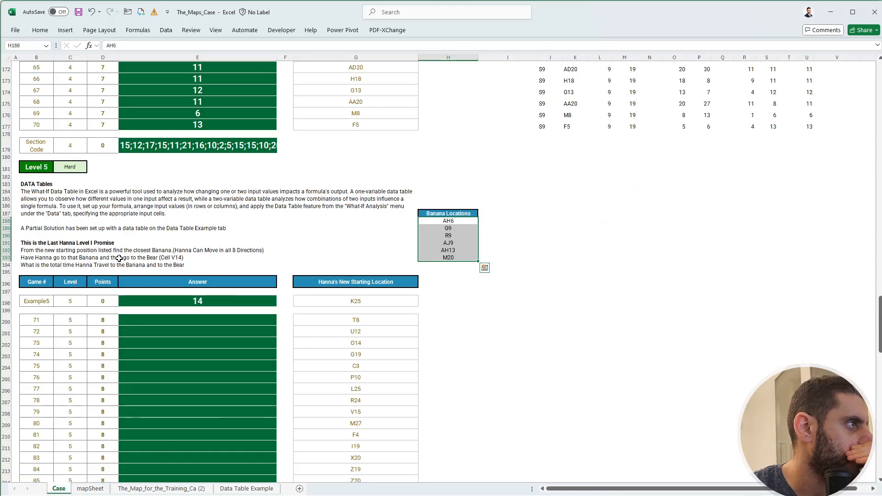
pyautogui.click(91, 489)
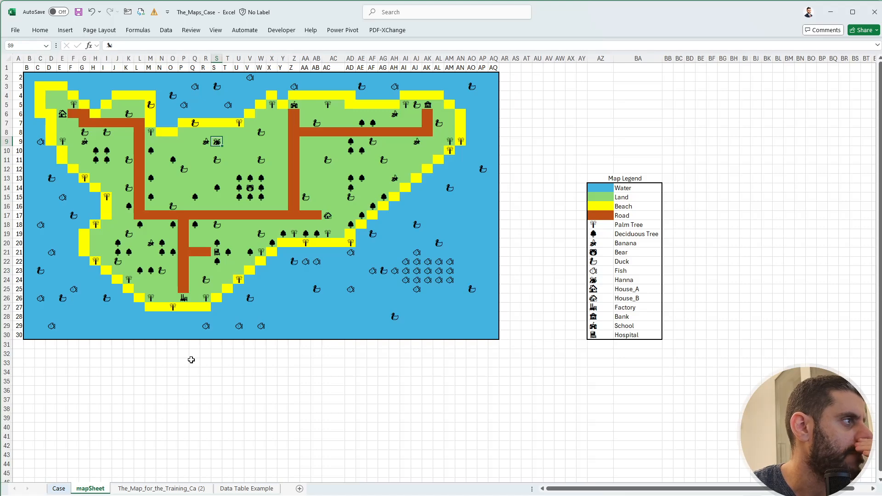
pyautogui.click(29, 45)
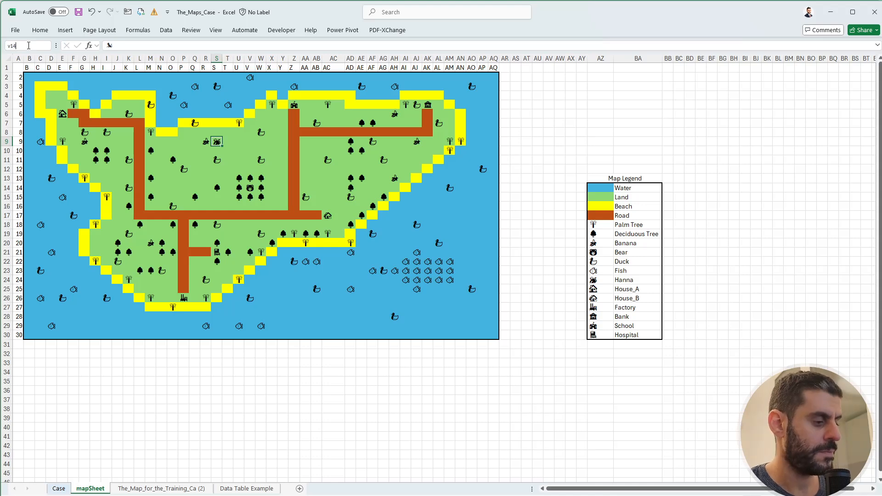
pyautogui.press('Return')
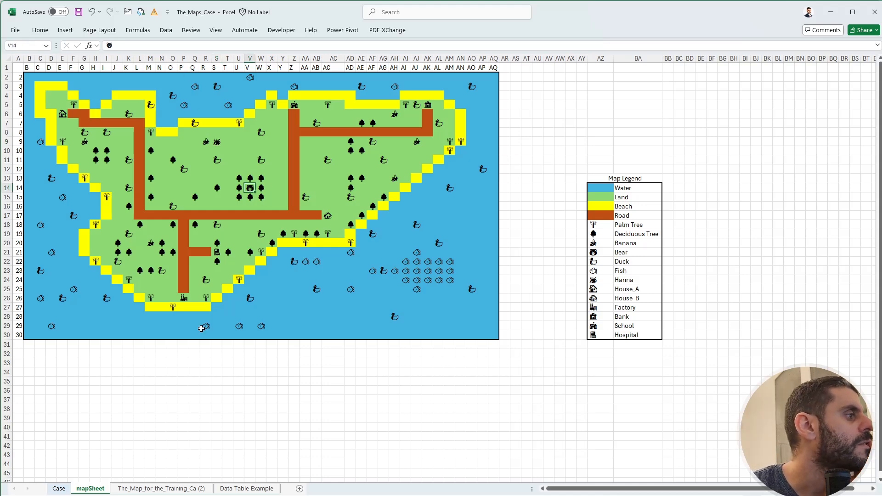
pyautogui.click(59, 489)
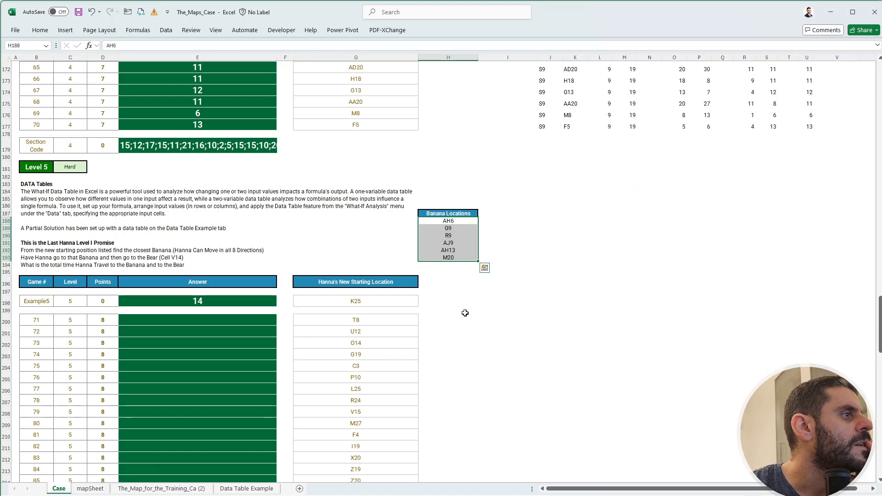
pyautogui.click(452, 302)
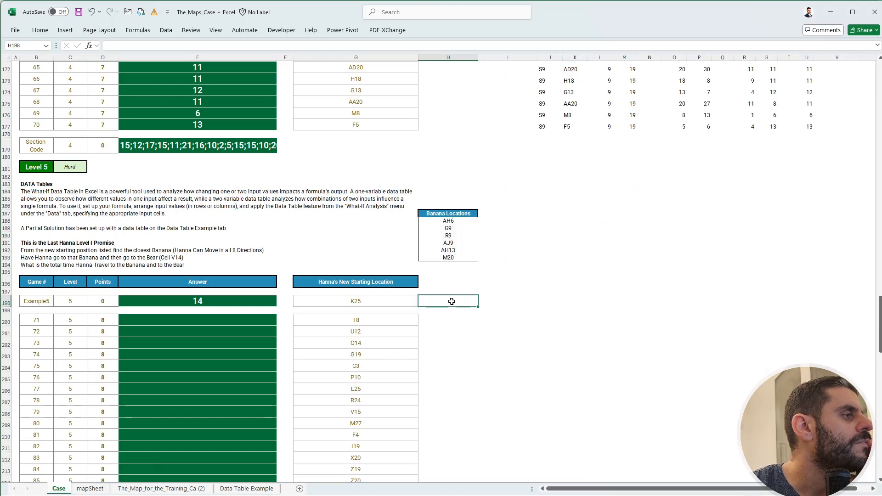
# In I188, enter a ROW(INDIRECT(H188)) formula to get the first banana location's row number.
pyautogui.click(484, 222)
pyautogui.write('+r')
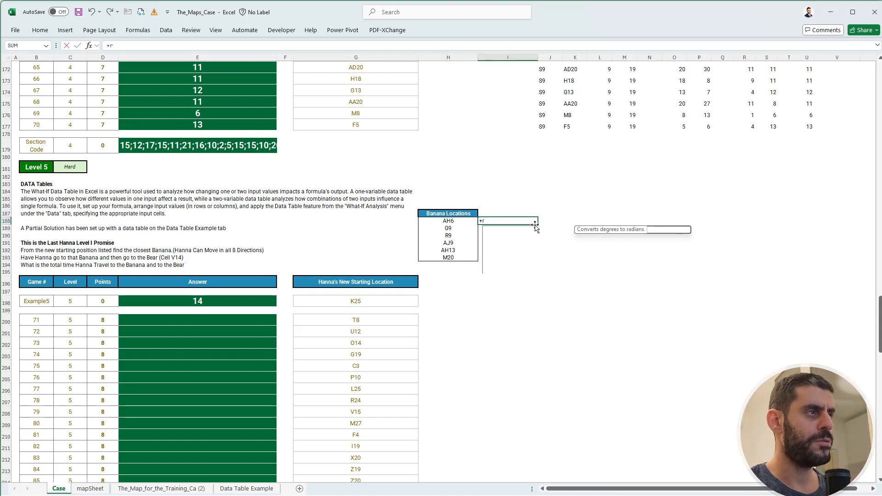
pyautogui.write('ow(indi')
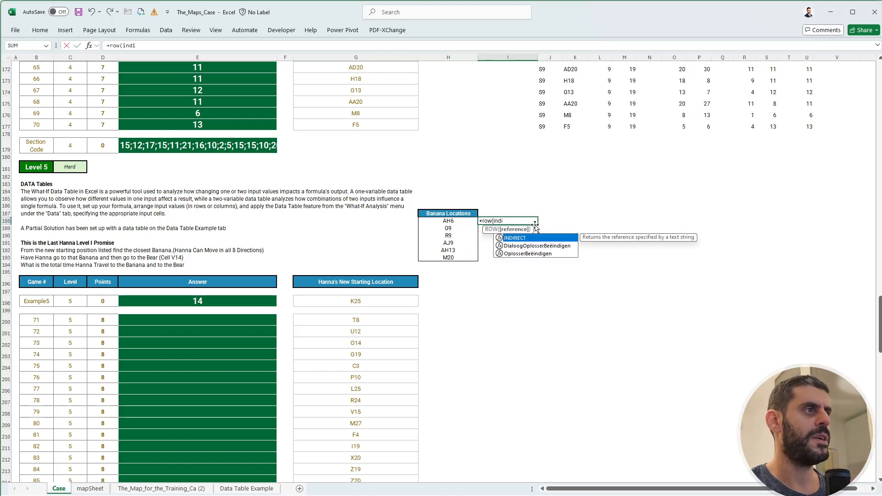
pyautogui.press('Tab')
pyautogui.press('Left')
pyautogui.press('Escape')
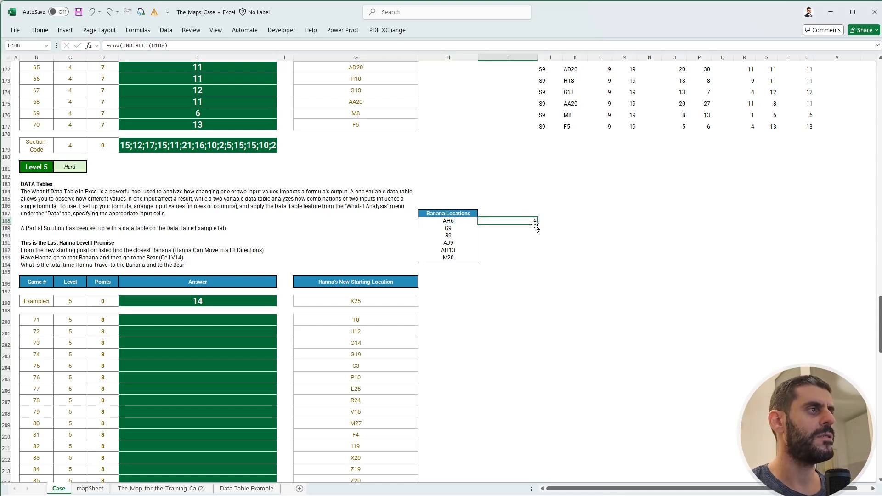
# In J188, enter a COLUMN(INDIRECT(H188)) formula to get the first banana location's column number.
pyautogui.press('Right')
pyautogui.write('+cOLUMN(INDIRECT(')
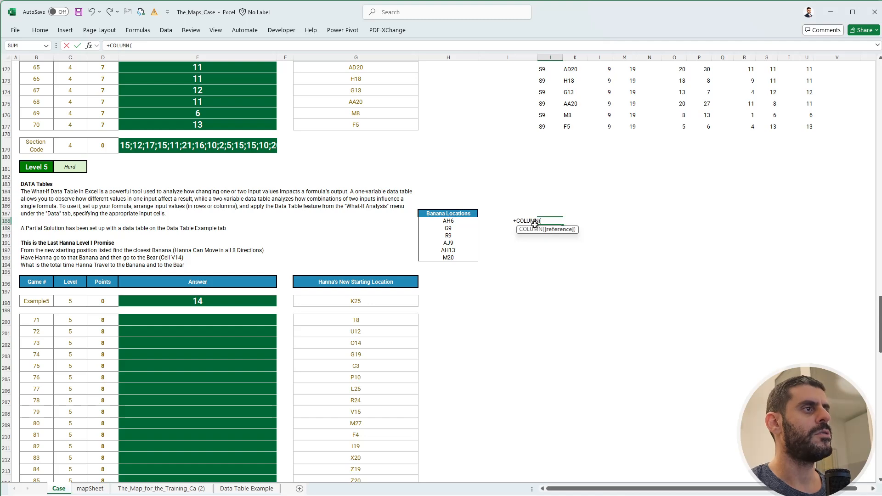
pyautogui.press('Left')
pyautogui.press('Left')
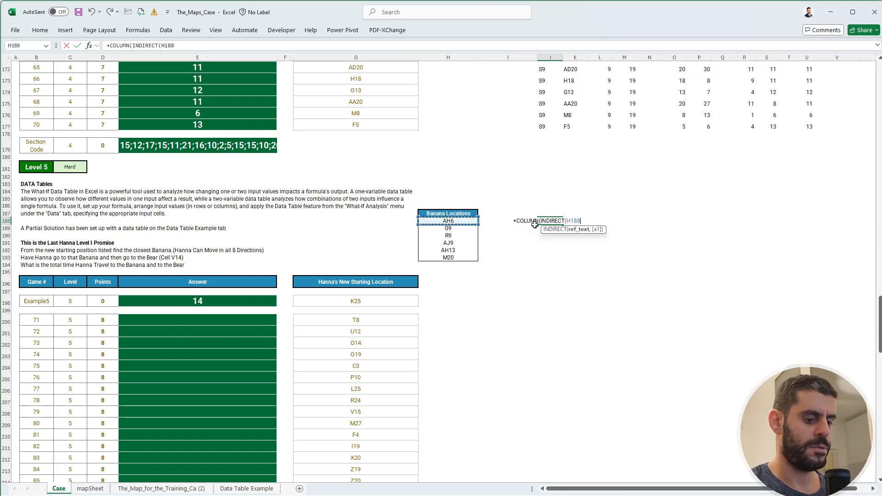
pyautogui.write('))')
pyautogui.press('Return')
# Copy the row and column formulas from I188:J188 down to the remaining banana locations through row 193.
pyautogui.press('Up')
pyautogui.press('Left')
pyautogui.hotkey('shift', 'Right')
pyautogui.hotkey('ctrl', 'c')
pyautogui.press('Down')
pyautogui.hotkey('shift', 'Down')
pyautogui.hotkey('shift', 'Down')
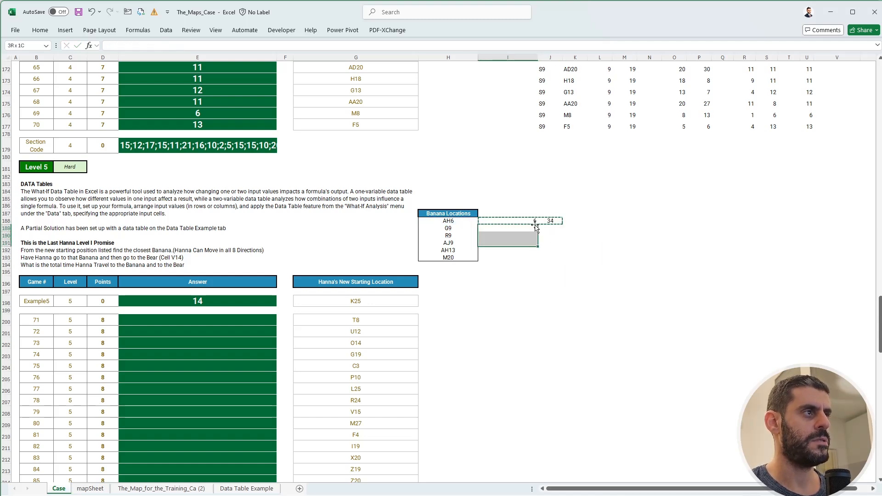
pyautogui.hotkey('shift', 'Down')
pyautogui.hotkey('shift', 'Down')
pyautogui.hotkey('ctrl', 'v')
pyautogui.press('Escape')
pyautogui.press('Down')
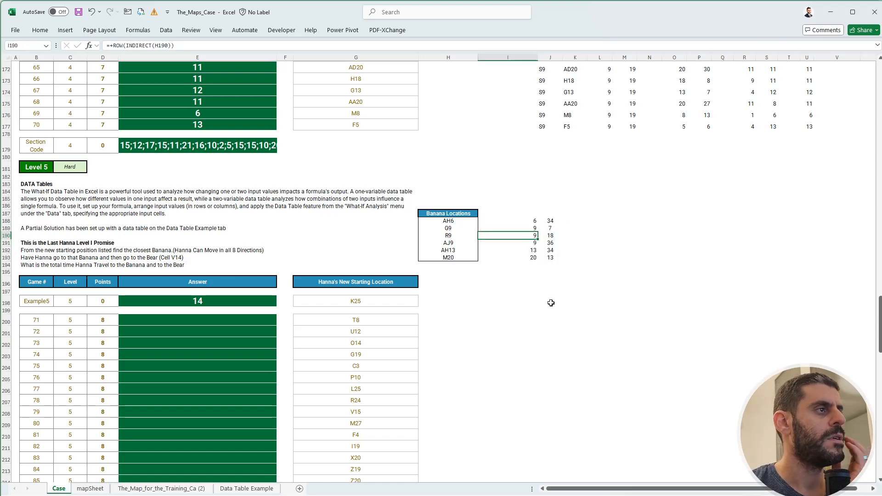
# Check the layout of Level 4's row and column calculations against the empty area beside the Level 5 example.
pyautogui.click(476, 297)
pyautogui.click(500, 299)
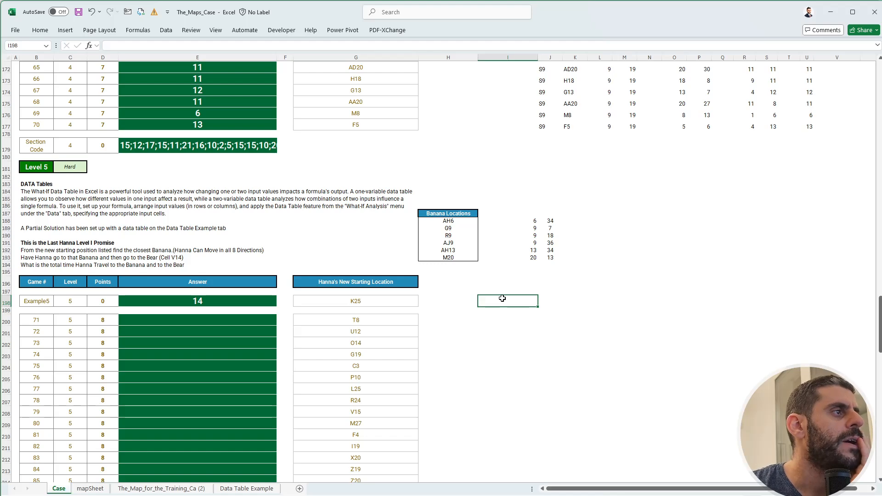
pyautogui.scroll(1, 502, 299)
pyautogui.scroll(8, 502, 298)
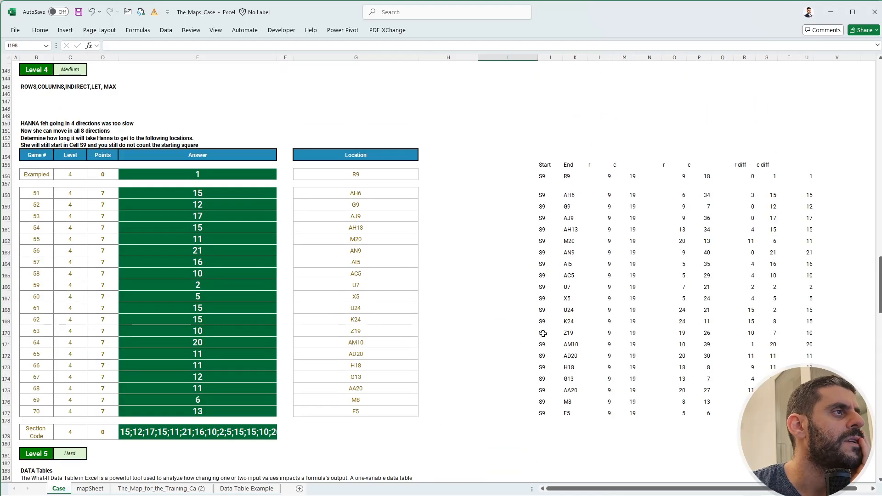
pyautogui.scroll(-7, 574, 277)
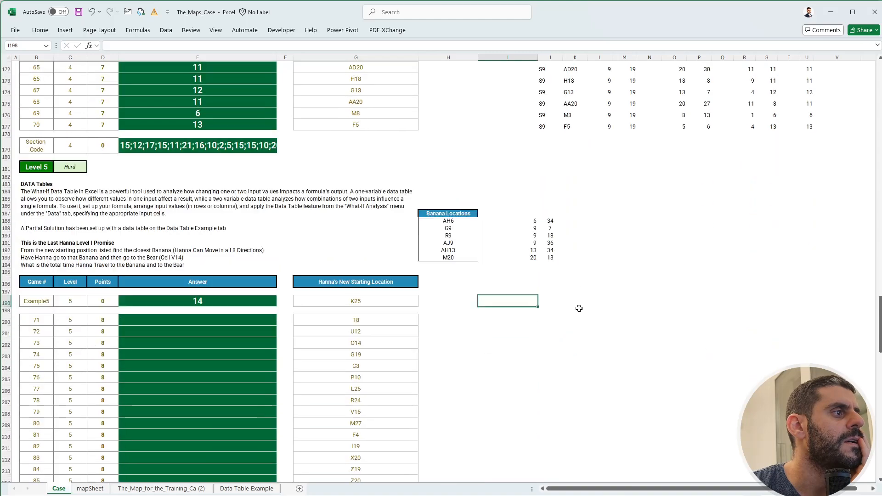
pyautogui.write('=')
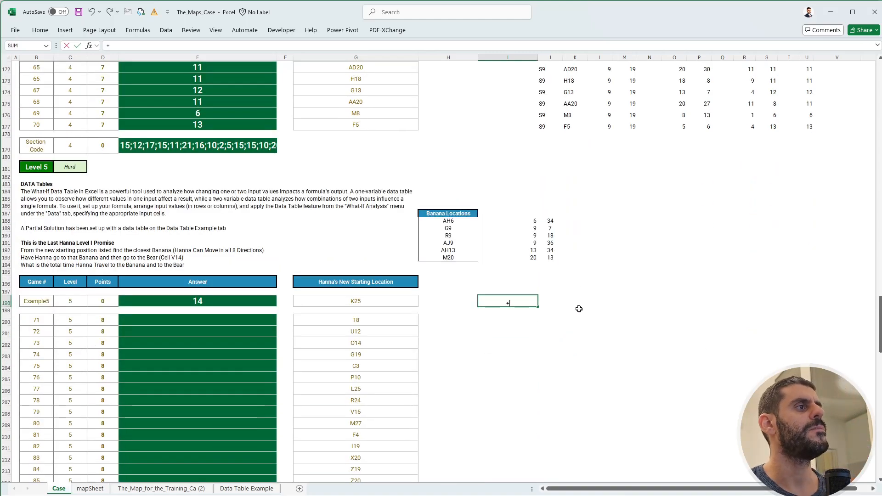
pyautogui.press('Escape')
pyautogui.press('Right')
pyautogui.press('Left')
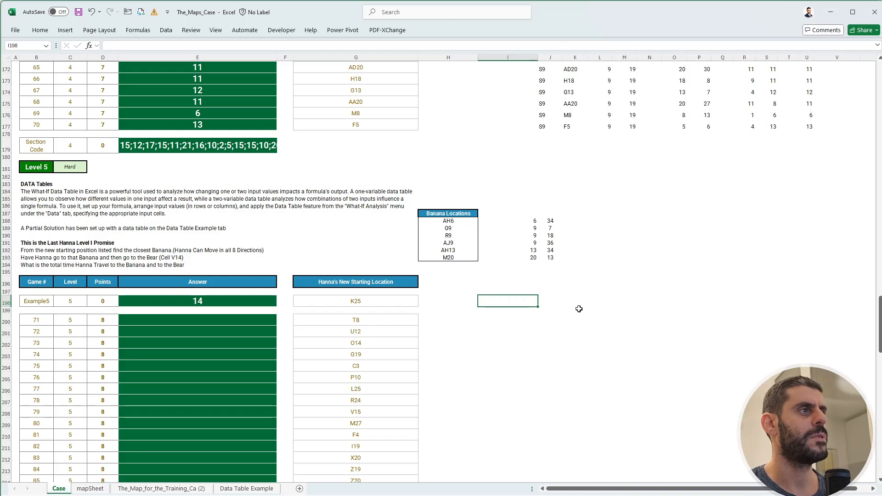
# Narrow column I so the helper calculations sit closer to the case tables.
pyautogui.scroll(20, 508, 195)
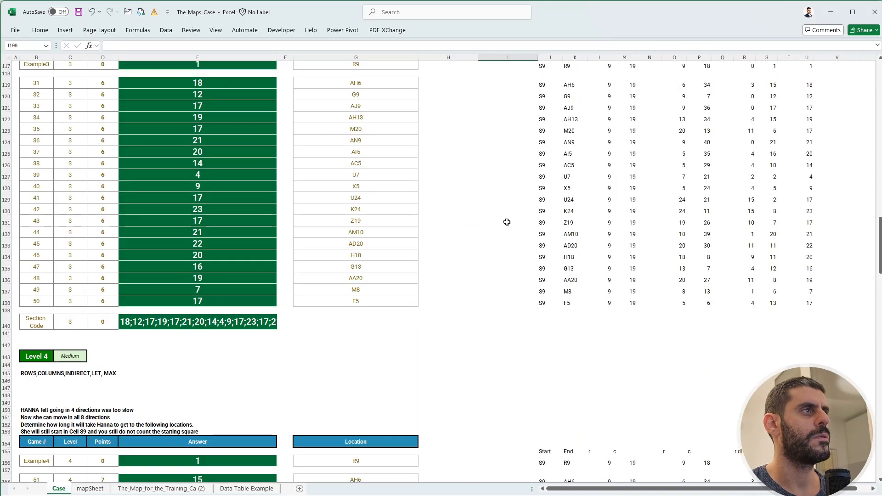
pyautogui.scroll(10, 500, 232)
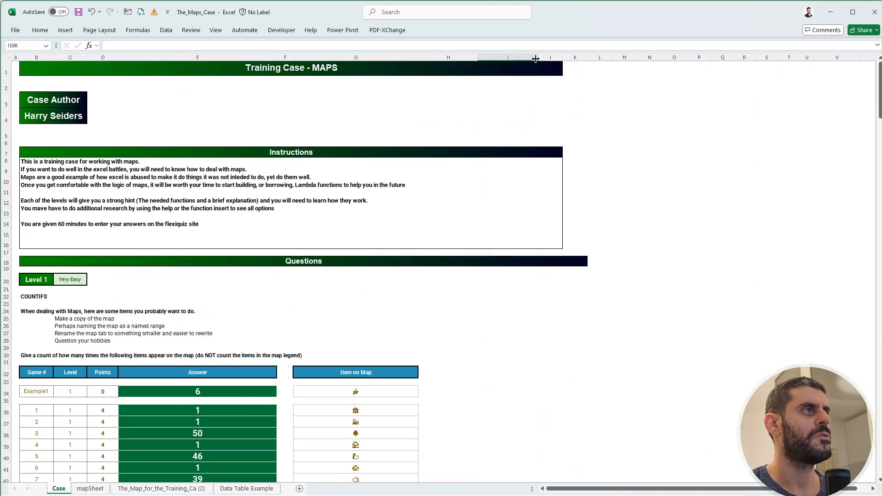
pyautogui.moveTo(537, 54); pyautogui.dragTo(494, 54)
pyautogui.scroll(-20, 498, 362)
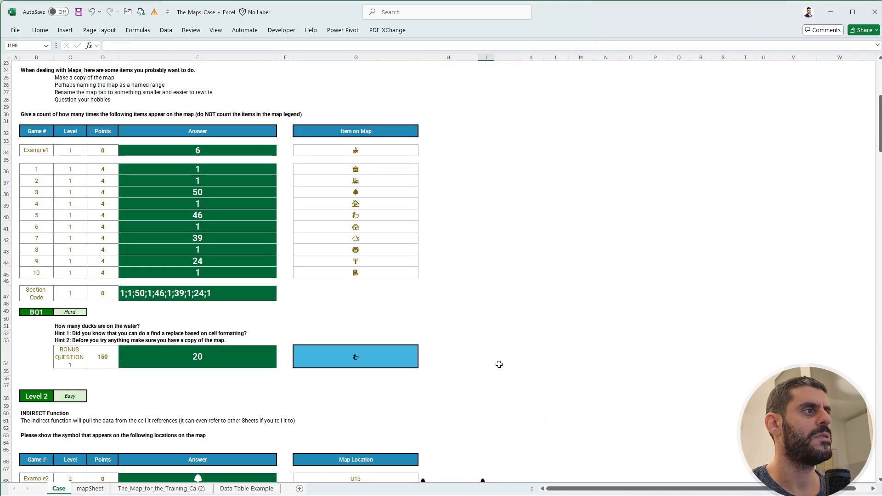
pyautogui.scroll(-20, 491, 386)
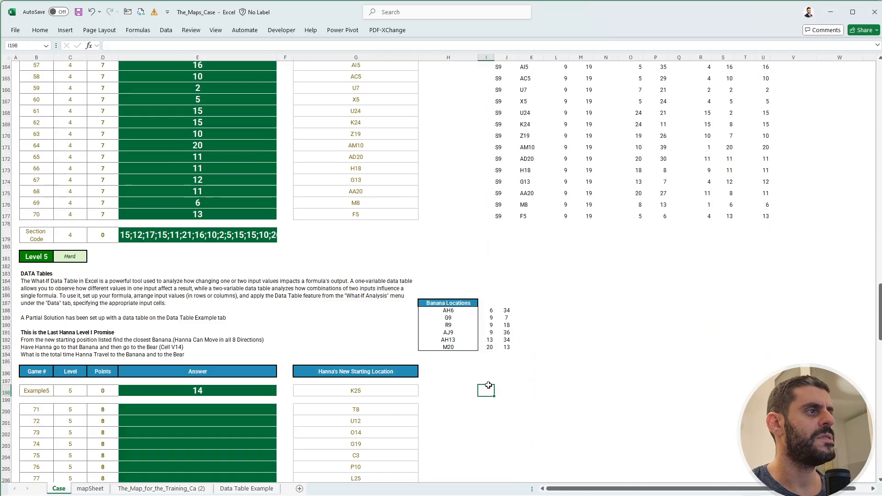
# In I198, enter a ROW(INDIRECT(G198)) formula for the row of the Level 5 example's starting location.
pyautogui.scroll(2, 491, 363)
pyautogui.write('+')
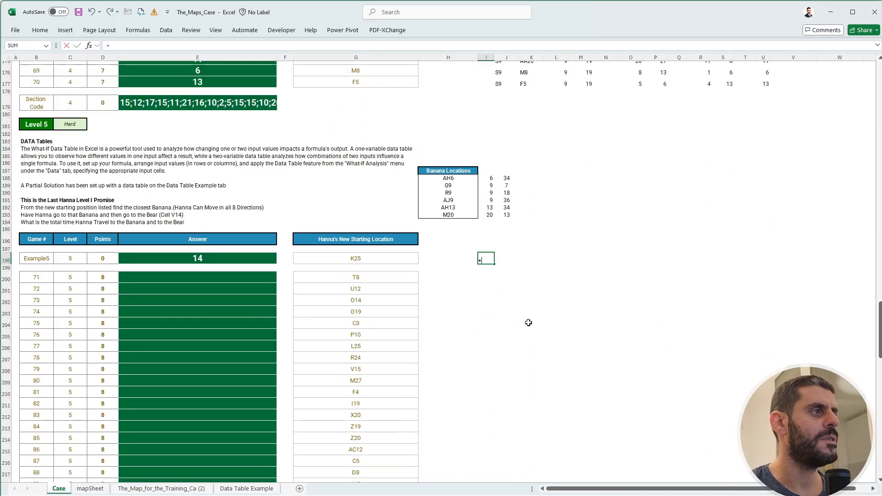
pyautogui.write('row')
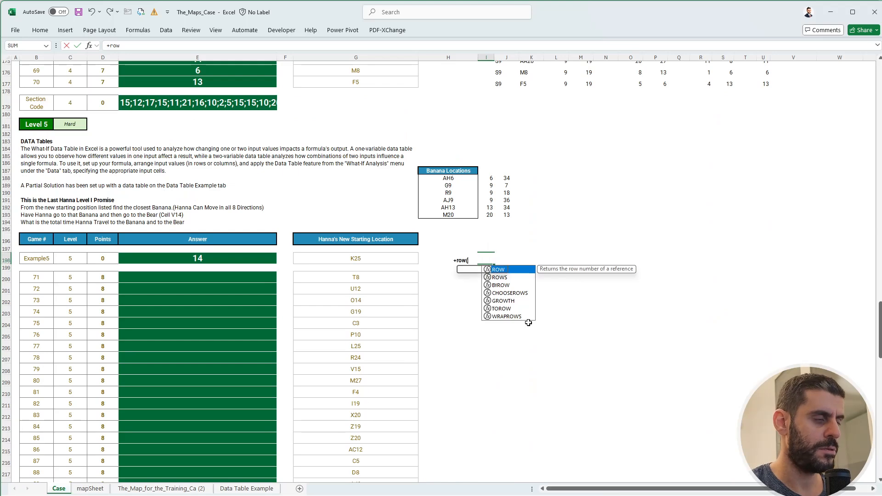
pyautogui.write('(ind')
pyautogui.press('Tab')
pyautogui.press('Left')
pyautogui.press('Left')
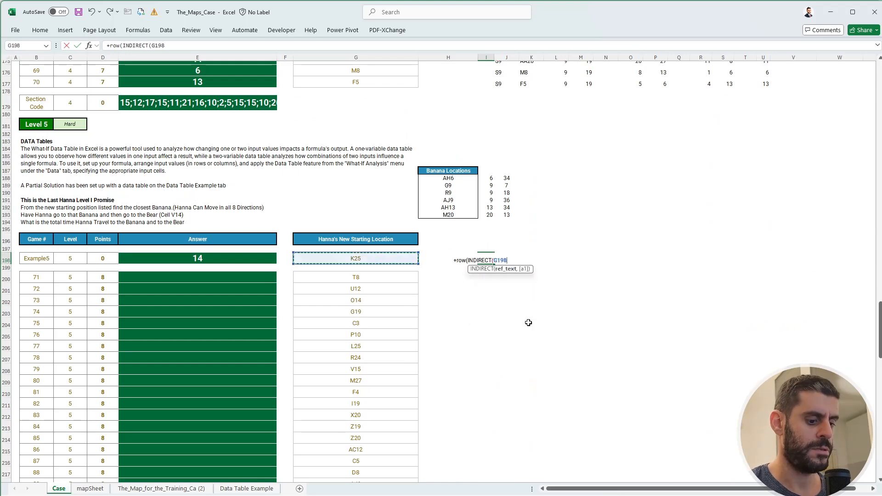
pyautogui.write('))')
pyautogui.press('Tab')
# In J198, enter a COLUMN(INDIRECT(G198)) formula for the column of the Level 5 example's starting location.
pyautogui.write('+c')
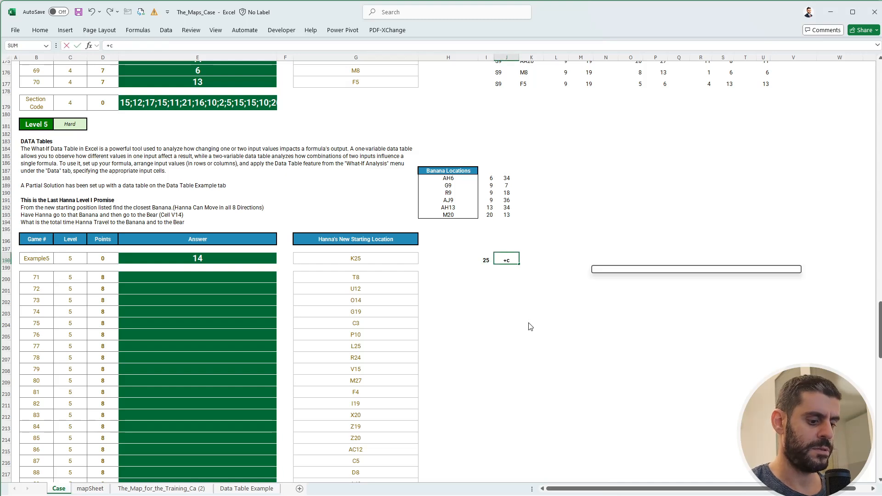
pyautogui.write('ol')
pyautogui.press('Tab')
pyautogui.write('ind')
pyautogui.press('Tab')
pyautogui.press('Left')
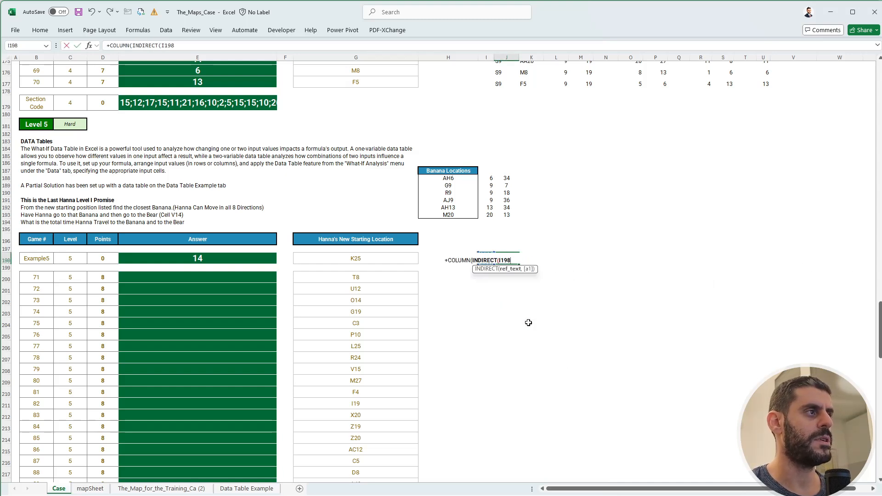
pyautogui.press('Left')
pyautogui.press('Left')
pyautogui.write('))')
pyautogui.press('Return')
# Copy the starting location formulas from I198:J198 to games 71 to 90 in rows 200 to 219.
pyautogui.press('Up')
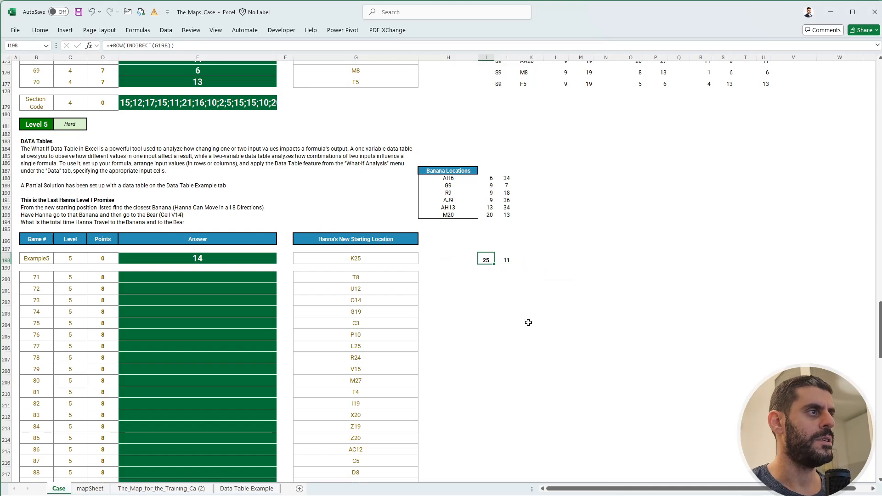
pyautogui.hotkey('shift', 'Right')
pyautogui.hotkey('ctrl', 'c')
pyautogui.press('Down')
pyautogui.press('Down')
pyautogui.hotkey('shift', 'Down')
pyautogui.hotkey('shift', 'Down')
pyautogui.hotkey('shift', 'Down')
pyautogui.hotkey('shift', 'Down')
pyautogui.hotkey('shift', 'Down')
pyautogui.hotkey('shift', 'Down')
pyautogui.hotkey('shift', 'Down')
pyautogui.hotkey('shift', 'Down')
pyautogui.hotkey('shift', 'Down')
pyautogui.hotkey('shift', 'Down')
pyautogui.hotkey('shift', 'Down')
pyautogui.hotkey('shift', 'Down')
pyautogui.hotkey('shift', 'Down')
pyautogui.hotkey('shift', 'Down')
pyautogui.hotkey('shift', 'Down')
pyautogui.hotkey('shift', 'Down')
pyautogui.hotkey('shift', 'Down')
pyautogui.hotkey('shift', 'Down')
pyautogui.hotkey('shift', 'Down')
pyautogui.hotkey('shift', 'Down')
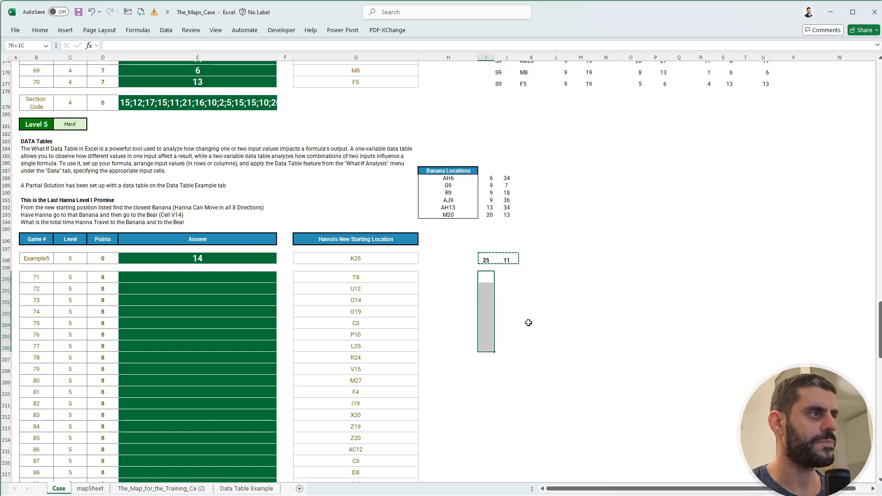
pyautogui.hotkey('shift', 'Up')
pyautogui.hotkey('shift', 'Up')
pyautogui.hotkey('shift', 'Up')
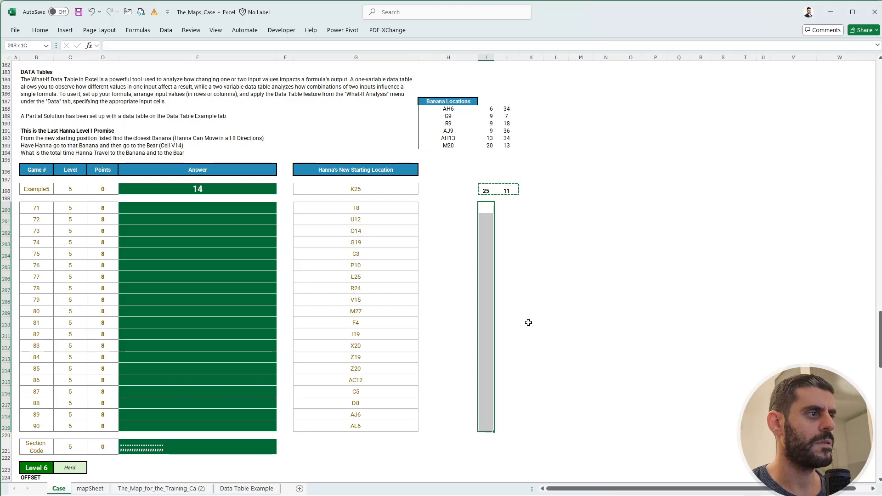
pyautogui.hotkey('ctrl', 'v')
pyautogui.press('Escape')
pyautogui.press('Up')
pyautogui.press('Up')
pyautogui.scroll(4, 529, 322)
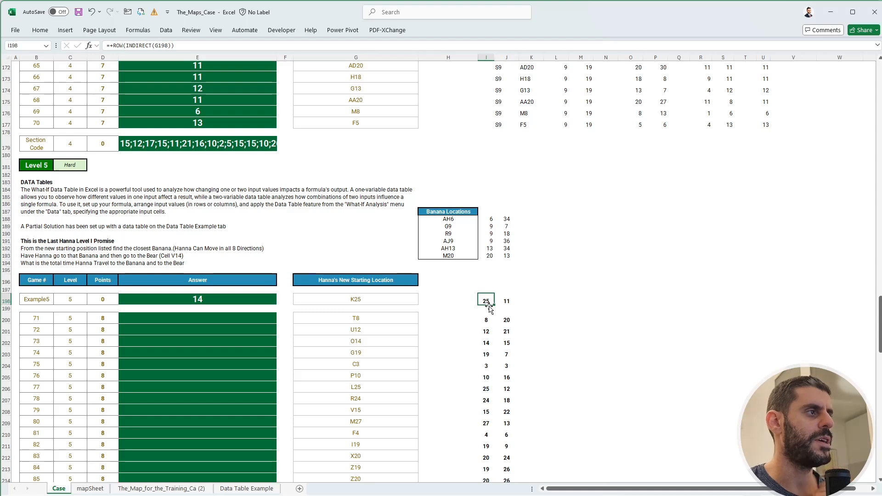
pyautogui.click(575, 299)
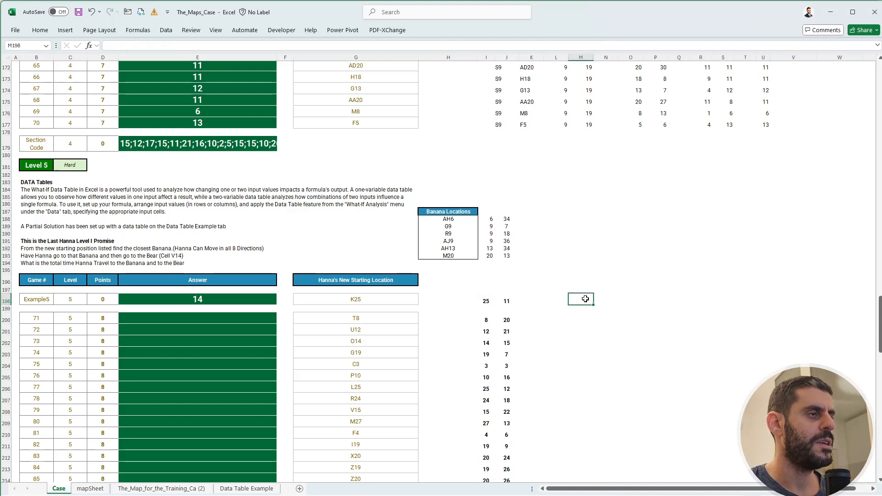
pyautogui.click(487, 300)
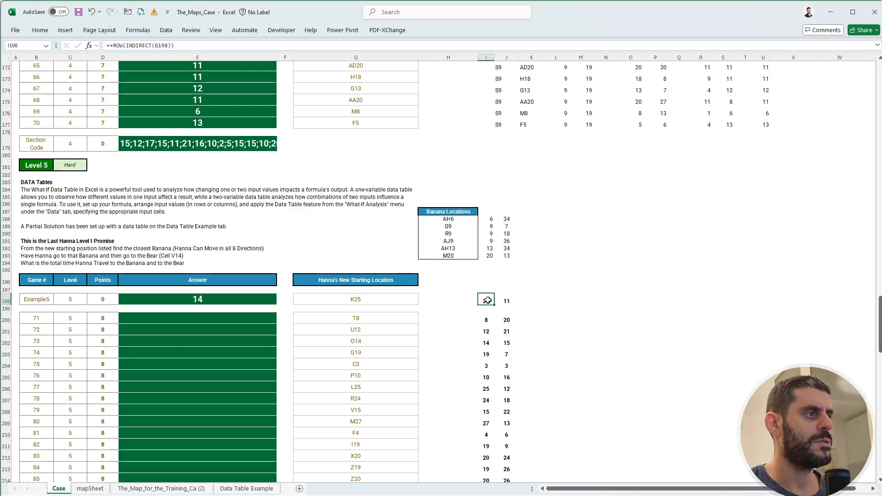
# Clear the starting location row and column formulas from I198:J219.
pyautogui.moveTo(487, 300); pyautogui.dragTo(506, 370)
pyautogui.hotkey('ctrl', 'shift', 'Down')
pyautogui.press('Delete')
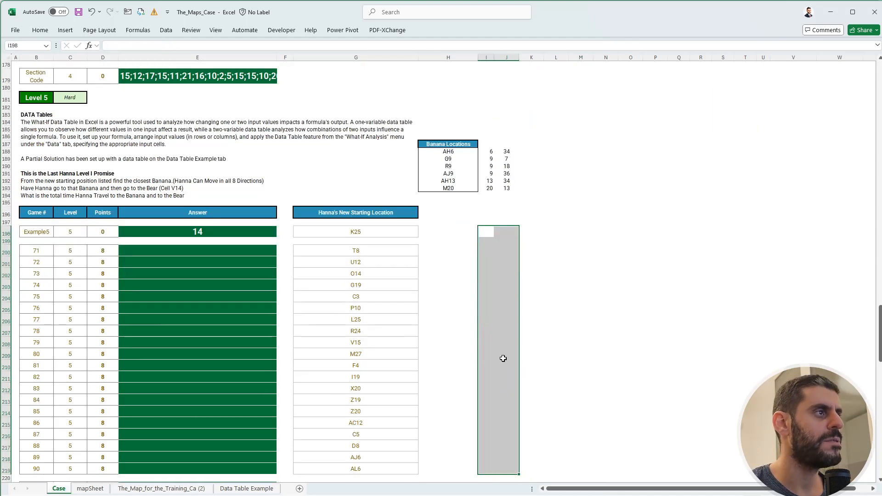
# Enter Example5 in M198 as the input game for the Level 5 data table model.
pyautogui.click(586, 230)
pyautogui.write('E')
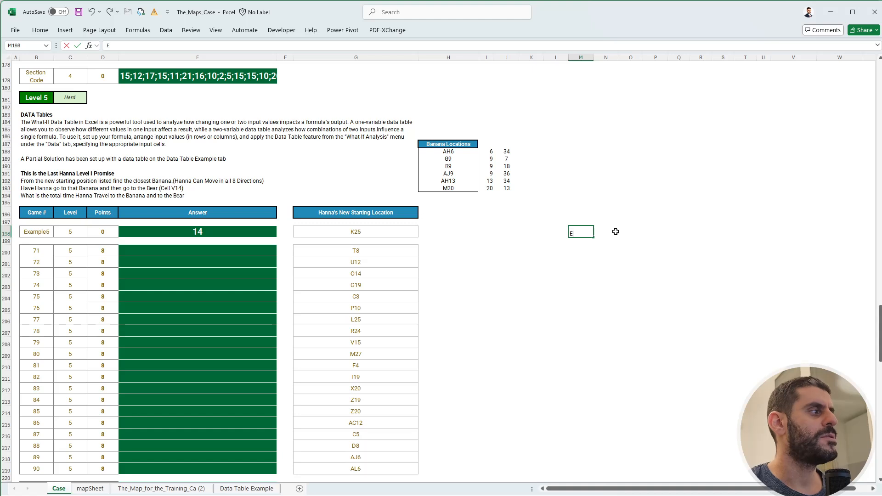
pyautogui.write('xample5')
pyautogui.click(616, 232)
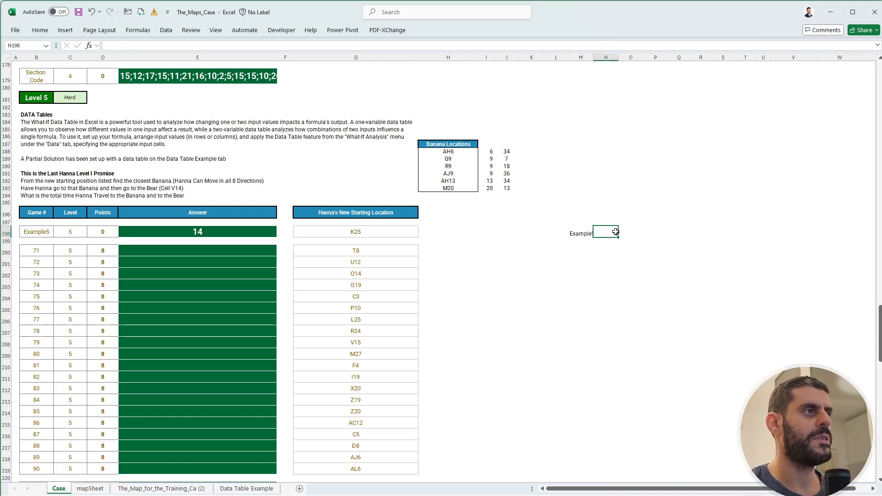
# In O198, enter an XLOOKUP of M198 in the game numbers B198:B219 that returns the starting location from G198:G219.
pyautogui.press('Right')
pyautogui.write('+XLOOKUP(')
pyautogui.press('Left')
pyautogui.press('Left')
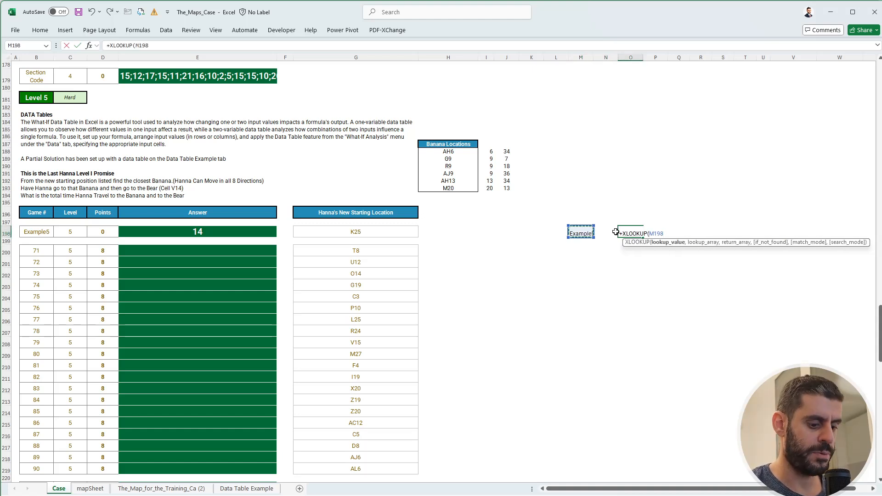
pyautogui.write(',')
pyautogui.hotkey('ctrl', 'Left')
pyautogui.hotkey('ctrl', 'Left')
pyautogui.hotkey('ctrl', 'Left')
pyautogui.hotkey('ctrl', 'Left')
pyautogui.hotkey('ctrl', 'Left')
pyautogui.press('Right')
pyautogui.hotkey('ctrl', 'shift', 'Down')
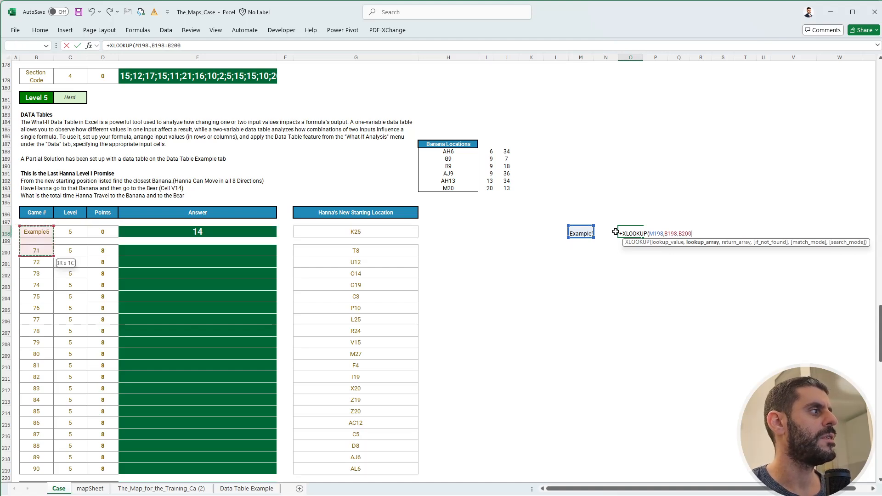
pyautogui.hotkey('ctrl', 'shift', 'Down')
pyautogui.write(',')
pyautogui.press('Left')
pyautogui.press('Left')
pyautogui.press('Left')
pyautogui.press('Left')
pyautogui.press('Left')
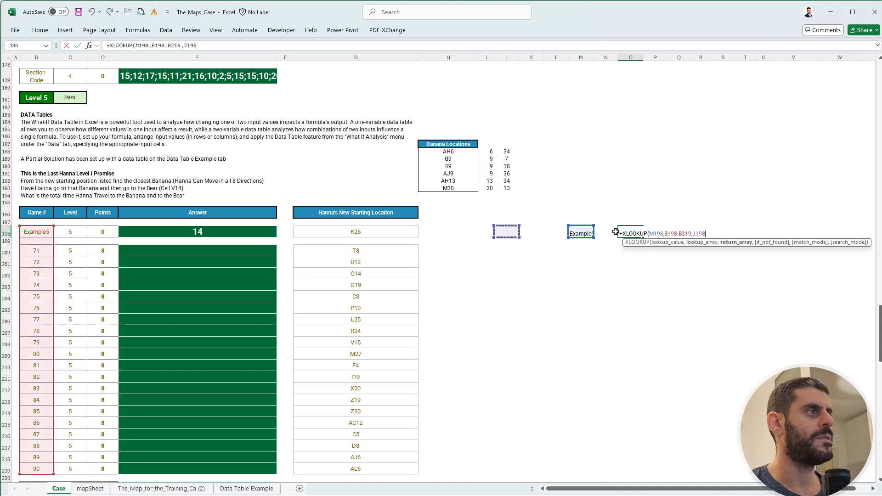
pyautogui.press('Left')
pyautogui.press('Left')
pyautogui.press('Left')
pyautogui.hotkey('ctrl', 'shift', 'Down')
pyautogui.hotkey('ctrl', 'shift', 'Down')
pyautogui.hotkey('ctrl', 'shift', 'Down')
pyautogui.hotkey('ctrl', 'shift', 'Up')
pyautogui.hotkey('ctrl', 'shift', 'Up')
pyautogui.hotkey('ctrl', 'shift', 'Up')
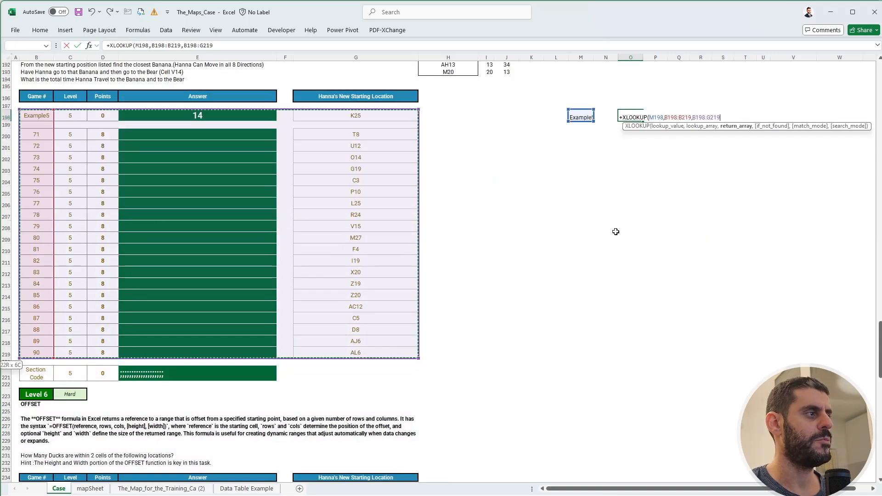
pyautogui.hotkey('shift', 'Right')
pyautogui.hotkey('shift', 'Right')
pyautogui.hotkey('shift', 'Right')
pyautogui.hotkey('shift', 'Right')
pyautogui.hotkey('shift', 'Right')
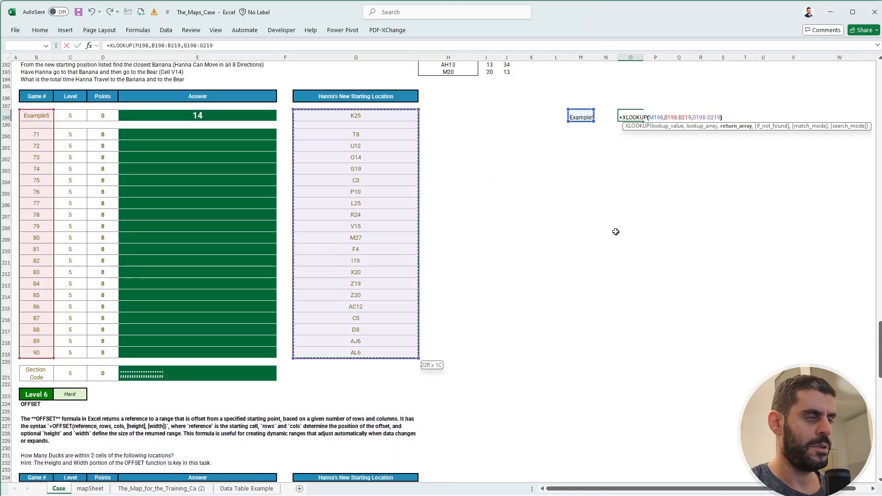
pyautogui.press('Return')
pyautogui.press('Up')
pyautogui.press('Up')
# In P198, enter a ROW(INDIRECT(O198)) formula for the row of the looked-up starting location.
pyautogui.scroll(6, 616, 232)
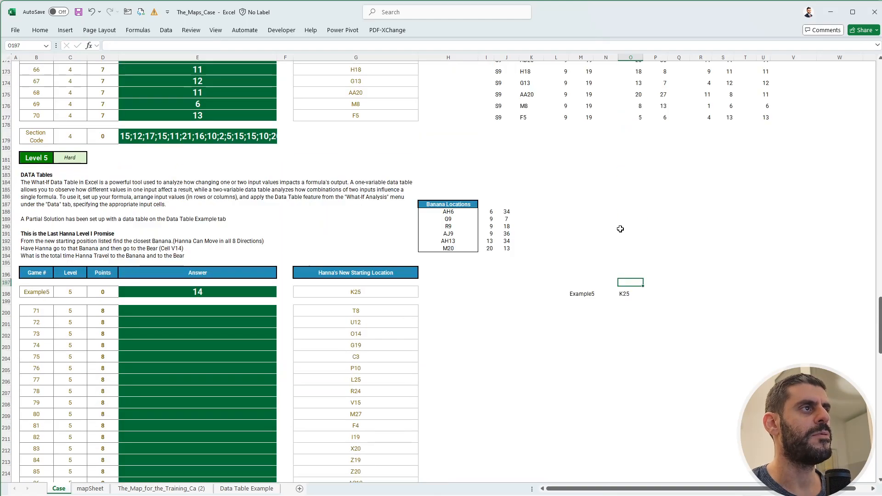
pyautogui.click(654, 294)
pyautogui.write('+ro')
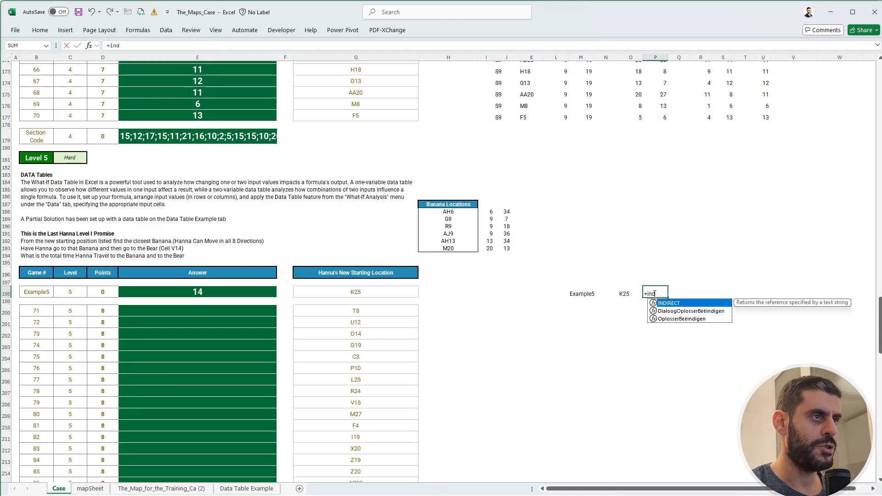
pyautogui.write('w(')
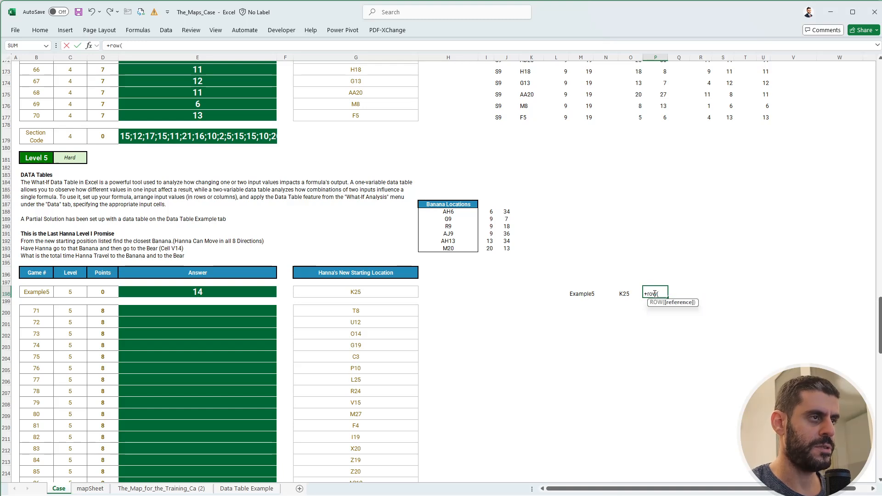
pyautogui.write('INDIRECT(O198))')
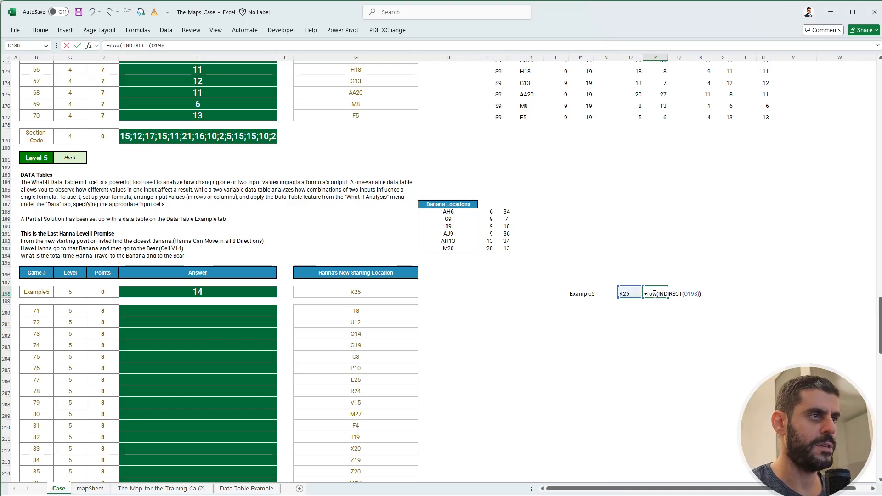
pyautogui.press('Tab')
# In Q198, enter a COLUMN(INDIRECT(O198)) formula for the column of the looked-up starting location.
pyautogui.write('+COLUMN(INDIRECT(')
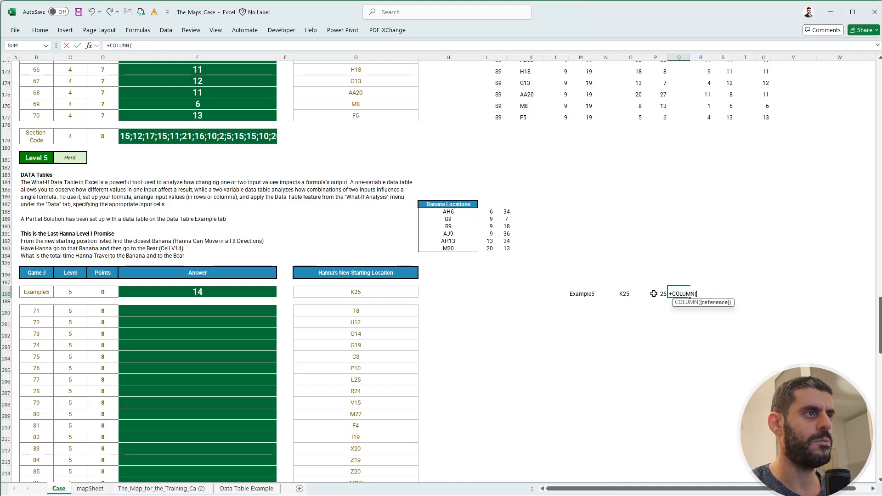
pyautogui.click(654, 293)
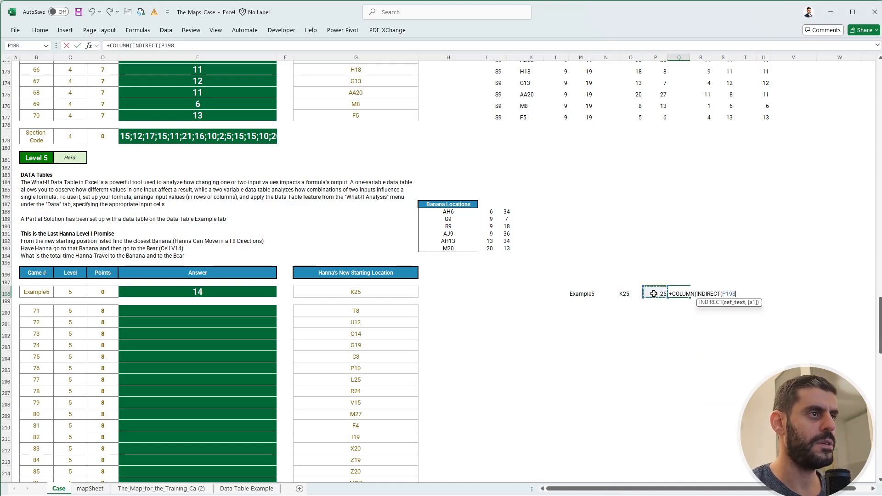
pyautogui.write('))')
pyautogui.press('Tab')
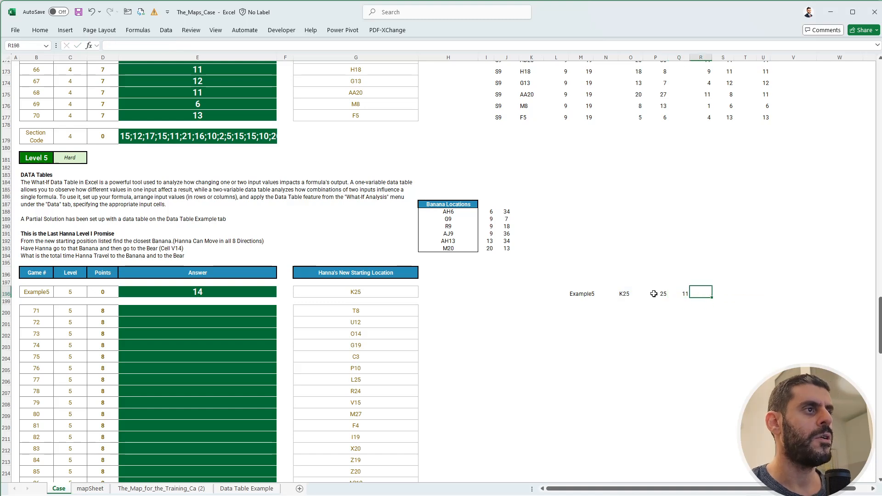
pyautogui.click(665, 283)
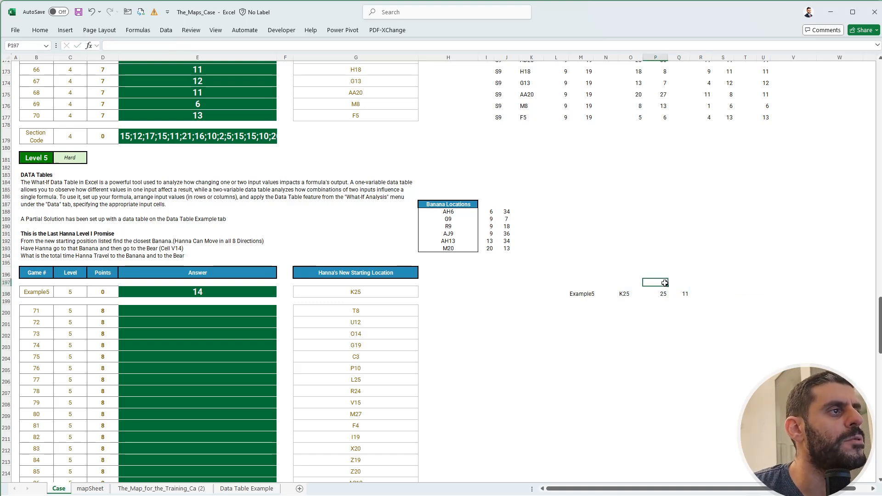
pyautogui.click(665, 293)
pyautogui.moveTo(662, 287); pyautogui.dragTo(661, 296)
pyautogui.click(701, 293)
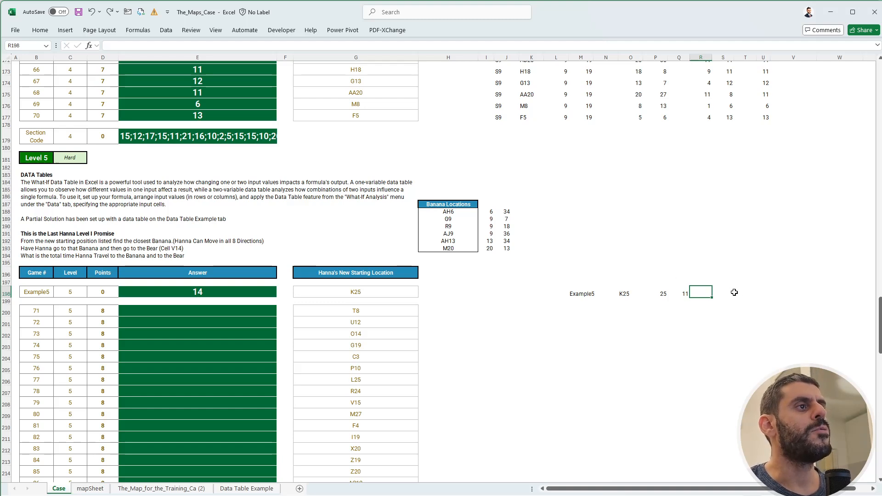
pyautogui.click(725, 294)
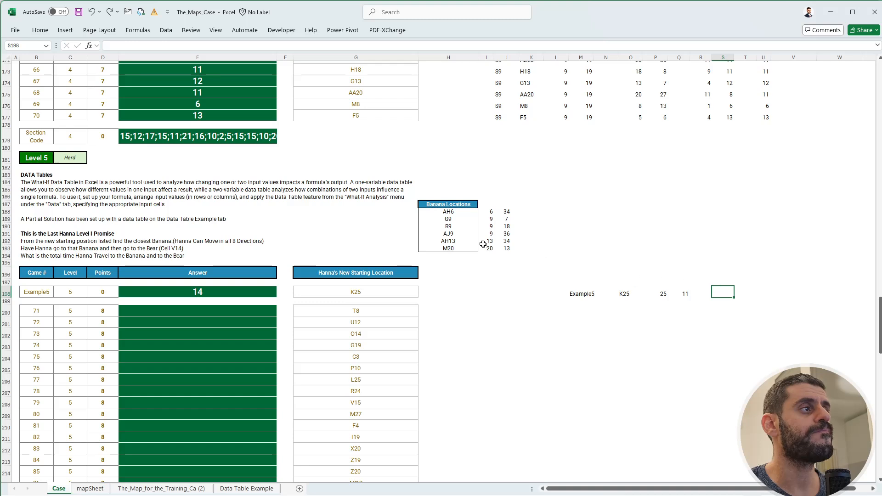
pyautogui.press('Left')
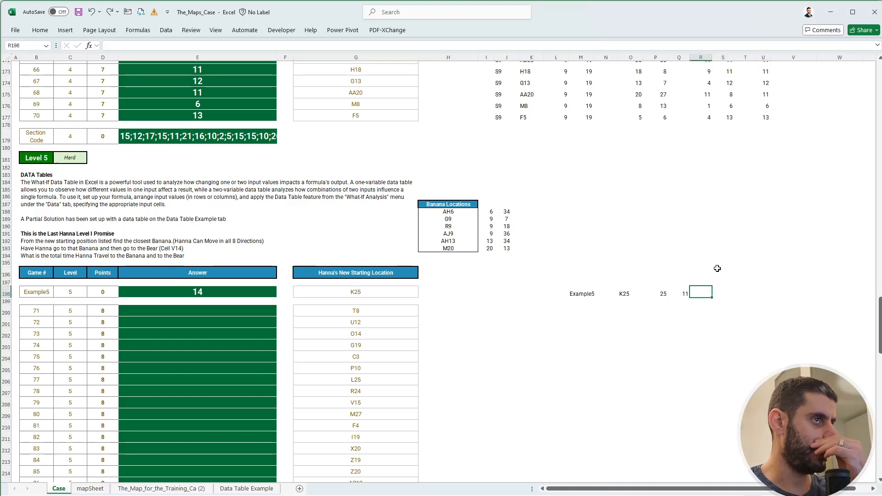
# In R195, enter a TRANSPOSE(H188:J193) formula to lay out the banana locations with their rows and columns horizontally.
pyautogui.press('Up')
pyautogui.press('Up')
pyautogui.press('Up')
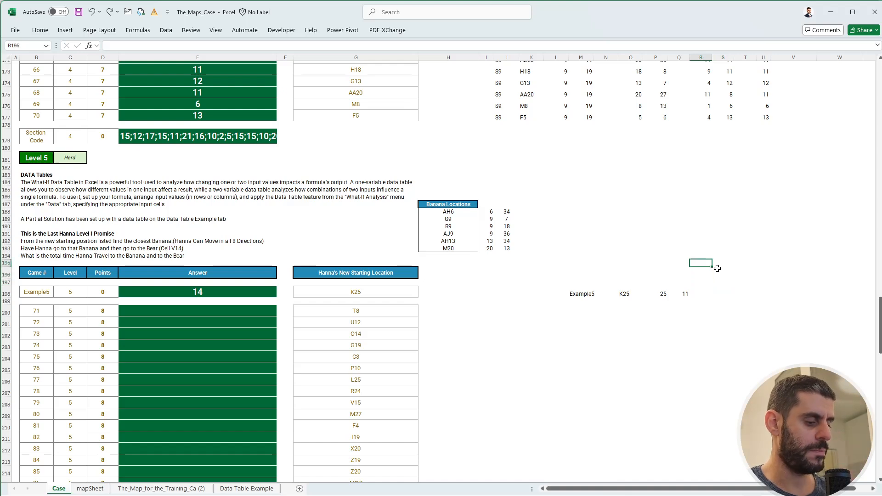
pyautogui.write('+tr')
pyautogui.press('Tab')
pyautogui.hotkey('ctrl', 'Left')
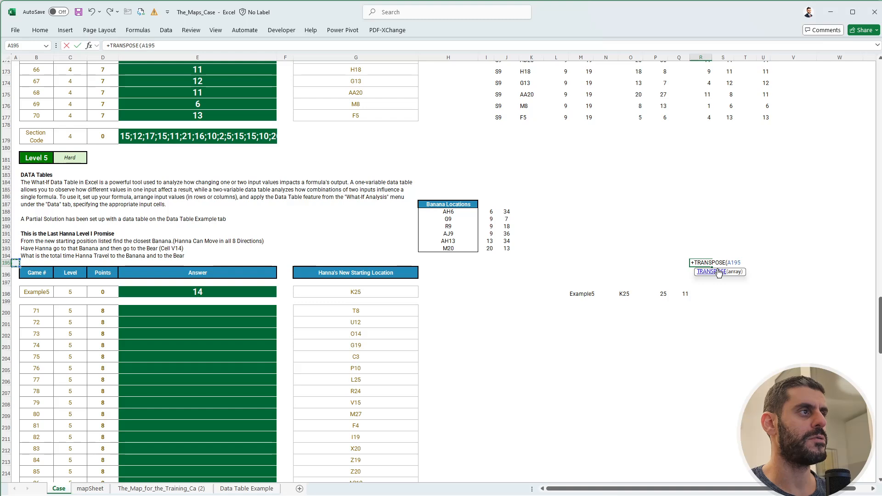
pyautogui.press('Up')
pyautogui.press('Right')
pyautogui.press('Right')
pyautogui.press('Up')
pyautogui.press('Up')
pyautogui.press('Right')
pyautogui.hotkey('ctrl', 'Right')
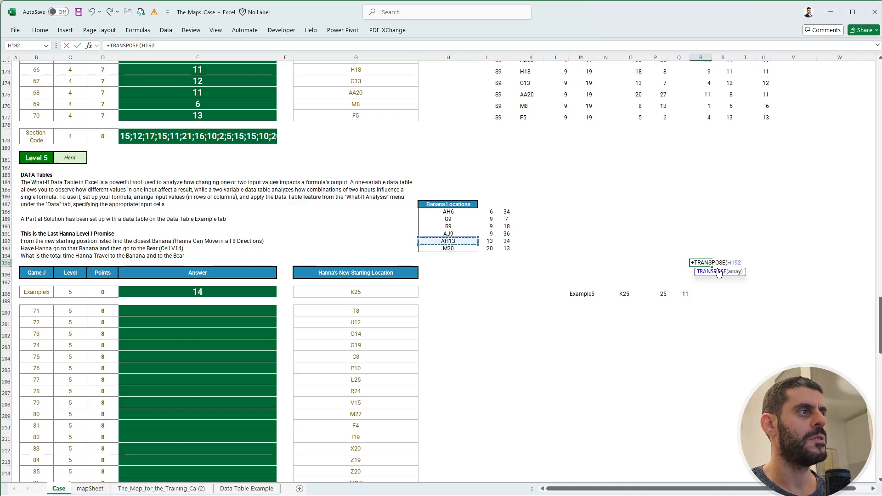
pyautogui.hotkey('ctrl', 'Up')
pyautogui.press('Down')
pyautogui.hotkey('ctrl', 'shift', 'Down')
pyautogui.hotkey('ctrl', 'shift', 'Right')
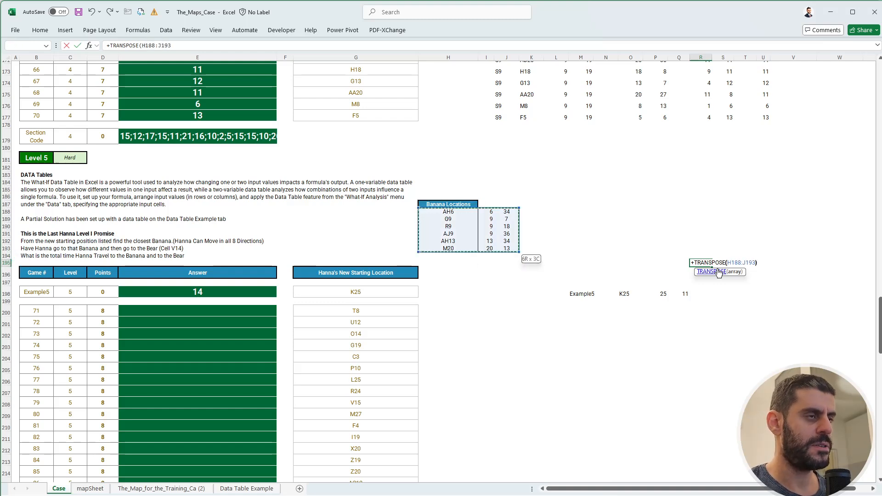
pyautogui.press('Return')
pyautogui.press('Up')
pyautogui.press('Right')
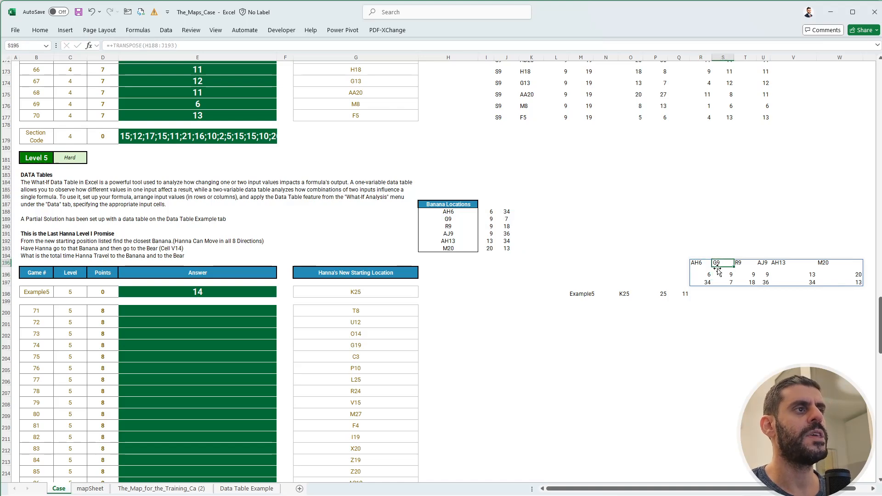
pyautogui.press('Right')
pyautogui.press('Right')
pyautogui.press('Right')
pyautogui.press('Right')
pyautogui.press('Left')
pyautogui.press('Left')
pyautogui.press('Left')
pyautogui.press('Left')
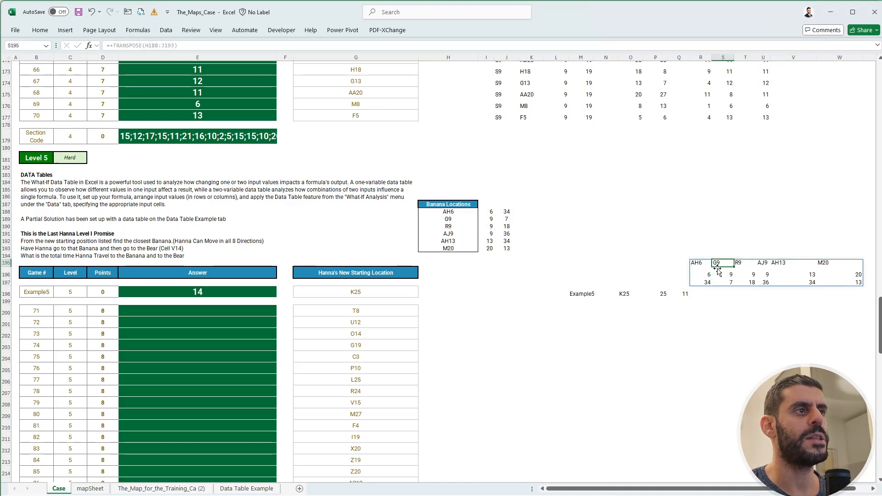
# In R198, begin a MAX formula whose first argument is the absolute difference between P198 and the banana rows R196:W196.
pyautogui.press('Left')
pyautogui.press('Down')
pyautogui.press('Down')
pyautogui.press('Down')
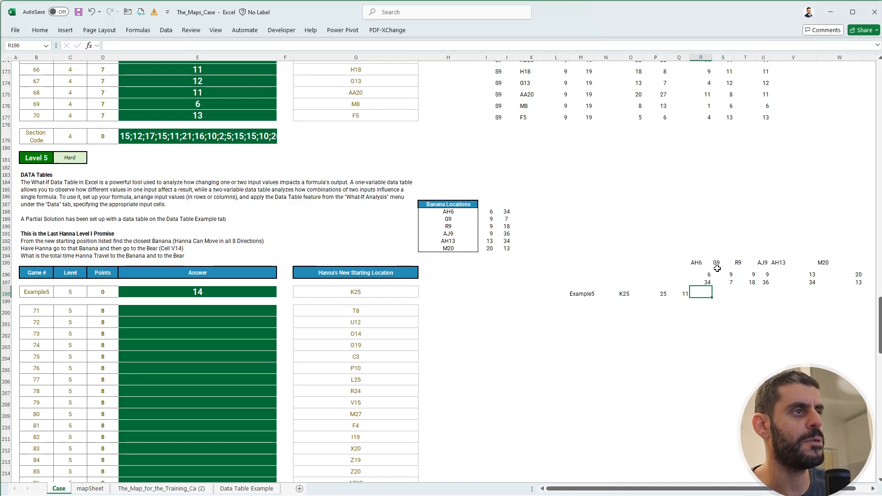
pyautogui.write('+ma')
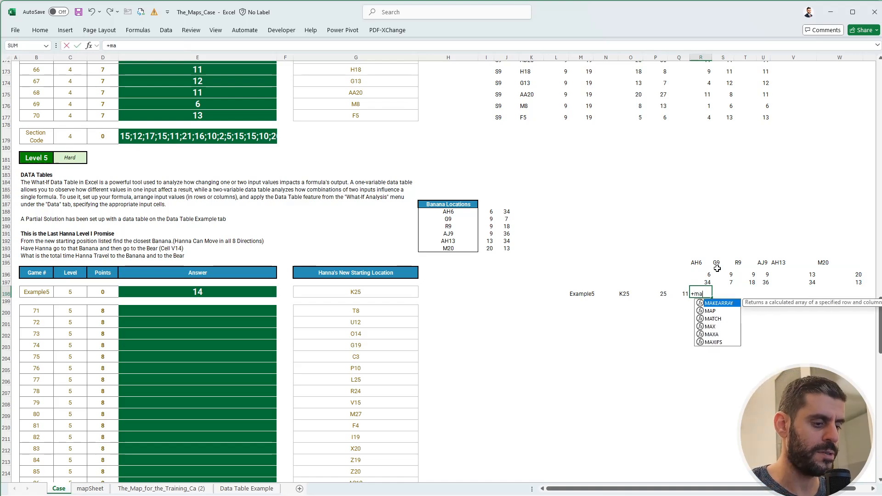
pyautogui.write('x(abs(')
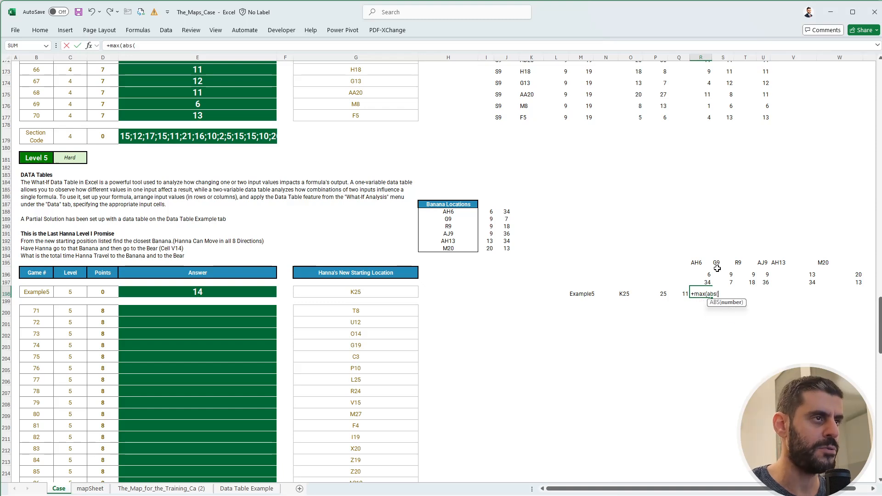
pyautogui.press('Left')
pyautogui.press('Left')
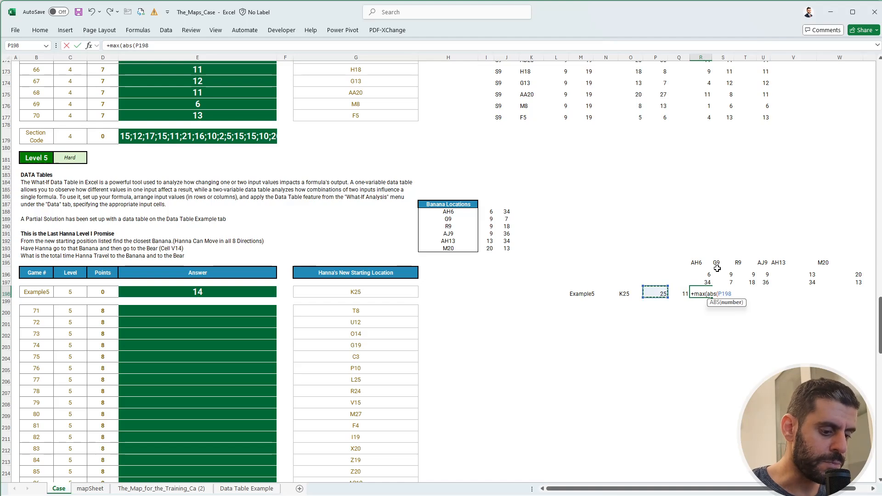
pyautogui.write('-')
pyautogui.press('Up')
pyautogui.press('Up')
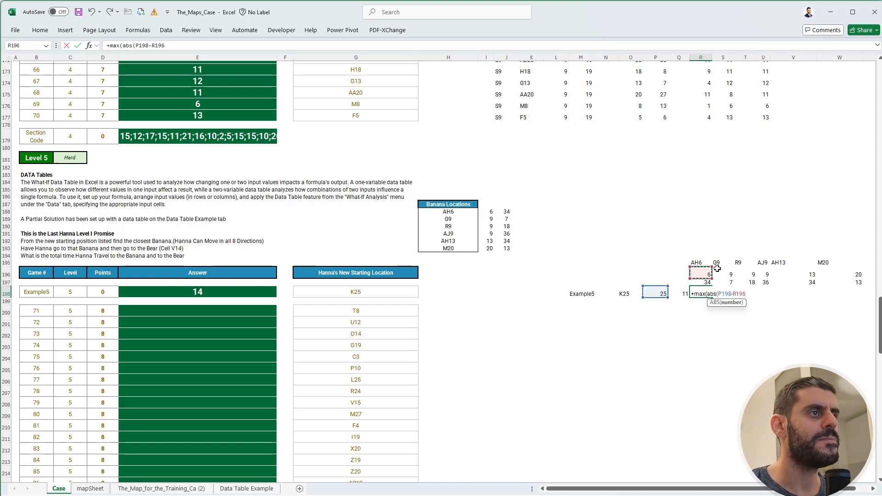
pyautogui.hotkey('shift', 'Right')
pyautogui.hotkey('shift', 'Right')
pyautogui.hotkey('shift', 'Right')
pyautogui.hotkey('shift', 'Right')
pyautogui.hotkey('shift', 'Right')
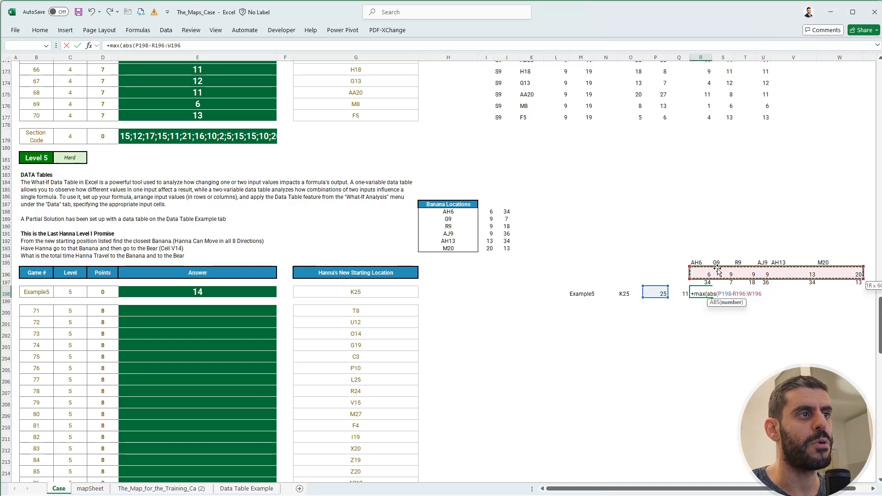
pyautogui.write(')')
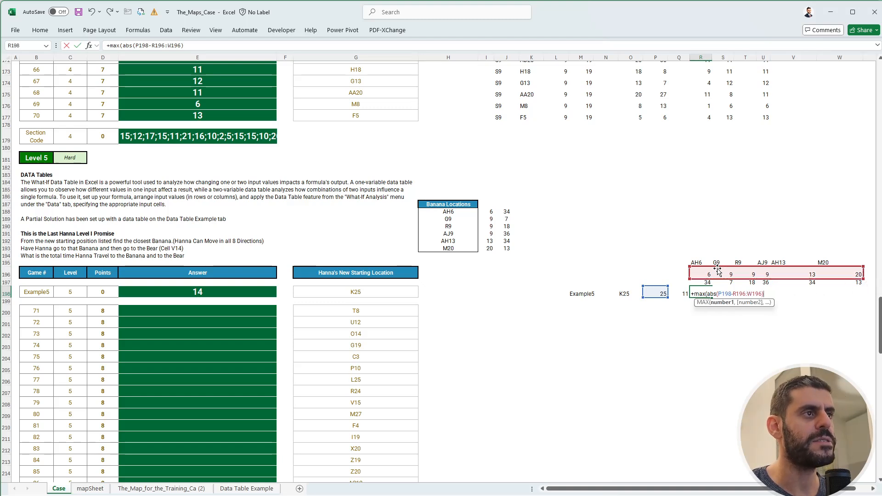
pyautogui.write(',')
pyautogui.write('abs(')
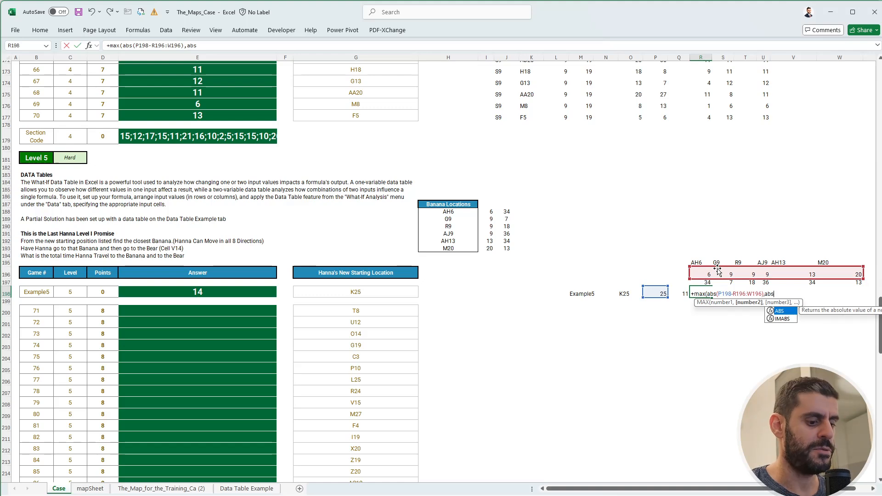
# Complete the MAX formula in R198 with the absolute difference between Q198 and the banana columns R197:W197.
pyautogui.press('Left')
pyautogui.write('-')
pyautogui.press('Up')
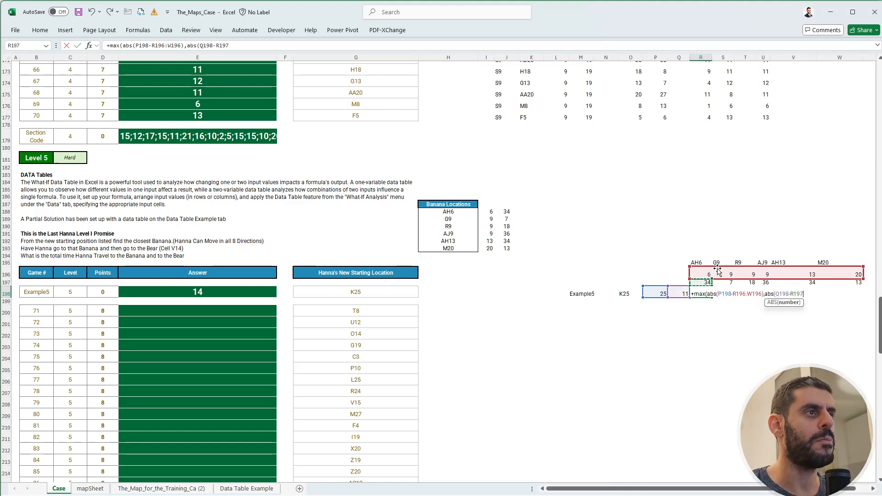
pyautogui.hotkey('ctrl', 'shift', 'Right')
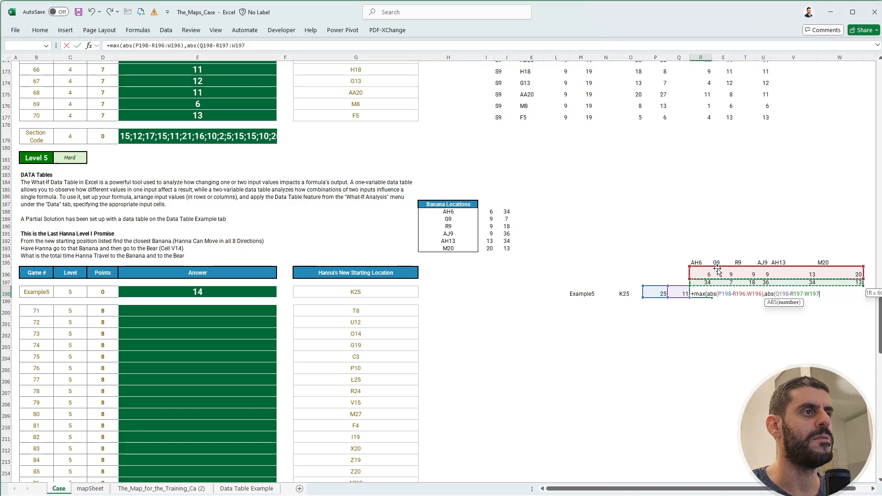
pyautogui.write('))')
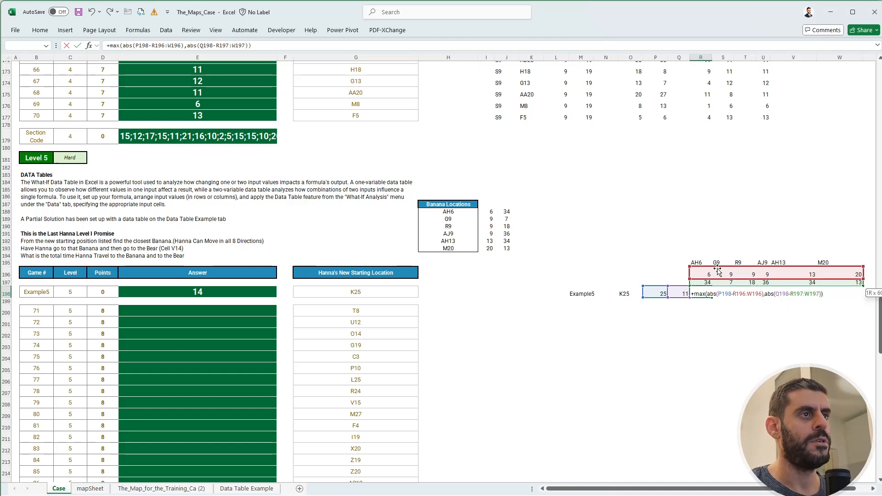
pyautogui.hotkey('ctrl', 'Return')
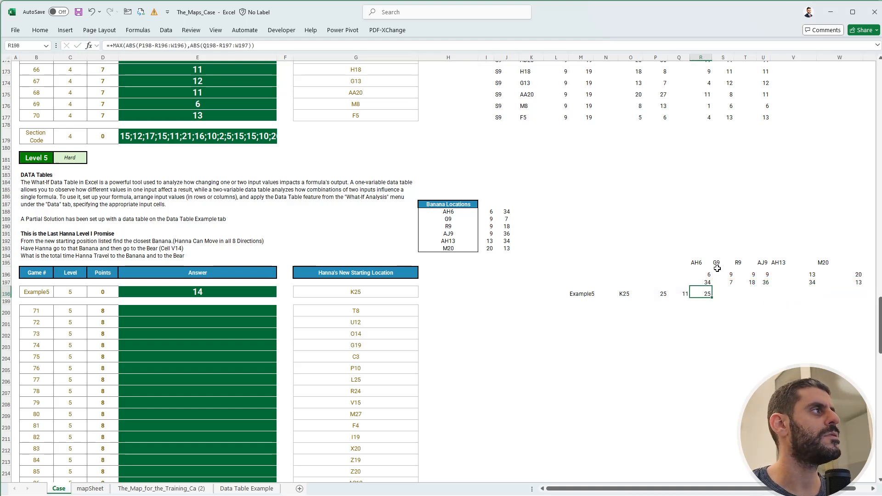
# In the R198 formula, reduce the ranges R196:W196 and R197:W197 to the single cells R196 and R197.
pyautogui.click(152, 45)
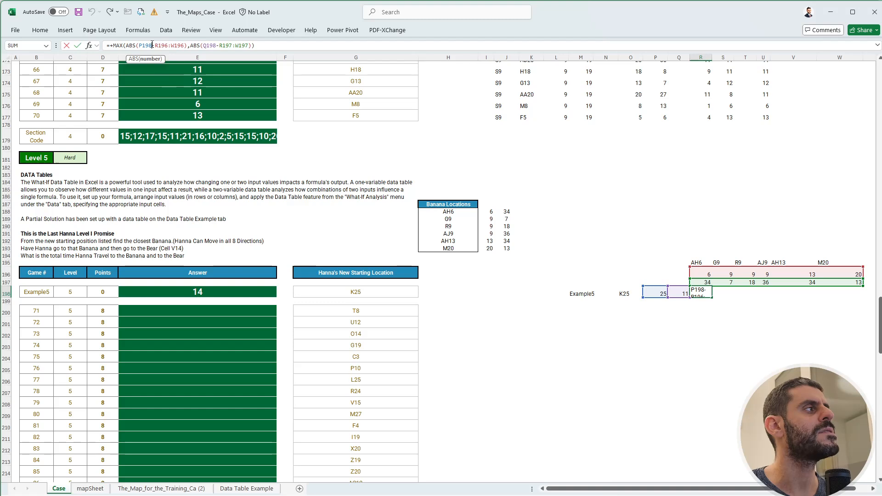
pyautogui.moveTo(185, 46); pyautogui.dragTo(168, 46)
pyautogui.press('BackSpace')
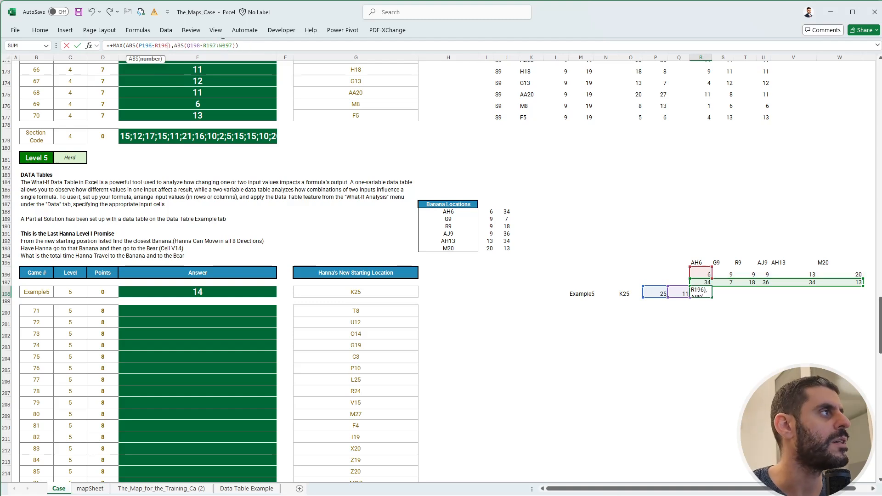
pyautogui.moveTo(233, 46); pyautogui.dragTo(221, 46)
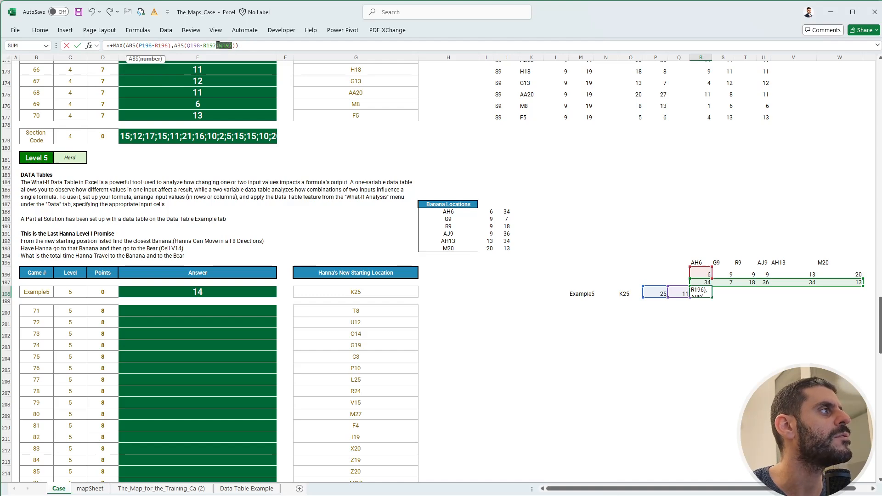
pyautogui.press('BackSpace')
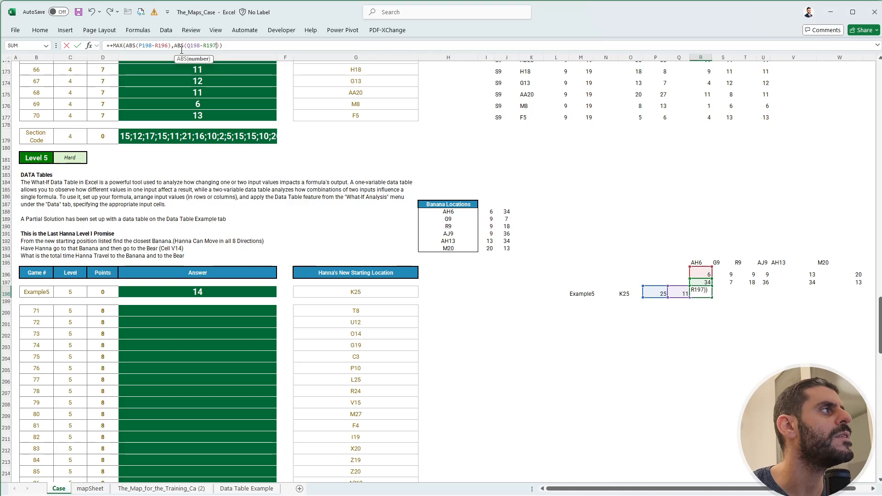
# Lock the columns of the starting-position references in the R198 formula as $P198 and $Q198.
pyautogui.click(140, 46)
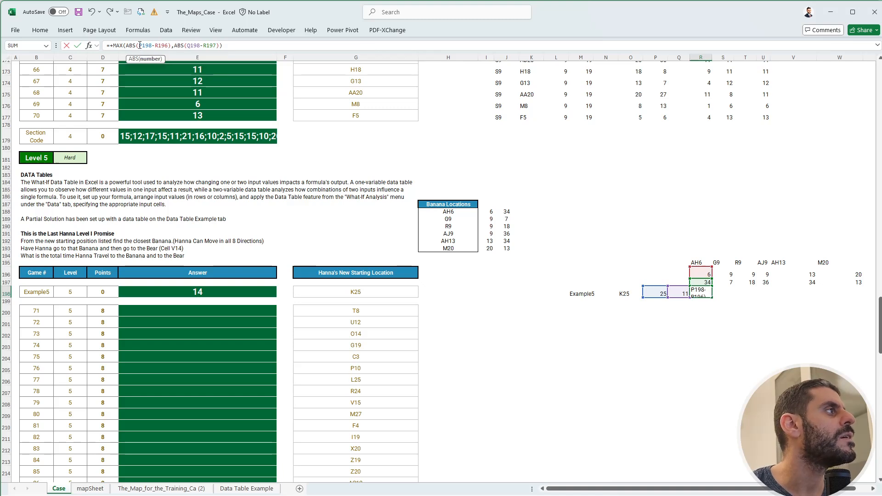
pyautogui.write('$')
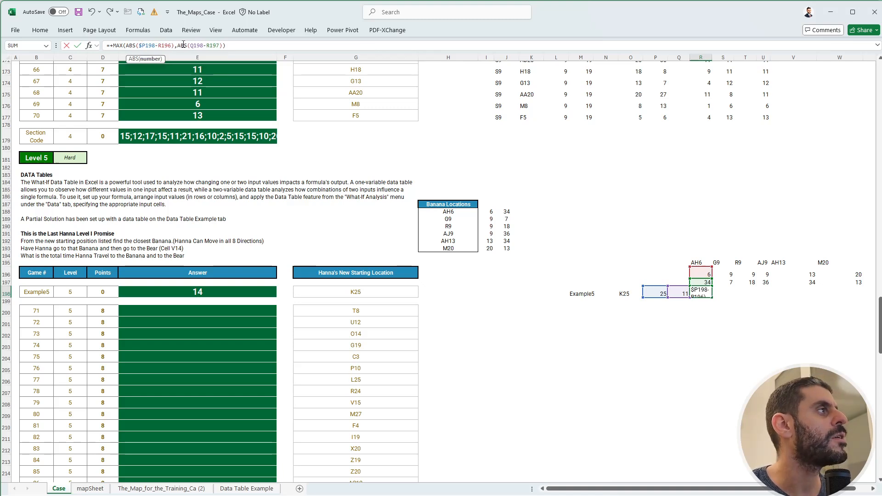
pyautogui.click(189, 46)
pyautogui.write('$')
pyautogui.press('Return')
pyautogui.press('Up')
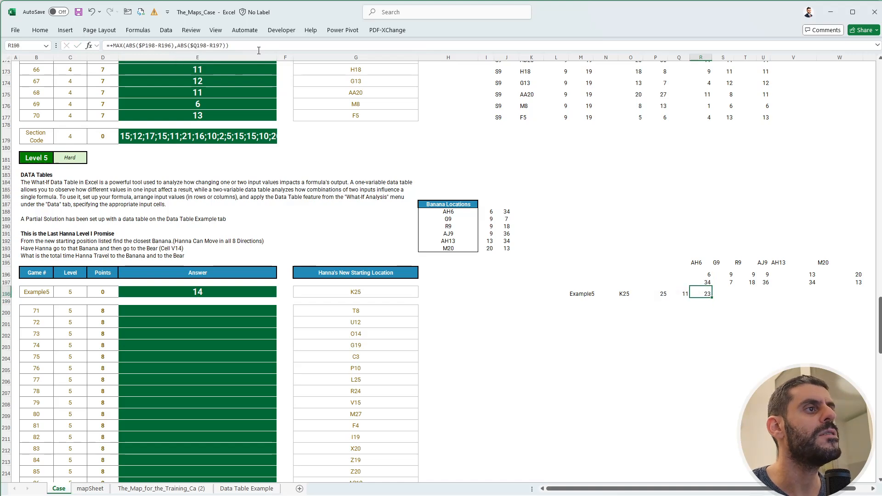
# Copy the distance formula from R198 across S198:W198 for the remaining bananas.
pyautogui.hotkey('ctrl', 'c')
pyautogui.press('Right')
pyautogui.hotkey('shift', 'Right')
pyautogui.hotkey('shift', 'Right')
pyautogui.hotkey('shift', 'Right')
pyautogui.hotkey('shift', 'Right')
pyautogui.hotkey('ctrl', 'v')
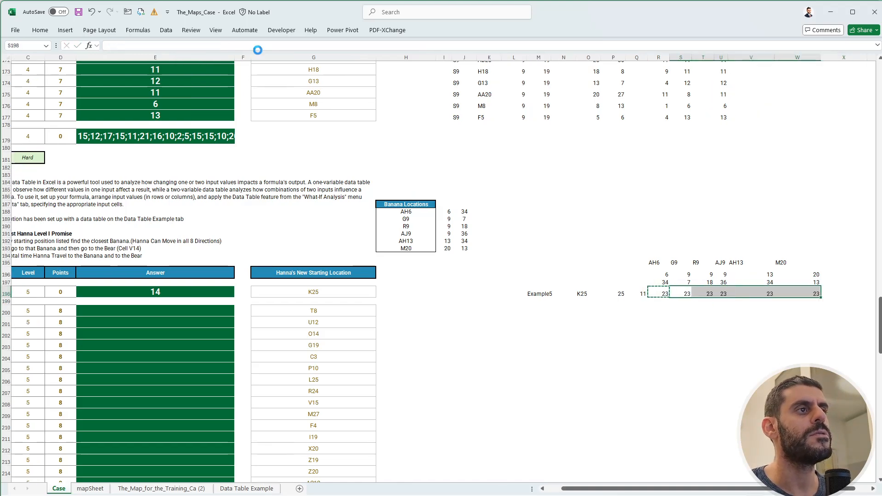
pyautogui.press('Escape')
# Check the distance formulas in R198:W198 against the banana locations in row 195 and the starting location in O198.
pyautogui.press('Left')
pyautogui.press('Right')
pyautogui.press('Left')
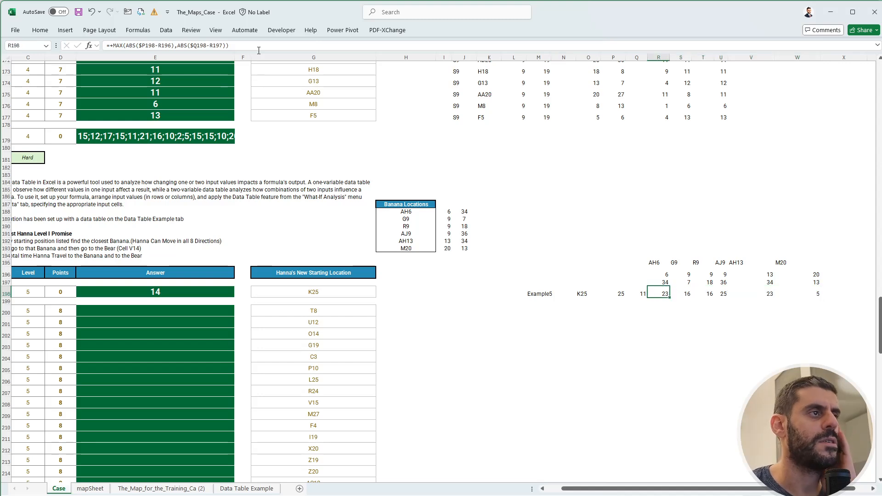
pyautogui.press('Right')
pyautogui.press('Right')
pyautogui.press('Right')
pyautogui.press('Right')
pyautogui.press('Right')
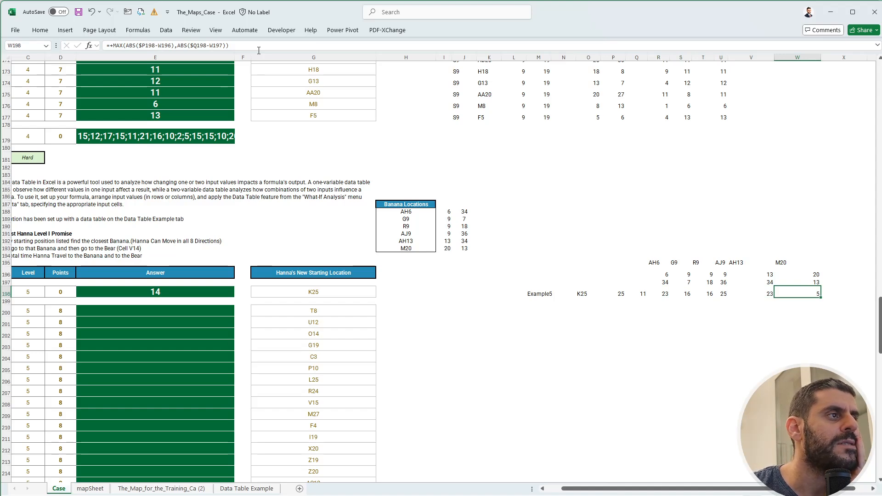
pyautogui.press('Up')
pyautogui.press('Up')
pyautogui.press('Up')
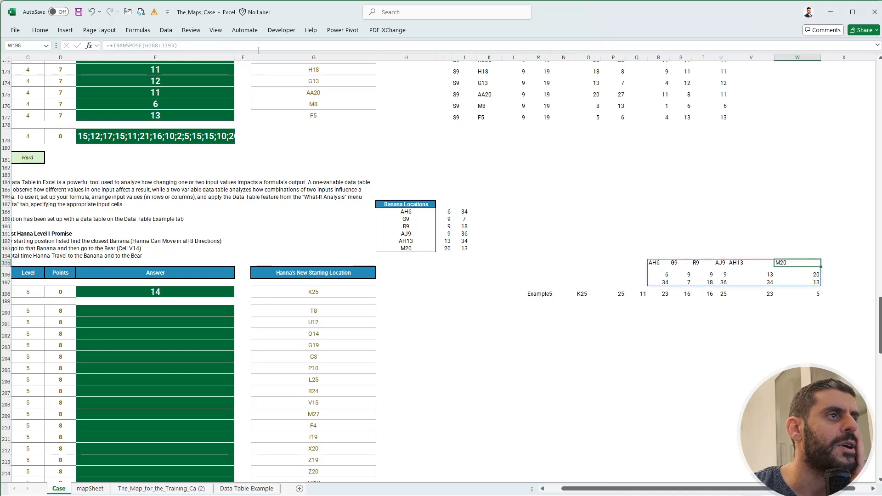
pyautogui.click(582, 292)
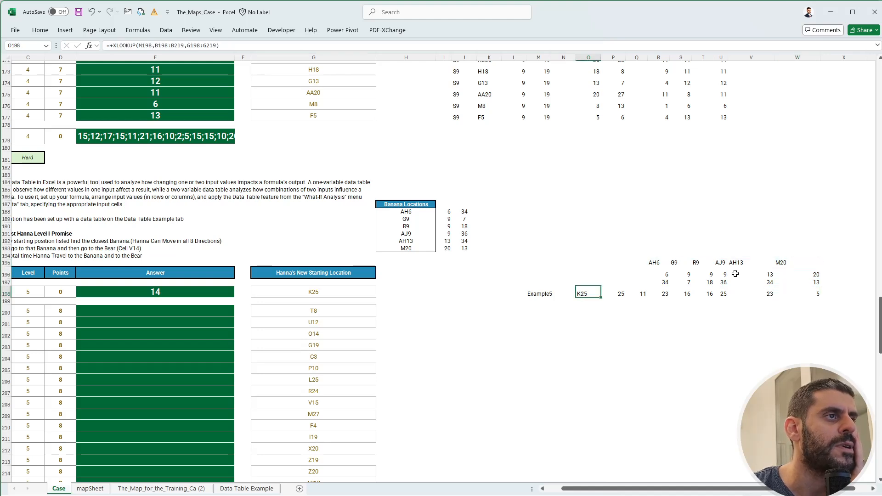
pyautogui.click(786, 264)
pyautogui.click(584, 293)
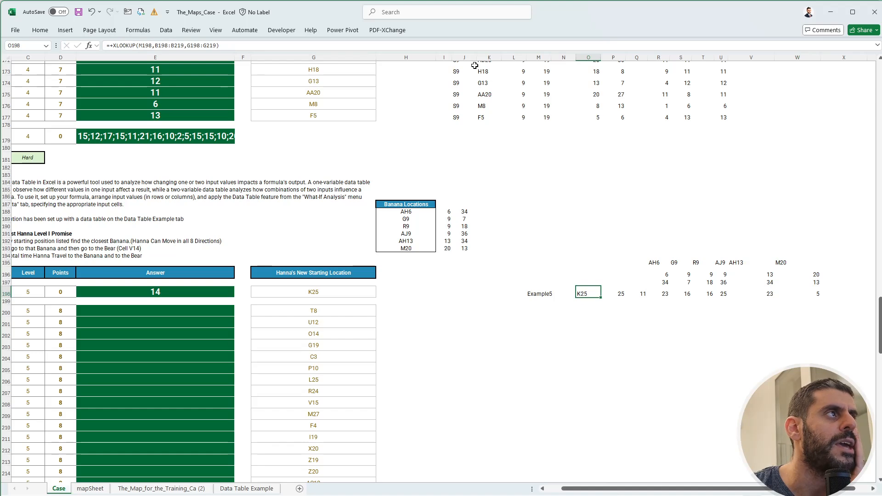
pyautogui.click(819, 294)
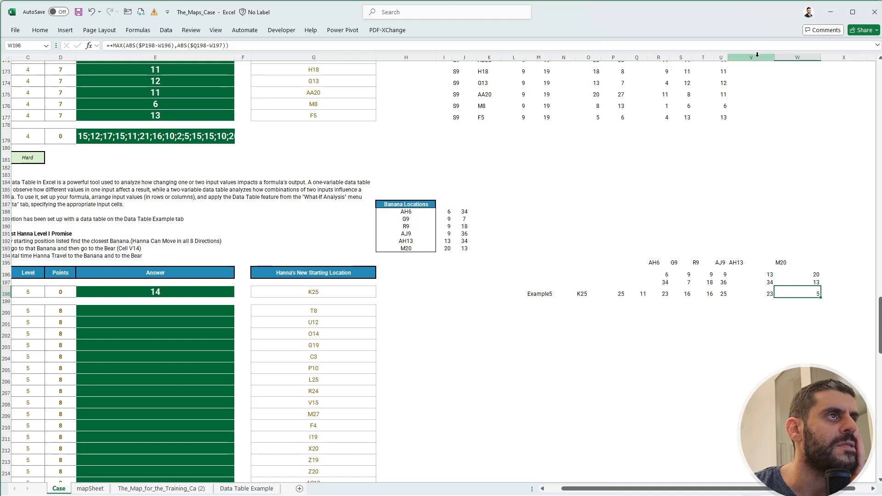
# Narrow columns V and W to fit their contents.
pyautogui.moveTo(758, 56)
pyautogui.mouseDown()
pyautogui.moveTo(809, 57)
pyautogui.moveTo(770, 57)
pyautogui.mouseUp()
pyautogui.click(773, 274)
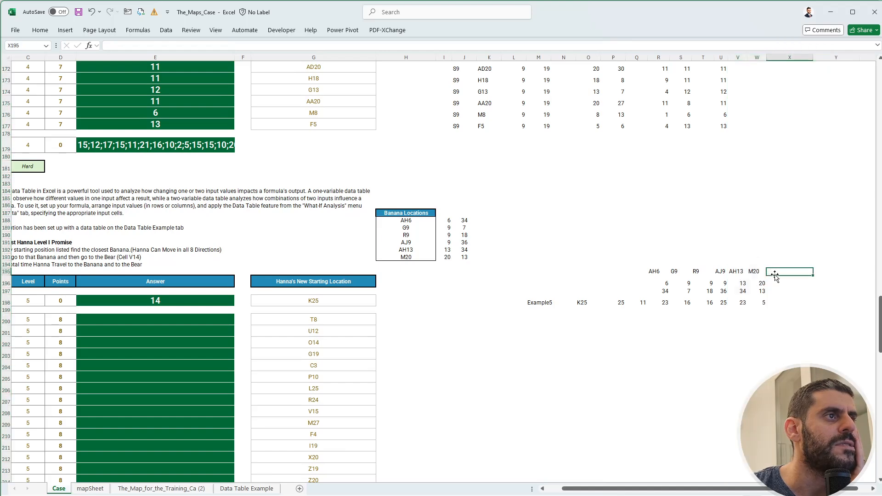
# In Y198, begin an XLOOKUP formula that searches for 0 in the banana distances R198:W198.
pyautogui.click(785, 299)
pyautogui.press('Right')
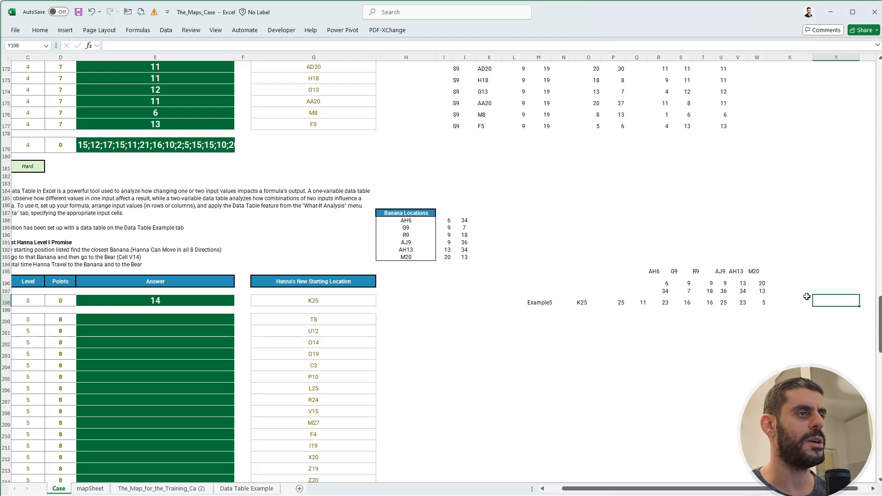
pyautogui.write('+xlookup')
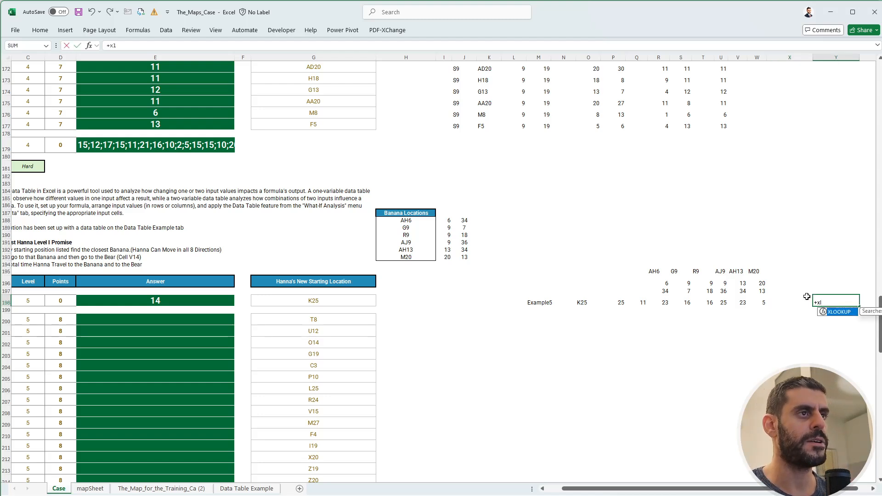
pyautogui.press('Tab')
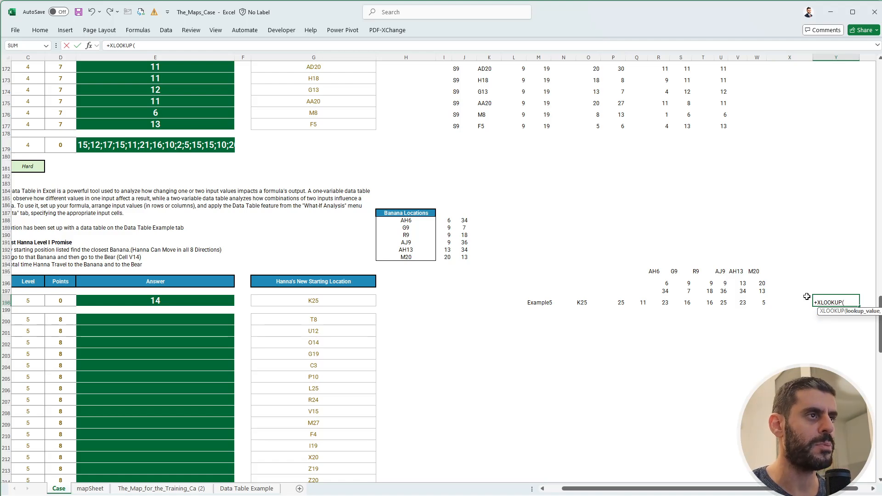
pyautogui.write('0,')
pyautogui.press('Left')
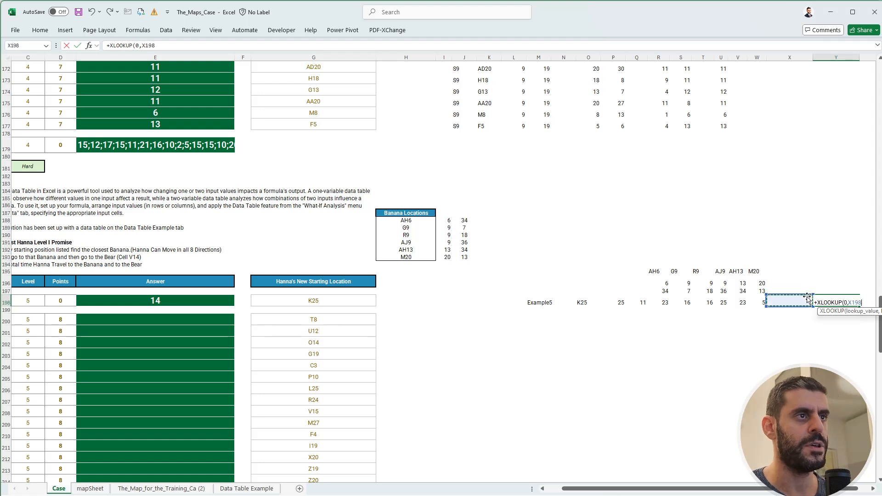
pyautogui.press('Left')
pyautogui.hotkey('shift', 'Left')
pyautogui.hotkey('shift', 'Left')
pyautogui.hotkey('shift', 'Left')
pyautogui.hotkey('shift', 'Left')
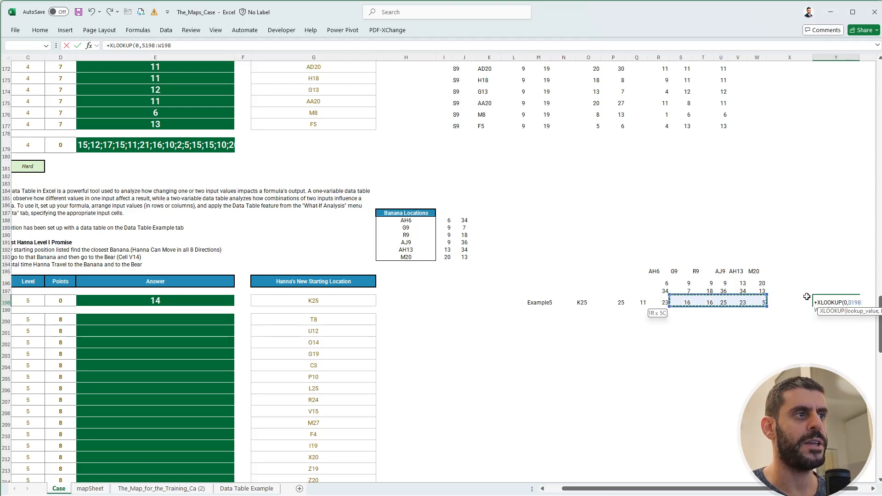
pyautogui.hotkey('shift', 'Left')
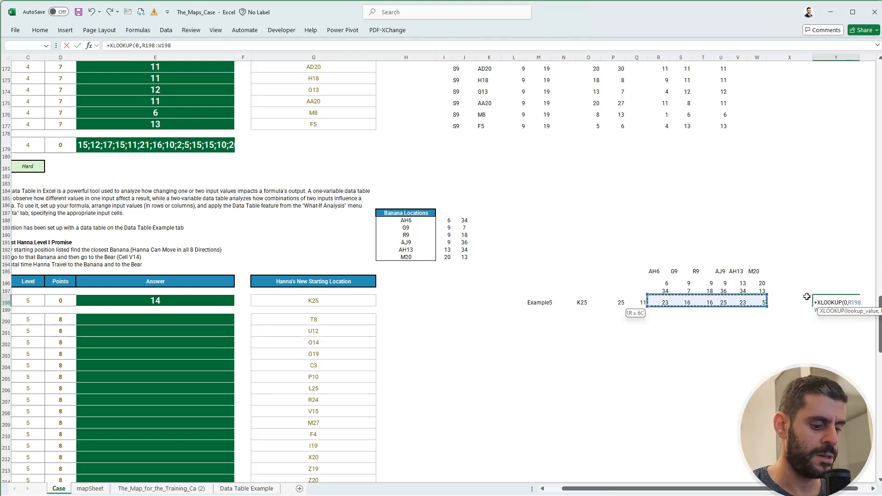
pyautogui.write(',')
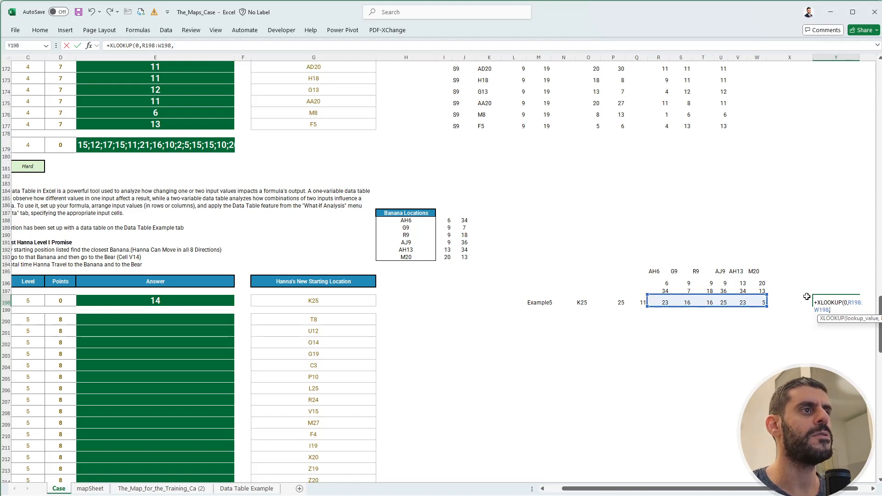
# Complete the XLOOKUP in Y198 with return range R195:W195, an empty not-found argument and match mode 1.
pyautogui.press('Up')
pyautogui.press('Up')
pyautogui.press('Up')
pyautogui.press('Left')
pyautogui.press('Left')
pyautogui.press('Left')
pyautogui.press('Left')
pyautogui.press('Left')
pyautogui.press('Left')
pyautogui.press('Left')
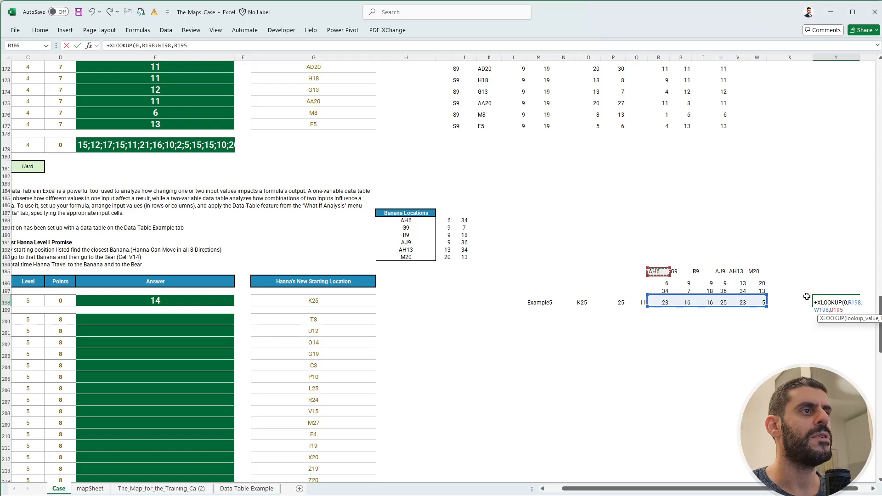
pyautogui.hotkey('shift', 'Right')
pyautogui.hotkey('shift', 'Right')
pyautogui.hotkey('shift', 'Right')
pyautogui.hotkey('shift', 'Right')
pyautogui.hotkey('shift', 'Right')
pyautogui.write(',')
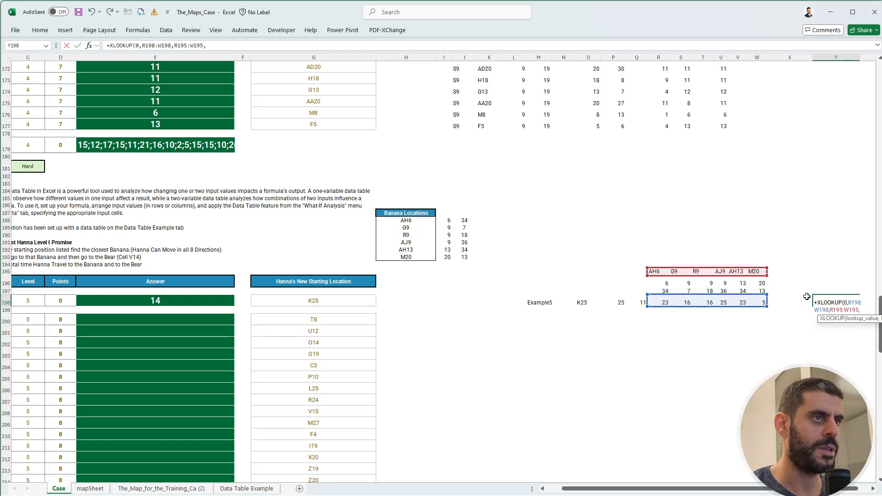
pyautogui.write(',')
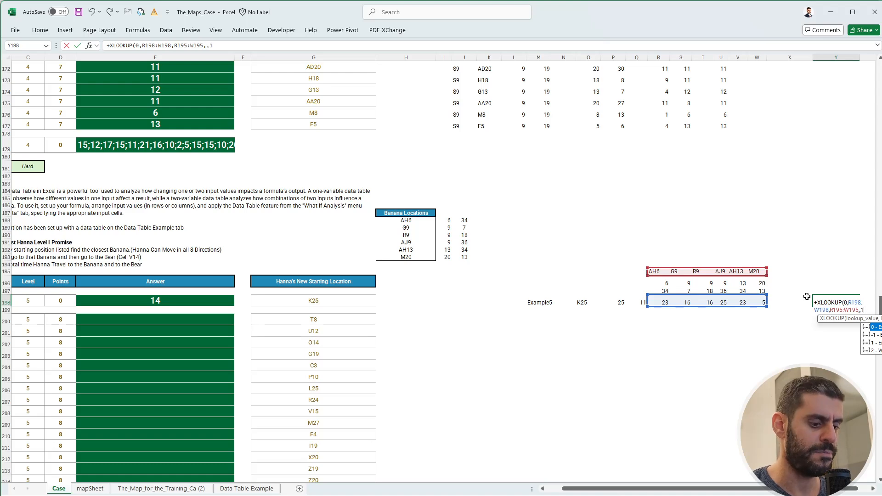
pyautogui.write('1')
pyautogui.press('Return')
pyautogui.press('Up')
pyautogui.press('Right')
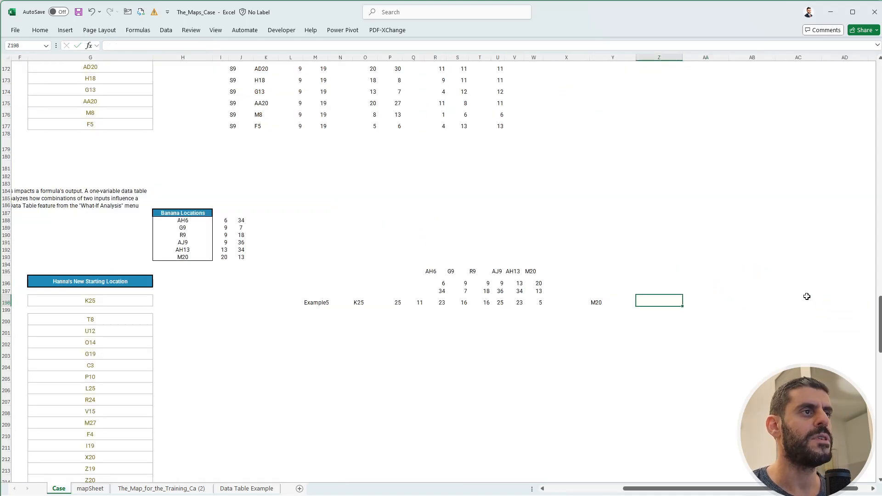
# Check the lookup in Y198 against the banana distances in R198:W198 and the transposed locations in row 195.
pyautogui.press('Left')
pyautogui.press('Left')
pyautogui.press('Left')
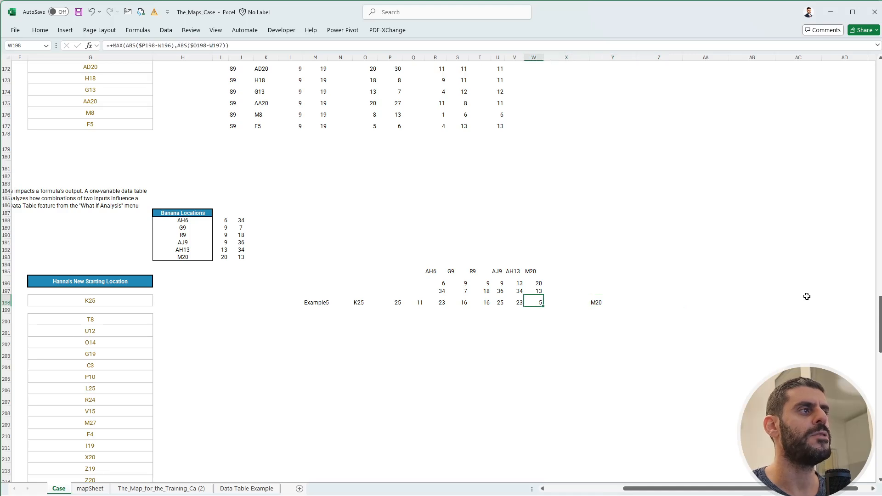
pyautogui.hotkey('shift', 'Left')
pyautogui.hotkey('shift', 'Left')
pyautogui.hotkey('shift', 'Left')
pyautogui.hotkey('shift', 'Left')
pyautogui.hotkey('shift', 'Left')
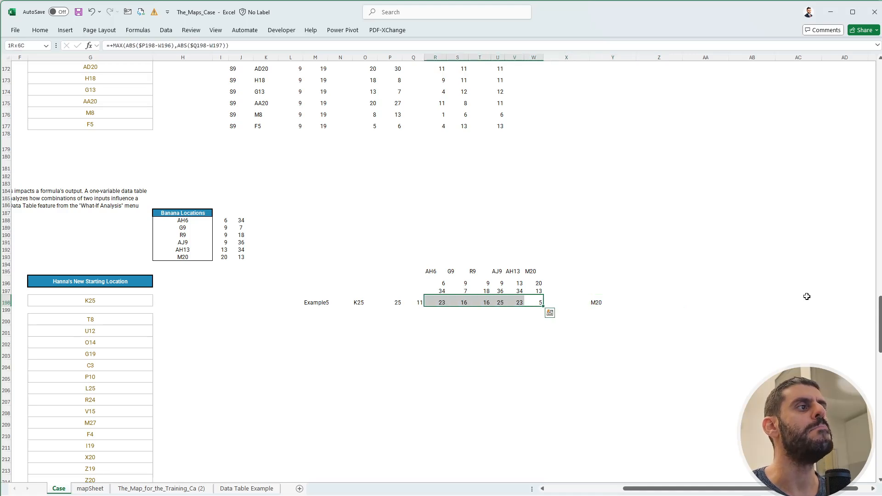
pyautogui.press('Right')
pyautogui.press('Left')
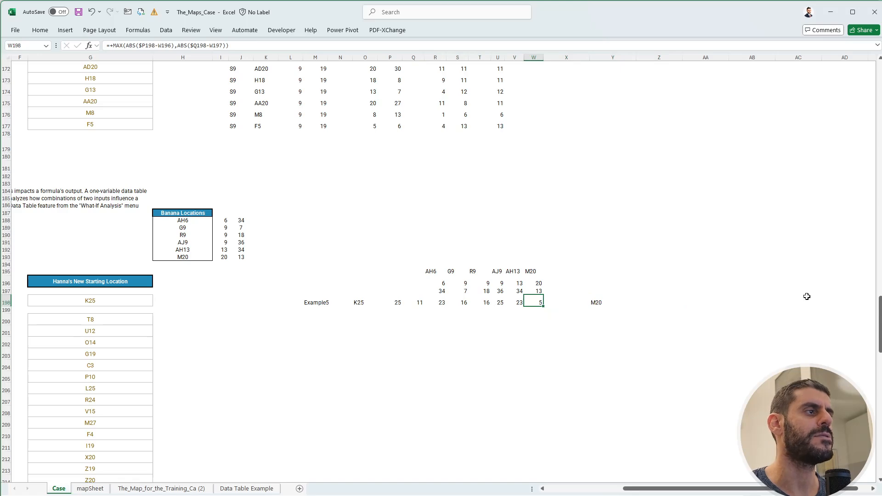
pyautogui.press('Up')
pyautogui.press('Up')
pyautogui.press('Up')
pyautogui.press('Left')
pyautogui.press('Left')
pyautogui.press('Left')
pyautogui.press('Left')
pyautogui.press('Left')
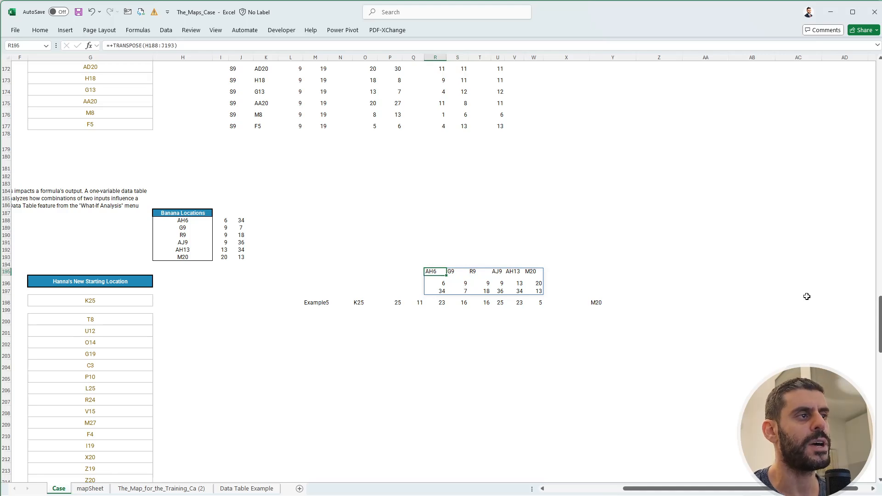
pyautogui.moveTo(640, 489); pyautogui.dragTo(604, 490)
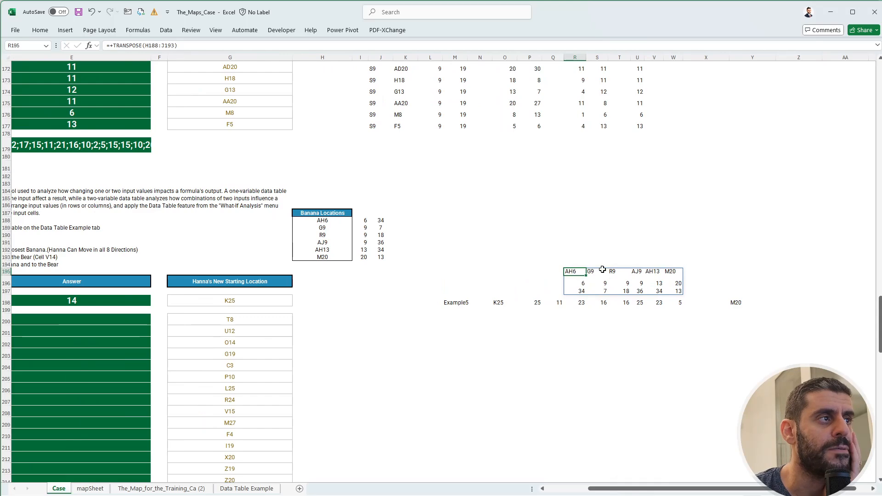
pyautogui.click(737, 302)
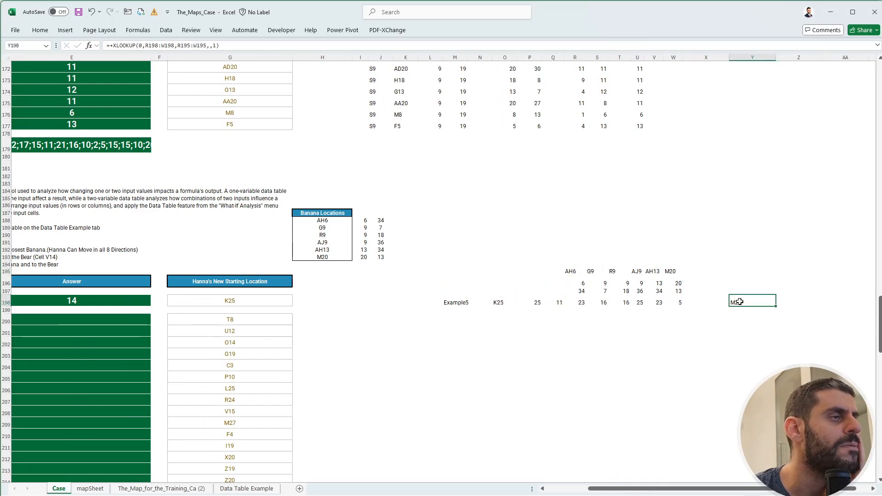
# In Z198, enter XLOOKUP(Y198,H188:H193,I188:J193) to return the closest banana's row and column coordinates.
pyautogui.moveTo(632, 490); pyautogui.dragTo(569, 493)
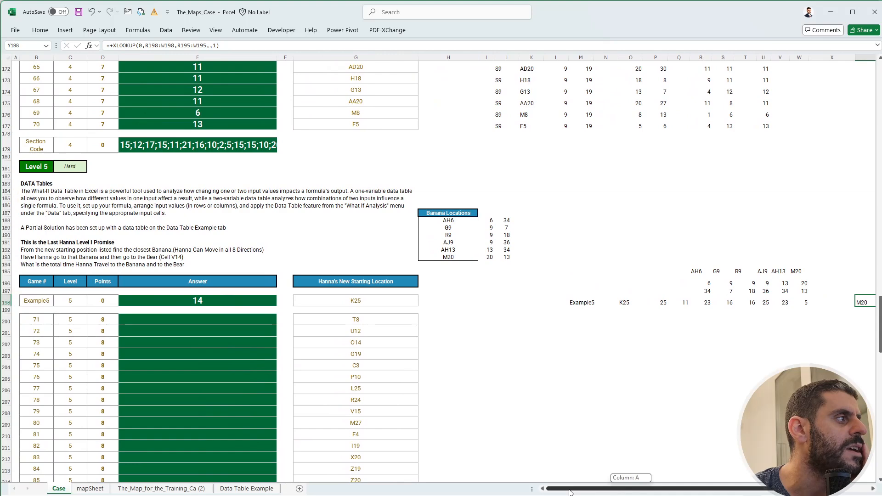
pyautogui.moveTo(569, 492); pyautogui.dragTo(625, 491)
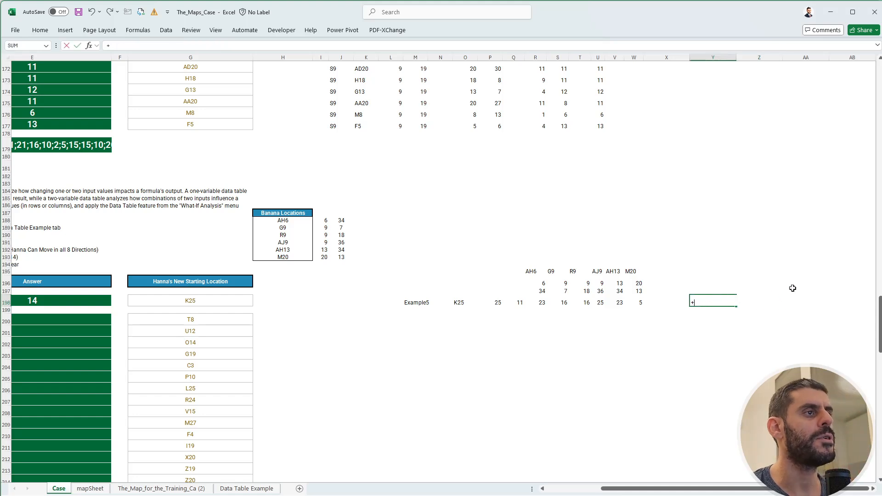
pyautogui.press('Right')
pyautogui.write('+')
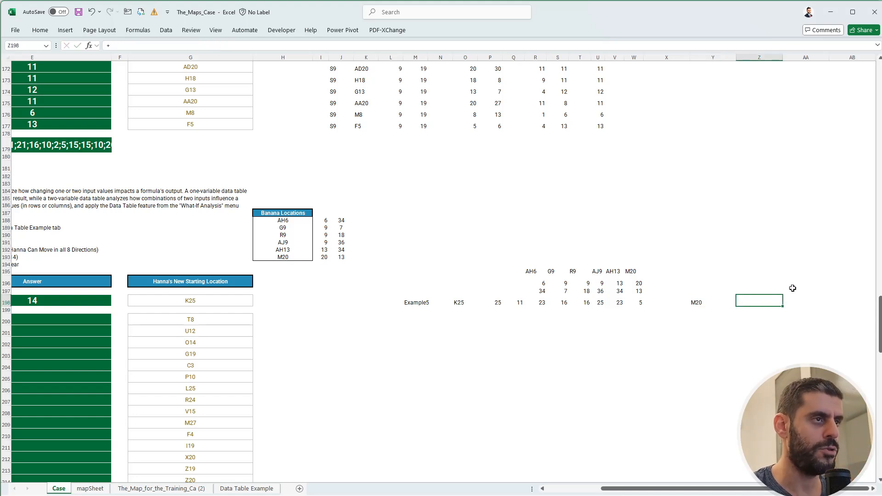
pyautogui.write('+')
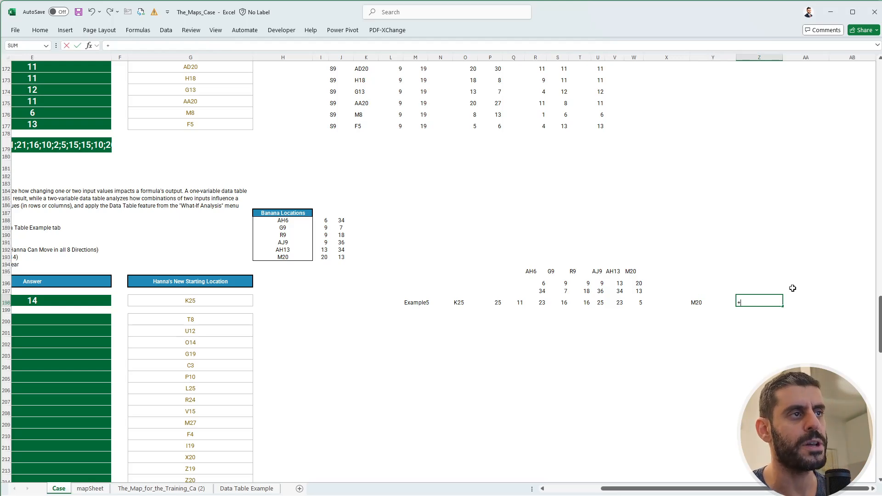
pyautogui.write('xl')
pyautogui.press('Tab')
pyautogui.press('Left')
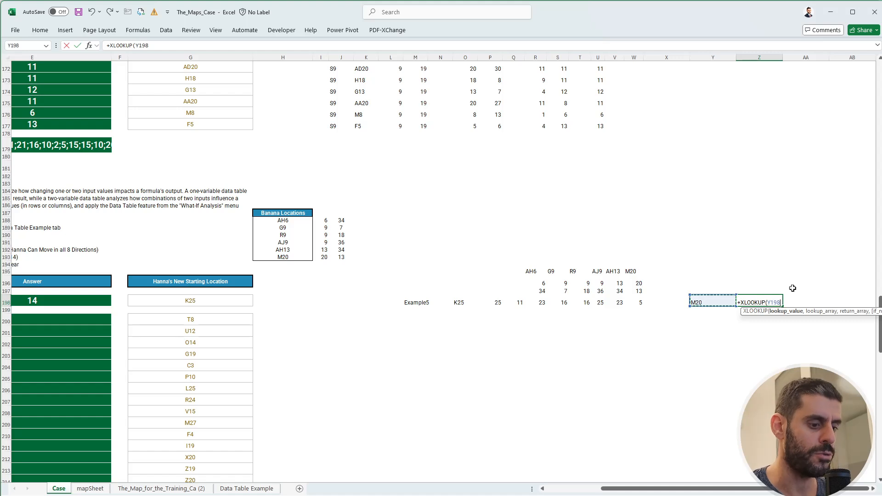
pyautogui.write(',')
pyautogui.moveTo(274, 222); pyautogui.dragTo(281, 255)
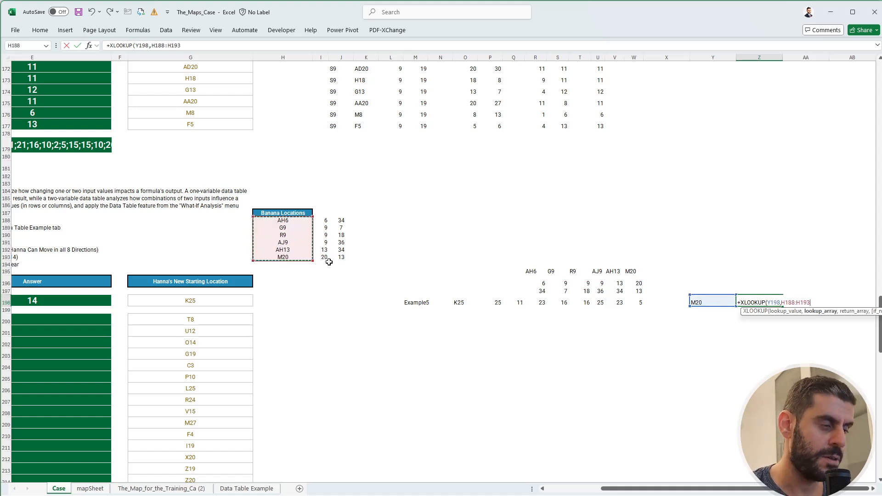
pyautogui.write(',')
pyautogui.moveTo(325, 220); pyautogui.dragTo(353, 259)
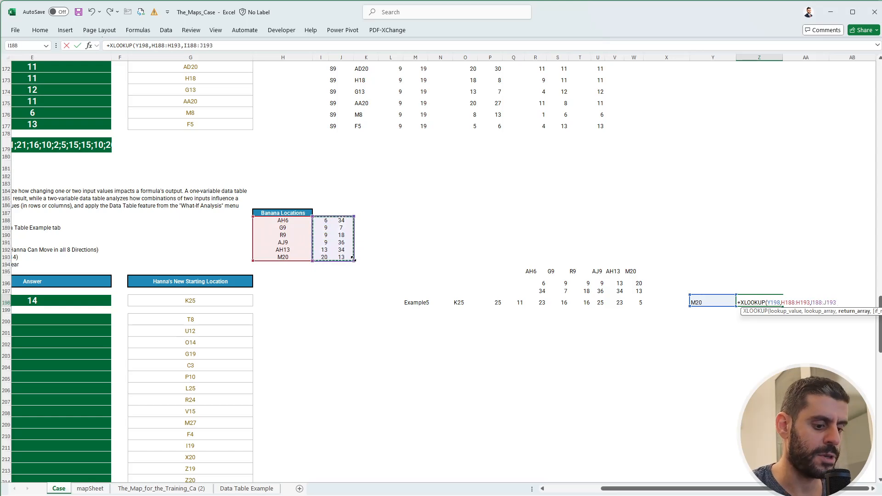
pyautogui.write(')')
pyautogui.press('Return')
pyautogui.press('Right')
pyautogui.press('Right')
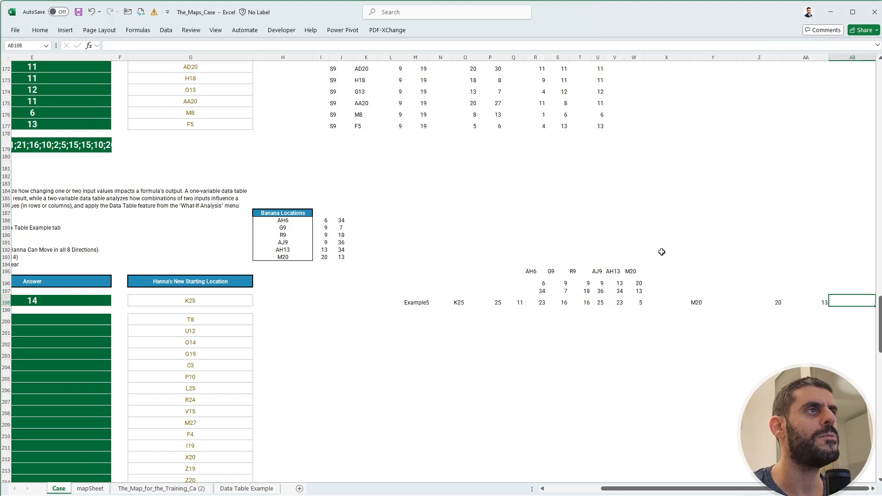
# Narrow columns Y, Z and AA to fit their contents.
pyautogui.moveTo(707, 55); pyautogui.dragTo(753, 56)
pyautogui.click(785, 302)
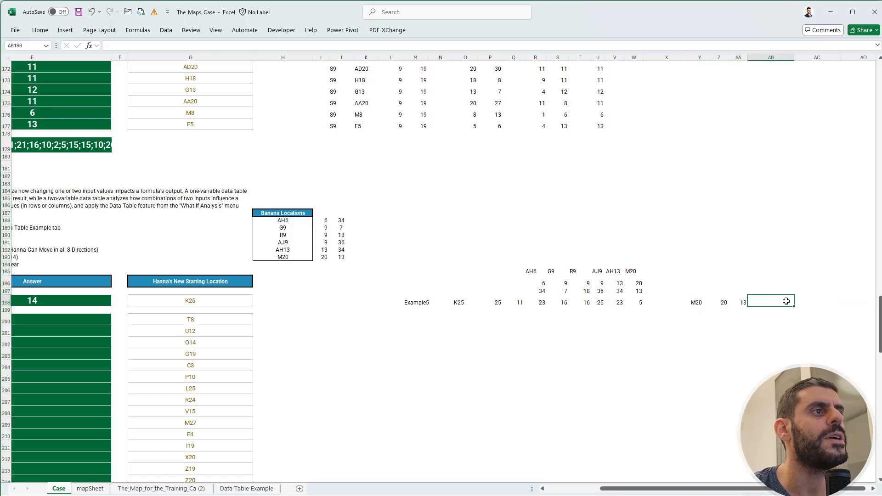
# Enter V9 as the bear's location in AC198.
pyautogui.click(799, 303)
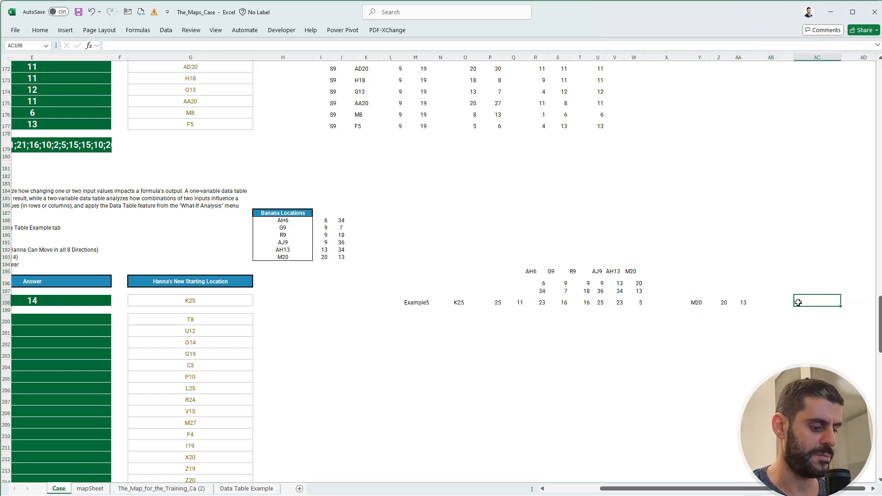
pyautogui.write('V')
pyautogui.press('Tab')
# Check the bear's cell in the Level 5 instructions and correct the location in AC198 to V14.
pyautogui.hotkey('ctrl', 'Left')
pyautogui.hotkey('ctrl', 'Left')
pyautogui.hotkey('ctrl', 'Left')
pyautogui.hotkey('ctrl', 'Left')
pyautogui.hotkey('ctrl', 'Left')
pyautogui.hotkey('ctrl', 'Left')
pyautogui.hotkey('ctrl', 'Left')
pyautogui.hotkey('ctrl', 'Left')
pyautogui.hotkey('ctrl', 'Left')
pyautogui.hotkey('ctrl', 'Left')
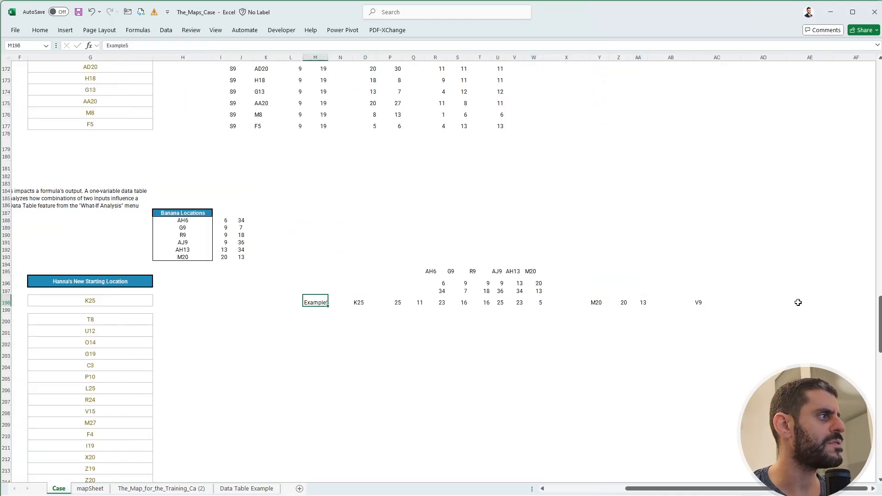
pyautogui.hotkey('ctrl', 'Right')
pyautogui.hotkey('ctrl', 'Right')
pyautogui.hotkey('ctrl', 'Right')
pyautogui.hotkey('ctrl', 'Right')
pyautogui.hotkey('ctrl', 'Right')
pyautogui.hotkey('ctrl', 'Right')
pyautogui.hotkey('ctrl', 'Right')
pyautogui.hotkey('ctrl', 'Right')
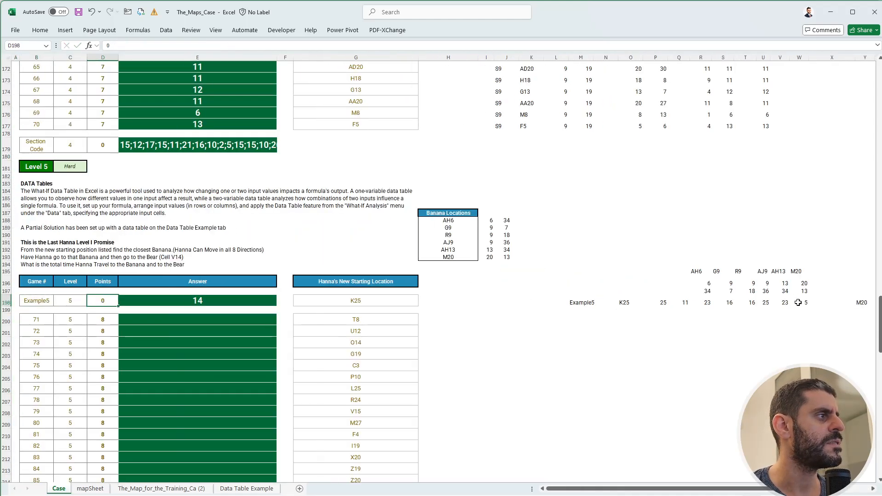
pyautogui.press('Right')
pyautogui.press('Right')
pyautogui.press('Right')
pyautogui.press('Right')
pyautogui.press('Right')
pyautogui.press('Right')
pyautogui.press('Right')
pyautogui.press('Right')
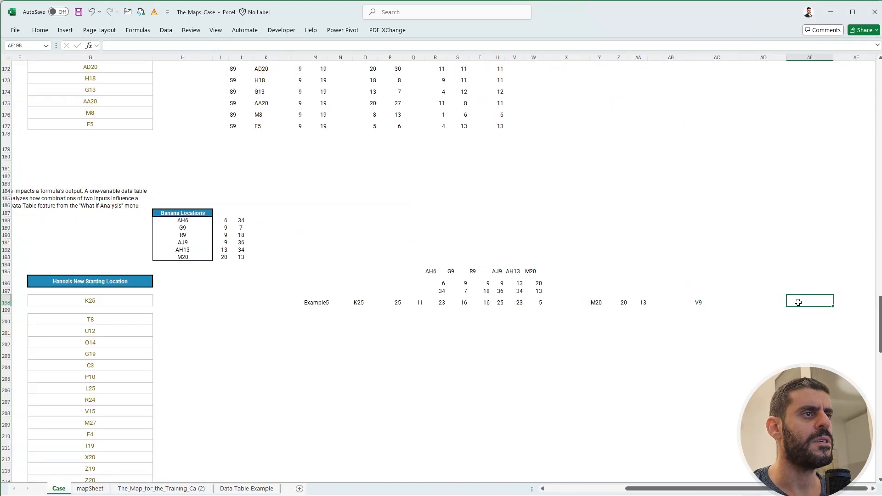
pyautogui.press('Left')
pyautogui.press('Left')
pyautogui.press('Right')
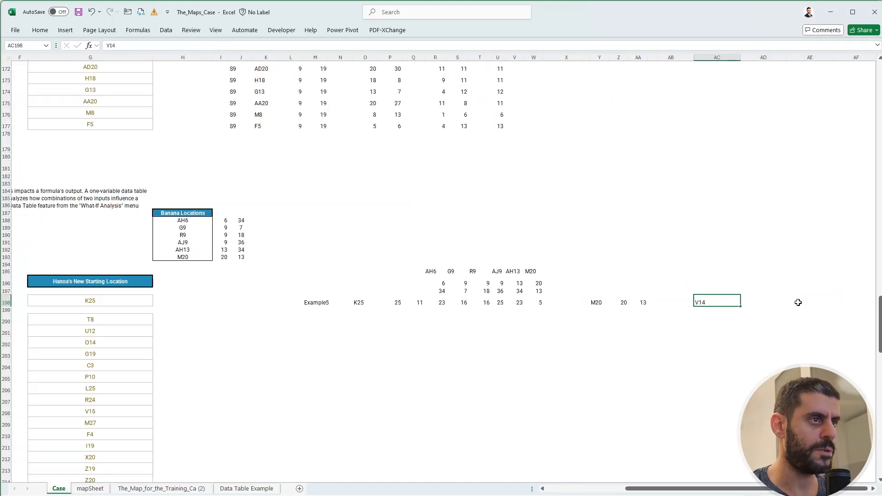
pyautogui.press('Right')
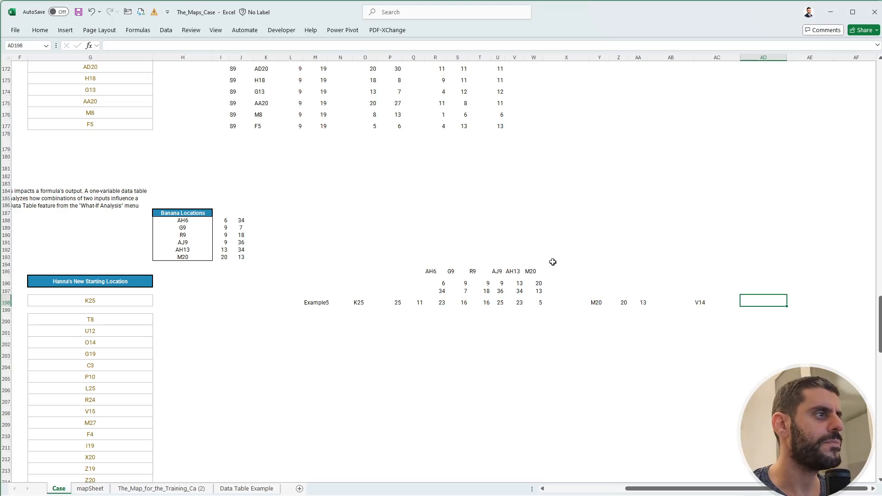
# Copy the coordinate formulas from P198:Q198 into AD198:AE198 for the bear's location.
pyautogui.moveTo(398, 302); pyautogui.dragTo(414, 302)
pyautogui.hotkey('ctrl', 'c')
pyautogui.click(732, 304)
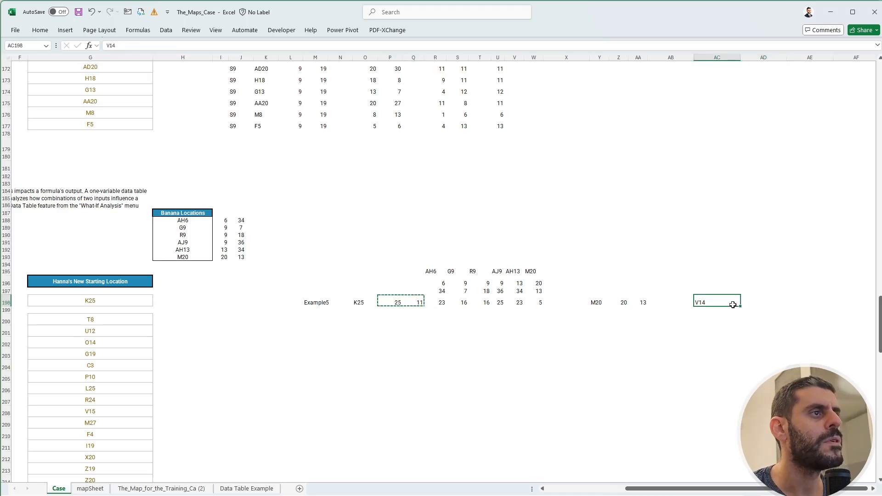
pyautogui.hotkey('ctrl', 'v')
pyautogui.hotkey('ctrl', 'z')
pyautogui.click(750, 302)
pyautogui.hotkey('ctrl', 'v')
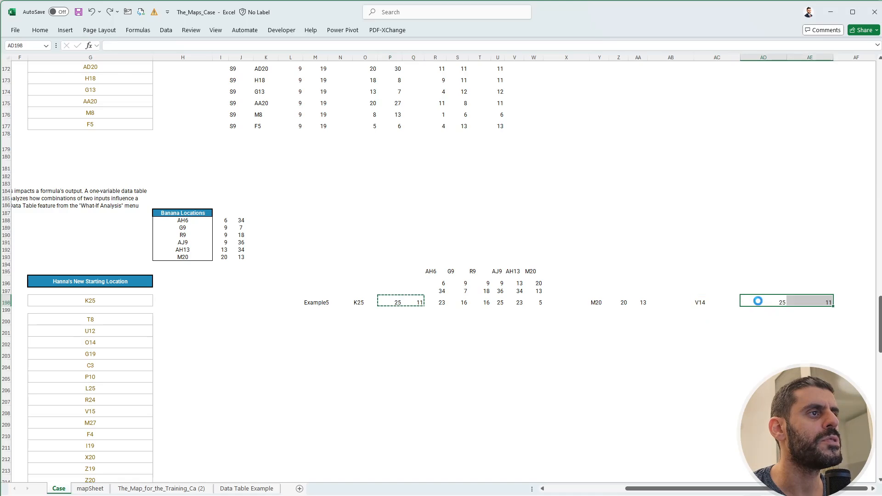
pyautogui.press('Escape')
# Narrow the columns from AB onwards so the bear's location and coordinates sit close together.
pyautogui.moveTo(670, 57); pyautogui.dragTo(833, 54)
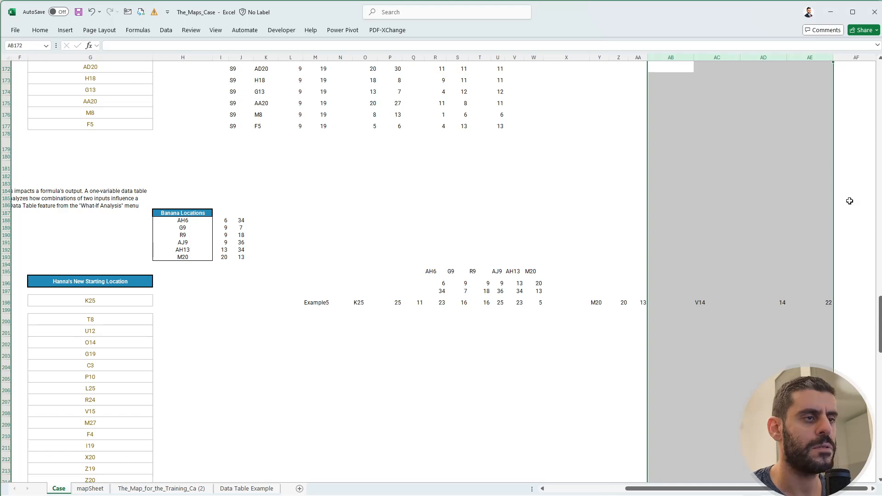
pyautogui.hotkey('shift', 'Right')
pyautogui.hotkey('shift', 'Right')
pyautogui.hotkey('shift', 'Right')
pyautogui.hotkey('shift', 'Right')
pyautogui.hotkey('shift', 'Right')
pyautogui.hotkey('shift', 'Right')
pyautogui.hotkey('shift', 'Right')
pyautogui.hotkey('shift', 'Right')
pyautogui.hotkey('shift', 'Right')
pyautogui.hotkey('shift', 'Right')
pyautogui.hotkey('shift', 'Right')
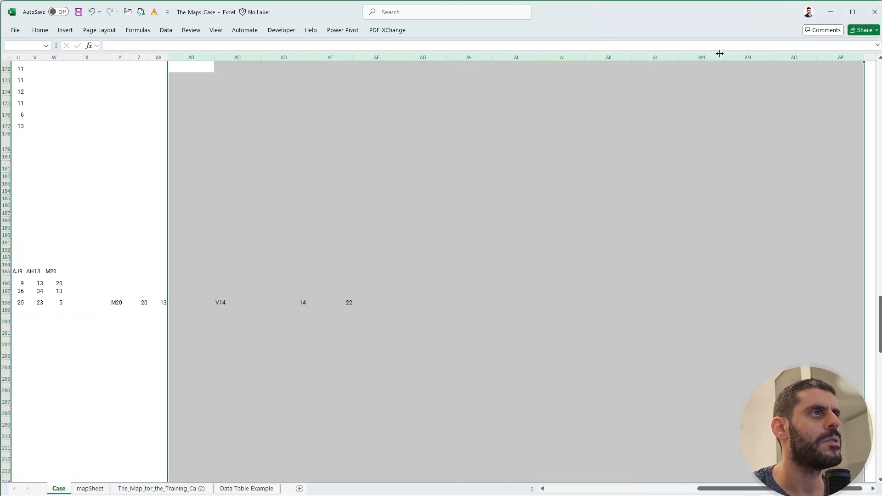
pyautogui.moveTo(719, 53); pyautogui.dragTo(699, 55)
pyautogui.click(239, 316)
pyautogui.moveTo(233, 348); pyautogui.dragTo(3, 328)
pyautogui.moveTo(794, 303); pyautogui.dragTo(842, 297)
# In AG198, begin a MAX formula whose first term is the absolute difference ABS(Z198-AD198).
pyautogui.click(779, 299)
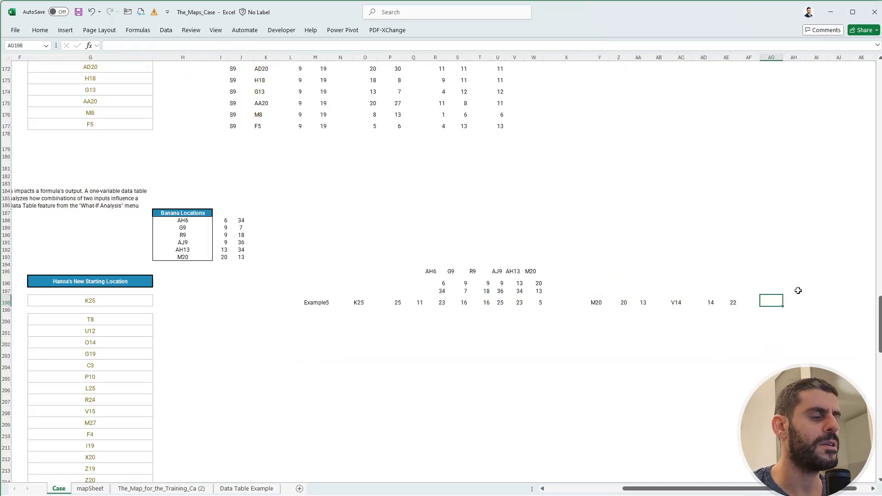
pyautogui.write('+max(abs')
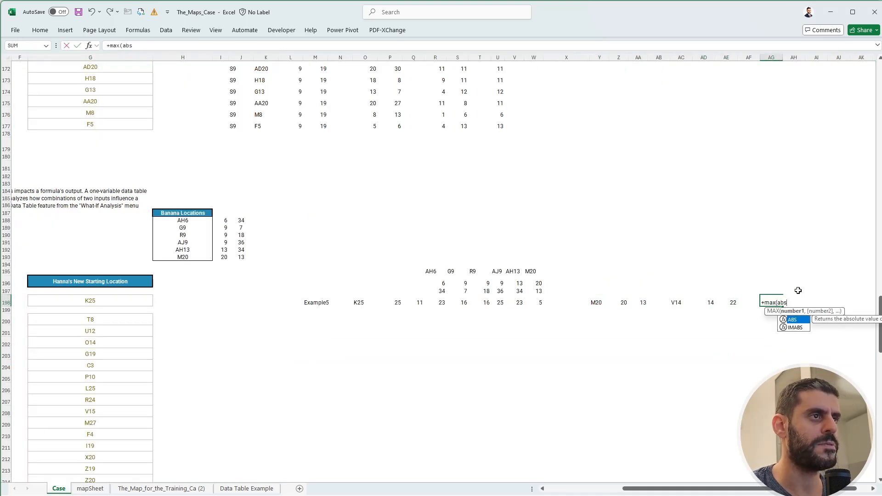
pyautogui.write('(')
pyautogui.press('Left')
pyautogui.press('Left')
pyautogui.press('Left')
pyautogui.press('Left')
pyautogui.press('Left')
pyautogui.press('Left')
pyautogui.press('Left')
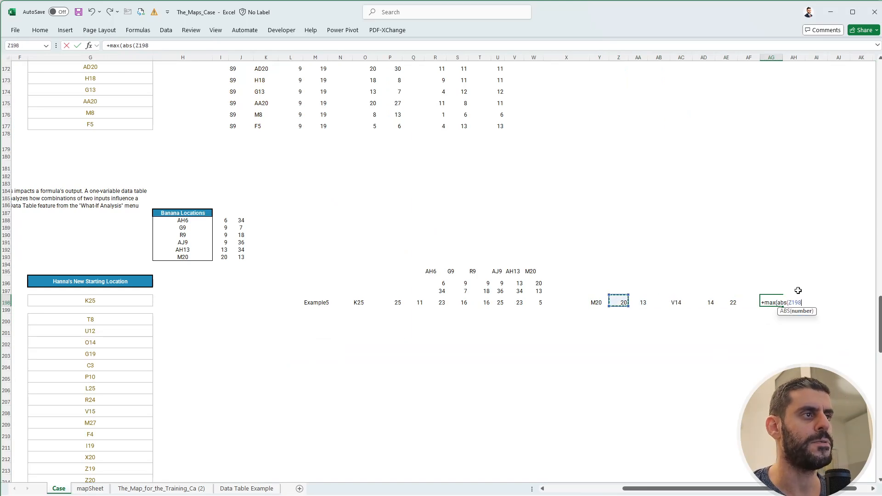
pyautogui.write('-')
pyautogui.press('Left')
pyautogui.press('Left')
pyautogui.press('Left')
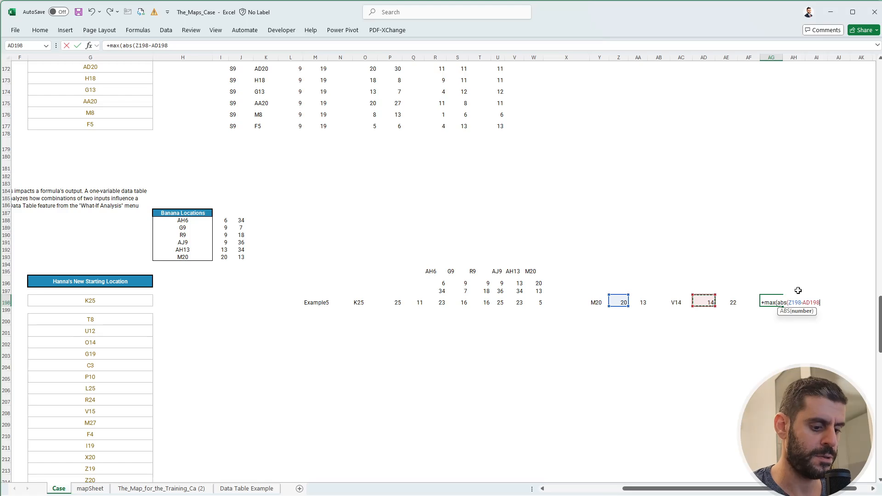
# Complete the MAX formula in AG198 with ABS(AA198-AE198) as its second term to get the banana-to-bear distance.
pyautogui.write('),abs*')
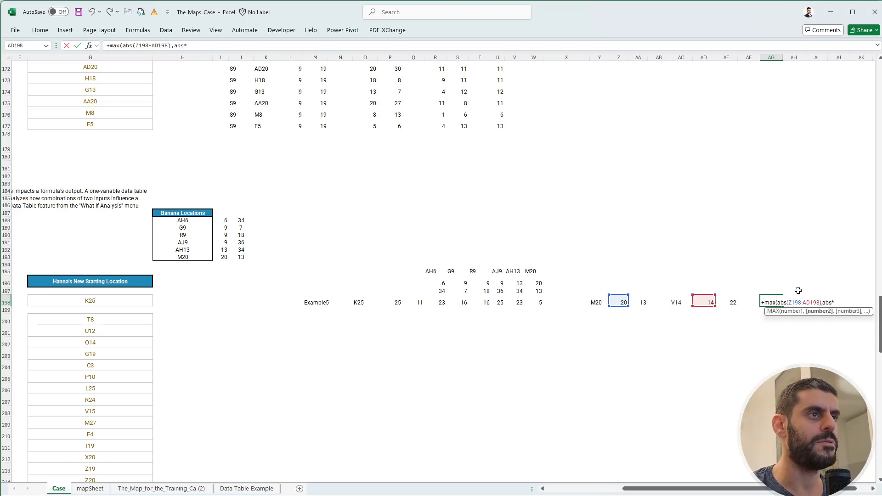
pyautogui.press('BackSpace')
pyautogui.write('(')
pyautogui.press('Left')
pyautogui.press('Left')
pyautogui.press('Left')
pyautogui.press('Left')
pyautogui.press('Left')
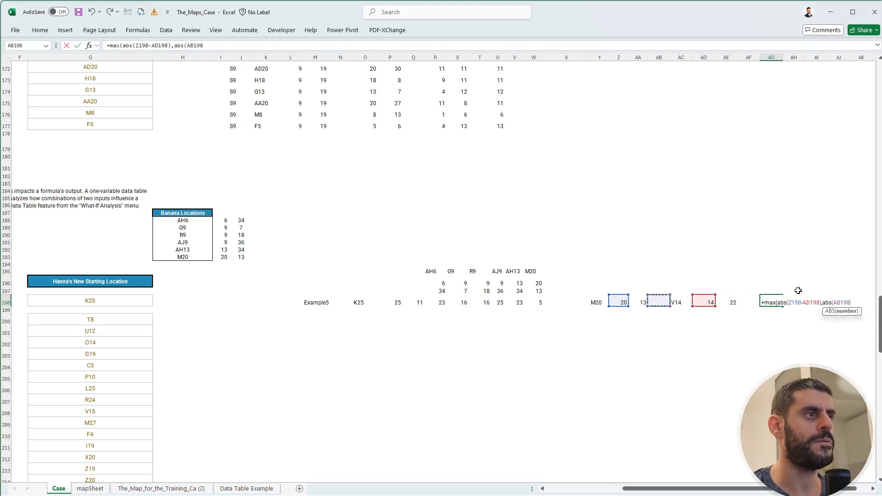
pyautogui.press('Left')
pyautogui.write('-')
pyautogui.press('Left')
pyautogui.press('Left')
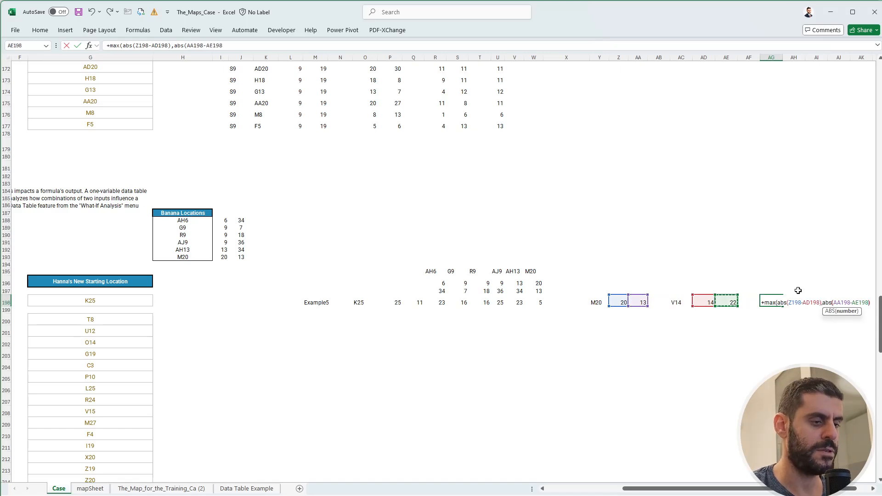
pyautogui.write(')')
pyautogui.hotkey('ctrl', 'Return')
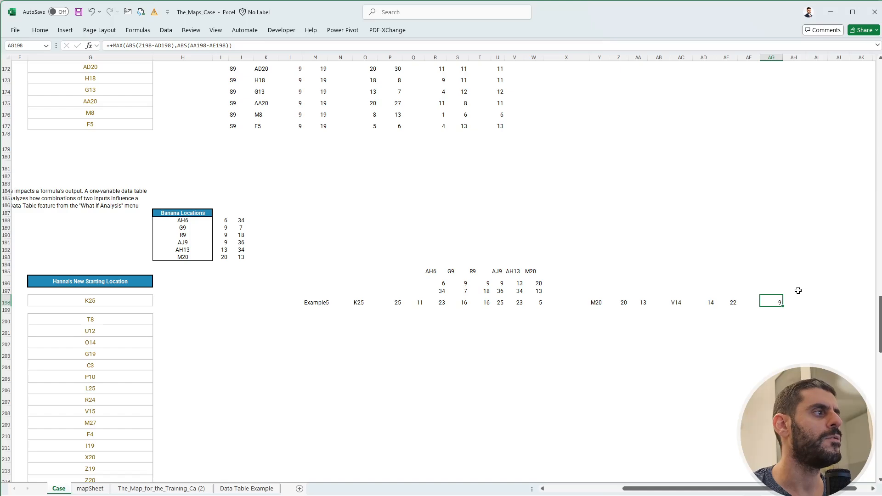
pyautogui.keyDown('ctrl'); pyautogui.click(538, 302); pyautogui.keyUp('ctrl')
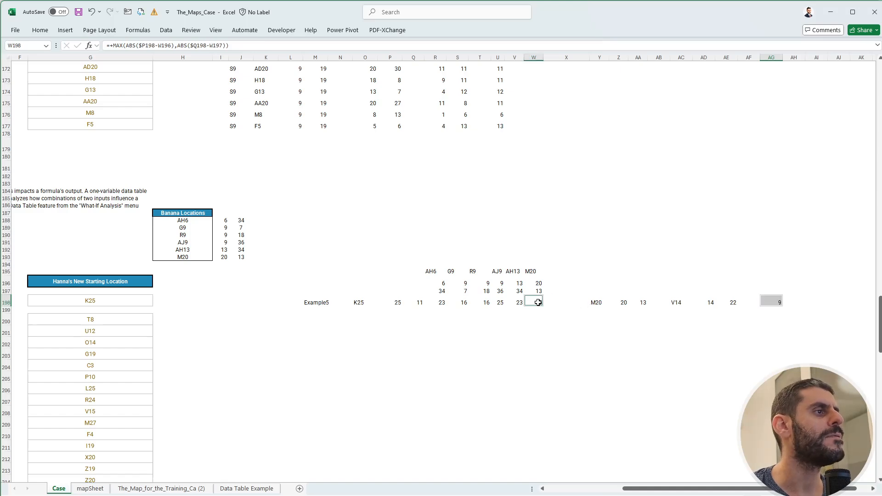
pyautogui.moveTo(732, 489); pyautogui.dragTo(686, 487)
pyautogui.click(204, 301)
pyautogui.click(368, 339)
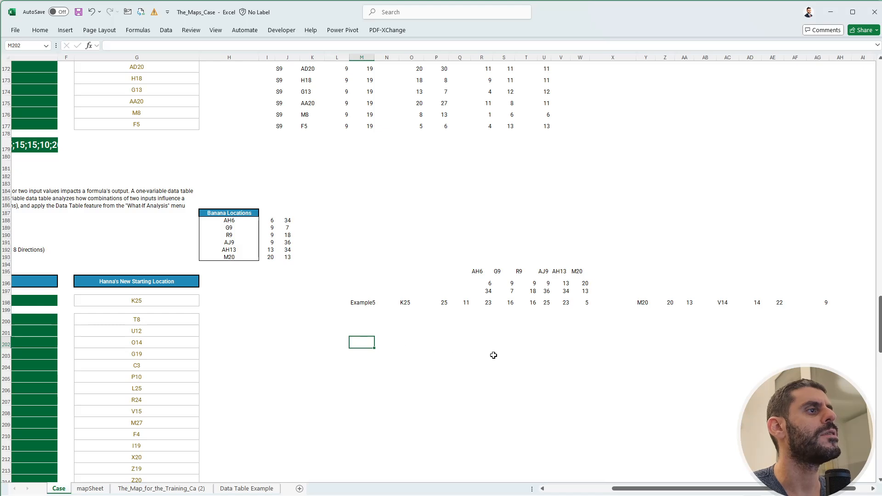
pyautogui.click(459, 346)
pyautogui.write('+')
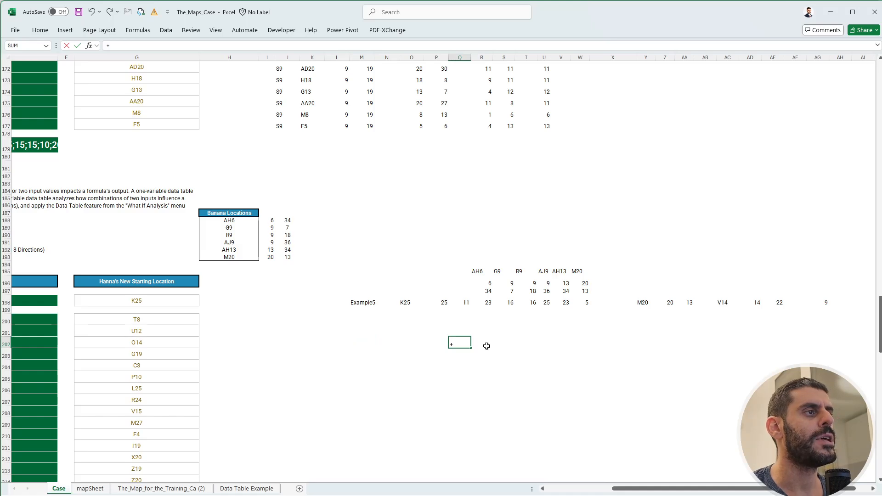
pyautogui.press('Escape')
# In Y199, below the closest banana, enter a MIN formula over R198:W198 for the shortest distance to a banana.
pyautogui.press('Right')
pyautogui.press('Right')
pyautogui.press('Up')
pyautogui.press('Up')
pyautogui.press('Up')
pyautogui.press('Right')
pyautogui.press('Up')
pyautogui.press('Right')
pyautogui.press('Right')
pyautogui.press('Right')
pyautogui.press('Right')
pyautogui.press('Right')
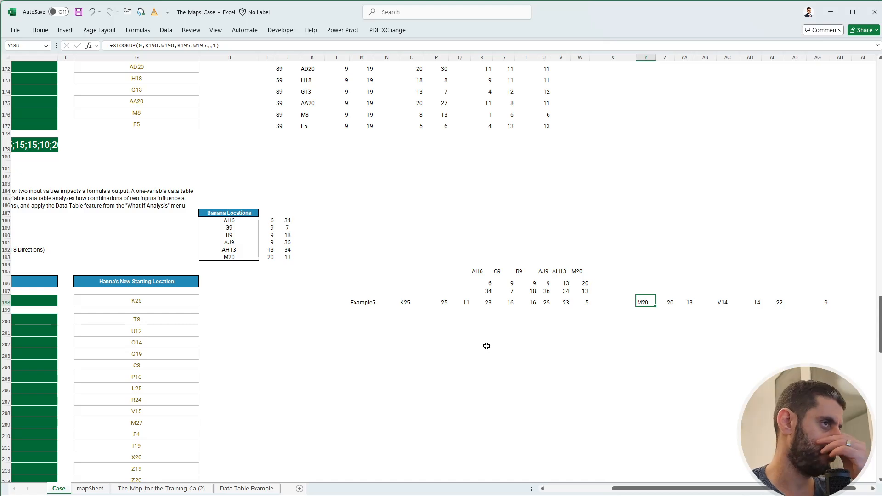
pyautogui.press('Down')
pyautogui.write('+min')
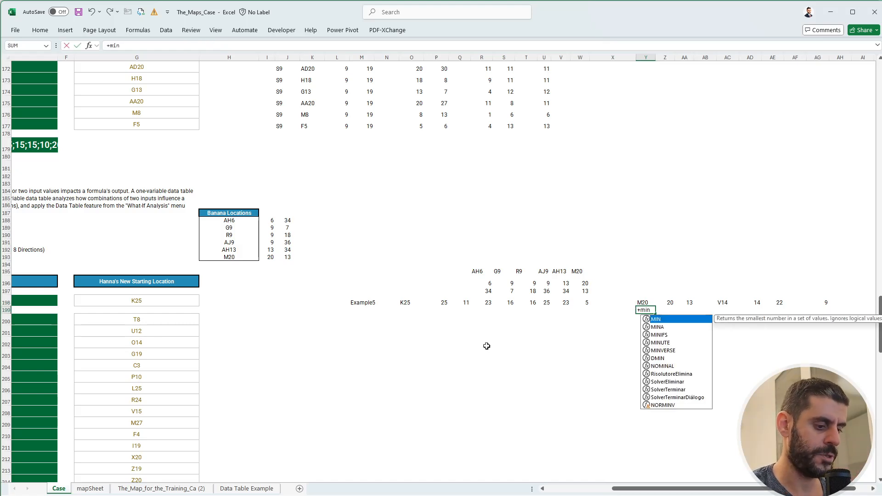
pyautogui.write('(')
pyautogui.press('Left')
pyautogui.press('Up')
pyautogui.press('Left')
pyautogui.press('Left')
pyautogui.press('Right')
pyautogui.hotkey('shift', 'Left')
pyautogui.hotkey('shift', 'Left')
pyautogui.hotkey('shift', 'Left')
pyautogui.hotkey('shift', 'Left')
pyautogui.hotkey('shift', 'Left')
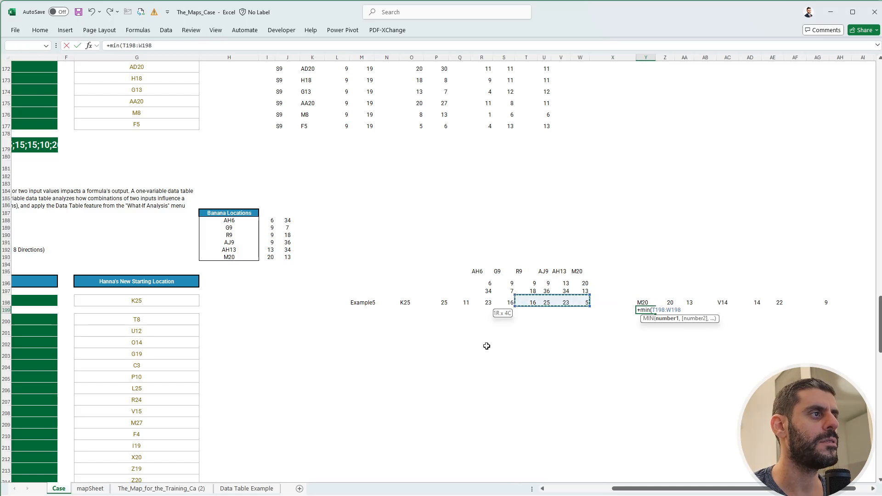
pyautogui.write(')')
pyautogui.press('Return')
pyautogui.press('Up')
pyautogui.press('Up')
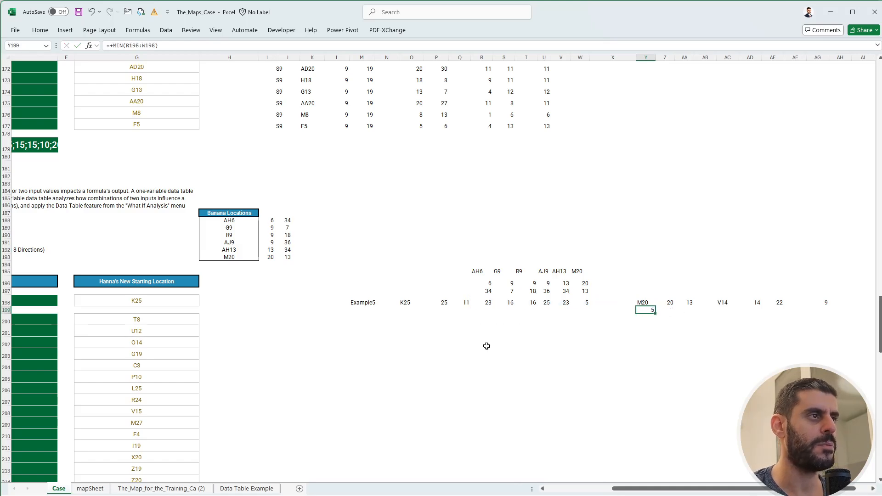
# In R202, enter the total travel formula adding Y199 and AG198.
pyautogui.press('Down')
pyautogui.press('Left')
pyautogui.press('Left')
pyautogui.press('Left')
pyautogui.press('Left')
pyautogui.press('Down')
pyautogui.press('Down')
pyautogui.press('Down')
pyautogui.press('Left')
pyautogui.press('Left')
pyautogui.press('Left')
pyautogui.press('Left')
pyautogui.press('Left')
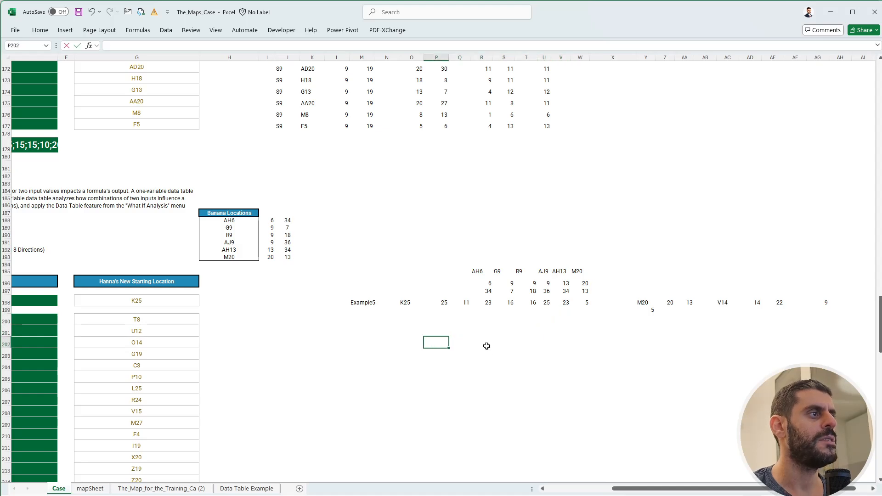
pyautogui.press('Escape')
pyautogui.press('Right')
pyautogui.press('Right')
pyautogui.write('+')
pyautogui.press('Up')
pyautogui.press('Right')
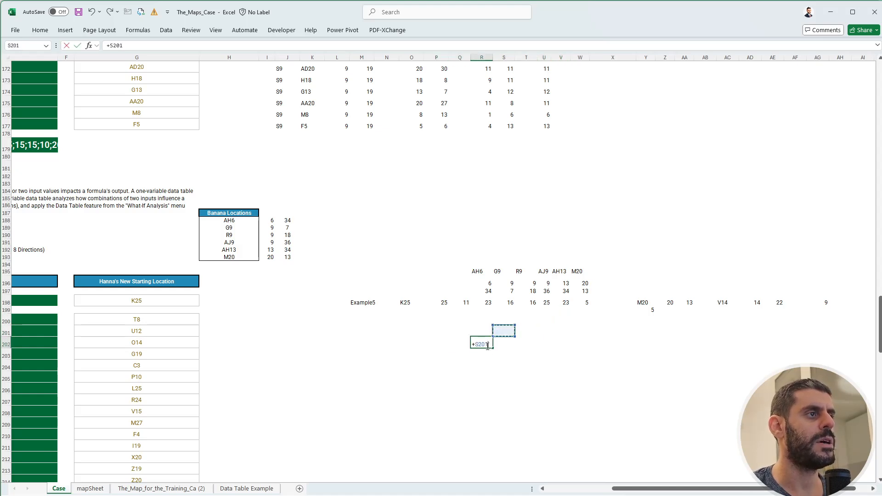
pyautogui.press('Up')
pyautogui.press('Up')
pyautogui.press('Right')
pyautogui.press('Right')
pyautogui.press('Right')
pyautogui.press('Right')
pyautogui.press('Right')
pyautogui.press('Right')
pyautogui.press('Right')
pyautogui.press('Left')
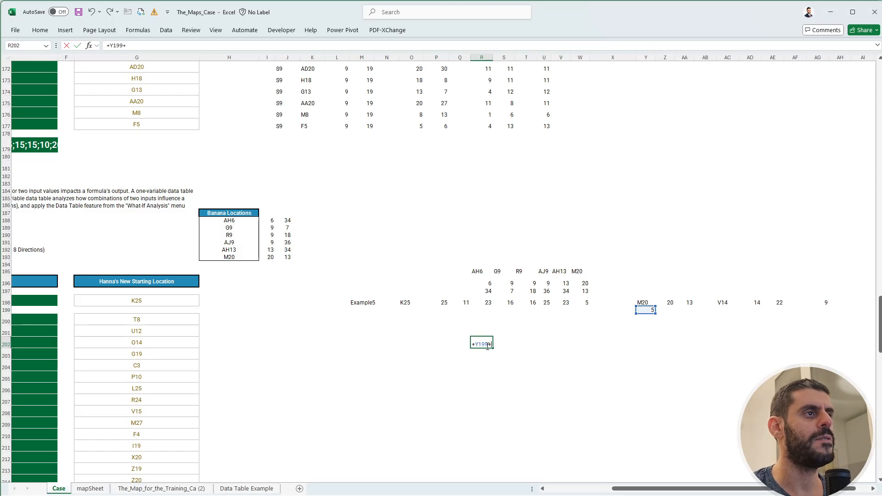
pyautogui.write('+')
pyautogui.press('Right')
pyautogui.press('Right')
pyautogui.press('Right')
pyautogui.press('Right')
pyautogui.press('Right')
pyautogui.press('Right')
pyautogui.press('Right')
pyautogui.press('Right')
pyautogui.press('Right')
pyautogui.press('Right')
pyautogui.press('Right')
pyautogui.press('Right')
pyautogui.press('Right')
pyautogui.press('Right')
pyautogui.press('Right')
pyautogui.press('Right')
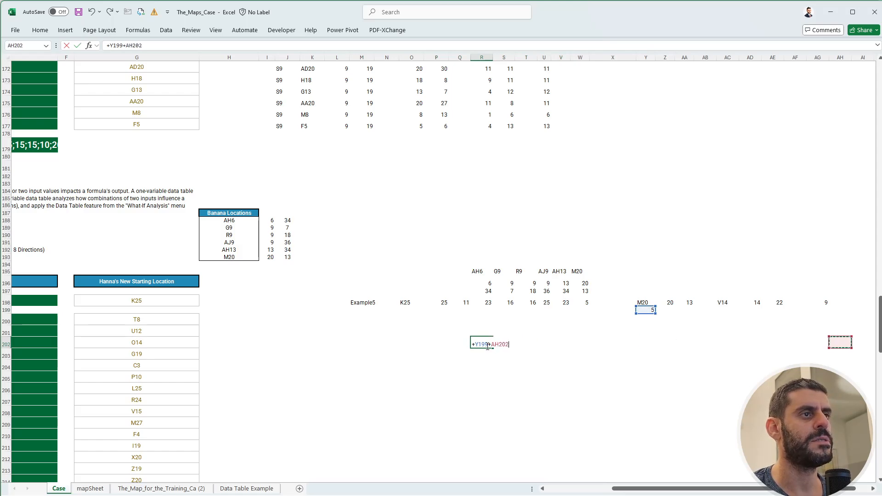
pyautogui.press('Left')
pyautogui.press('Up')
pyautogui.press('Up')
pyautogui.press('Up')
pyautogui.press('Up')
pyautogui.press('Return')
# In Q203, reference B200:B219 so the Level 5 game numbers spill down beside the total.
pyautogui.press('Left')
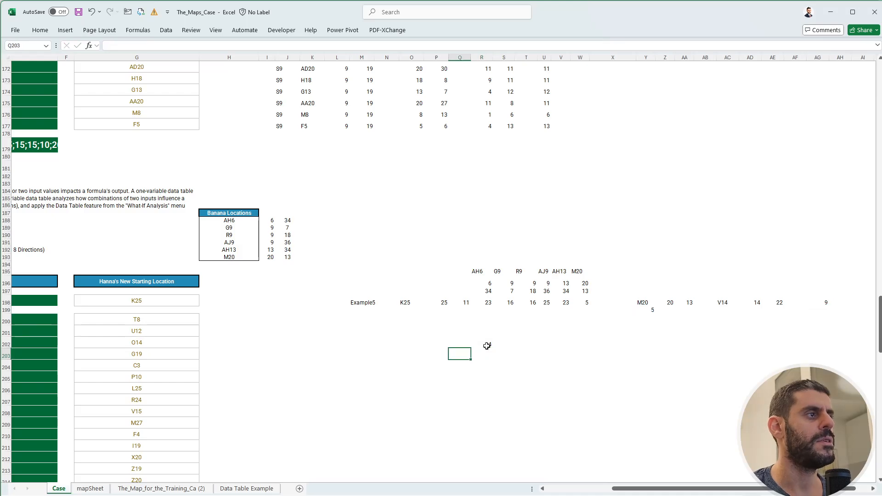
pyautogui.write('+')
pyautogui.press('Left')
pyautogui.press('Left')
pyautogui.press('Left')
pyautogui.press('Left')
pyautogui.press('Left')
pyautogui.press('Left')
pyautogui.press('Left')
pyautogui.press('Left')
pyautogui.press('Left')
pyautogui.press('Left')
pyautogui.press('Left')
pyautogui.press('Left')
pyautogui.press('Left')
pyautogui.press('Left')
pyautogui.press('Left')
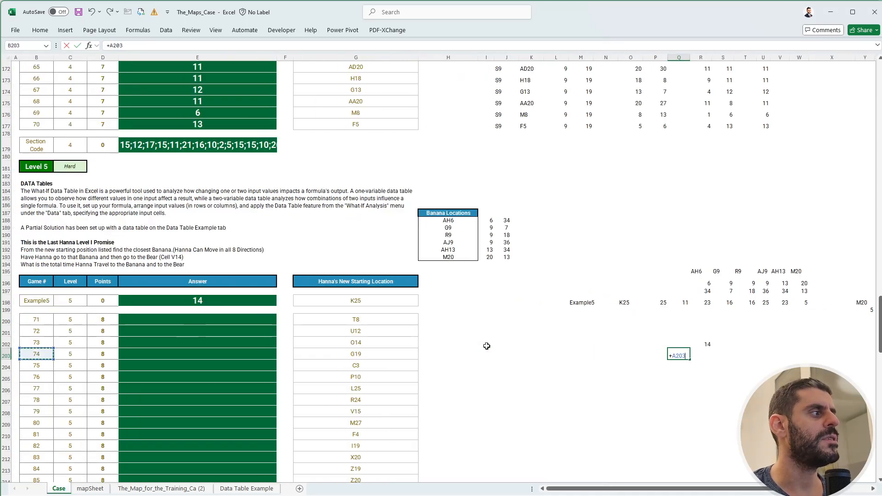
pyautogui.press('Up')
pyautogui.press('Up')
pyautogui.press('Up')
pyautogui.hotkey('ctrl', 'shift', 'Down')
pyautogui.press('Return')
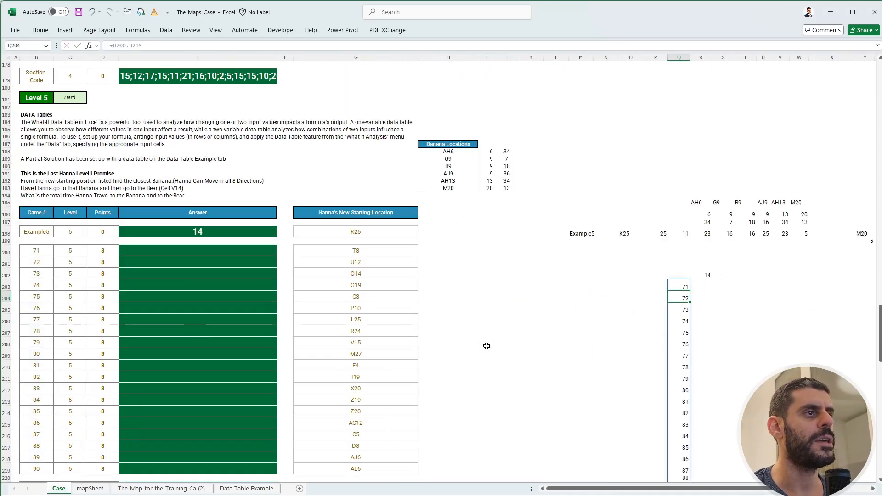
# Create a one-variable data table over Q202:R222 with M198 as the column input cell.
pyautogui.press('Up')
pyautogui.press('Up')
pyautogui.hotkey('shift', 'Right')
pyautogui.hotkey('shift', 'Down')
pyautogui.hotkey('ctrl', 'shift', 'Down')
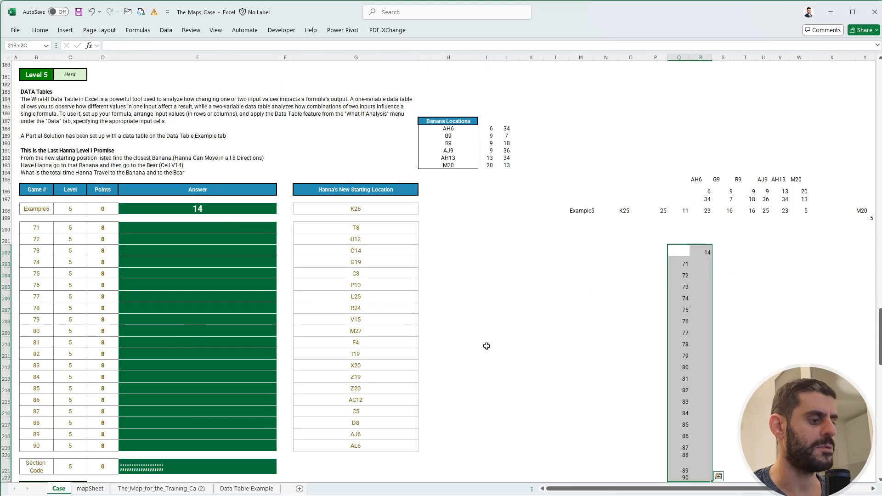
pyautogui.press('alt')
pyautogui.press('a')
pyautogui.press('w')
pyautogui.press('t')
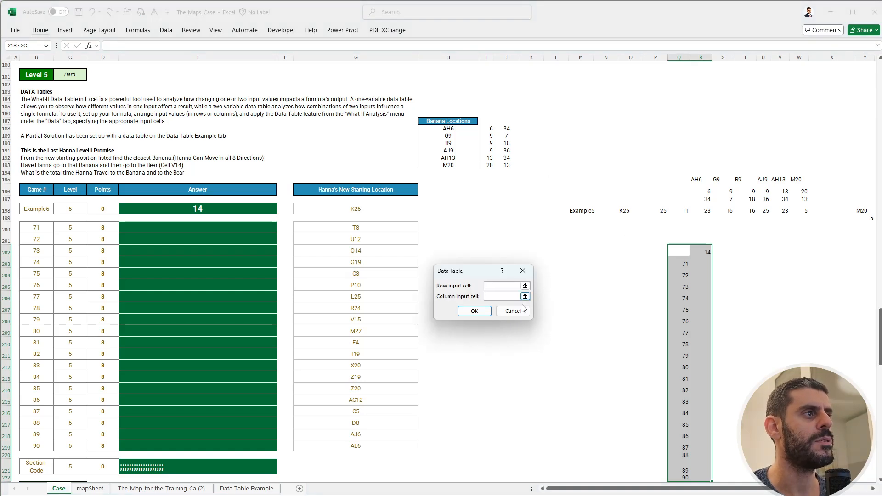
pyautogui.click(583, 211)
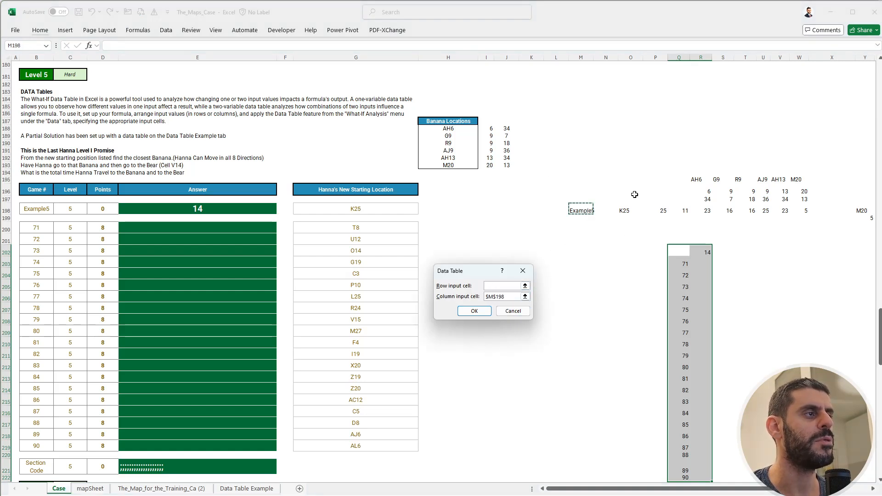
pyautogui.press('Return')
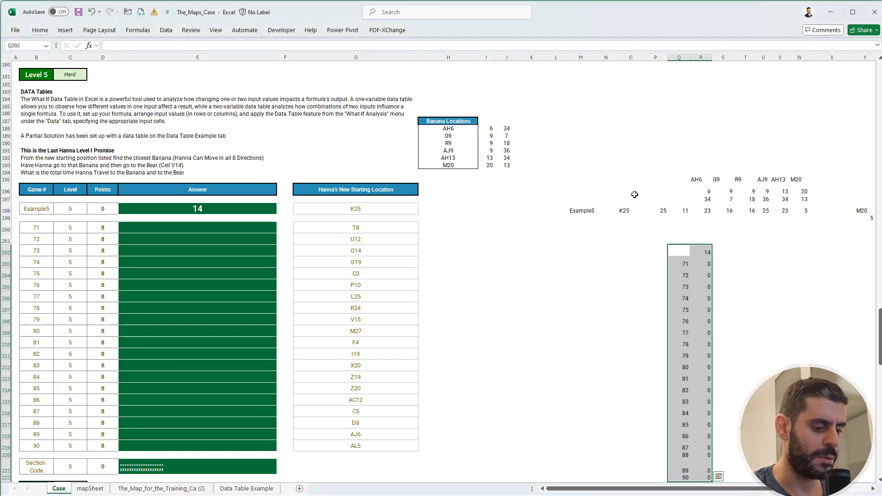
# Set the calculation option to Automatic so the data table recalculates for every game.
pyautogui.hotkey('alt', 'm')
pyautogui.press('x')
pyautogui.press('a')
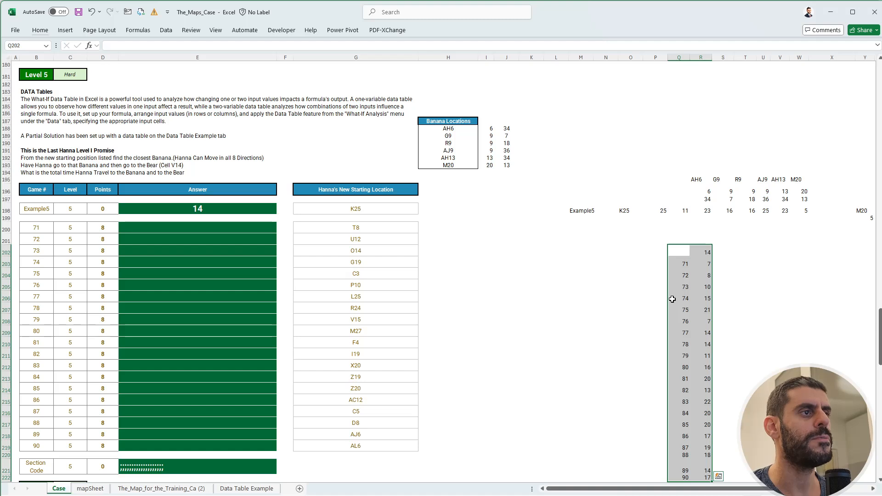
# Copy the data table results in R203:R222 and paste them as values into the Level 5 answers from E200.
pyautogui.scroll(-4, 673, 302)
pyautogui.moveTo(710, 177); pyautogui.dragTo(708, 390)
pyautogui.hotkey('ctrl', 'c')
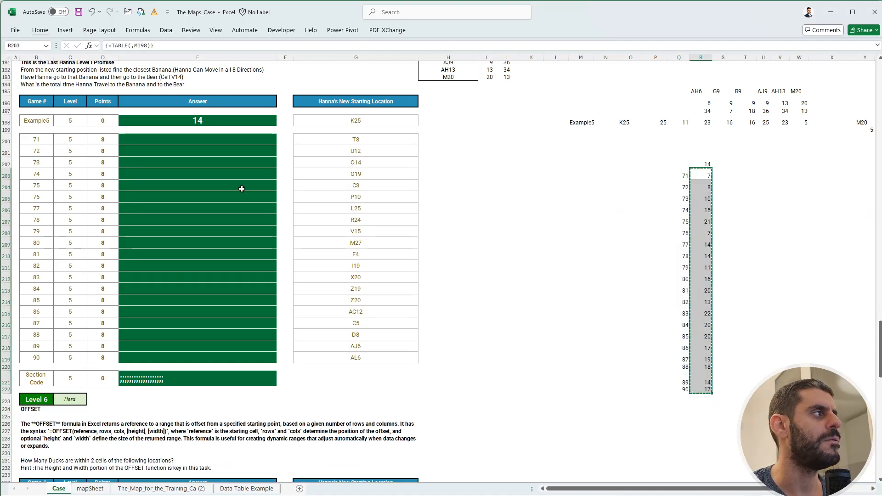
pyautogui.click(210, 140)
pyautogui.hotkey('ctrl', 'shift', 'v')
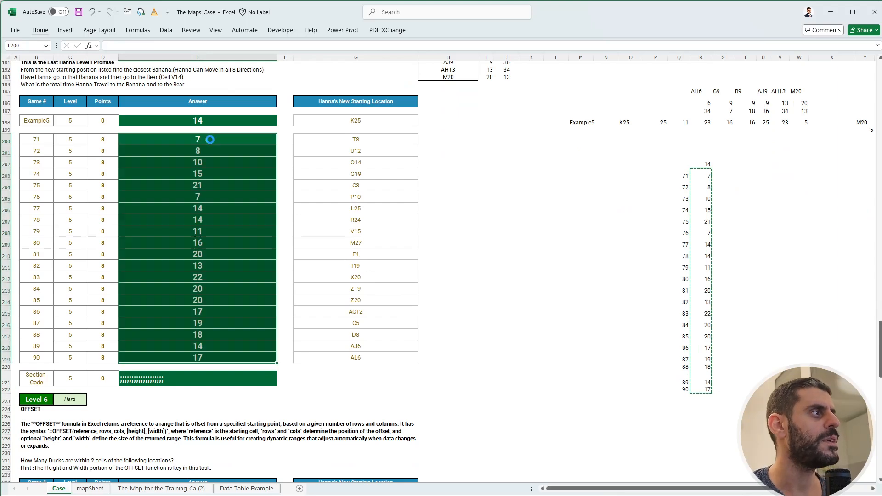
pyautogui.click(226, 198)
pyautogui.scroll(4, 372, 236)
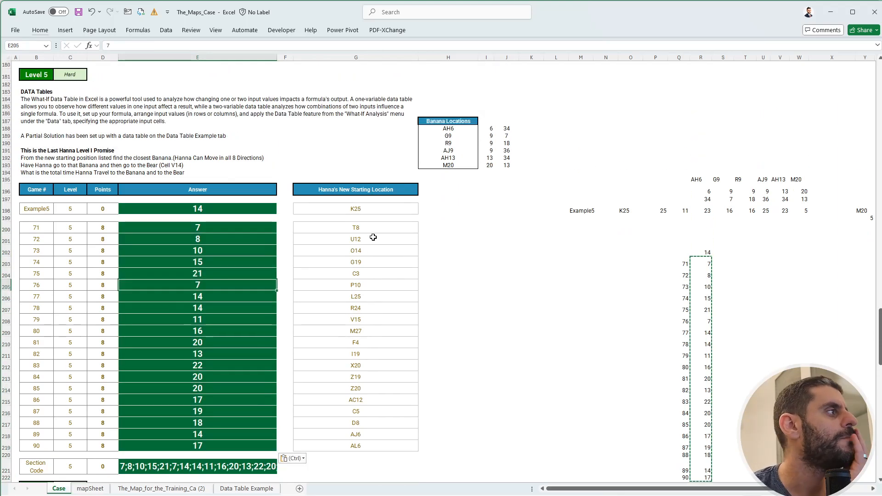
# Read the Level 6 duck-counting task and compare its example starting location with the map on mapSheet.
pyautogui.scroll(-12, 373, 237)
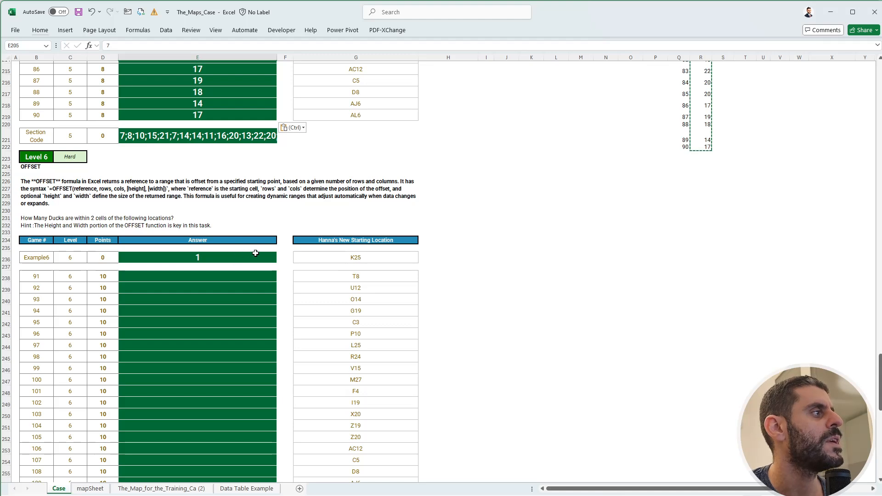
pyautogui.click(485, 255)
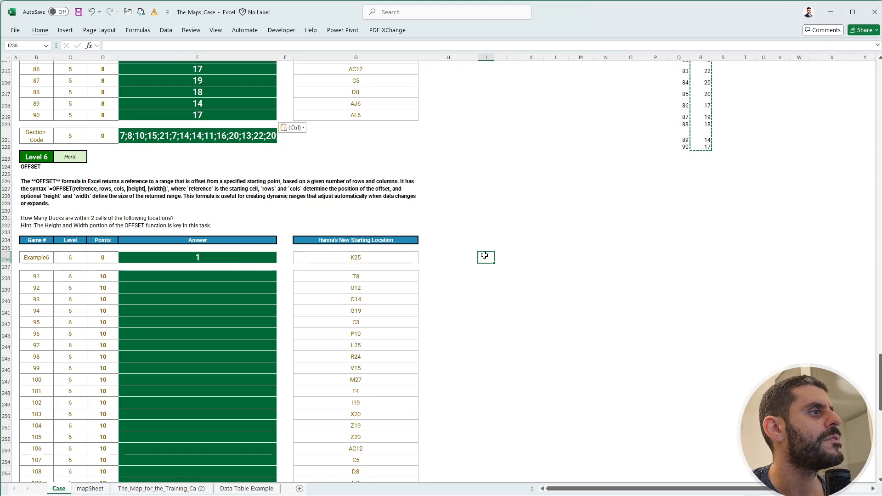
pyautogui.click(344, 258)
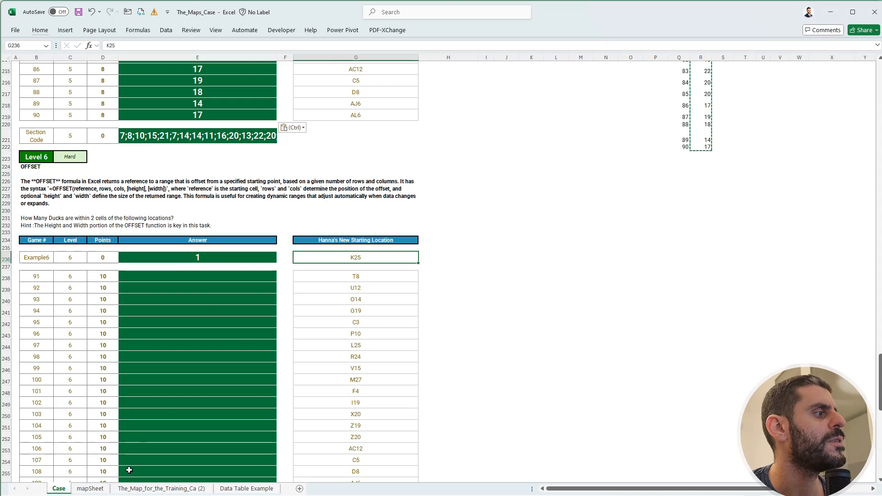
pyautogui.click(89, 490)
pyautogui.click(59, 489)
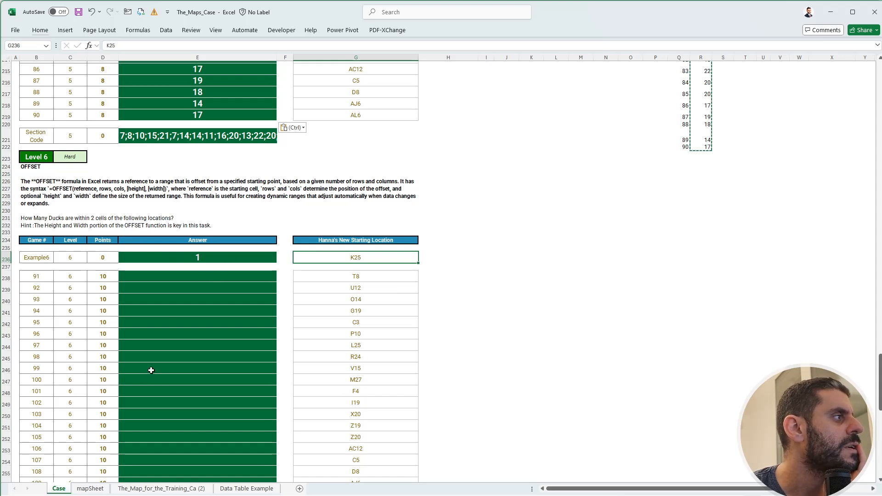
pyautogui.click(94, 489)
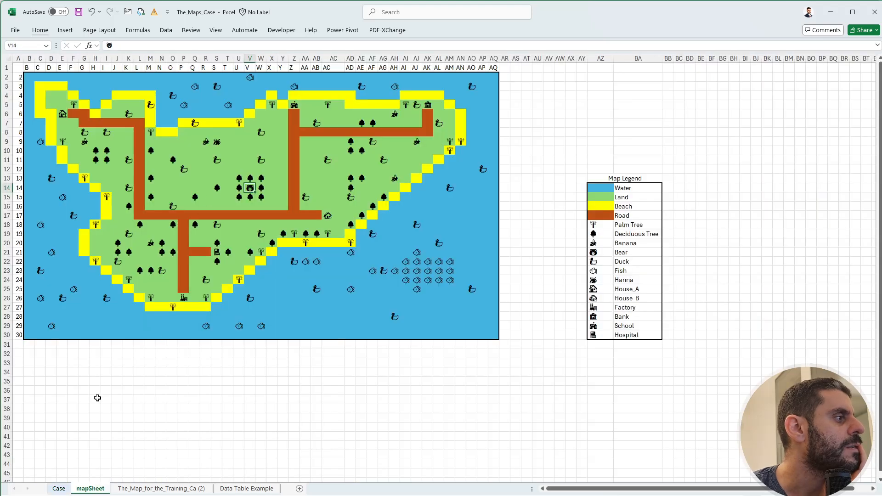
pyautogui.click(66, 489)
pyautogui.click(87, 489)
# Go to K25, the Level 6 example's starting location, on mapSheet.
pyautogui.click(25, 46)
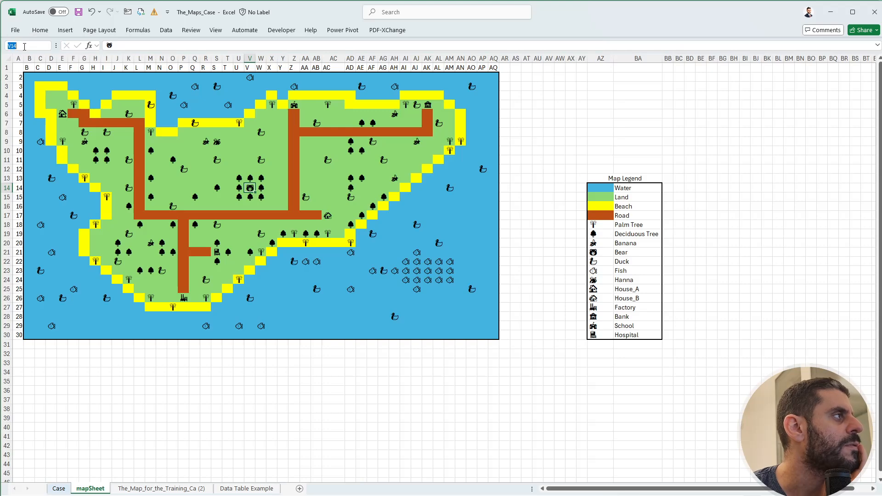
pyautogui.write('k2')
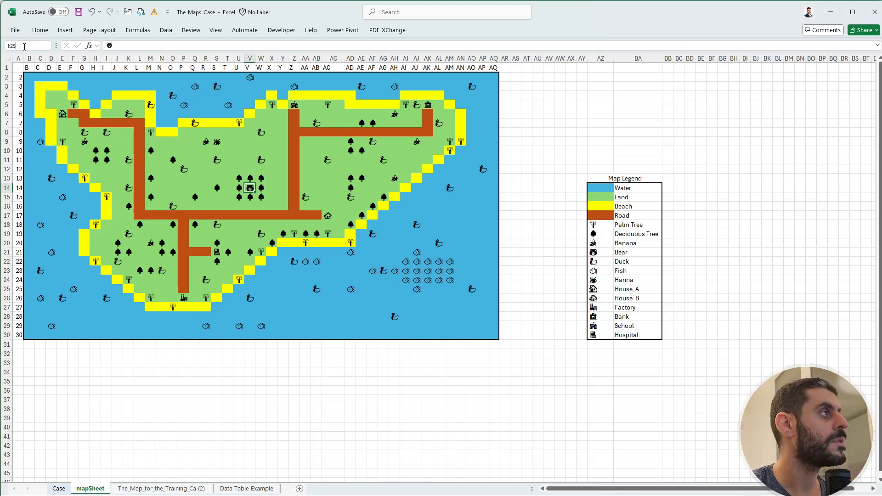
pyautogui.write('5')
pyautogui.press('Return')
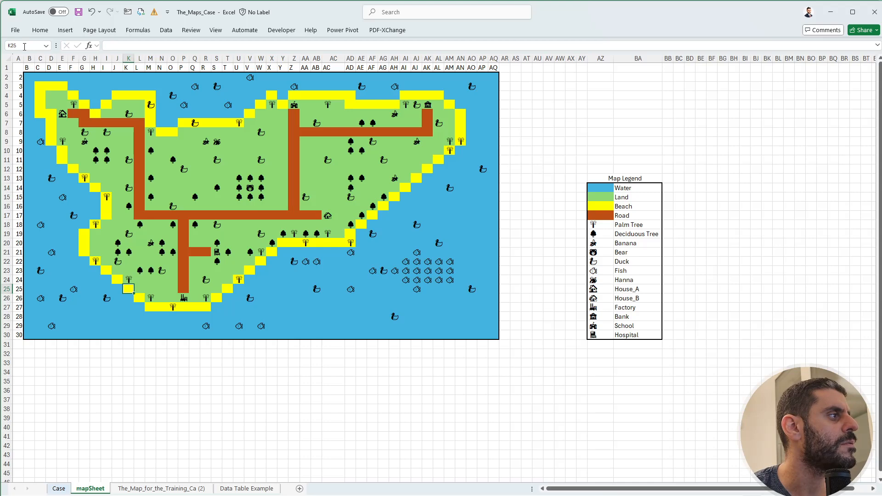
# Select the 5-by-5 block I23:M27 within two cells of K25 and compare it with the Level 6 example on the Case sheet.
pyautogui.press('Left')
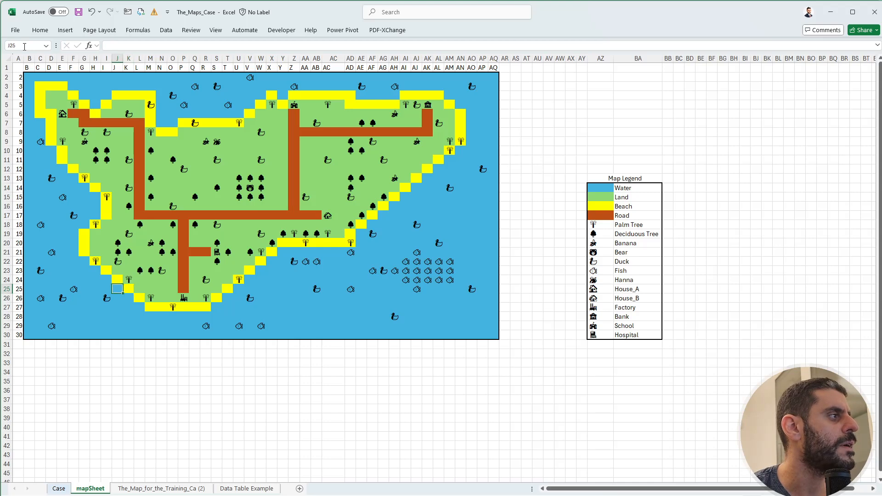
pyautogui.press('Up')
pyautogui.press('Left')
pyautogui.press('Up')
pyautogui.press('Left')
pyautogui.press('Right')
pyautogui.hotkey('shift', 'Right')
pyautogui.hotkey('shift', 'Right')
pyautogui.hotkey('shift', 'Right')
pyautogui.hotkey('shift', 'Down')
pyautogui.hotkey('shift', 'Down')
pyautogui.hotkey('shift', 'Down')
pyautogui.hotkey('shift', 'Down')
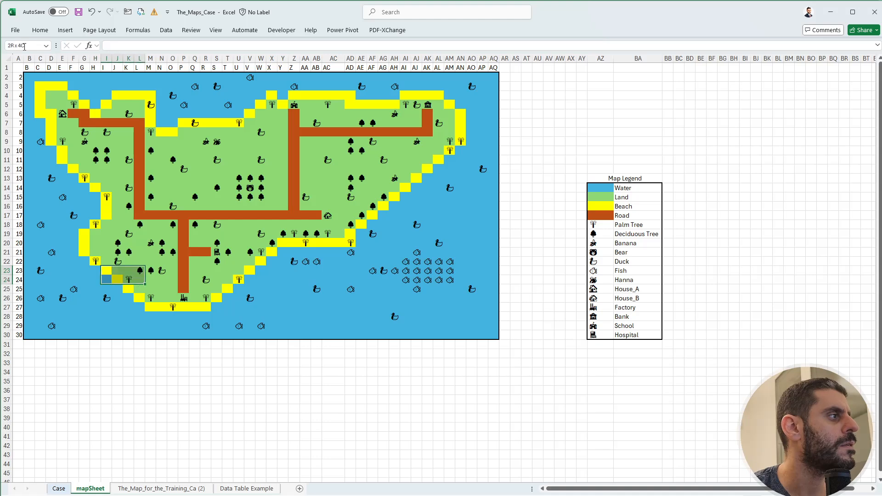
pyautogui.hotkey('shift', 'Up')
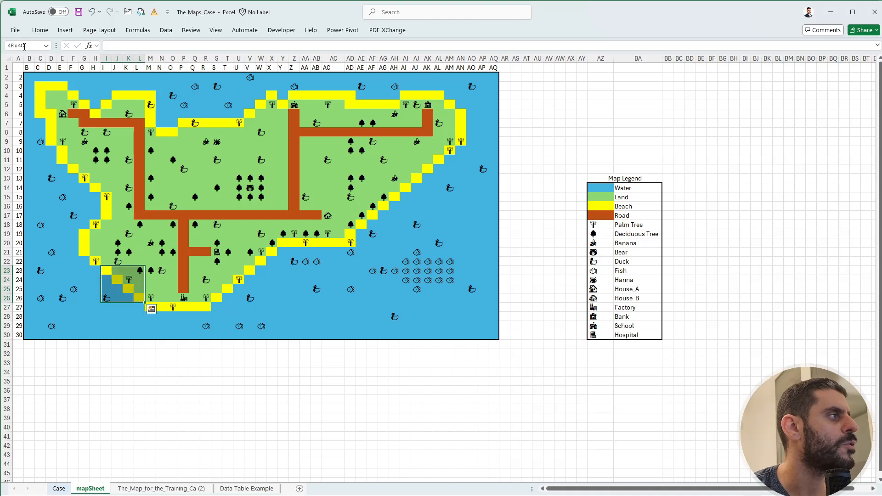
pyautogui.hotkey('shift', 'Right')
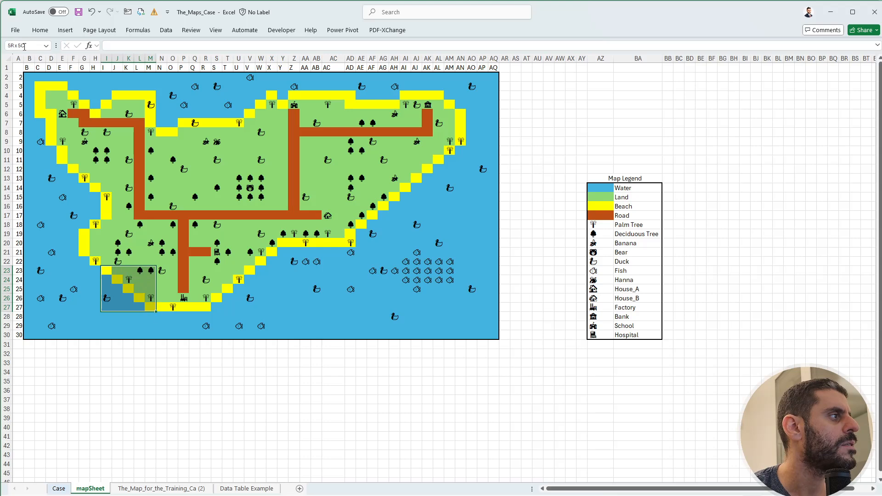
pyautogui.hotkey('shift', 'Down')
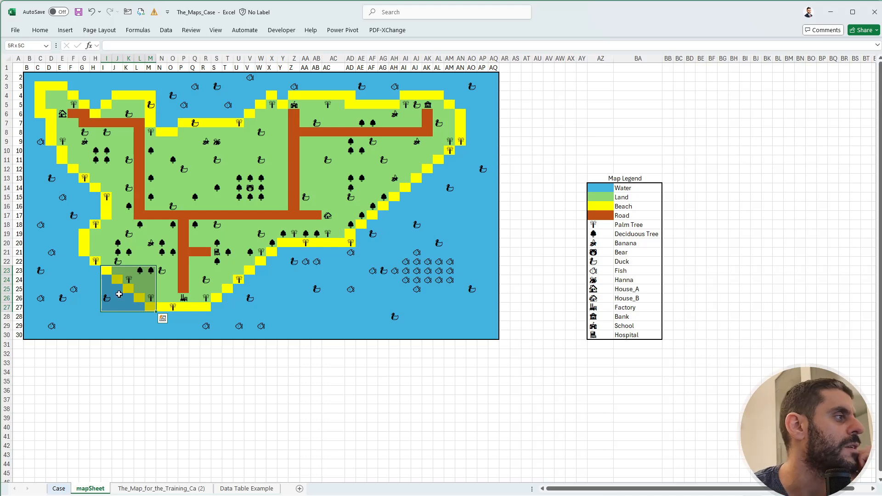
pyautogui.click(59, 489)
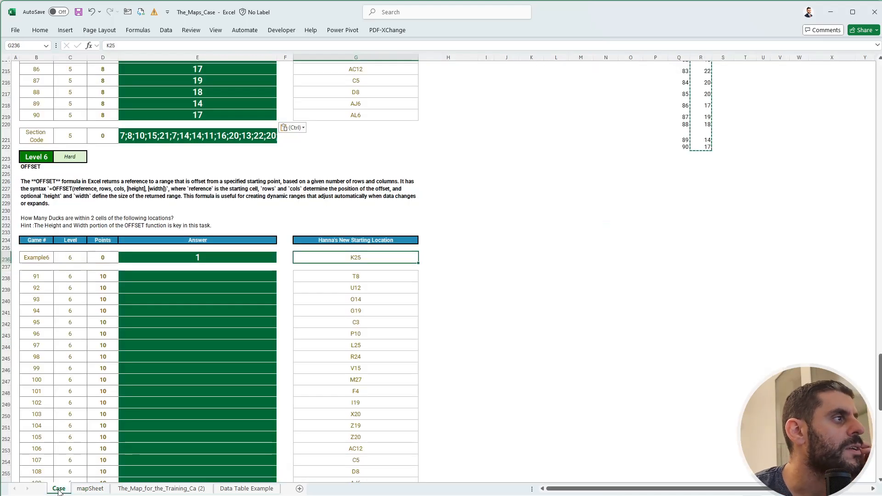
pyautogui.click(75, 490)
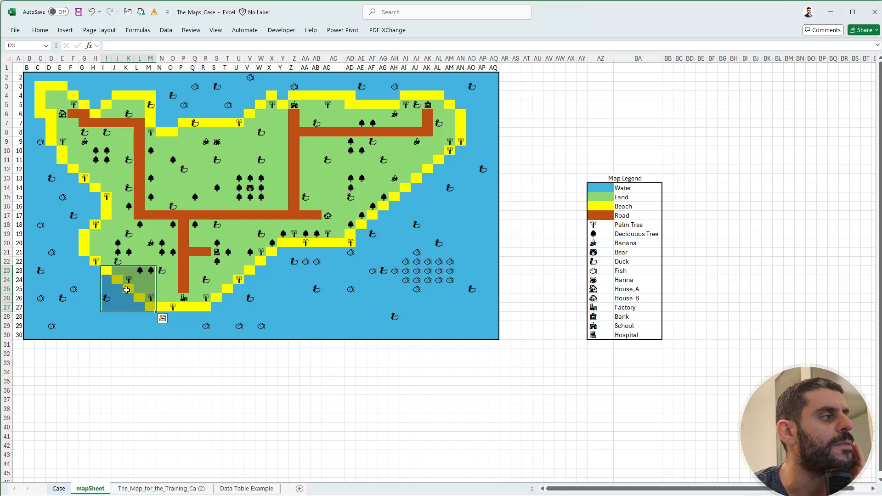
# Enter +OFFSET(K25,-2,-2,5,5) in K34 on mapSheet and compare the returned block with I23:M27 on the map.
pyautogui.click(128, 371)
pyautogui.write('+of')
pyautogui.press('Tab')
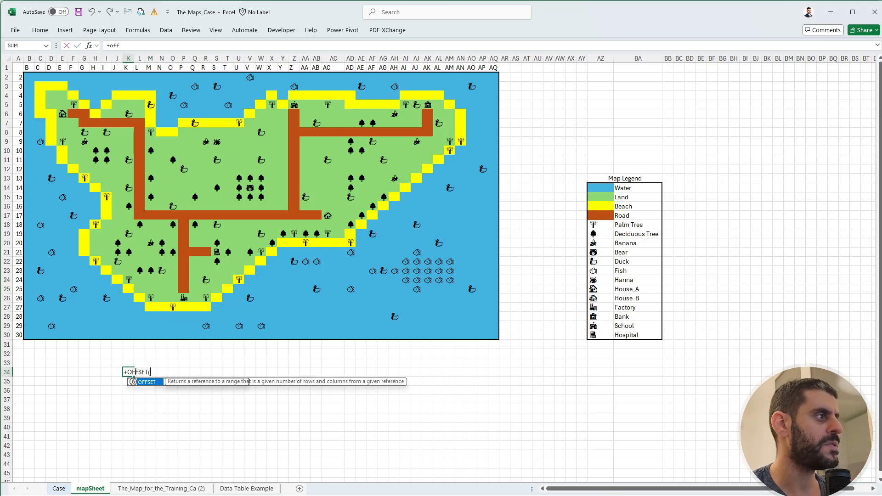
pyautogui.click(127, 287)
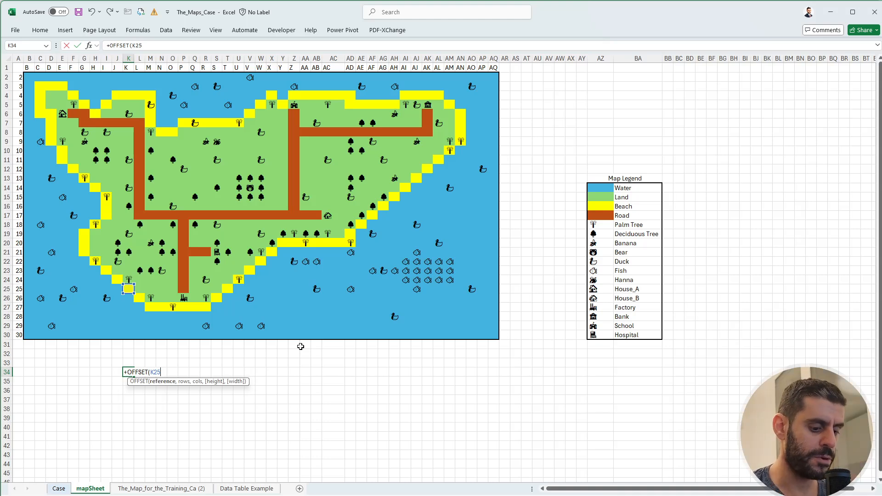
pyautogui.write(',')
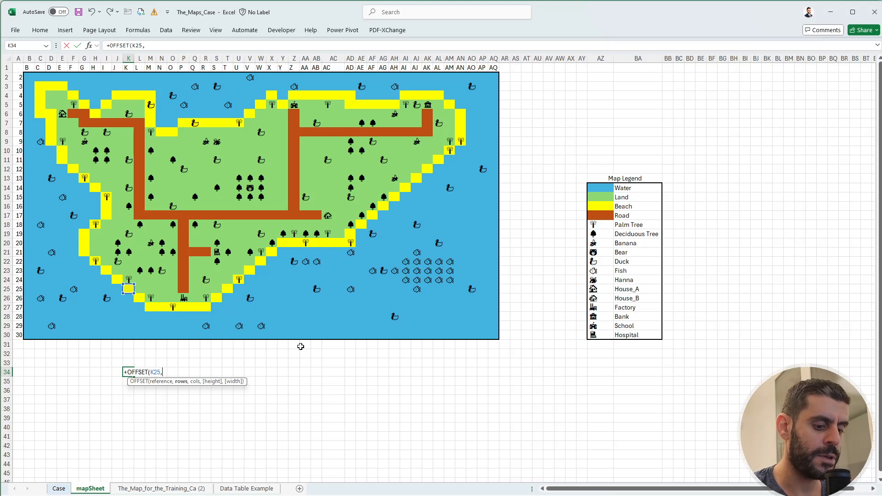
pyautogui.write('-2,')
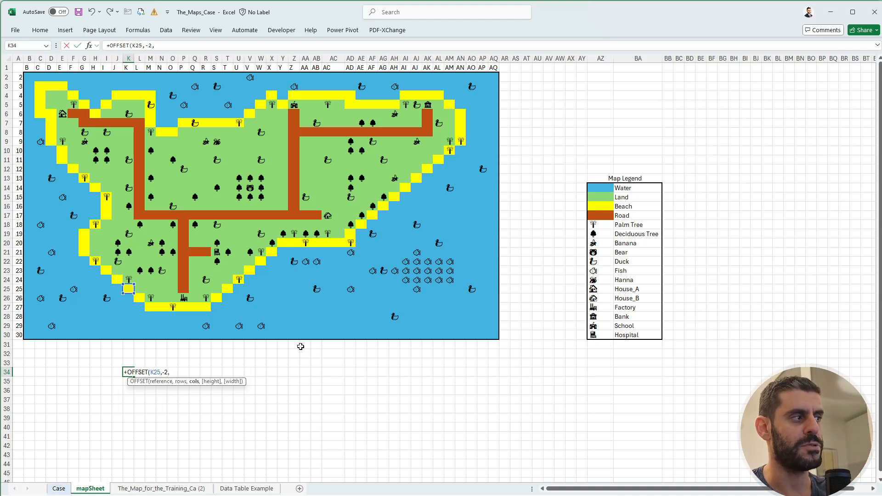
pyautogui.write('-2')
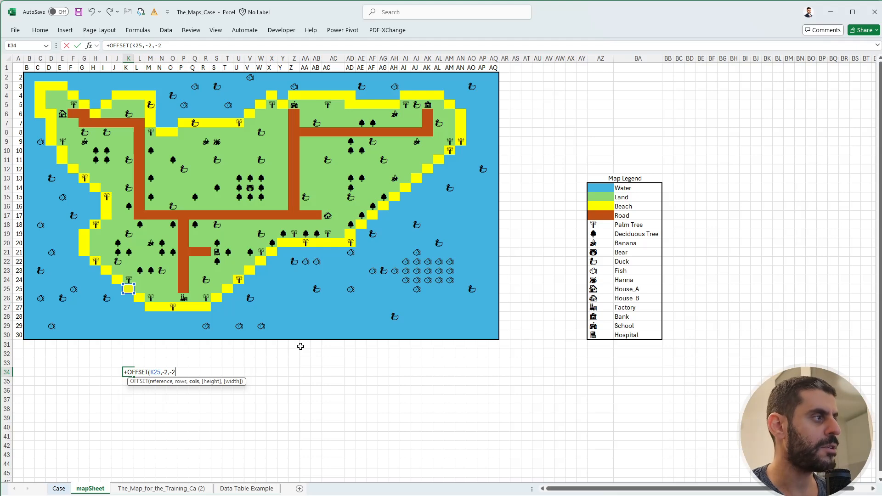
pyautogui.write(',5,5')
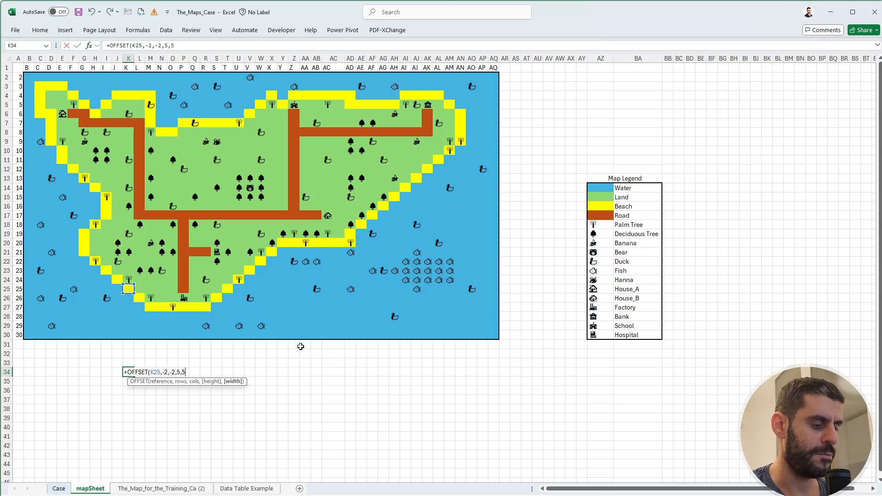
pyautogui.write(')')
pyautogui.press('Return')
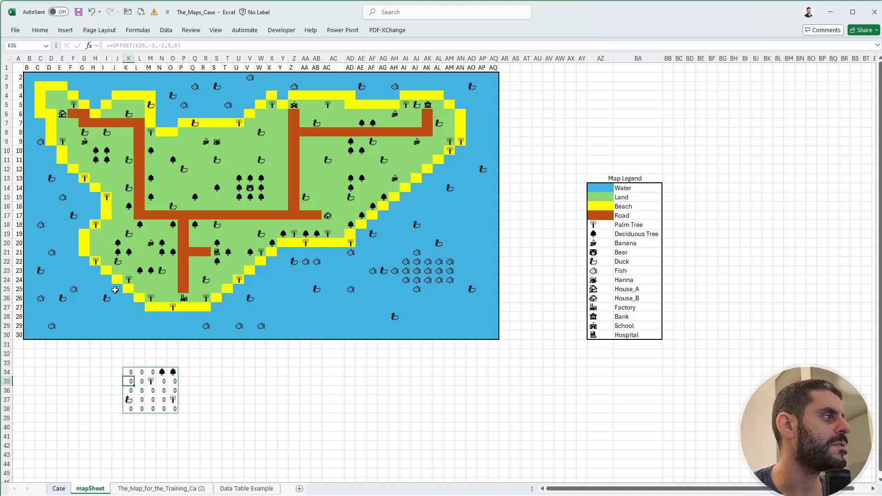
pyautogui.moveTo(96, 262); pyautogui.dragTo(144, 306)
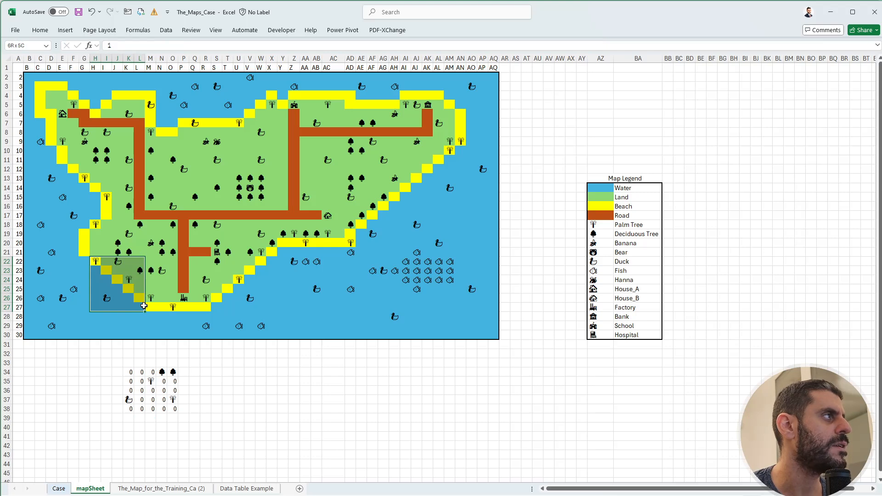
pyautogui.moveTo(107, 270); pyautogui.dragTo(150, 308)
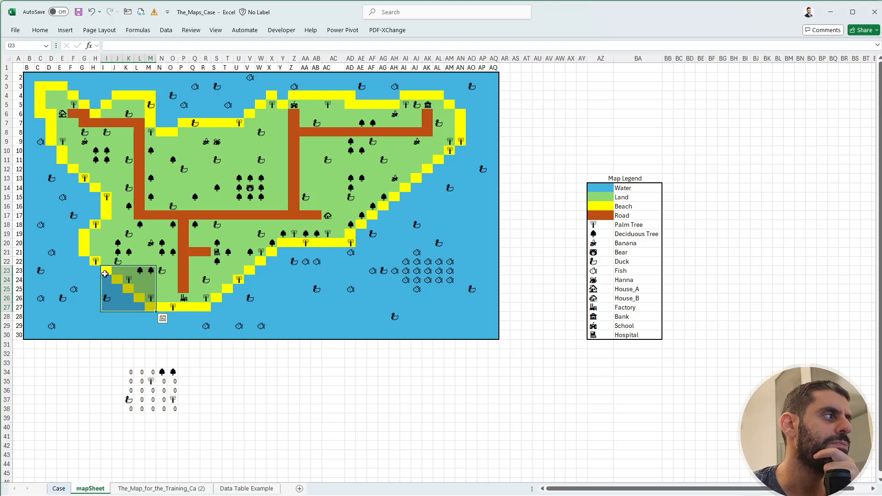
# In J236 on the Case sheet, begin an OFFSET formula whose reference is INDIRECT("mapSheet!"&G236).
pyautogui.click(58, 488)
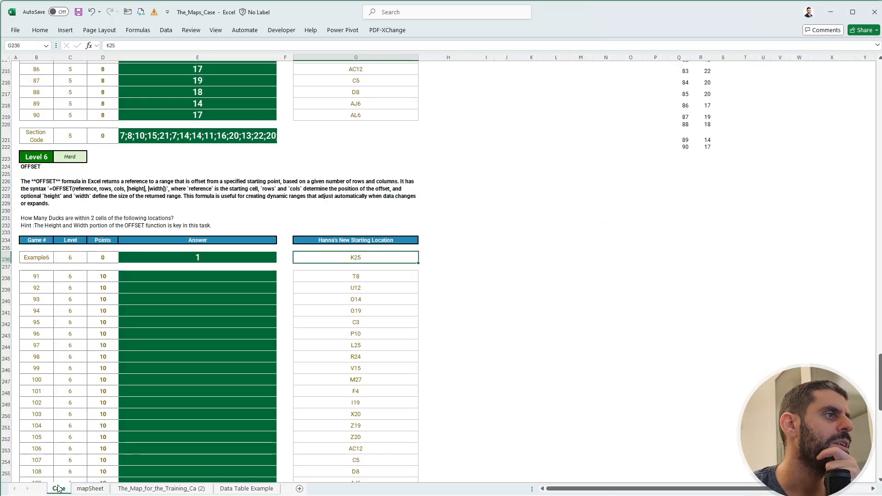
pyautogui.click(499, 255)
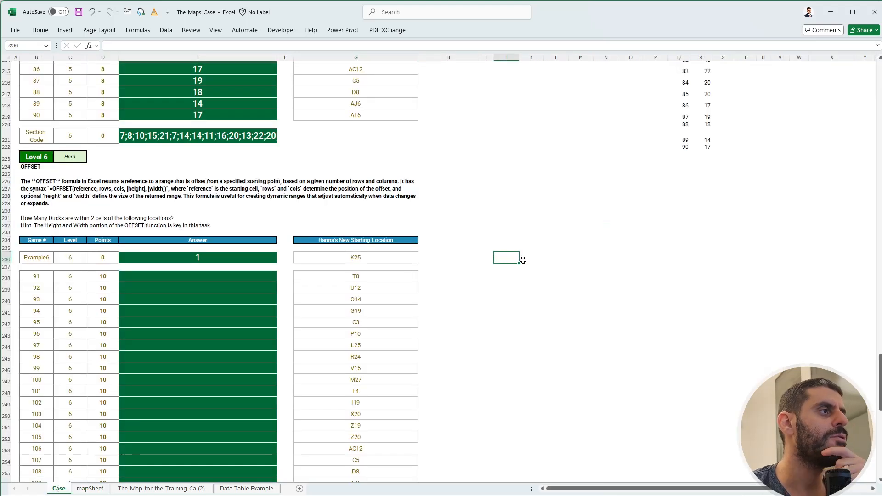
pyautogui.write('+')
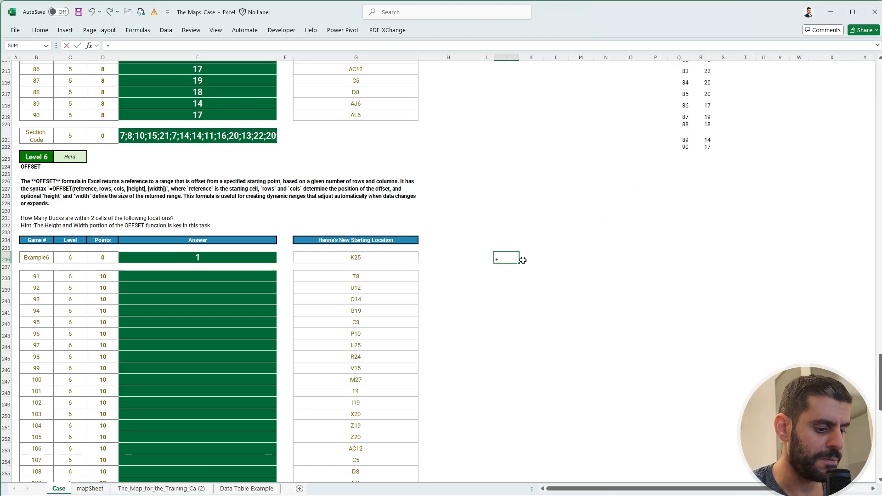
pyautogui.write('OFFSET(')
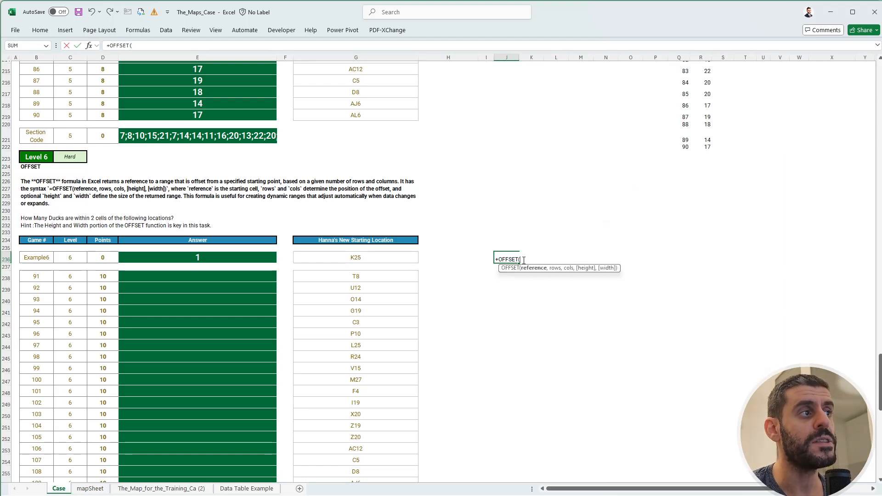
pyautogui.write('ind')
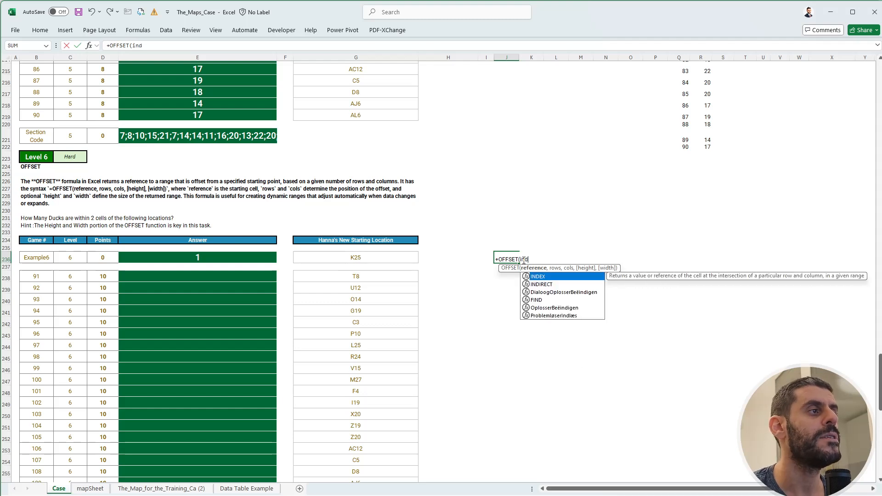
pyautogui.press('Down')
pyautogui.press('Tab')
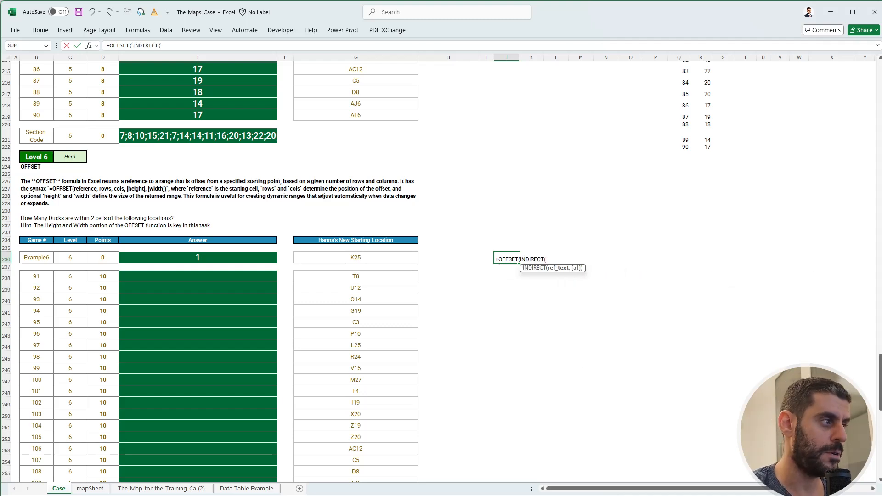
pyautogui.write('"map')
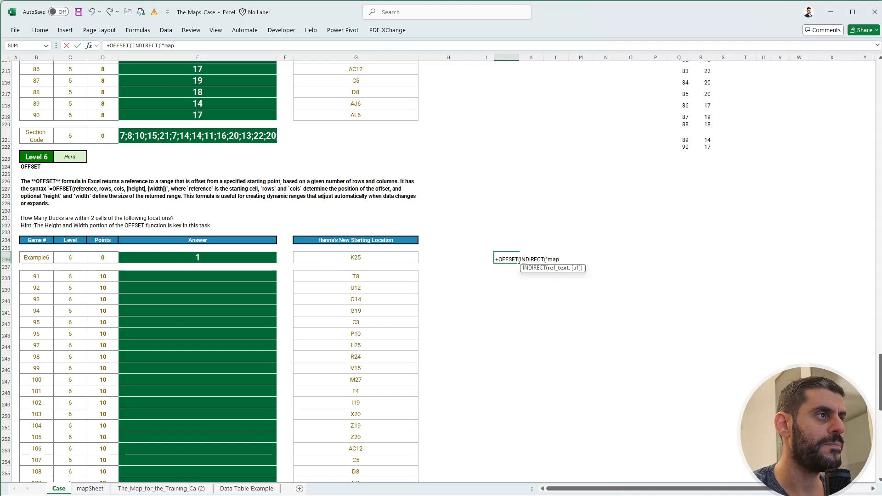
pyautogui.write('Sheet')
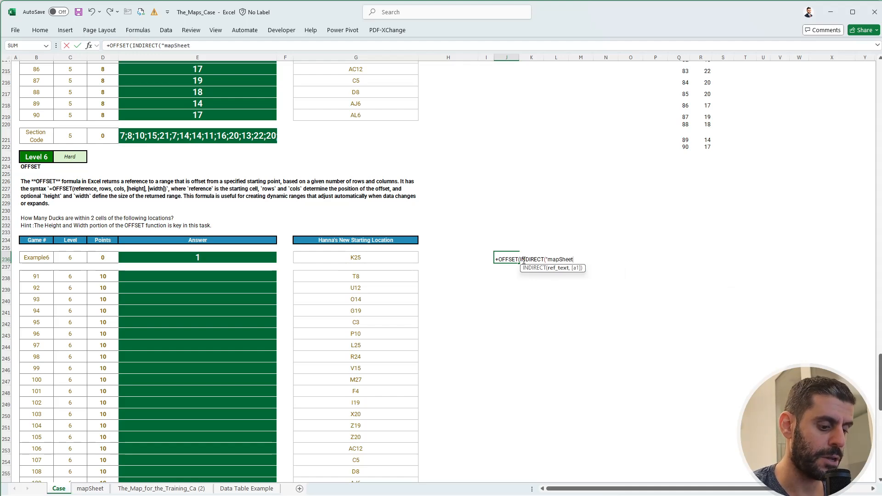
pyautogui.write('!"')
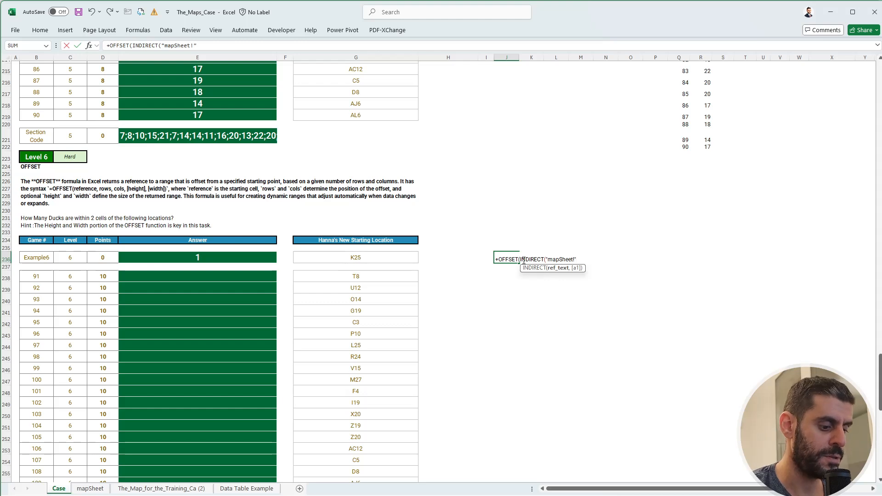
pyautogui.write('&')
pyautogui.press('Left')
pyautogui.press('Left')
pyautogui.press('Left')
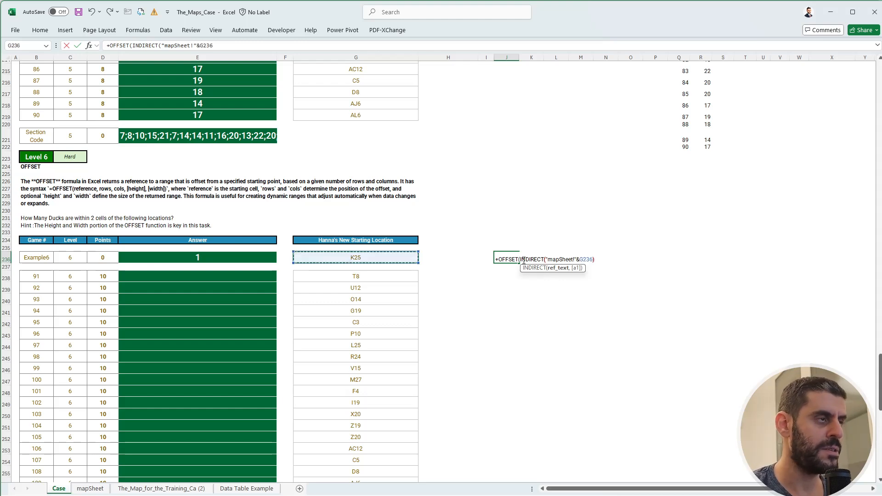
pyautogui.write('),-2,')
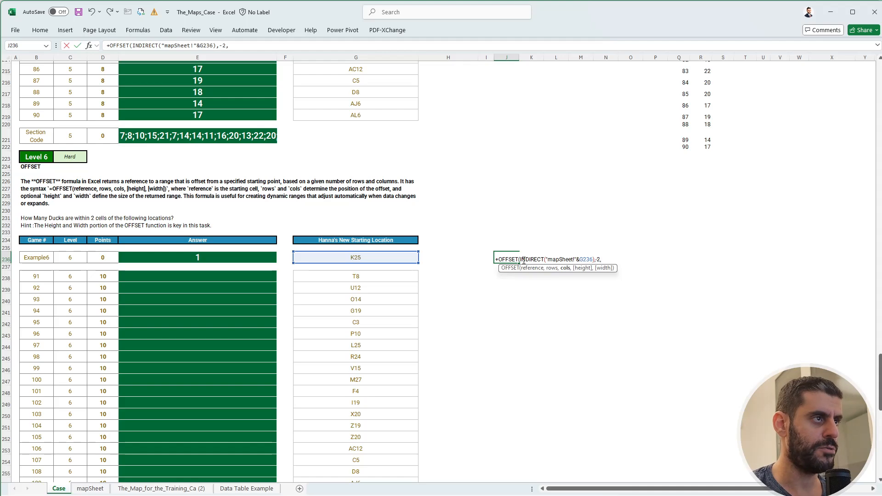
pyautogui.write('-2,3,3')
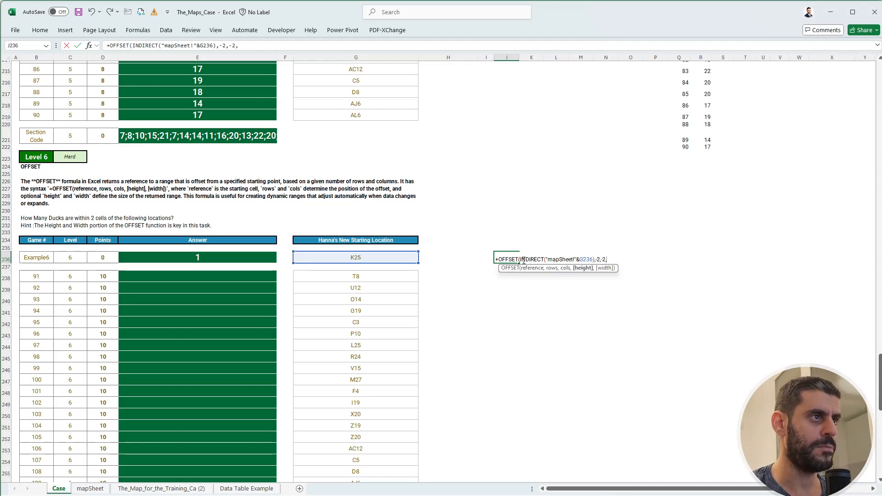
# Complete the J236 OFFSET formula with row and column offsets of -2 and a height and width of 5.
pyautogui.press('BackSpace')
pyautogui.press('BackSpace')
pyautogui.press('BackSpace')
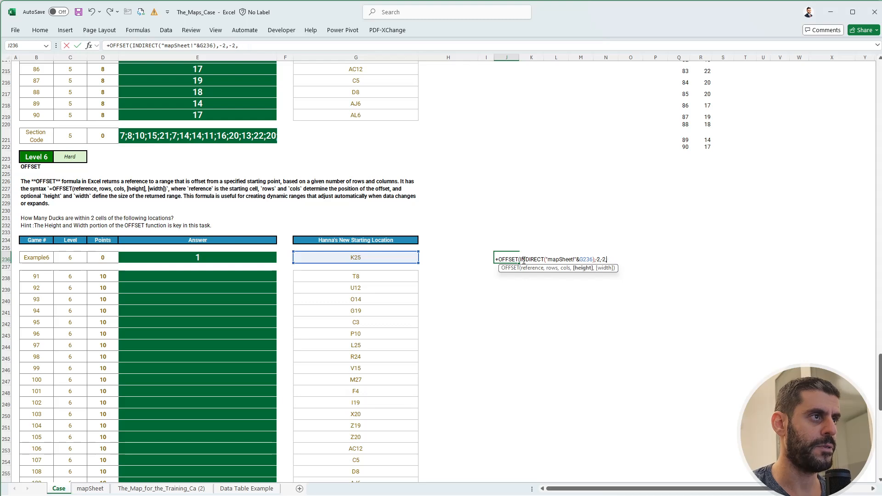
pyautogui.write(',')
pyautogui.press('BackSpace')
pyautogui.press('BackSpace')
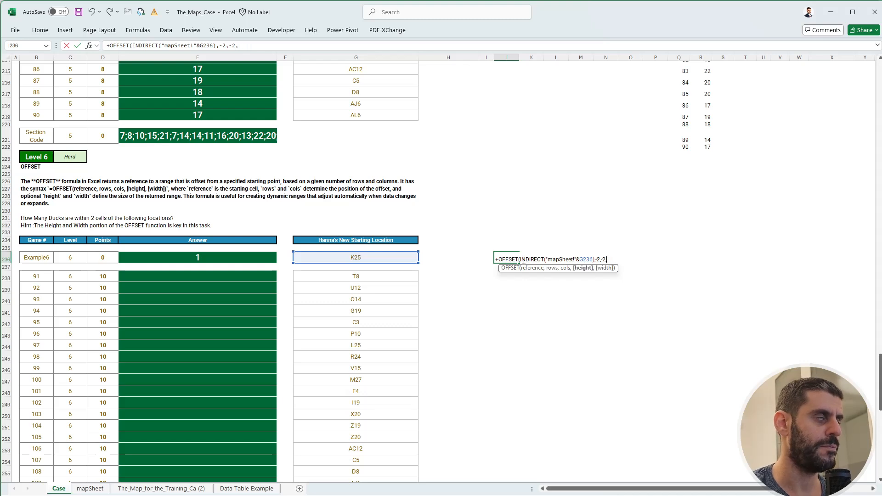
pyautogui.write('5,5')
pyautogui.press('BackSpace')
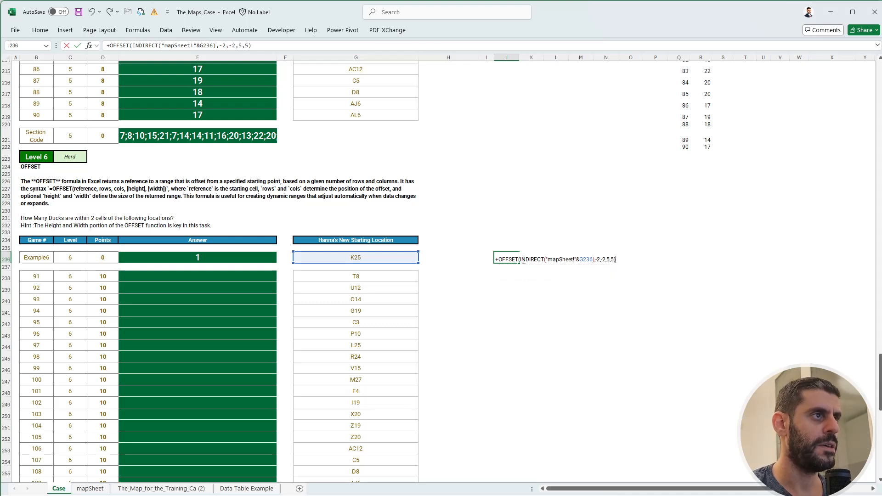
pyautogui.press('Return')
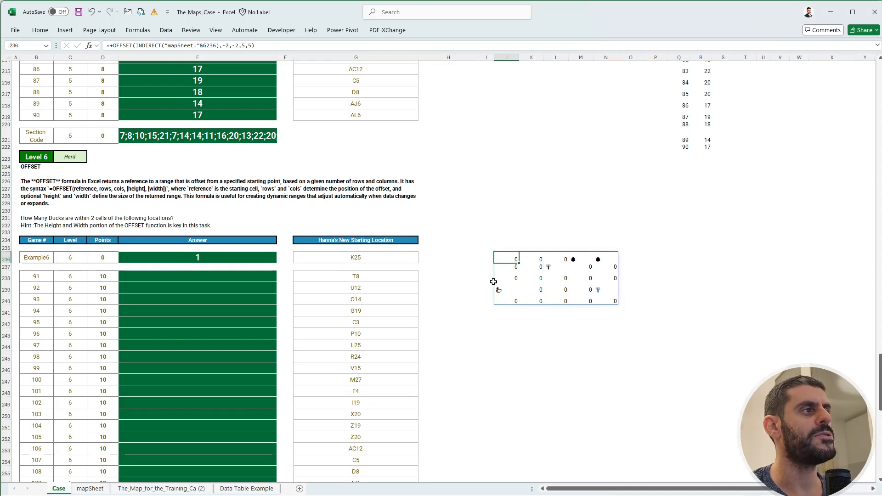
pyautogui.hotkey('ctrl', 'c')
pyautogui.click(512, 277)
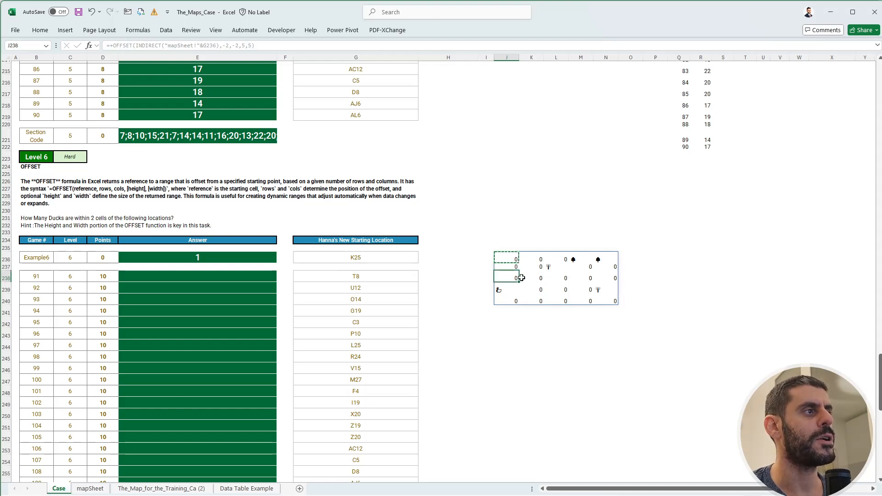
pyautogui.hotkey('ctrl', 'v')
pyautogui.press('Escape')
pyautogui.hotkey('ctrl', 'z')
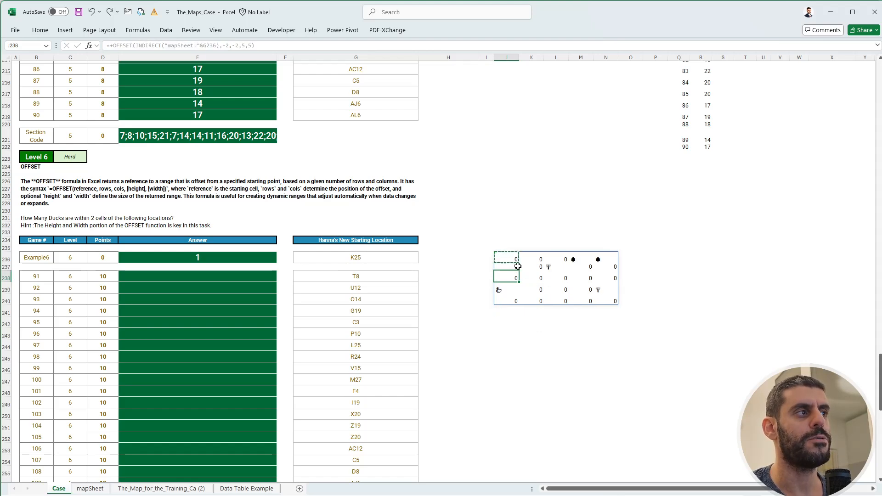
# Wrap the OFFSET formula in J236 on the Case sheet in a COUNTIFS function.
pyautogui.click(509, 257)
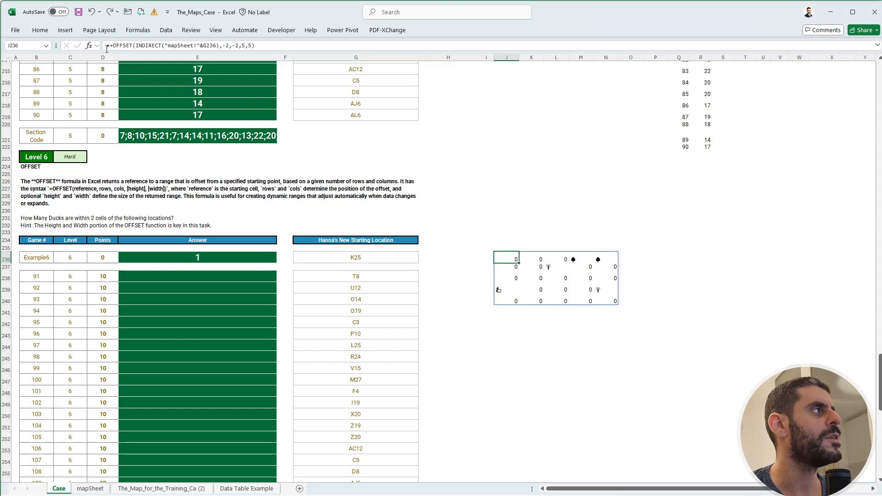
pyautogui.click(111, 45)
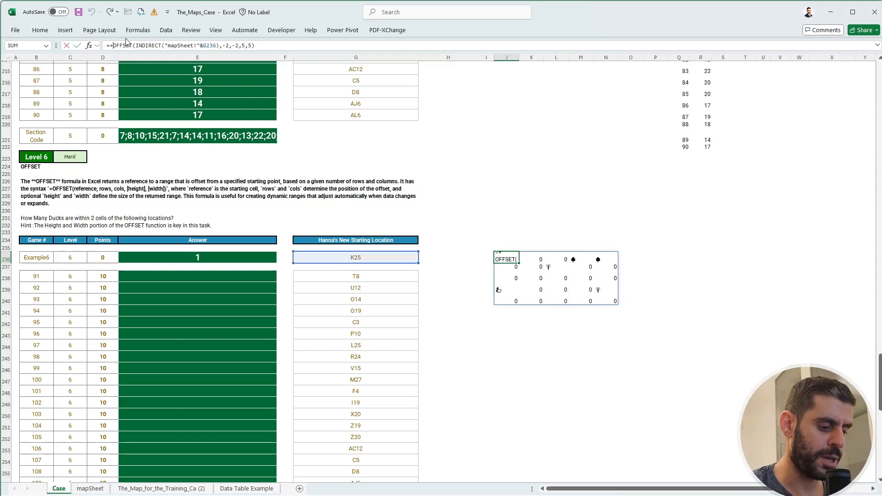
pyautogui.write('countif')
pyautogui.press('Down')
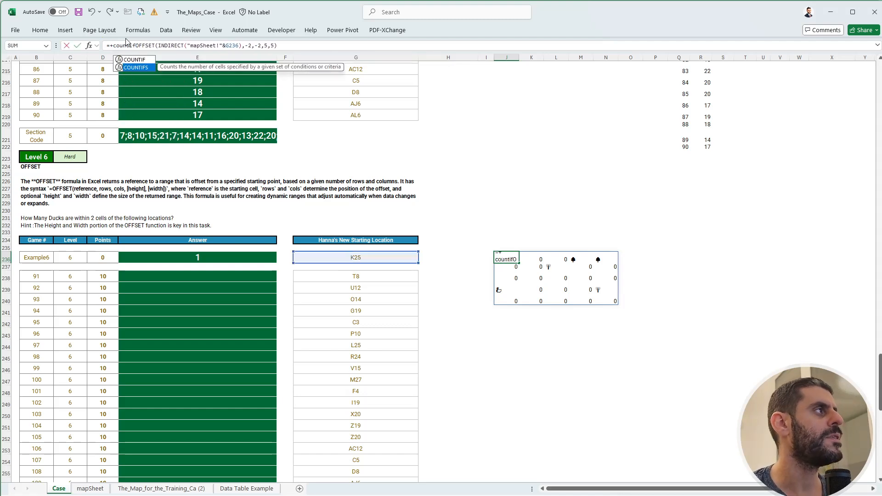
pyautogui.press('Tab')
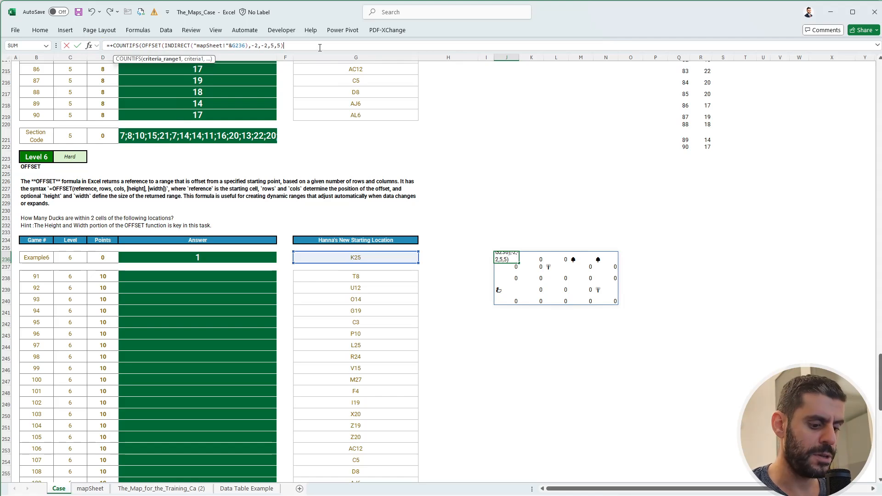
# Complete the J236 COUNTIFS with the duck symbol in the map legend, mapSheet!$AZ$22, as an absolute criterion.
pyautogui.write(',mapSheet!')
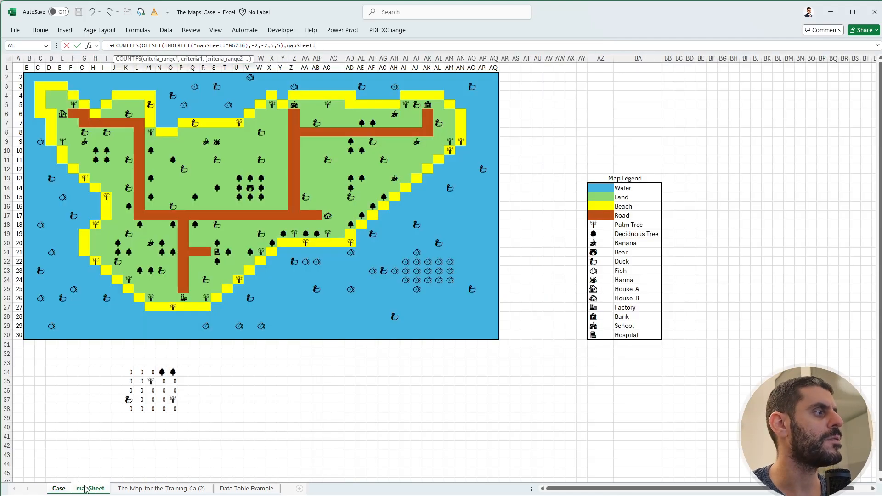
pyautogui.click(90, 488)
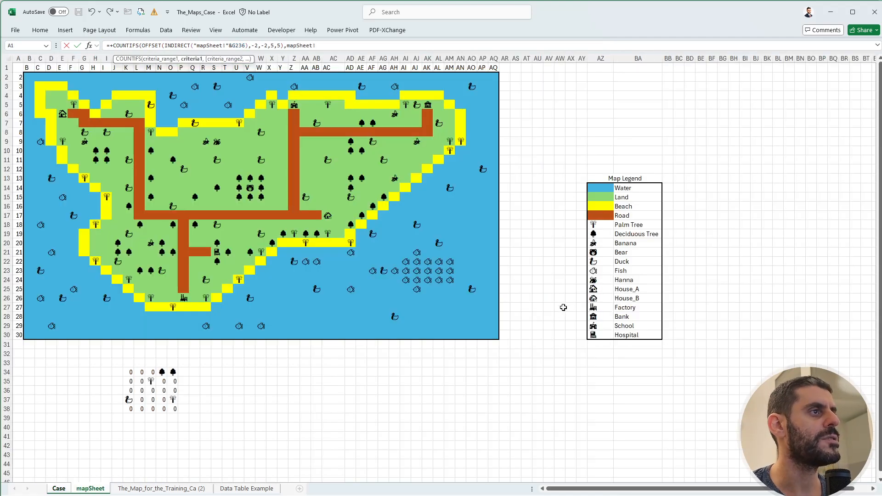
pyautogui.click(604, 261)
pyautogui.press('F4')
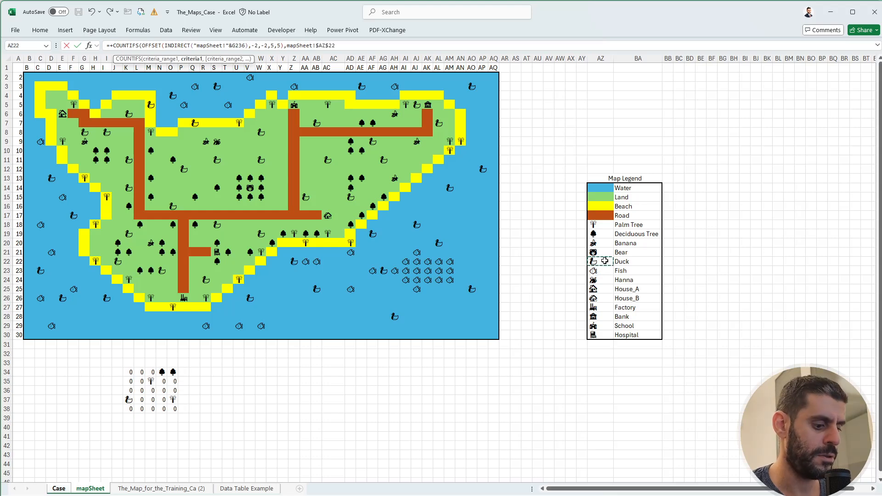
pyautogui.write(')')
pyautogui.press('Return')
# Copy the duck-counting formula from J236 to J238:J257 for games 91 to 110.
pyautogui.press('Up')
pyautogui.hotkey('ctrl', 'c')
pyautogui.press('Down')
pyautogui.press('Down')
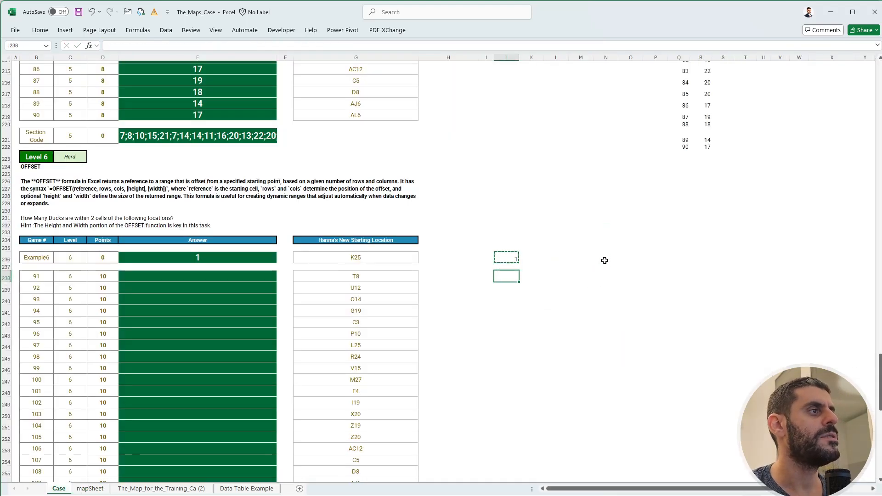
pyautogui.hotkey('shift', 'Down')
pyautogui.hotkey('shift', 'Down')
pyautogui.hotkey('shift', 'Down')
pyautogui.hotkey('shift', 'Down')
pyautogui.hotkey('shift', 'Down')
pyautogui.hotkey('shift', 'Down')
pyautogui.hotkey('shift', 'Down')
pyautogui.hotkey('shift', 'Down')
pyautogui.hotkey('shift', 'Down')
pyautogui.hotkey('shift', 'Down')
pyautogui.hotkey('shift', 'Down')
pyautogui.hotkey('shift', 'Down')
pyautogui.hotkey('shift', 'Down')
pyautogui.hotkey('shift', 'Down')
pyautogui.hotkey('shift', 'Down')
pyautogui.hotkey('shift', 'Down')
pyautogui.hotkey('shift', 'Down')
pyautogui.hotkey('shift', 'Down')
pyautogui.hotkey('shift', 'Down')
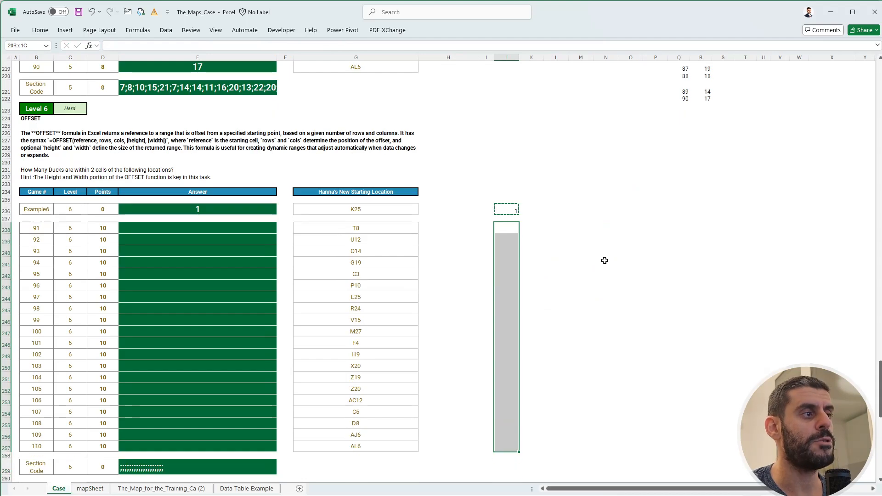
pyautogui.hotkey('ctrl', 'v')
pyautogui.press('Escape')
# Fill the Level 6 answers from E238 down by entering a reference to J238:J257.
pyautogui.press('Left')
pyautogui.press('Left')
pyautogui.press('Left')
pyautogui.press('Left')
pyautogui.press('Left')
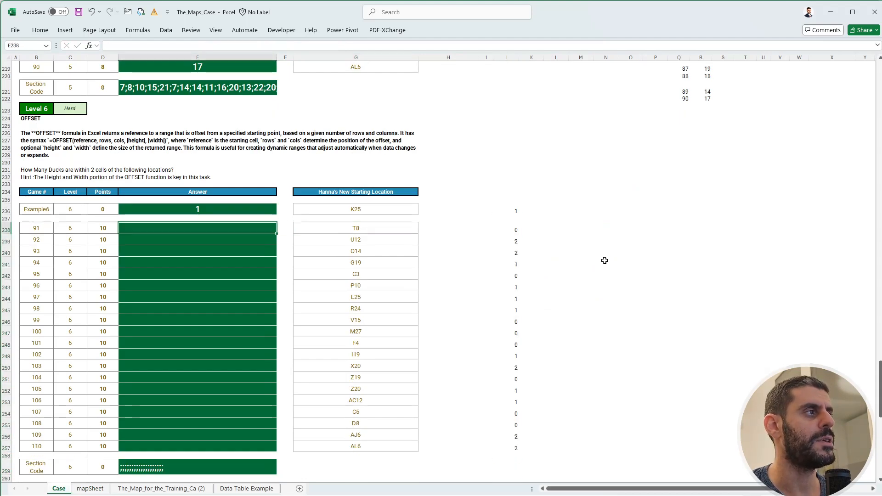
pyautogui.write('+')
pyautogui.press('Right')
pyautogui.press('Right')
pyautogui.press('Right')
pyautogui.press('Right')
pyautogui.press('Right')
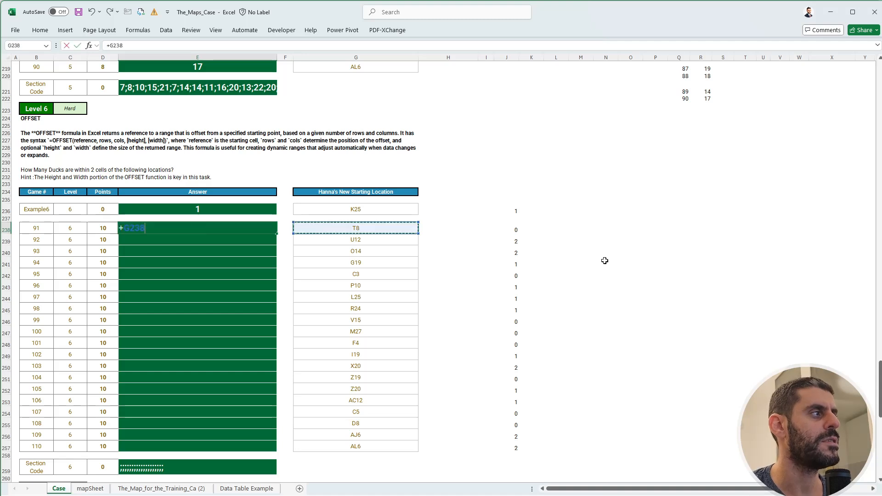
pyautogui.hotkey('ctrl', 'shift', 'Down')
pyautogui.press('Return')
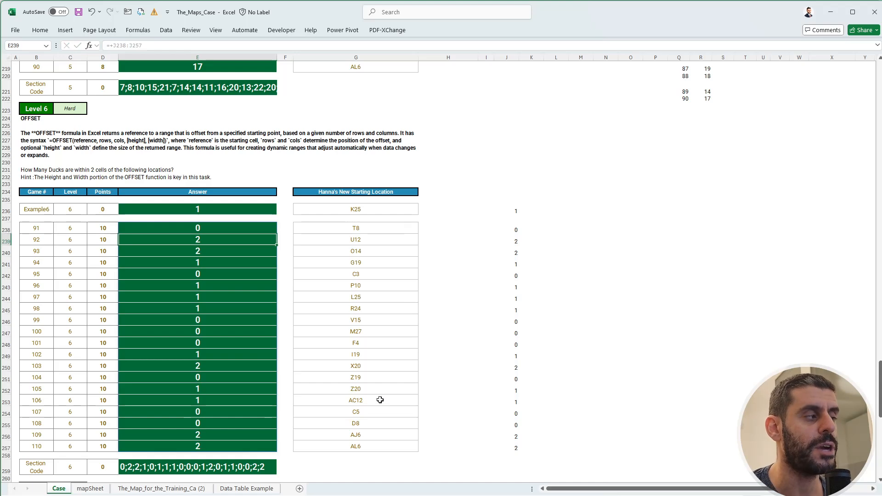
# Review on mapSheet how the two-cell offset around K25 covers the surrounding map cells.
pyautogui.click(92, 488)
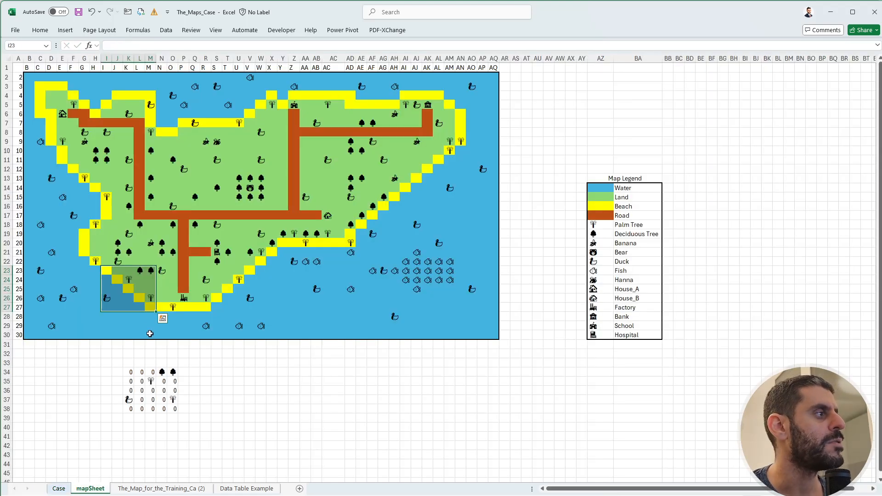
pyautogui.click(130, 288)
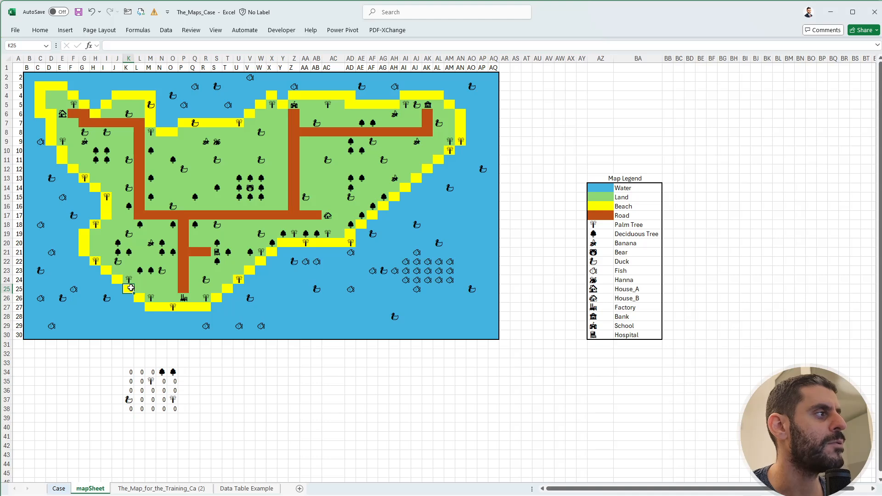
pyautogui.click(128, 272)
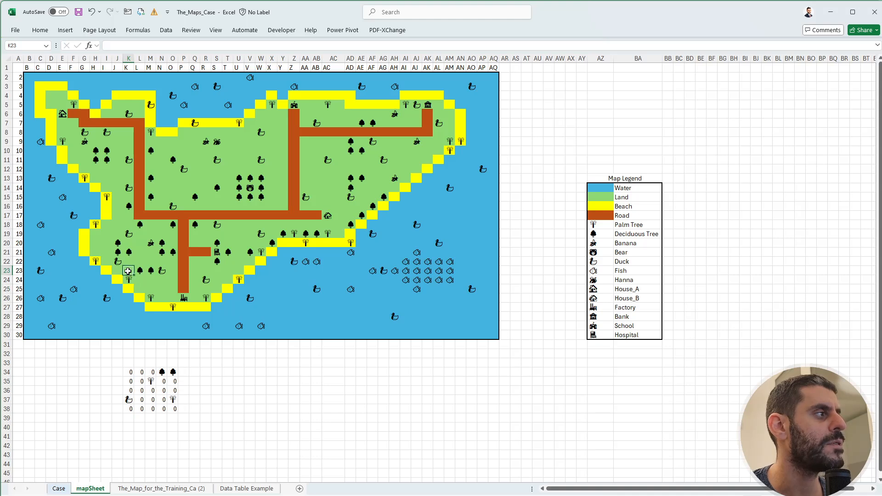
pyautogui.click(118, 272)
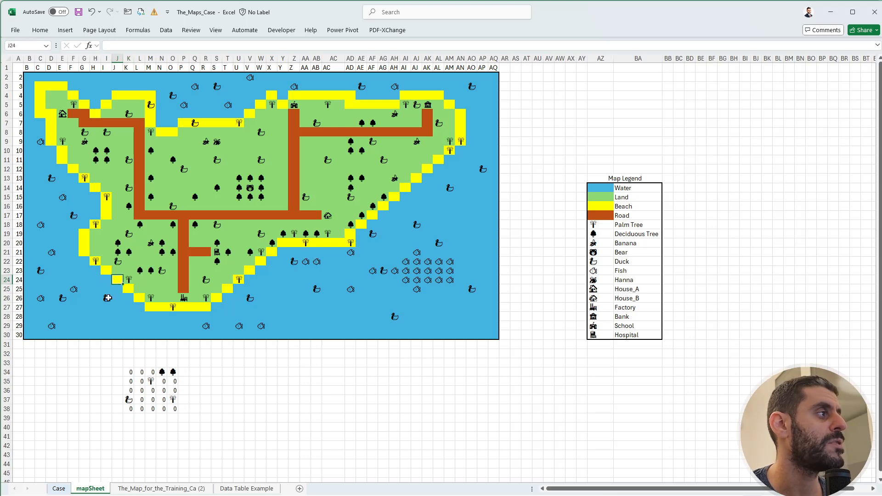
pyautogui.click(268, 390)
# Return to the Case sheet and read the Level 7 instructions about travelling only on the road.
pyautogui.click(60, 489)
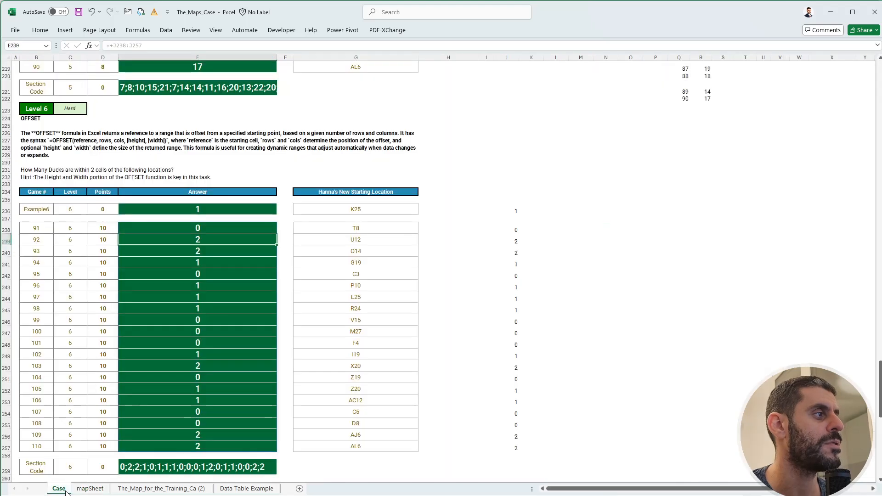
pyautogui.scroll(-7, 103, 406)
pyautogui.scroll(-4, 107, 404)
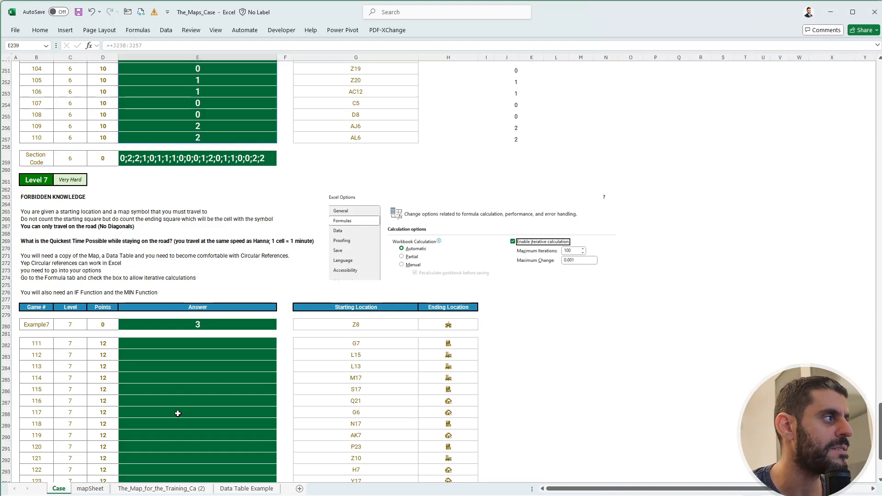
# Create a copy of mapSheet and place it directly after the original sheet.
pyautogui.click(147, 490)
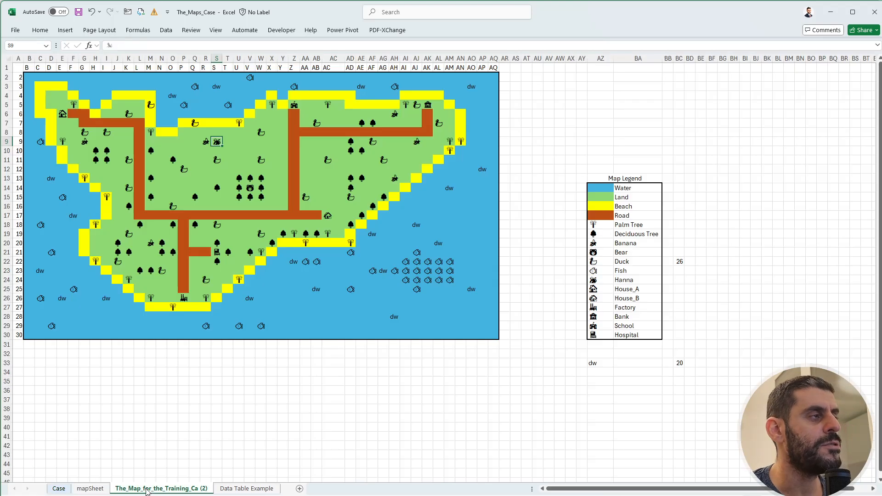
pyautogui.click(89, 494)
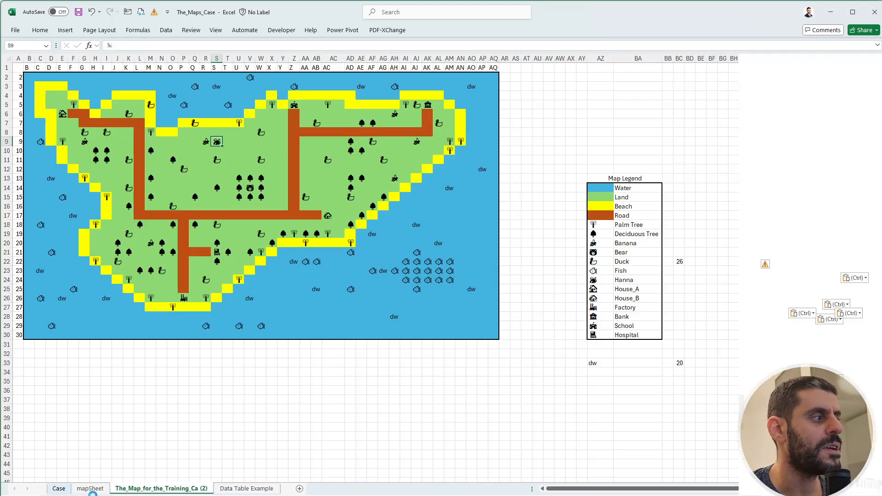
pyautogui.click(95, 490)
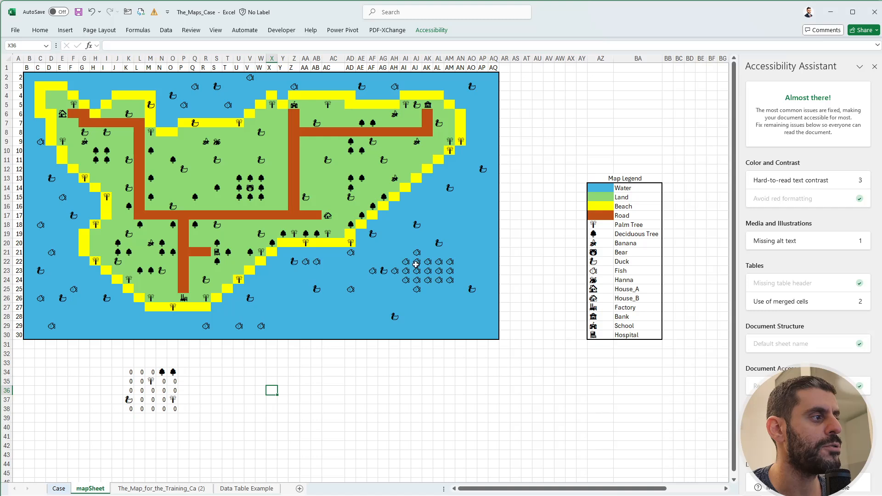
pyautogui.click(874, 67)
pyautogui.rightClick(96, 490)
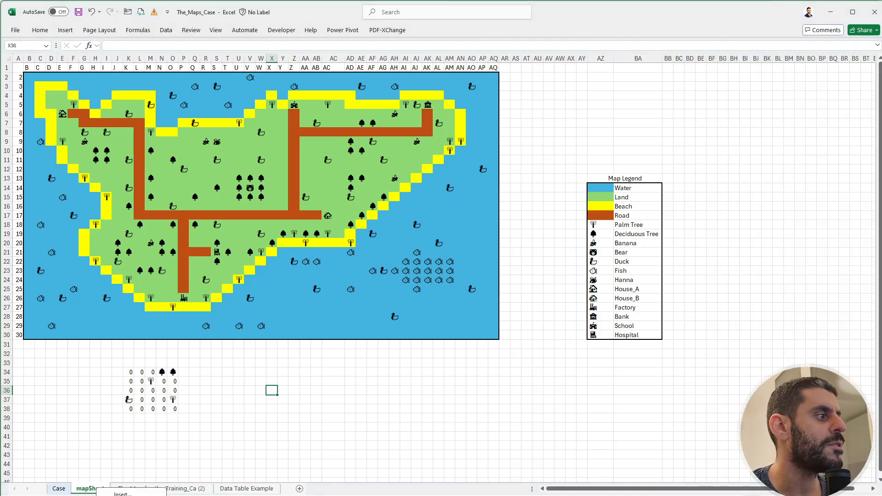
pyautogui.click(123, 495)
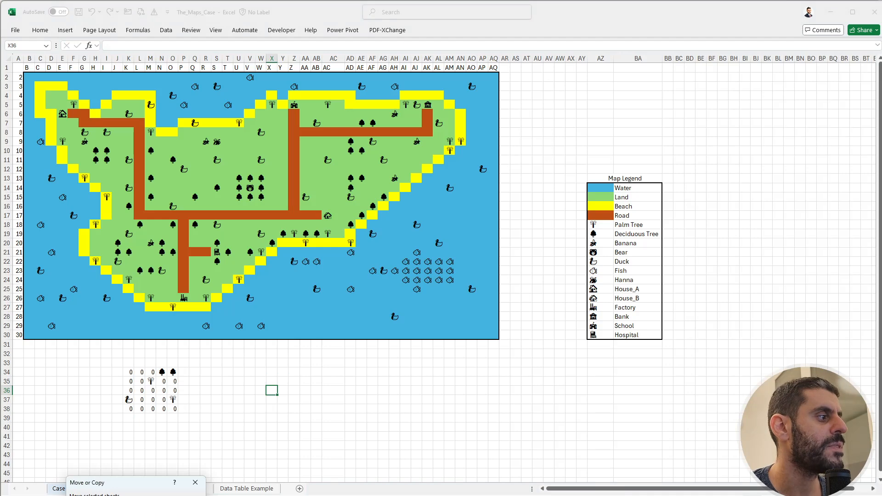
pyautogui.press('Return')
pyautogui.click(192, 447)
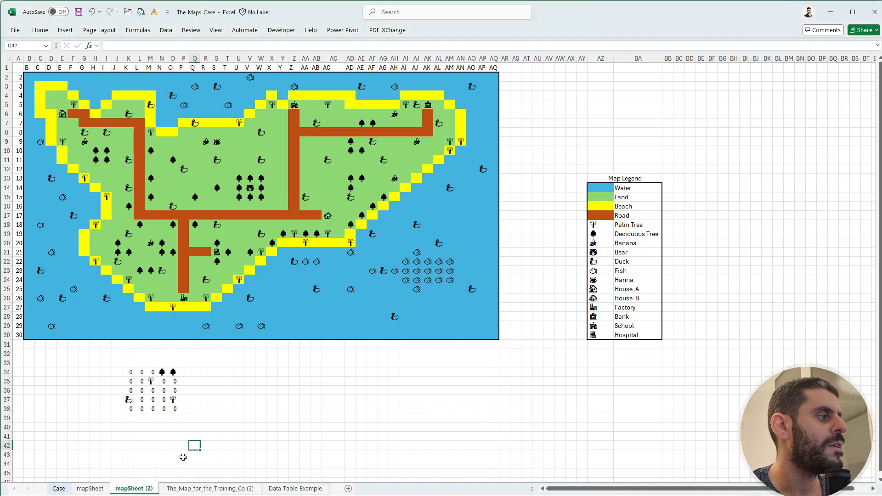
# Rename the copied map sheet as mapSheetC.
pyautogui.doubleClick(155, 491)
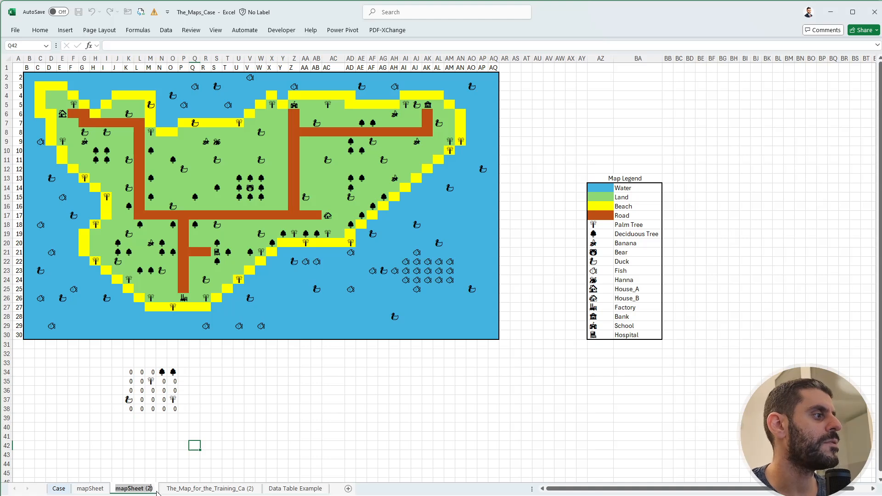
pyautogui.click(154, 489)
pyautogui.moveTo(153, 489); pyautogui.dragTo(138, 489)
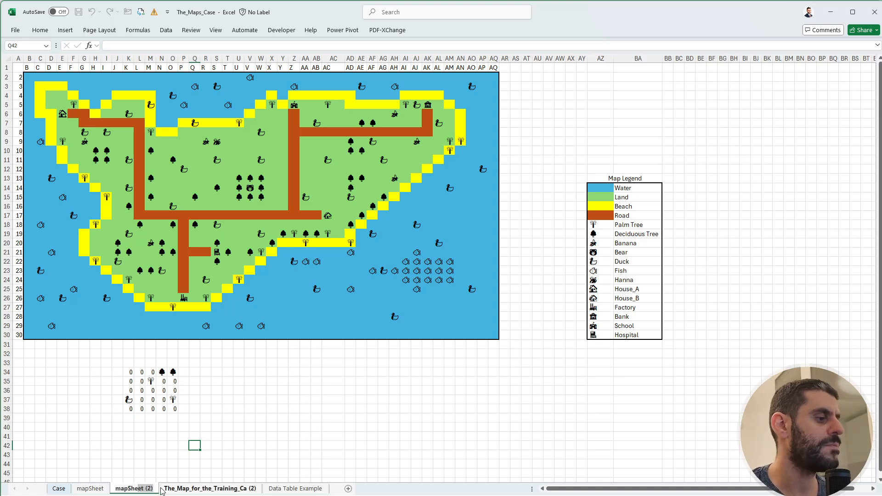
pyautogui.write('C')
pyautogui.press('Return')
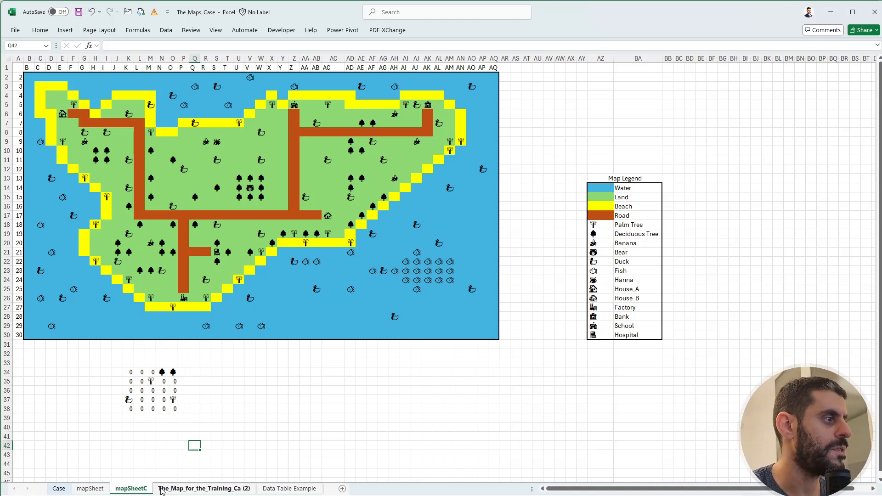
# On mapSheetC, delete the OFFSET formula in K34 and clear the row-number labels in A2:A30.
pyautogui.click(128, 372)
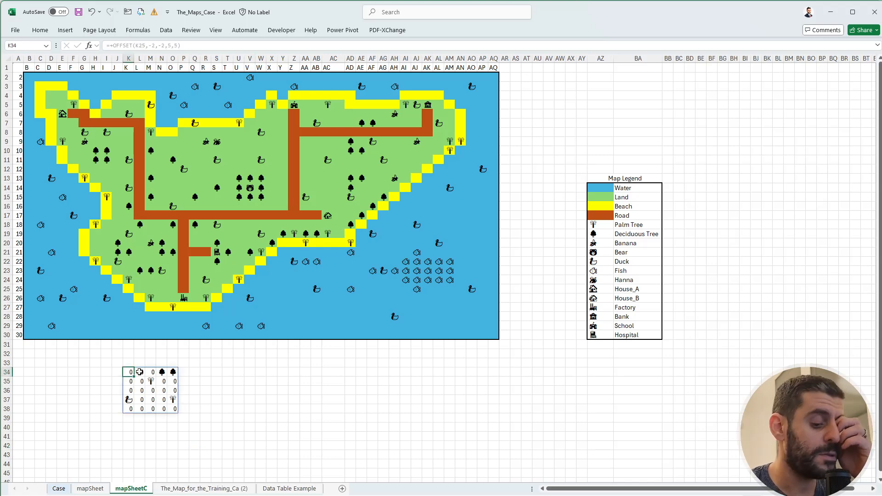
pyautogui.press('Delete')
pyautogui.click(23, 336)
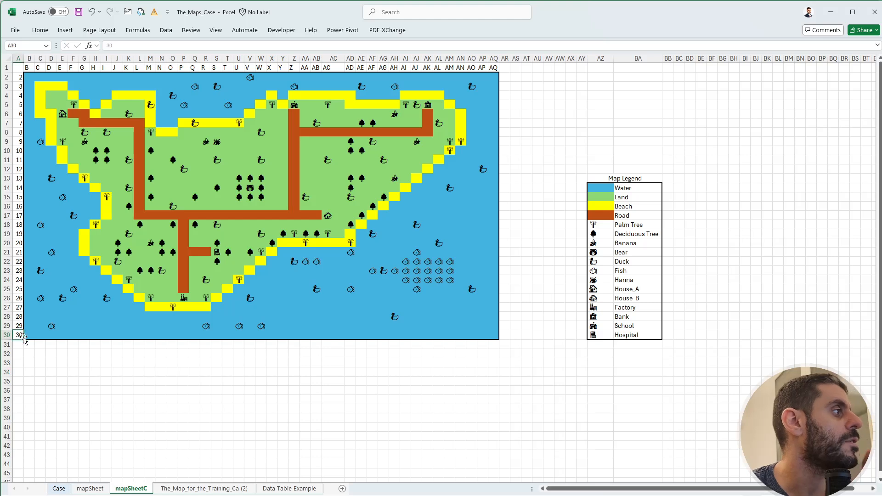
pyautogui.hotkey('ctrl', 'shift', 'Up')
pyautogui.press('Delete')
# Clear the column-letter labels in row 1 above the map, from B1 to AQ1.
pyautogui.hotkey('ctrl', 'Home')
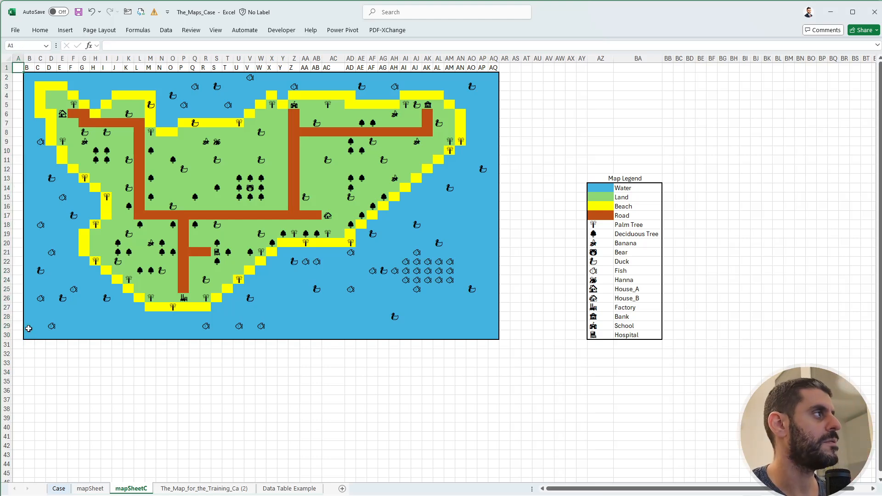
pyautogui.press('Right')
pyautogui.hotkey('ctrl', 'shift', 'Right')
pyautogui.press('Delete')
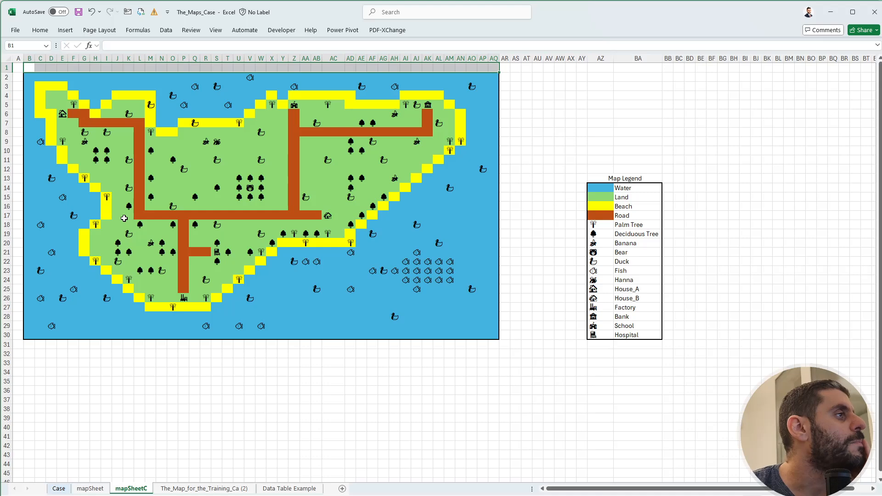
# On the Case sheet, enter the lookup label Example7 in L280, beside the Level 7 example row.
pyautogui.click(63, 489)
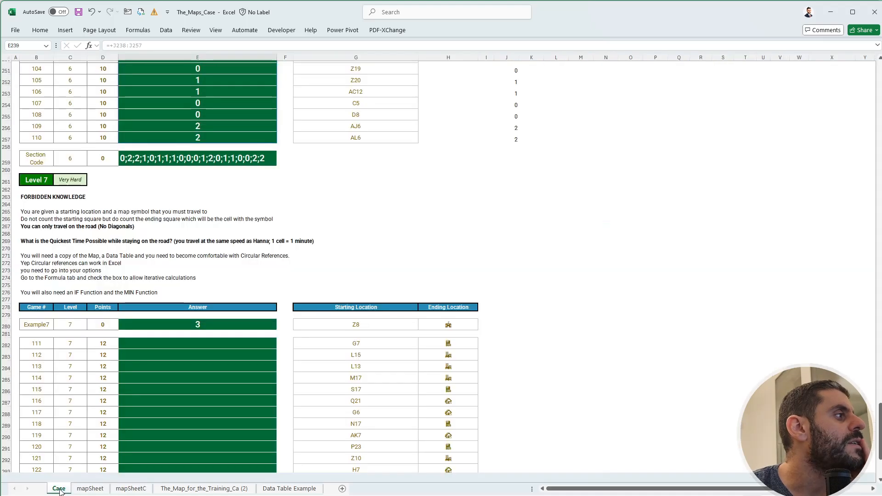
pyautogui.click(368, 325)
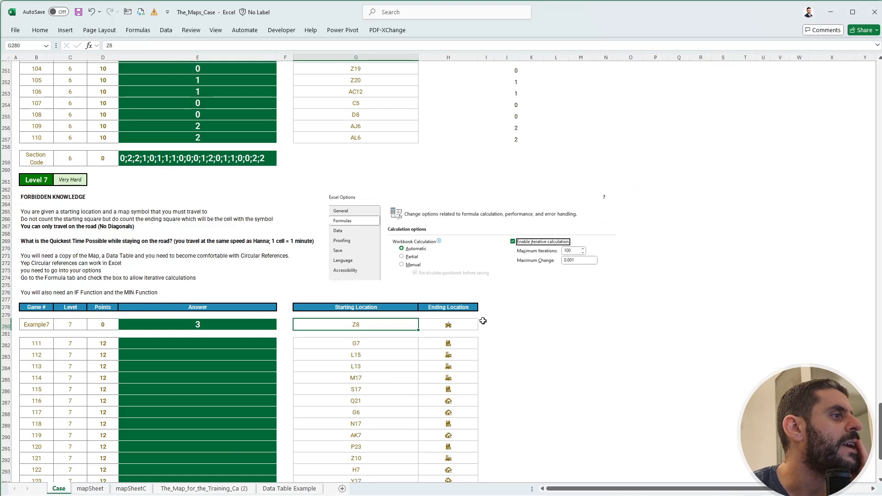
pyautogui.click(564, 324)
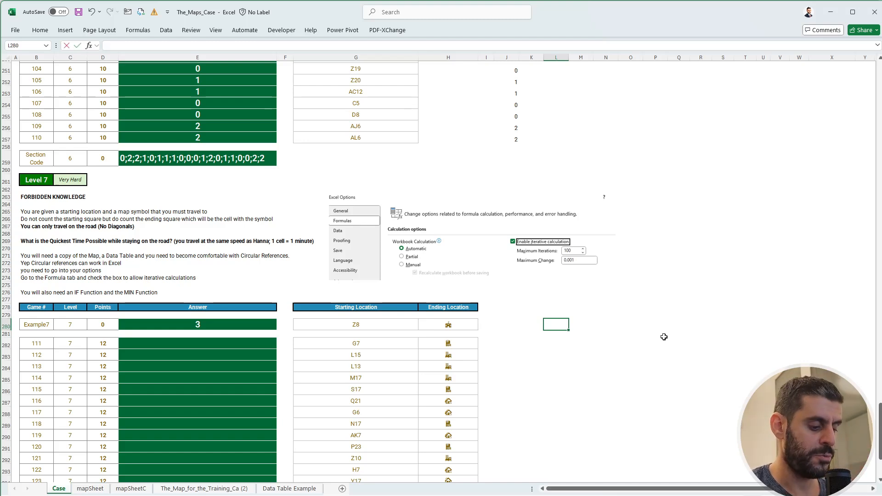
pyautogui.write('Example7')
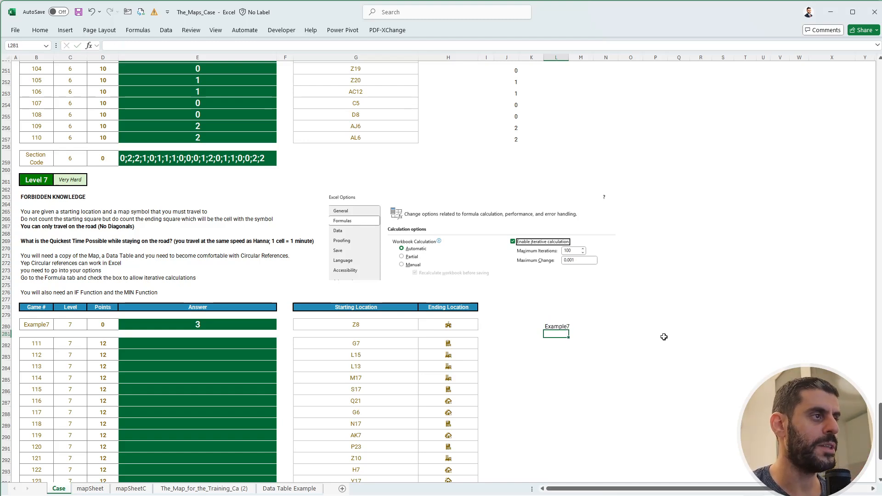
# Start an XLOOKUP formula in N280 that looks up L280 in the Level 7 game numbers B280:B301.
pyautogui.press('Right')
pyautogui.press('Right')
pyautogui.press('Down')
pyautogui.press('Up')
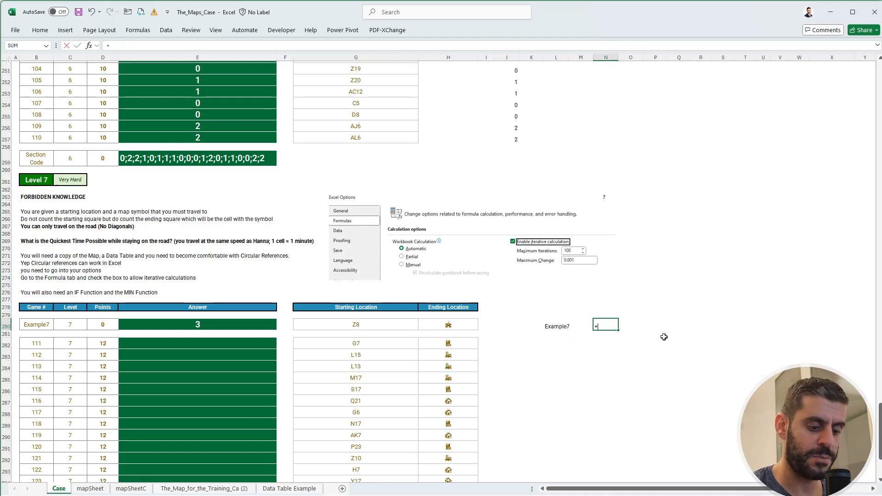
pyautogui.write('+XLOOKUP(')
pyautogui.press('Left')
pyautogui.press('Left')
pyautogui.write(',')
pyautogui.hotkey('ctrl', 'Left')
pyautogui.hotkey('ctrl', 'Left')
pyautogui.hotkey('ctrl', 'Left')
pyautogui.hotkey('ctrl', 'Left')
pyautogui.hotkey('ctrl', 'Left')
pyautogui.hotkey('ctrl', 'Left')
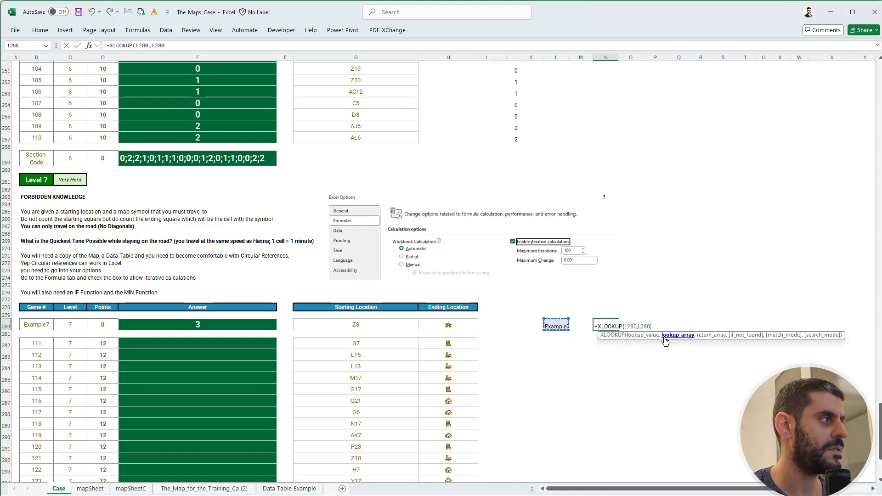
pyautogui.press('Right')
pyautogui.hotkey('ctrl', 'shift', 'Down')
pyautogui.hotkey('ctrl', 'shift', 'Down')
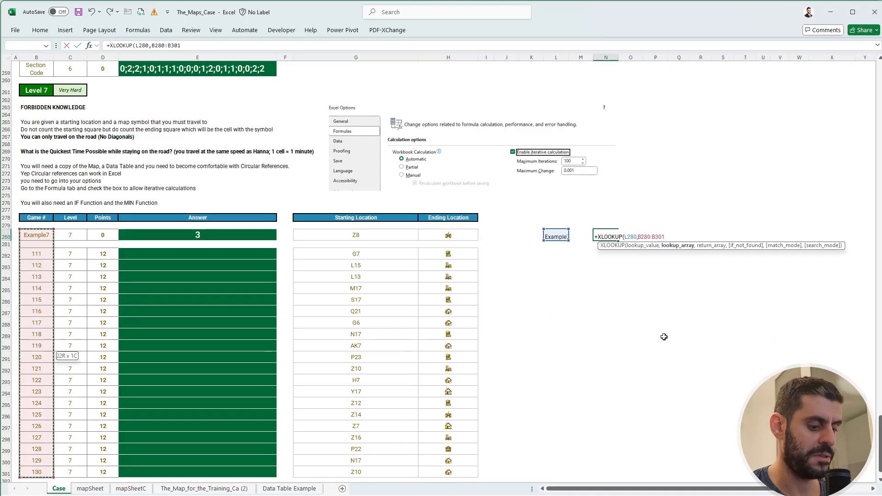
# Complete the XLOOKUP in N280 with the starting and ending locations G280:H301 as the return array.
pyautogui.write(',')
pyautogui.hotkey('ctrl', 'Down')
pyautogui.hotkey('ctrl', 'Up')
pyautogui.hotkey('ctrl', 'Left')
pyautogui.press('Left')
pyautogui.press('Down')
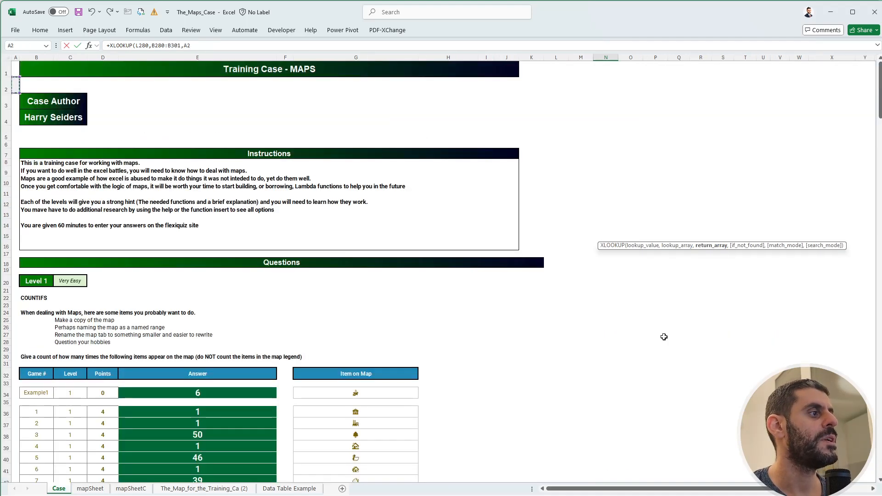
pyautogui.click(366, 432)
pyautogui.hotkey('ctrl', 'Down')
pyautogui.hotkey('ctrl', 'Down')
pyautogui.hotkey('ctrl', 'Down')
pyautogui.hotkey('ctrl', 'Down')
pyautogui.hotkey('ctrl', 'Down')
pyautogui.hotkey('ctrl', 'Down')
pyautogui.hotkey('ctrl', 'Down')
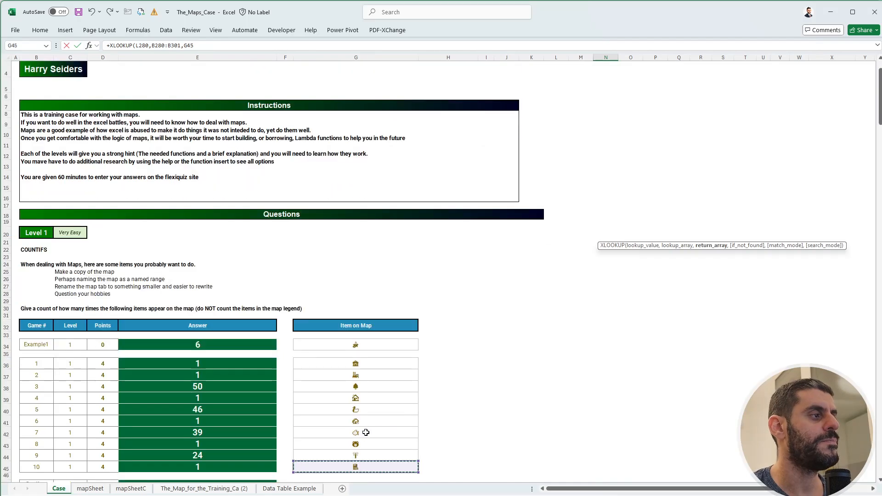
pyautogui.hotkey('ctrl', 'Down')
pyautogui.hotkey('ctrl', 'Down')
pyautogui.hotkey('ctrl', 'Down')
pyautogui.hotkey('ctrl', 'Down')
pyautogui.hotkey('ctrl', 'Down')
pyautogui.hotkey('ctrl', 'Down')
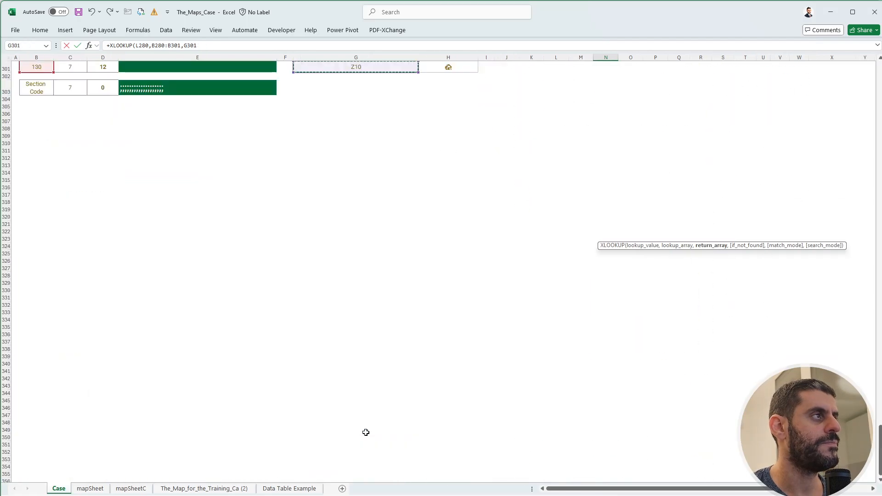
pyautogui.hotkey('ctrl', 'Up')
pyautogui.hotkey('ctrl', 'Up')
pyautogui.hotkey('ctrl', 'Up')
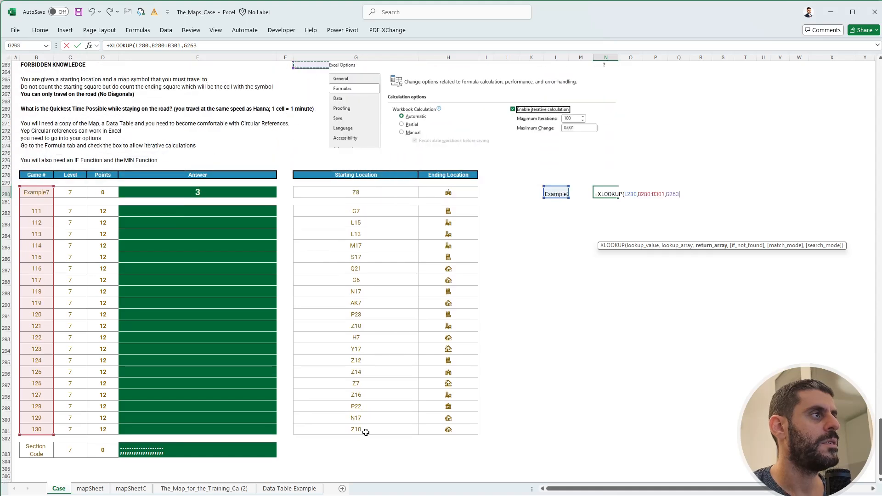
pyautogui.press('Down')
pyautogui.press('Down')
pyautogui.press('Down')
pyautogui.press('Down')
pyautogui.press('Down')
pyautogui.press('Down')
pyautogui.press('Down')
pyautogui.press('Down')
pyautogui.press('Down')
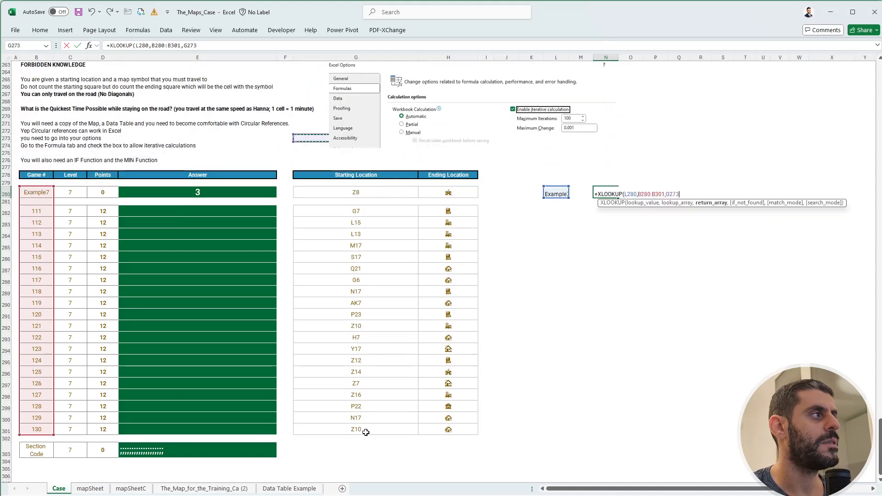
pyautogui.press('Down')
pyautogui.press('Down')
pyautogui.press('Down')
pyautogui.press('Down')
pyautogui.press('Down')
pyautogui.press('Down')
pyautogui.press('Down')
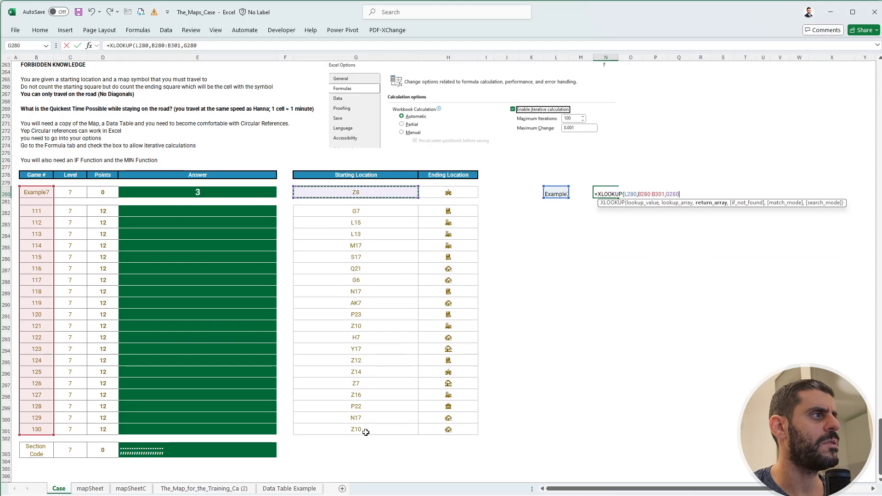
pyautogui.hotkey('ctrl', 'shift', 'Down')
pyautogui.hotkey('ctrl', 'shift', 'Down')
pyautogui.hotkey('ctrl', 'shift', 'Right')
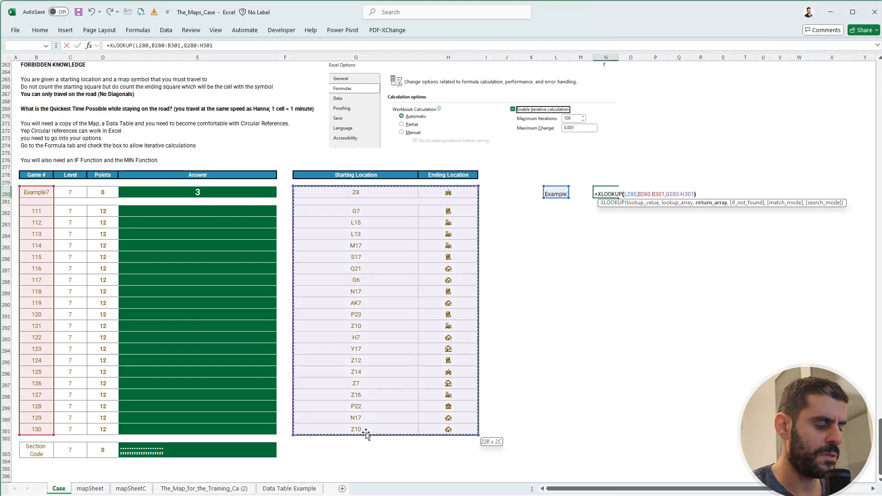
pyautogui.press('Return')
# Review the Level 7 rules and example destination, check the destination symbols along the roads on mapSheetC, and return to the Case sheet.
pyautogui.scroll(3, 278, 329)
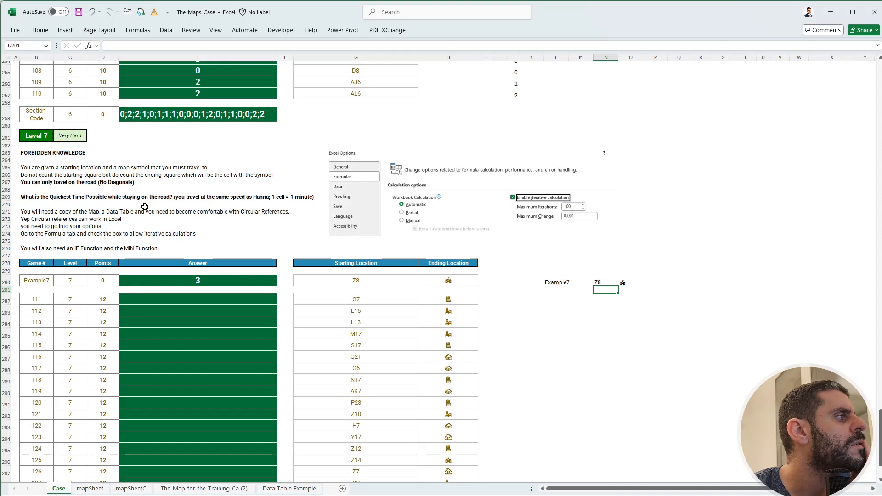
pyautogui.click(450, 279)
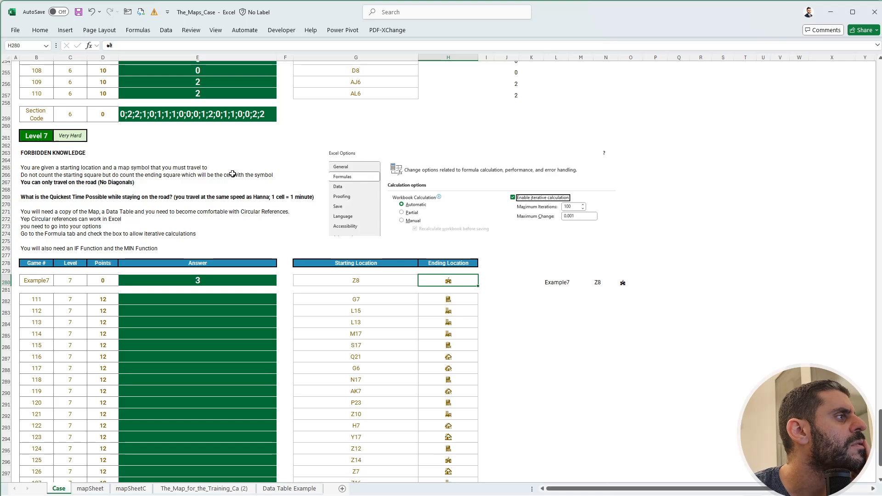
pyautogui.click(130, 489)
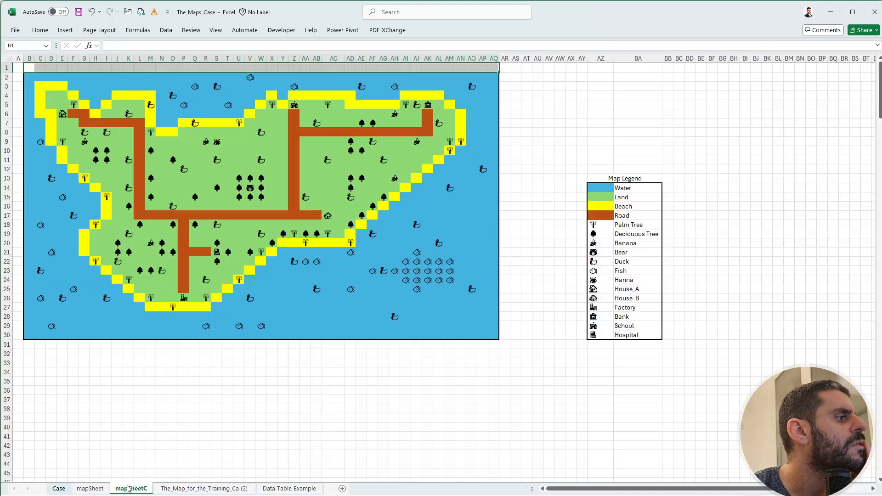
pyautogui.click(294, 105)
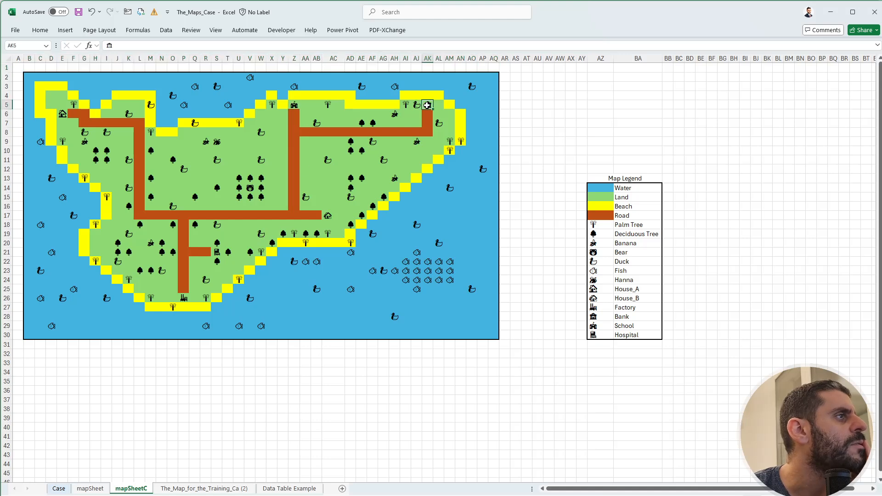
pyautogui.click(326, 216)
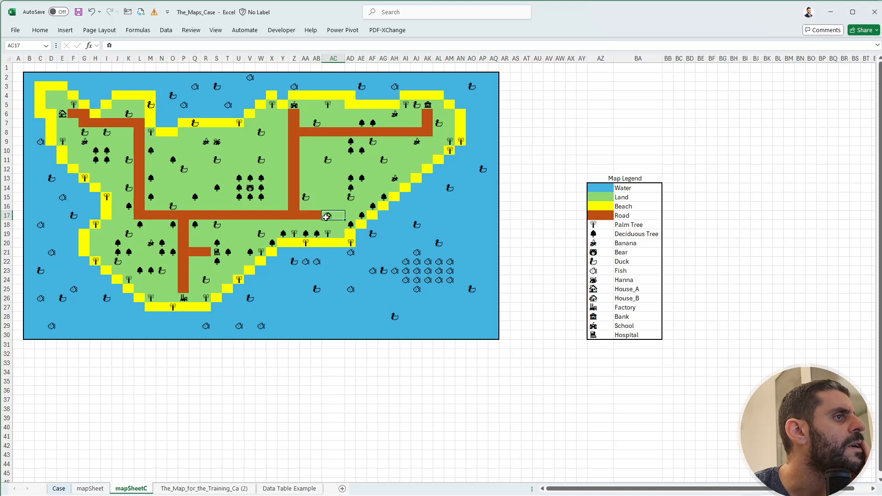
pyautogui.click(60, 489)
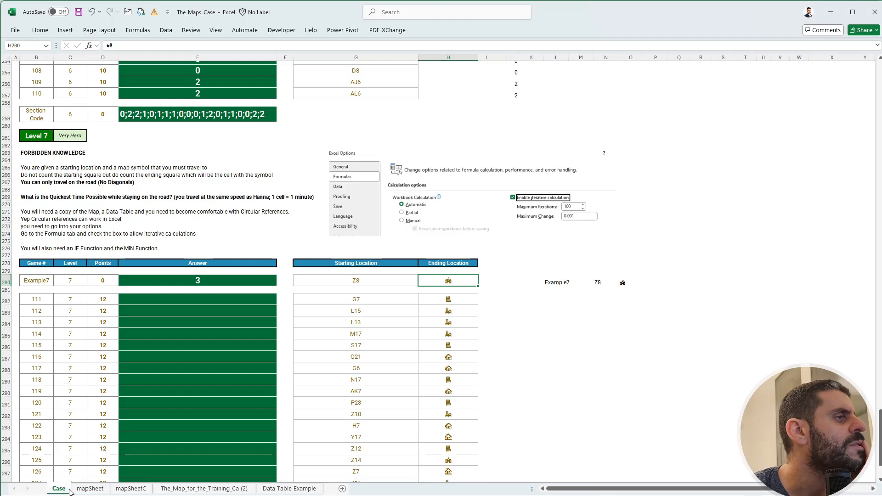
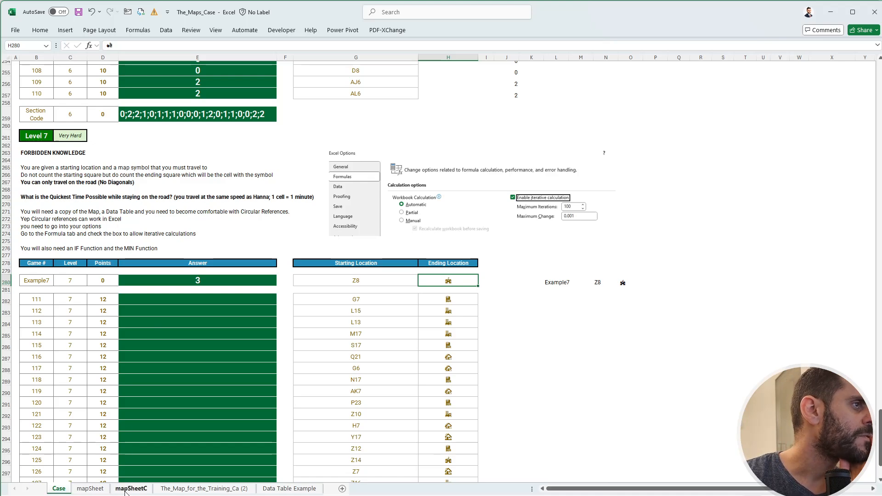
# Try to list the distinct ending locations from H280:H301 with a UNIQUE formula in R280, and clear that formula.
pyautogui.scroll(-3, 502, 339)
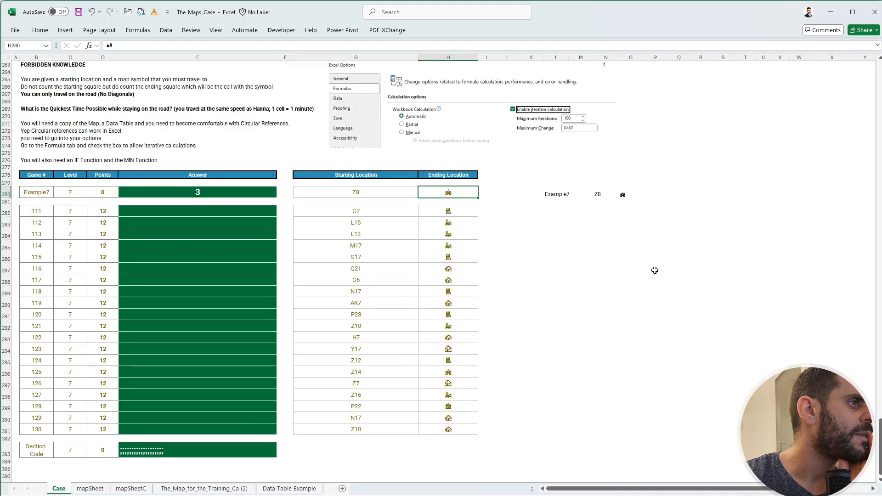
pyautogui.click(701, 193)
pyautogui.write('+uniq')
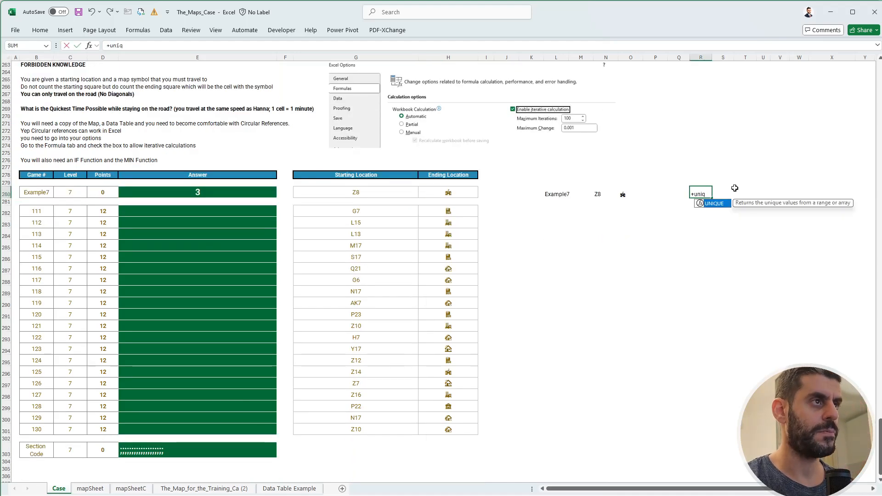
pyautogui.press('Tab')
pyautogui.press('Left')
pyautogui.press('Left')
pyautogui.press('Left')
pyautogui.press('Left')
pyautogui.press('Left')
pyautogui.press('Left')
pyautogui.press('Left')
pyautogui.press('Left')
pyautogui.press('Left')
pyautogui.press('Left')
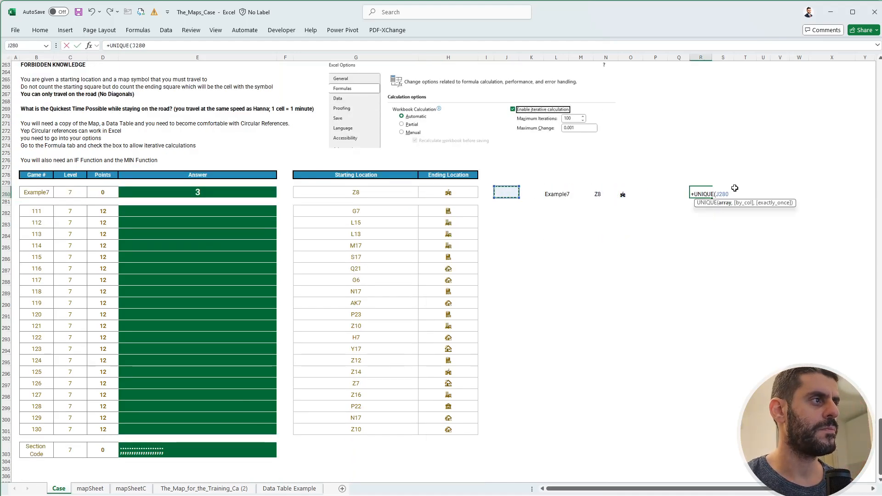
pyautogui.hotkey('ctrl', 'shift', 'Down')
pyautogui.hotkey('ctrl', 'shift', 'Down')
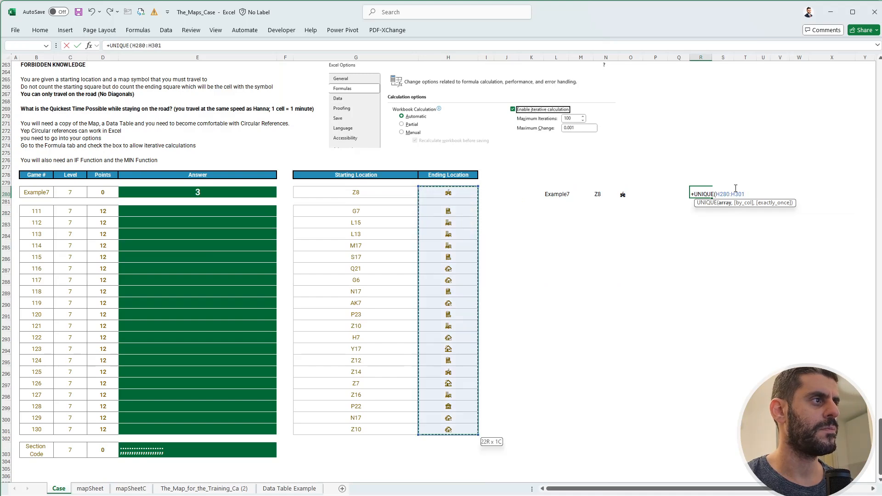
pyautogui.hotkey('ctrl', 'Return')
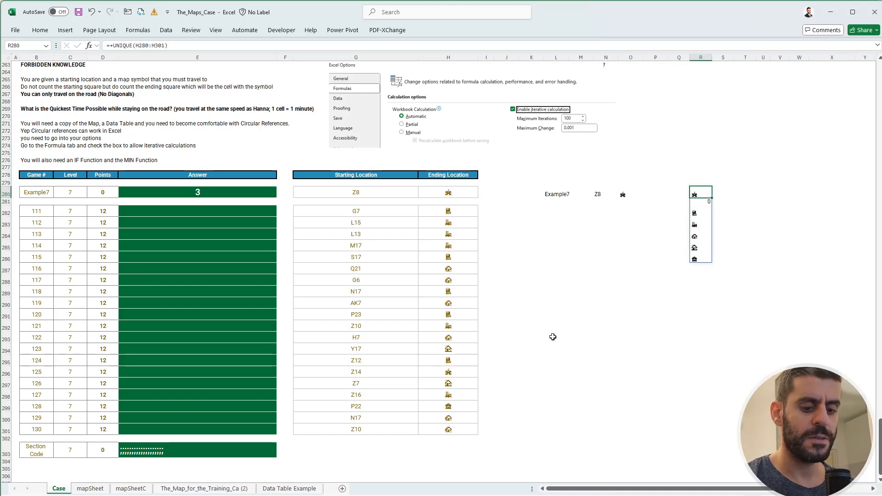
pyautogui.press('Delete')
# Copy the destination symbol from H280 and find it on mapSheetC with the search's format filter cleared.
pyautogui.click(146, 490)
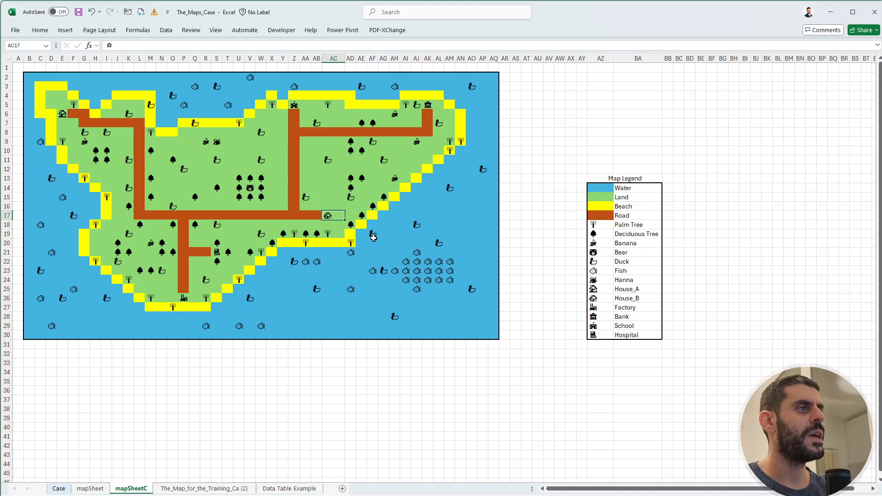
pyautogui.click(94, 489)
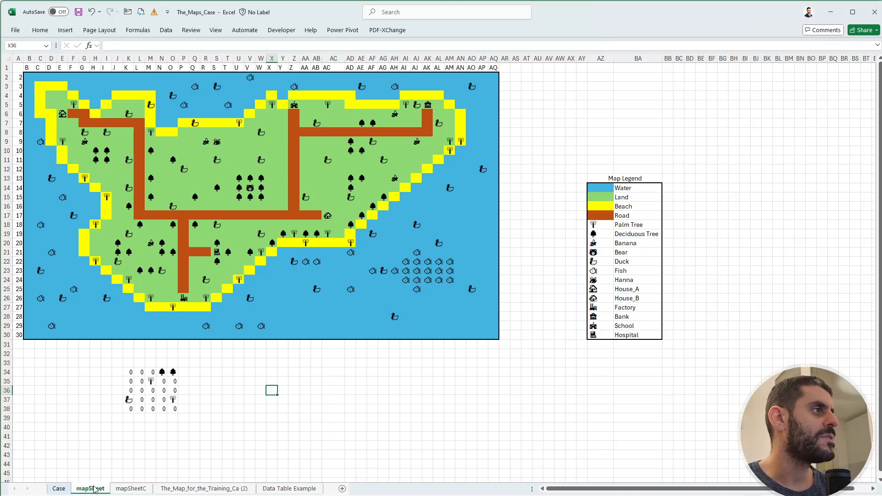
pyautogui.click(59, 489)
pyautogui.click(425, 188)
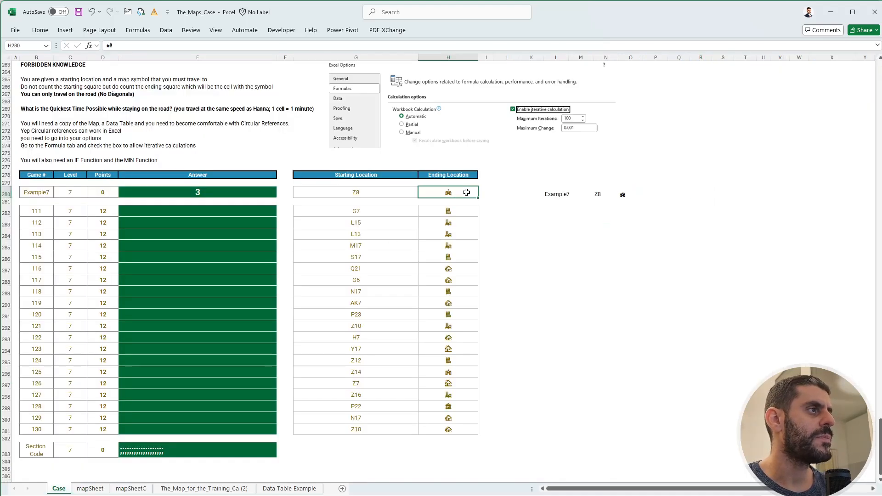
pyautogui.press('F2')
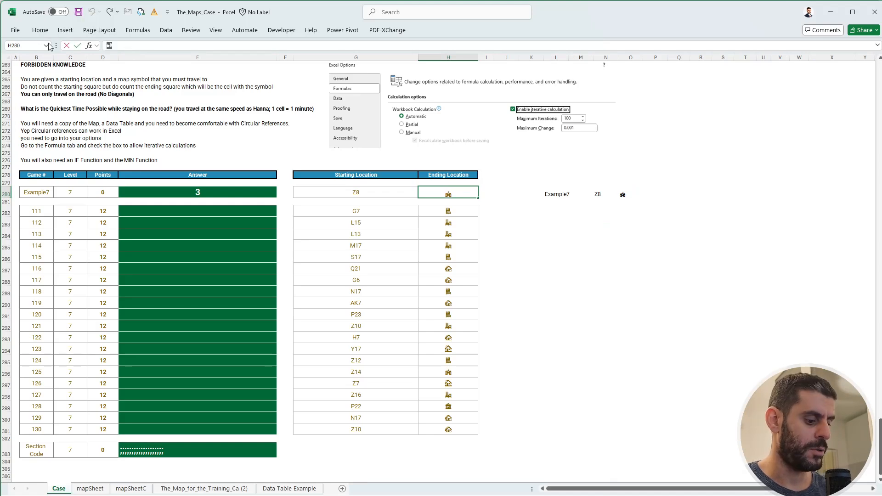
pyautogui.click(131, 489)
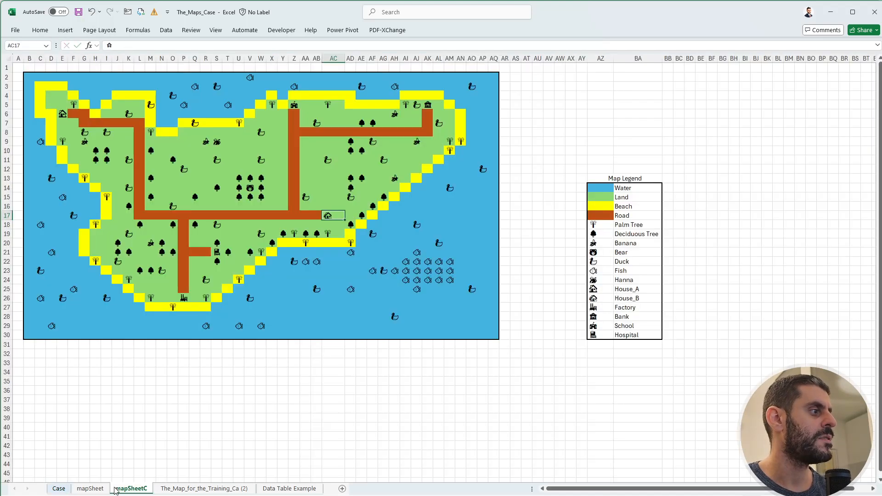
pyautogui.hotkey('ctrl', 'f')
pyautogui.write('🏰')
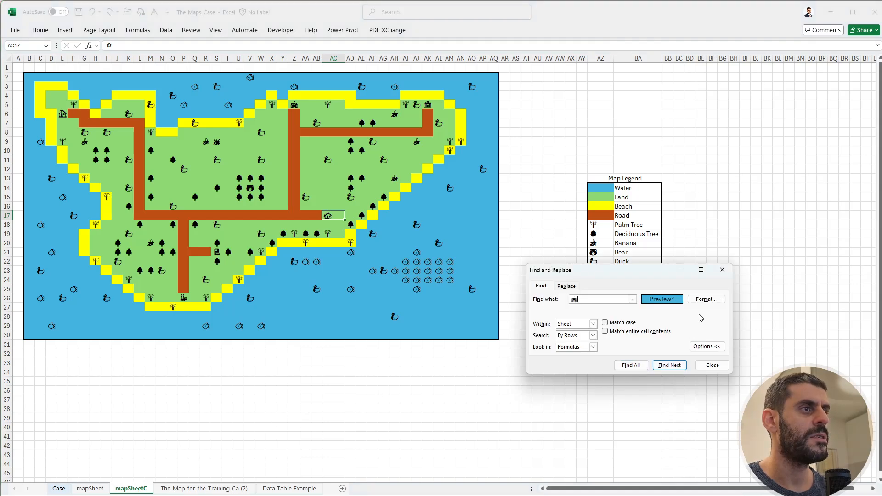
pyautogui.click(723, 301)
pyautogui.click(729, 337)
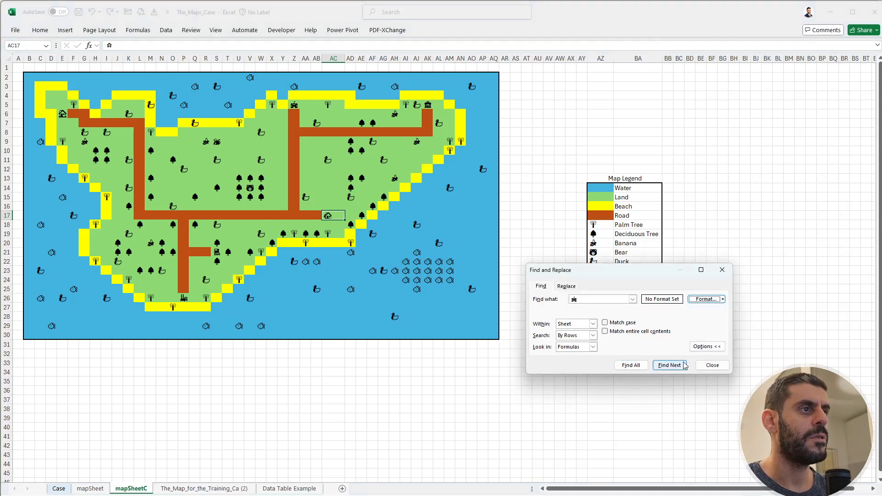
pyautogui.click(670, 366)
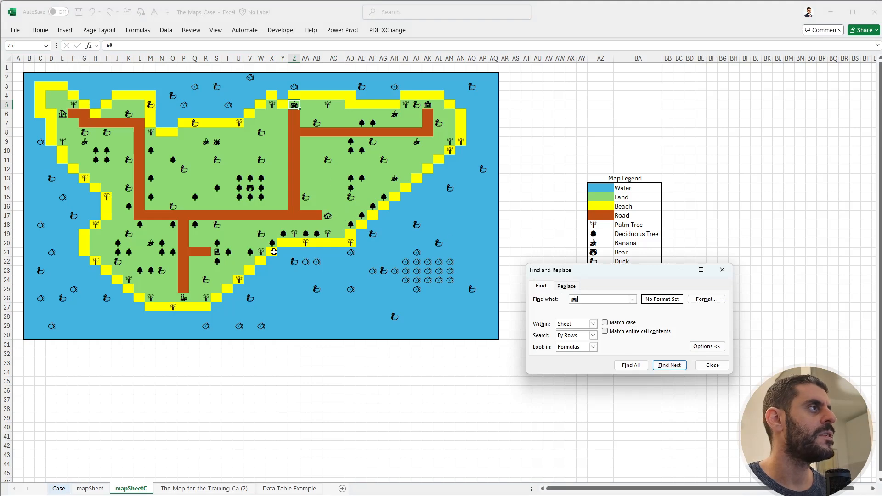
# On the Case sheet, enter the school's map location Z5 in I280 beside the Example7 destination.
pyautogui.press('Escape')
pyautogui.click(59, 488)
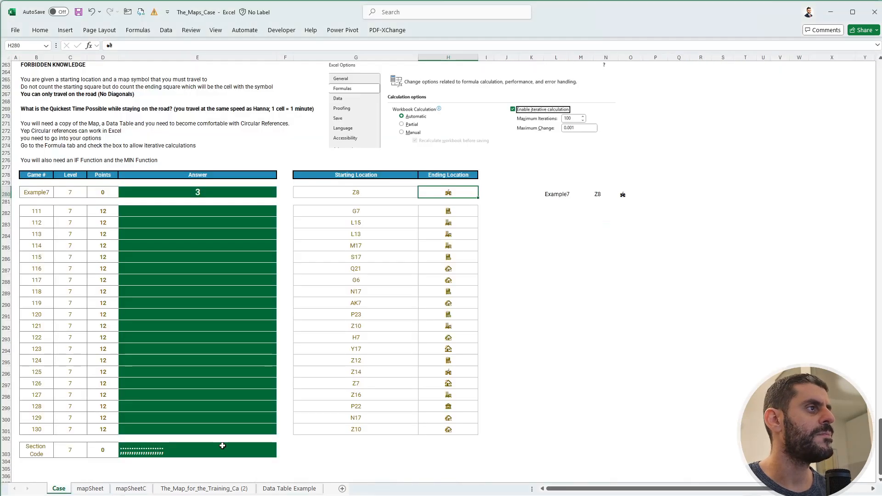
pyautogui.write('Z5')
pyautogui.press('Return')
pyautogui.press('Down')
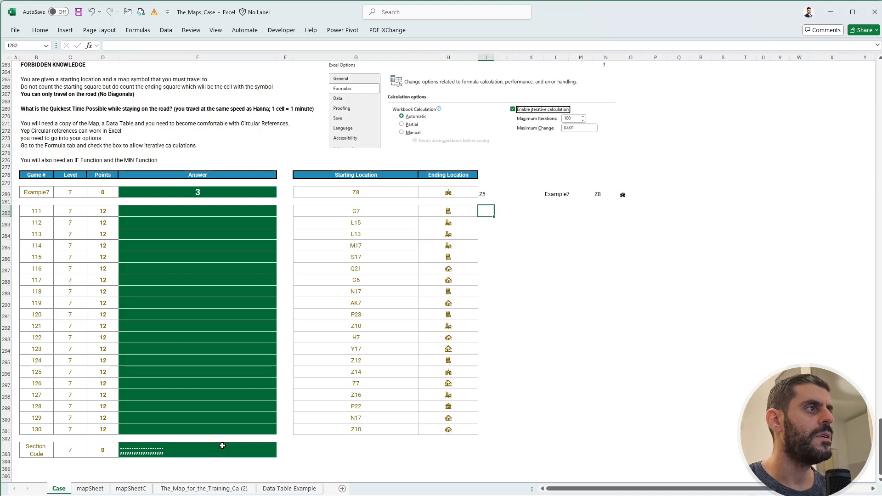
# Locate game 111's hospital symbol on mapSheetC and enter its location S21 in I282 on the Case sheet.
pyautogui.press('Left')
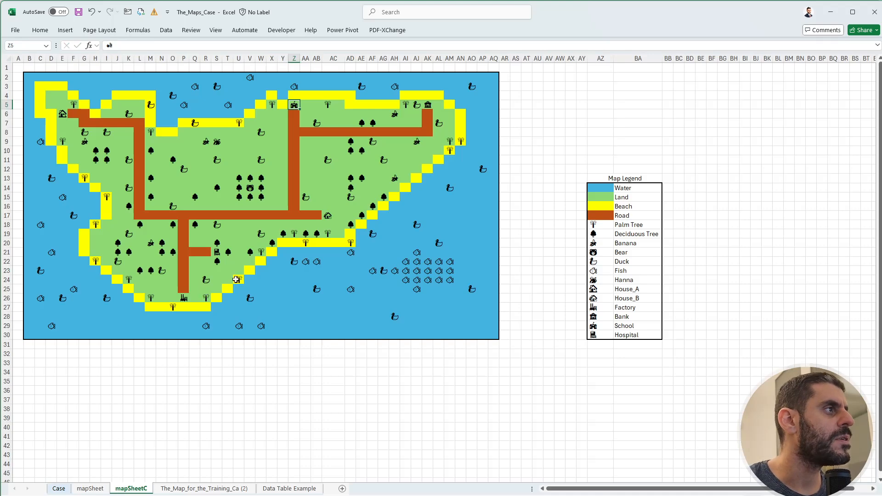
pyautogui.click(428, 105)
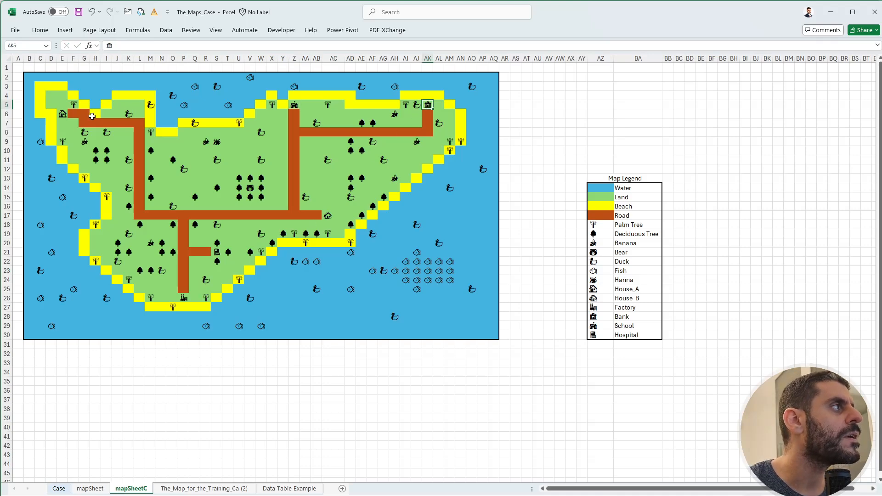
pyautogui.click(183, 299)
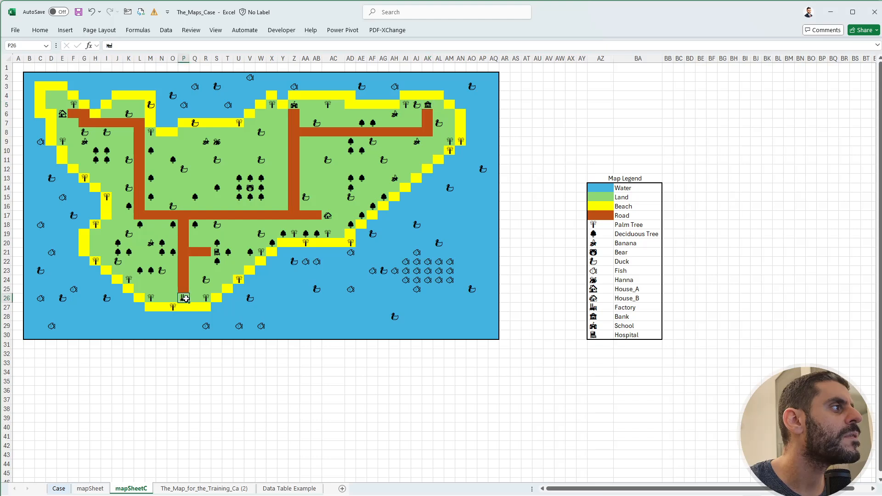
pyautogui.click(218, 254)
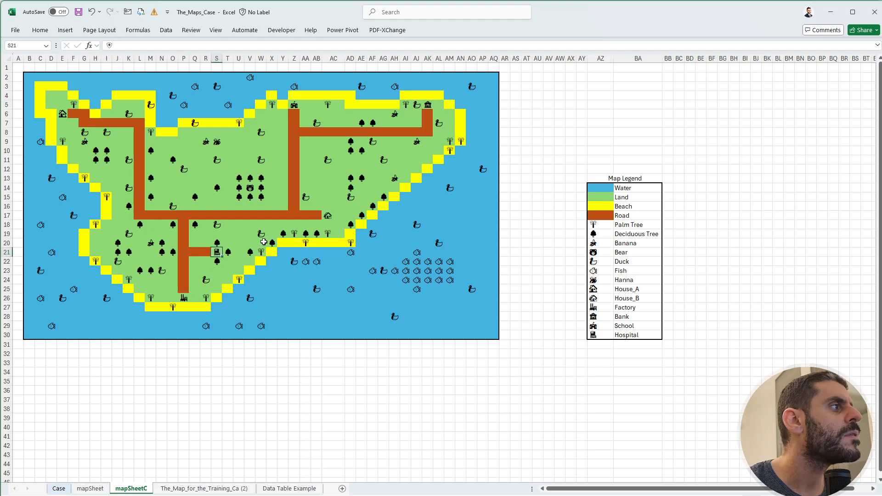
pyautogui.click(73, 489)
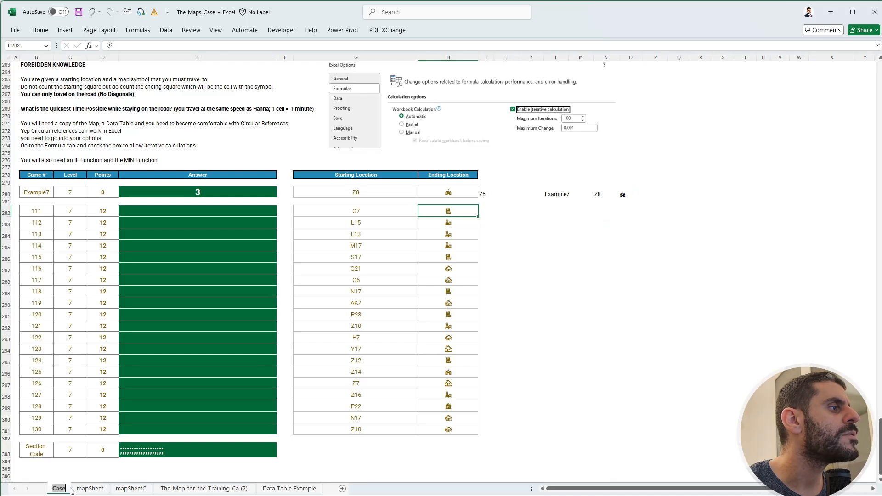
pyautogui.press('Right')
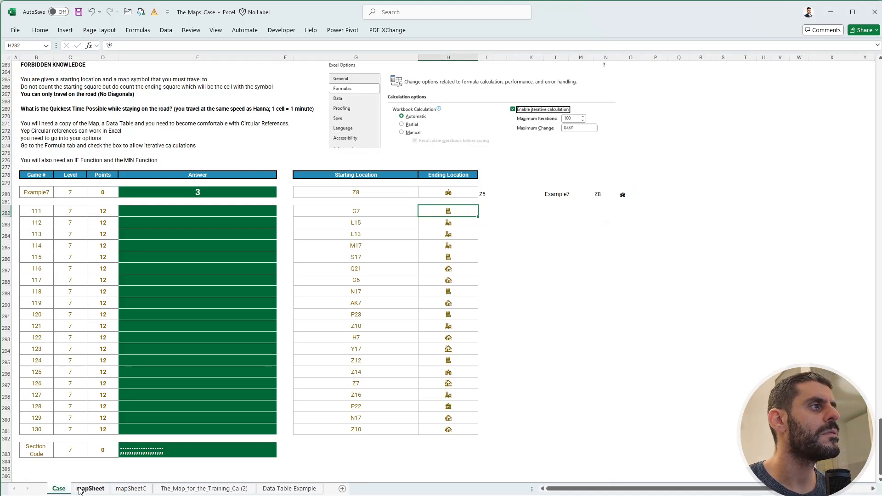
pyautogui.write('S21')
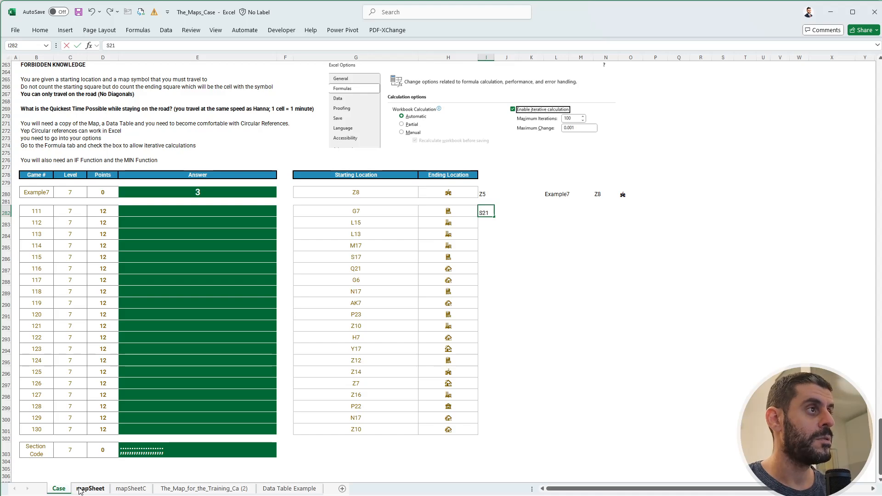
pyautogui.press('Return')
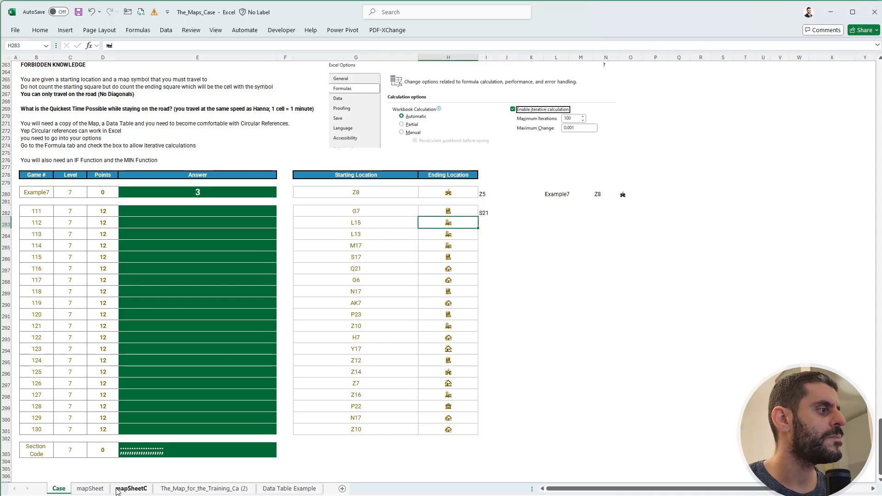
# Find the factory symbol from game 112's ending location on mapSheetC.
pyautogui.click(131, 488)
pyautogui.click(668, 379)
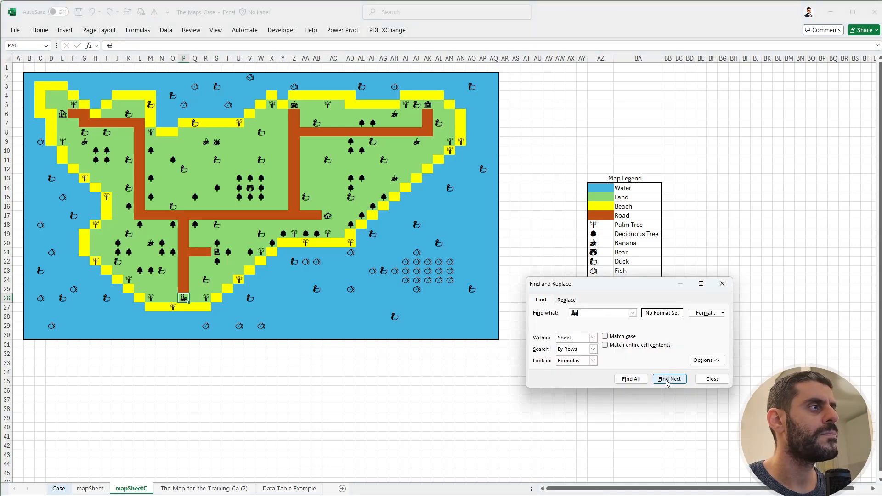
pyautogui.press('Escape')
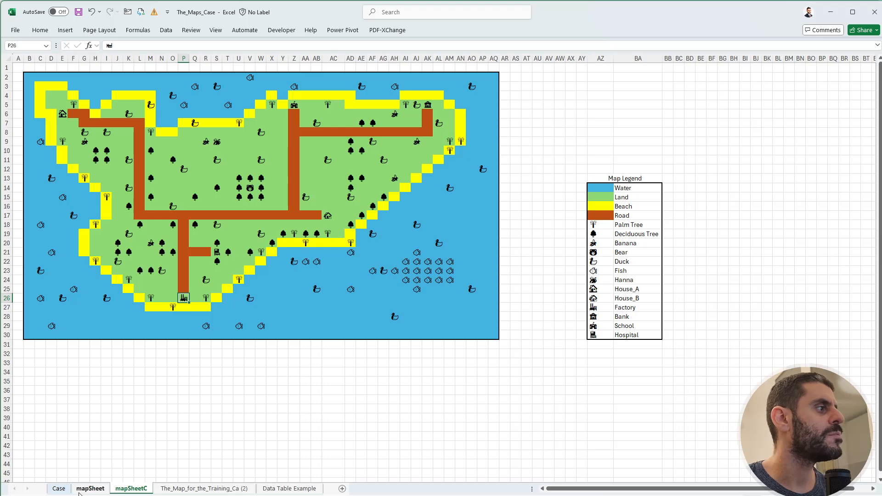
# On the Case sheet, enter the factory's location P26 in I283:I285 for games 112 to 114.
pyautogui.click(59, 489)
pyautogui.press('Down')
pyautogui.press('Down')
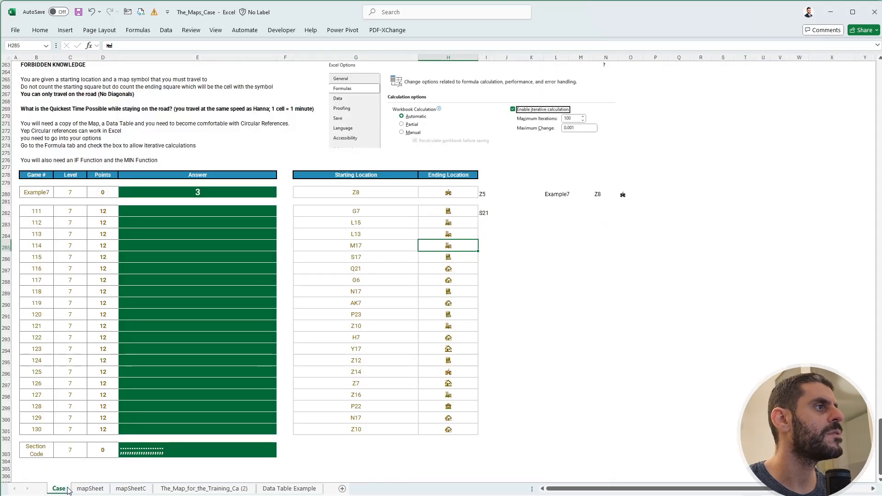
pyautogui.press('Right')
pyautogui.press('Up')
pyautogui.press('Up')
pyautogui.write('P26')
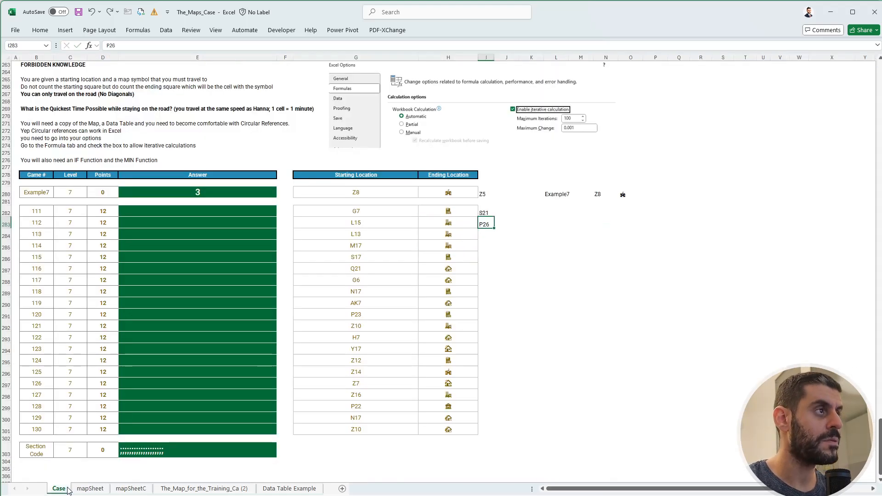
pyautogui.press('Return')
pyautogui.write('P26')
pyautogui.press('Return')
pyautogui.write('P26')
pyautogui.press('Return')
# Copy the hospital location S21 from I282 into I286 for game 115.
pyautogui.press('Left')
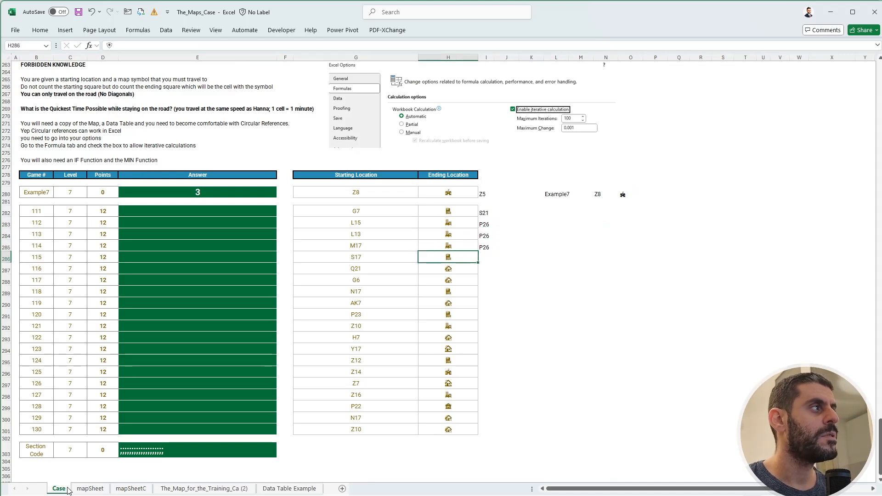
pyautogui.click(486, 222)
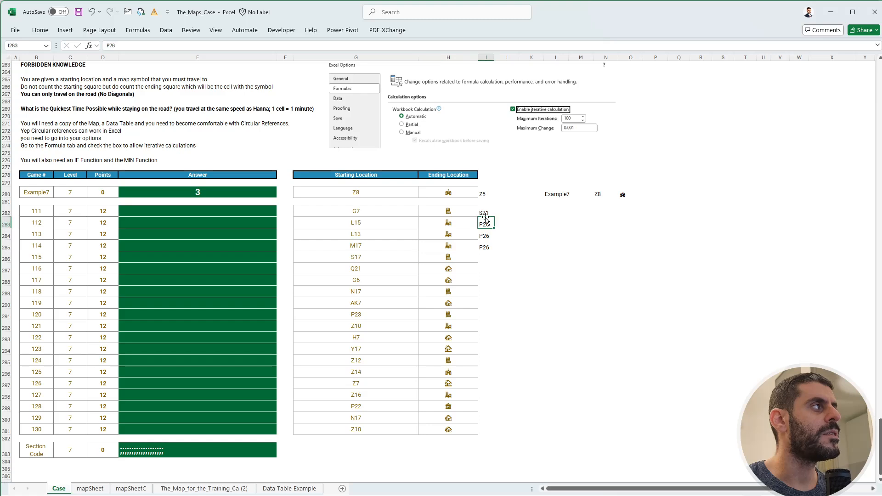
pyautogui.press('Left')
pyautogui.press('Up')
pyautogui.press('Right')
pyautogui.hotkey('ctrl', 'c')
pyautogui.press('Down')
pyautogui.press('Down')
pyautogui.press('Down')
pyautogui.press('Down')
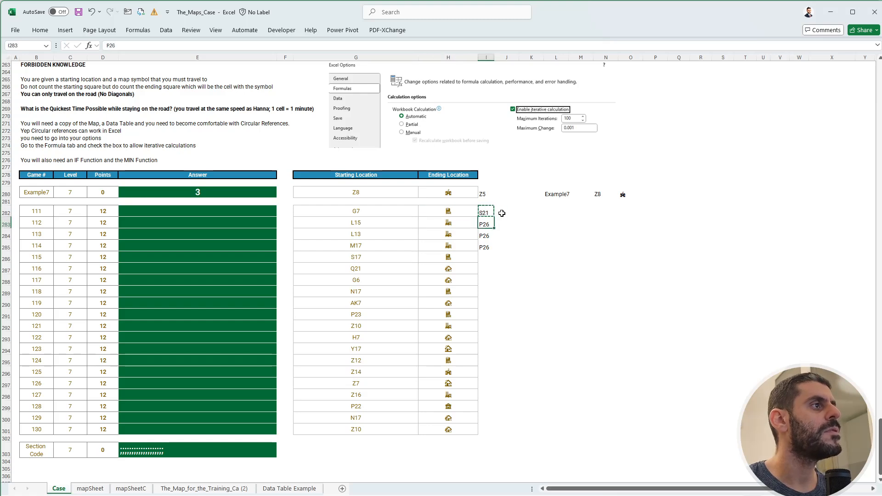
pyautogui.hotkey('ctrl', 'v')
pyautogui.press('Escape')
# Copy the school symbol from H280 into R282 to start a separate list of destination symbols.
pyautogui.press('Right')
pyautogui.press('Right')
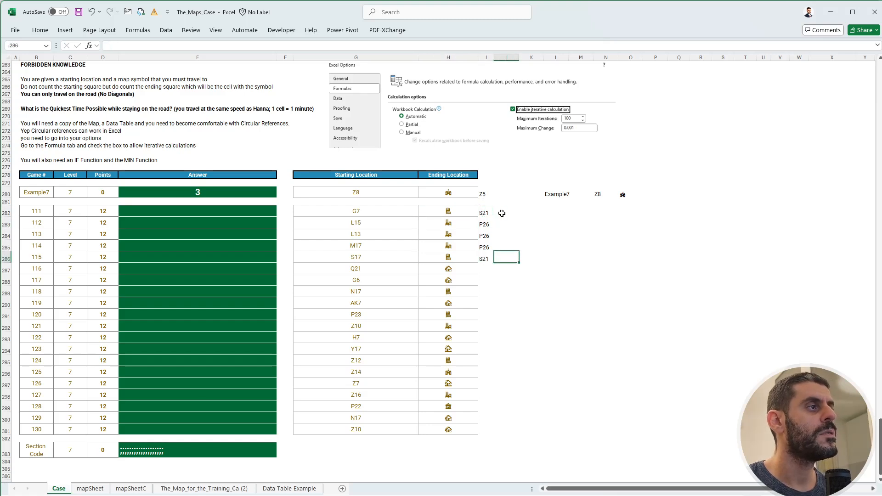
pyautogui.press('Right')
pyautogui.press('Right')
pyautogui.press('Right')
pyautogui.press('Right')
pyautogui.press('Right')
pyautogui.press('Right')
pyautogui.press('Right')
pyautogui.press('Up')
pyautogui.press('Up')
pyautogui.press('Up')
pyautogui.press('Up')
pyautogui.press('Up')
pyautogui.press('Down')
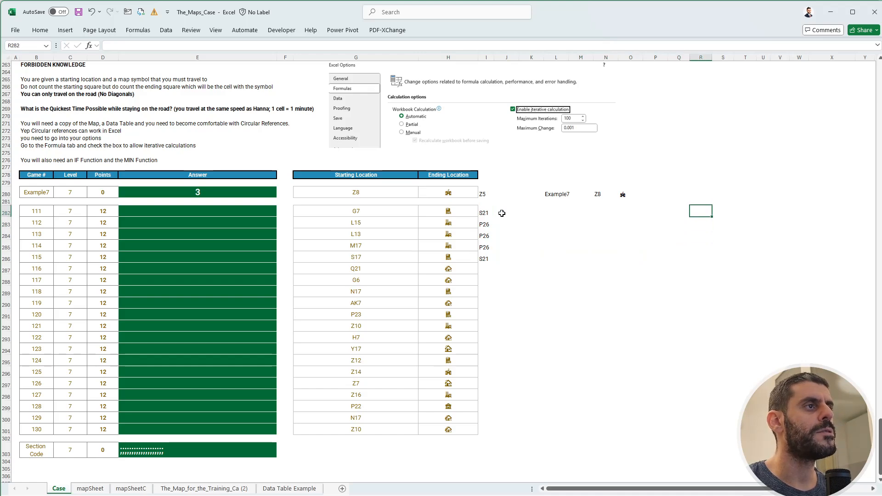
pyautogui.write('+')
pyautogui.press('Escape')
pyautogui.click(448, 192)
pyautogui.hotkey('ctrl', 'c')
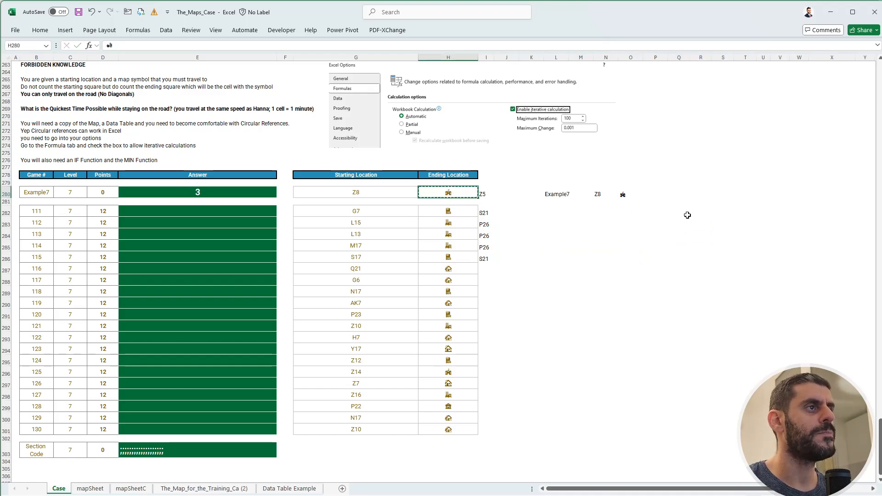
pyautogui.click(701, 210)
pyautogui.hotkey('ctrl', 'v')
pyautogui.press('Down')
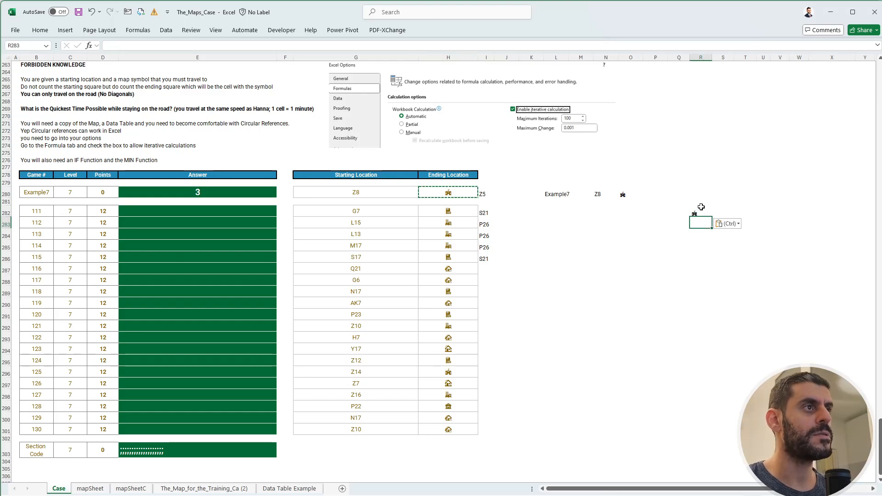
# Enter a UNIQUE formula over H282:H301 in R283 to list the distinct ending-location symbols.
pyautogui.write('+UNIQUE(')
pyautogui.press('Tab')
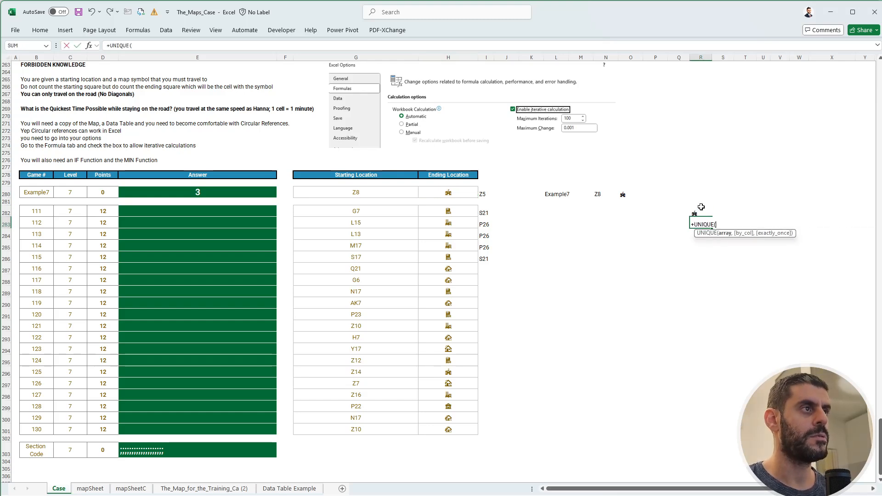
pyautogui.hotkey('ctrl', 'Left')
pyautogui.hotkey('ctrl', 'Left')
pyautogui.press('Right')
pyautogui.press('Up')
pyautogui.hotkey('ctrl', 'shift', 'Down')
pyautogui.press('Return')
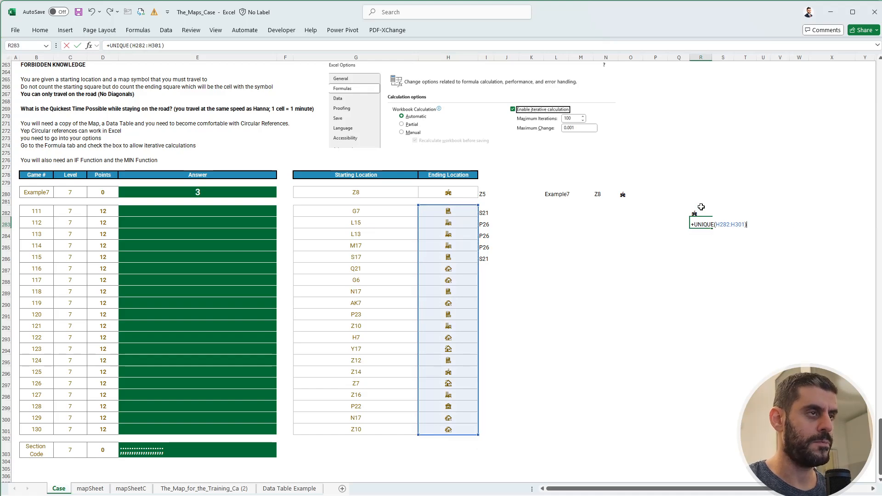
# Enter a UNIQUE formula over R282:R288 in T282 to remove the duplicate symbol from the combined list.
pyautogui.click(702, 210)
pyautogui.press('Right')
pyautogui.press('Right')
pyautogui.write('+uniq')
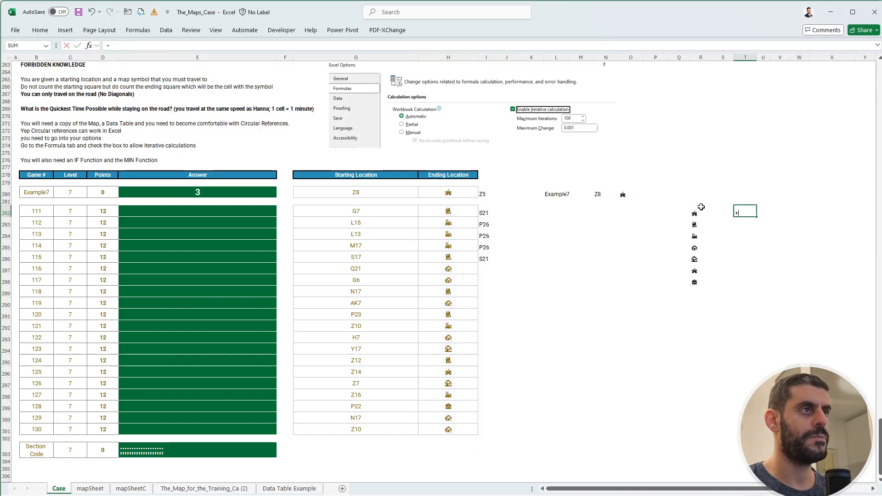
pyautogui.press('Tab')
pyautogui.press('Left')
pyautogui.press('Left')
pyautogui.hotkey('ctrl', 'shift', 'Down')
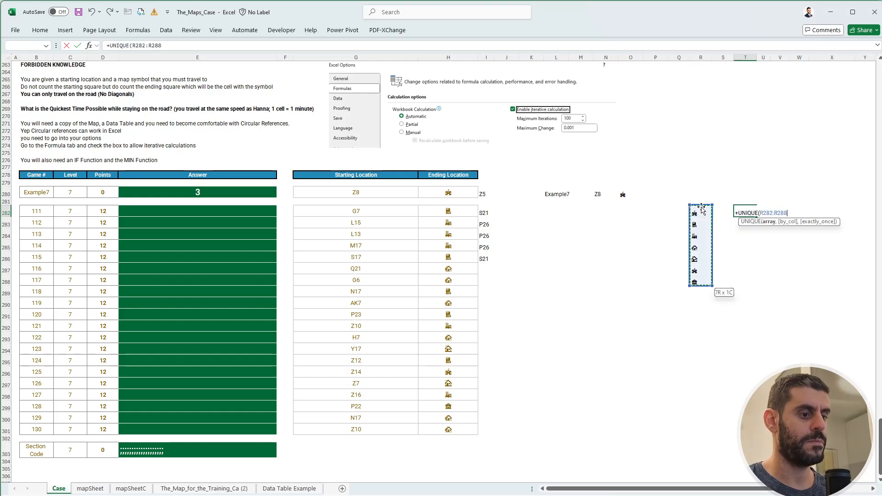
pyautogui.press('Return')
# Enter the school's map location Z5 in U282 beside its symbol.
pyautogui.press('Up')
pyautogui.press('Right')
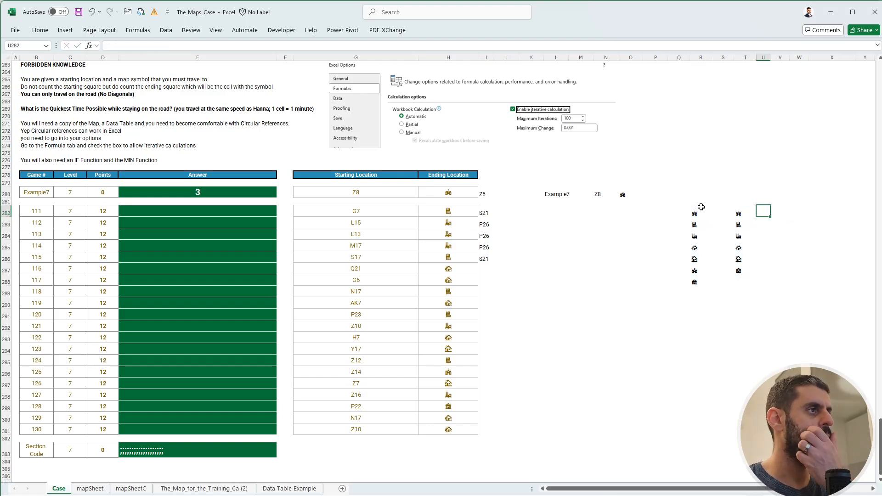
pyautogui.press('Left')
pyautogui.press('Right')
pyautogui.write('Z5')
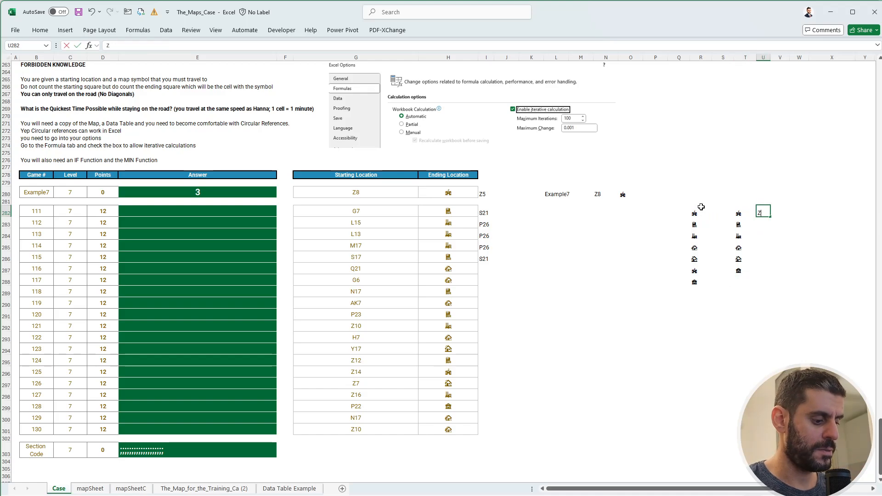
pyautogui.press('Return')
pyautogui.press('Up')
pyautogui.press('Left')
pyautogui.press('Left')
pyautogui.press('Left')
pyautogui.press('Left')
pyautogui.press('Left')
pyautogui.press('Left')
pyautogui.press('Left')
pyautogui.press('Left')
pyautogui.press('Left')
pyautogui.press('Left')
pyautogui.press('Left')
pyautogui.press('Left')
pyautogui.press('Left')
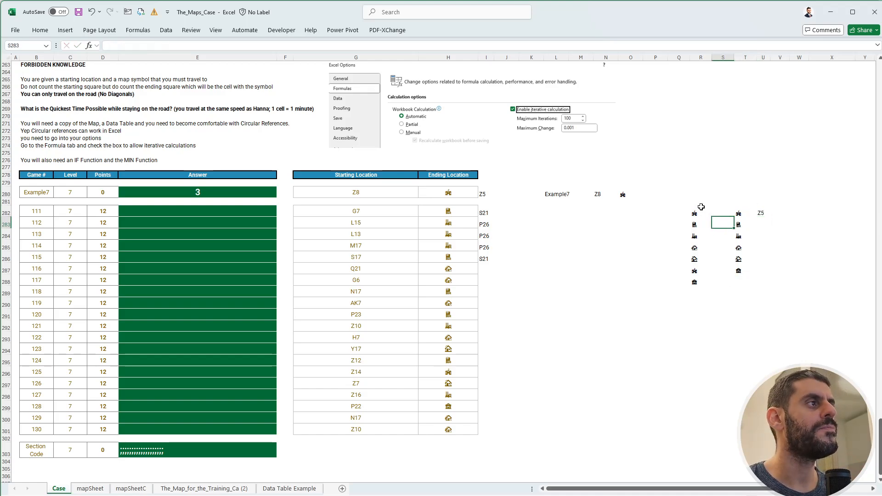
pyautogui.press('Right')
pyautogui.press('Right')
pyautogui.press('Right')
pyautogui.press('Right')
pyautogui.press('Right')
pyautogui.press('Right')
pyautogui.press('Right')
pyautogui.press('Right')
pyautogui.press('Right')
pyautogui.press('Right')
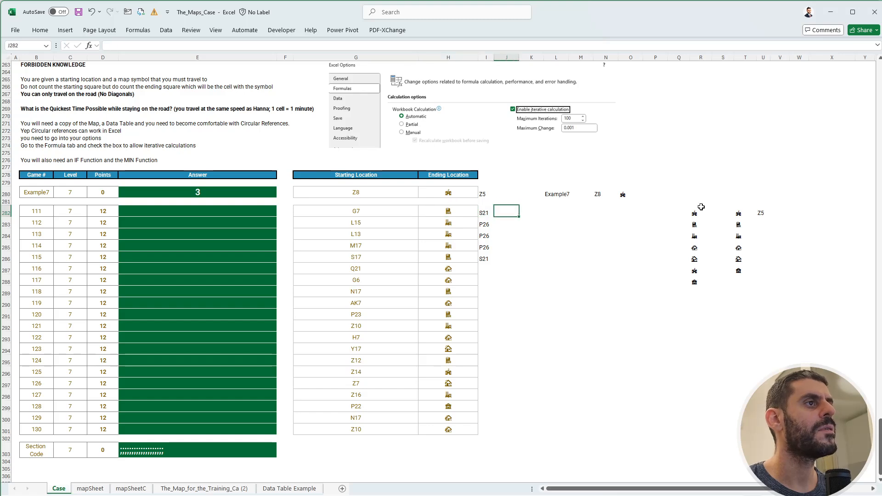
pyautogui.press('Down')
pyautogui.press('Right')
pyautogui.press('Right')
pyautogui.press('Right')
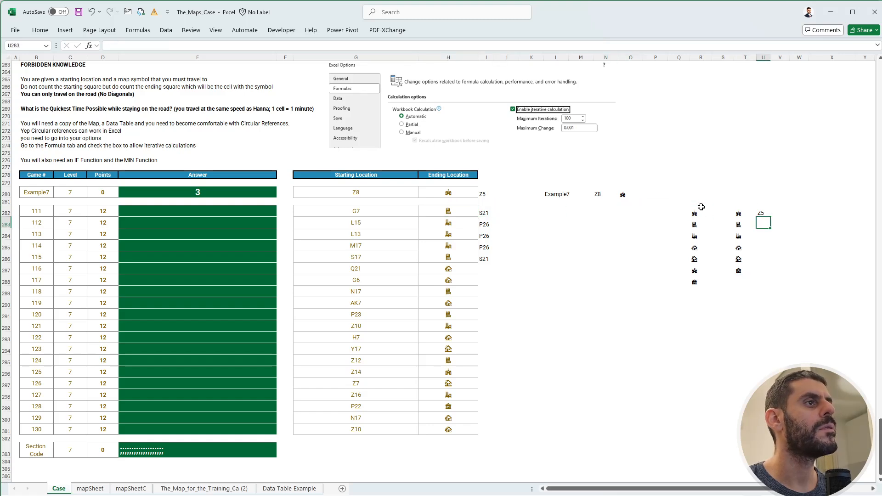
# Convert the UNIQUE results in T282:T287 to static values in place.
pyautogui.press('Left')
pyautogui.press('Up')
pyautogui.hotkey('ctrl', 'c')
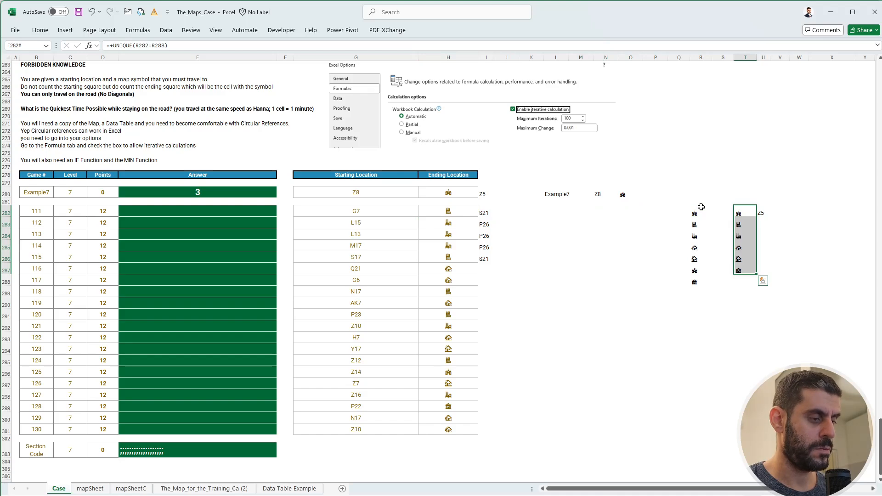
pyautogui.hotkey('ctrl', 'shift', 'v')
pyautogui.press('Down')
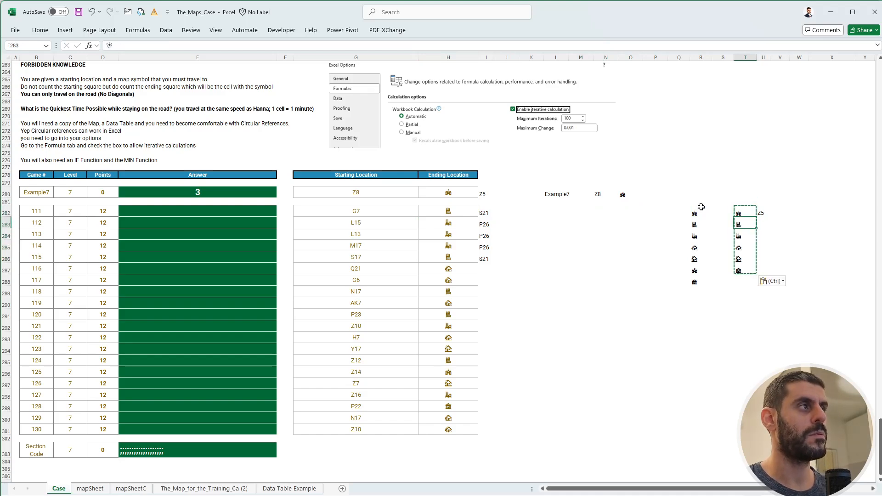
pyautogui.press('Escape')
# Enter the hospital location S21 in U283 and the factory location P26 in U284.
pyautogui.press('Right')
pyautogui.write('S')
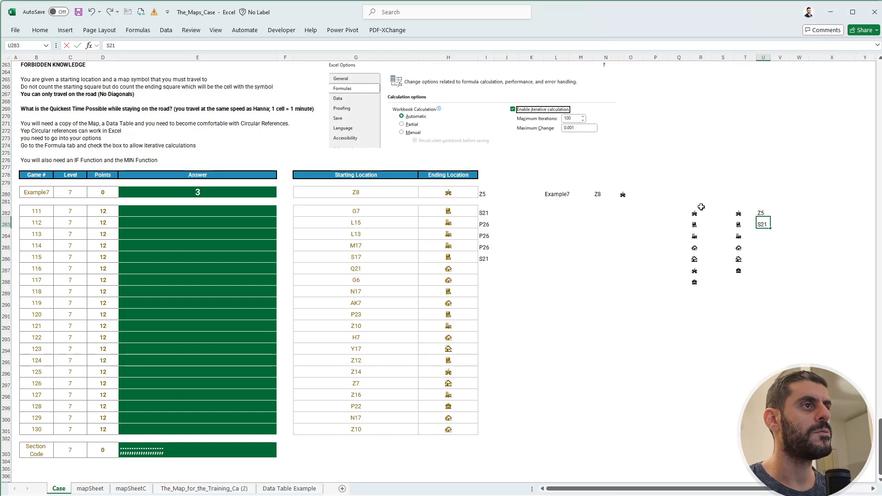
pyautogui.write('21')
pyautogui.press('Return')
pyautogui.press('Left')
pyautogui.press('Right')
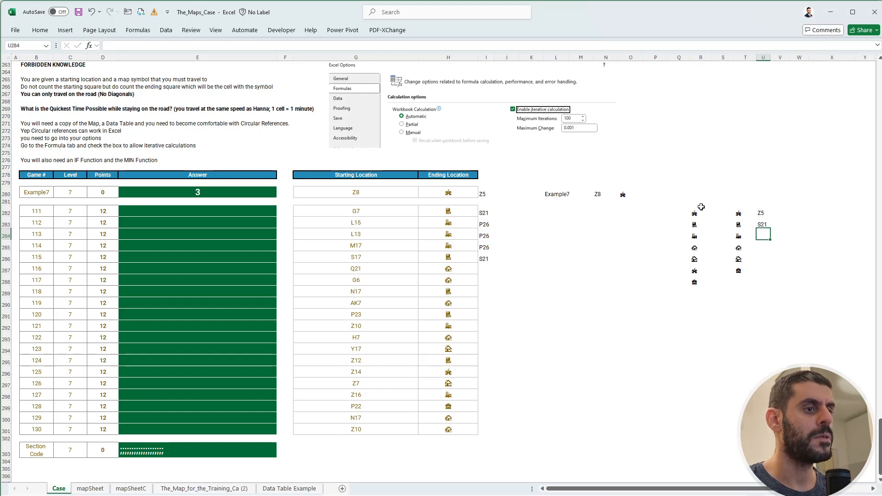
pyautogui.write('P26')
pyautogui.press('Return')
# Find the house symbol from T285 on mapSheetC.
pyautogui.press('Left')
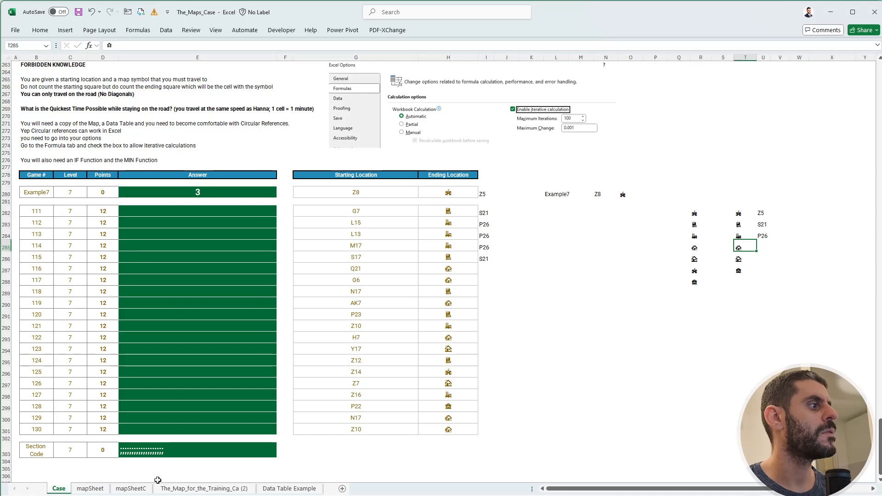
pyautogui.click(145, 488)
pyautogui.hotkey('ctrl', 'f')
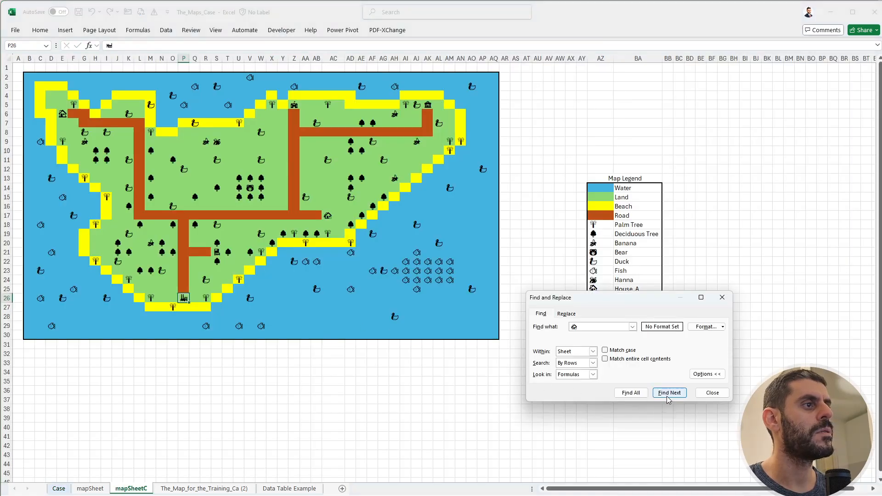
pyautogui.click(669, 393)
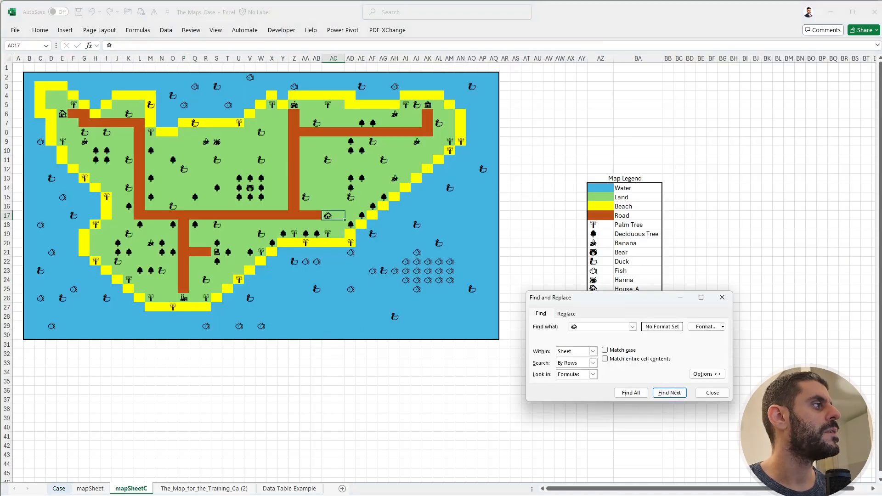
pyautogui.press('Escape')
# On the Case sheet, enter AC17 in U285 as the location of the house symbol in T285.
pyautogui.click(53, 490)
pyautogui.press('Right')
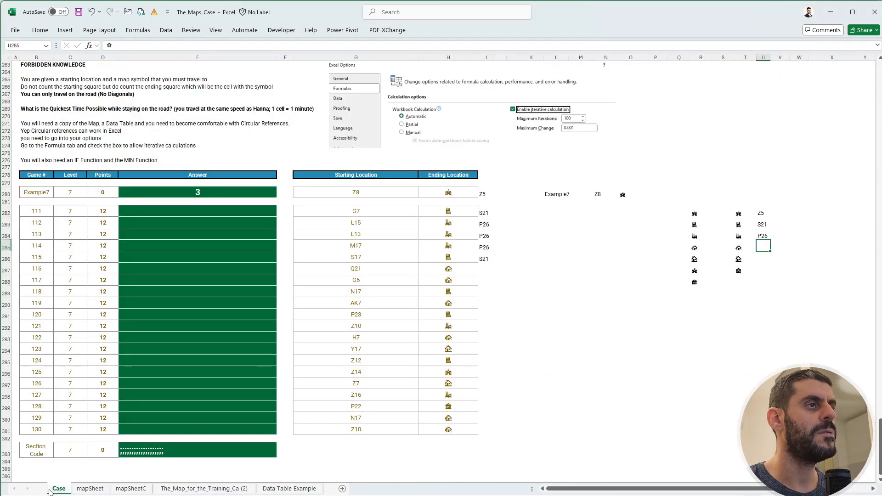
pyautogui.write('AC17')
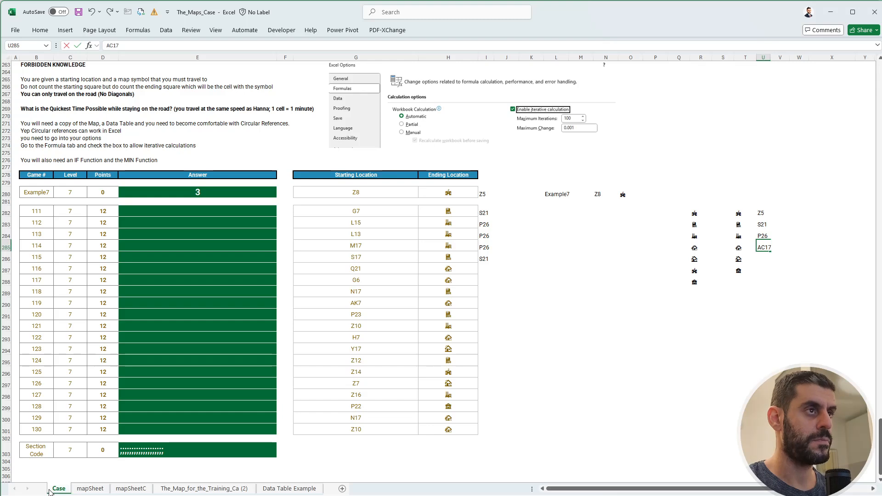
pyautogui.press('Return')
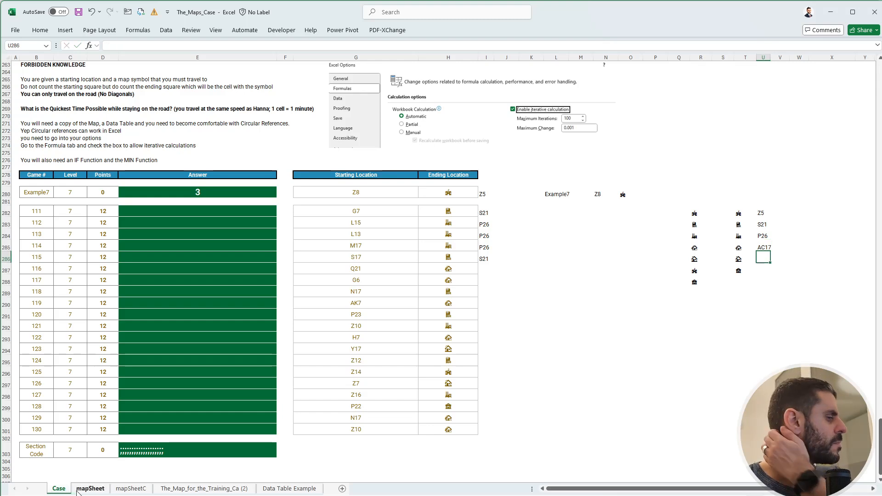
# Copy the second house symbol from T286 and find it on mapSheetC.
pyautogui.click(745, 260)
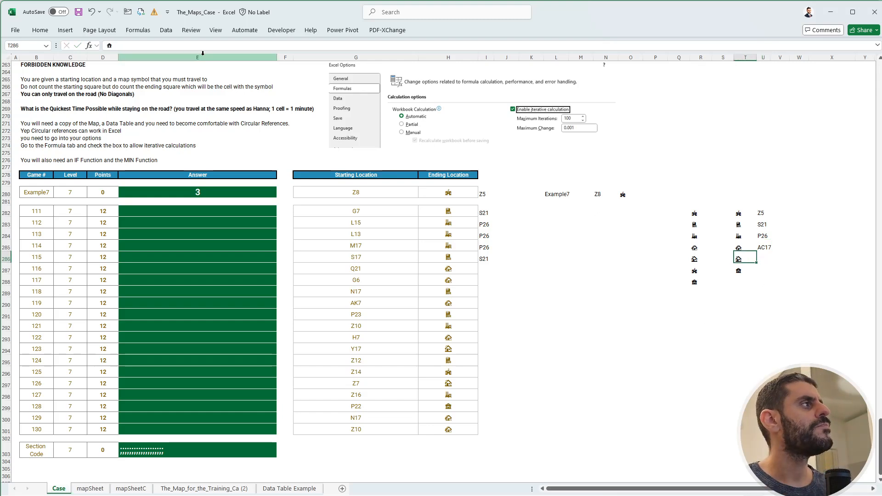
pyautogui.moveTo(155, 48); pyautogui.dragTo(106, 48)
pyautogui.hotkey('ctrl', 'c')
pyautogui.press('Escape')
pyautogui.click(131, 488)
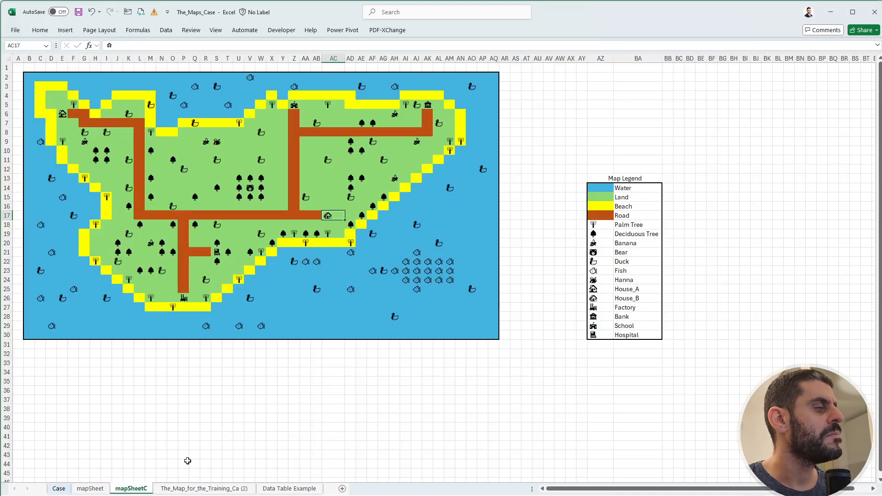
pyautogui.hotkey('ctrl', 'f')
pyautogui.hotkey('ctrl', 'v')
pyautogui.click(669, 407)
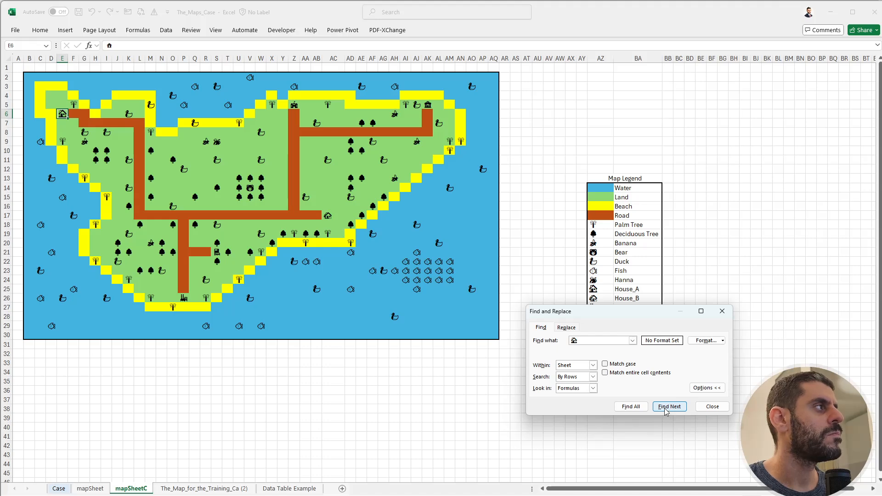
pyautogui.press('Escape')
# On the Case sheet, enter E6 in U286 as the location of the second house symbol.
pyautogui.click(58, 490)
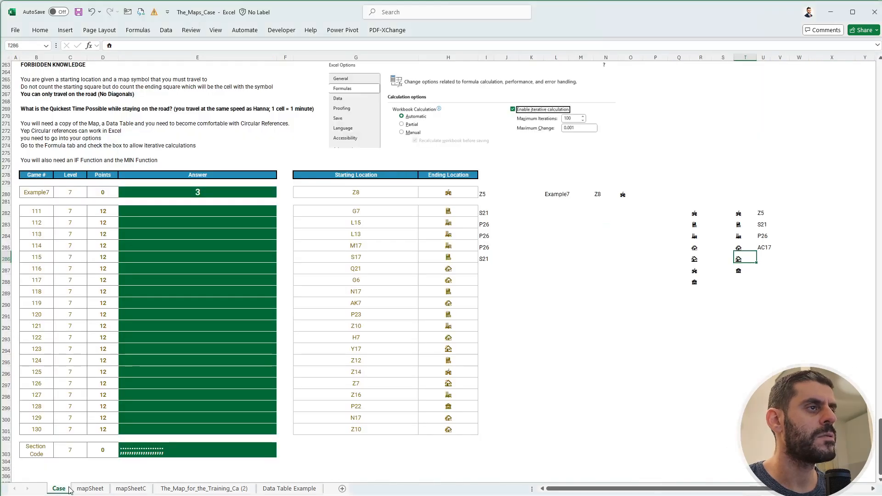
pyautogui.press('Right')
pyautogui.write('E')
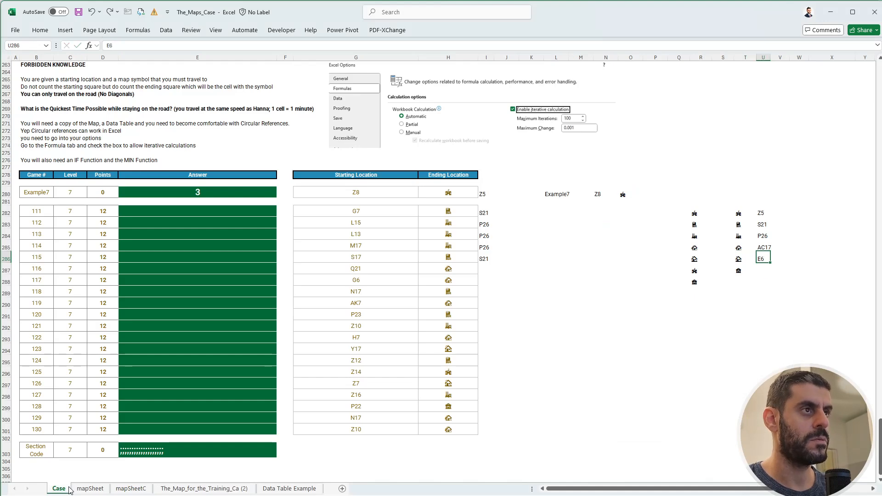
pyautogui.press('Return')
# Find the bank symbol from T287 on mapSheetC.
pyautogui.press('Left')
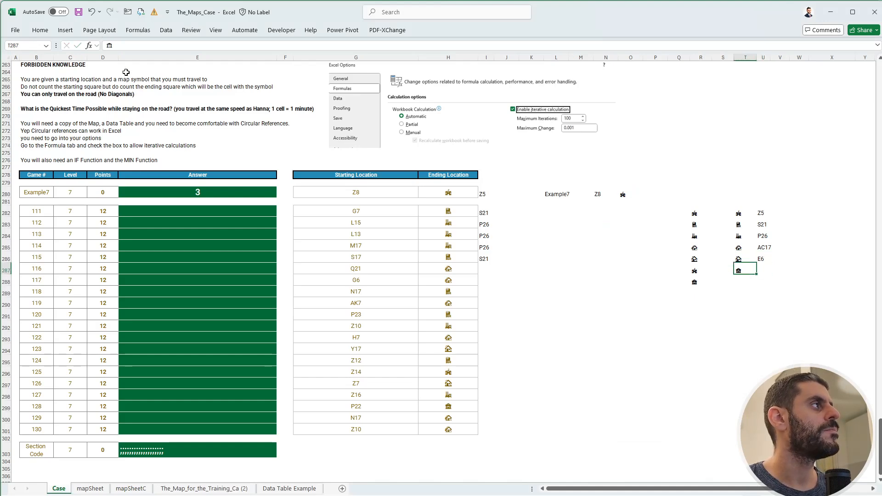
pyautogui.click(83, 490)
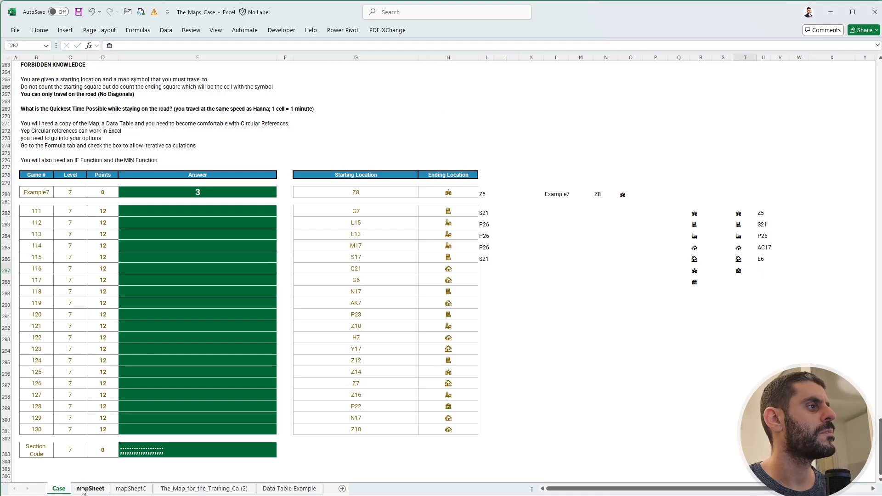
pyautogui.click(130, 488)
pyautogui.hotkey('ctrl', 'f')
pyautogui.hotkey('ctrl', 'v')
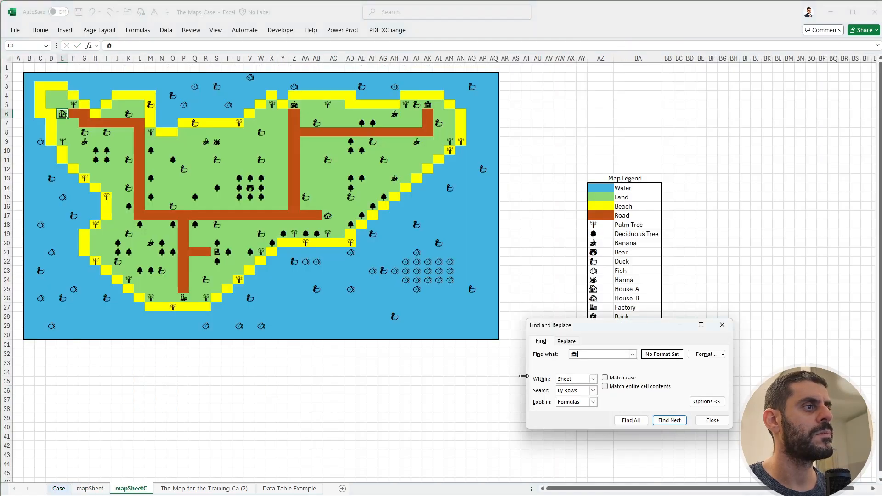
pyautogui.click(665, 421)
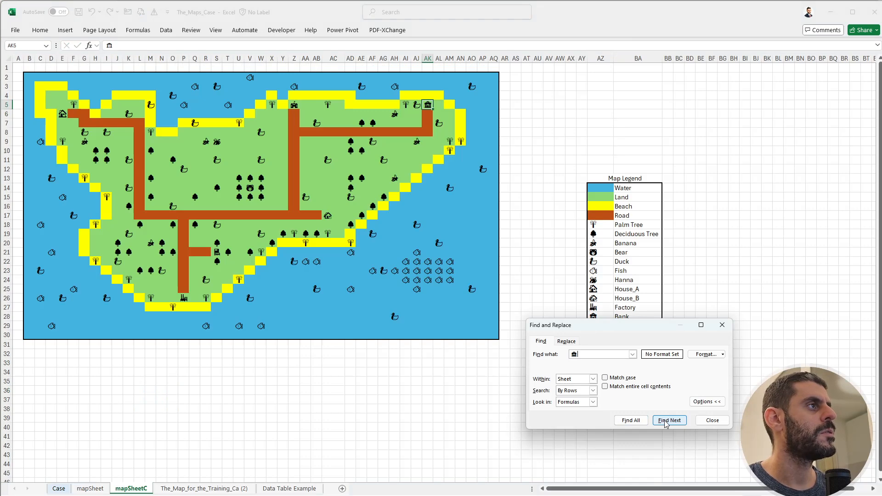
pyautogui.press('Escape')
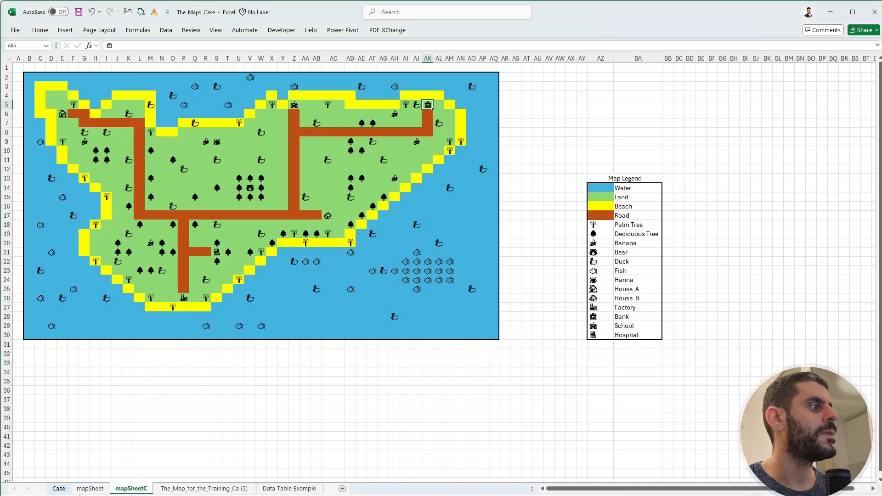
# On the Case sheet, enter the bank's location AK5 in U287.
pyautogui.click(59, 488)
pyautogui.press('Right')
pyautogui.write('Ak5')
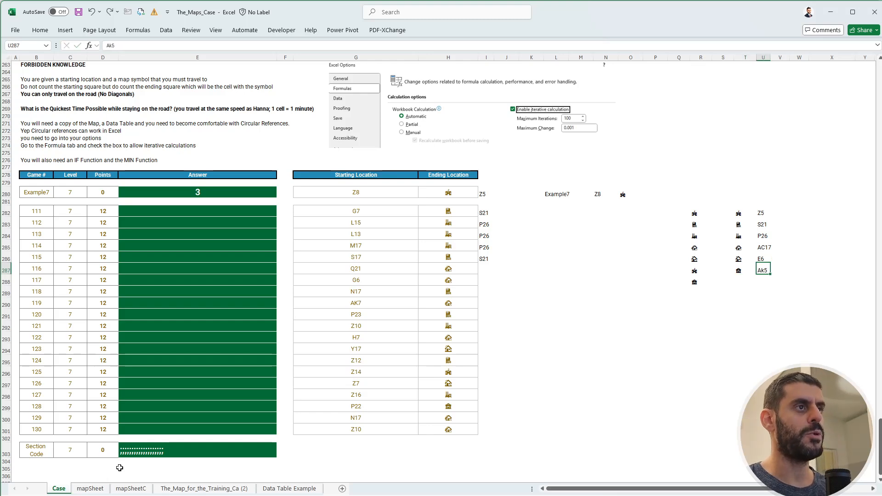
pyautogui.press('Return')
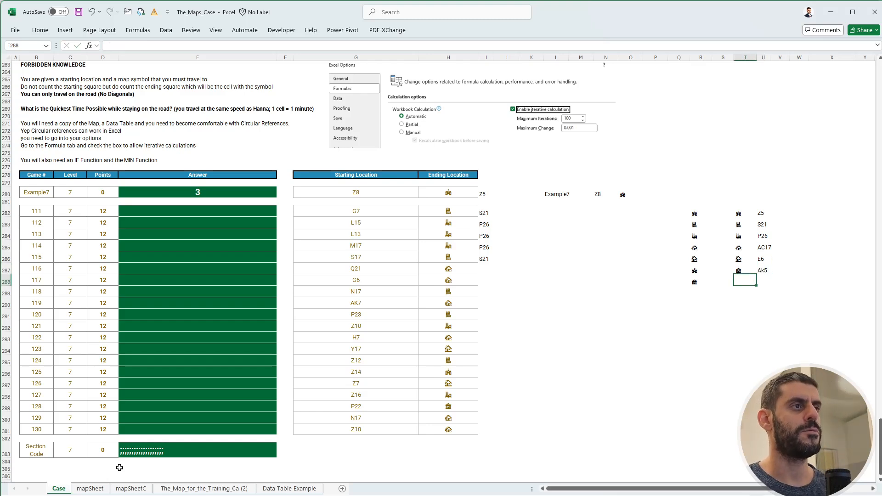
pyautogui.press('Up')
pyautogui.press('Right')
pyautogui.write('AK5')
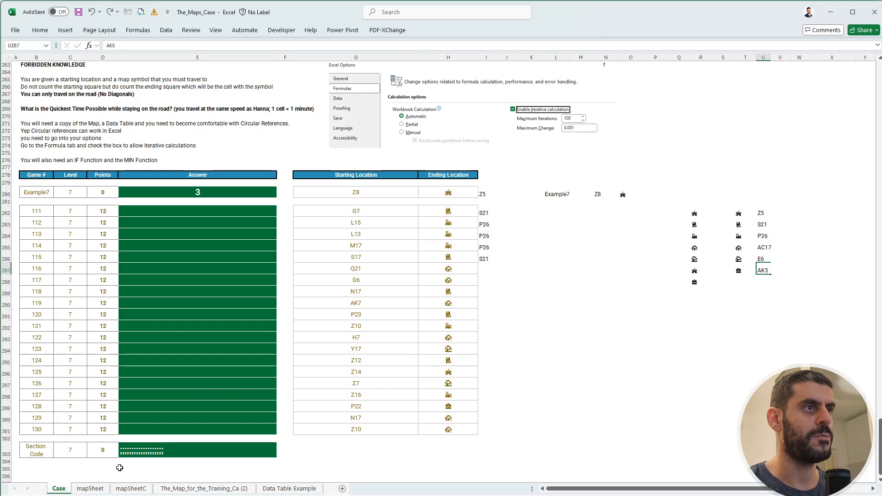
pyautogui.press('Return')
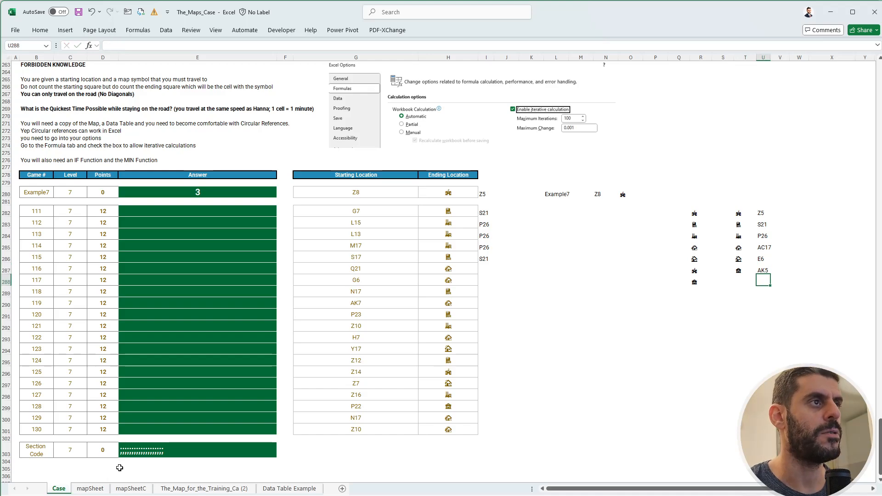
# Clear the helper symbol list in R282:R288.
pyautogui.click(691, 214)
pyautogui.hotkey('ctrl', 'shift', 'Down')
pyautogui.press('Delete')
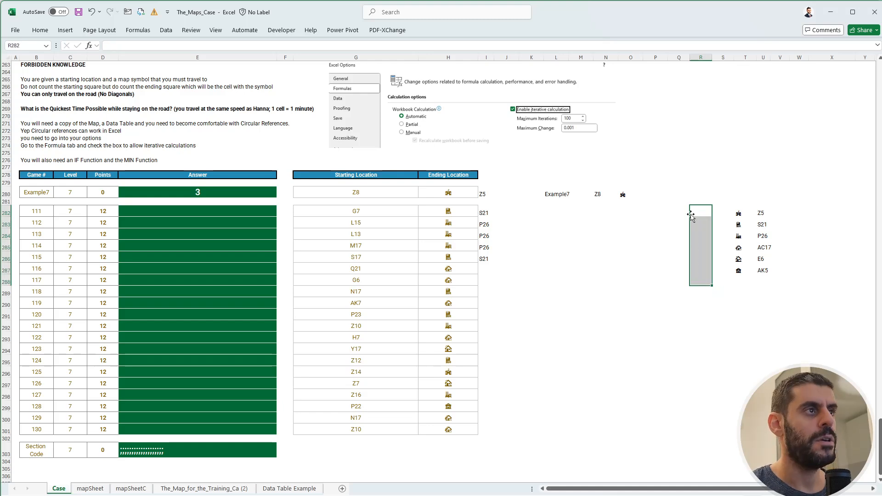
# Move the symbol-to-location lookup table from T282:U287 to W282:X287 on the Case sheet.
pyautogui.press('Left')
pyautogui.press('Up')
pyautogui.press('Up')
pyautogui.press('Left')
pyautogui.press('Left')
pyautogui.press('Right')
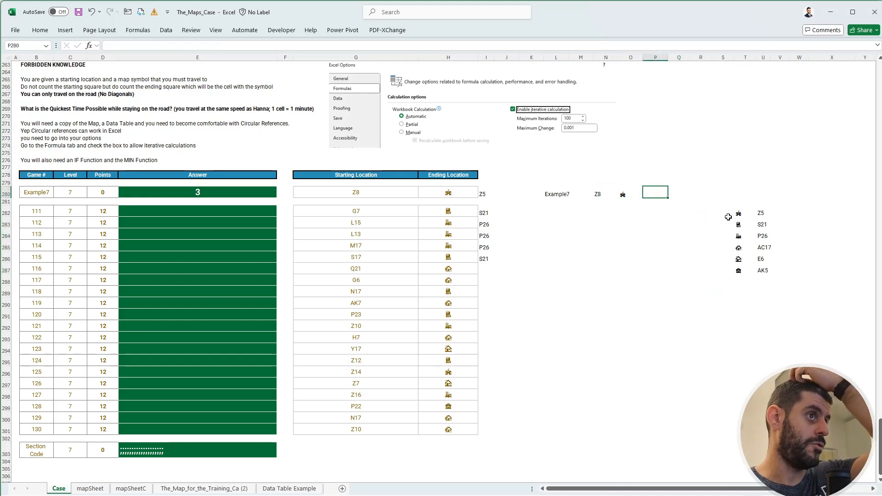
pyautogui.moveTo(735, 214); pyautogui.dragTo(814, 258)
pyautogui.click(702, 258)
pyautogui.click(629, 193)
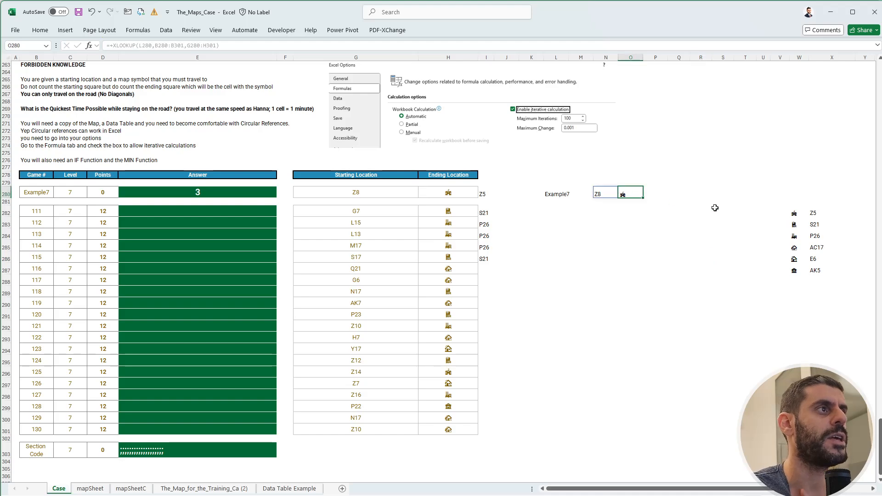
pyautogui.moveTo(803, 216); pyautogui.dragTo(794, 269)
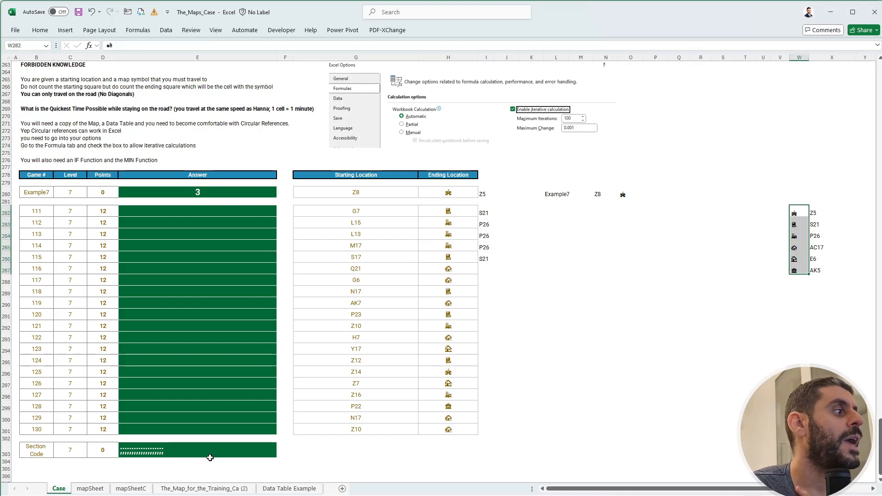
# On mapSheetC, enter a TOCOL formula in B34 that flattens the islandMap range into one column.
pyautogui.click(131, 489)
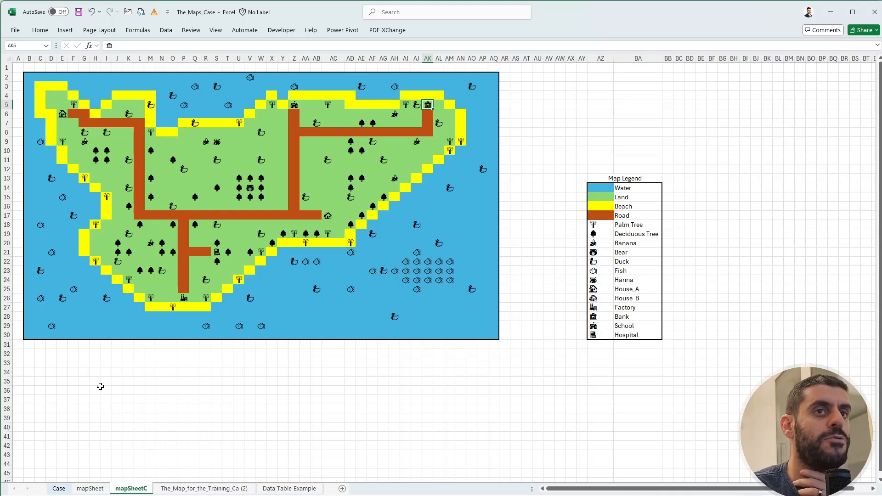
pyautogui.click(34, 371)
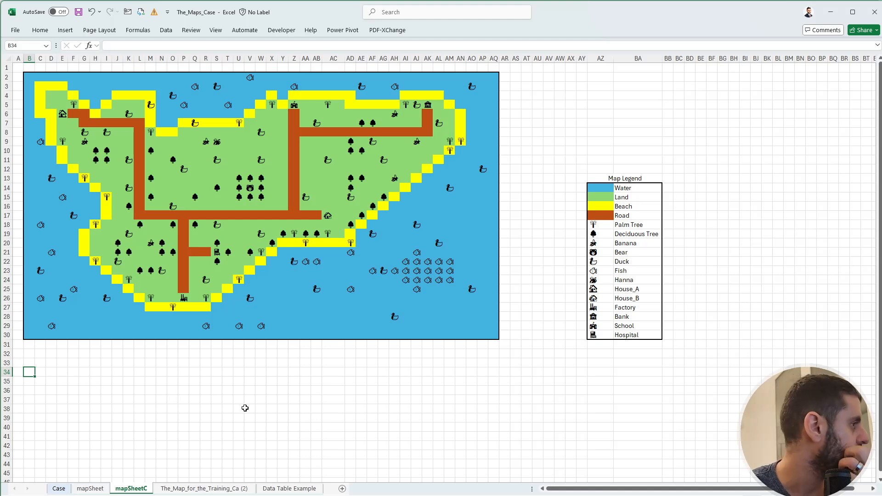
pyautogui.write('+tOCOL(')
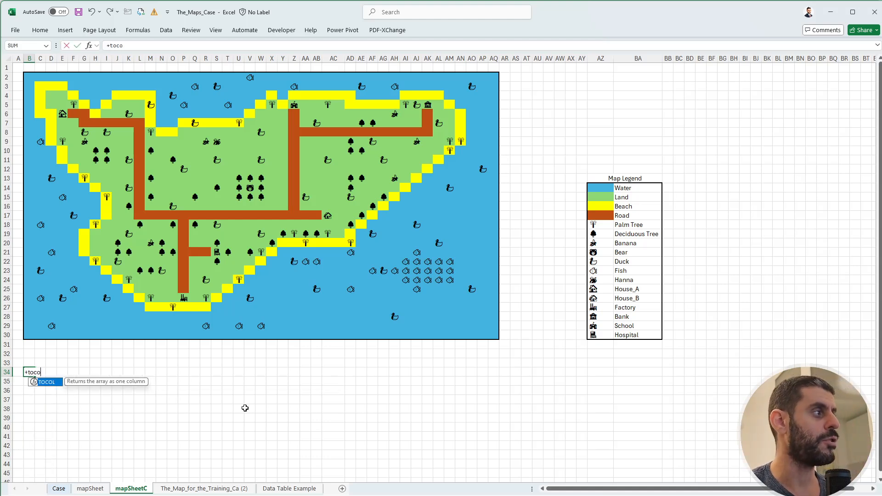
pyautogui.press('Tab')
pyautogui.hotkey('ctrl', 'Up')
pyautogui.press('Down')
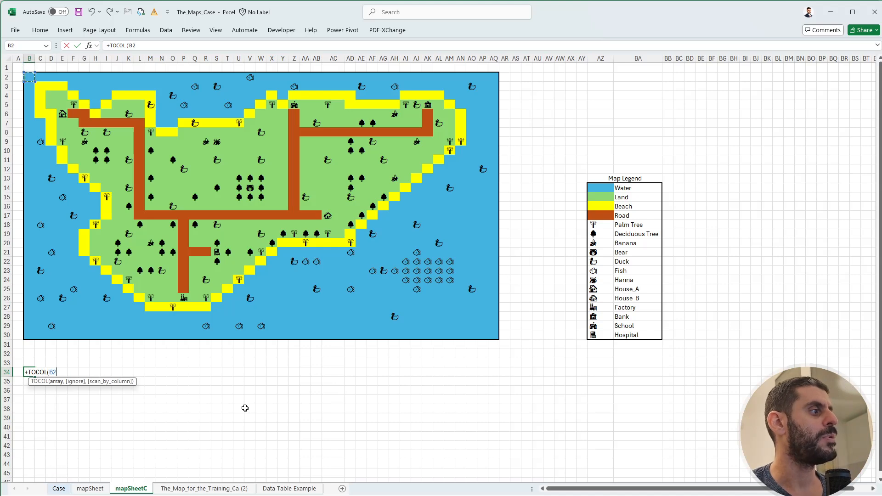
pyautogui.hotkey('shift', 'Right')
pyautogui.hotkey('shift', 'Right')
pyautogui.hotkey('shift', 'Right')
pyautogui.hotkey('shift', 'Right')
pyautogui.hotkey('shift', 'Right')
pyautogui.hotkey('shift', 'Right')
pyautogui.hotkey('shift', 'Right')
pyautogui.hotkey('shift', 'Right')
pyautogui.hotkey('shift', 'Right')
pyautogui.hotkey('shift', 'Right')
pyautogui.hotkey('shift', 'Right')
pyautogui.hotkey('shift', 'Right')
pyautogui.hotkey('shift', 'Right')
pyautogui.hotkey('shift', 'Right')
pyautogui.hotkey('shift', 'Right')
pyautogui.hotkey('shift', 'Right')
pyautogui.hotkey('shift', 'Right')
pyautogui.hotkey('shift', 'Right')
pyautogui.hotkey('shift', 'Right')
pyautogui.hotkey('shift', 'Right')
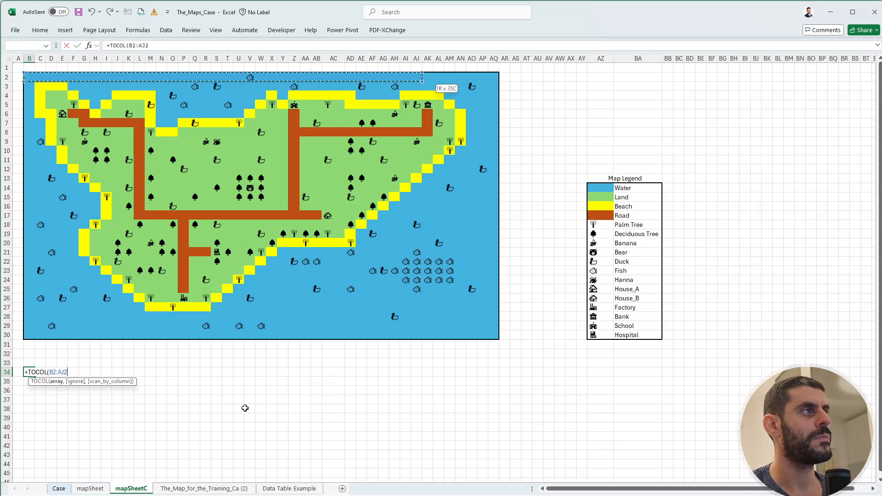
pyautogui.hotkey('shift', 'Down')
pyautogui.hotkey('shift', 'Down')
pyautogui.hotkey('shift', 'Down')
pyautogui.hotkey('shift', 'Down')
pyautogui.hotkey('shift', 'Down')
pyautogui.hotkey('shift', 'Down')
pyautogui.hotkey('shift', 'Down')
pyautogui.hotkey('shift', 'Down')
pyautogui.hotkey('shift', 'Down')
pyautogui.hotkey('shift', 'Down')
pyautogui.hotkey('shift', 'Down')
pyautogui.hotkey('shift', 'Down')
pyautogui.hotkey('shift', 'Down')
pyautogui.hotkey('shift', 'Down')
pyautogui.hotkey('shift', 'Down')
pyautogui.hotkey('shift', 'Down')
pyautogui.hotkey('shift', 'Down')
pyautogui.hotkey('shift', 'Down')
pyautogui.hotkey('shift', 'Down')
pyautogui.hotkey('shift', 'Down')
pyautogui.hotkey('shift', 'Right')
pyautogui.hotkey('shift', 'Right')
pyautogui.hotkey('shift', 'Right')
pyautogui.hotkey('shift', 'Right')
pyautogui.hotkey('shift', 'Right')
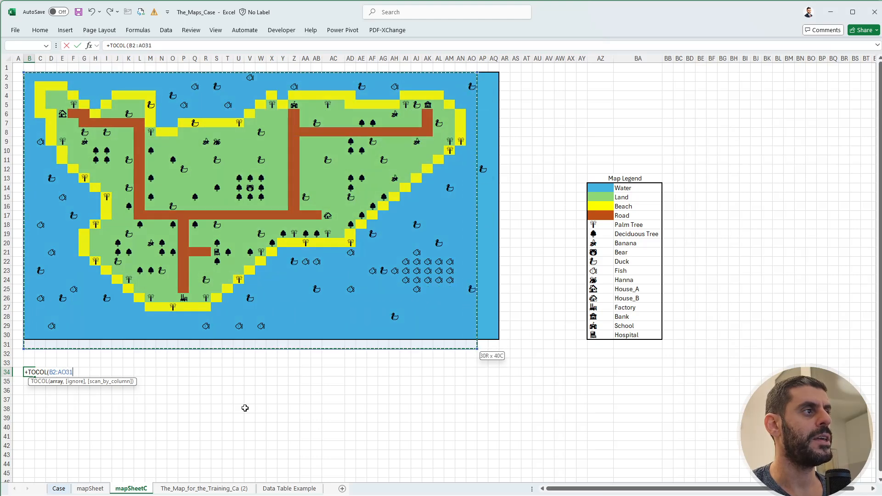
pyautogui.hotkey('shift', 'Up')
pyautogui.hotkey('shift', 'Right')
pyautogui.hotkey('shift', 'Right')
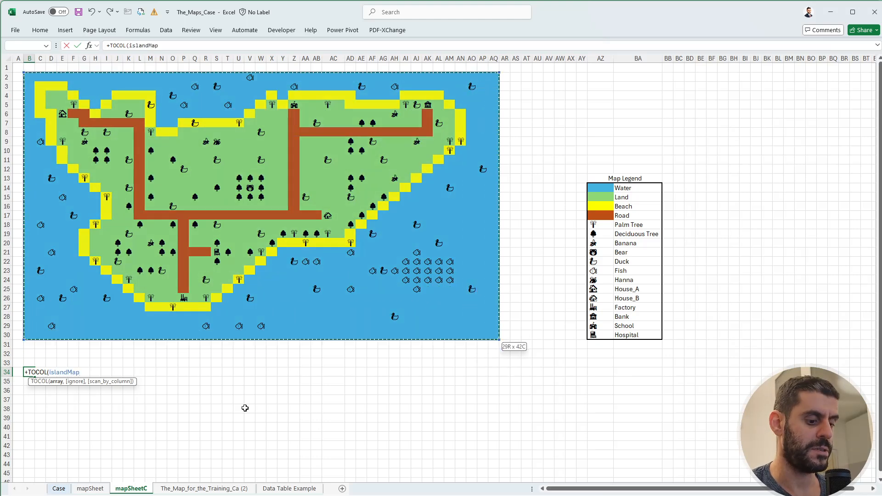
pyautogui.write(')')
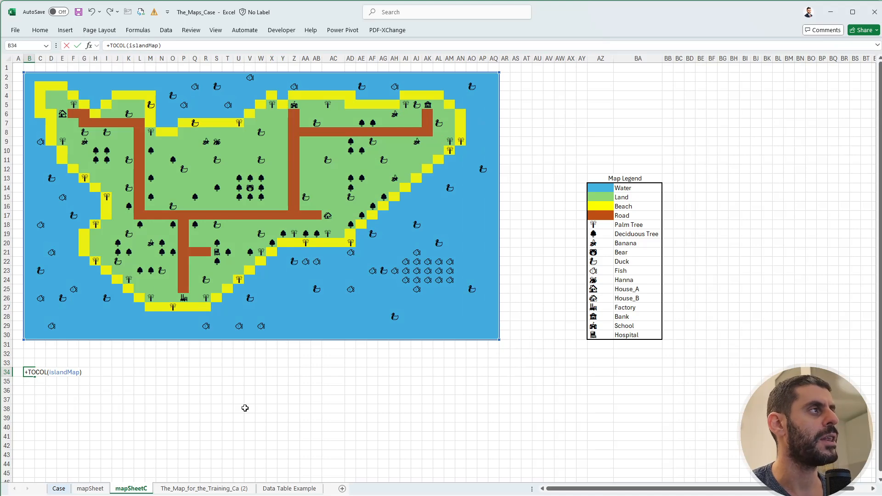
pyautogui.press('Return')
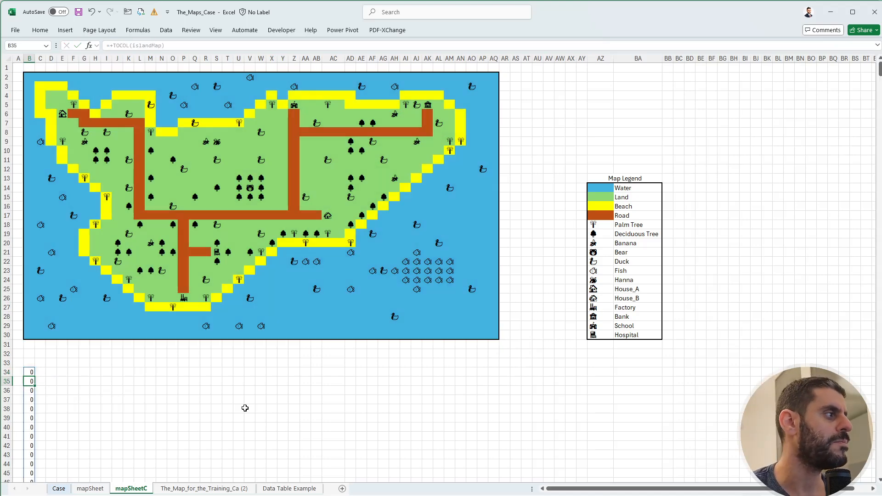
# Begin a LET formula in C34 that defines rs as the row numbers, using ROW(INDIRECT(islandMap)).
pyautogui.press('Up')
pyautogui.press('Right')
pyautogui.write('+add')
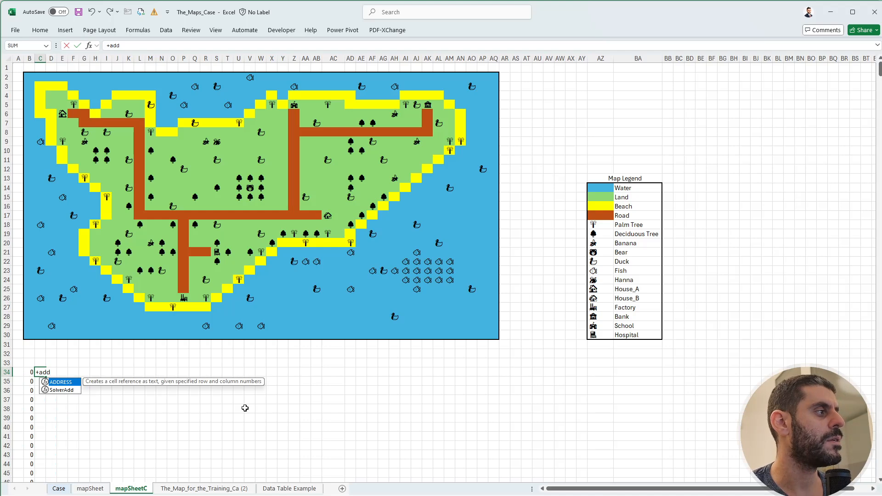
pyautogui.press('Escape')
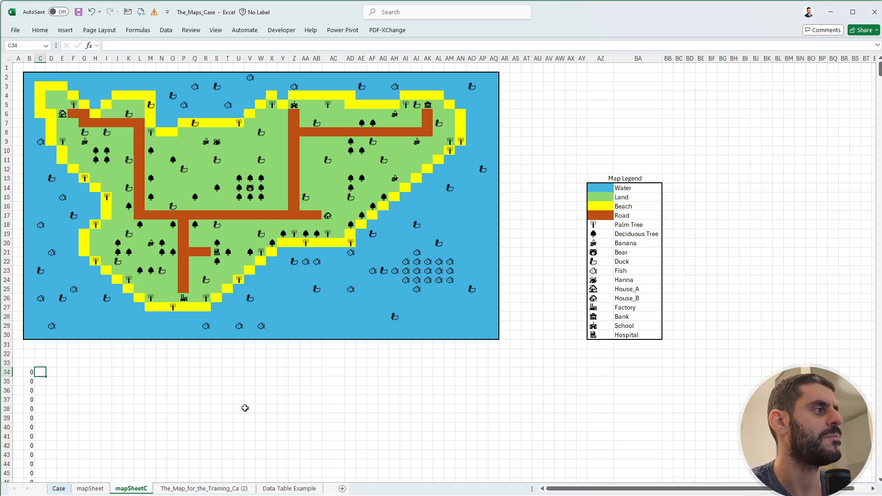
pyautogui.write('+')
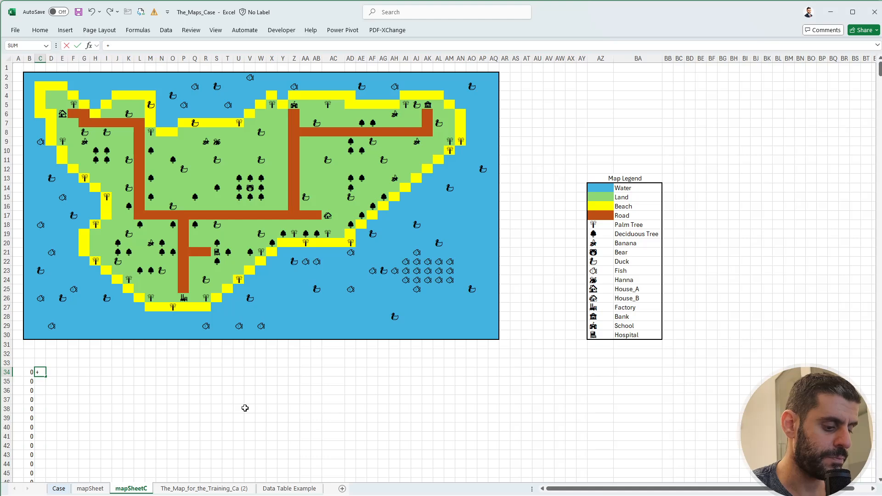
pyautogui.write('let(')
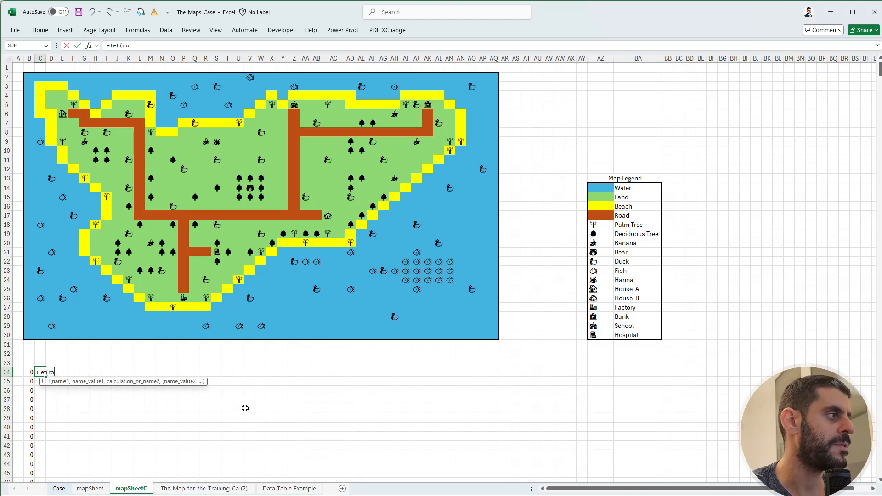
pyautogui.write('rs,')
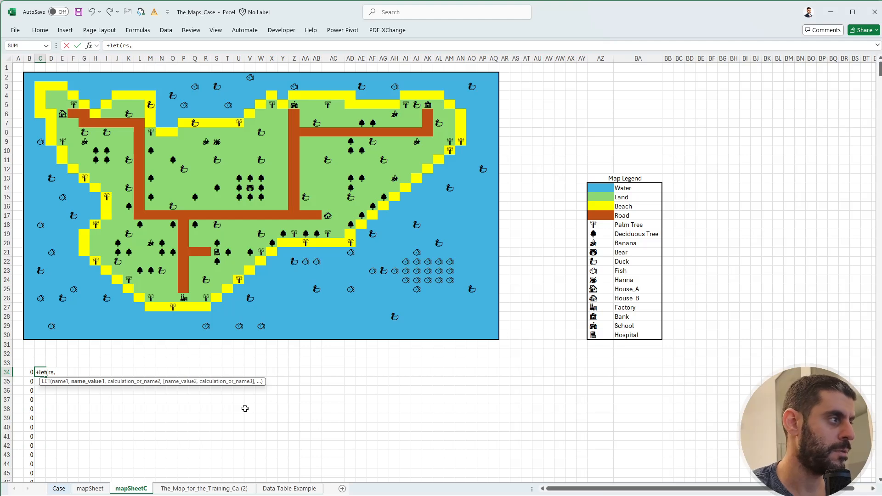
pyautogui.write('row(INDIRECT(')
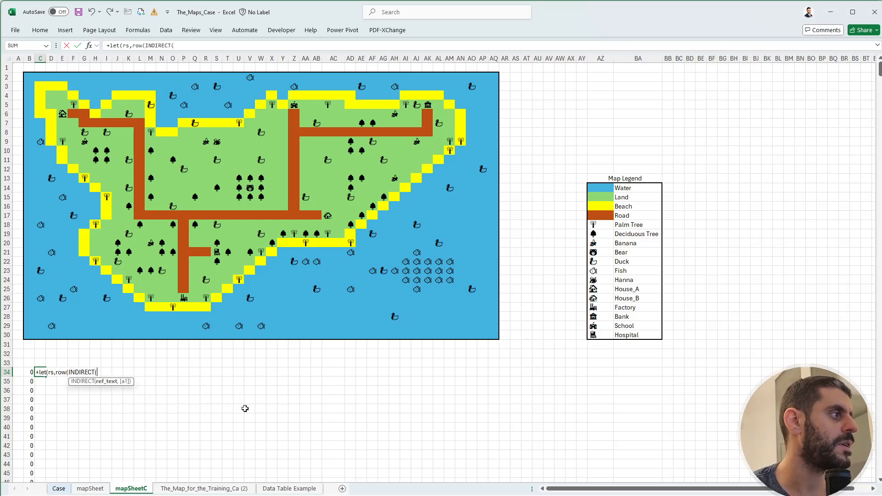
pyautogui.moveTo(28, 77); pyautogui.dragTo(496, 337)
pyautogui.write(')')
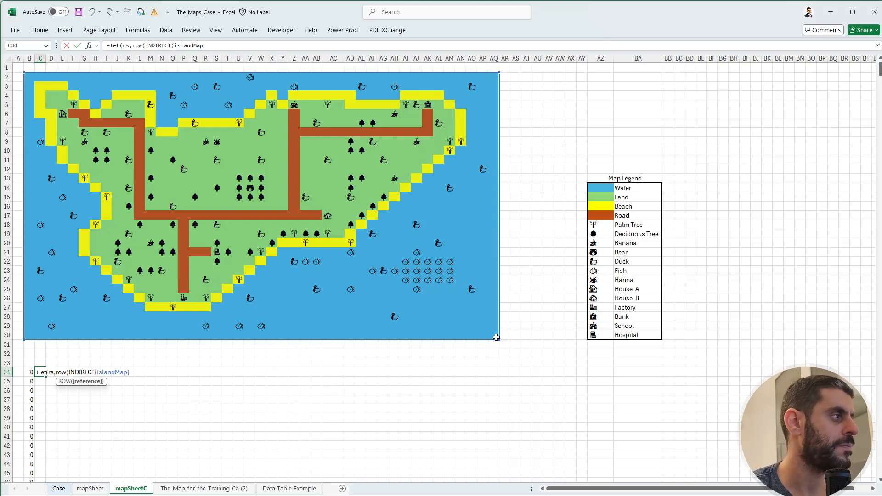
pyautogui.write('),c')
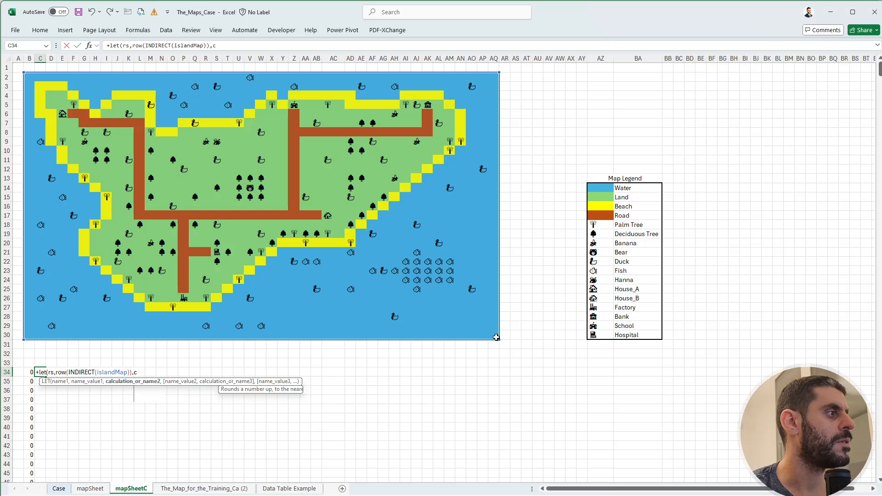
pyautogui.write('s,c')
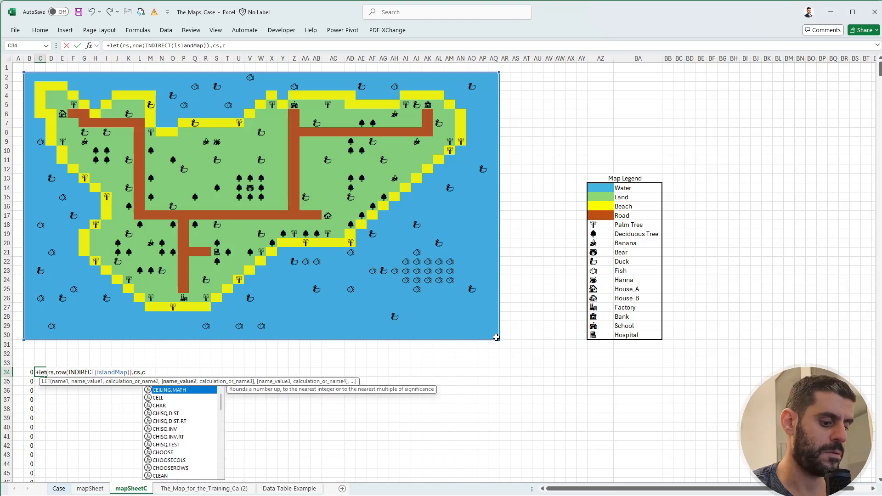
pyautogui.write('olUMN(INDIRECT(')
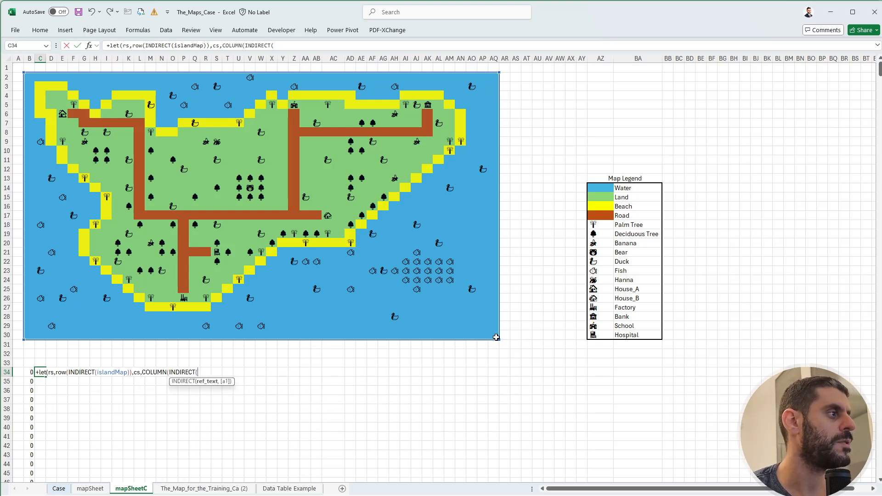
# Define cs in the C34 LET formula as COLUMN(INDIRECT(islandMap)).
pyautogui.moveTo(29, 77); pyautogui.dragTo(490, 338)
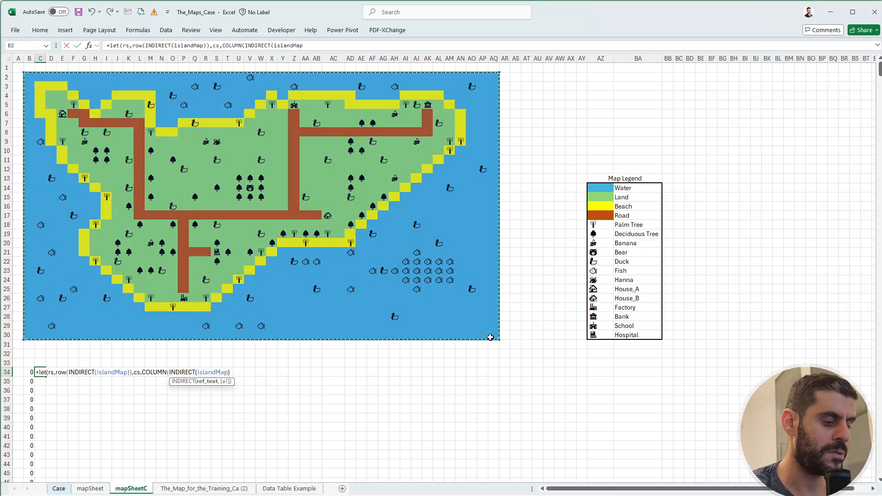
pyautogui.write(')),')
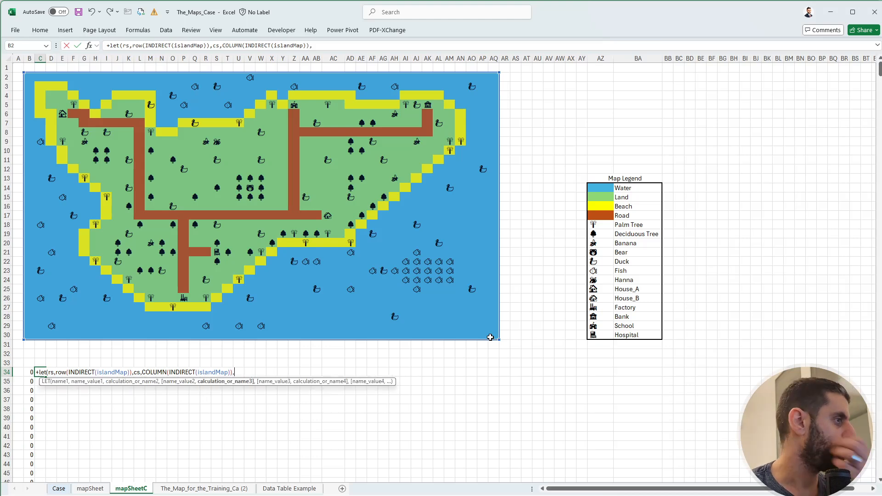
pyautogui.write('add')
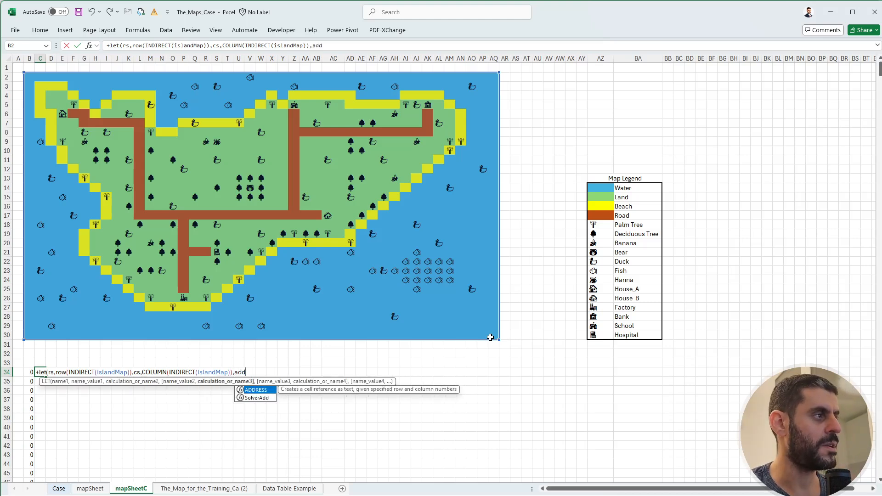
# Complete the C34 formula with ADDRESS(rs,cs,4) as its result and adjust the width of column C.
pyautogui.press('Tab')
pyautogui.write('rs,')
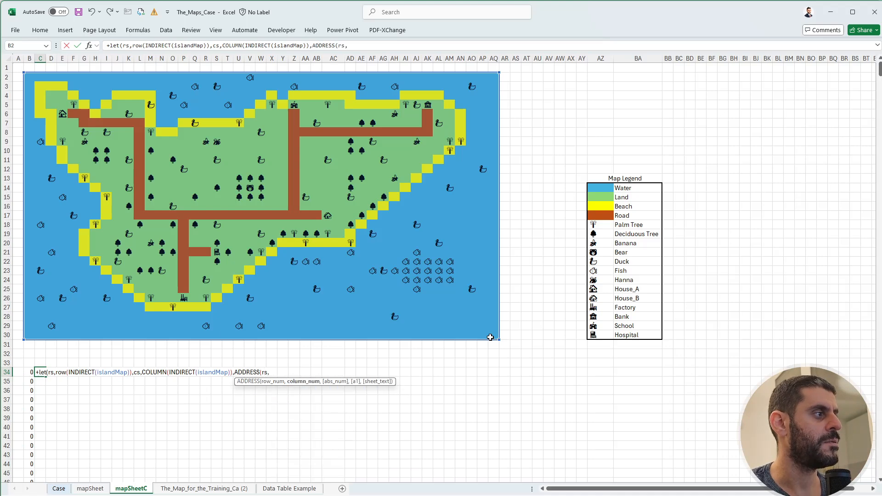
pyautogui.write('cs,4))')
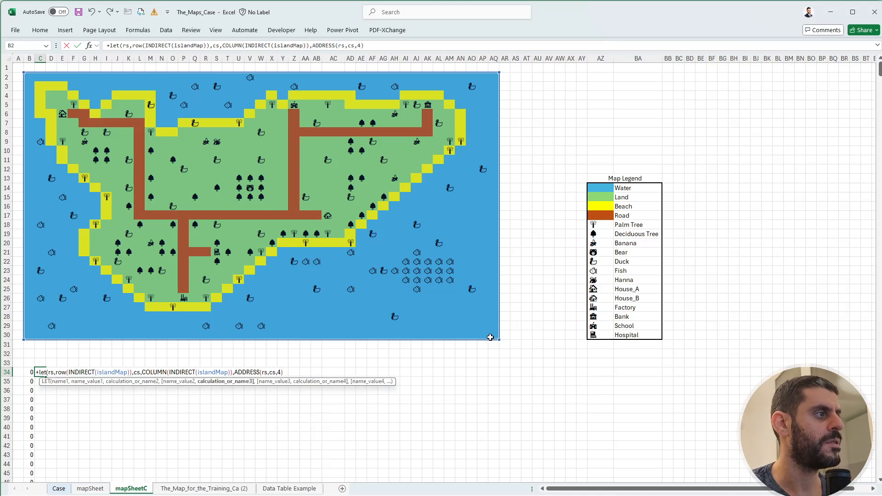
pyautogui.press('Return')
pyautogui.press('Up')
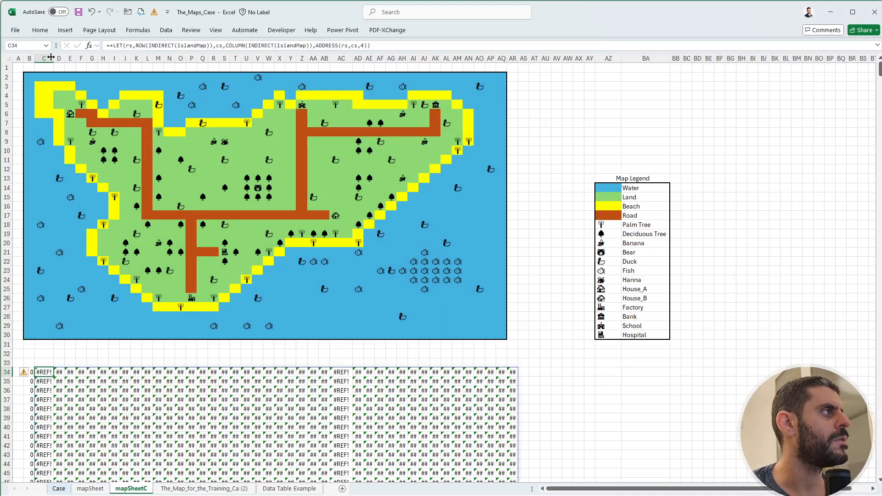
pyautogui.moveTo(53, 57); pyautogui.dragTo(61, 57)
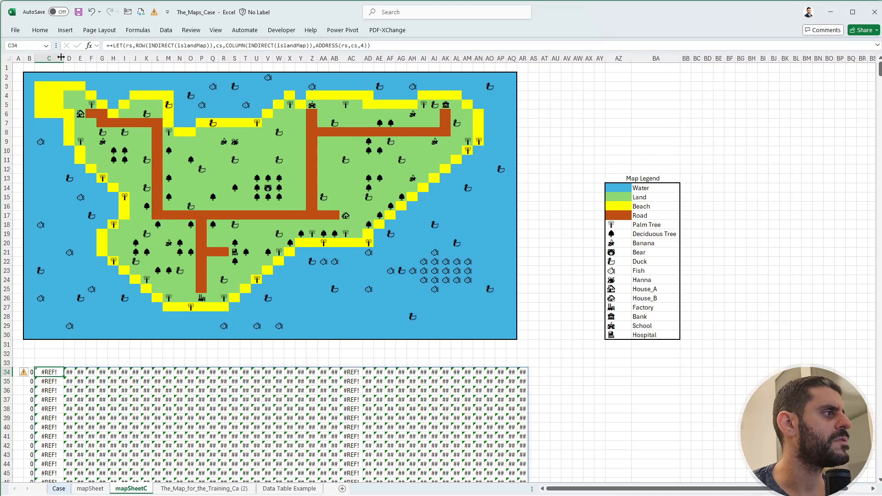
pyautogui.moveTo(61, 57); pyautogui.dragTo(51, 57)
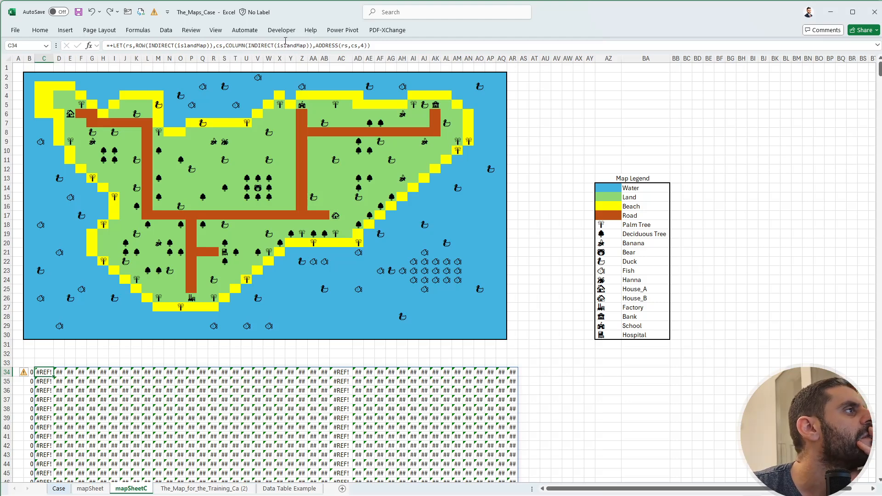
pyautogui.click(329, 45)
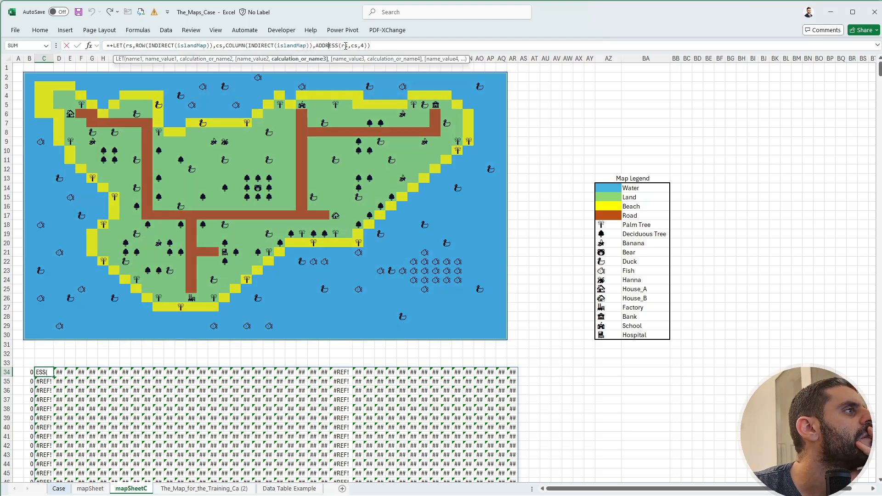
pyautogui.click(346, 46)
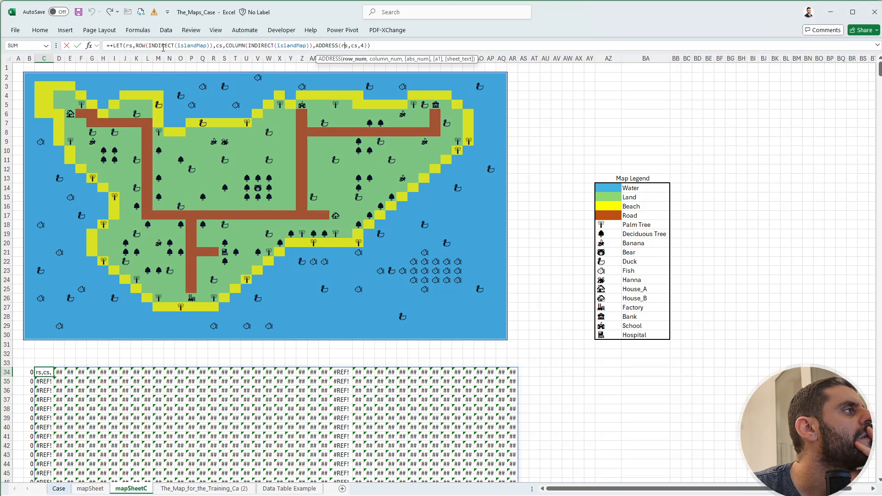
pyautogui.click(136, 45)
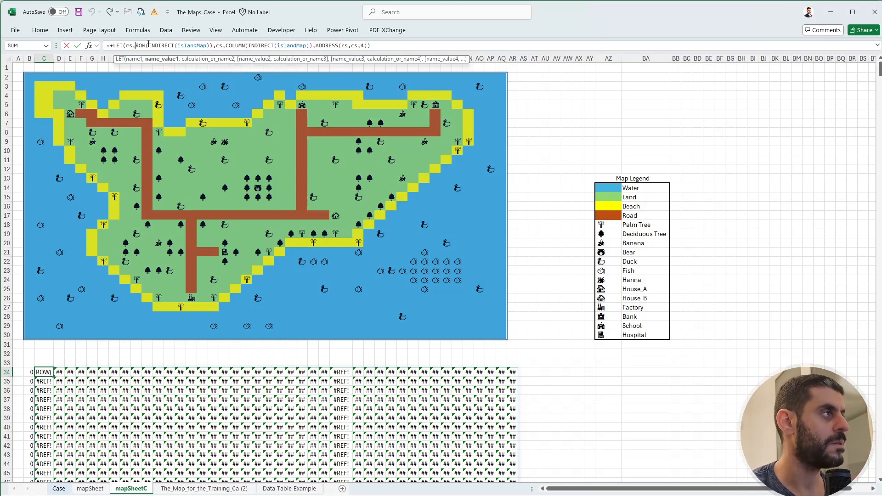
pyautogui.write('toc')
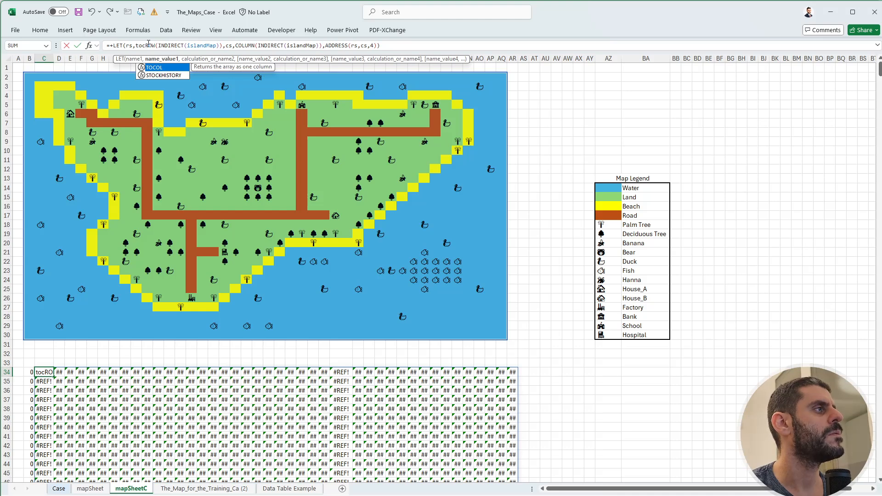
pyautogui.press('BackSpace')
pyautogui.press('BackSpace')
pyautogui.press('BackSpace')
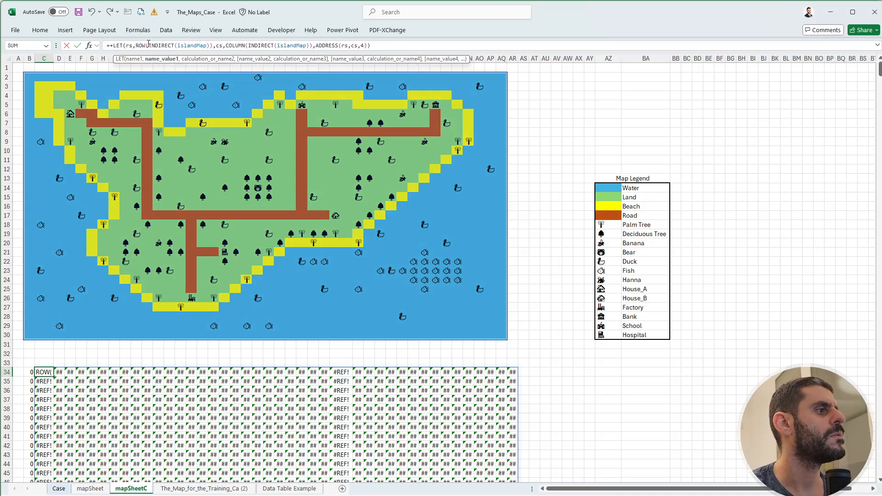
pyautogui.press('Return')
pyautogui.press('Up')
pyautogui.press('Right')
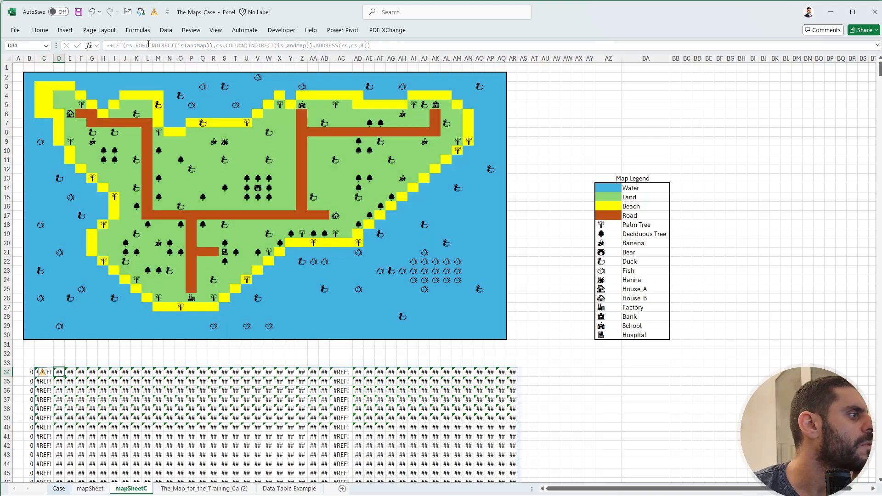
pyautogui.click(38, 374)
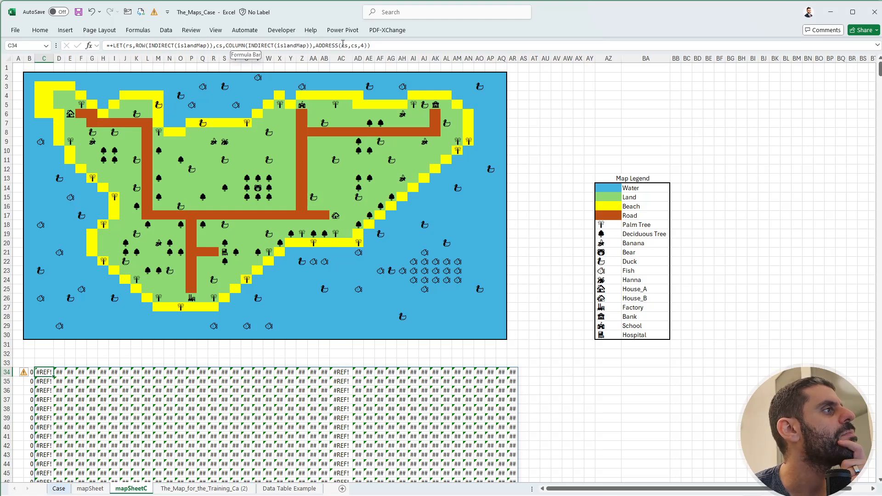
pyautogui.click(316, 45)
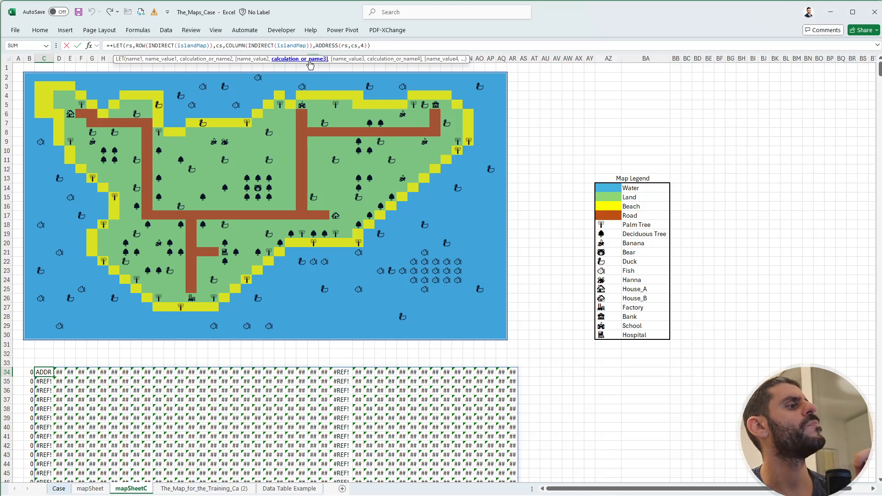
pyautogui.press('Return')
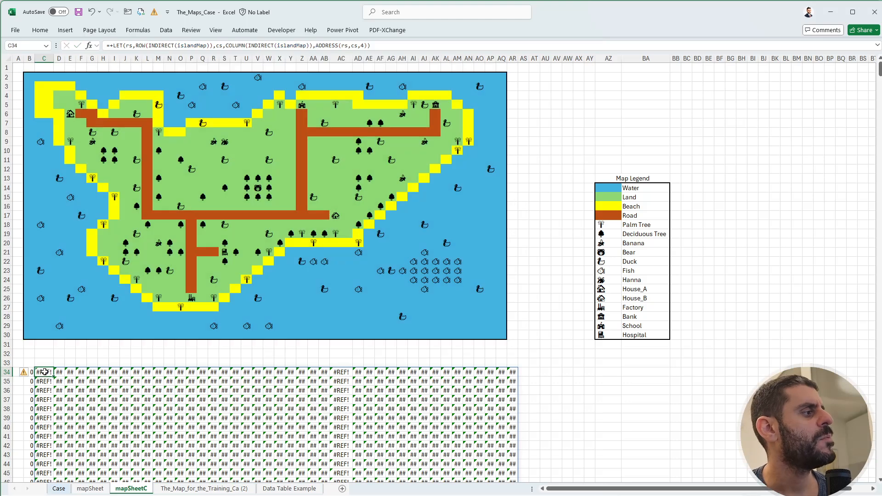
# Examine how far the C34 address results spill compared with the flattened map values in column B.
pyautogui.scroll(-7, 46, 372)
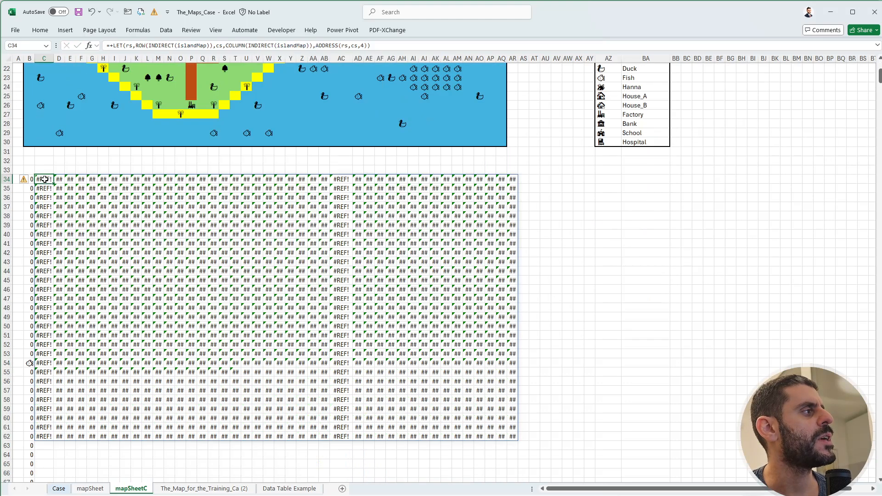
pyautogui.moveTo(45, 180); pyautogui.dragTo(46, 480)
pyautogui.scroll(-7, 51, 342)
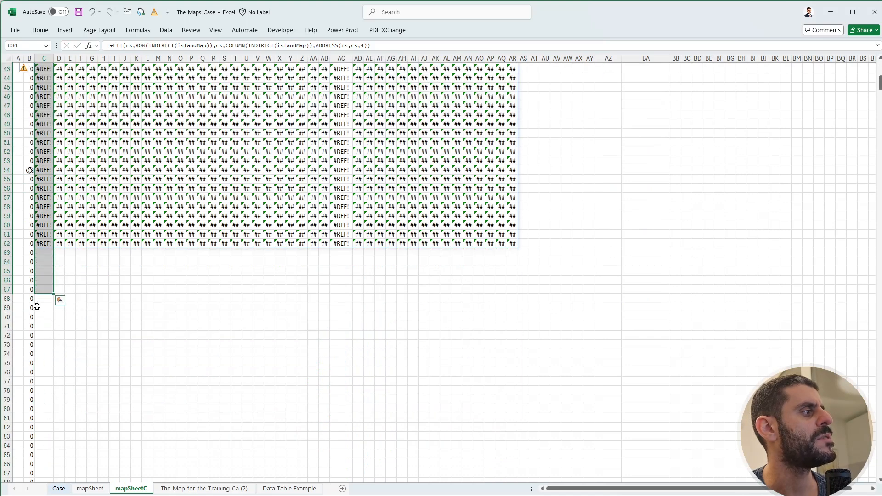
pyautogui.moveTo(30, 300); pyautogui.dragTo(26, 421)
pyautogui.moveTo(46, 254); pyautogui.dragTo(49, 361)
pyautogui.scroll(9, 57, 354)
pyautogui.scroll(5, 56, 354)
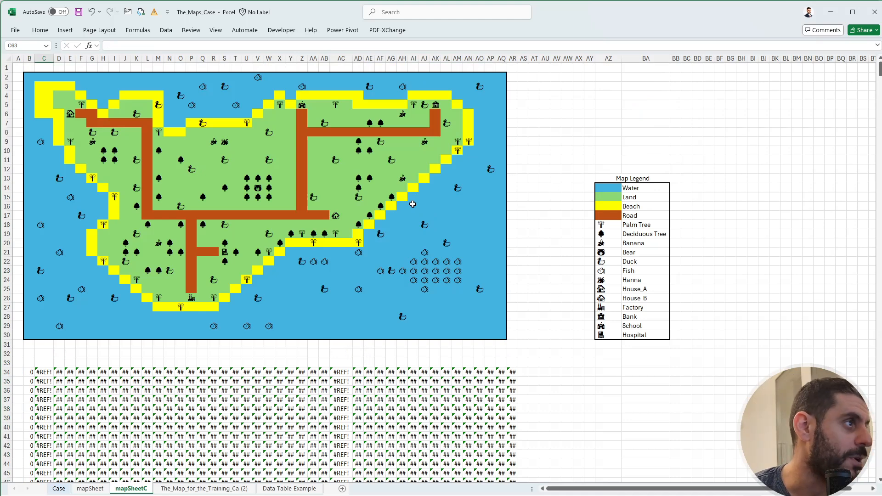
pyautogui.click(459, 278)
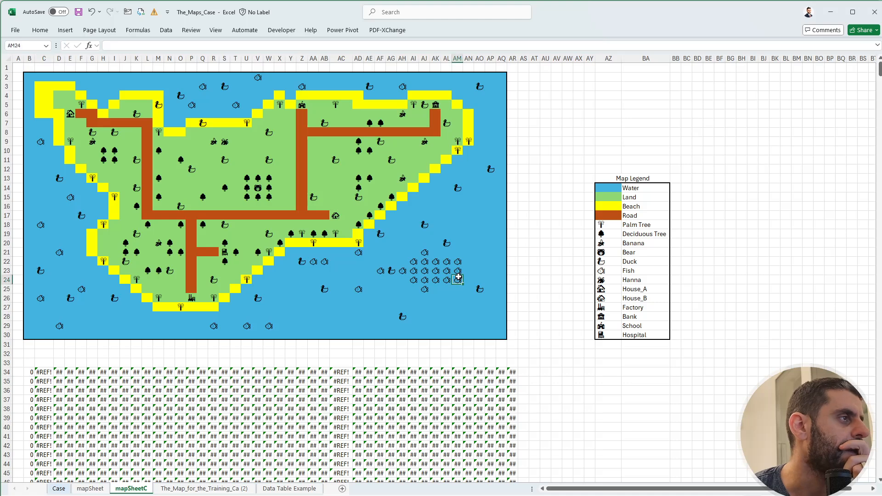
pyautogui.moveTo(458, 277); pyautogui.dragTo(414, 262)
pyautogui.click(433, 269)
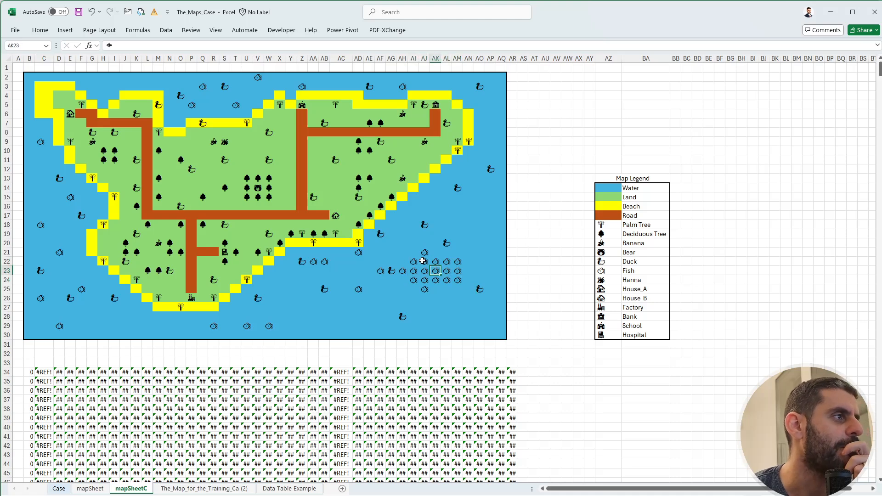
pyautogui.click(398, 271)
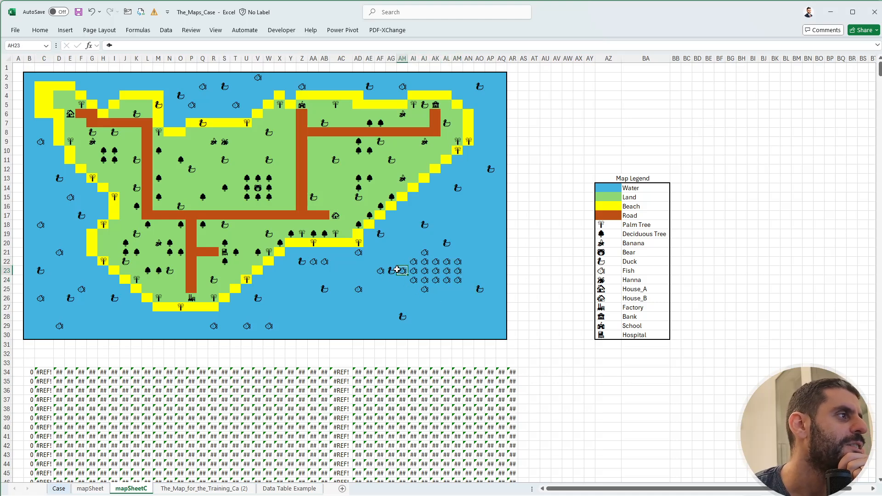
pyautogui.click(391, 271)
pyautogui.click(382, 270)
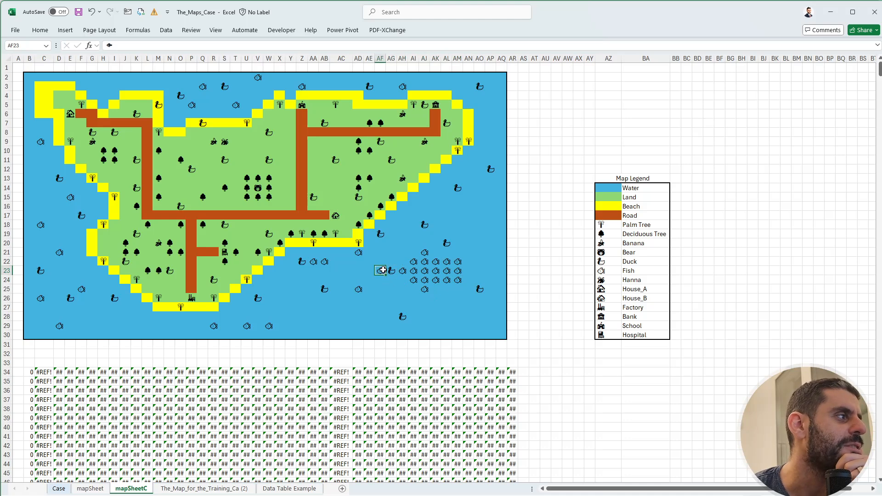
pyautogui.click(546, 334)
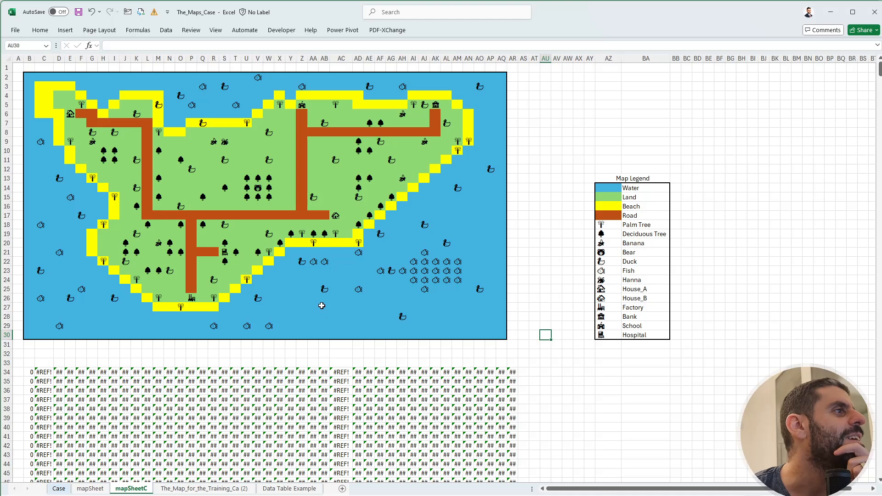
# Remove INDIRECT from the ROW and COLUMN arguments in the C34 formula so both reference islandMap directly.
pyautogui.click(40, 370)
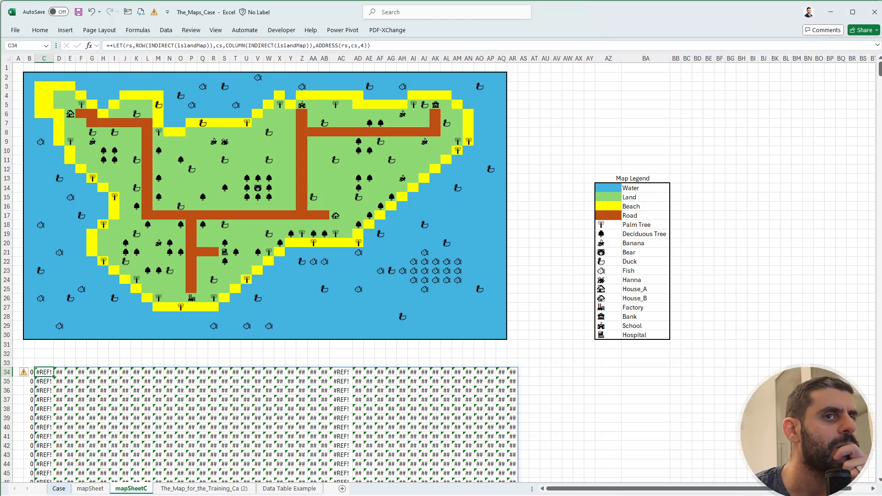
pyautogui.hotkey('ctrl', 'F3')
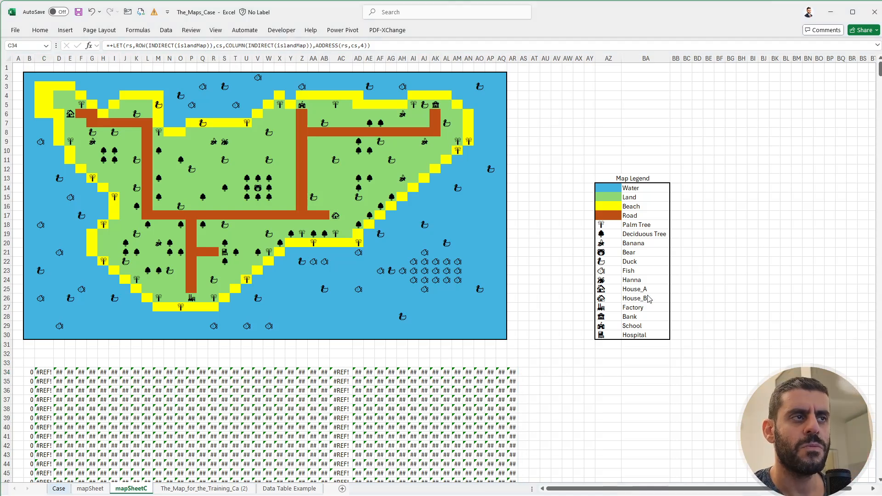
pyautogui.click(63, 377)
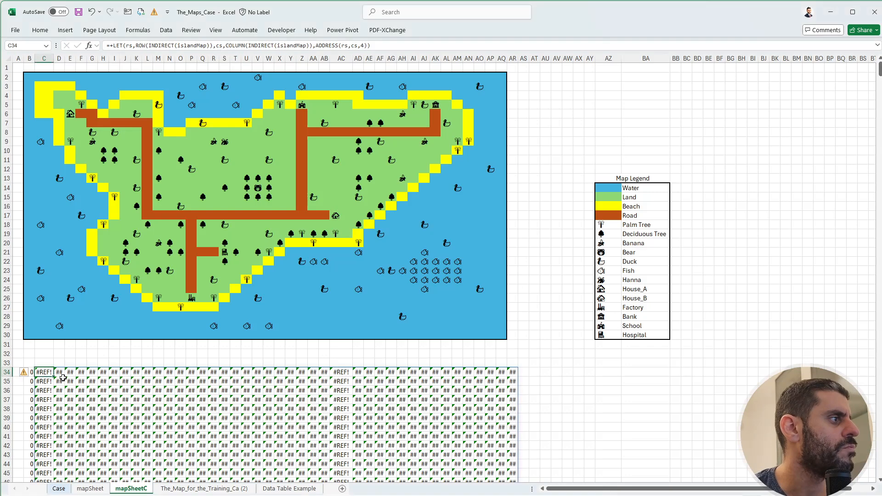
pyautogui.doubleClick(161, 45)
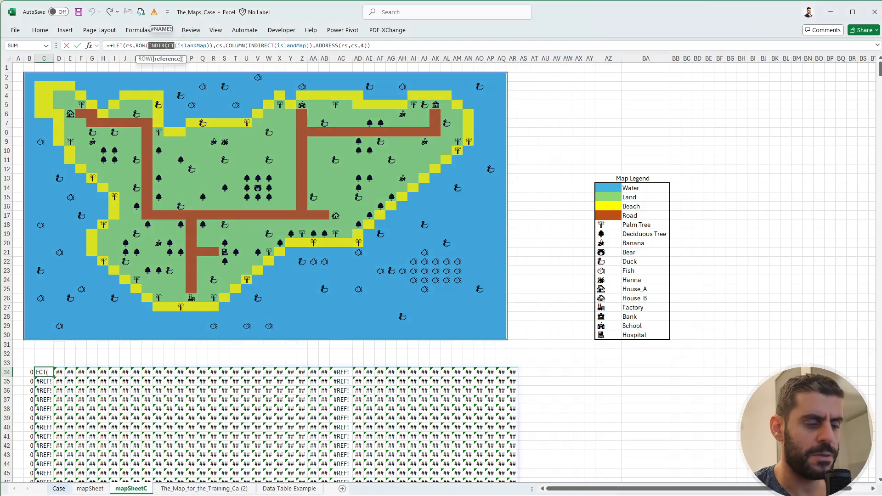
pyautogui.press('Delete')
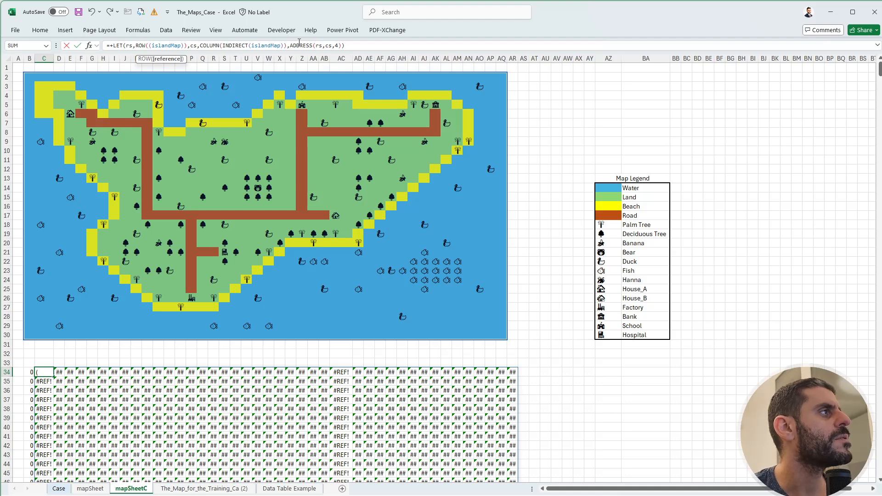
pyautogui.doubleClick(235, 45)
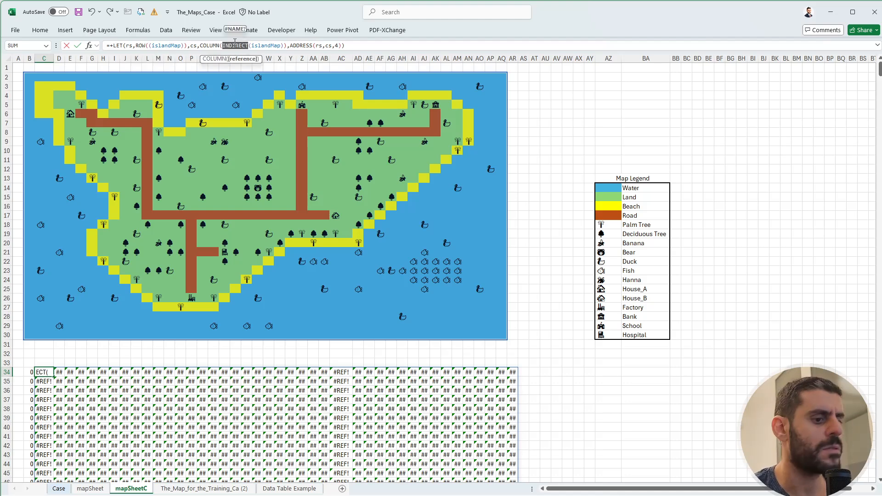
pyautogui.press('Delete')
pyautogui.press('Return')
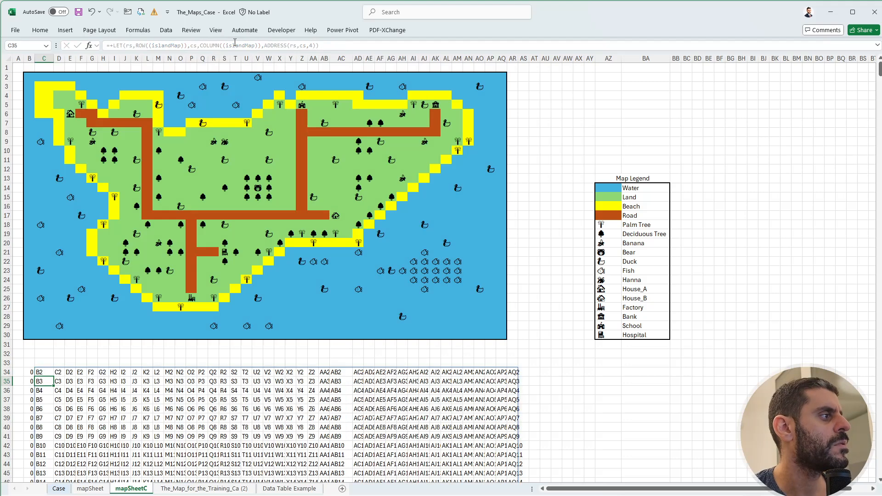
pyautogui.press('Up')
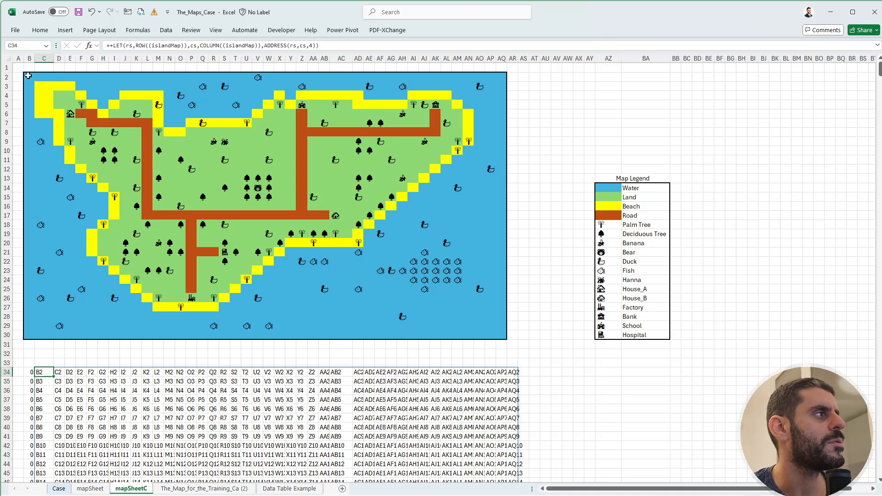
# Wrap the entire LET formula in C34 in TOCOL to flatten the cell addresses into one column.
pyautogui.click(115, 44)
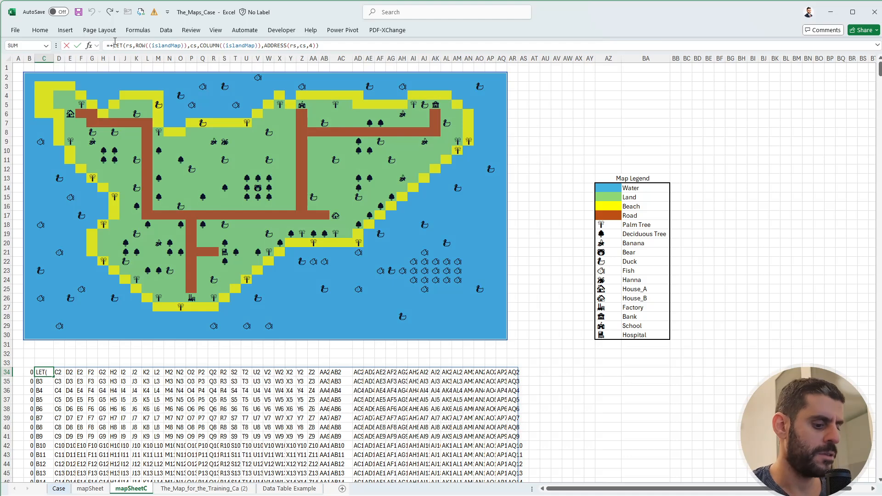
pyautogui.write('TOCOL(')
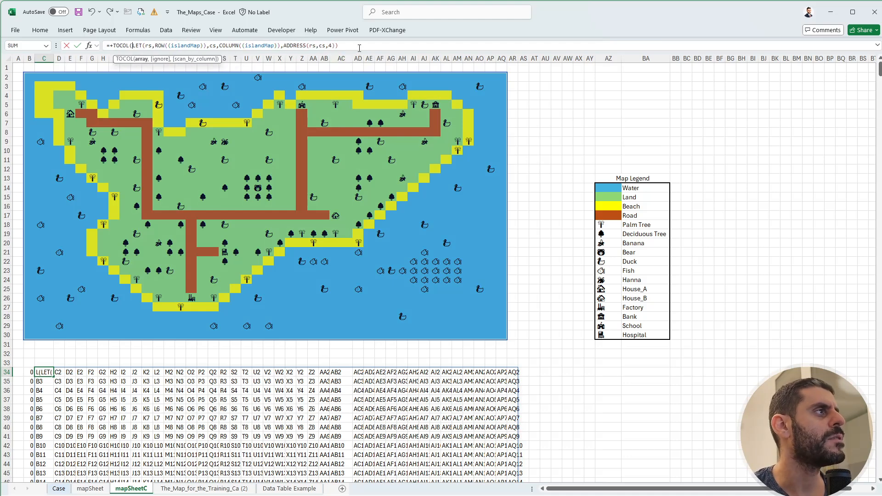
pyautogui.press('End')
pyautogui.write(')')
pyautogui.hotkey('ctrl', 'Return')
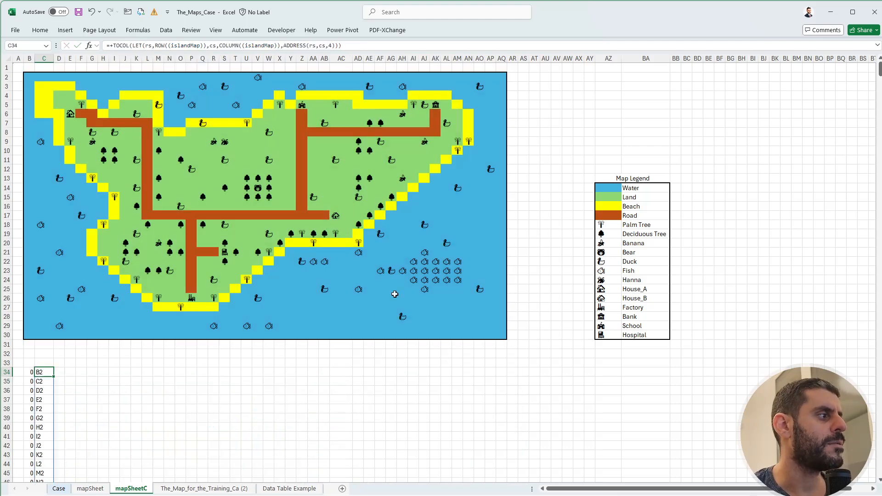
# On the Case sheet, begin an XLOOKUP in V282 with the symbols in W282:W287 as the lookup values.
pyautogui.click(90, 489)
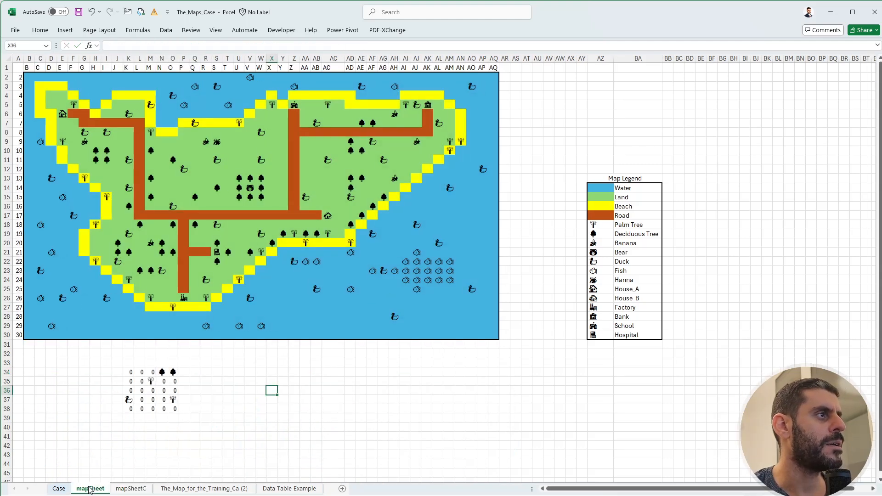
pyautogui.click(66, 490)
pyautogui.click(844, 210)
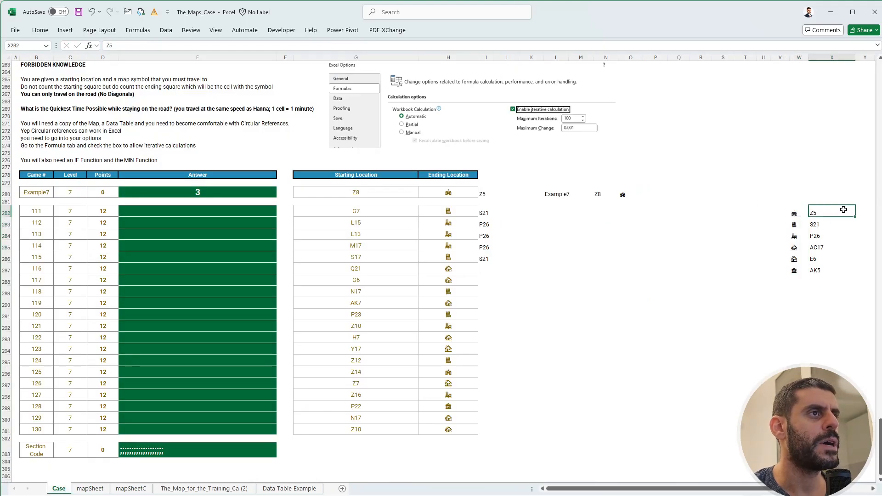
pyautogui.click(783, 211)
pyautogui.write('+xl')
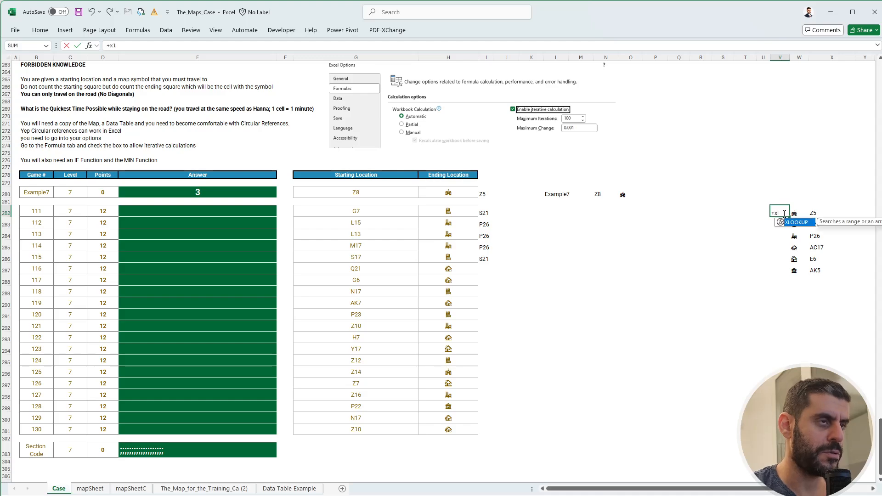
pyautogui.press('Tab')
pyautogui.press('Right')
pyautogui.hotkey('ctrl', 'shift', 'Down')
pyautogui.write(',')
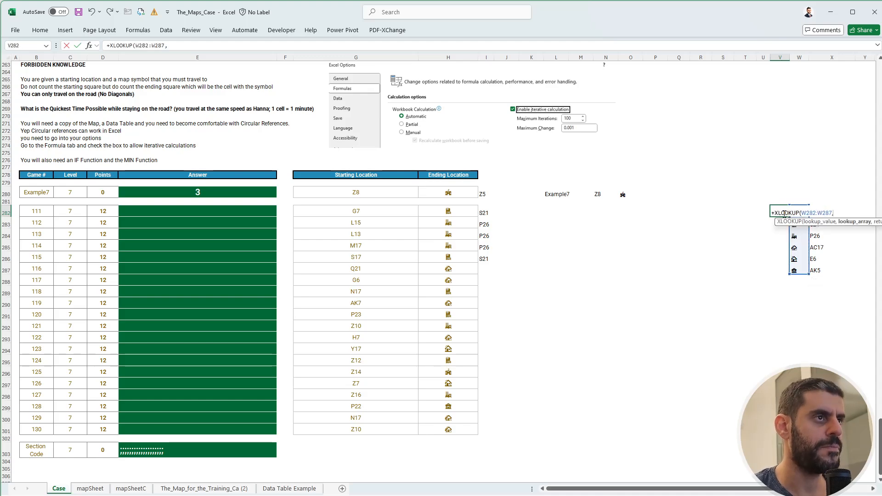
# Complete the XLOOKUP in V282 with mapSheetC!B34# as the lookup array and mapSheetC!C34# as the return array.
pyautogui.click(132, 488)
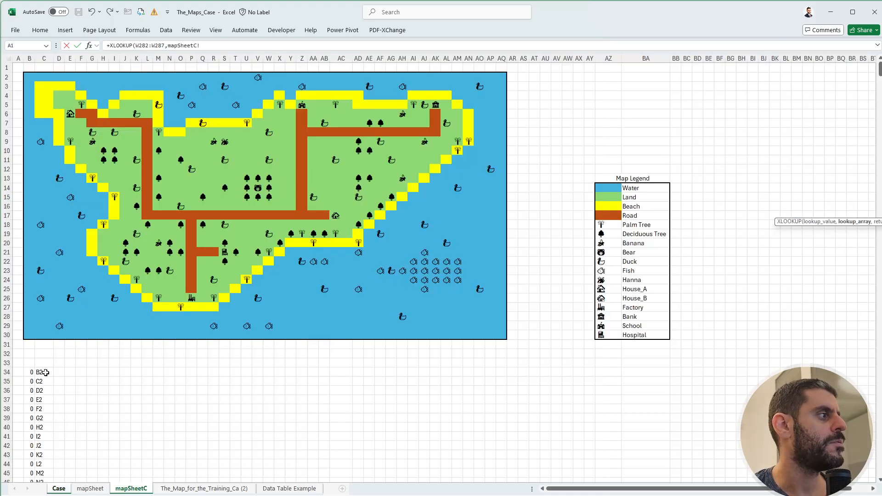
pyautogui.click(32, 372)
pyautogui.hotkey('ctrl', 'shift', 'Down')
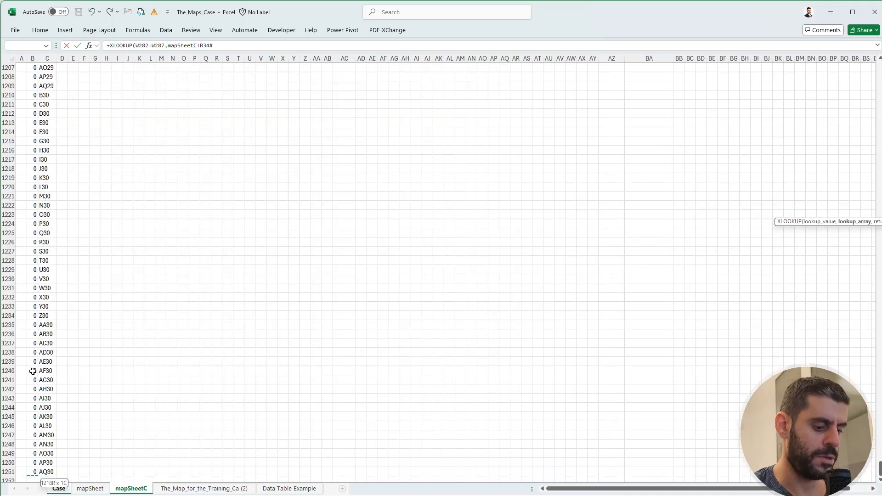
pyautogui.write(',')
pyautogui.click(42, 362)
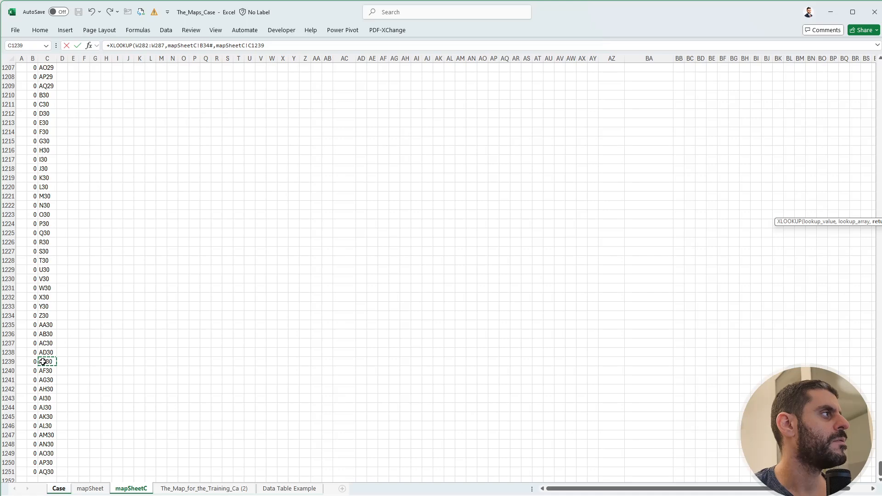
pyautogui.hotkey('ctrl', 'Up')
pyautogui.hotkey('ctrl', 'shift', 'Down')
pyautogui.press('Return')
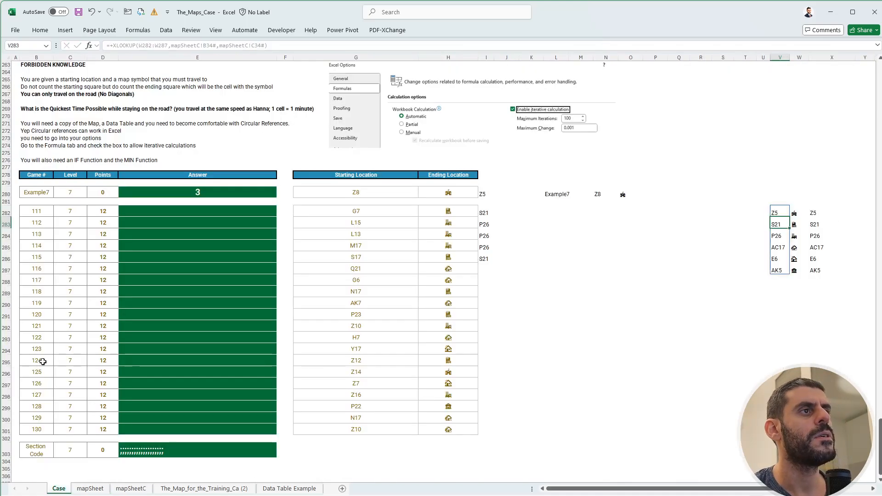
# Check the spilled XLOOKUP locations against the manual ones in column X and delete the V282 formula.
pyautogui.press('Down')
pyautogui.press('Down')
pyautogui.press('Down')
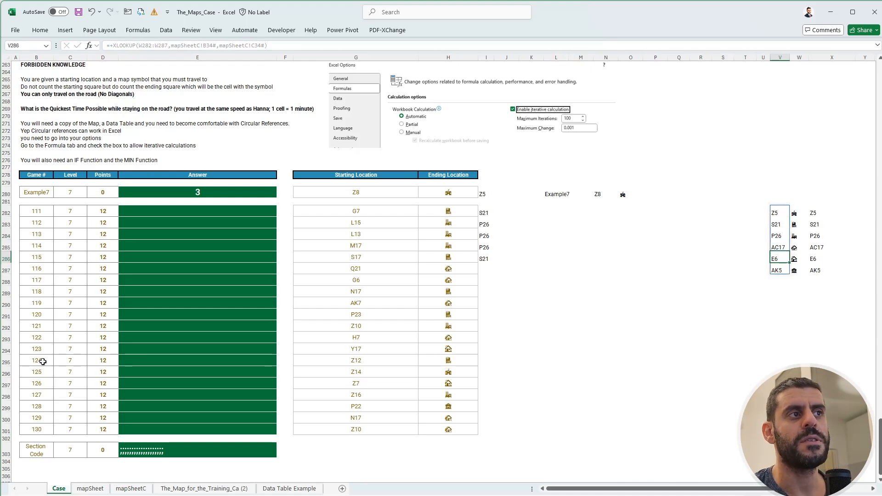
pyautogui.press('Up')
pyautogui.press('Up')
pyautogui.press('Up')
pyautogui.press('Up')
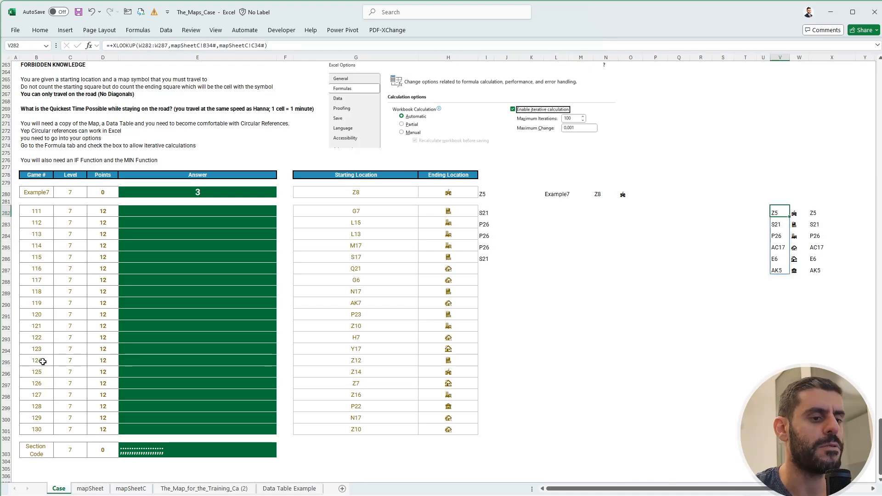
pyautogui.press('Delete')
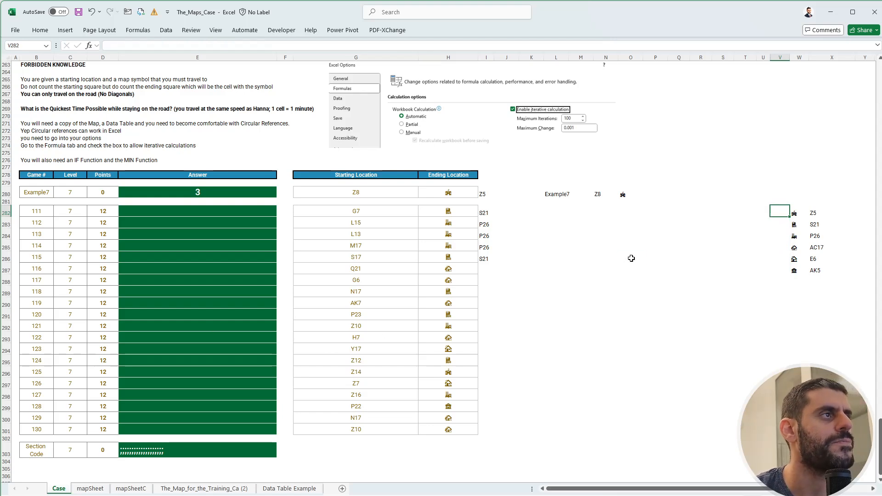
# Enter the labels Start in N283 and End in O283 beneath the Example7 lookup row.
pyautogui.click(636, 194)
pyautogui.click(602, 194)
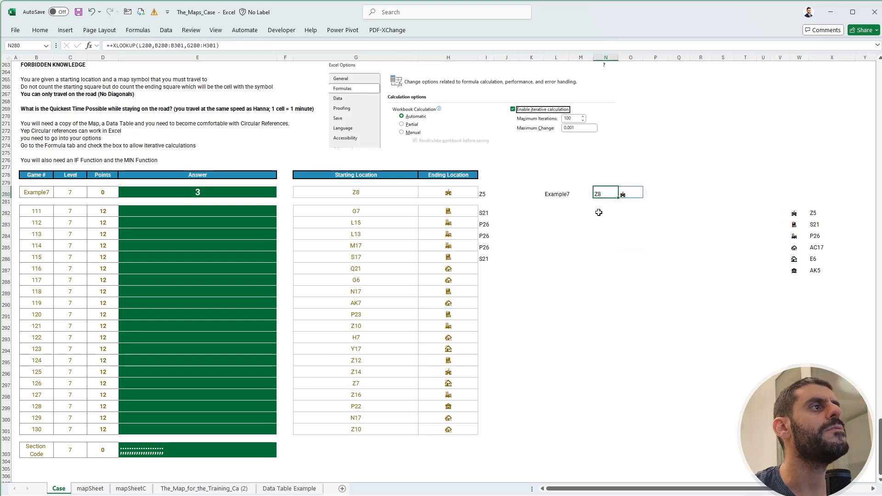
pyautogui.click(595, 232)
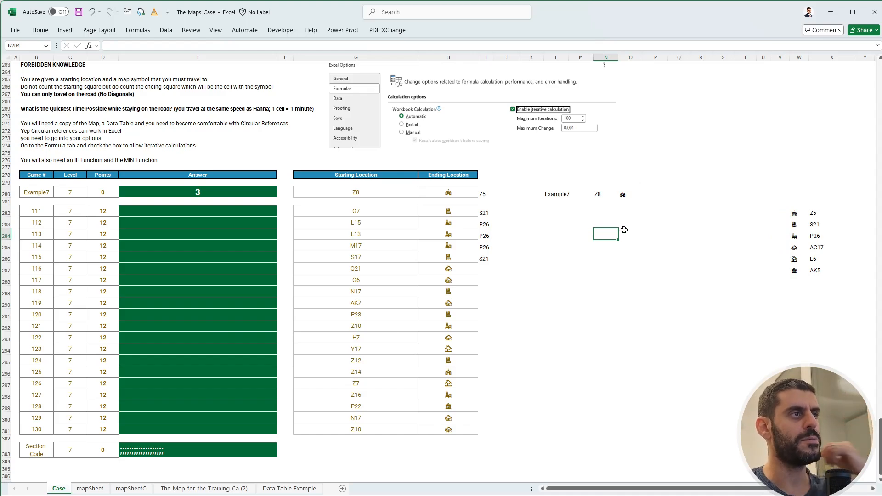
pyautogui.press('Up')
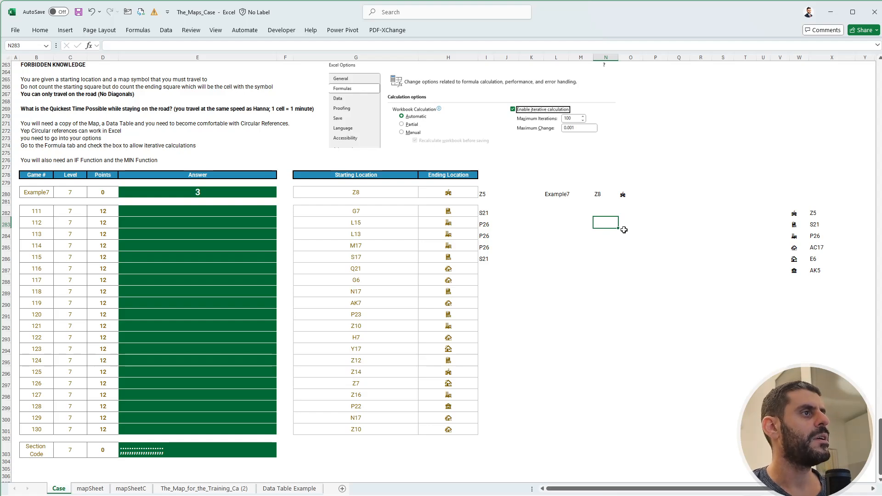
pyautogui.write('Start')
pyautogui.press('Tab')
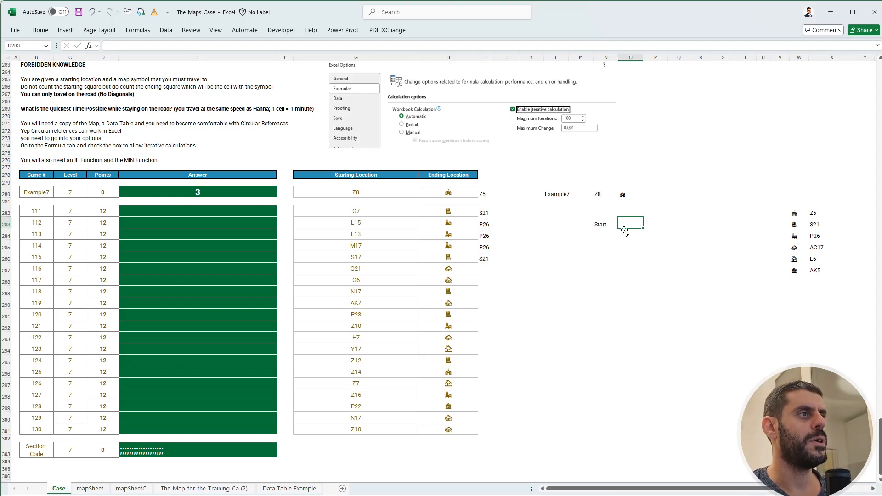
pyautogui.write('End')
pyautogui.press('Return')
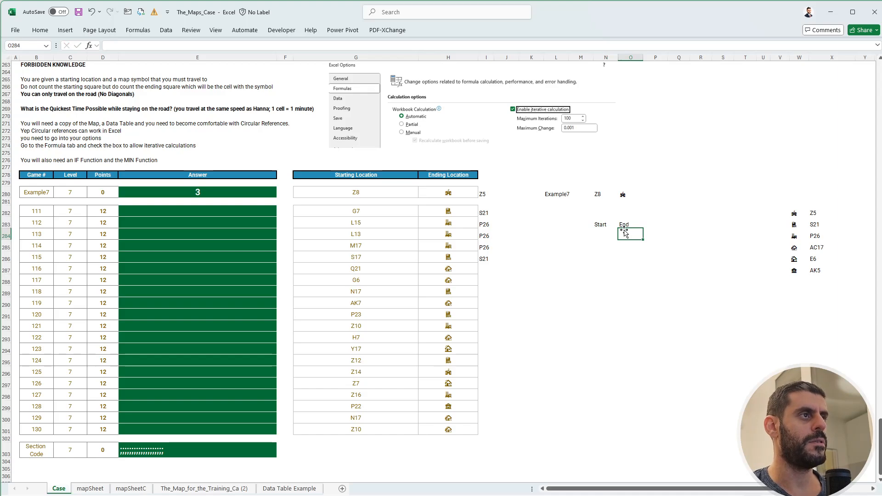
# Link the cell under Start, N284, to the example's starting location in N280.
pyautogui.press('Left')
pyautogui.write('+')
pyautogui.hotkey('ctrl', 'Up')
pyautogui.hotkey('ctrl', 'Up')
pyautogui.hotkey('ctrl', 'Up')
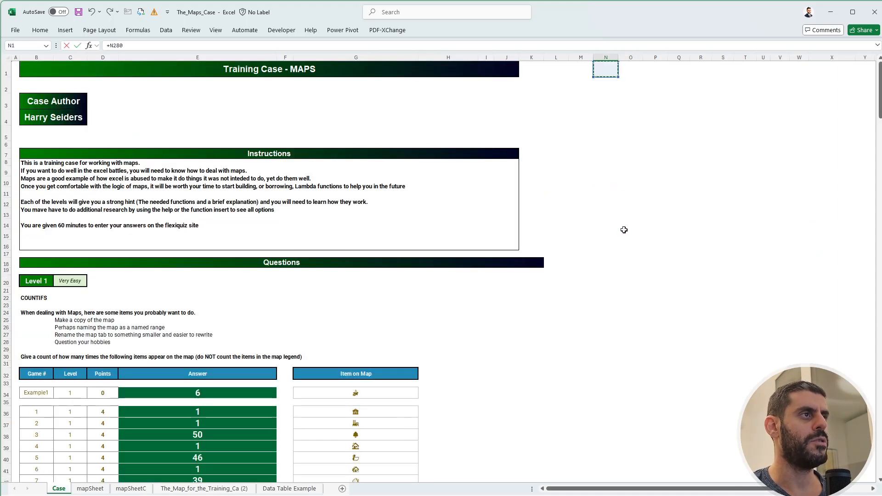
pyautogui.hotkey('ctrl', 'Down')
pyautogui.press('Tab')
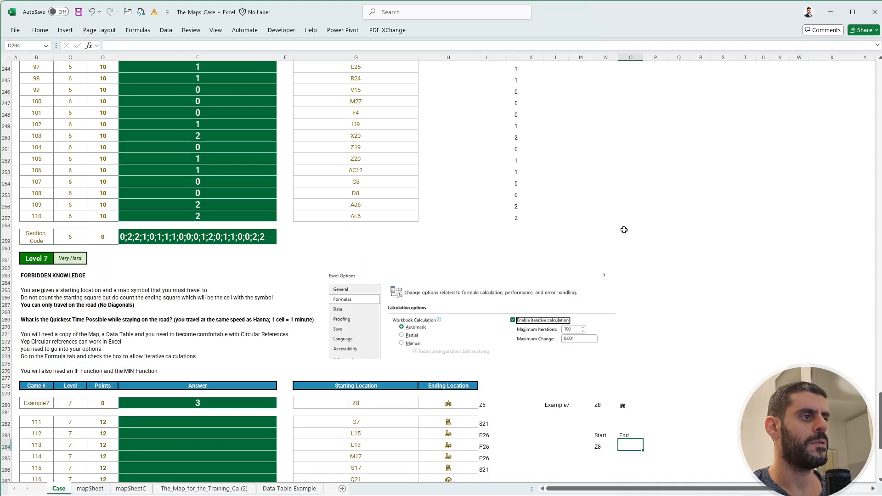
# In O284 under End, enter an XLOOKUP of O280 in W282:W287 that returns the location from X282:X287.
pyautogui.write('+XLOOKUP(')
pyautogui.hotkey('ctrl', 'Up')
pyautogui.hotkey('ctrl', 'Up')
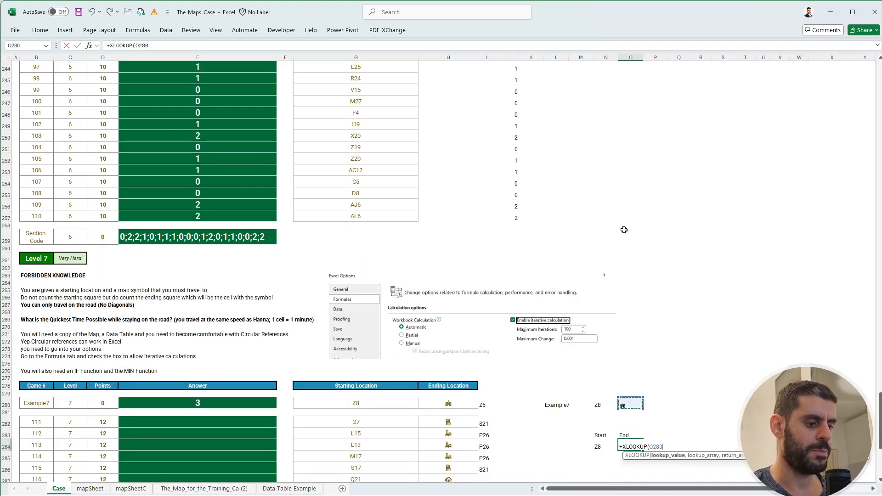
pyautogui.write(',')
pyautogui.hotkey('ctrl', 'Right')
pyautogui.hotkey('ctrl', 'shift', 'Down')
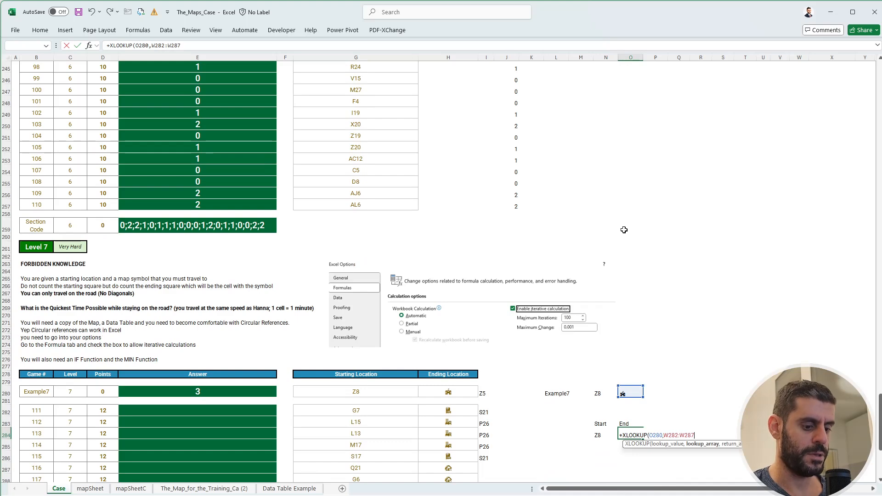
pyautogui.write(',')
pyautogui.hotkey('ctrl', 'Right')
pyautogui.press('Right')
pyautogui.hotkey('ctrl', 'Up')
pyautogui.hotkey('ctrl', 'shift', 'Down')
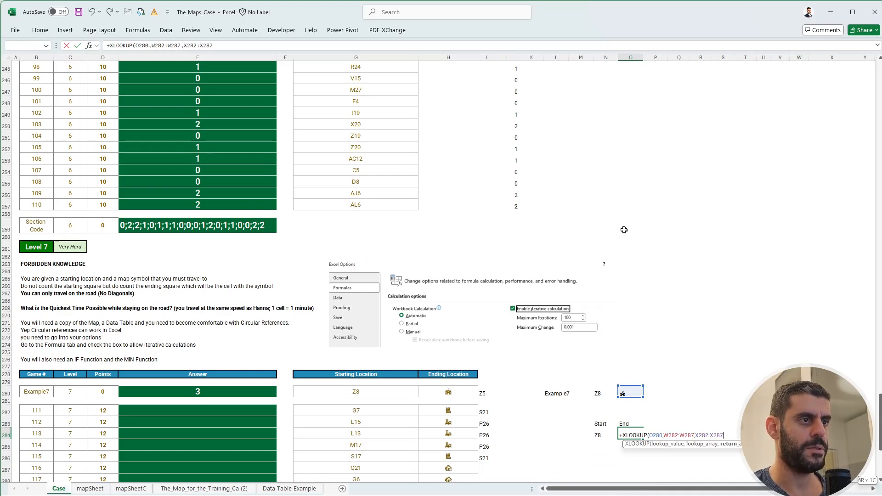
pyautogui.press('Return')
pyautogui.press('Down')
pyautogui.press('Down')
pyautogui.press('Down')
pyautogui.press('Down')
pyautogui.press('Down')
pyautogui.press('Down')
pyautogui.press('Down')
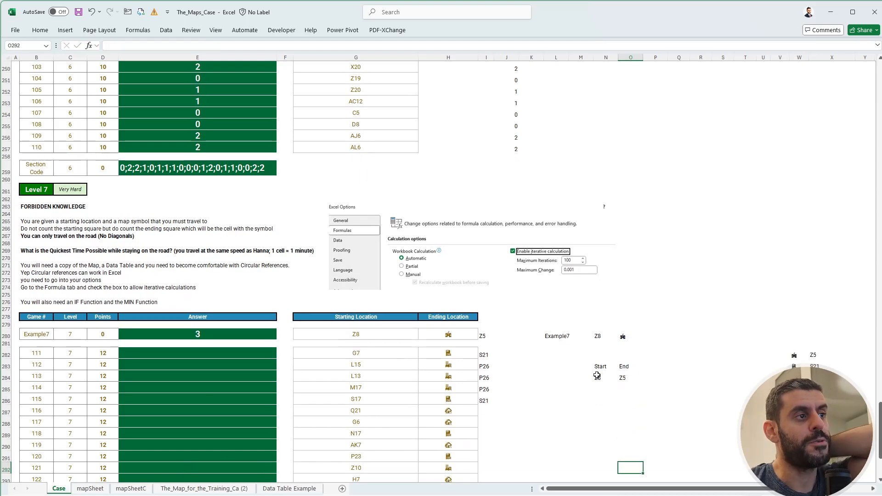
pyautogui.moveTo(600, 378); pyautogui.dragTo(628, 377)
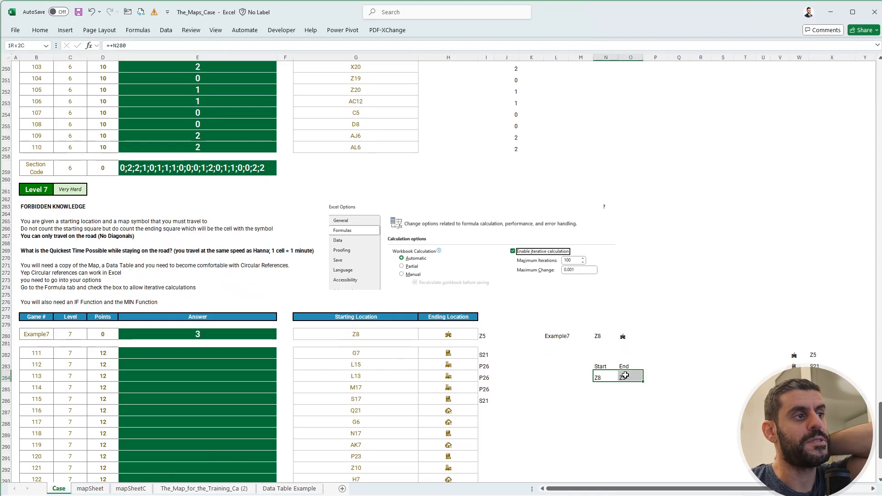
# On mapSheetC, select road cell F6 next to the westernmost house and enlarge the formula bar for a longer formula.
pyautogui.click(135, 490)
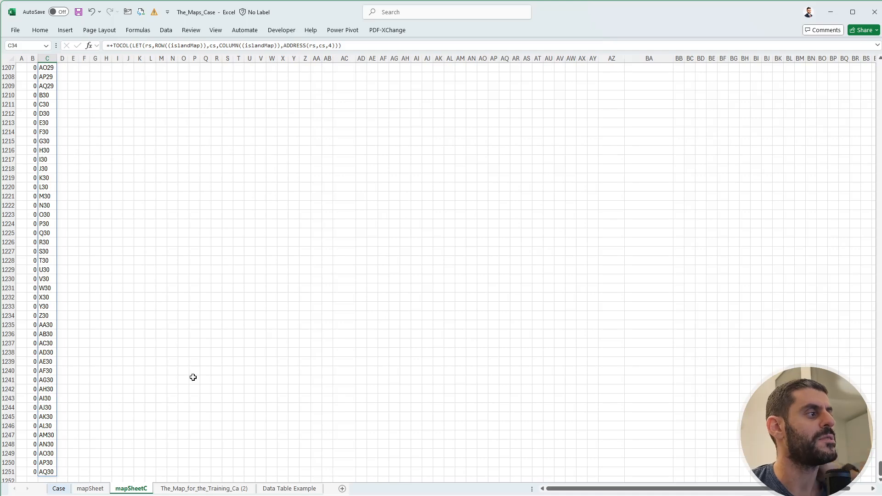
pyautogui.click(213, 362)
pyautogui.hotkey('ctrl', 'Up')
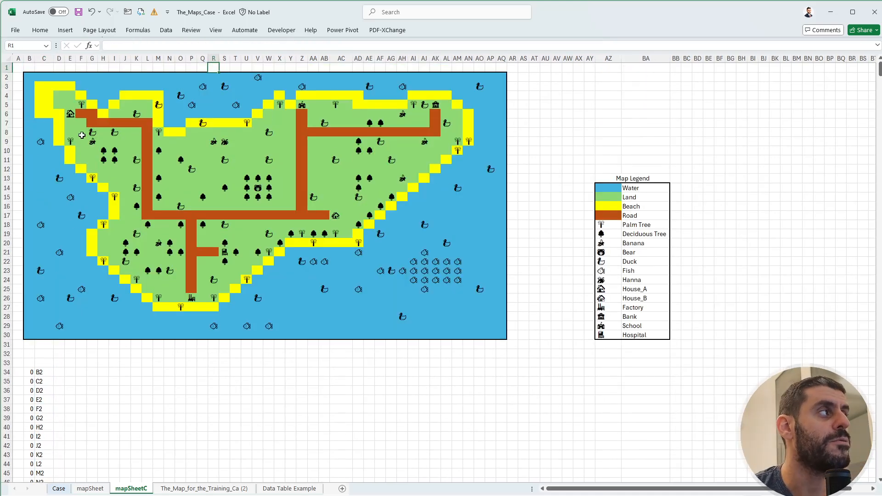
pyautogui.click(83, 114)
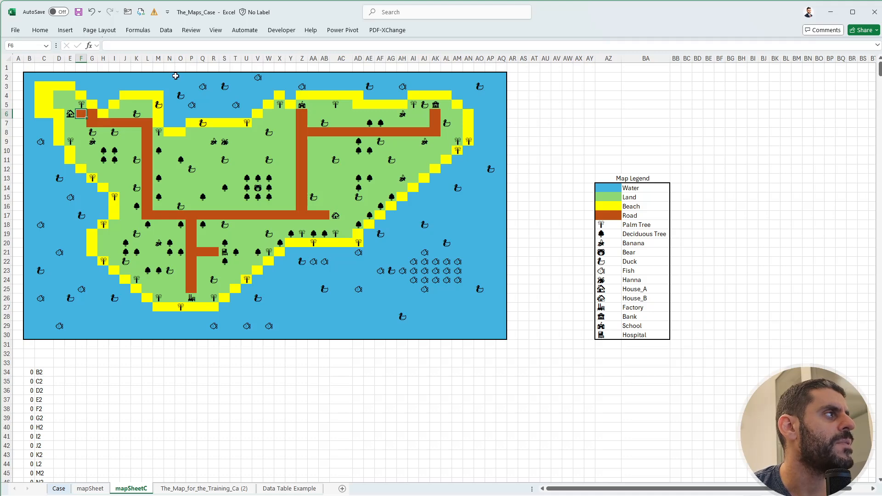
pyautogui.moveTo(187, 52); pyautogui.dragTo(188, 85)
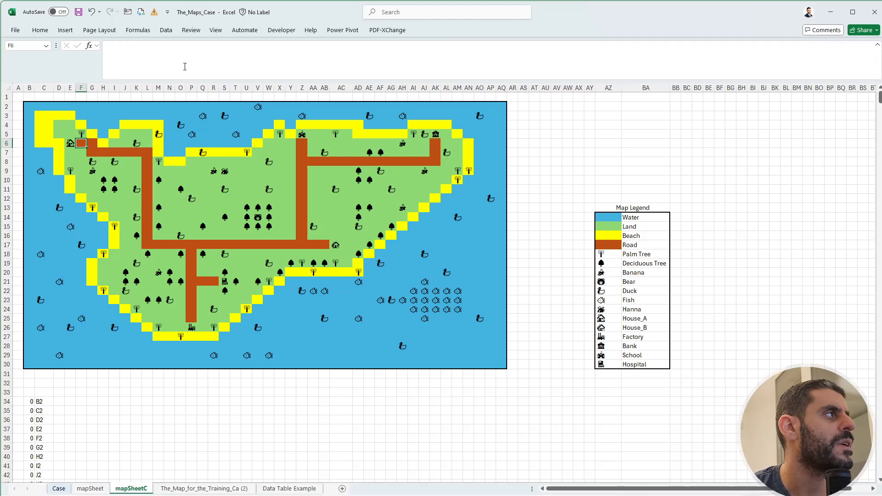
# Begin an IF formula in F6 whose logical test starts with the cell's own relative address, ADDRESS(ROW(),COLUMN(),4).
pyautogui.click(180, 52)
pyautogui.write('+')
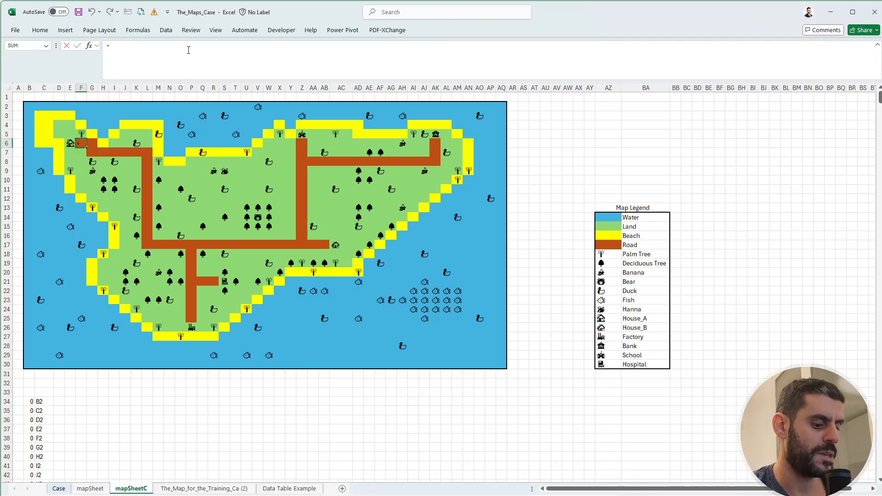
pyautogui.write('if(')
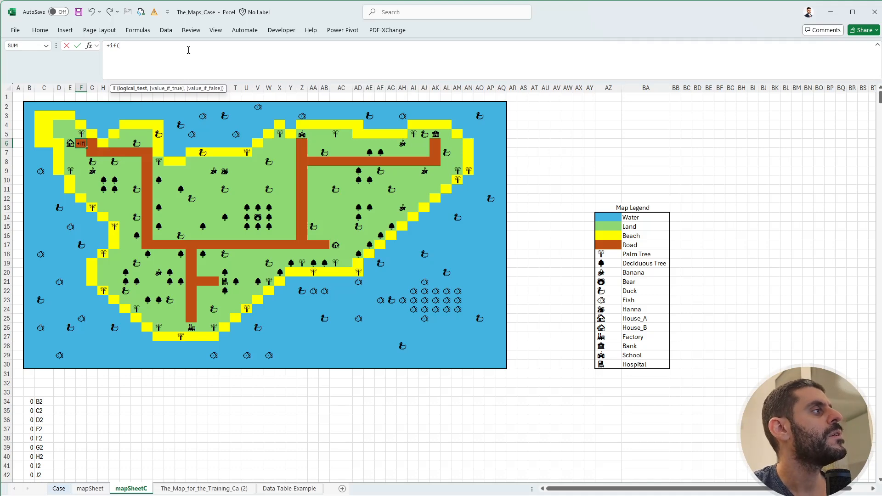
pyautogui.write('add')
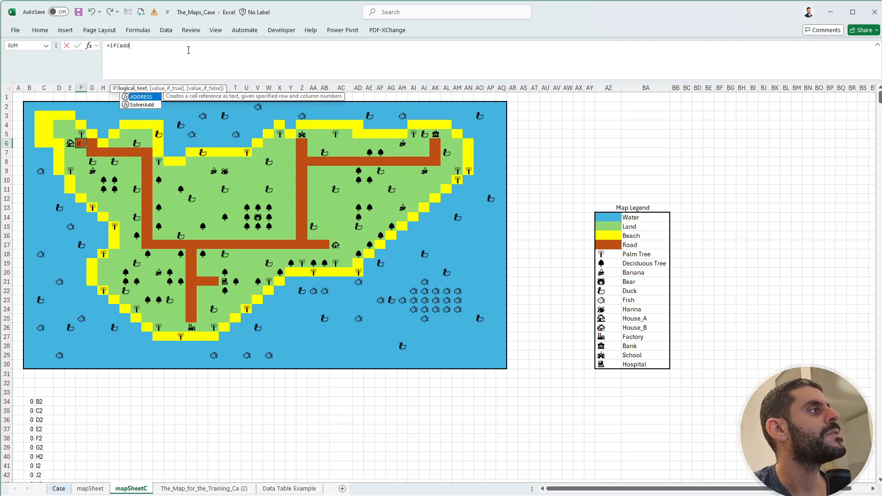
pyautogui.press('Tab')
pyautogui.write('row')
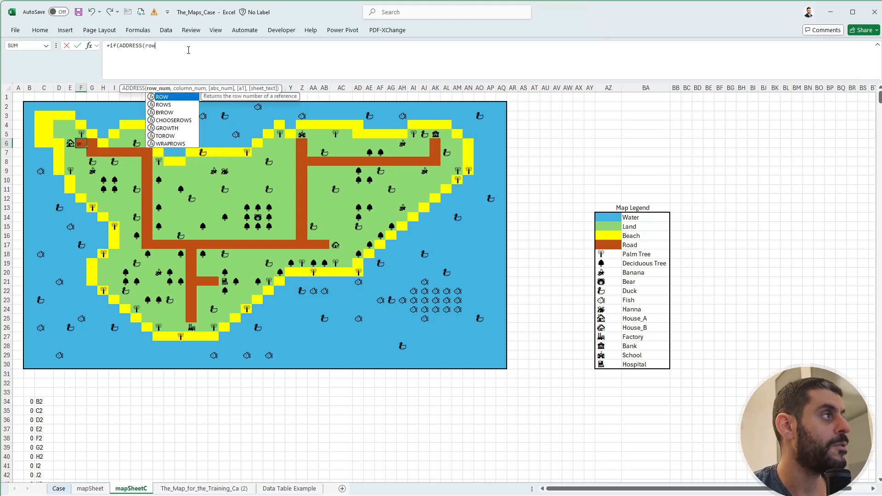
pyautogui.write('(),col')
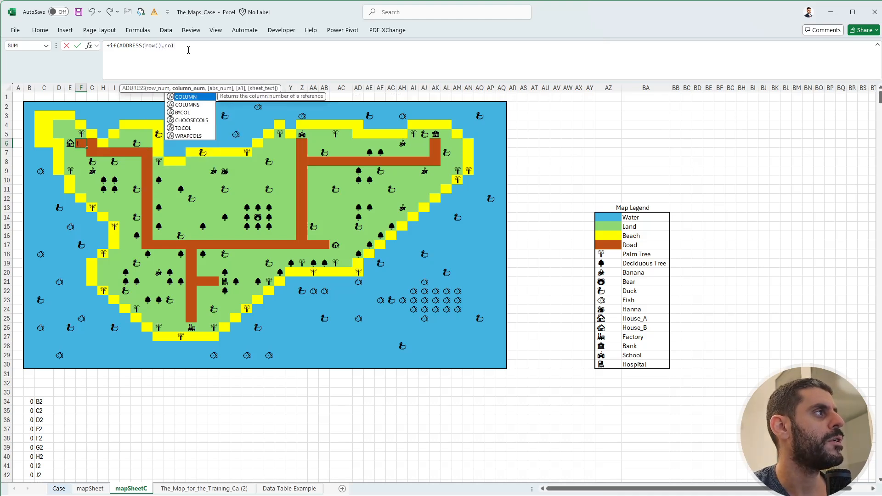
pyautogui.press('Tab')
pyautogui.write(',')
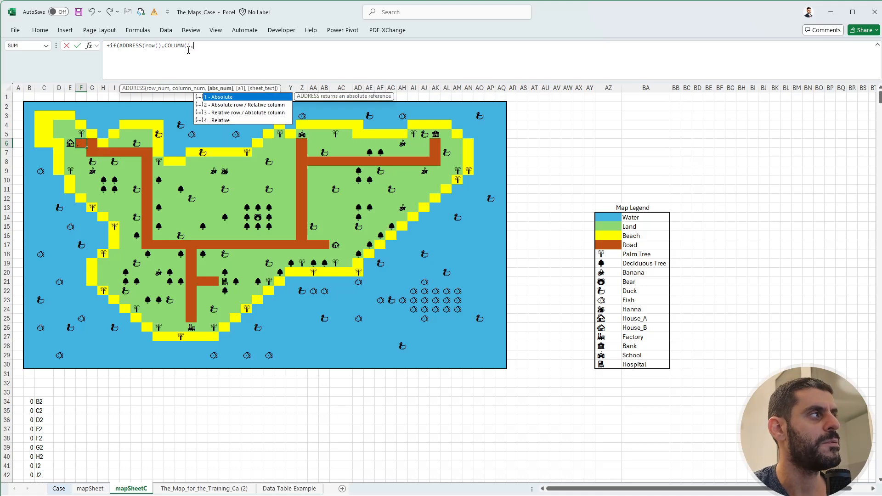
pyautogui.write('4)')
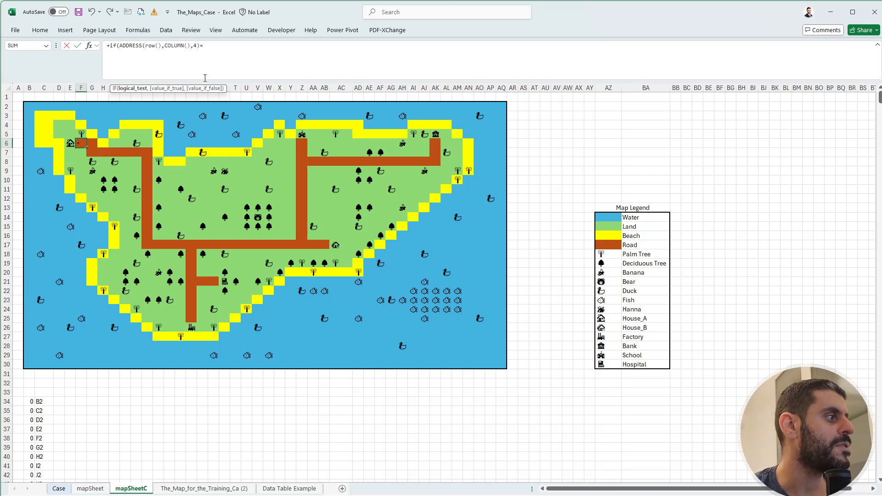
pyautogui.write('=')
# Complete F6's logical test by comparing the address with absolute cell $N$284 on the Case sheet, returning 0 when true.
pyautogui.click(58, 489)
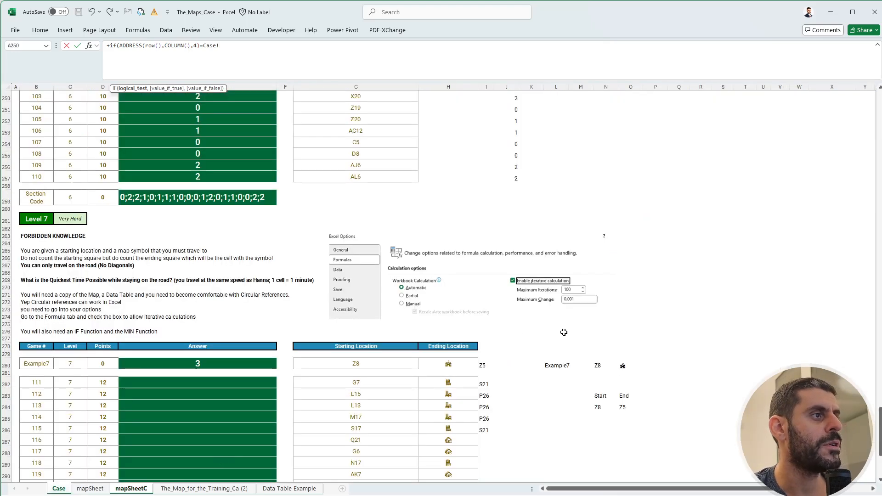
pyautogui.click(602, 408)
pyautogui.press('F4')
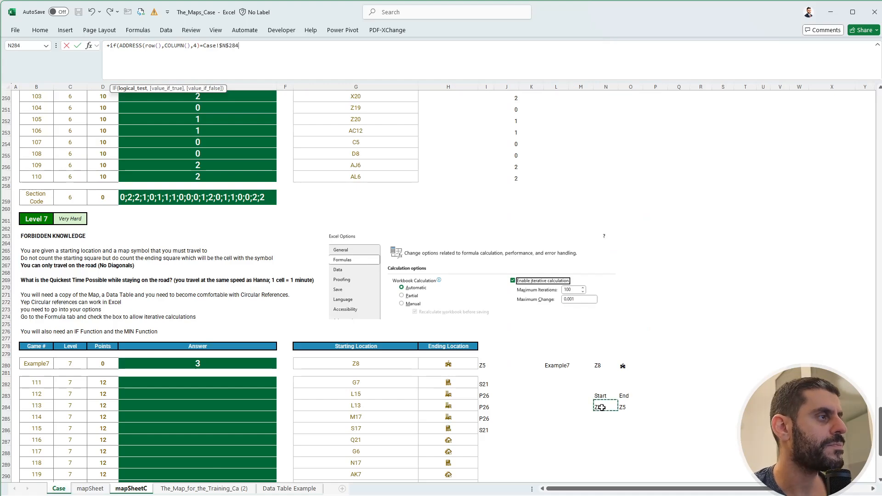
pyautogui.write(',')
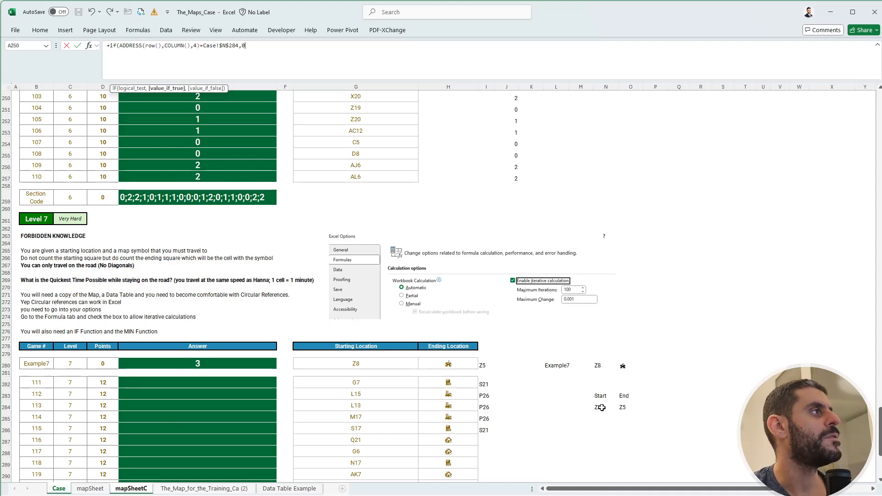
pyautogui.write('0,')
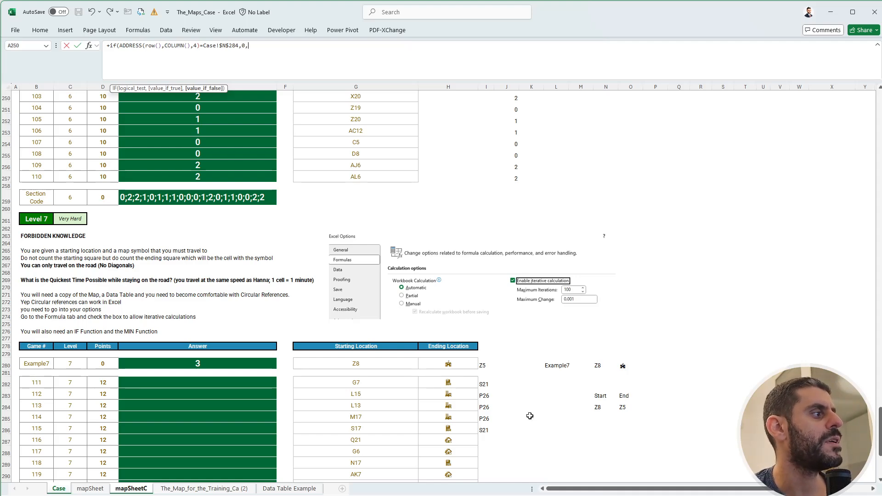
# For the false result in F6, add a MIN over its four neighbouring mapSheetC cells F5, G6, F7 and E6.
pyautogui.click(133, 489)
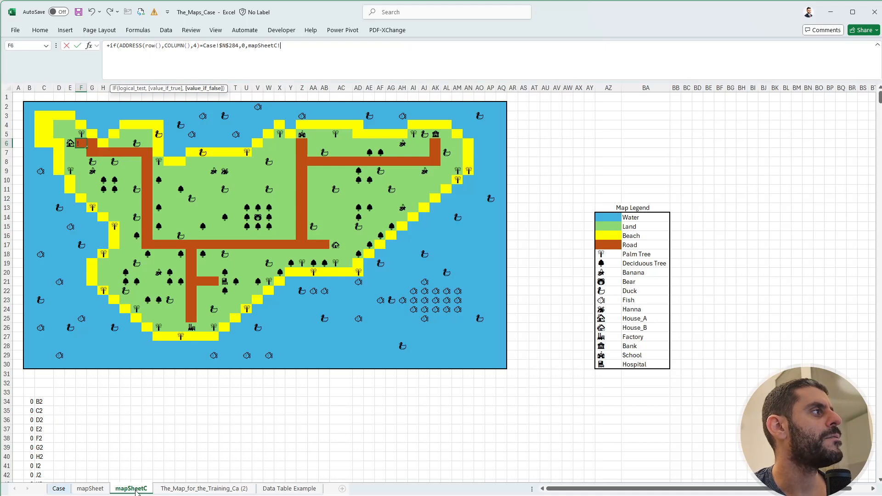
pyautogui.press('BackSpace')
pyautogui.press('BackSpace')
pyautogui.press('BackSpace')
pyautogui.press('BackSpace')
pyautogui.press('BackSpace')
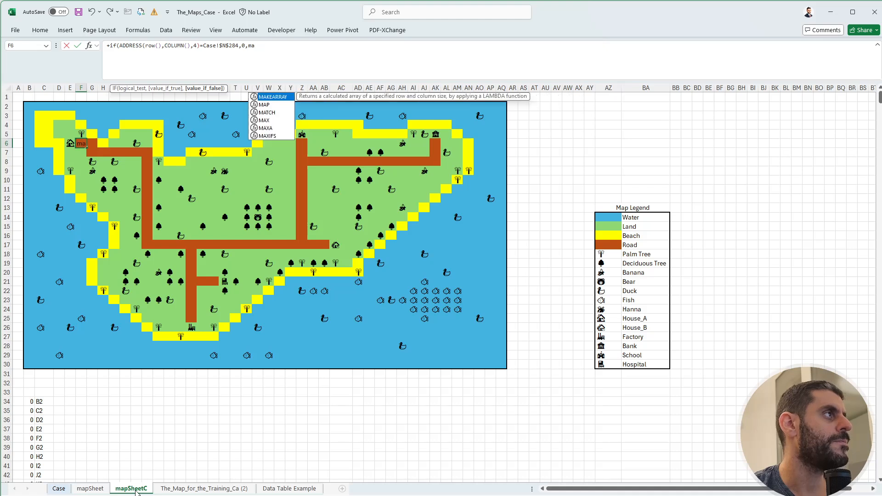
pyautogui.write('min(')
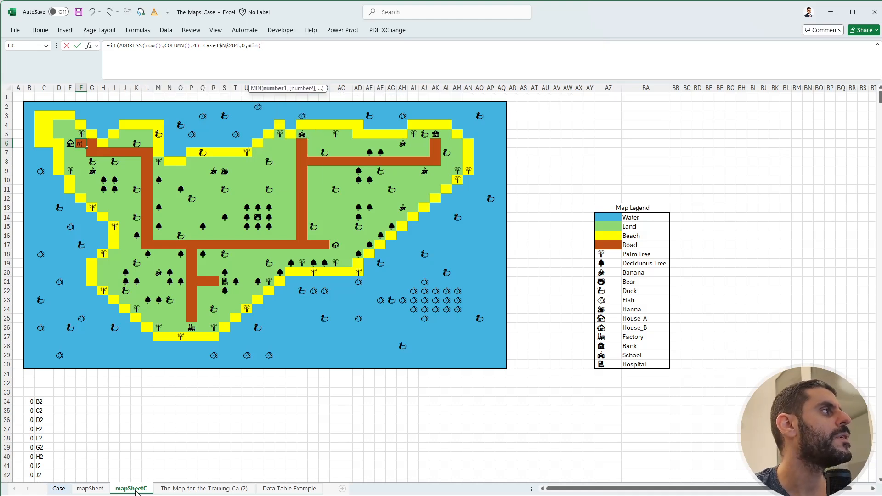
pyautogui.click(82, 133)
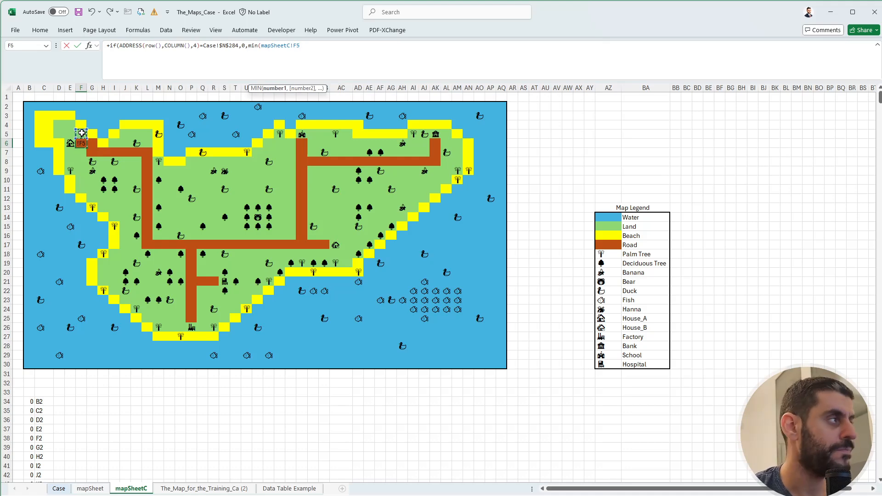
pyautogui.write(',')
pyautogui.click(92, 143)
pyautogui.write(',mapSheetC!G6,')
pyautogui.click(82, 154)
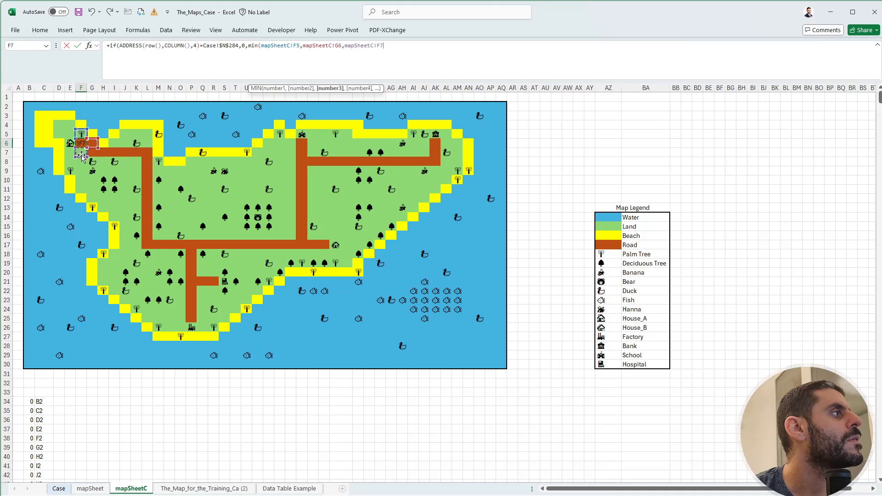
pyautogui.write(',')
pyautogui.click(68, 144)
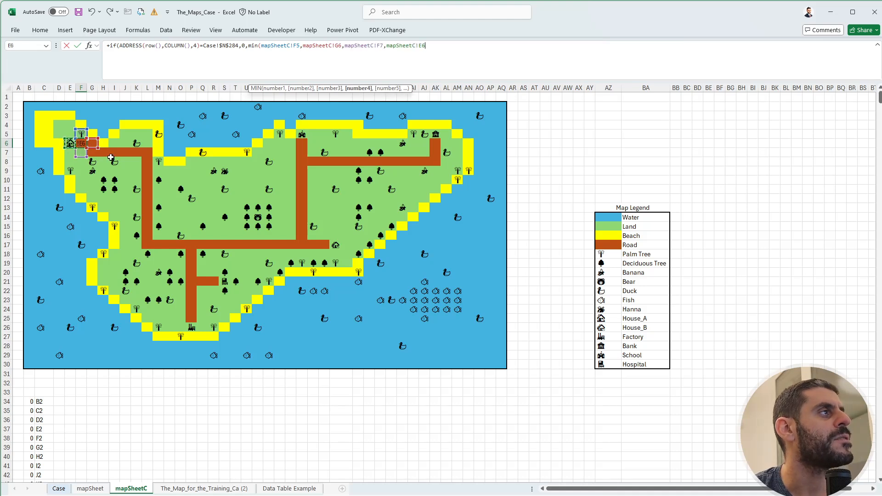
# Close the MIN, add 1 to it and enter the finished IF formula in F6.
pyautogui.write('),4')
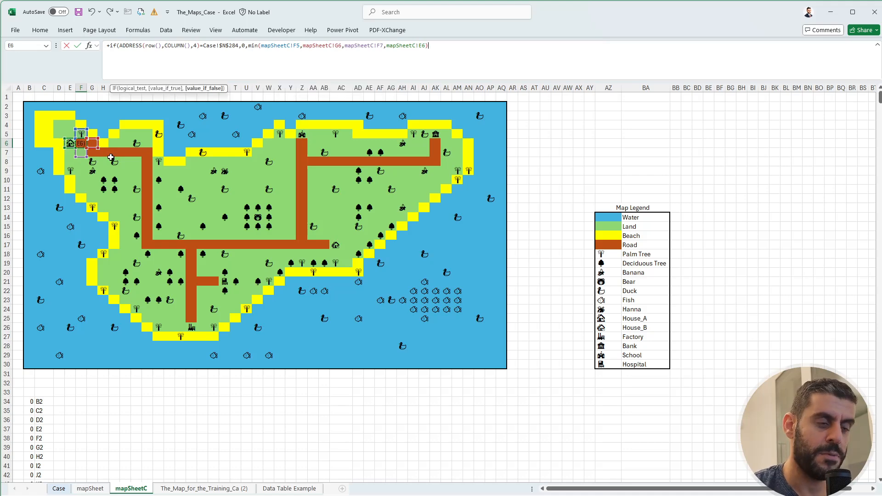
pyautogui.write(')')
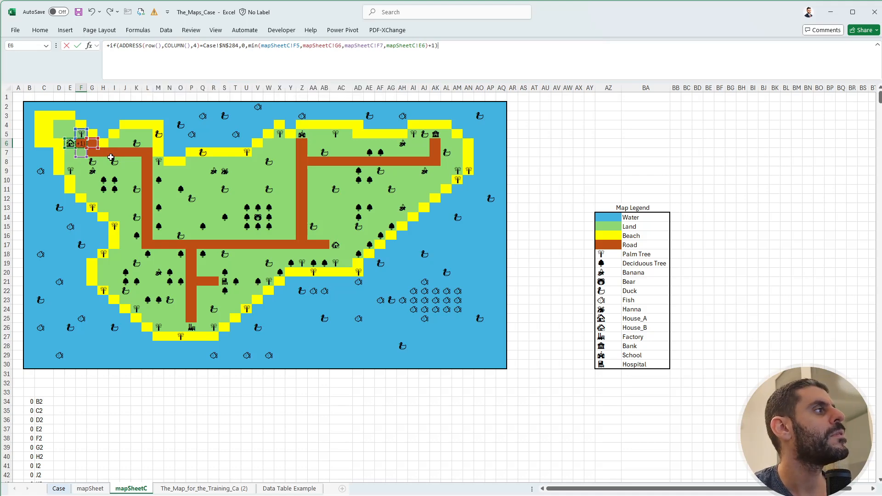
pyautogui.hotkey('ctrl', 'Return')
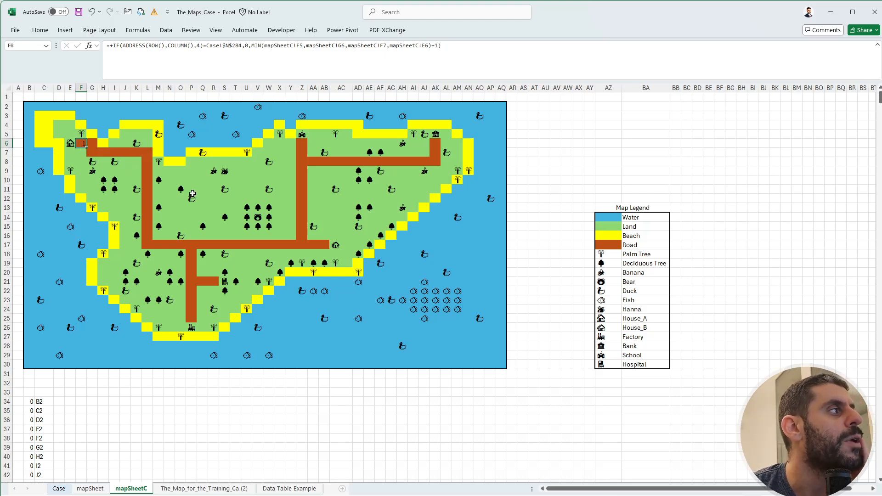
# Copy F6's formula to the adjoining road cell G6 and along the road from G7 through L7.
pyautogui.click(91, 144)
pyautogui.click(82, 145)
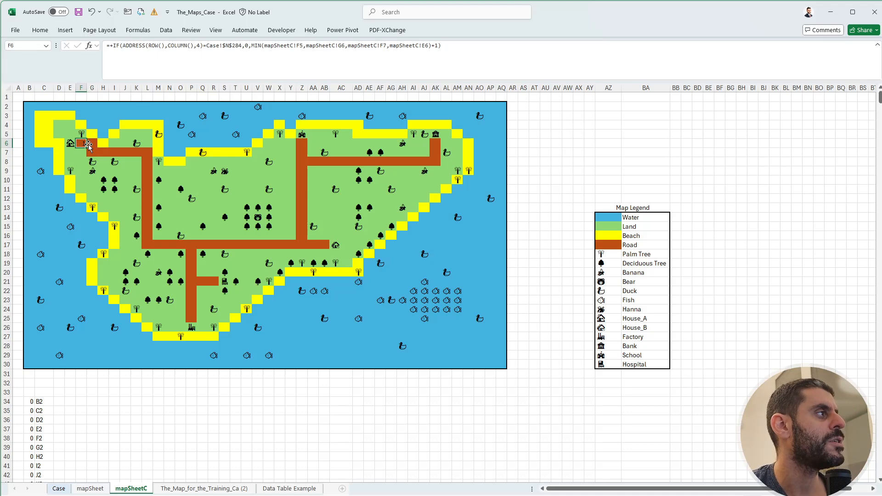
pyautogui.hotkey('ctrl', 'c')
pyautogui.click(90, 144)
pyautogui.click(93, 152)
pyautogui.hotkey('ctrl', 'v')
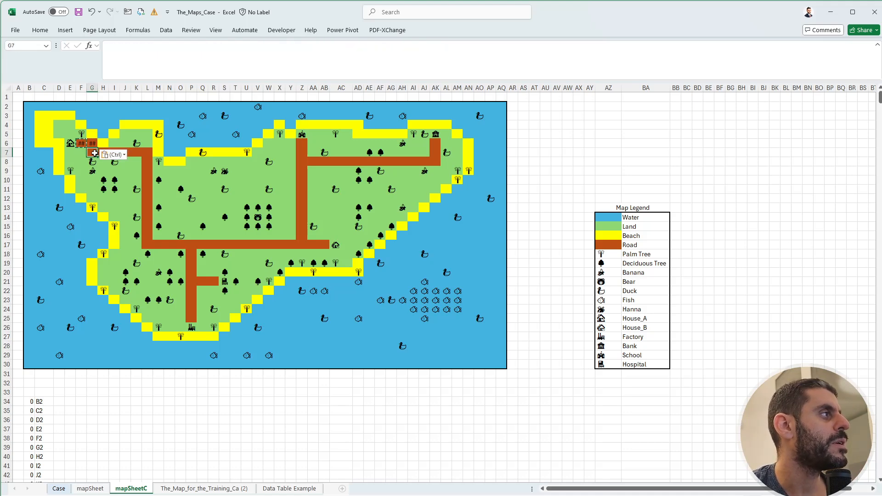
pyautogui.click(104, 153)
pyautogui.hotkey('ctrl', 'v')
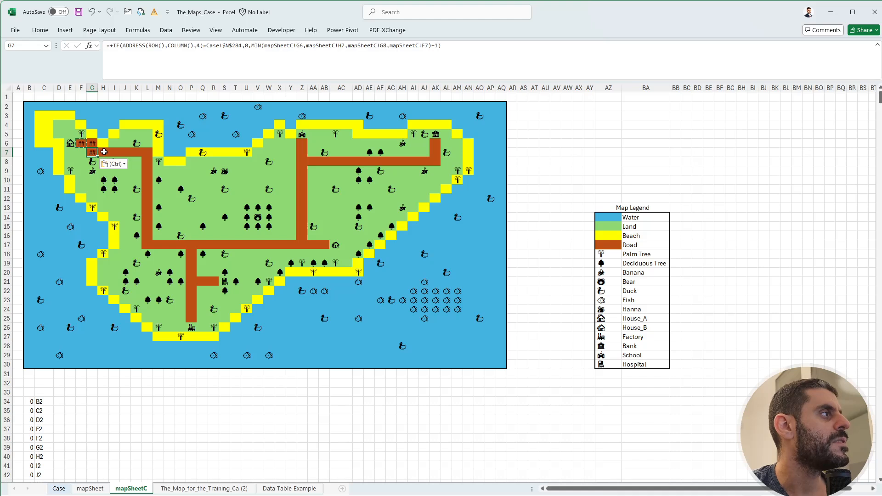
pyautogui.click(115, 152)
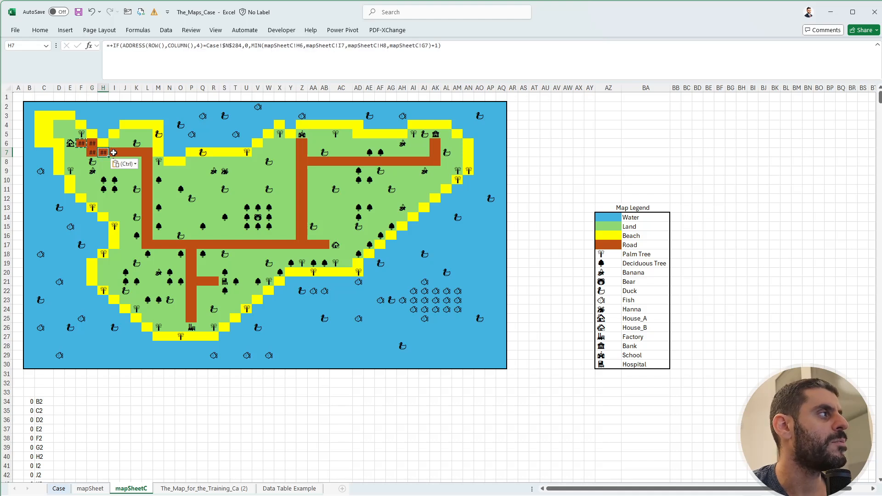
pyautogui.hotkey('ctrl', 'v')
pyautogui.click(125, 152)
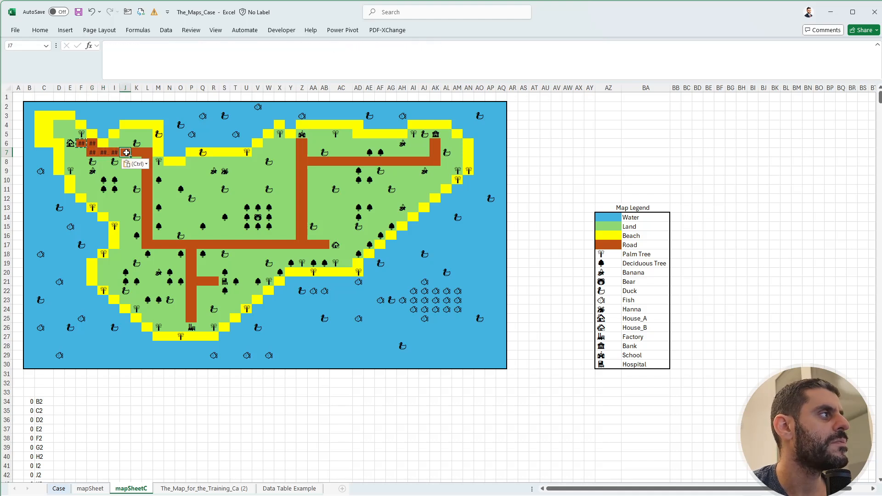
pyautogui.hotkey('ctrl', 'v')
pyautogui.click(138, 151)
pyautogui.hotkey('ctrl', 'v')
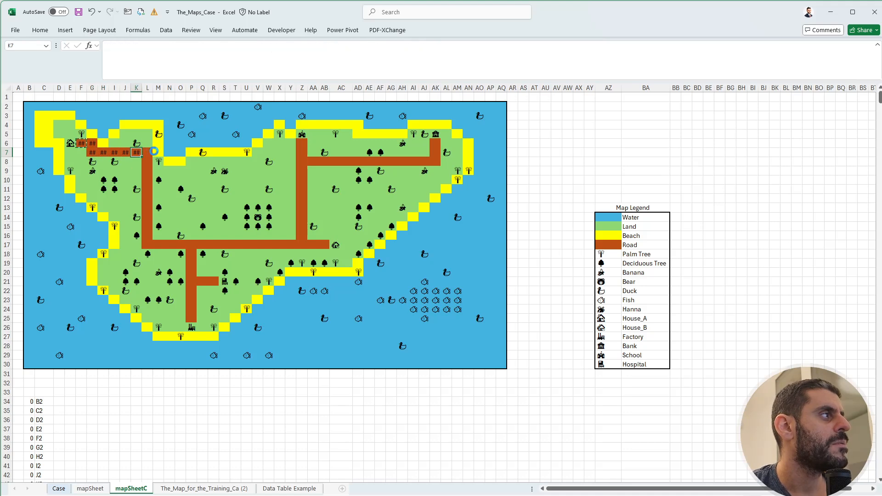
pyautogui.click(148, 151)
pyautogui.hotkey('ctrl', 'v')
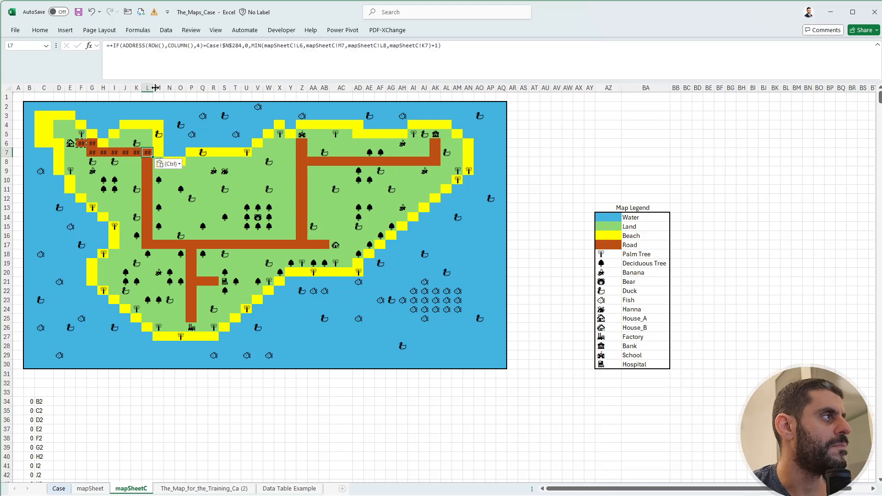
# Widen column L enough to display L7's number, and widen column F slightly.
pyautogui.moveTo(153, 87); pyautogui.dragTo(164, 91)
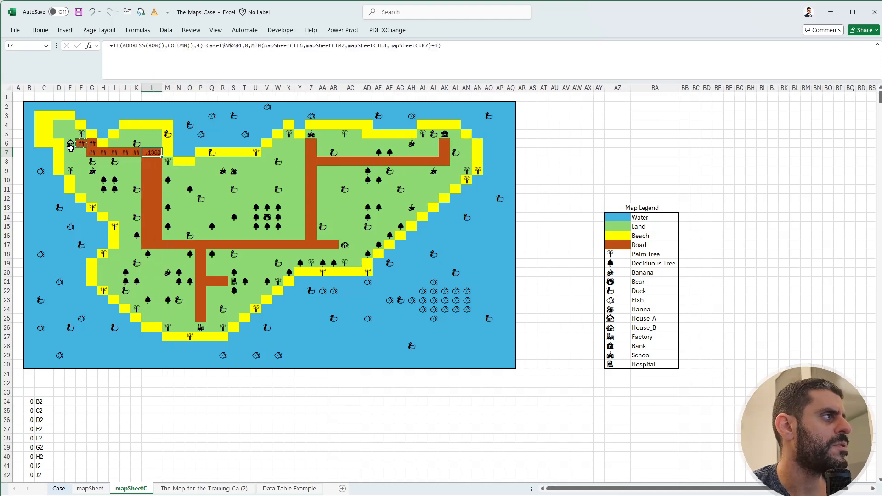
pyautogui.click(69, 144)
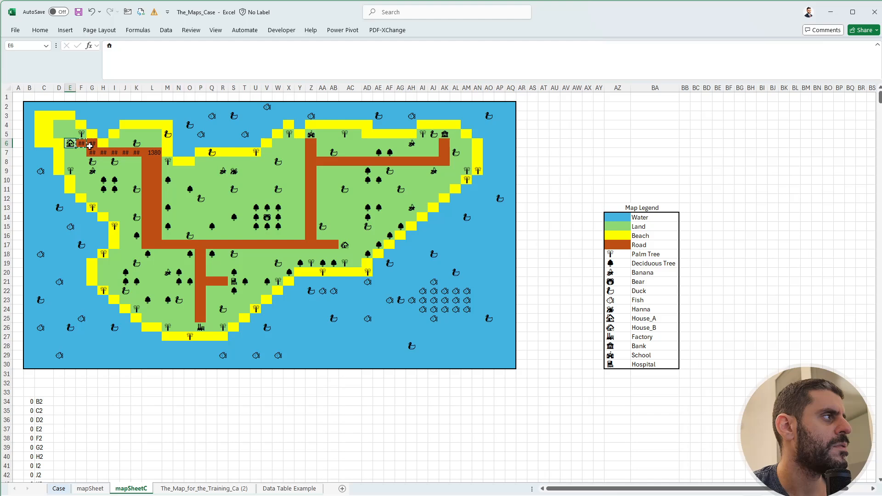
pyautogui.moveTo(86, 88); pyautogui.dragTo(88, 89)
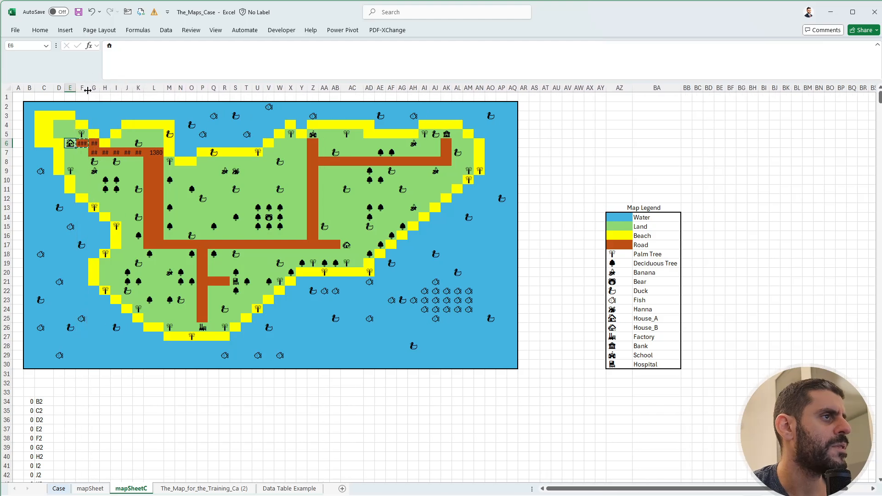
# Clear the map symbols bordering the filled road cells, in E6, F5, G8, I8, K6 and M8.
pyautogui.click(612, 254)
pyautogui.click(616, 264)
pyautogui.click(624, 290)
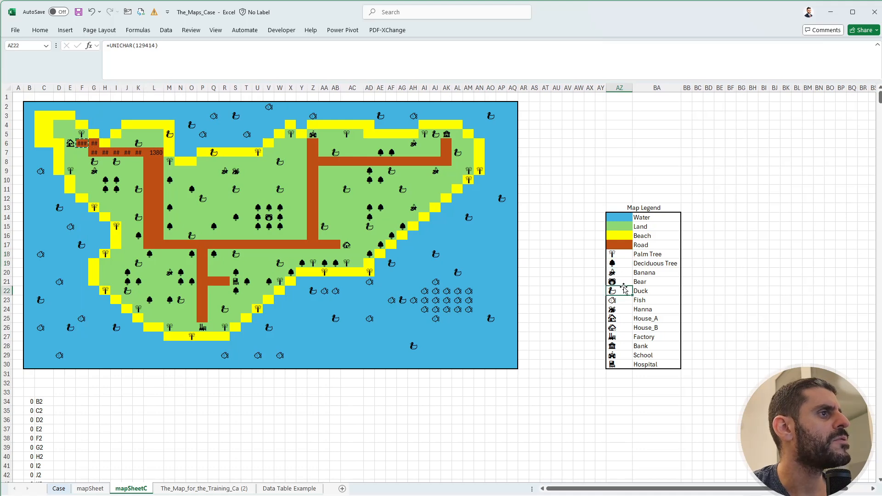
pyautogui.click(74, 146)
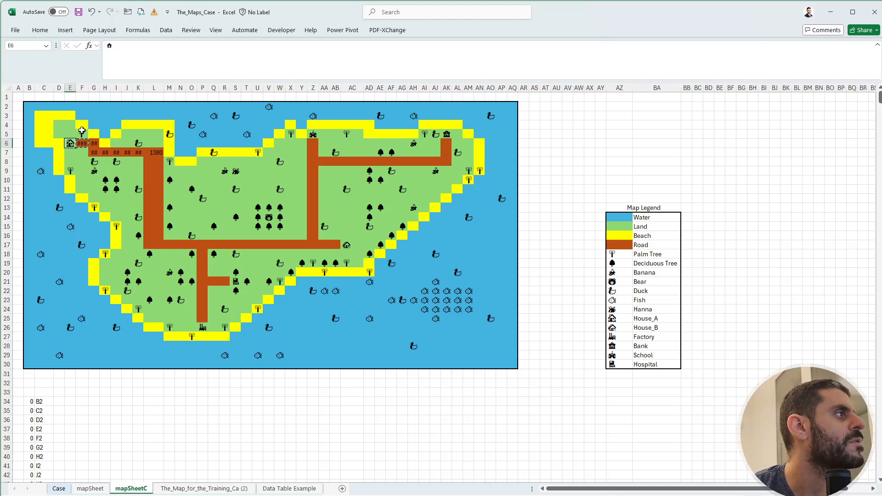
pyautogui.click(82, 132)
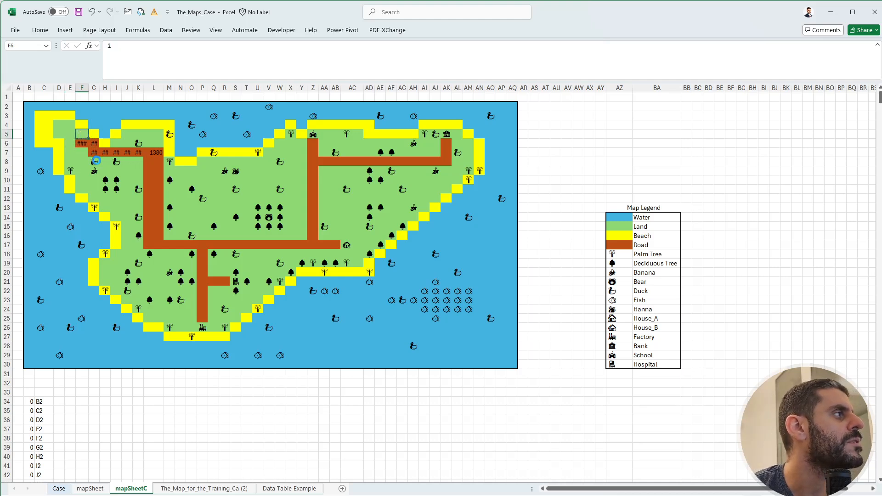
pyautogui.click(116, 161)
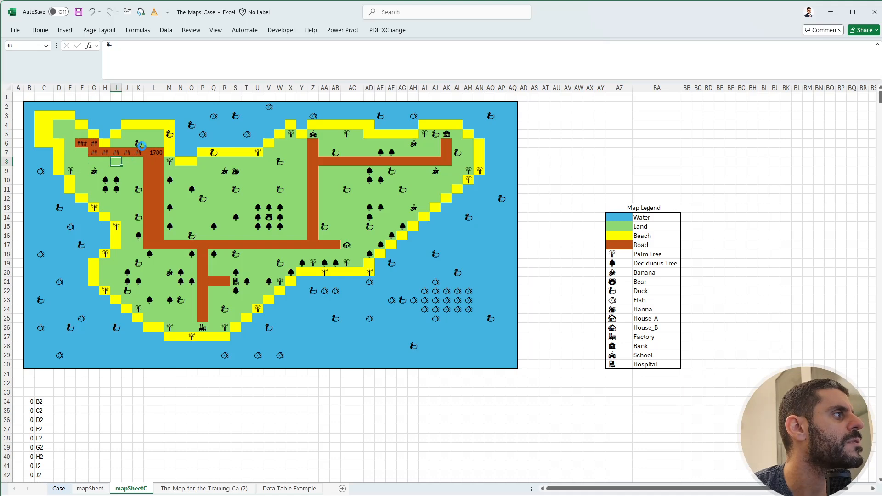
pyautogui.click(140, 143)
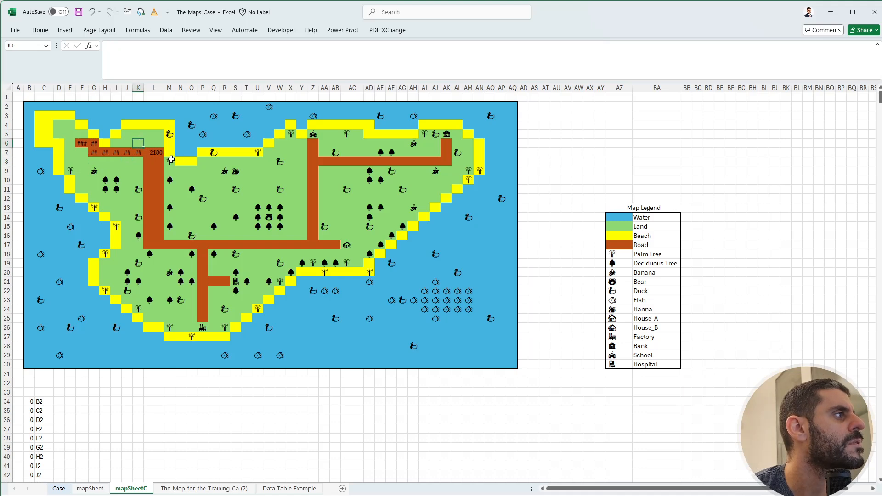
pyautogui.click(171, 159)
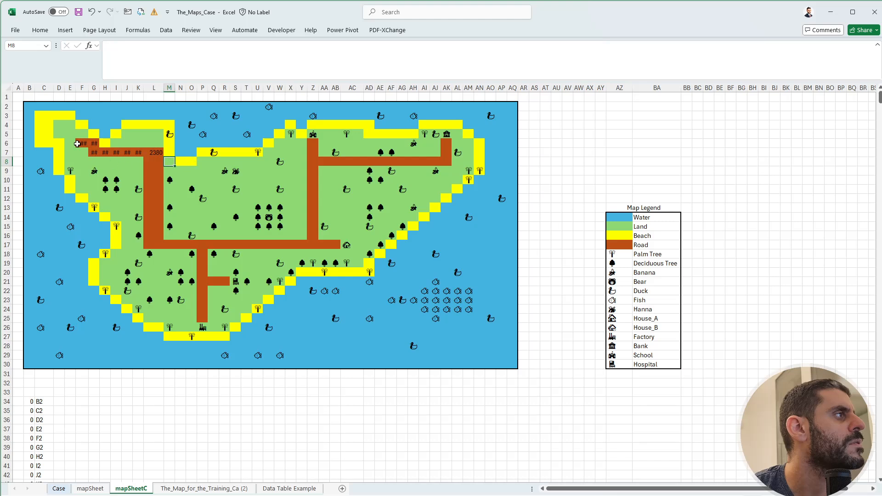
# Widen column F so the number in road cell F6 fits.
pyautogui.click(77, 143)
pyautogui.moveTo(88, 87); pyautogui.dragTo(97, 88)
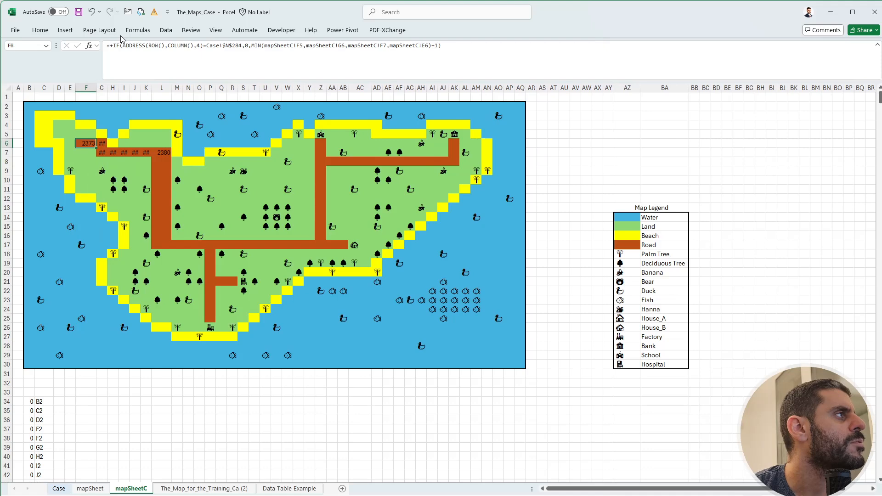
# Step through F6's IF formula with Evaluate Formula as far as the MIN result plus 1, and close the evaluation.
pyautogui.click(138, 30)
pyautogui.click(522, 69)
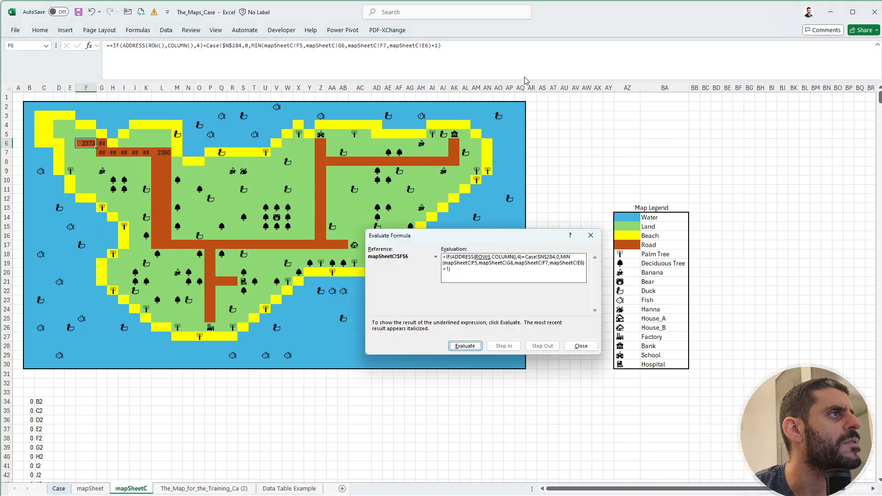
pyautogui.click(464, 347)
pyautogui.click(464, 347)
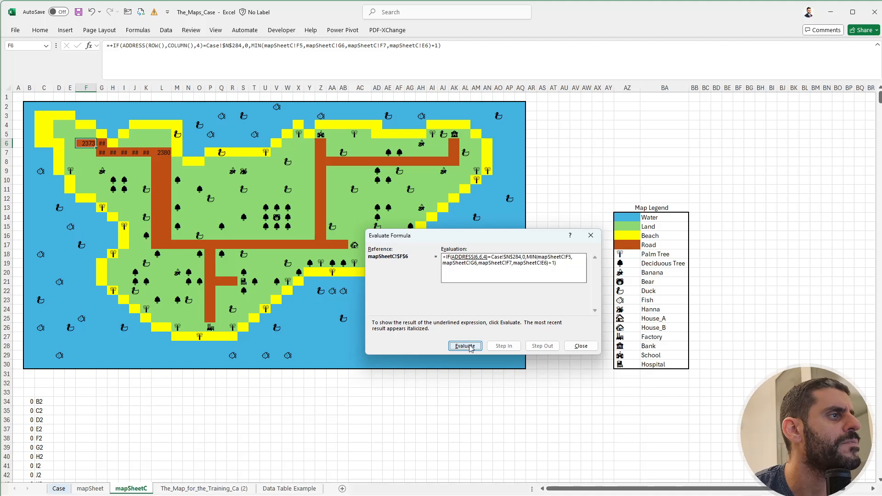
pyautogui.click(470, 347)
pyautogui.click(472, 348)
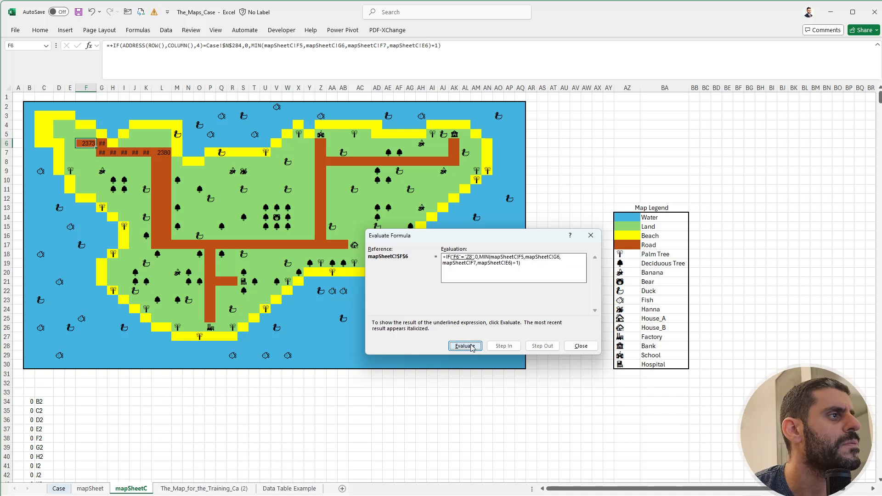
pyautogui.click(472, 349)
pyautogui.click(472, 349)
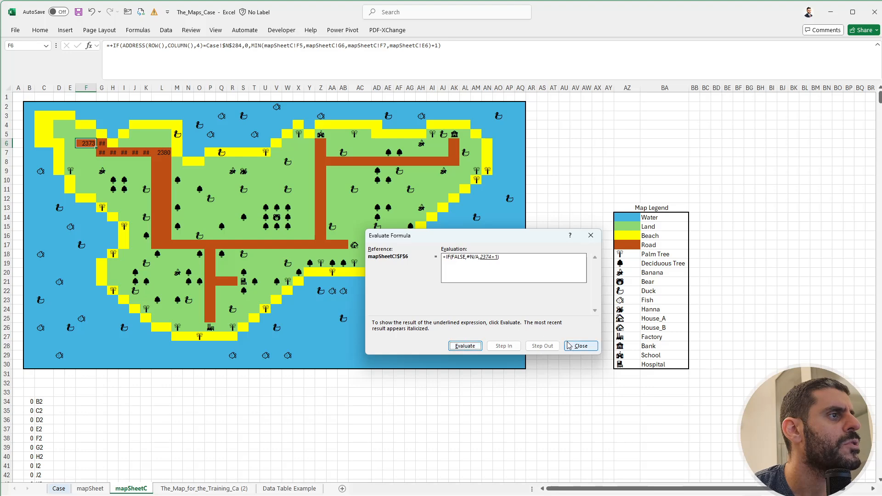
pyautogui.click(581, 346)
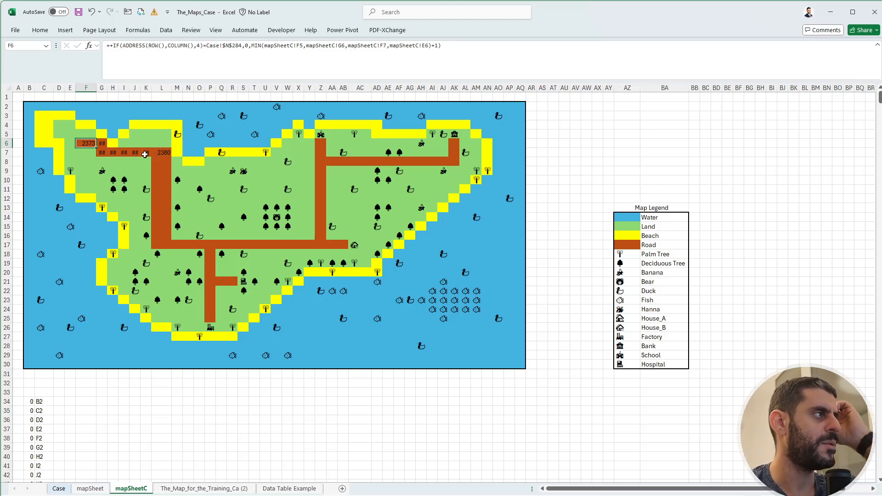
# Test whether G9 holds a number with an ISNUMBER(G9) formula in F9, and undo the entry.
pyautogui.click(87, 153)
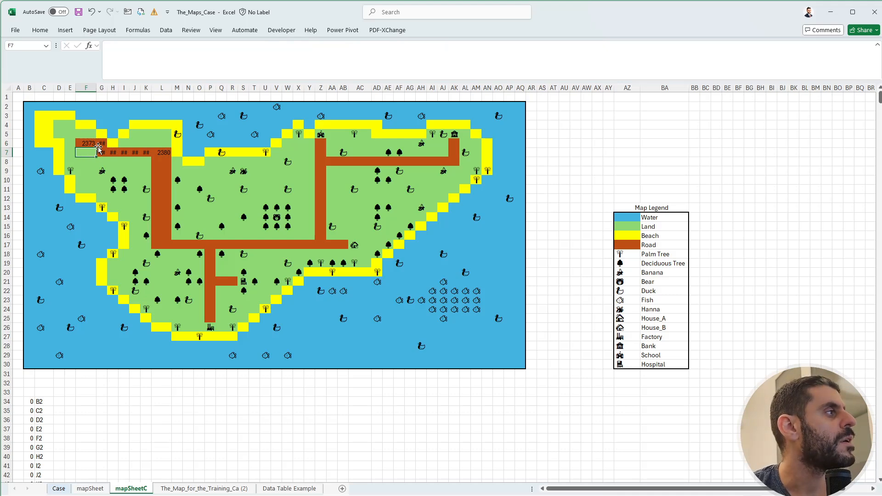
pyautogui.moveTo(87, 143); pyautogui.dragTo(103, 143)
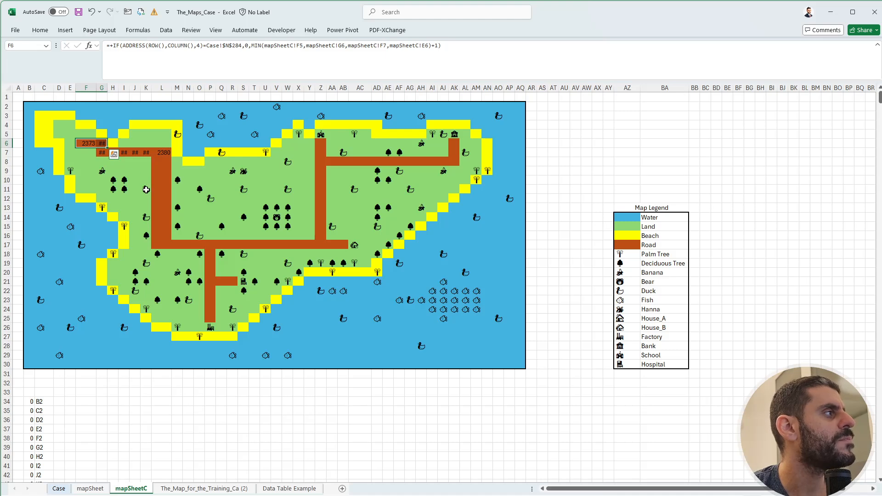
pyautogui.click(95, 172)
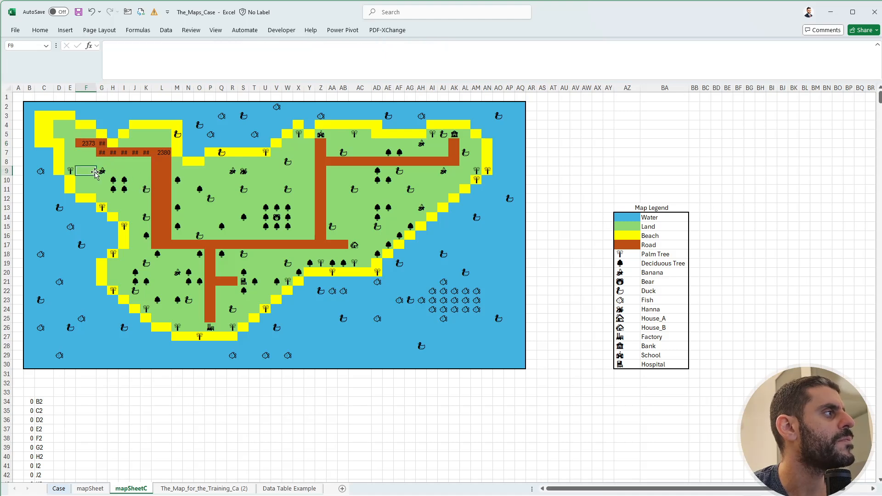
pyautogui.write('+')
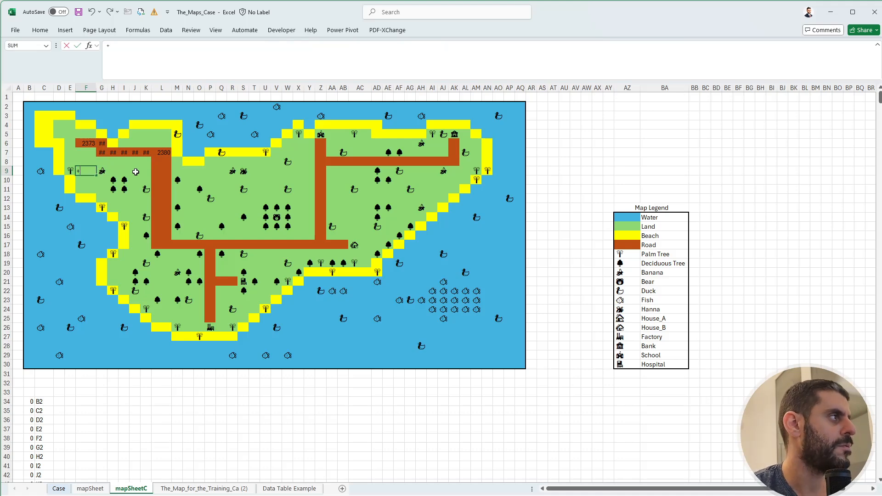
pyautogui.write('ISNUMBER(G9')
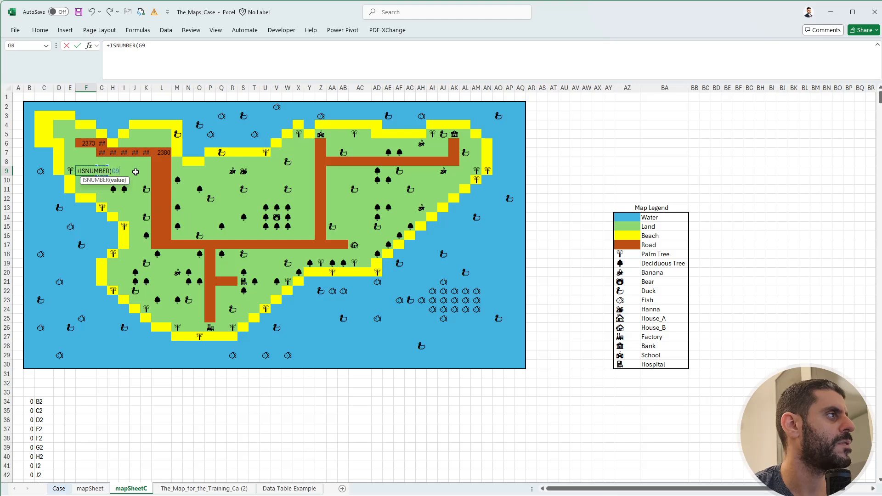
pyautogui.write(')')
pyautogui.hotkey('ctrl', 'Return')
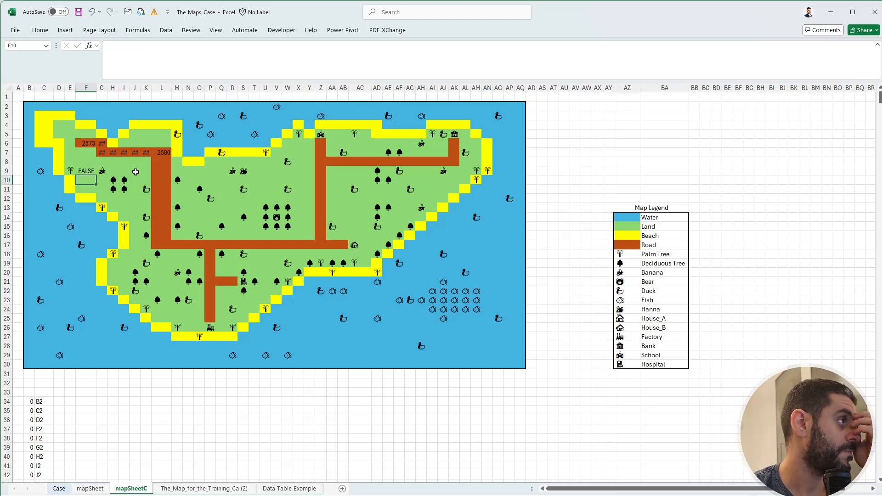
pyautogui.hotkey('ctrl', 'z')
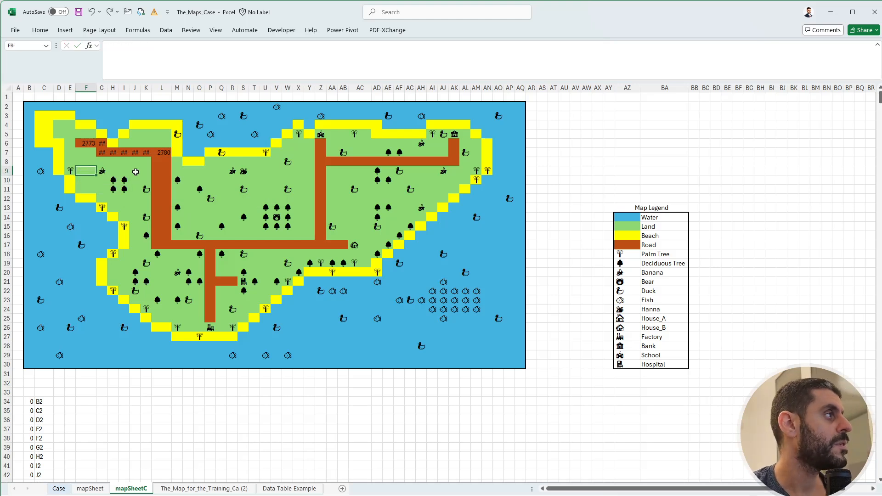
# Clear the map symbols beside the vertical road in column K, in L18, and the factory symbol in P26.
pyautogui.click(88, 145)
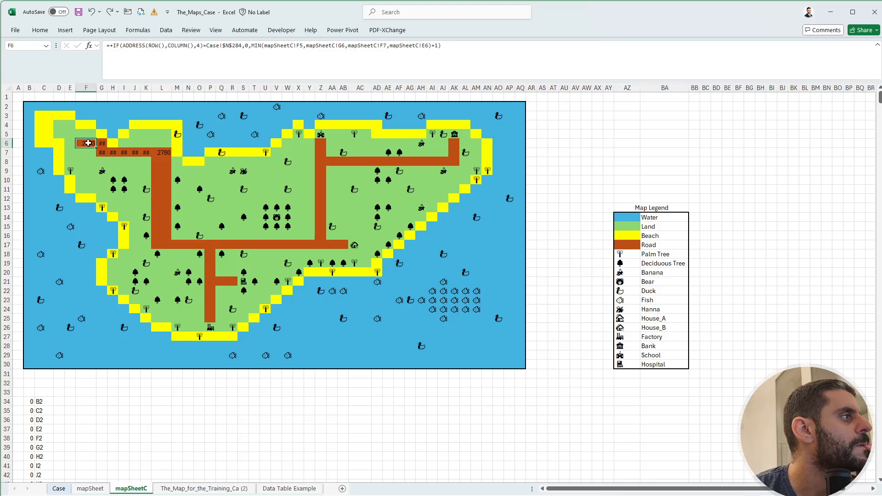
pyautogui.moveTo(146, 162); pyautogui.dragTo(200, 306)
pyautogui.press('Delete')
pyautogui.click(159, 254)
pyautogui.press('Delete')
pyautogui.press('Delete')
pyautogui.click(210, 321)
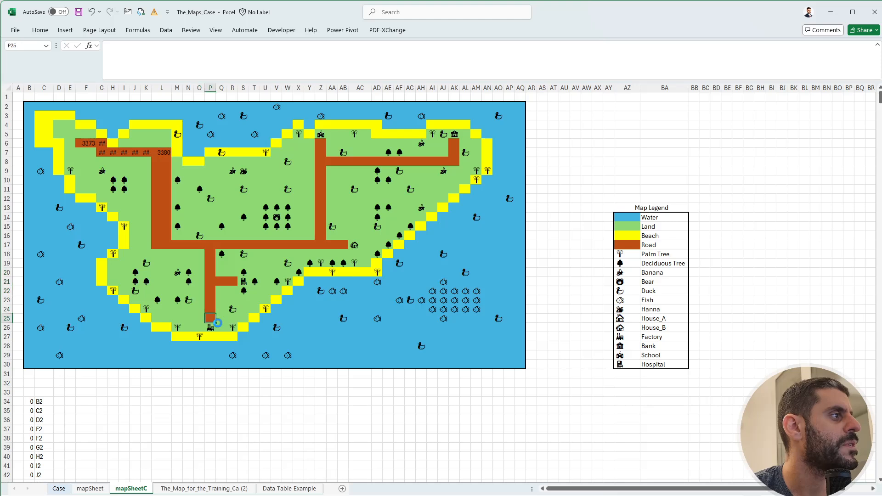
pyautogui.click(215, 327)
pyautogui.press('Delete')
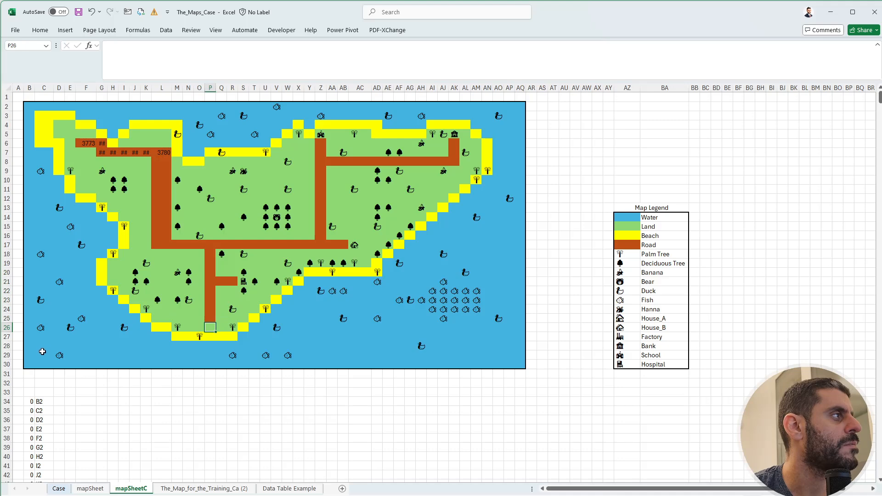
# Clear nearly all other map symbols across the island and the surrounding water in two large ranges.
pyautogui.moveTo(42, 355); pyautogui.dragTo(465, 171)
pyautogui.press('Delete')
pyautogui.moveTo(177, 115); pyautogui.dragTo(516, 189)
pyautogui.press('Delete')
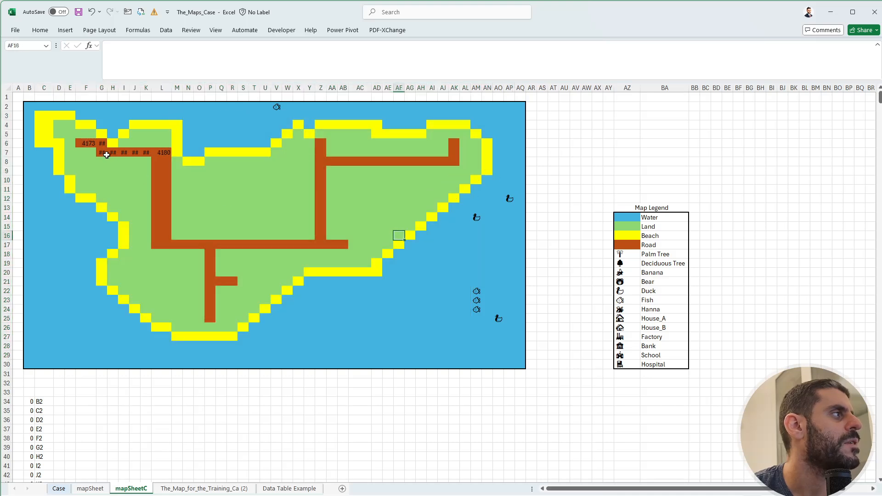
# Clear the old formulas from the road cells in rows 6 and 7, and return to F6.
pyautogui.click(84, 143)
pyautogui.moveTo(84, 143); pyautogui.dragTo(211, 170)
pyautogui.click(84, 143)
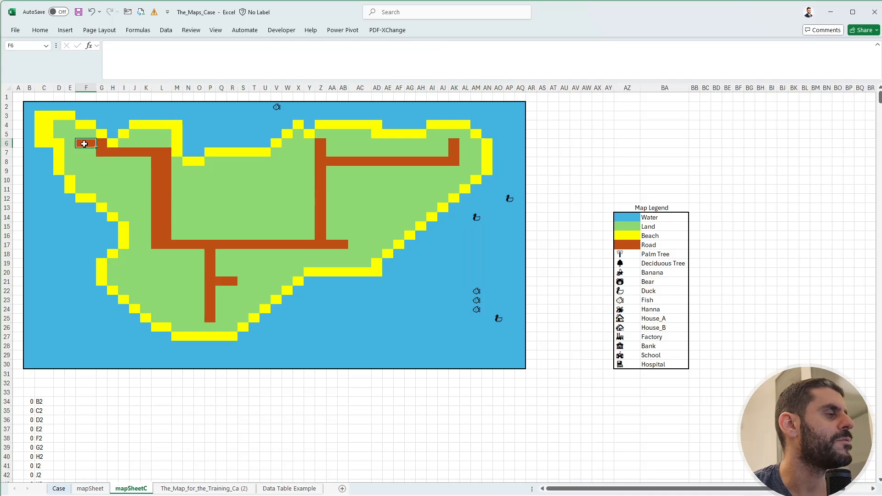
# Begin an IF formula in F6 whose logical test starts with ADDRESS(ROW(),COLUMN(),4).
pyautogui.write('+if(')
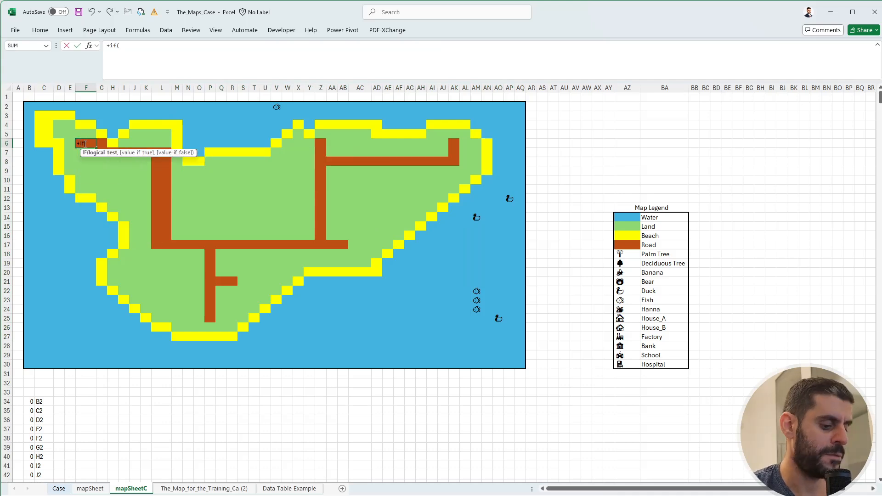
pyautogui.write('add')
pyautogui.press('Tab')
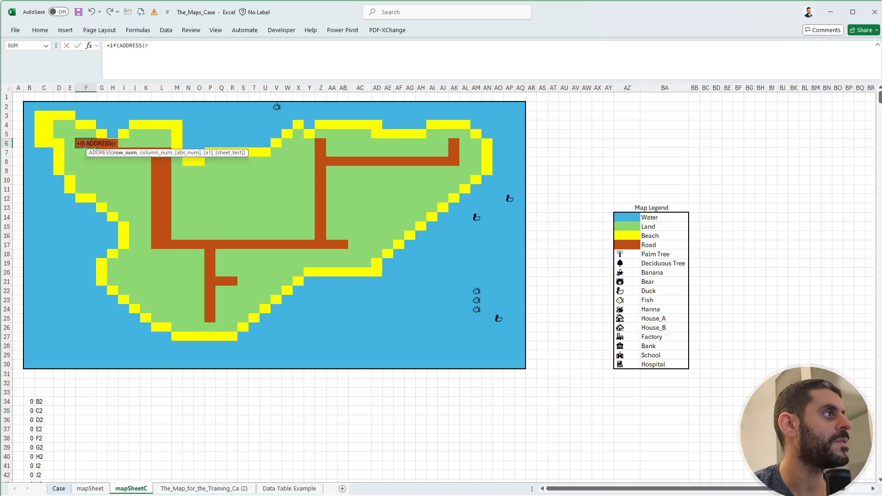
pyautogui.write('row)')
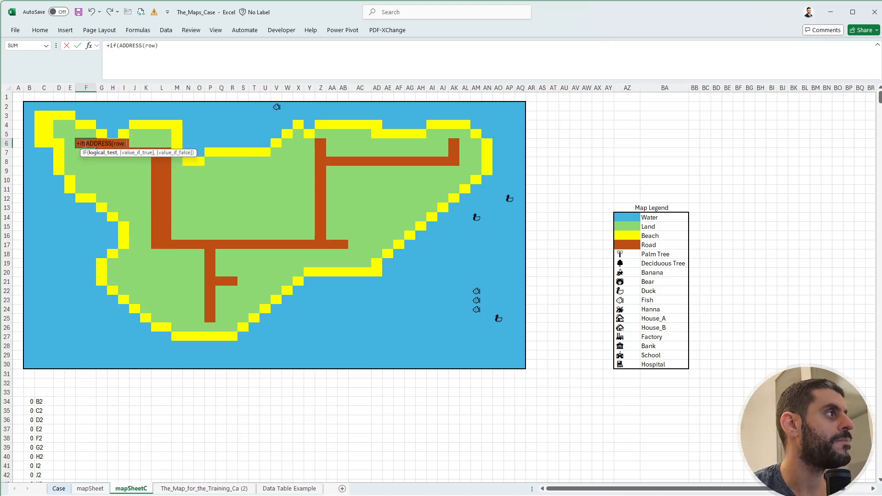
pyautogui.press('BackSpace')
pyautogui.press('Tab')
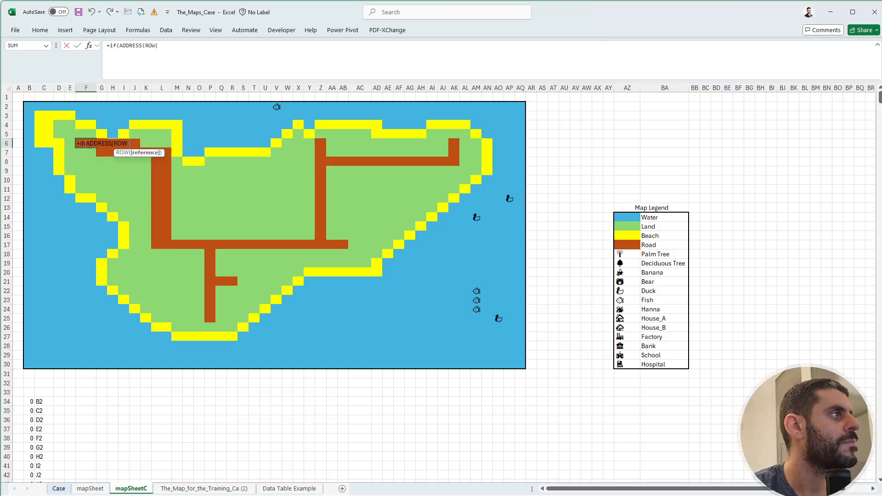
pyautogui.write('),col')
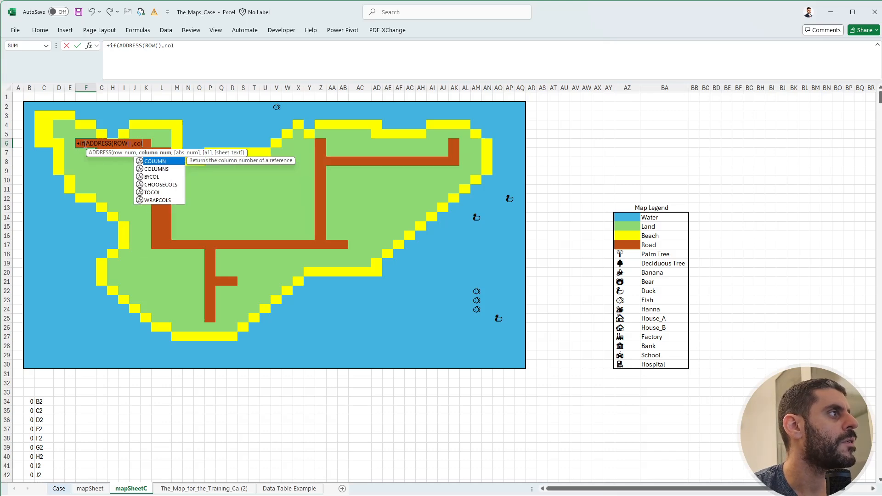
pyautogui.press('Tab')
pyautogui.write('),4')
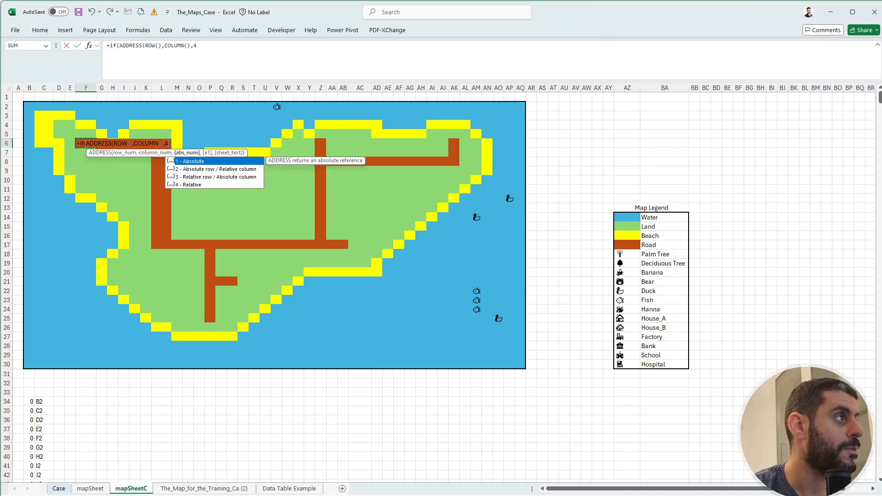
pyautogui.write(')')
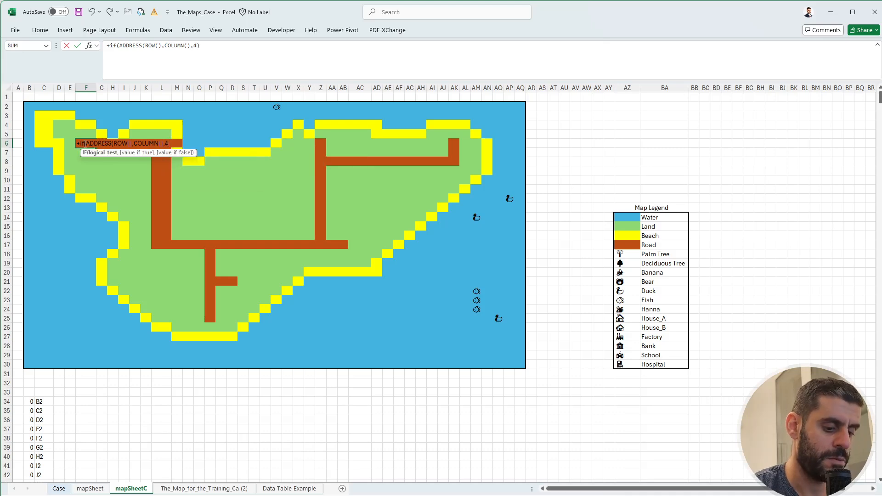
pyautogui.write('=')
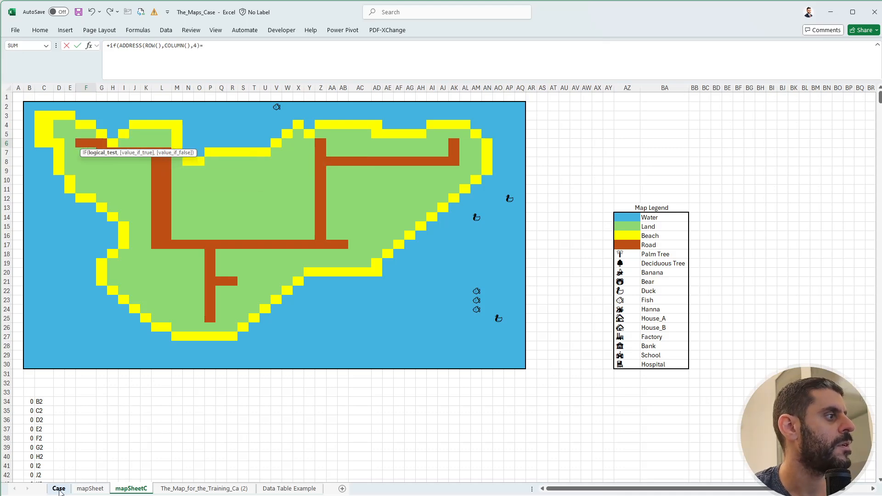
# Compare the address with the absolute start cell Case!$N$284, return 0 when true, and open a MIN function for the false result.
pyautogui.click(59, 488)
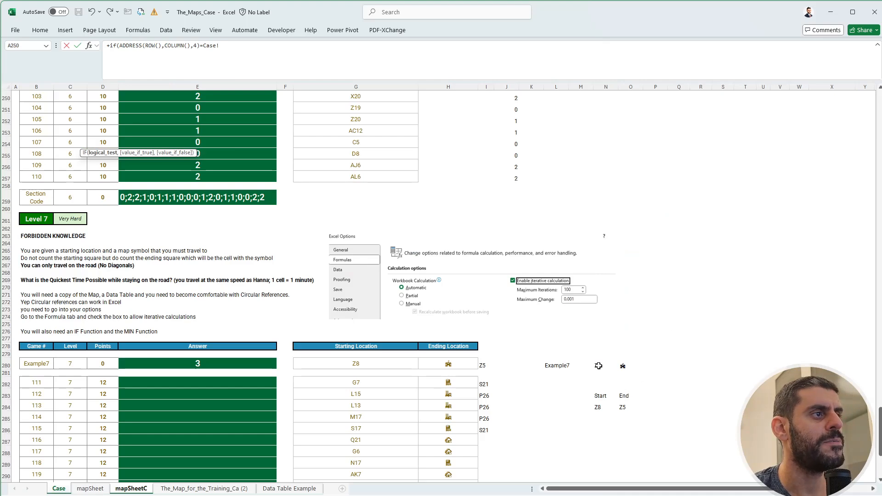
pyautogui.click(604, 406)
pyautogui.press('F4')
pyautogui.write(',')
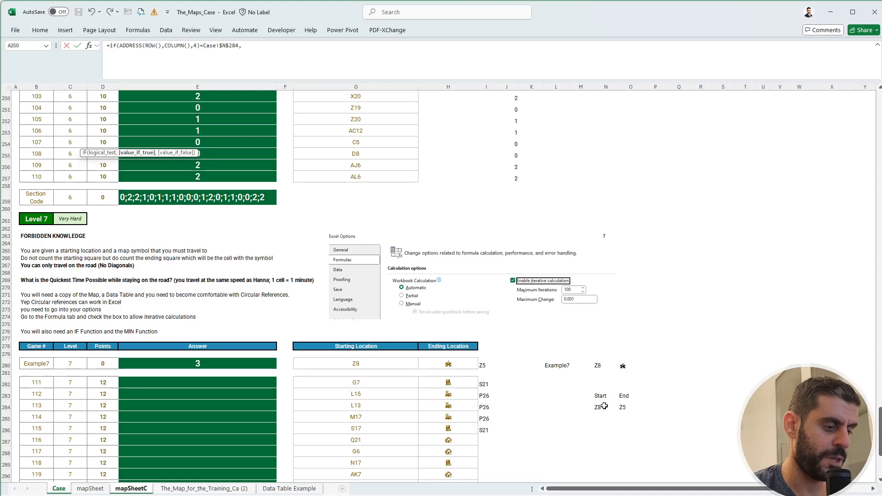
pyautogui.write('0,min(')
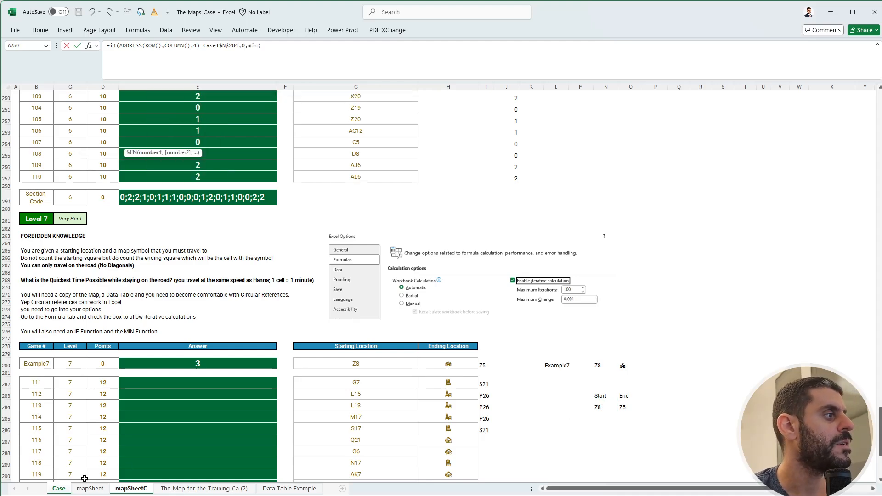
# Give MIN the four neighbouring cells of F6 on mapSheetC: F5, E6, F7 and G6.
pyautogui.click(131, 488)
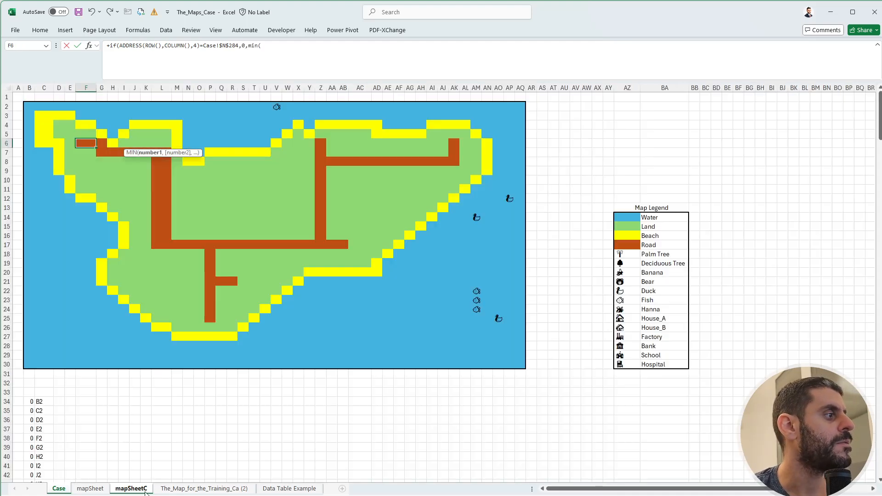
pyautogui.click(80, 134)
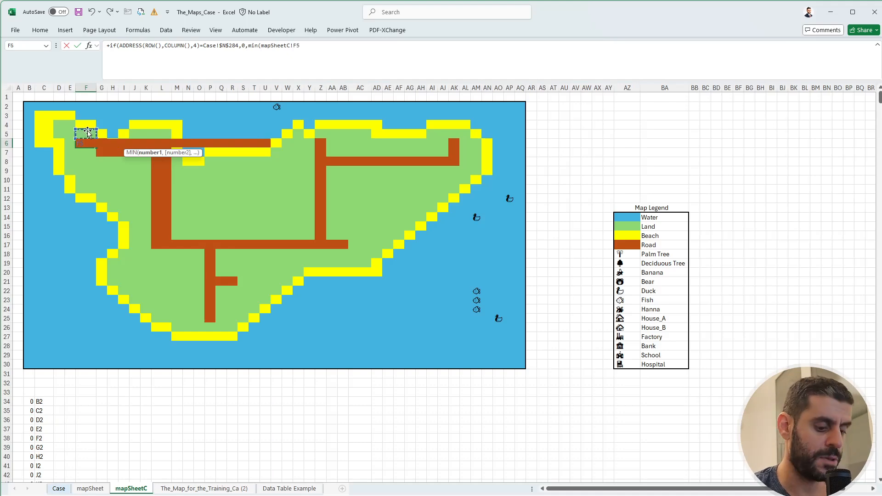
pyautogui.write(',')
pyautogui.press('Left')
pyautogui.press('Down')
pyautogui.write(',')
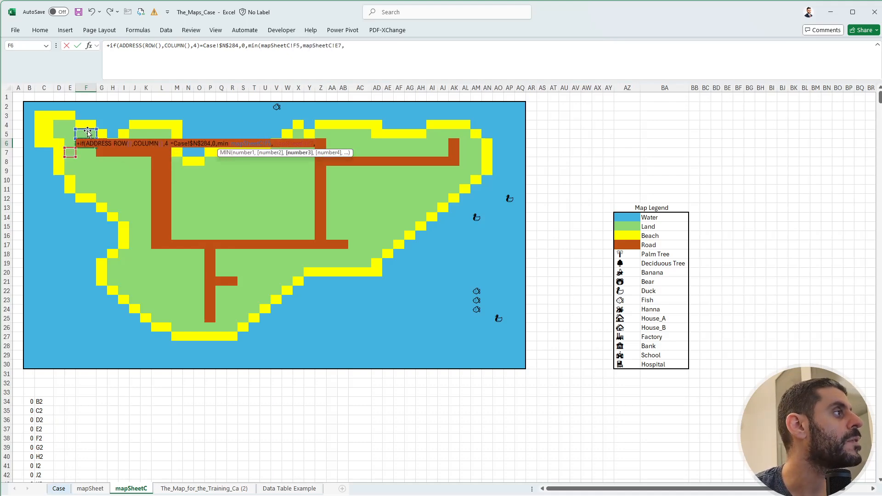
pyautogui.press('BackSpace')
pyautogui.press('BackSpace')
pyautogui.press('BackSpace')
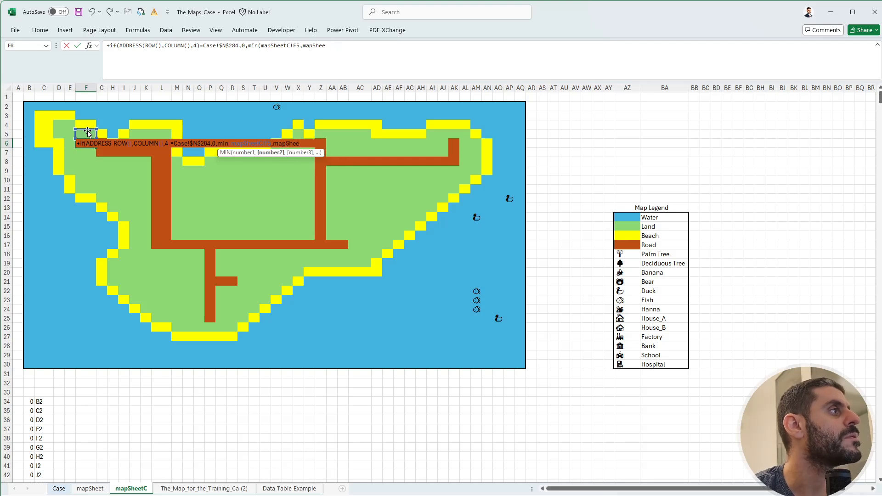
pyautogui.press('BackSpace')
pyautogui.press('BackSpace')
pyautogui.press('BackSpace')
pyautogui.press('BackSpace')
pyautogui.press('BackSpace')
pyautogui.press('BackSpace')
pyautogui.press('BackSpace')
pyautogui.press('Left')
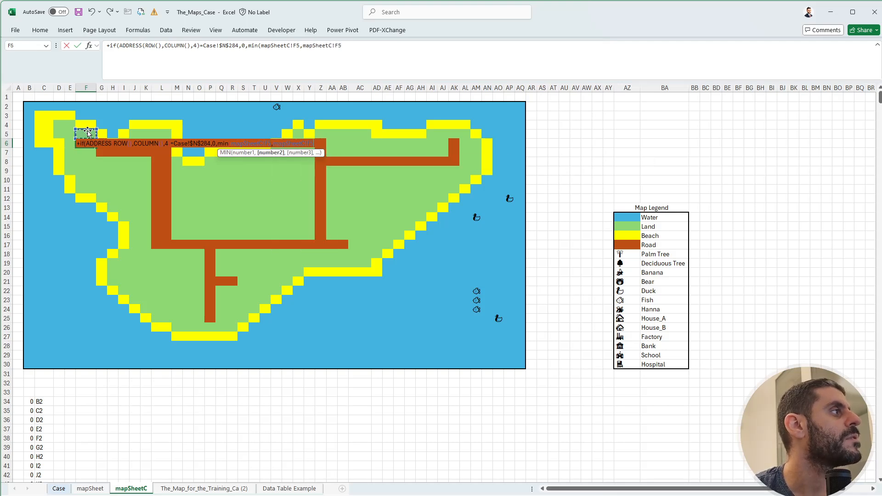
pyautogui.write(',')
pyautogui.press('Down')
pyautogui.write(',')
pyautogui.press('Right')
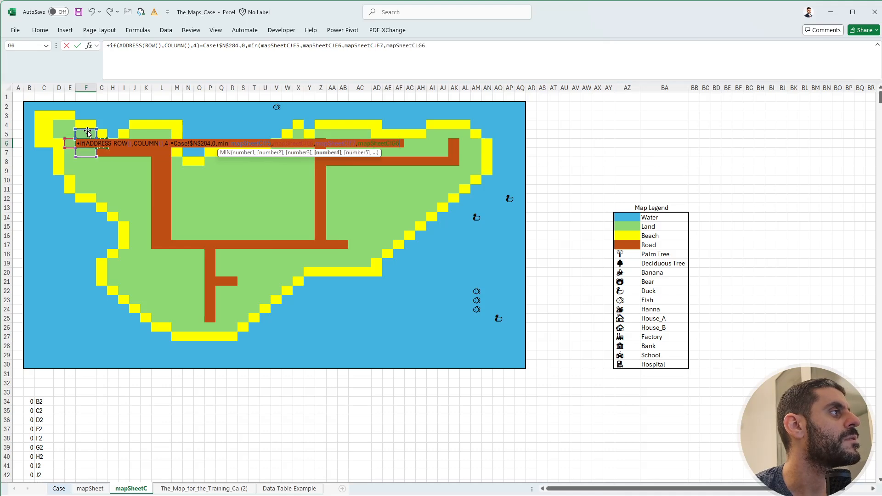
# Close the MIN function, add 1, and enter the formula in F6, accepting the proposed correction.
pyautogui.write(')+1')
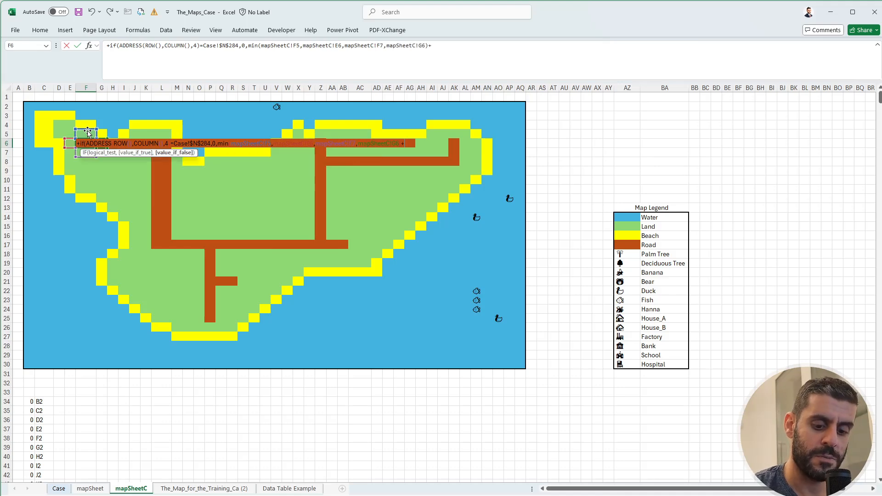
pyautogui.press('Return')
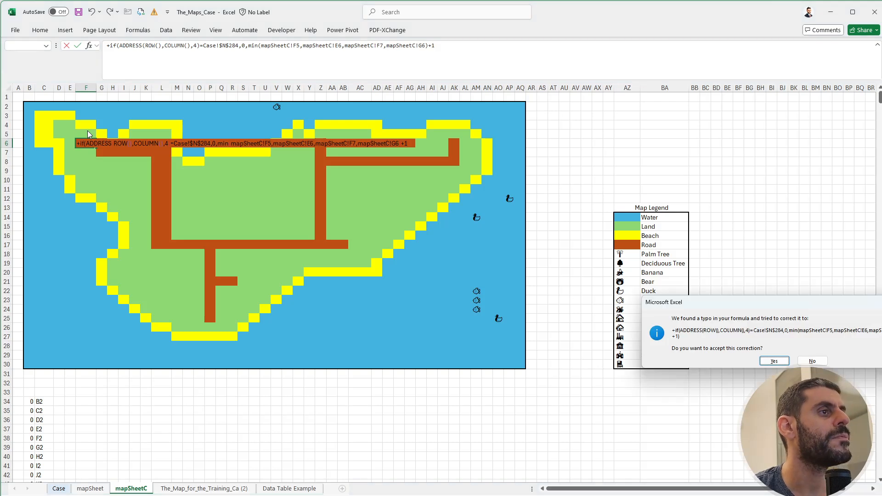
pyautogui.press('Return')
# Copy F6's formula into road cell G6 and along the row 7 road from G7 to L7.
pyautogui.hotkey('ctrl', 'c')
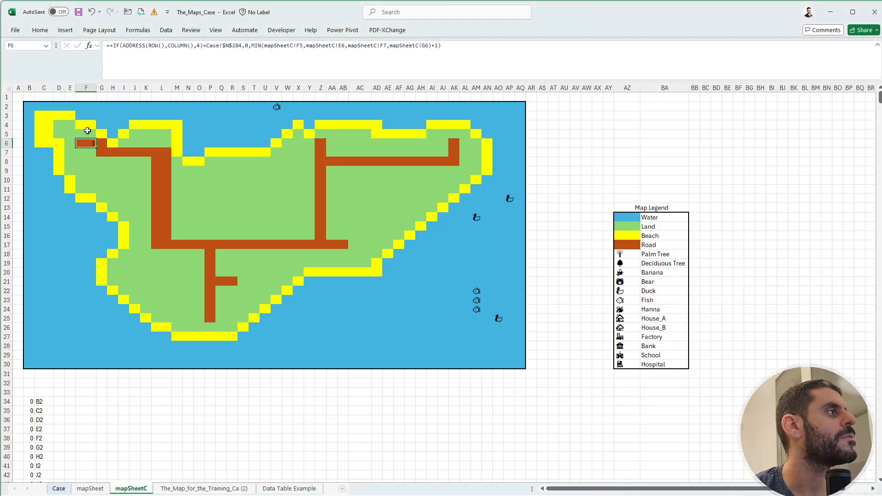
pyautogui.press('Right')
pyautogui.hotkey('ctrl', 'v')
pyautogui.hotkey('shift', 'Right')
pyautogui.hotkey('shift', 'Right')
pyautogui.hotkey('shift', 'Right')
pyautogui.hotkey('shift', 'Right')
pyautogui.hotkey('shift', 'Right')
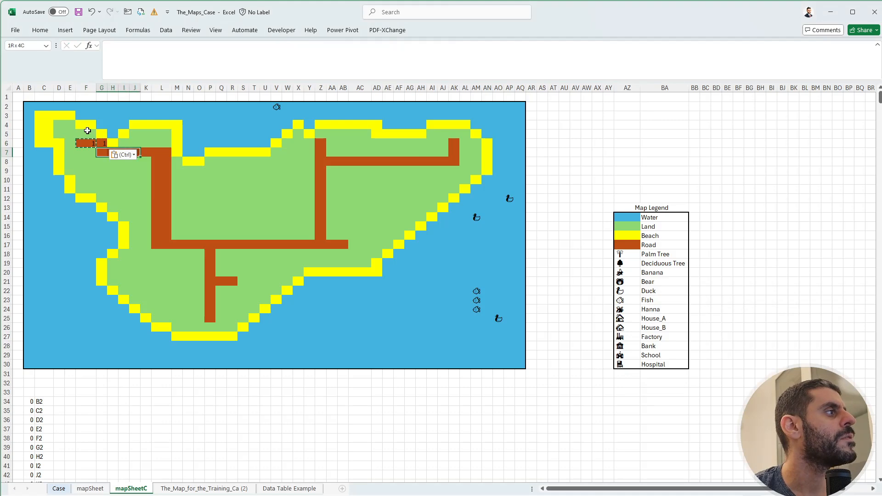
pyautogui.hotkey('ctrl', 'v')
pyautogui.press('Right')
pyautogui.press('Right')
pyautogui.press('Right')
pyautogui.press('Right')
pyautogui.press('Right')
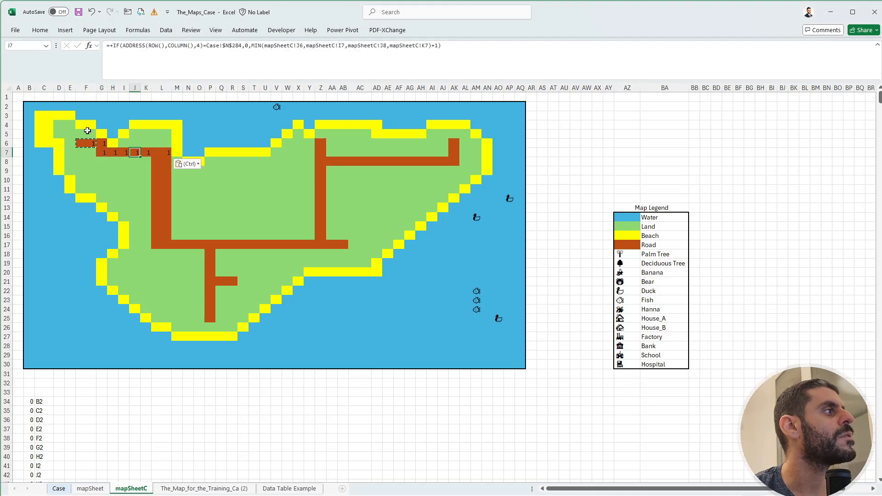
# Paste the copied road formula down the column L road on mapSheetC, from L8 to L17.
pyautogui.press('Down')
pyautogui.hotkey('shift', 'Down')
pyautogui.hotkey('shift', 'Down')
pyautogui.hotkey('shift', 'Down')
pyautogui.hotkey('shift', 'Down')
pyautogui.hotkey('shift', 'Down')
pyautogui.hotkey('shift', 'Down')
pyautogui.hotkey('shift', 'Down')
pyautogui.hotkey('shift', 'Down')
pyautogui.hotkey('shift', 'Down')
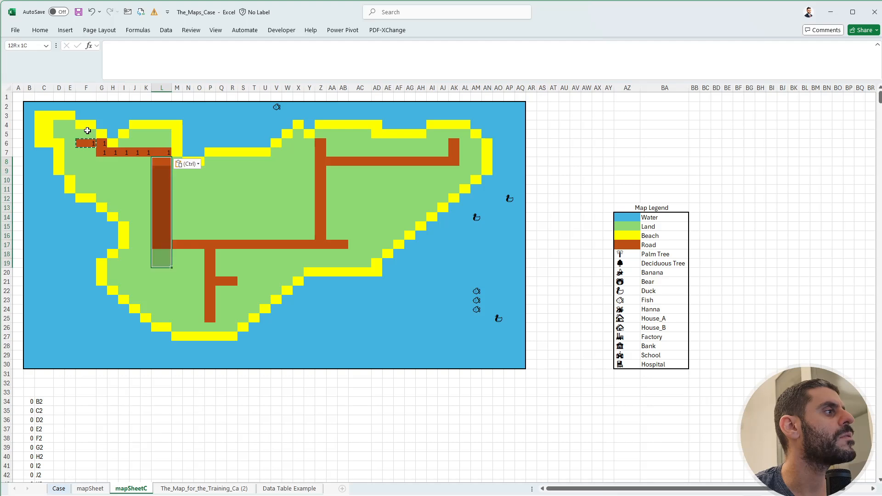
pyautogui.hotkey('ctrl', 'v')
pyautogui.press('Down')
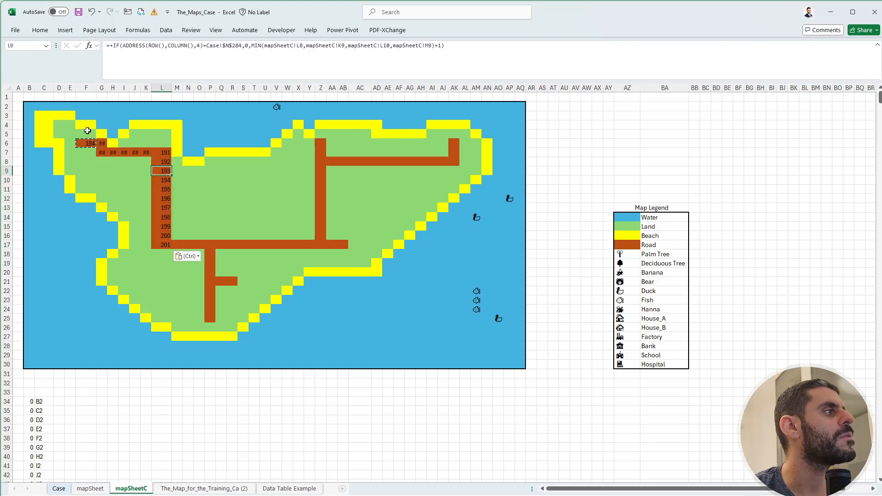
# Copy L17's formula along the row 17 road, from M17 to AB17.
pyautogui.press('Down')
pyautogui.press('Down')
pyautogui.press('Down')
pyautogui.press('Down')
pyautogui.press('Down')
pyautogui.press('Down')
pyautogui.press('Down')
pyautogui.press('Down')
pyautogui.press('Right')
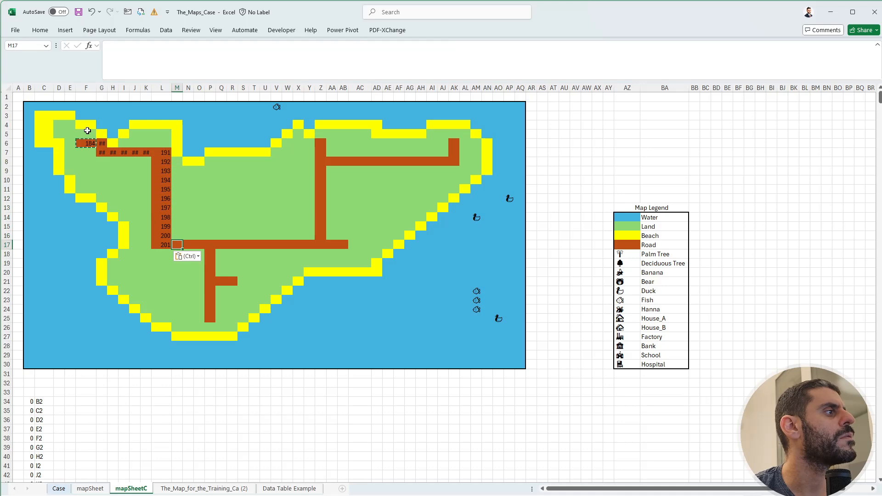
pyautogui.press('Left')
pyautogui.hotkey('ctrl', 'c')
pyautogui.press('Right')
pyautogui.hotkey('shift', 'Right')
pyautogui.hotkey('shift', 'Right')
pyautogui.hotkey('shift', 'Right')
pyautogui.hotkey('shift', 'Right')
pyautogui.hotkey('shift', 'Right')
pyautogui.hotkey('shift', 'Right')
pyautogui.hotkey('shift', 'Right')
pyautogui.hotkey('shift', 'Right')
pyautogui.hotkey('shift', 'Right')
pyautogui.hotkey('shift', 'Right')
pyautogui.hotkey('shift', 'Right')
pyautogui.hotkey('shift', 'Right')
pyautogui.hotkey('shift', 'Right')
pyautogui.hotkey('shift', 'Right')
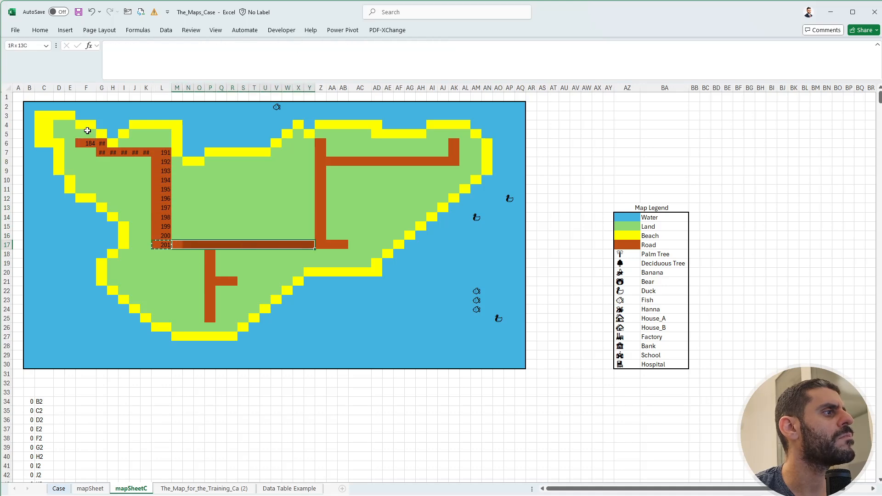
pyautogui.hotkey('shift', 'Right')
pyautogui.hotkey('ctrl', 'v')
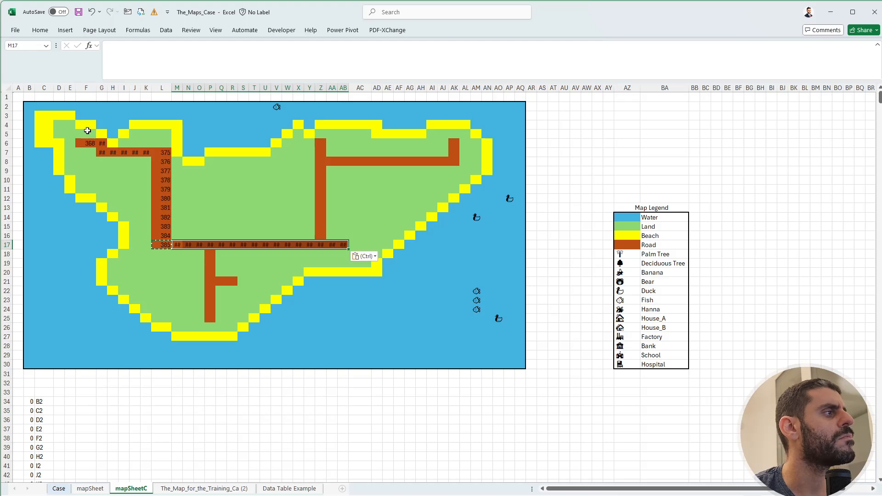
# Paste the formula into the road branch running down column P, from P18 to P25.
pyautogui.press('Right')
pyautogui.press('Right')
pyautogui.press('Right')
pyautogui.press('Down')
pyautogui.hotkey('shift', 'Down')
pyautogui.hotkey('shift', 'Down')
pyautogui.hotkey('shift', 'Down')
pyautogui.hotkey('shift', 'Down')
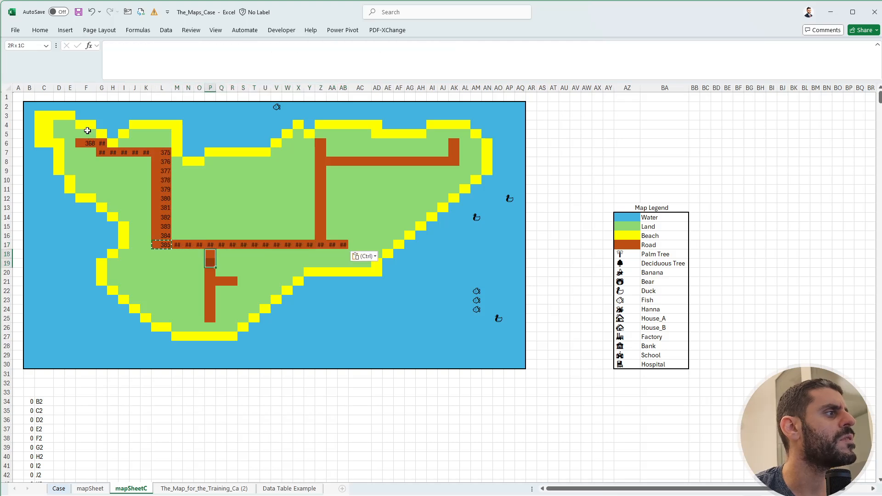
pyautogui.hotkey('shift', 'Down')
pyautogui.hotkey('shift', 'Down')
pyautogui.hotkey('shift', 'Down')
pyautogui.hotkey('ctrl', 'v')
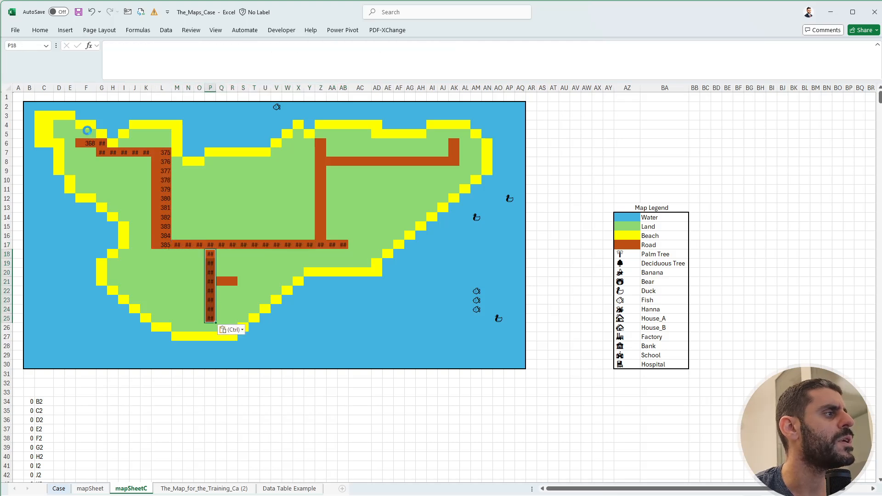
# Paste the formula into the short side road cells Q21 and R21.
pyautogui.press('Right')
pyautogui.press('Down')
pyautogui.press('Down')
pyautogui.press('Down')
pyautogui.press('Down')
pyautogui.press('Up')
pyautogui.hotkey('shift', 'Right')
pyautogui.press('Return')
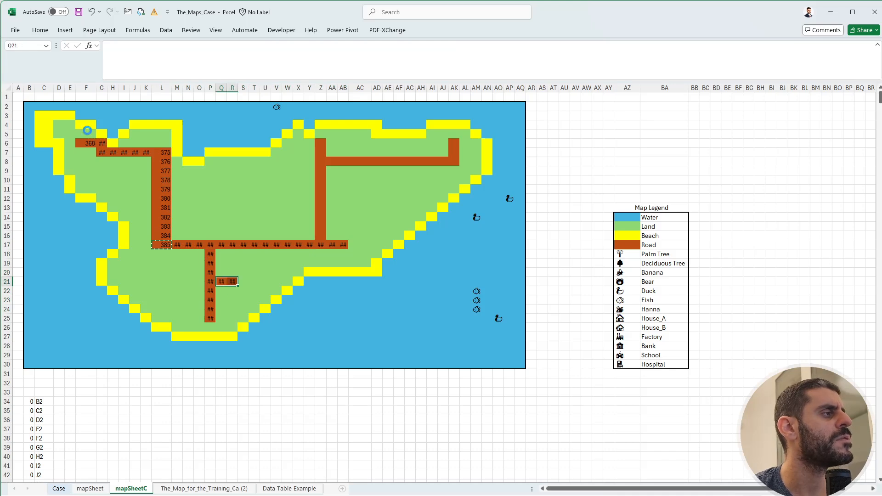
pyautogui.press('Left')
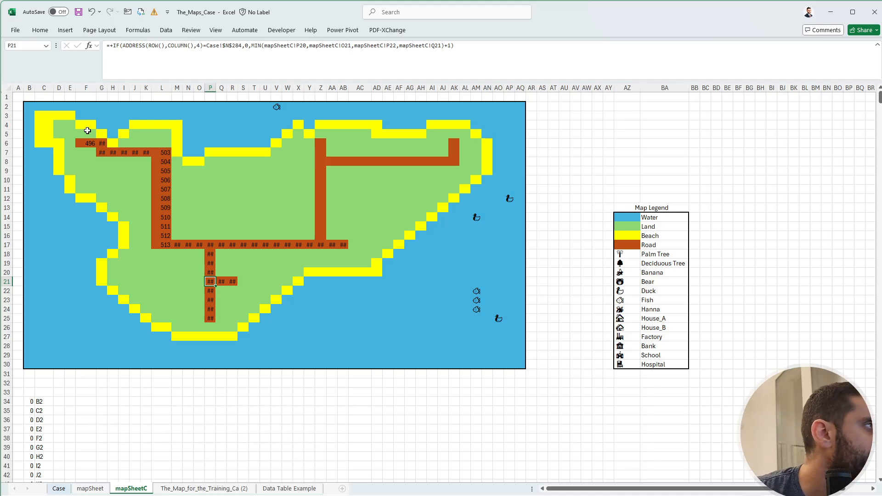
# Recalculate the workbook and check the iterative calculation settings in the formula options.
pyautogui.press('F9')
pyautogui.press('F9')
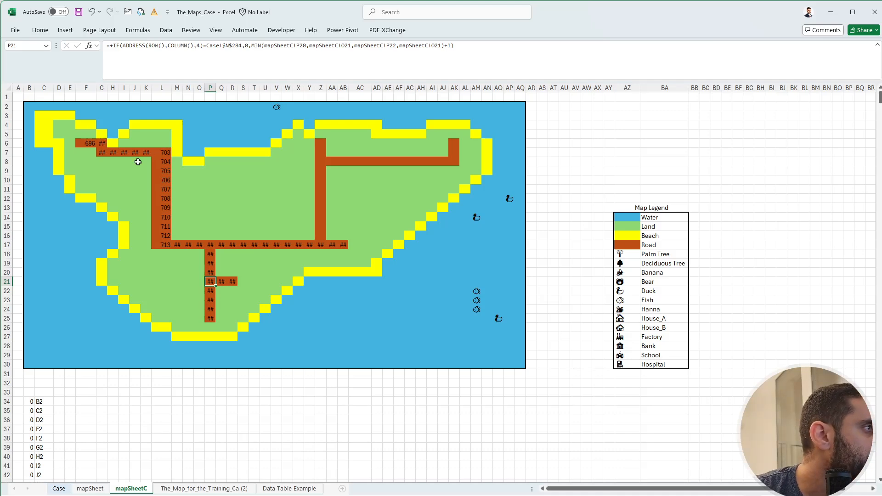
pyautogui.click(17, 31)
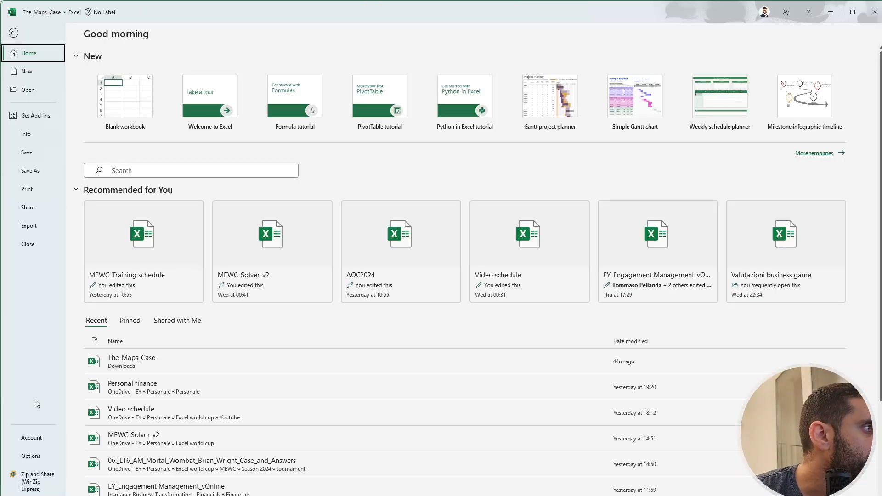
pyautogui.click(32, 456)
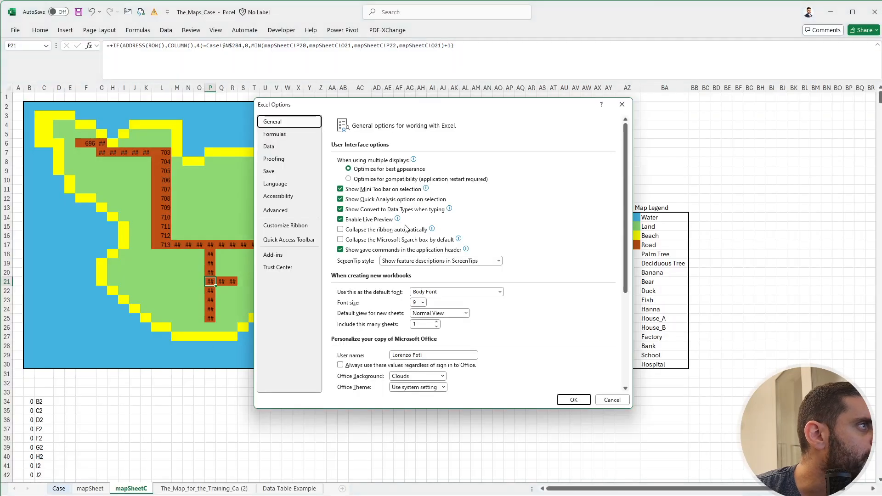
pyautogui.click(307, 133)
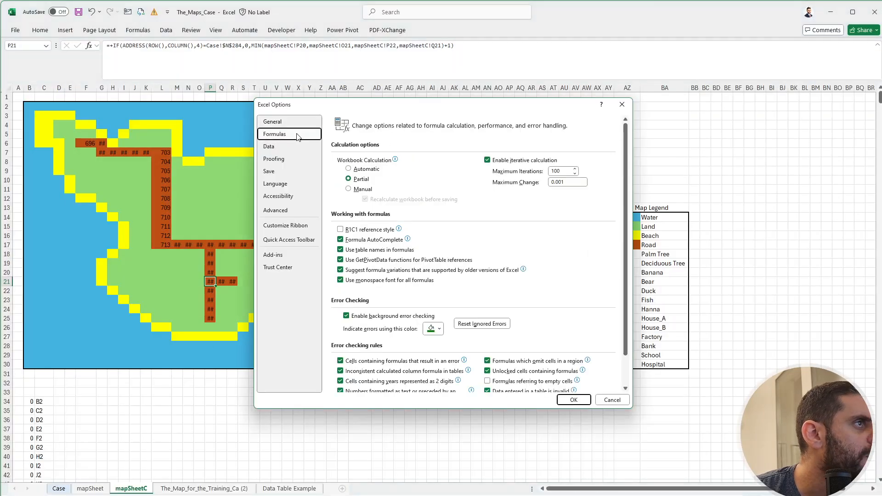
pyautogui.click(573, 400)
# Copy Z17's formula into the remaining road cells: up column Z to Z6, along row 8 to AK8, and up to AK6.
pyautogui.click(366, 314)
pyautogui.click(322, 243)
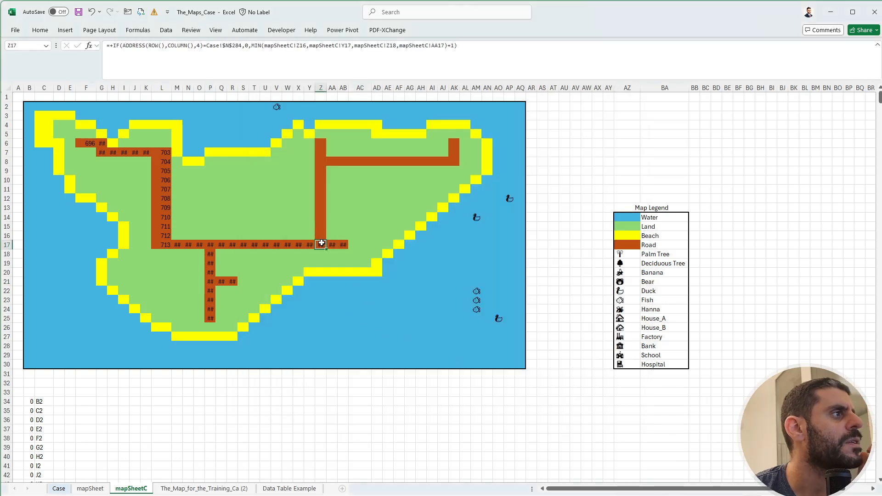
pyautogui.hotkey('ctrl', 'c')
pyautogui.moveTo(322, 235); pyautogui.dragTo(455, 144)
pyautogui.hotkey('ctrl', 'v')
pyautogui.hotkey('ctrl', 'v')
pyautogui.hotkey('ctrl', 'v')
pyautogui.press('Escape')
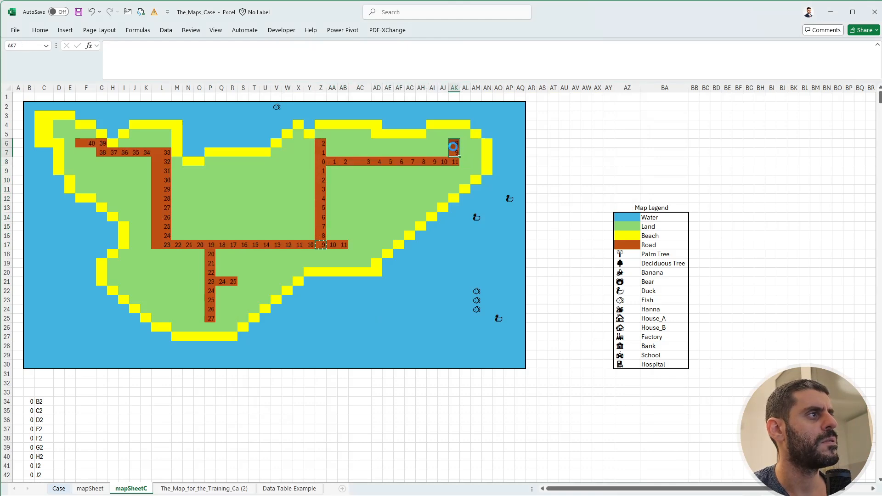
# Locate Example7's ending symbol on mapSheet and copy Z6's formula into the matching cell Z5 on mapSheetC.
pyautogui.click(549, 153)
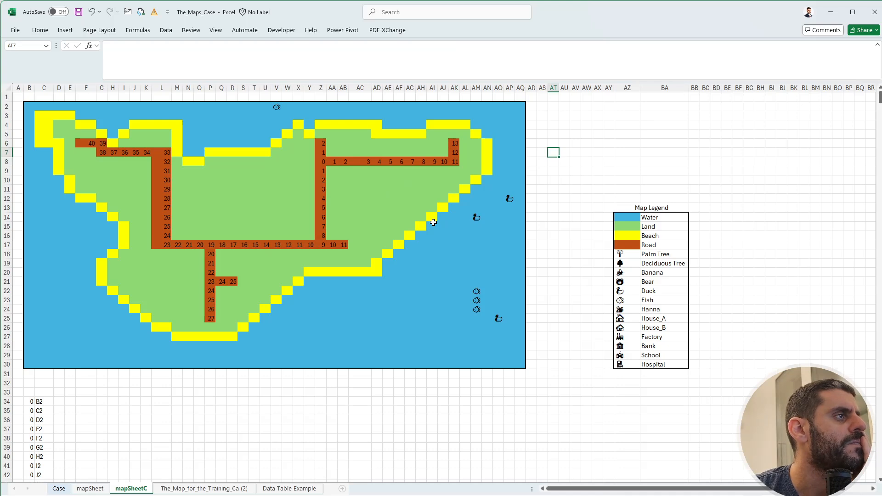
pyautogui.click(56, 488)
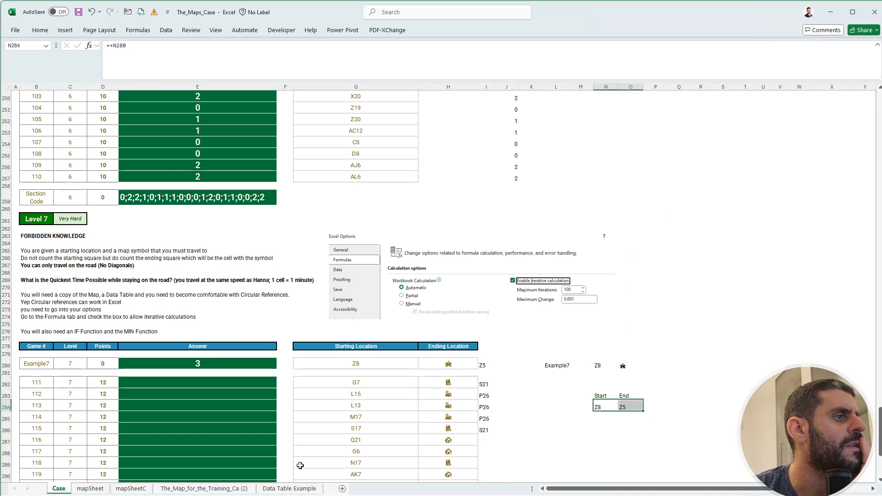
pyautogui.click(441, 366)
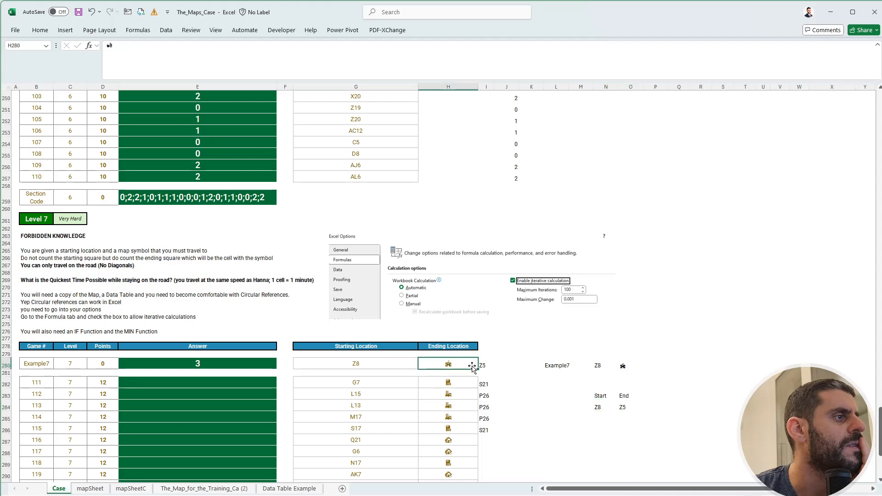
pyautogui.click(90, 488)
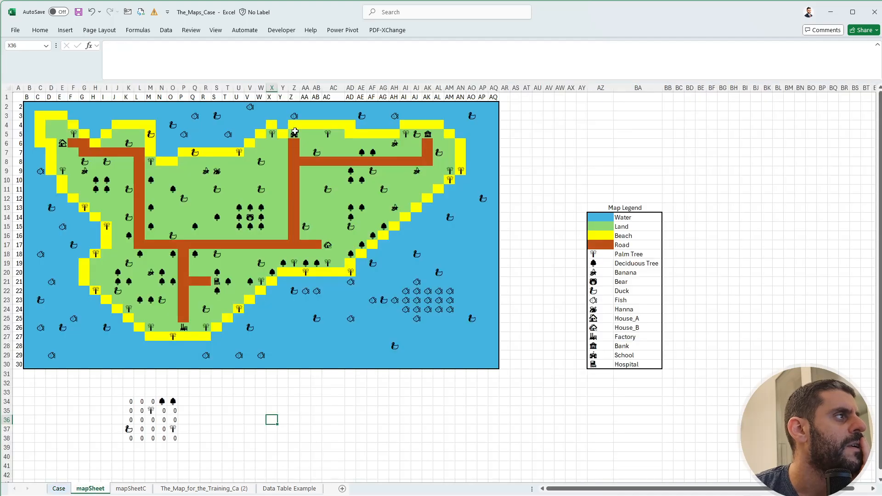
pyautogui.click(131, 488)
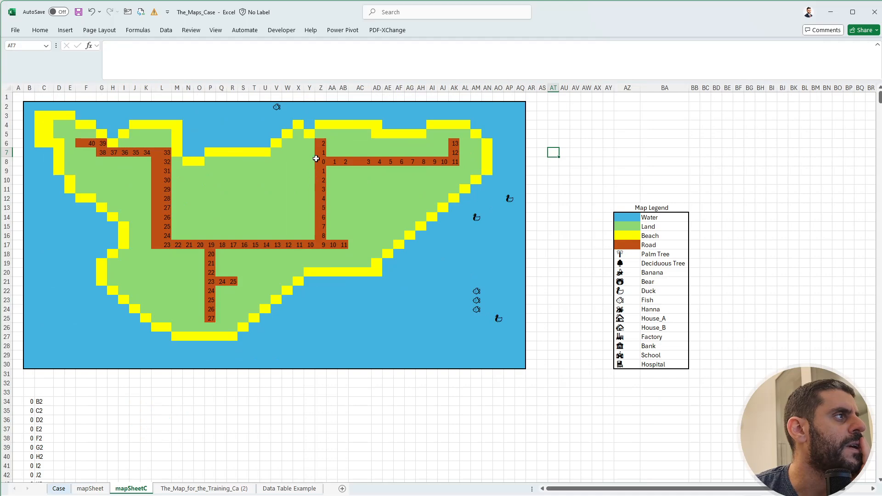
pyautogui.click(322, 134)
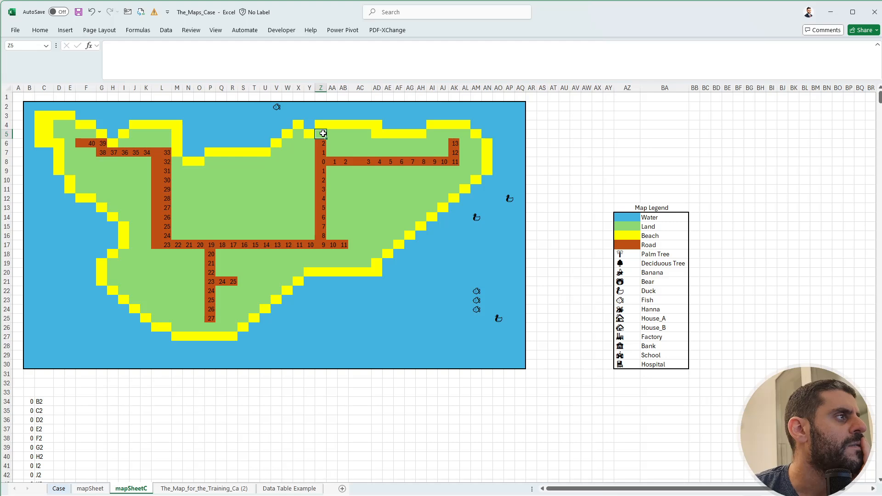
pyautogui.click(321, 142)
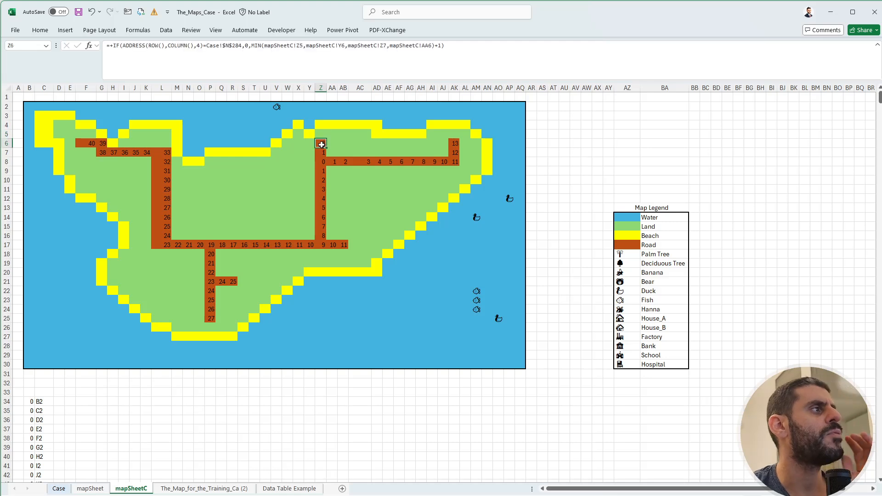
pyautogui.hotkey('ctrl', 'c')
pyautogui.press('Up')
pyautogui.hotkey('ctrl', 'v')
# Check the bank's position on mapSheet and paste the formula into its matching cell AK5 on mapSheetC.
pyautogui.click(380, 134)
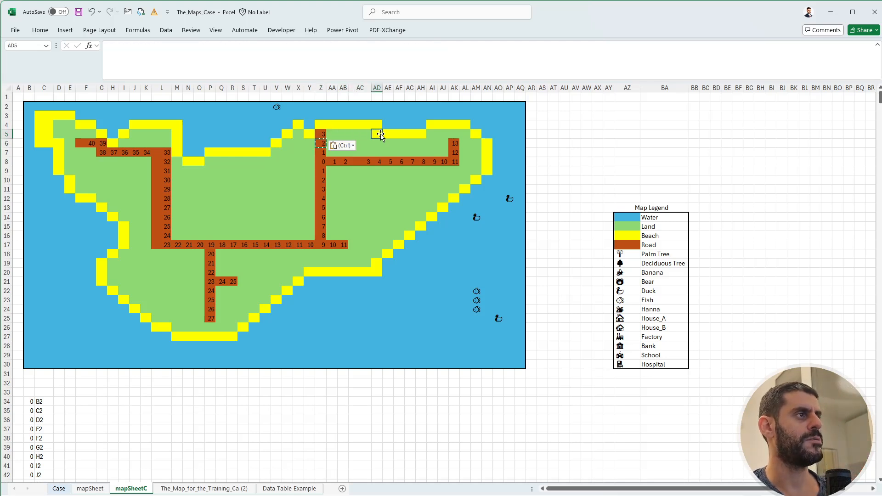
pyautogui.press('Right')
pyautogui.press('Right')
pyautogui.press('Right')
pyautogui.press('Right')
pyautogui.press('Right')
pyautogui.press('Right')
pyautogui.hotkey('ctrl', 'pageup')
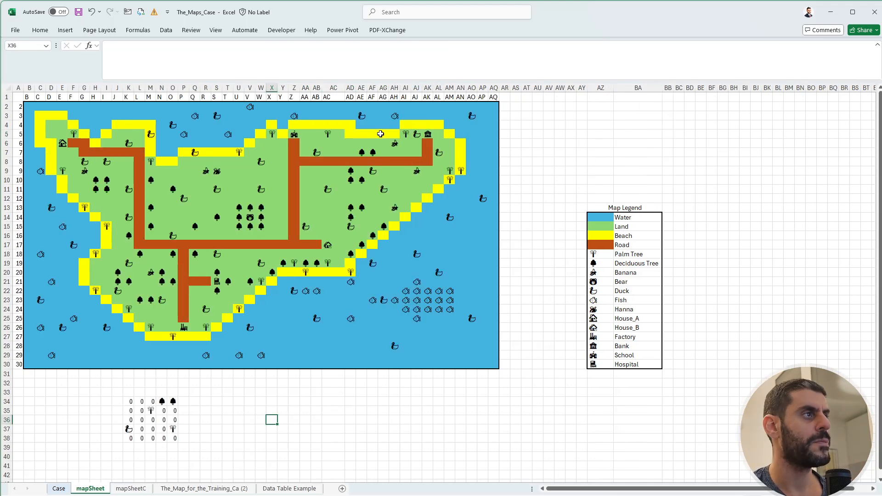
pyautogui.hotkey('ctrl', 'pagedown')
pyautogui.press('Right')
pyautogui.press('ctrl')
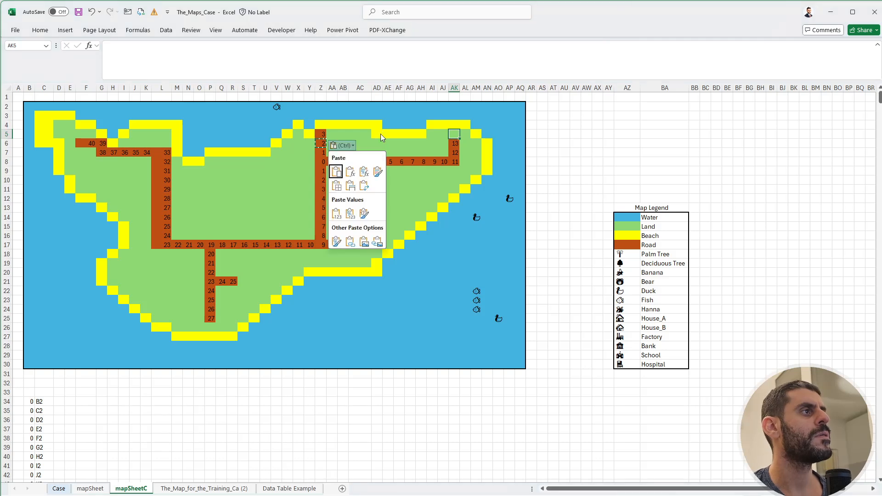
pyautogui.press('ctrl')
pyautogui.hotkey('ctrl', 'v')
# Paste the formula into the other building cells at the road ends: AC17, S21, P26 and E6.
pyautogui.click(355, 245)
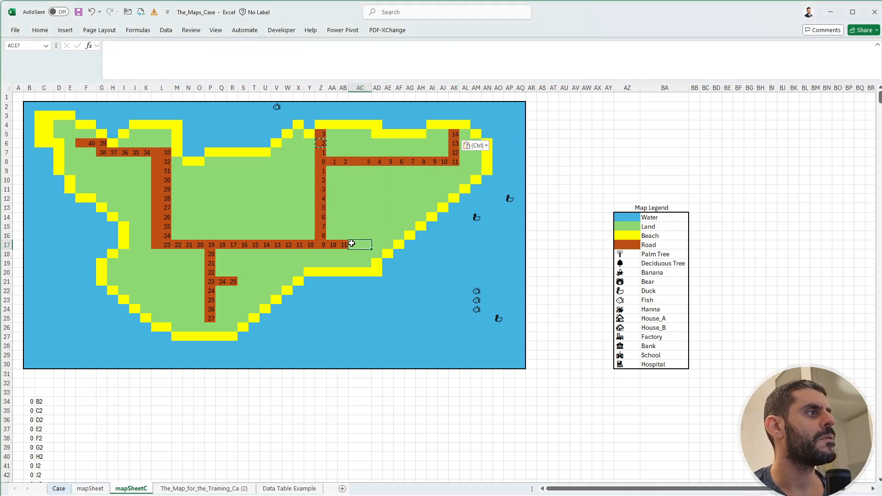
pyautogui.hotkey('ctrl', 'v')
pyautogui.click(243, 281)
pyautogui.hotkey('ctrl', 'v')
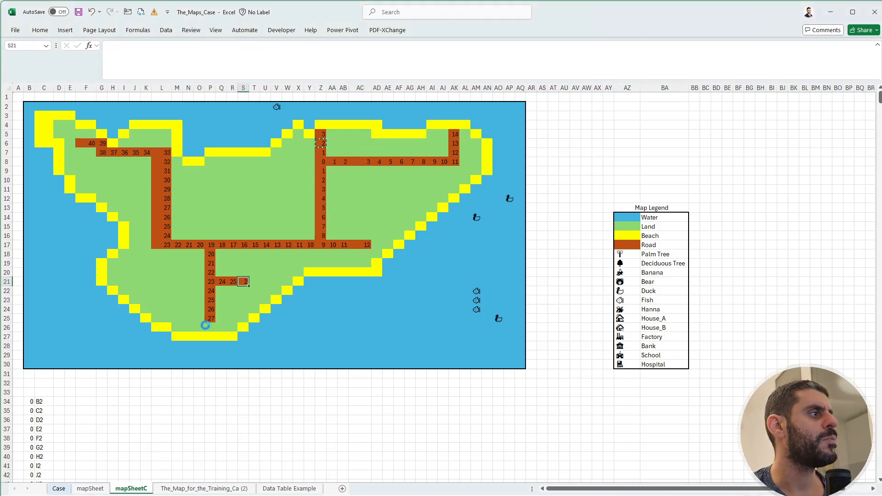
pyautogui.click(210, 327)
pyautogui.hotkey('ctrl', 'v')
pyautogui.click(70, 143)
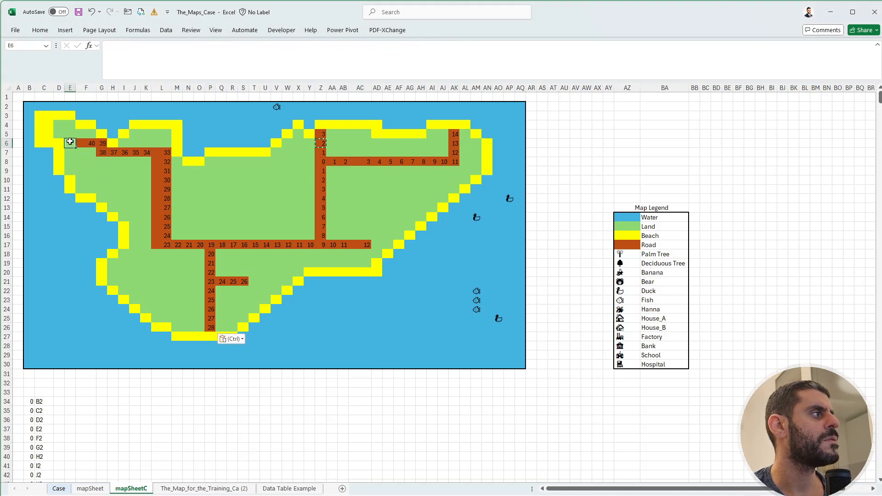
pyautogui.hotkey('ctrl', 'v')
pyautogui.click(243, 217)
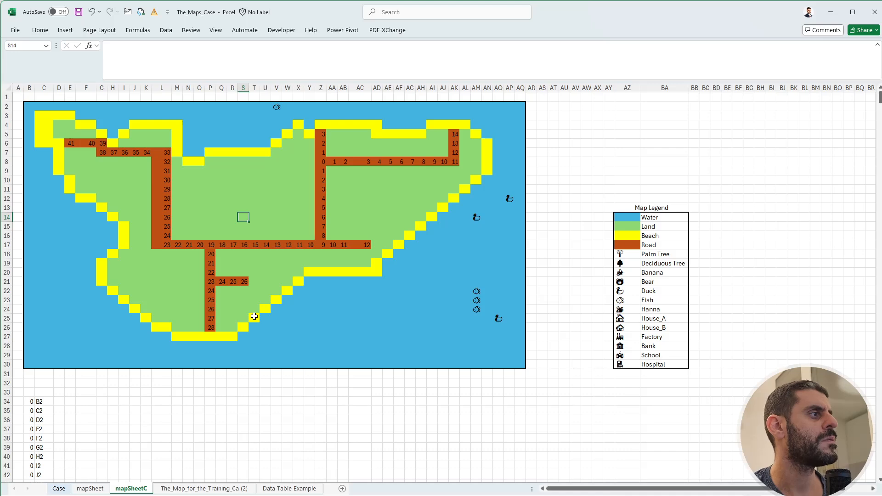
# On the Case sheet, enter =+INDIRECT("mapSheetC!"&O284) in P284 to look up the end cell's road distance.
pyautogui.click(60, 489)
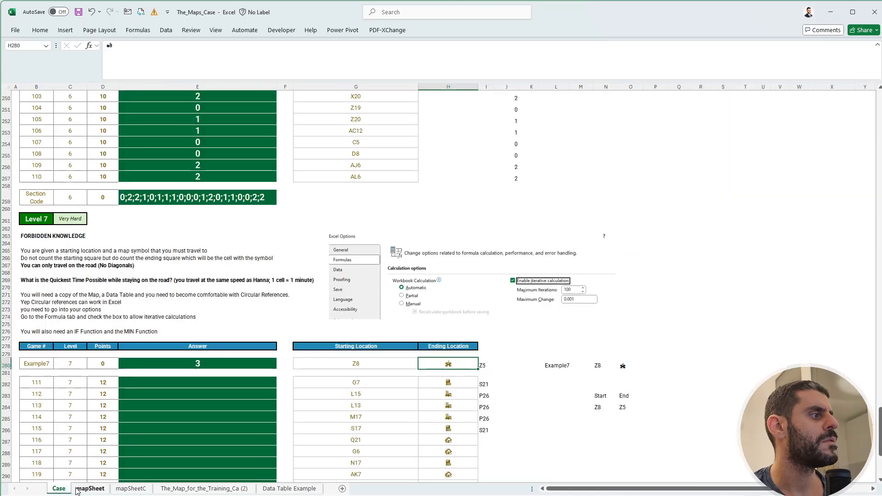
pyautogui.scroll(-1, 636, 395)
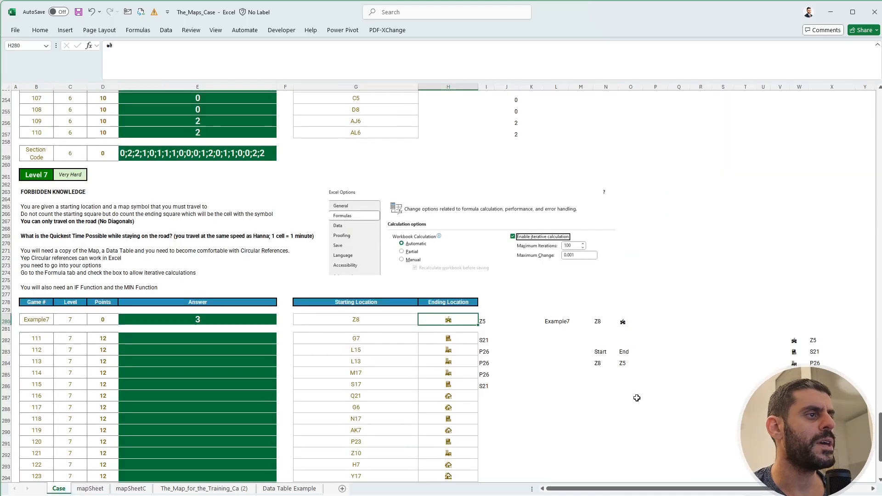
pyautogui.click(655, 361)
pyautogui.write('+INDIRECT(')
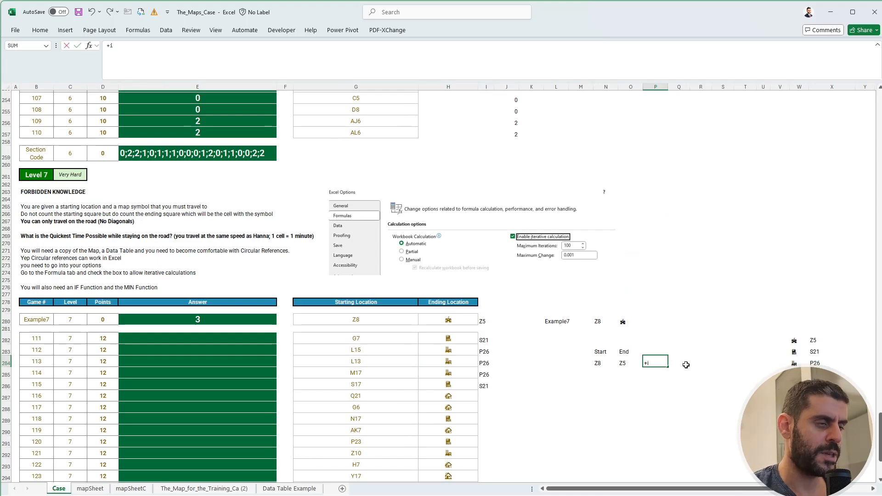
pyautogui.write('"')
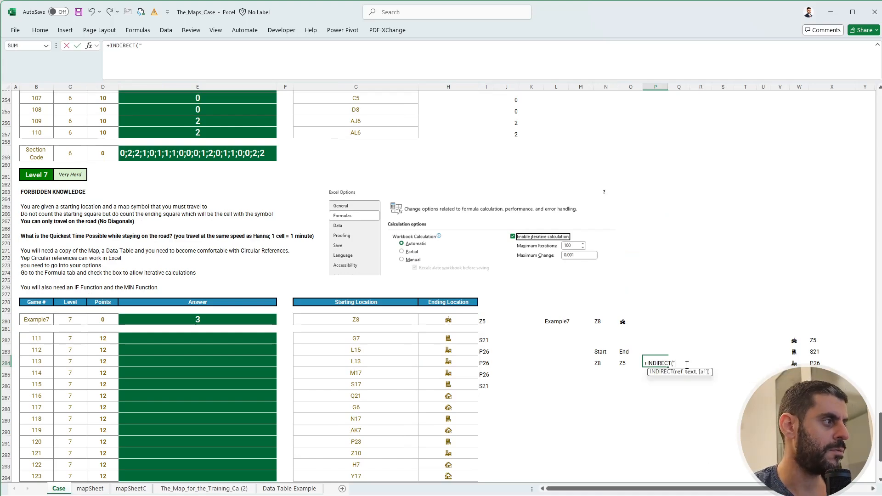
pyautogui.write('mapSheetC!')
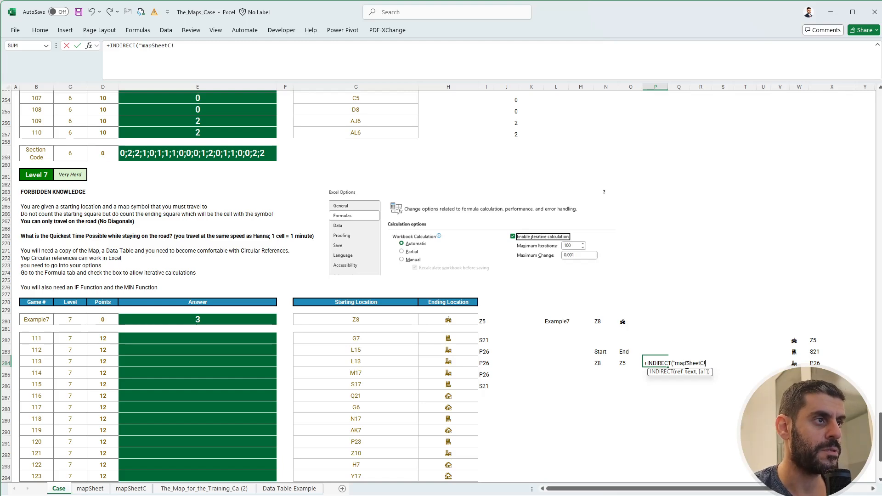
pyautogui.write('"&')
pyautogui.press('Left')
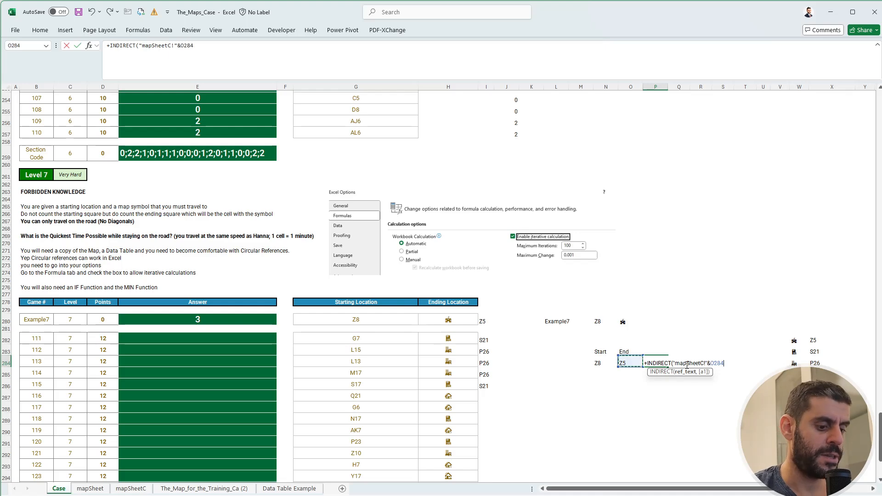
pyautogui.write(')')
pyautogui.hotkey('ctrl', 'Return')
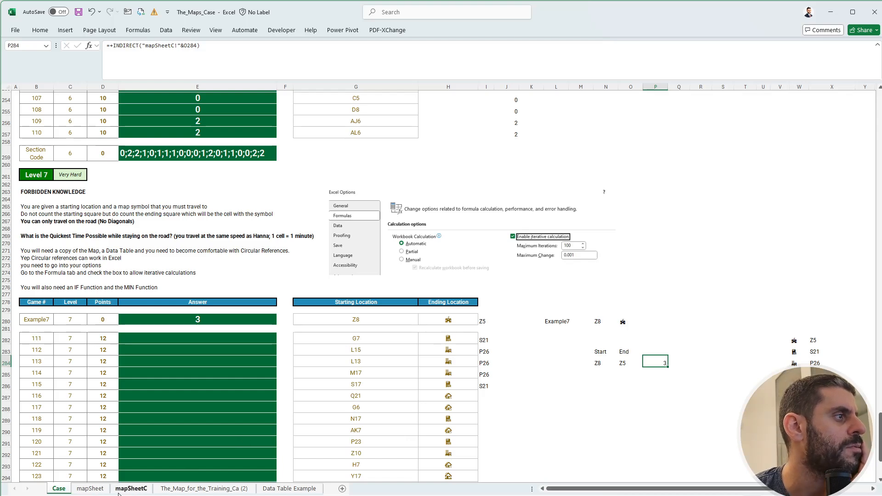
# Set the game number in L280 to 111 and check its end cell S21 on mapSheetC.
pyautogui.click(555, 321)
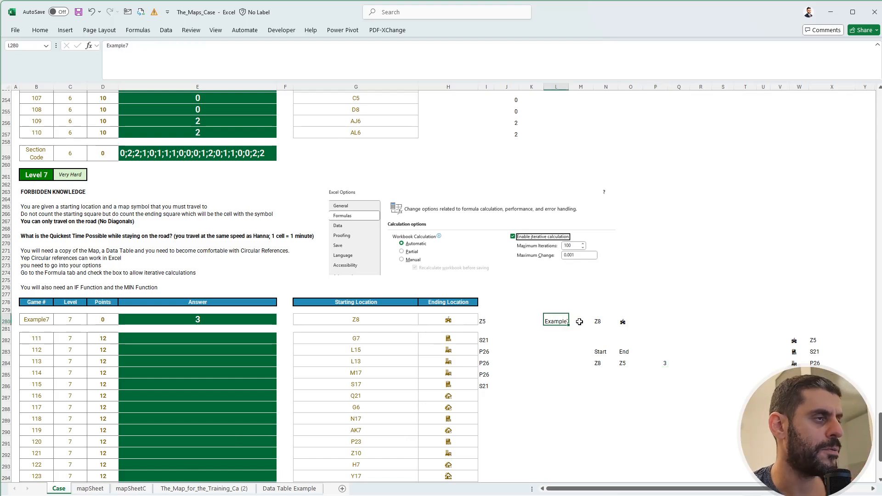
pyautogui.write('111')
pyautogui.press('Return')
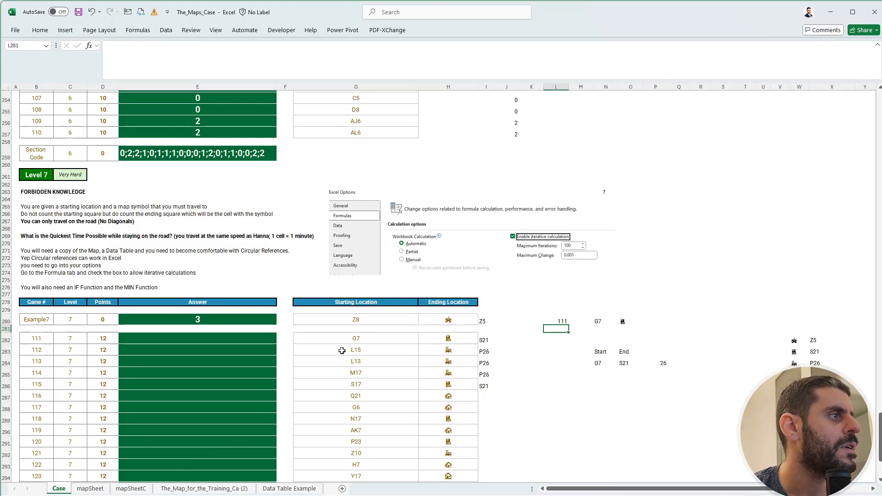
pyautogui.click(455, 342)
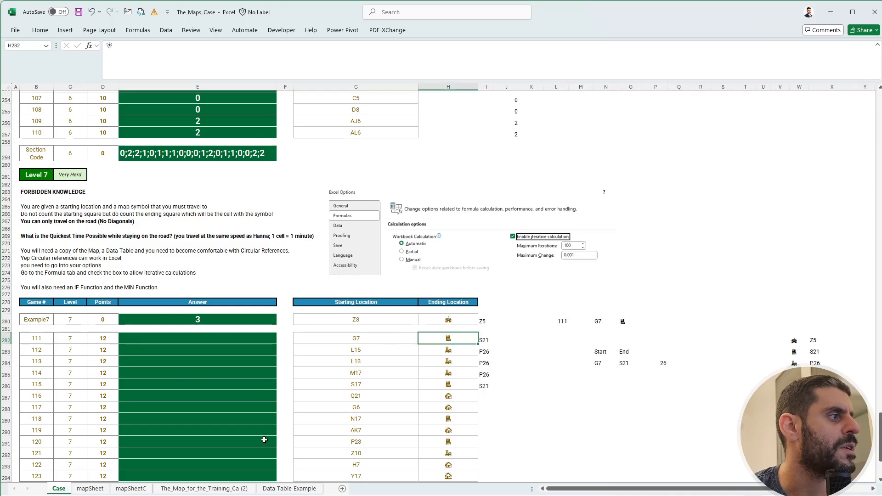
pyautogui.click(130, 489)
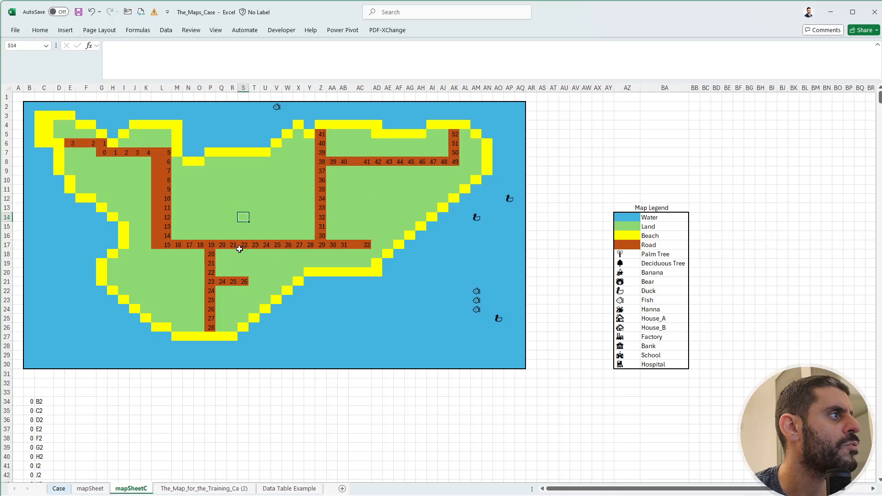
pyautogui.click(244, 284)
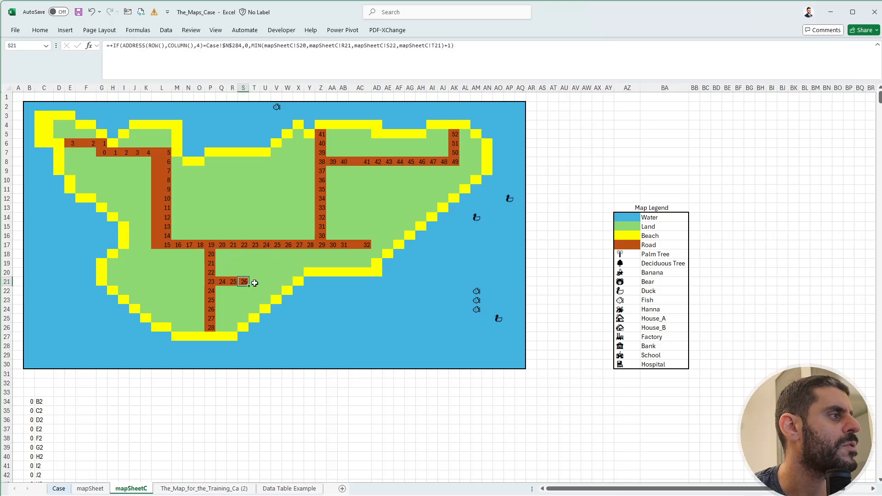
pyautogui.click(59, 488)
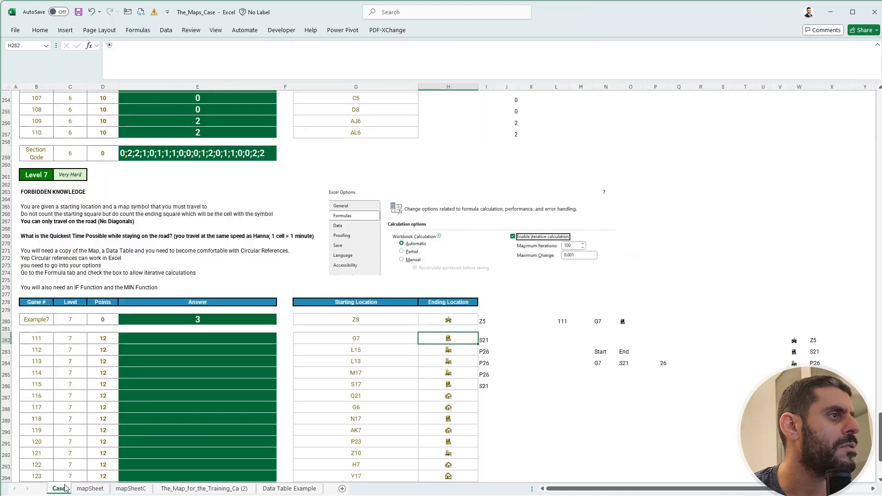
# On the Case sheet, link P289 to the lookup result in P284.
pyautogui.scroll(-4, 626, 414)
pyautogui.click(590, 283)
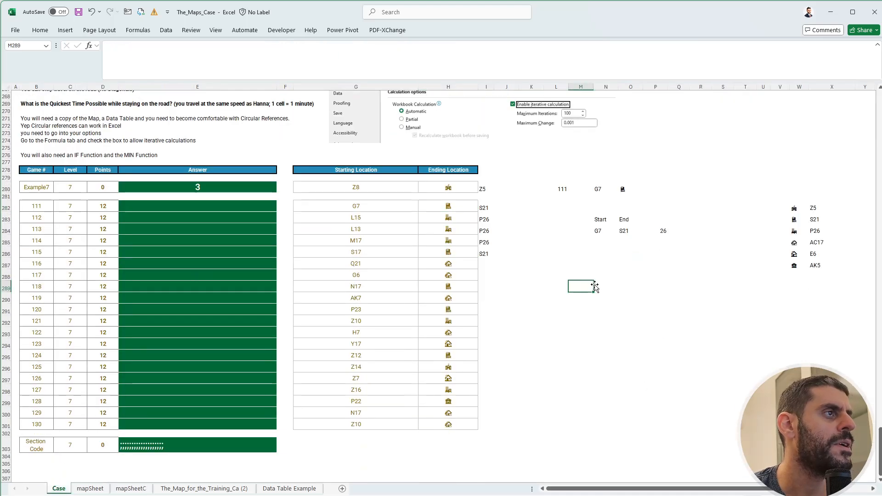
pyautogui.click(668, 292)
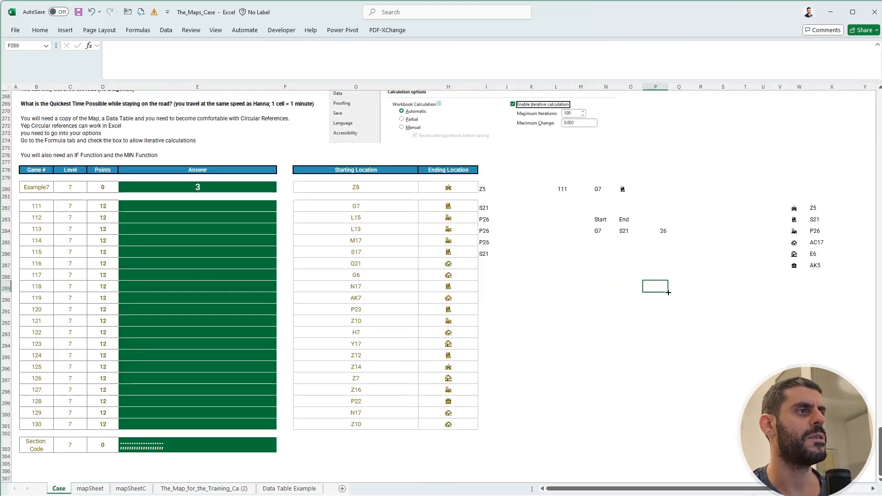
pyautogui.write('+')
pyautogui.hotkey('ctrl', 'Up')
pyautogui.press('Return')
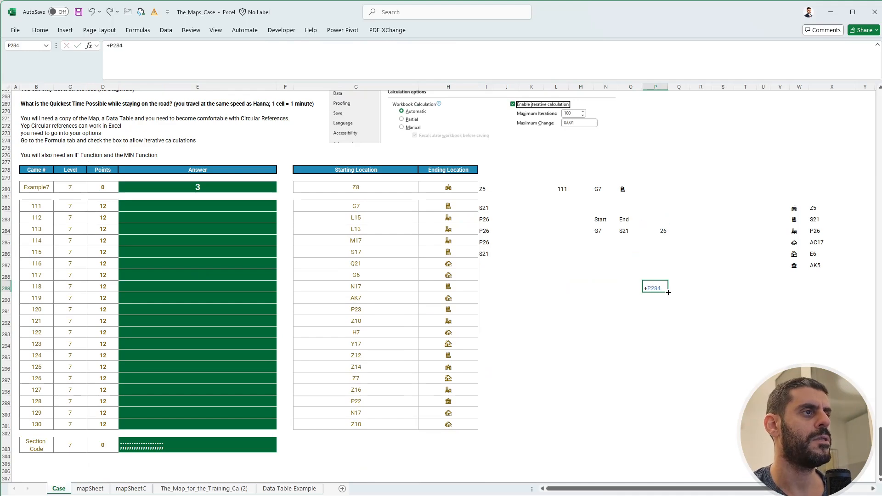
# List game numbers 111 to 130 down from O290 with a formula referencing B282:B301.
pyautogui.press('Left')
pyautogui.write('+')
pyautogui.hotkey('ctrl', 'Left')
pyautogui.hotkey('ctrl', 'Left')
pyautogui.hotkey('ctrl', 'Left')
pyautogui.hotkey('ctrl', 'Left')
pyautogui.hotkey('ctrl', 'Up')
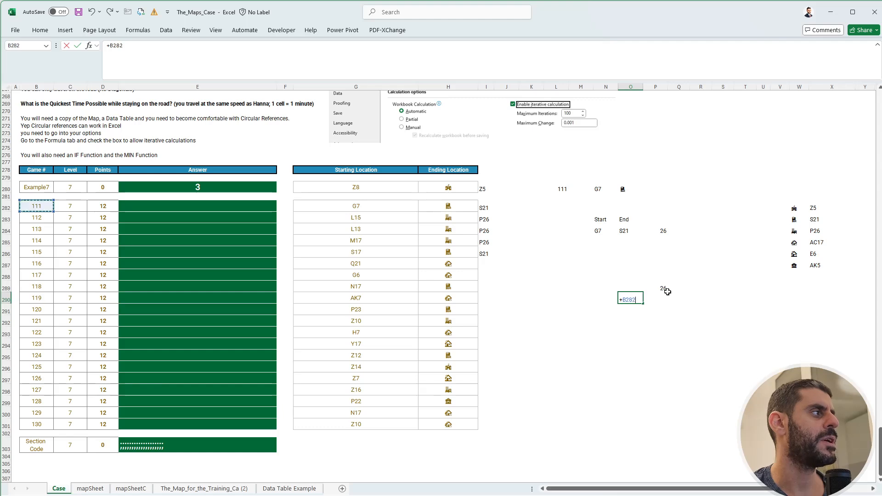
pyautogui.hotkey('ctrl', 'shift', 'Down')
pyautogui.hotkey('ctrl', 'Return')
pyautogui.press('Up')
pyautogui.press('Up')
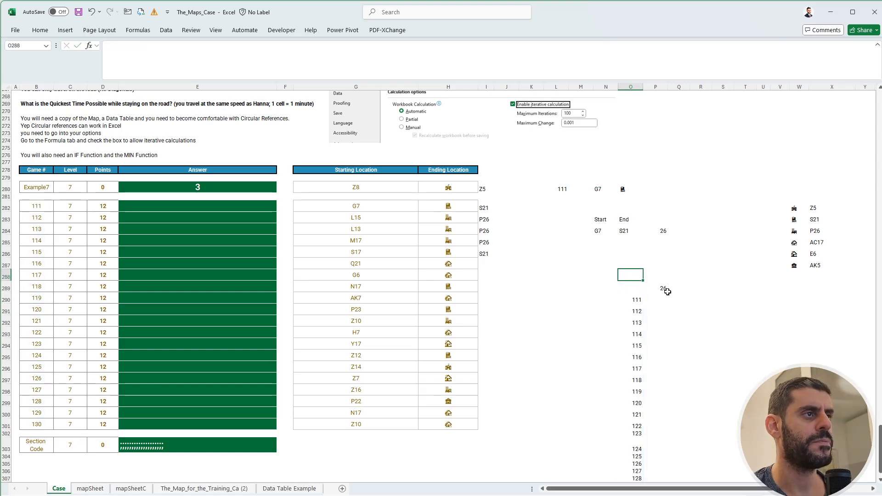
# Create a one-variable data table on O289:P309 with B280 as the column input cell.
pyautogui.press('Down')
pyautogui.hotkey('shift', 'Right')
pyautogui.hotkey('shift', 'Down')
pyautogui.hotkey('ctrl', 'shift', 'Down')
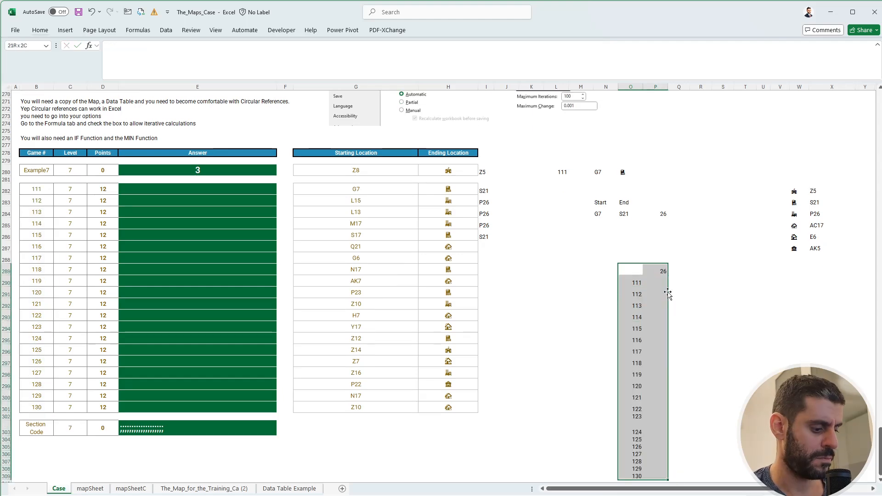
pyautogui.hotkey('alt', 'a')
pyautogui.press('w')
pyautogui.press('t')
pyautogui.press('Tab')
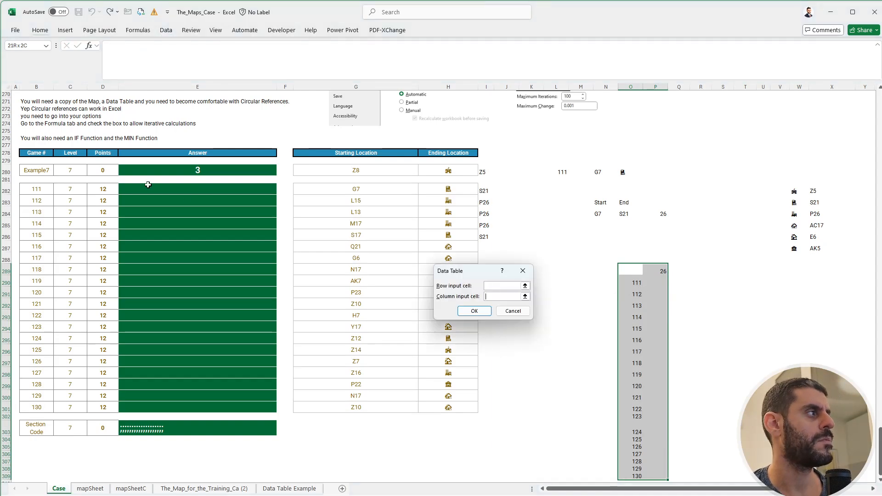
pyautogui.click(29, 171)
pyautogui.press('Return')
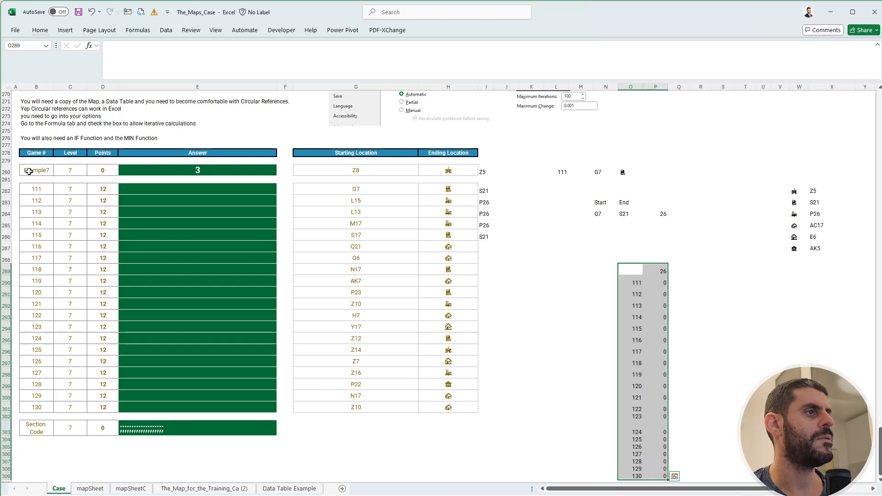
# Recalculate the workbook to update the data table, and check the values for all the games.
pyautogui.hotkey('alt', 'm')
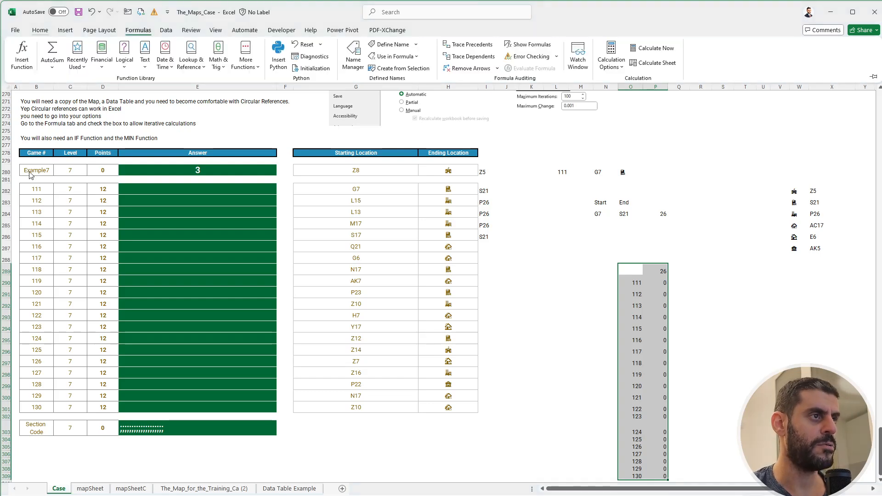
pyautogui.press('b')
pyautogui.click(701, 329)
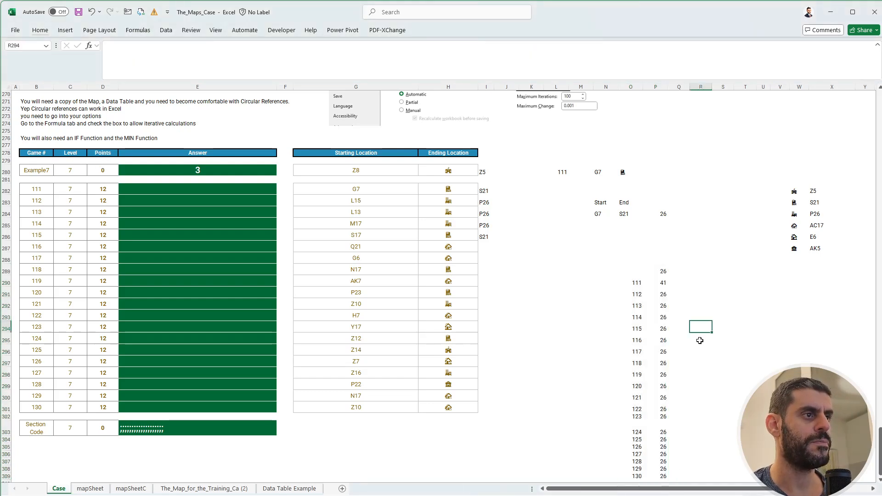
pyautogui.scroll(-3, 700, 341)
pyautogui.scroll(4, 699, 341)
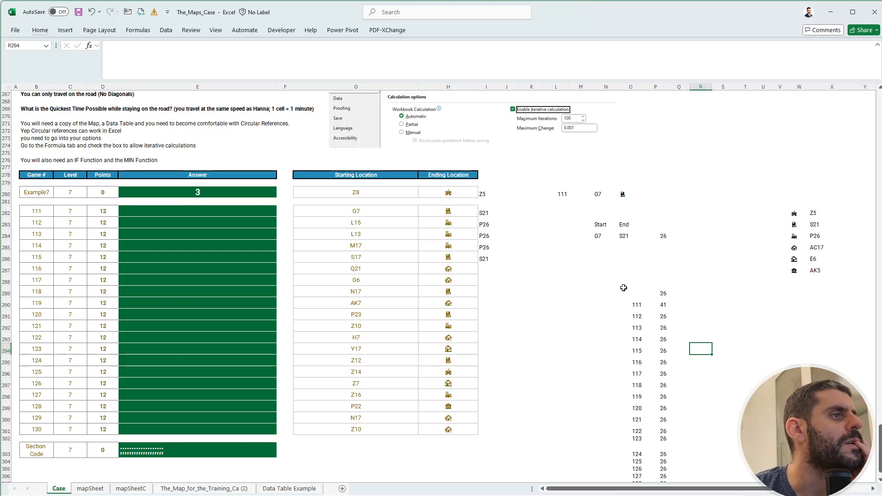
pyautogui.moveTo(623, 288); pyautogui.dragTo(658, 461)
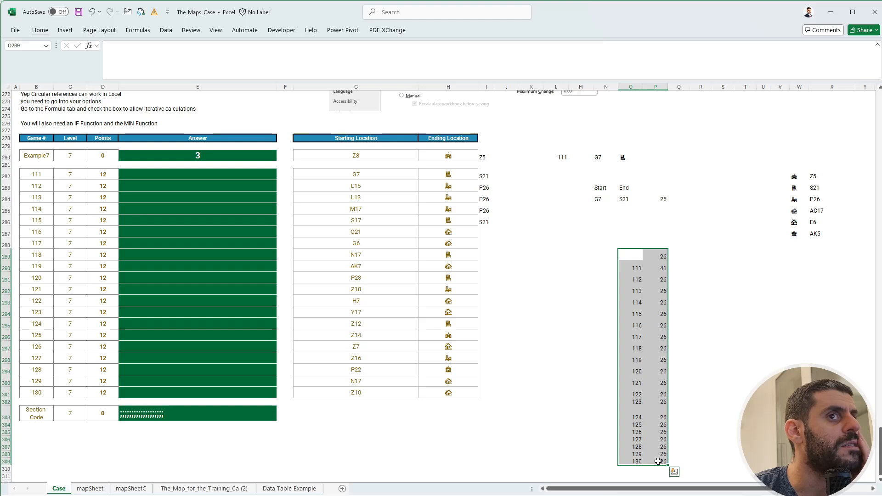
pyautogui.click(356, 174)
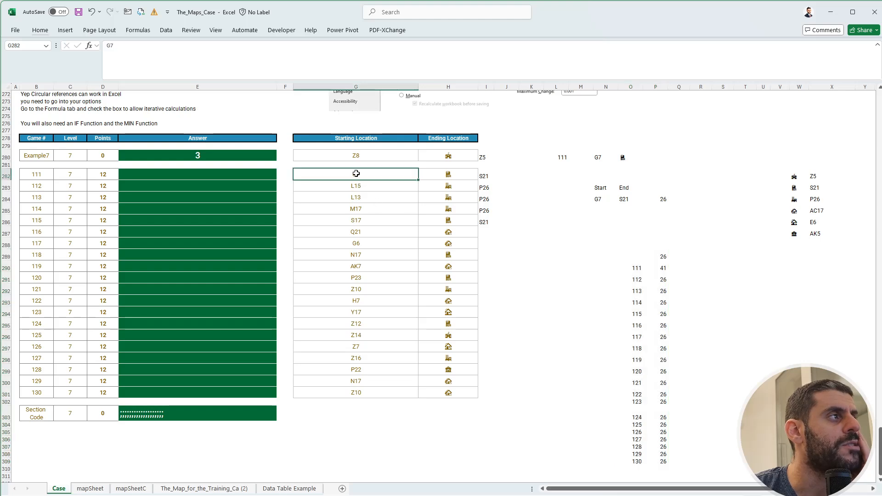
pyautogui.click(356, 185)
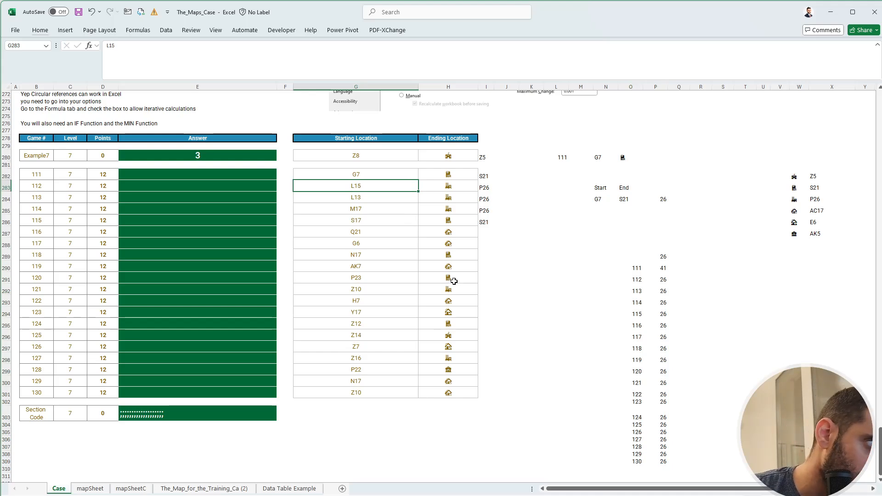
pyautogui.click(744, 322)
pyautogui.hotkey('alt', 'm')
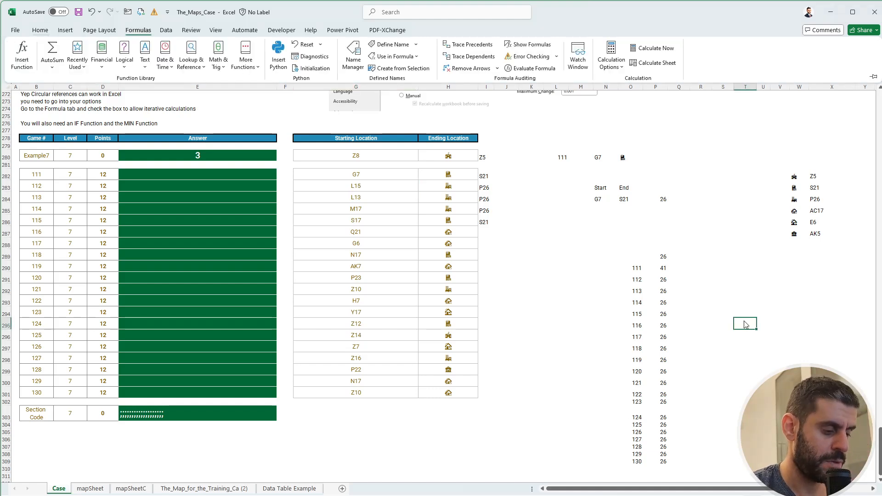
pyautogui.press('Escape')
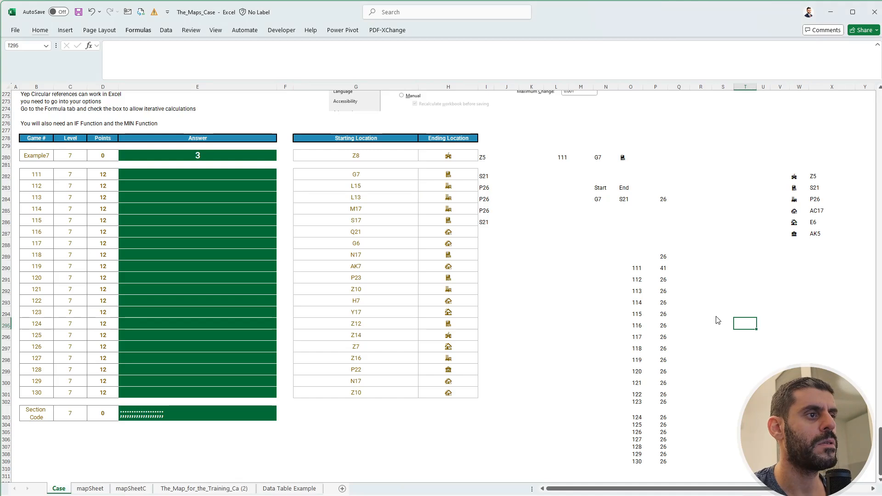
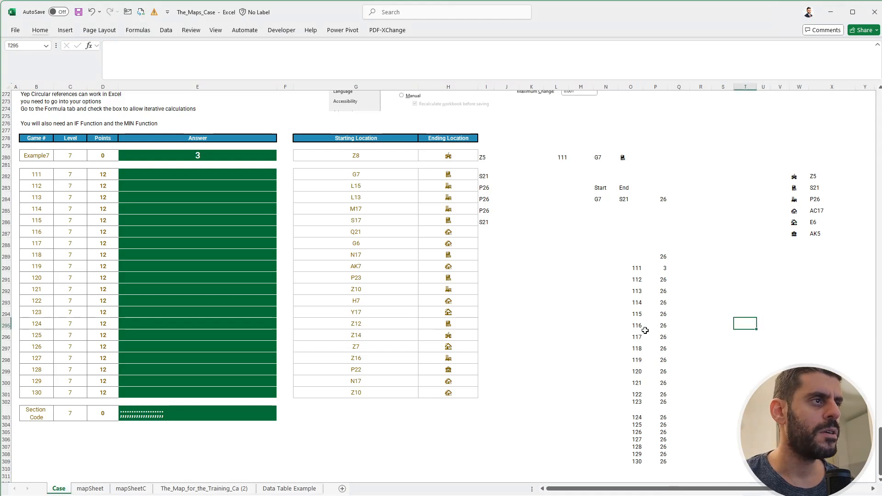
# Correct the data table on O289:P309 to use L280 as the column input cell, and check its formulas.
pyautogui.click(659, 289)
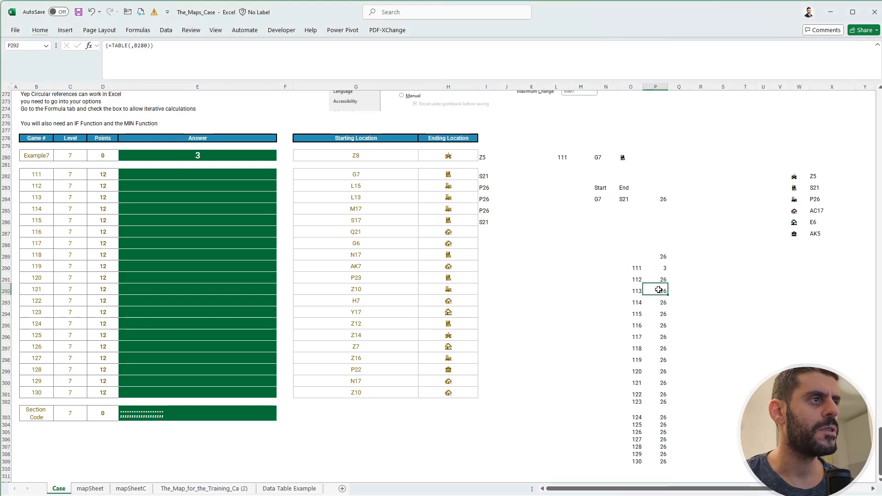
pyautogui.click(661, 258)
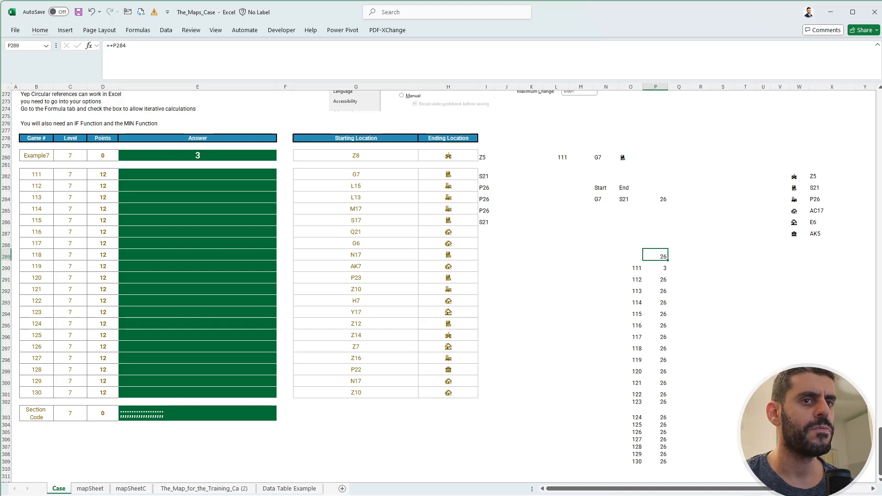
pyautogui.scroll(-1, 862, 321)
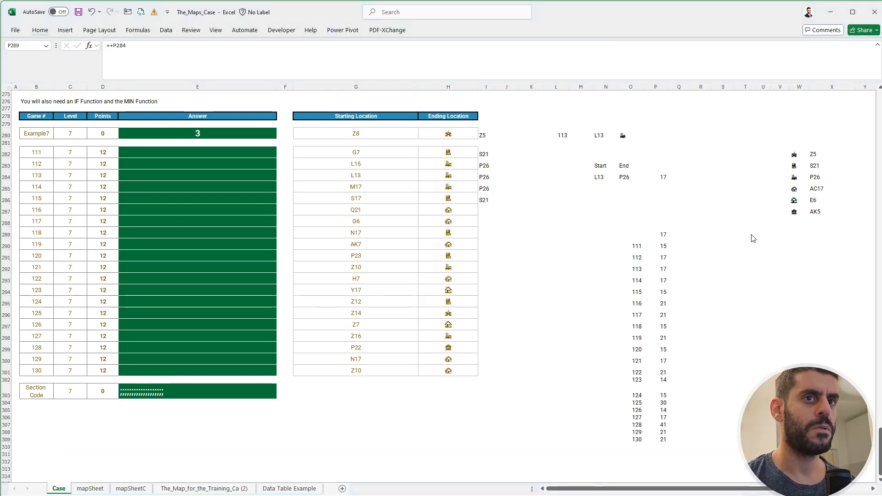
pyautogui.click(639, 245)
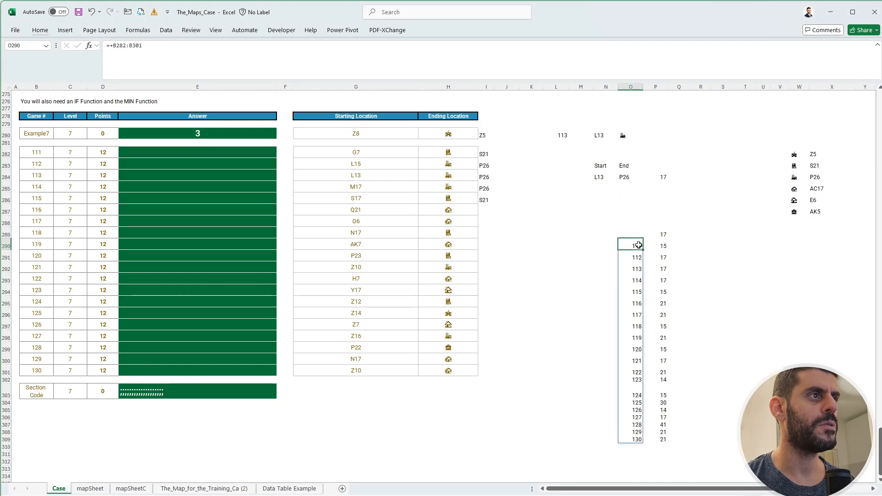
pyautogui.click(658, 246)
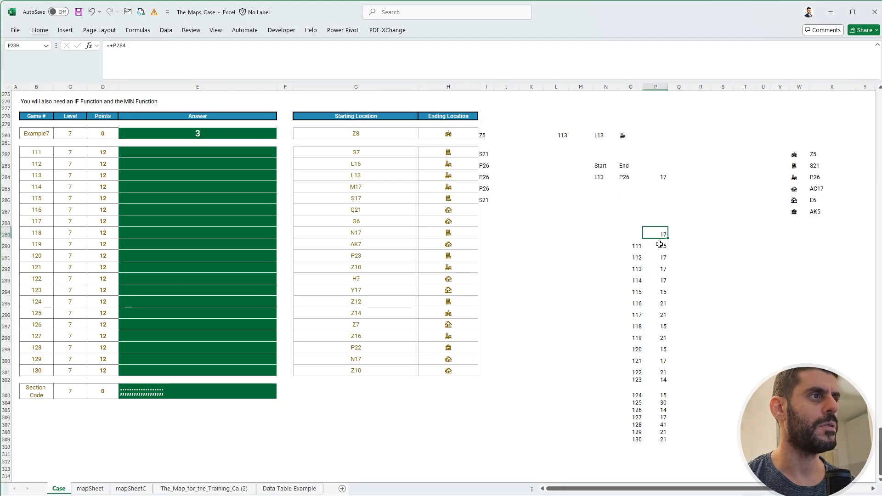
pyautogui.doubleClick(661, 245)
pyautogui.press('Escape')
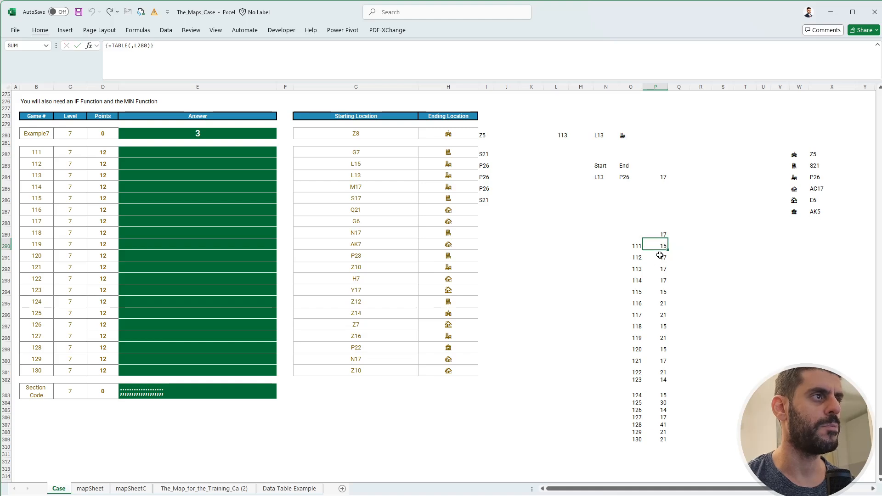
# Copy the data table results in P290:P309 into the Level 7 answer cells E282:E301 as values only.
pyautogui.moveTo(664, 245); pyautogui.dragTo(662, 439)
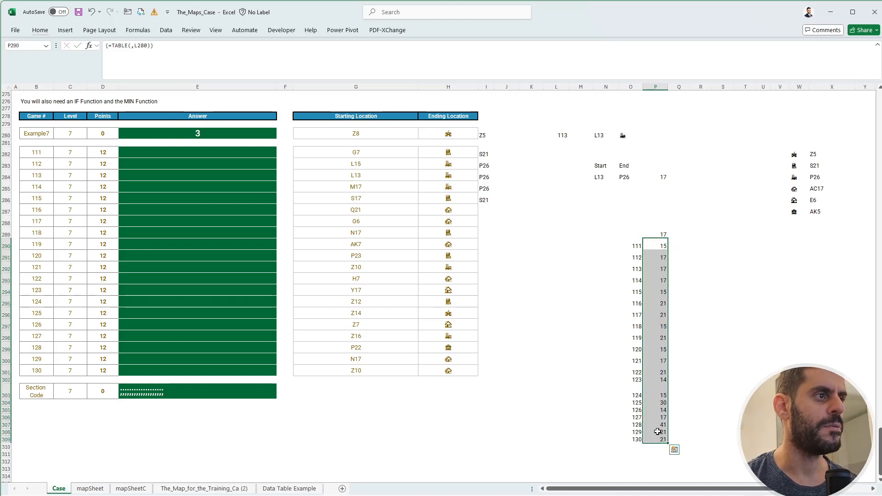
pyautogui.hotkey('ctrl', 'c')
pyautogui.click(217, 154)
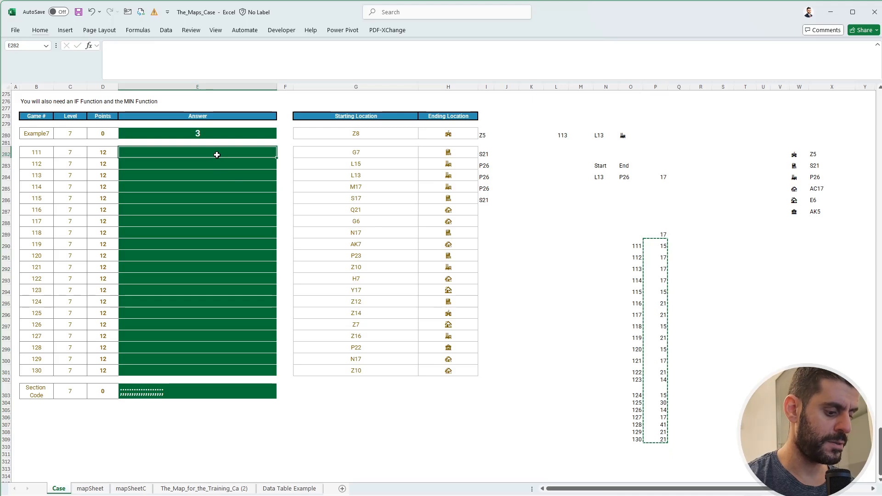
pyautogui.hotkey('ctrl', 'shift', 'v')
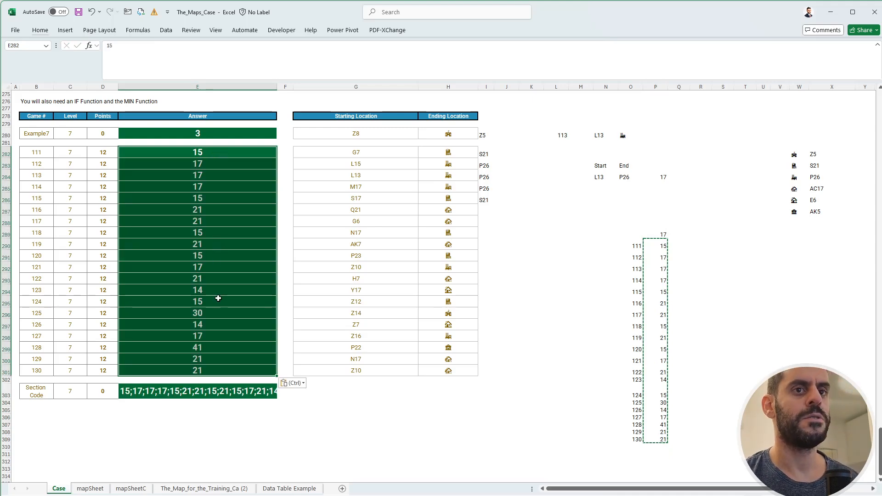
pyautogui.click(217, 300)
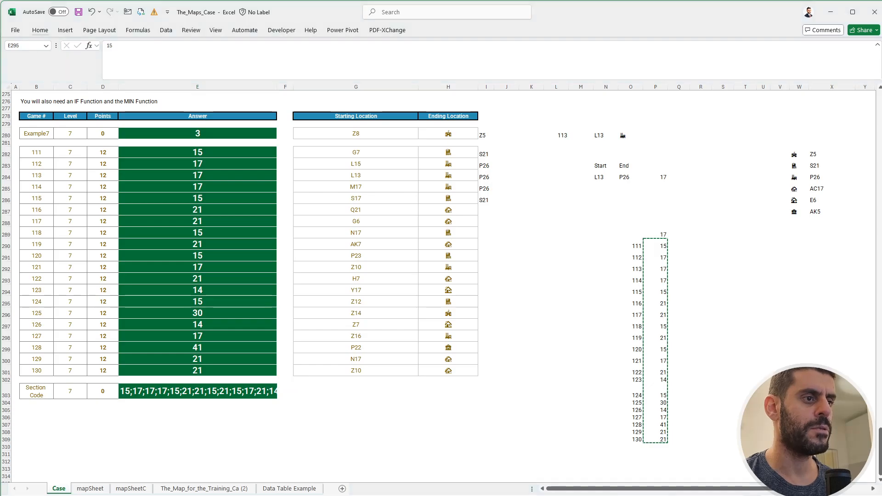
# Copy the Level 1 section code from E47 into the Level 1 answer field of the FlexiQuiz page in Chrome.
pyautogui.hotkey('alt', 'Tab')
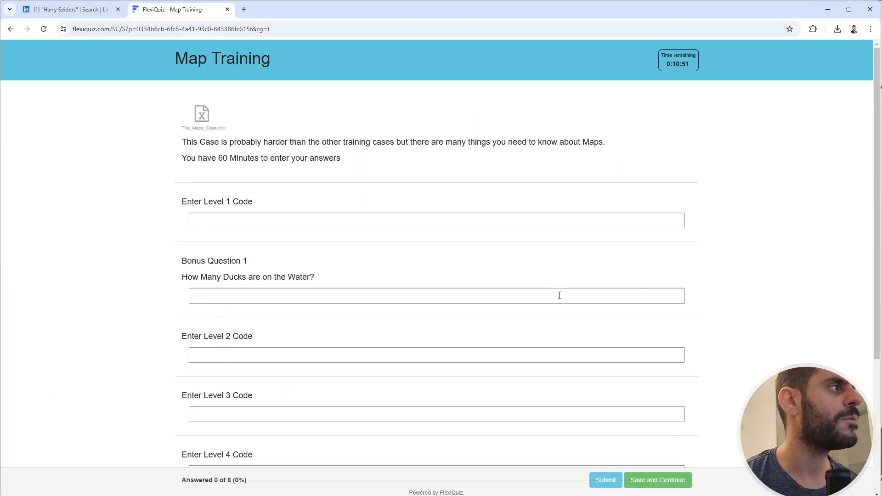
pyautogui.hotkey('alt', 'Tab')
pyautogui.scroll(20, 167, 239)
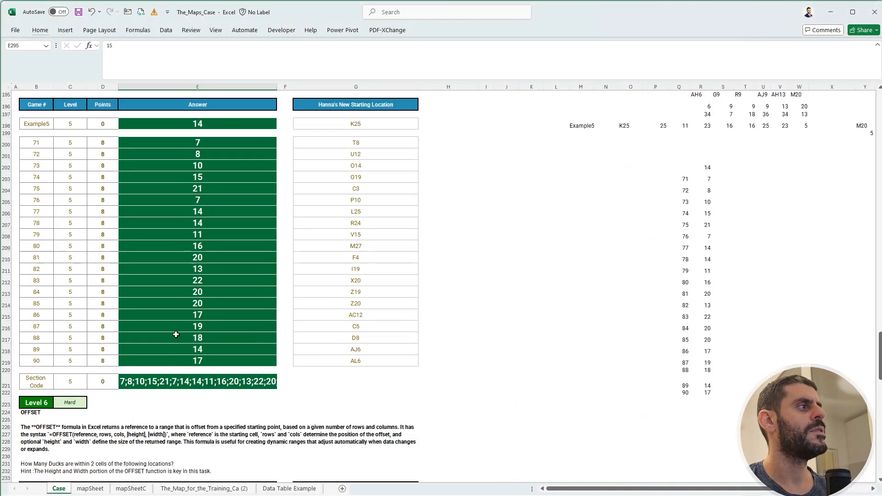
pyautogui.scroll(20, 168, 346)
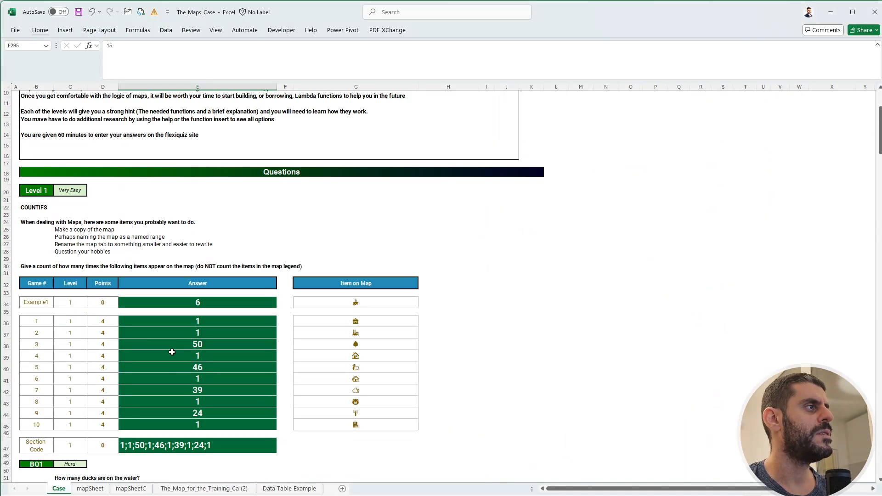
pyautogui.scroll(-7, 172, 352)
pyautogui.click(186, 346)
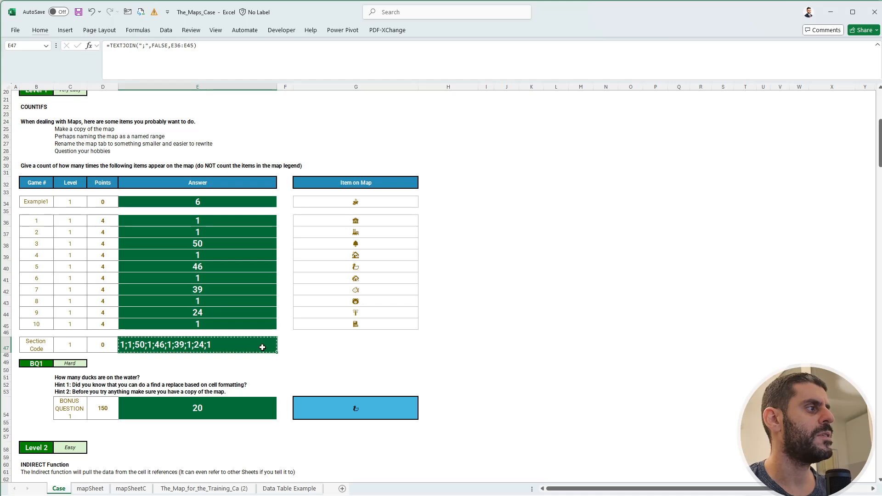
pyautogui.hotkey('ctrl', 'c')
pyautogui.hotkey('alt', 'Tab')
pyautogui.click(237, 220)
pyautogui.hotkey('ctrl', 'v')
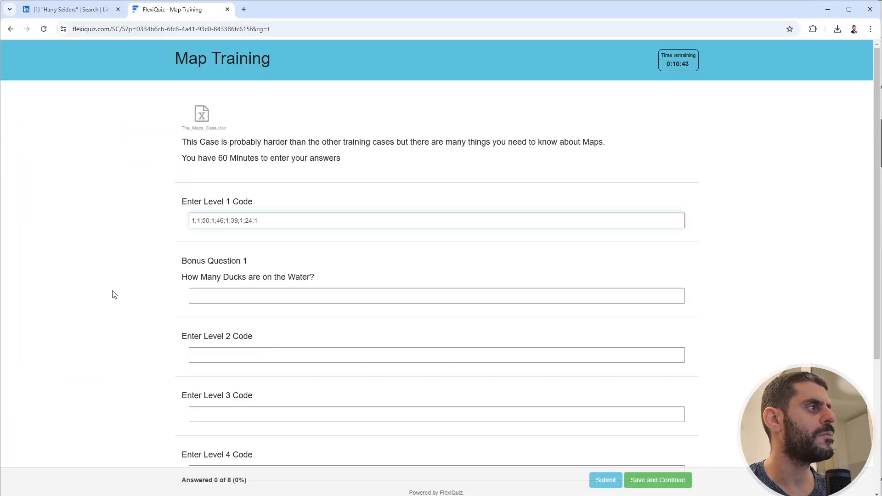
# Copy the bonus answer 20 from E54 in the Excel workbook into FlexiQuiz's Bonus Question 1 field.
pyautogui.hotkey('alt', 'Tab')
pyautogui.scroll(-5, 197, 321)
pyautogui.click(172, 276)
pyautogui.hotkey('ctrl', 'c')
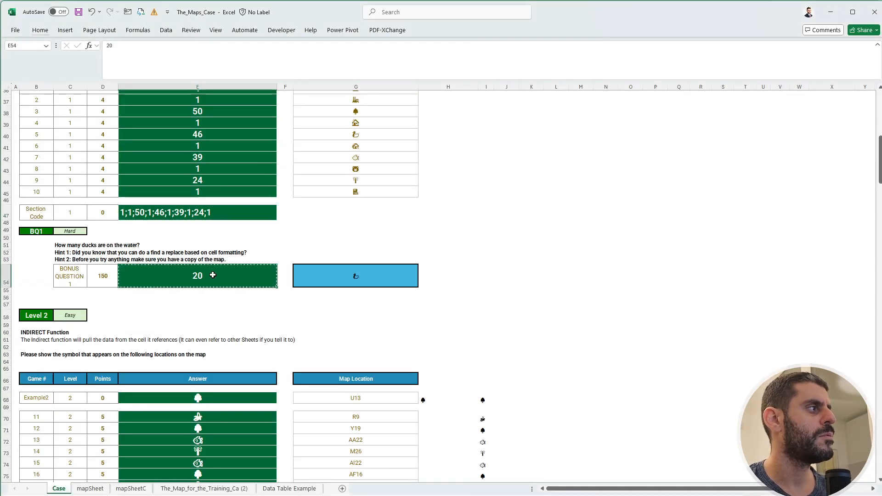
pyautogui.hotkey('alt', 'Tab')
pyautogui.click(227, 294)
pyautogui.hotkey('ctrl', 'v')
# Copy the Level 2 section code of symbols from E91 in Excel into the Level 2 field on FlexiQuiz.
pyautogui.hotkey('alt', 'Tab')
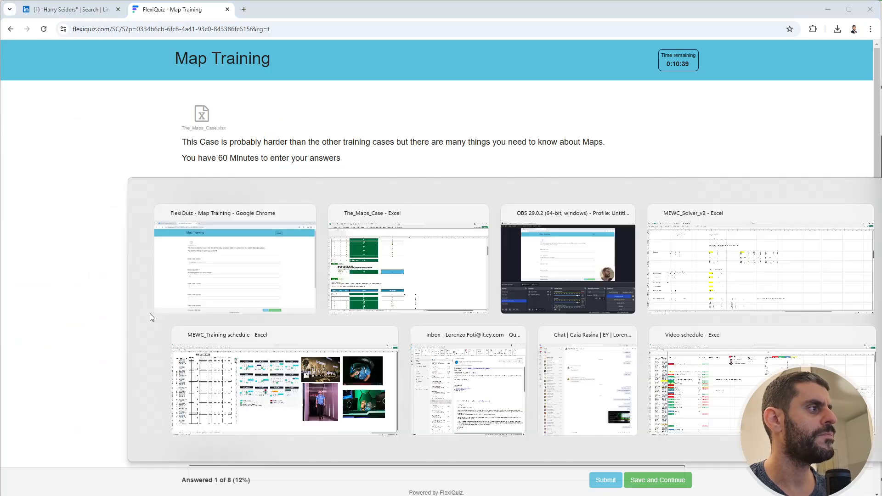
pyautogui.scroll(-7, 221, 329)
pyautogui.click(265, 314)
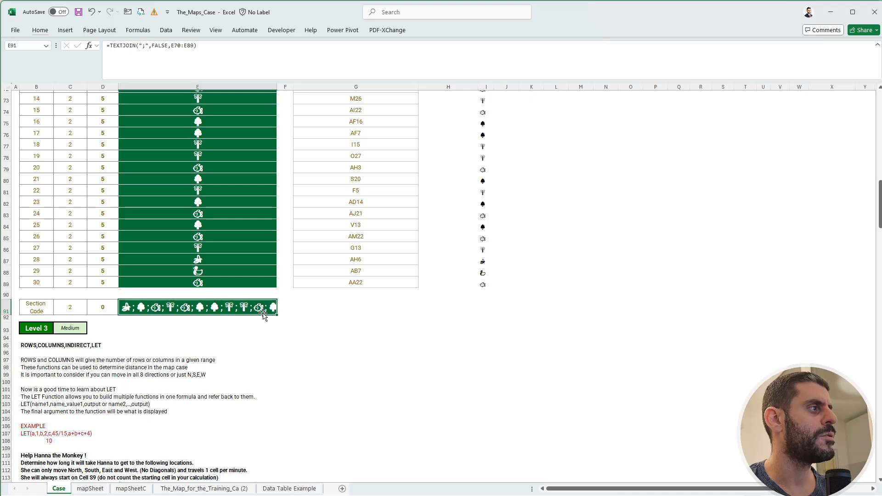
pyautogui.hotkey('ctrl', 'c')
pyautogui.hotkey('alt', 'Tab')
pyautogui.hotkey('ctrl', 'v')
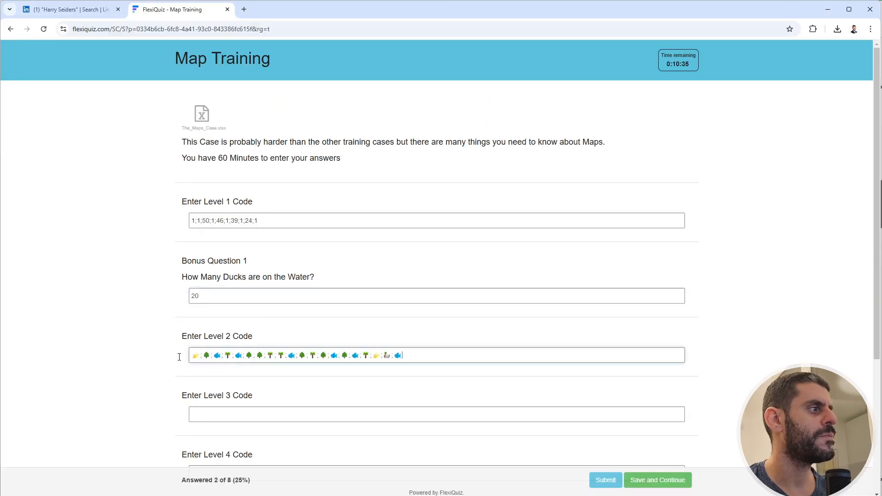
# Copy the Level 3 section code from E140 in Excel into the Level 3 field on FlexiQuiz.
pyautogui.scroll(-4, 150, 360)
pyautogui.hotkey('alt', 'Tab')
pyautogui.scroll(-12, 196, 345)
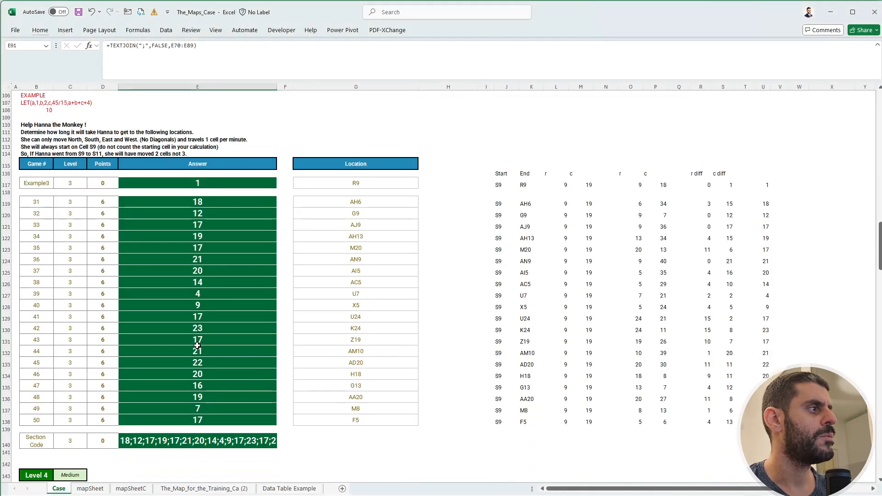
pyautogui.click(197, 348)
pyautogui.hotkey('ctrl', 'c')
pyautogui.hotkey('alt', 'Tab')
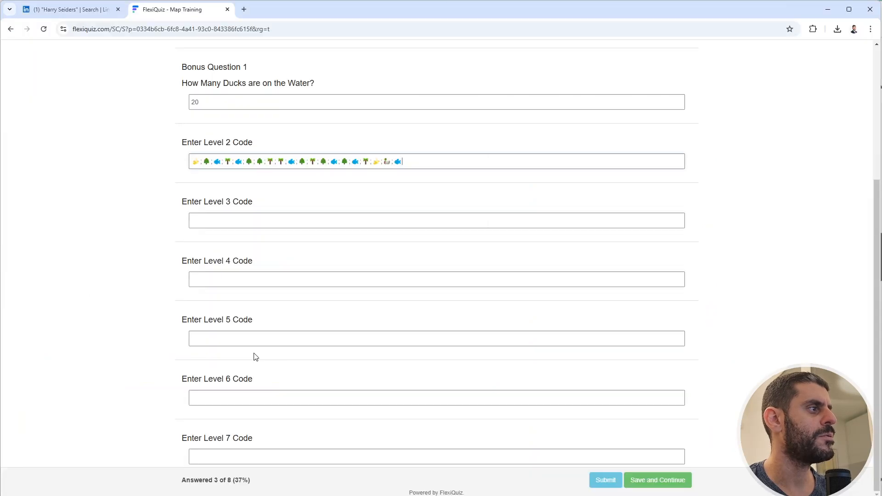
pyautogui.click(236, 221)
pyautogui.hotkey('ctrl', 'v')
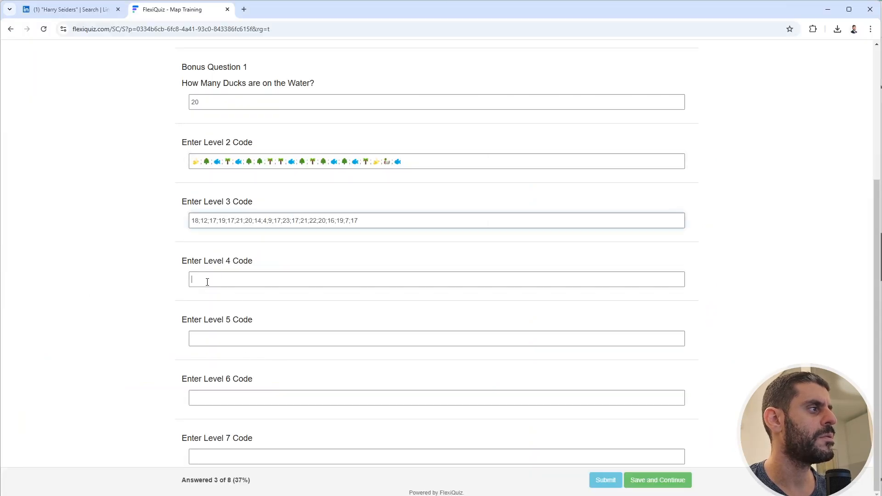
# Copy the Level 4 section code from E179 in Excel into the Level 4 field on FlexiQuiz.
pyautogui.hotkey('alt', 'Tab')
pyautogui.scroll(-10, 197, 400)
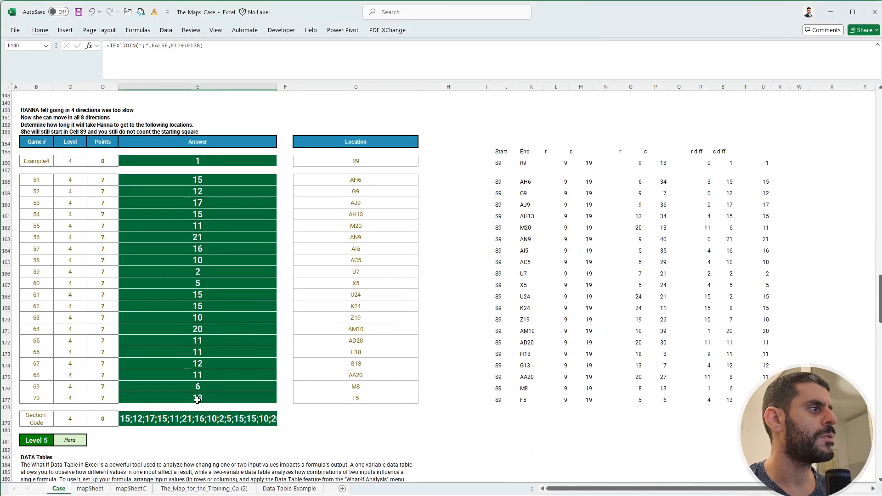
pyautogui.click(198, 418)
pyautogui.hotkey('ctrl', 'c')
pyautogui.hotkey('alt', 'Tab')
pyautogui.press('Tab')
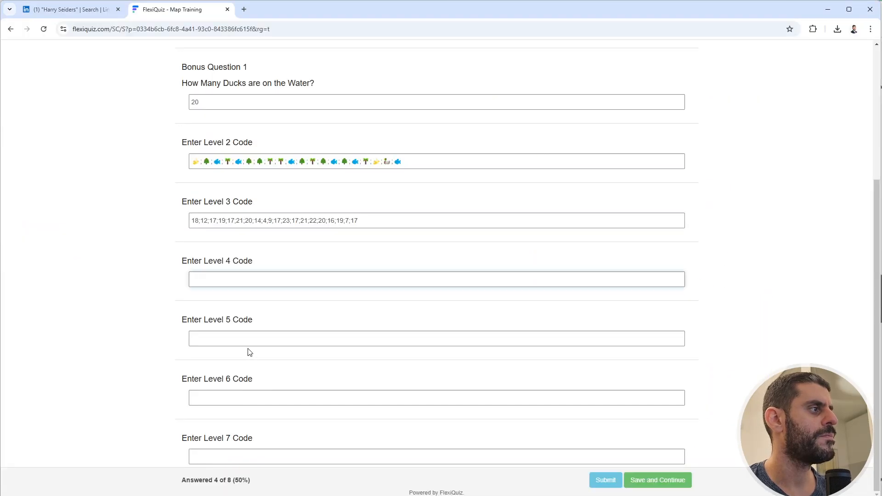
pyautogui.hotkey('ctrl', 'v')
# Copy the Level 5 section code from E221 in Excel into the Level 5 field on FlexiQuiz.
pyautogui.hotkey('alt', 'Tab')
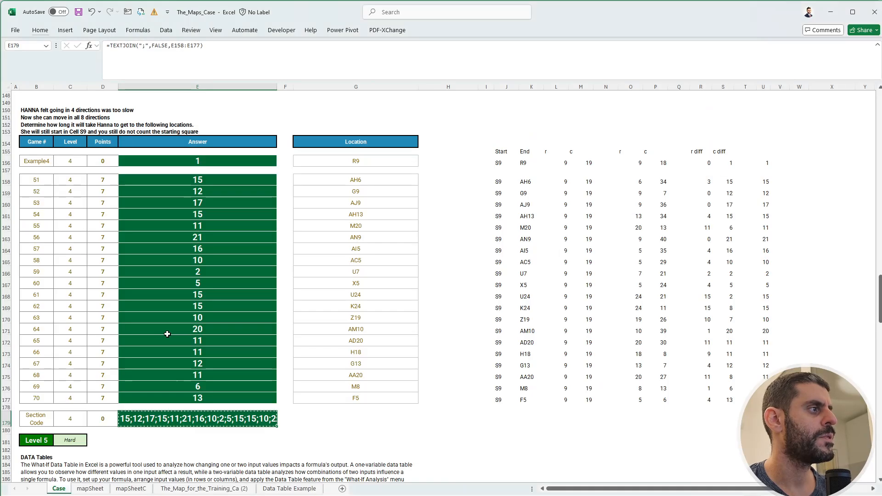
pyautogui.scroll(-15, 202, 302)
pyautogui.click(202, 302)
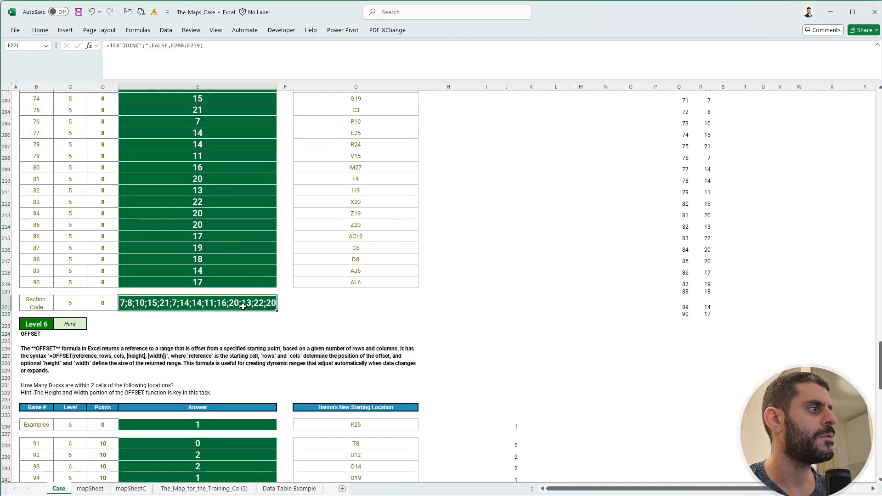
pyautogui.hotkey('ctrl', 'c')
pyautogui.hotkey('alt', 'Tab')
pyautogui.click(258, 339)
pyautogui.hotkey('ctrl', 'v')
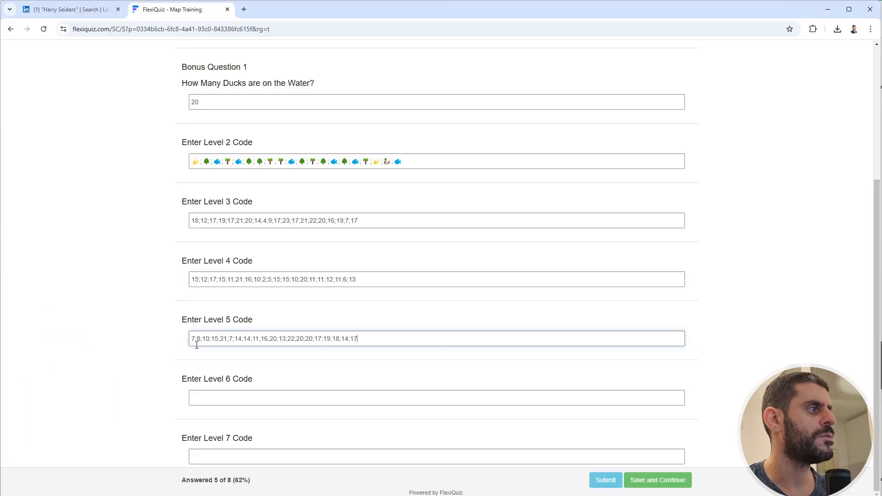
# Copy the Level 6 section code from E259 in Excel into the Level 6 field on FlexiQuiz.
pyautogui.hotkey('alt', 'Tab')
pyautogui.scroll(-12, 187, 344)
pyautogui.click(188, 332)
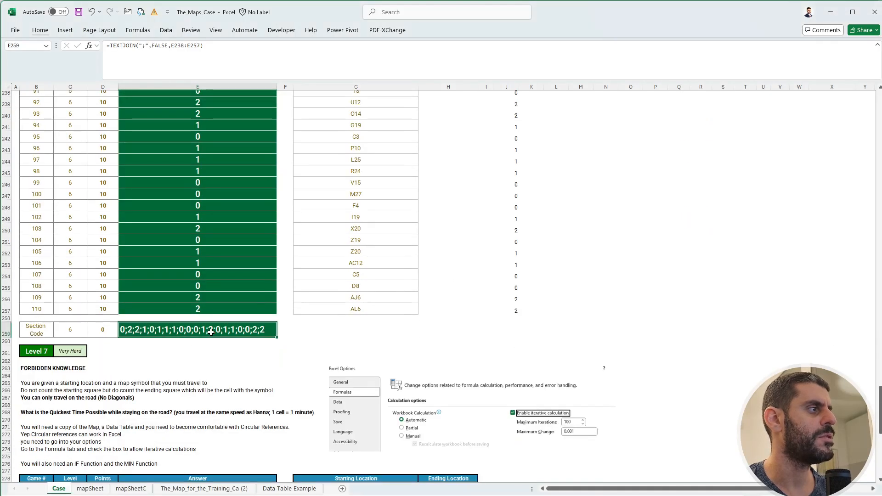
pyautogui.hotkey('ctrl', 'c')
pyautogui.hotkey('alt', 'Tab')
pyautogui.click(218, 398)
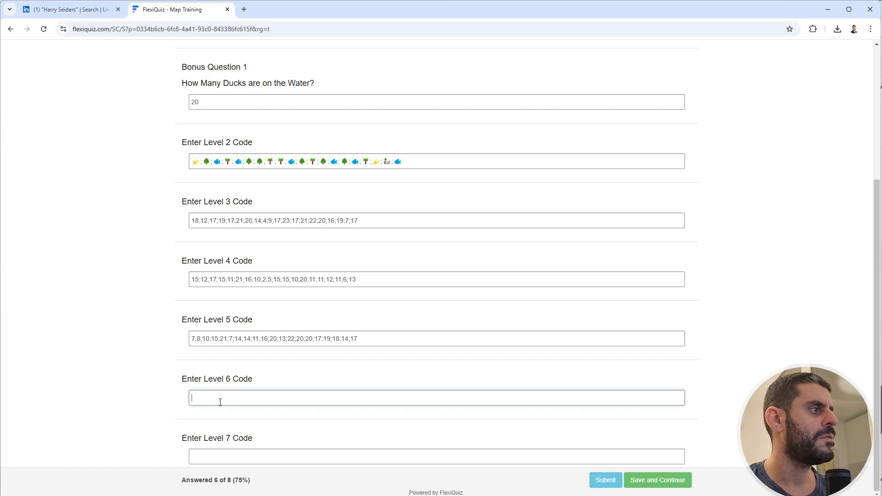
pyautogui.hotkey('ctrl', 'v')
# Copy the Level 7 section code from E303 in Excel into the Level 7 field on FlexiQuiz and submit the quiz.
pyautogui.hotkey('alt', 'Tab')
pyautogui.scroll(1, 154, 341)
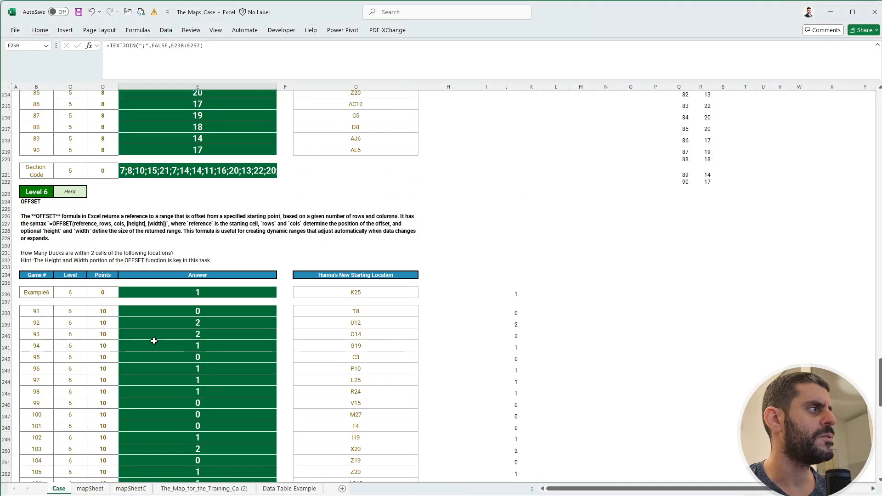
pyautogui.scroll(-20, 153, 340)
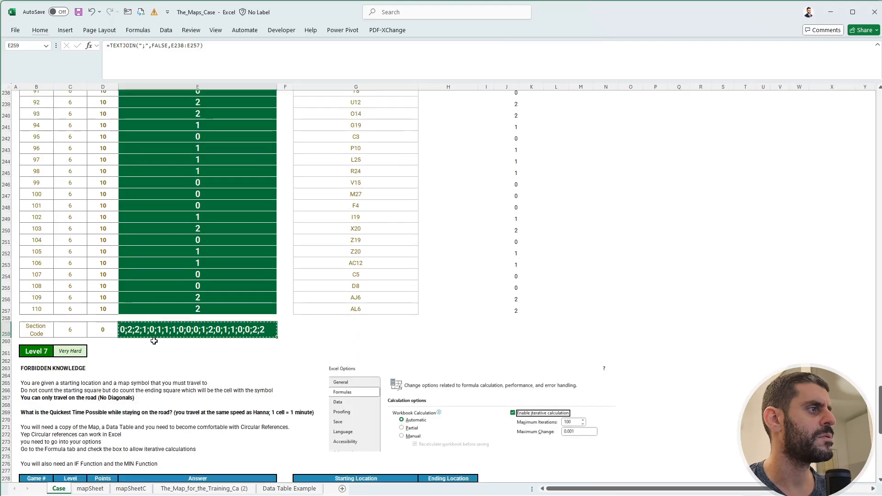
pyautogui.click(182, 387)
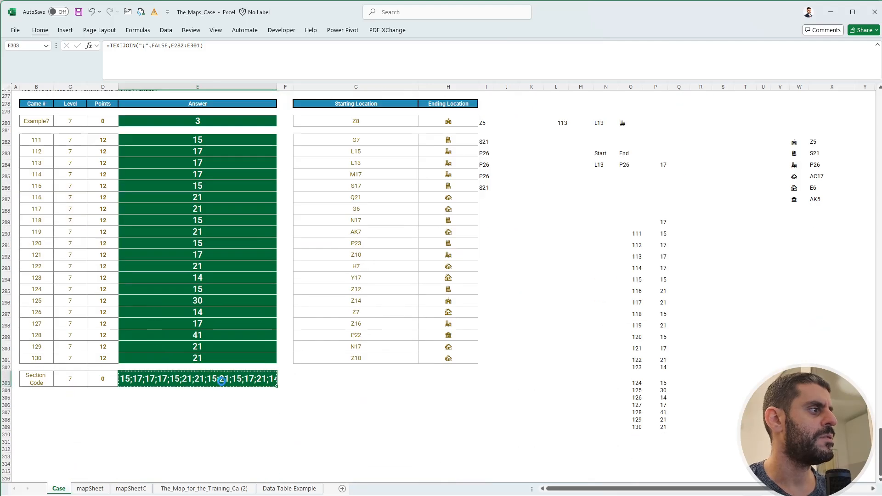
pyautogui.hotkey('ctrl', 'c')
pyautogui.hotkey('alt', 'Tab')
pyautogui.click(257, 457)
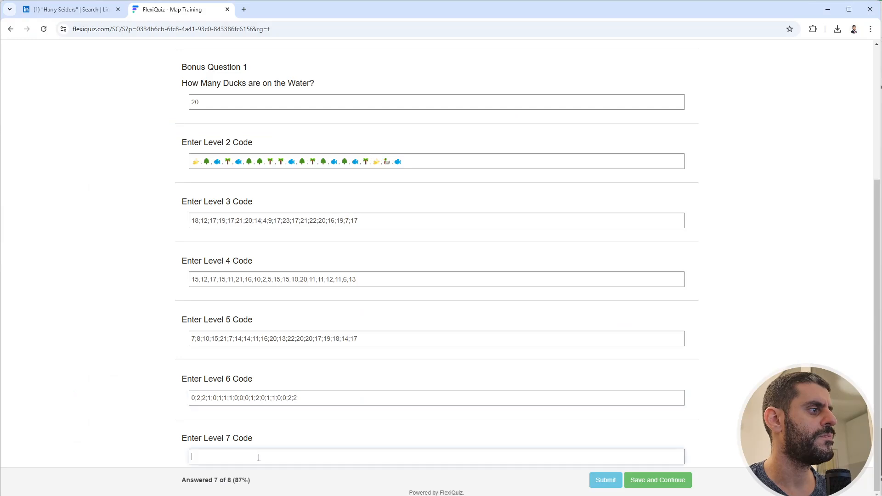
pyautogui.hotkey('ctrl', 'v')
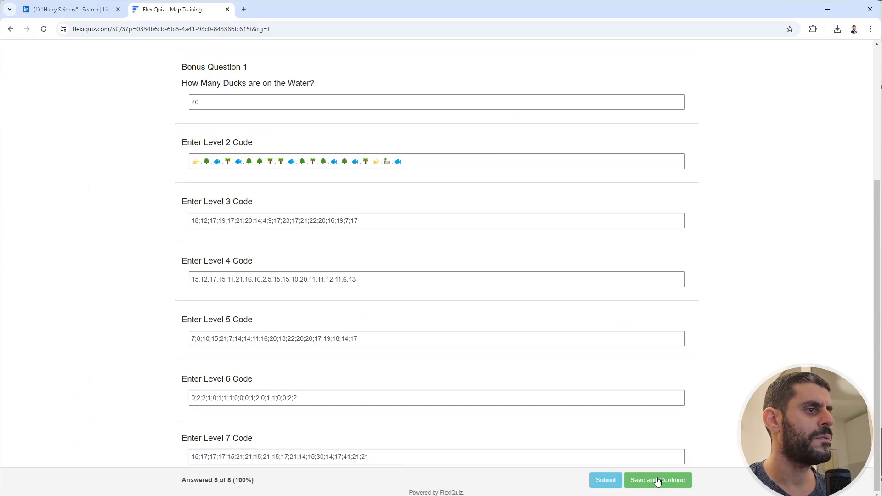
pyautogui.click(605, 481)
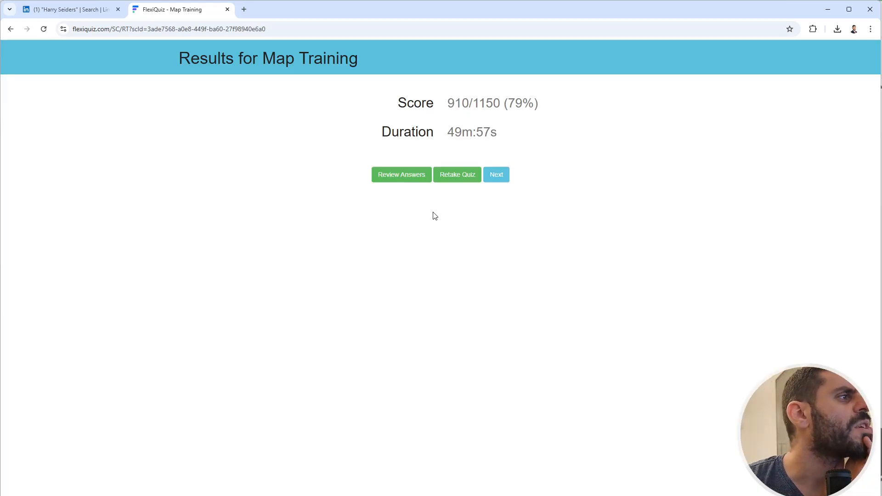
# Review the submitted quiz answers and capture a screenshot of Level 7's correct answer, leaving the review closed.
pyautogui.click(404, 177)
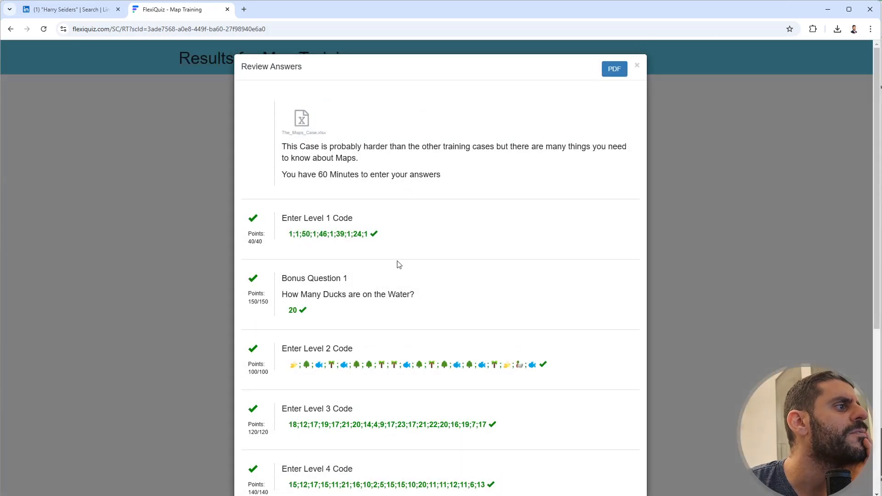
pyautogui.scroll(-5, 399, 264)
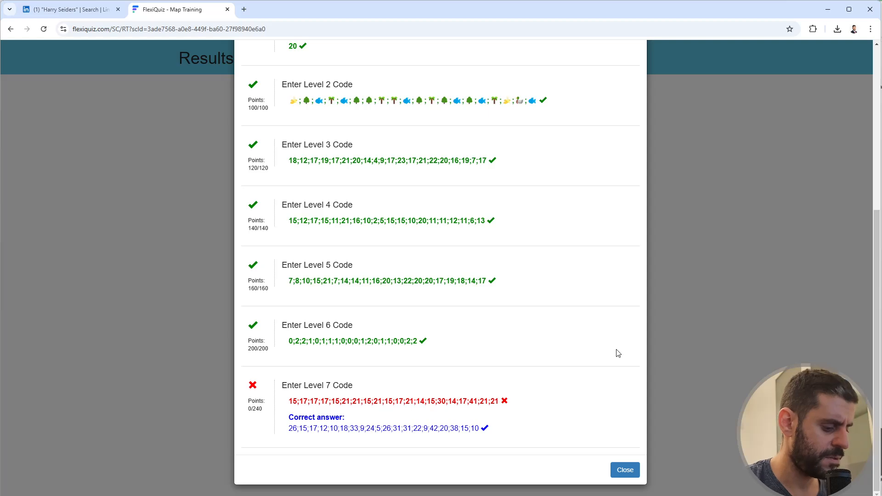
pyautogui.press('super+shift+s')
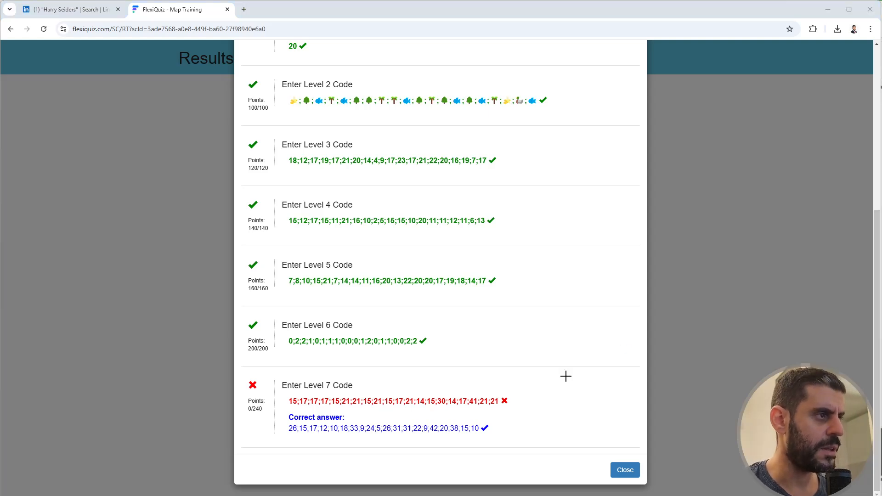
pyautogui.moveTo(512, 442); pyautogui.dragTo(273, 399)
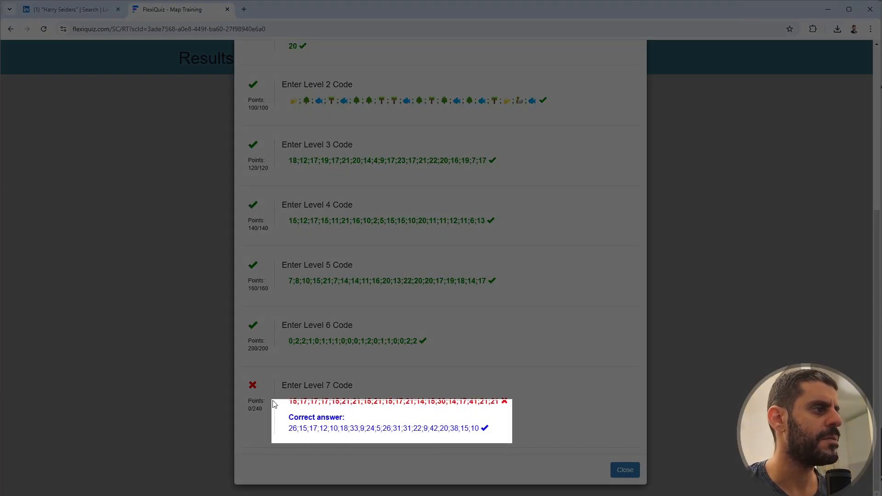
pyautogui.click(625, 470)
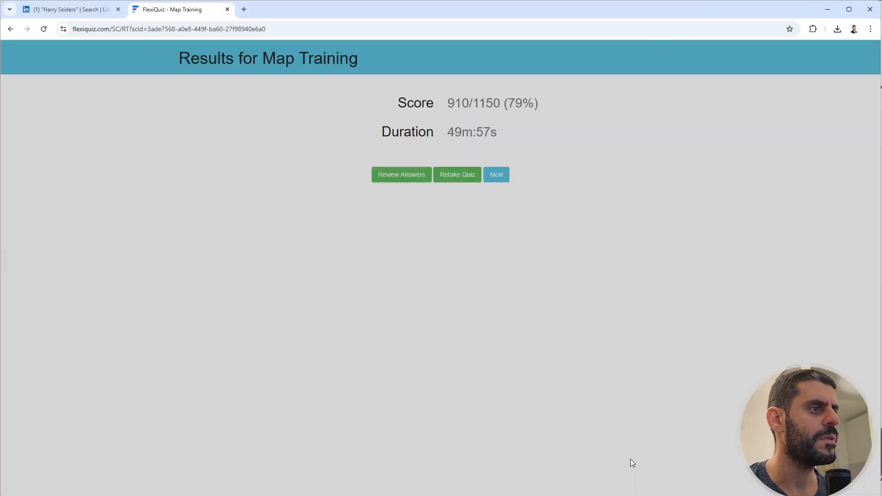
# Start a retake of the quiz and paste the captured answer into Excel's Case sheet, just below the Level 7 section code.
pyautogui.click(450, 174)
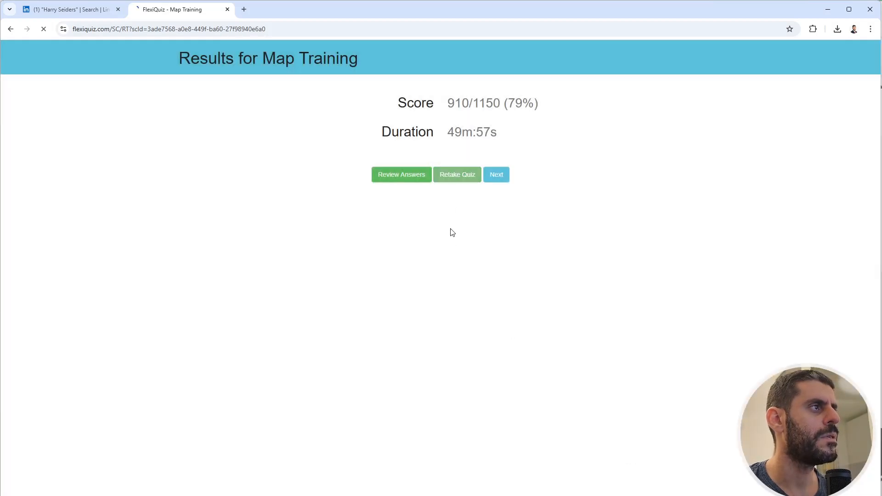
pyautogui.hotkey('alt', 'Tab')
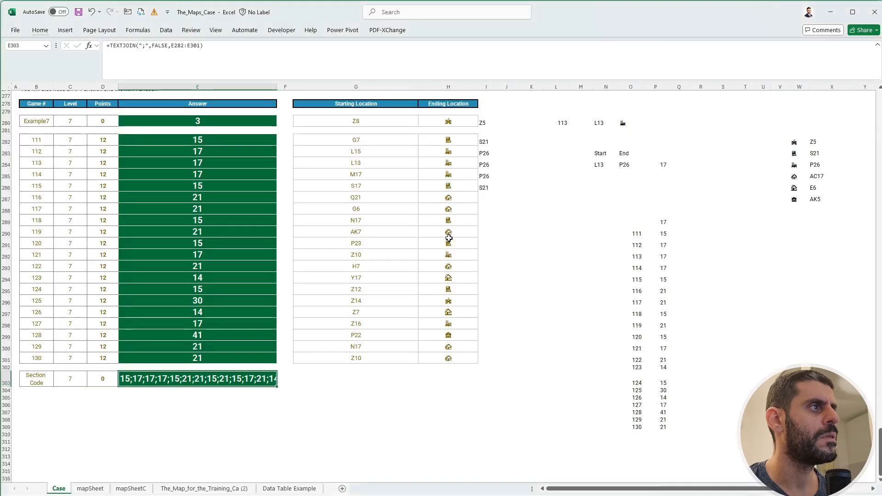
pyautogui.click(130, 420)
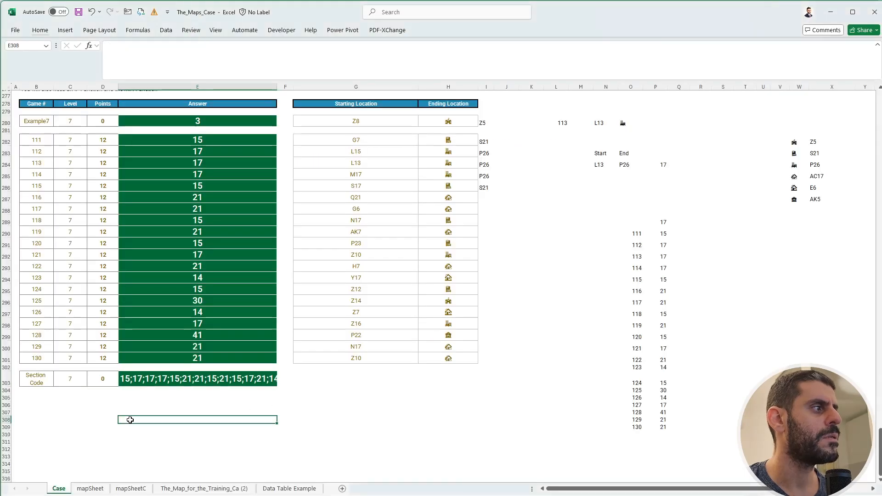
pyautogui.hotkey('ctrl', 'v')
pyautogui.moveTo(215, 418); pyautogui.dragTo(205, 405)
pyautogui.click(423, 390)
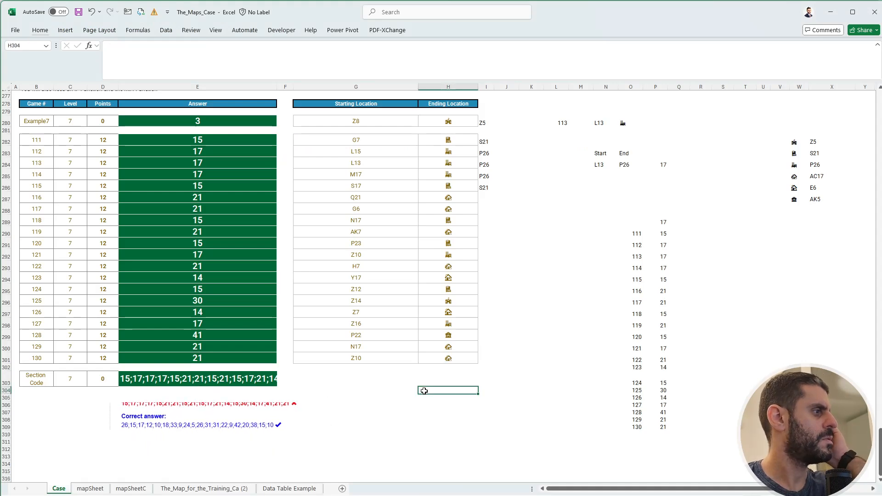
# Set the game number in L280 to 111 and recalculate the Level 7 data table.
pyautogui.click(565, 124)
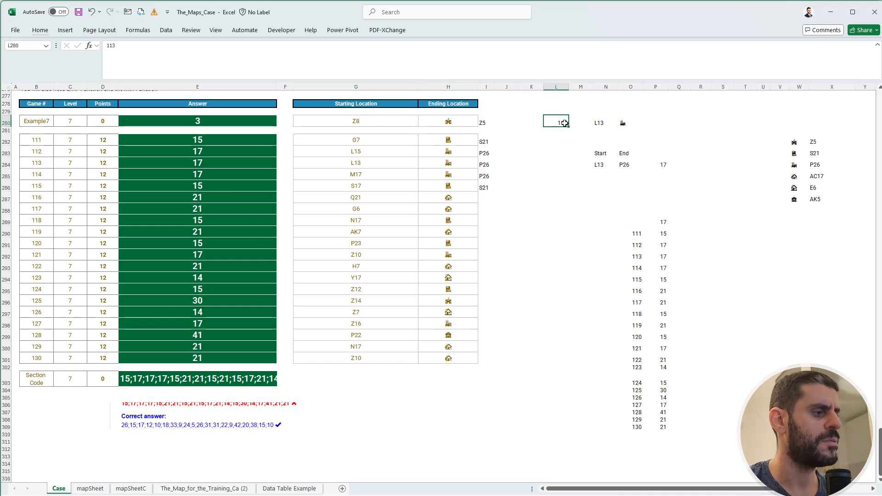
pyautogui.write('111')
pyautogui.press('Return')
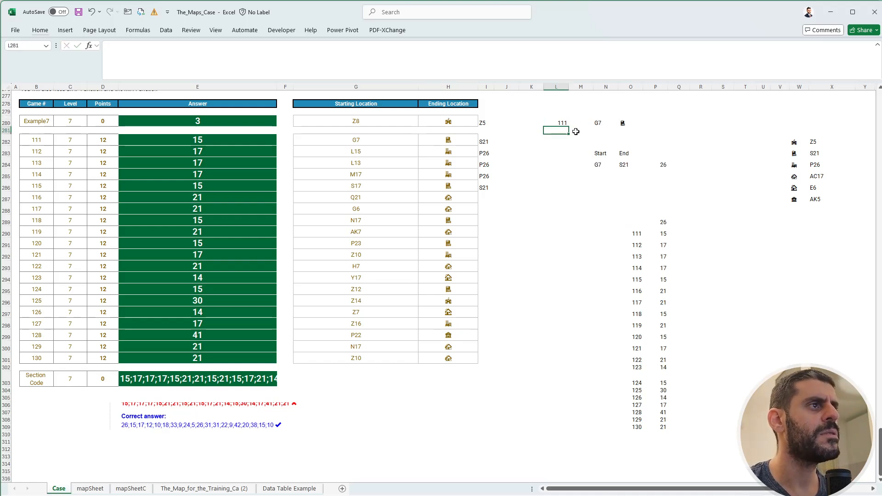
pyautogui.click(605, 230)
pyautogui.click(663, 221)
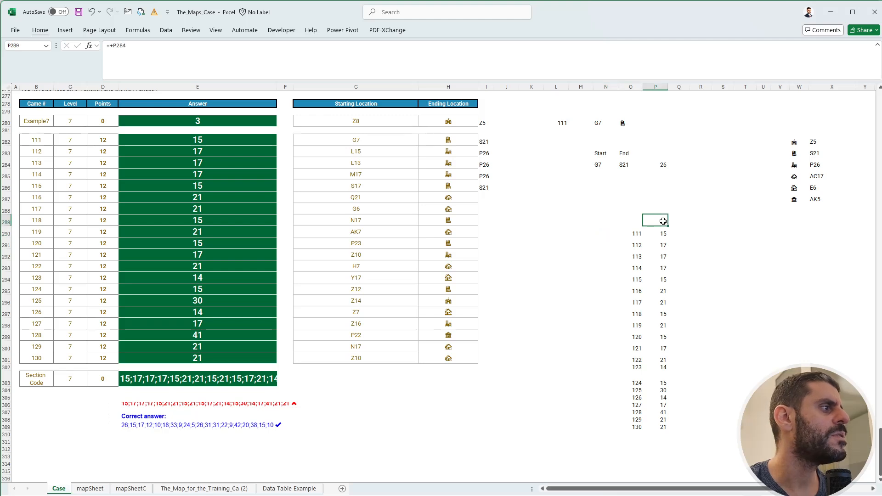
pyautogui.click(664, 232)
pyautogui.click(713, 243)
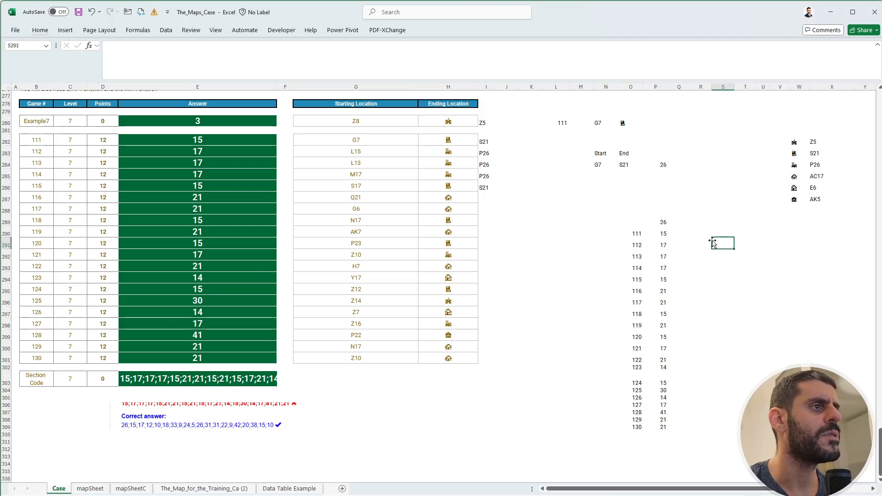
pyautogui.hotkey('alt', 'm')
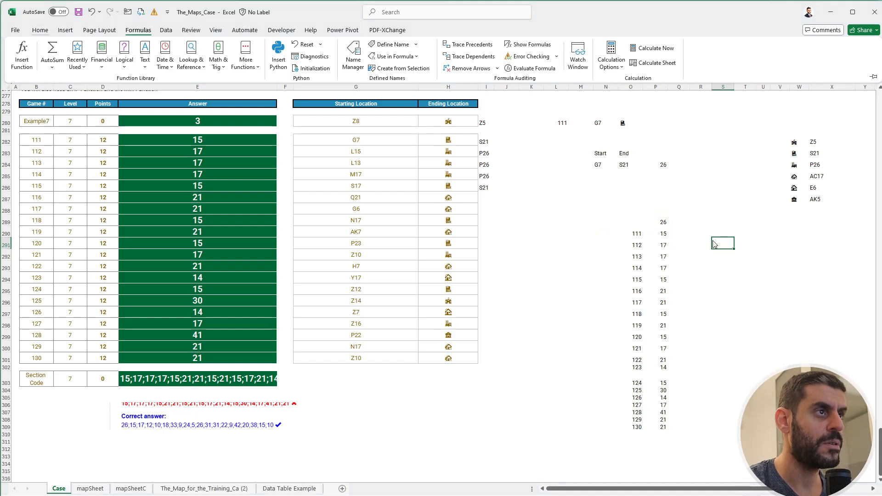
pyautogui.press('b')
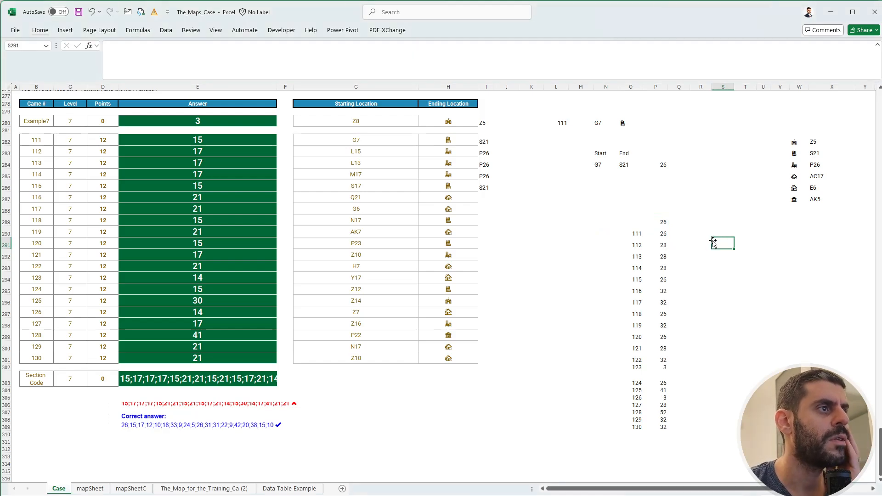
# Delete the TOCOL helper formulas starting in B34:C34 below the map on mapSheetC and return to the Case sheet.
pyautogui.click(665, 243)
pyautogui.click(694, 245)
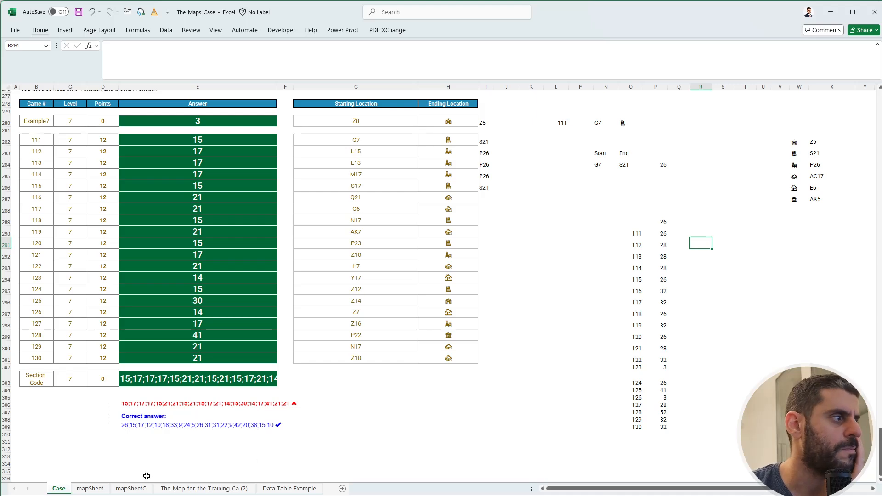
pyautogui.click(131, 490)
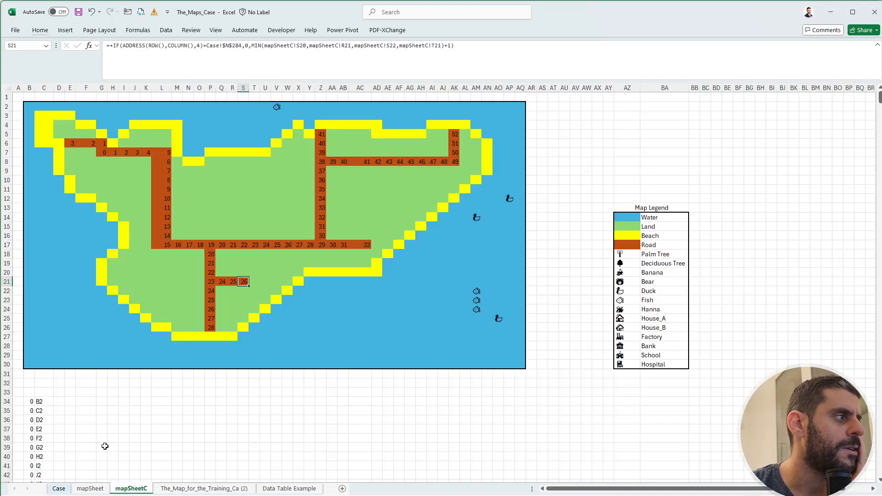
pyautogui.moveTo(31, 401); pyautogui.dragTo(38, 407)
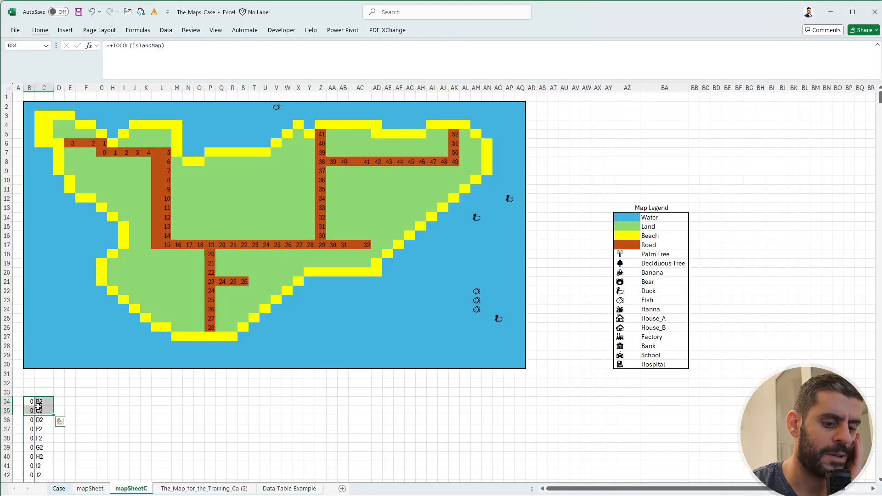
pyautogui.press('Delete')
pyautogui.click(134, 409)
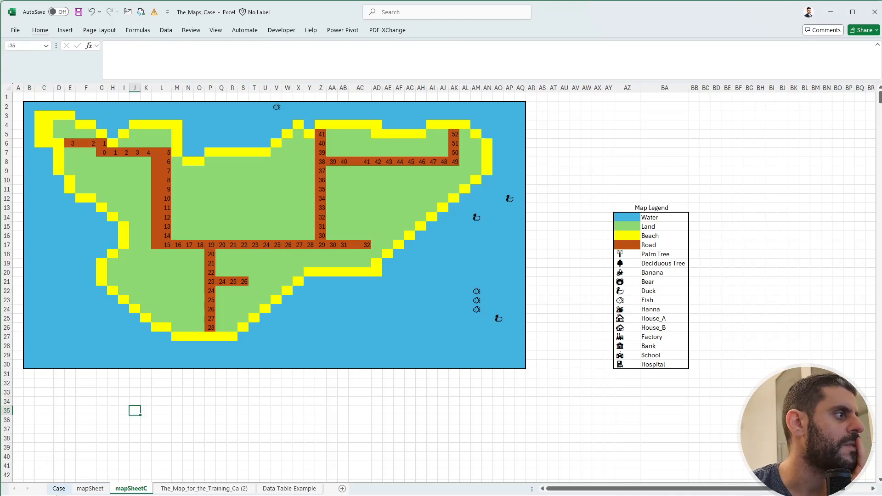
pyautogui.click(59, 489)
pyautogui.click(705, 275)
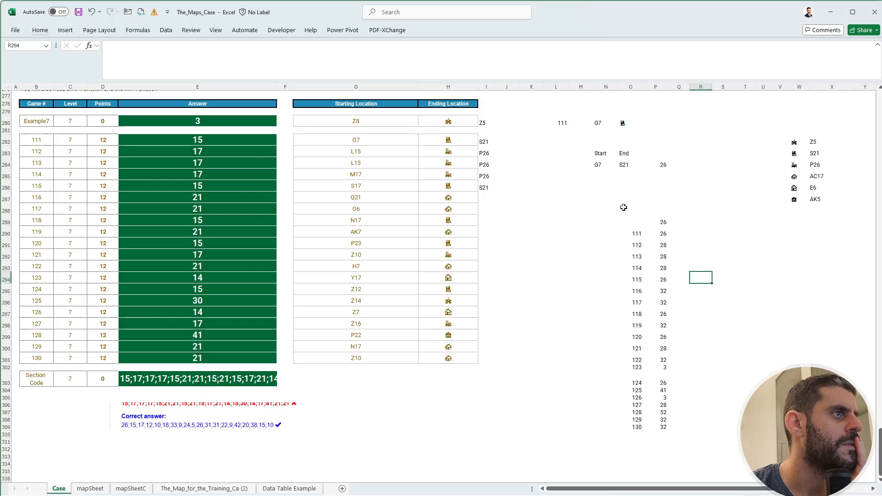
# Set the game number in L280 to 130 and check the road distances and the E6 formula on mapSheetC.
pyautogui.click(563, 123)
pyautogui.write('130')
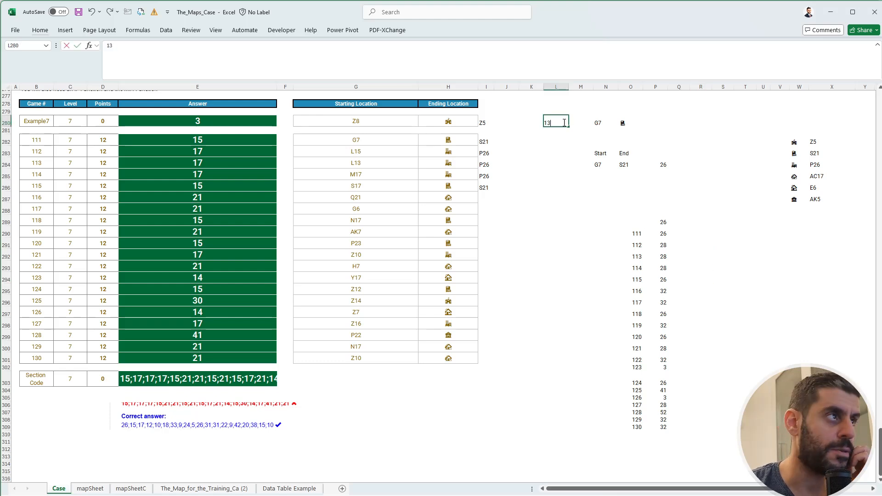
pyautogui.press('Return')
pyautogui.click(670, 221)
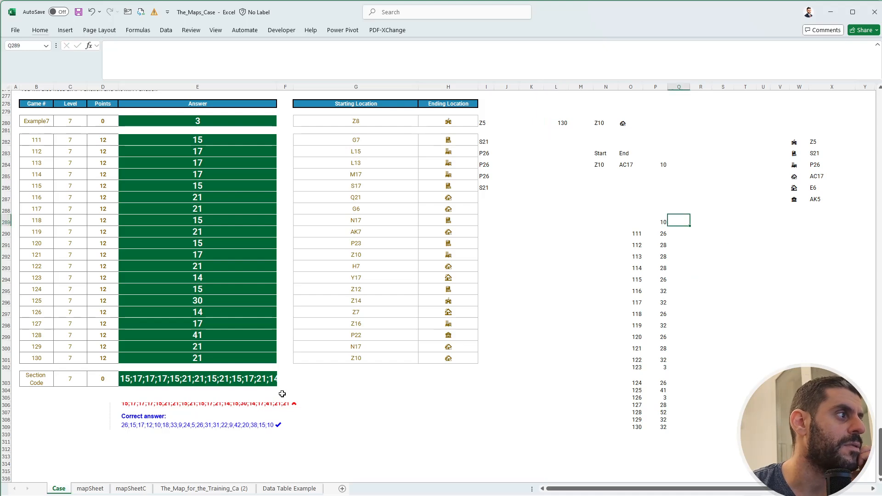
pyautogui.click(657, 224)
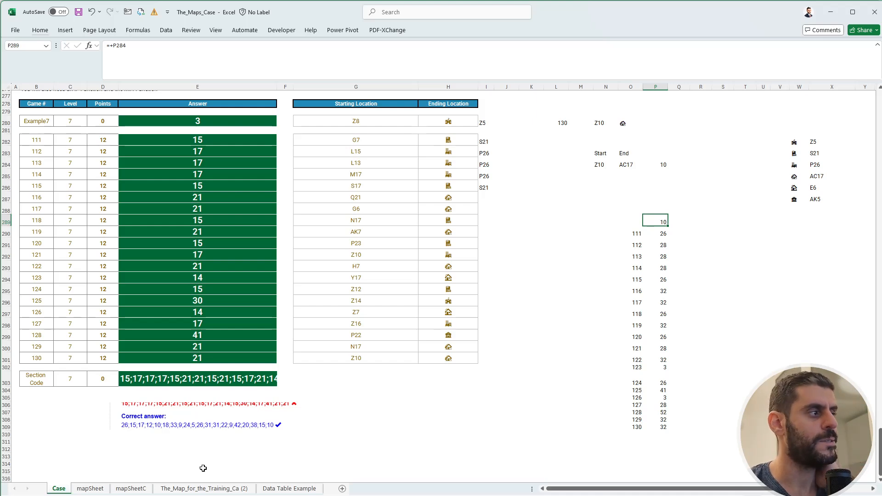
pyautogui.click(131, 488)
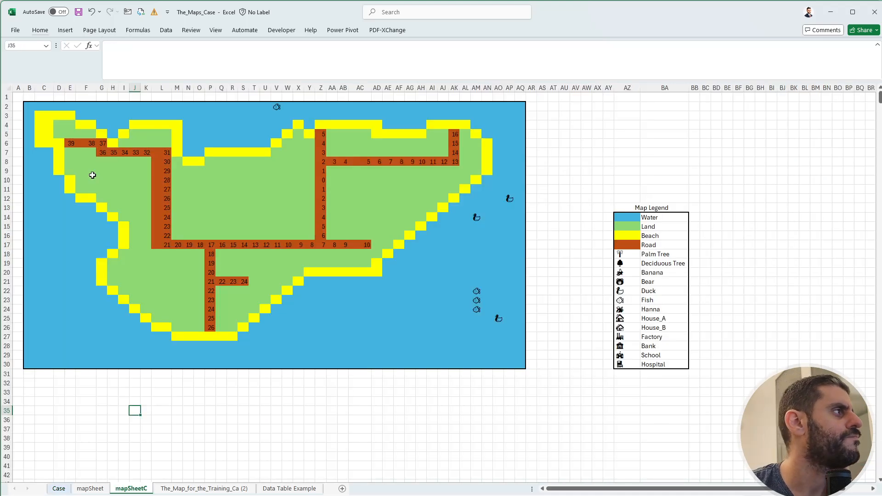
pyautogui.click(72, 143)
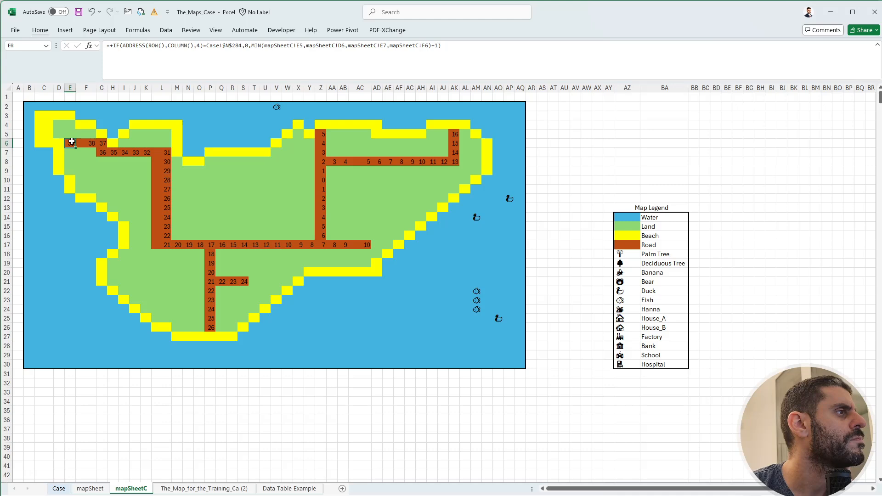
# Check the Level 7 data table formulas on the Case sheet and set the workbook's calculation mode to Automatic.
pyautogui.click(59, 489)
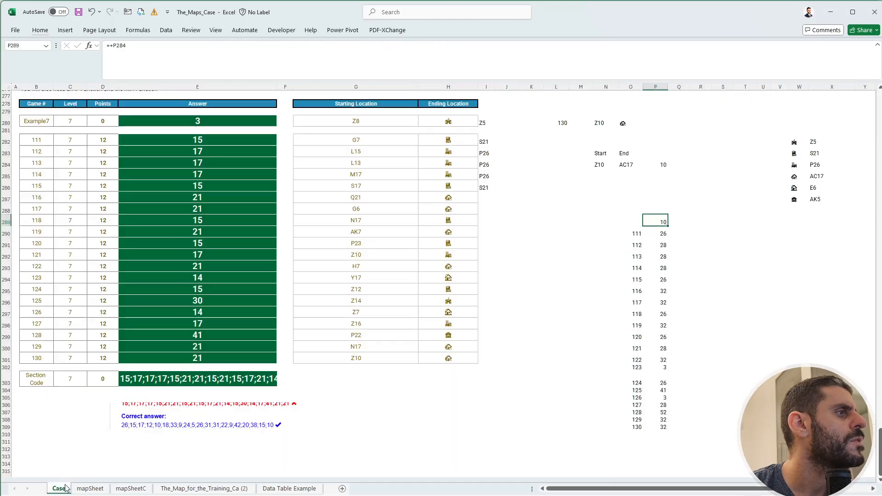
pyautogui.click(635, 234)
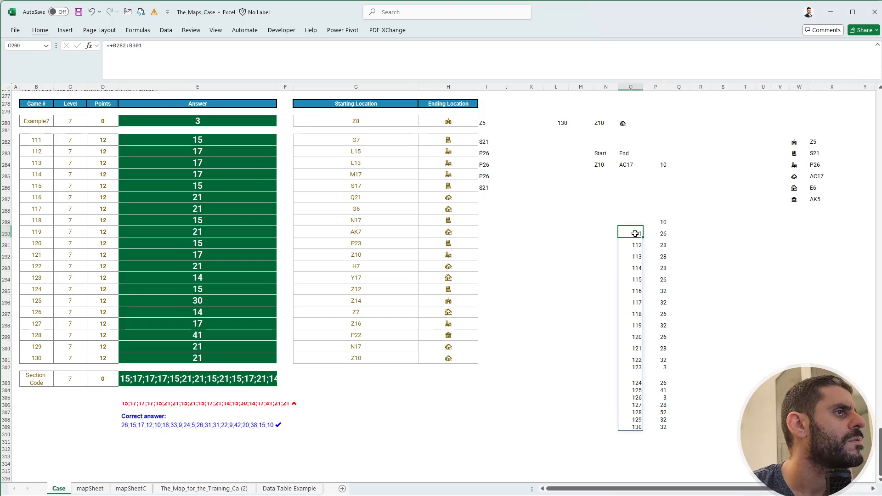
pyautogui.click(657, 222)
pyautogui.click(658, 236)
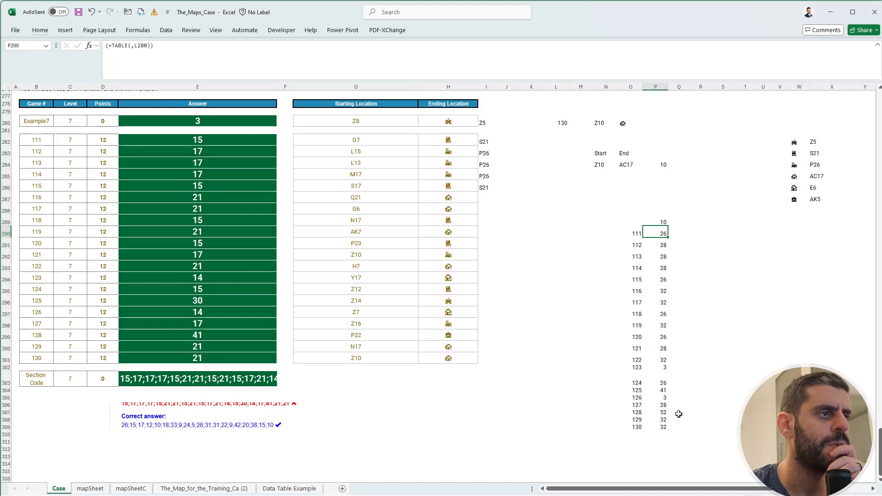
pyautogui.click(664, 383)
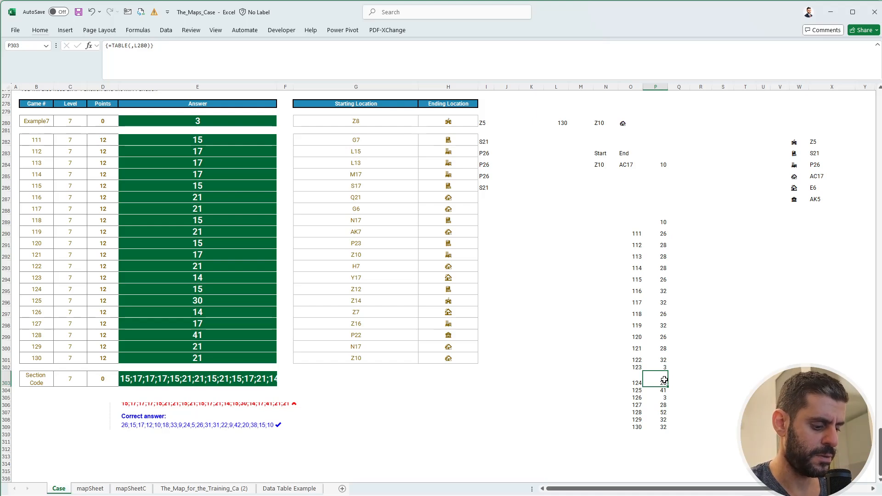
pyautogui.hotkey('alt', 'm')
pyautogui.press('x')
pyautogui.press('a')
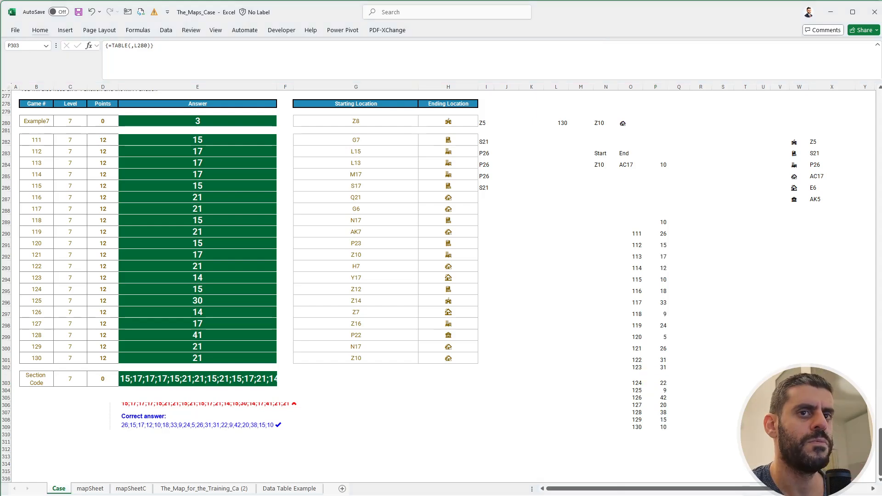
# Copy the data table results in P290:P309 as values into the Level 7 answers in E282:E301.
pyautogui.click(662, 234)
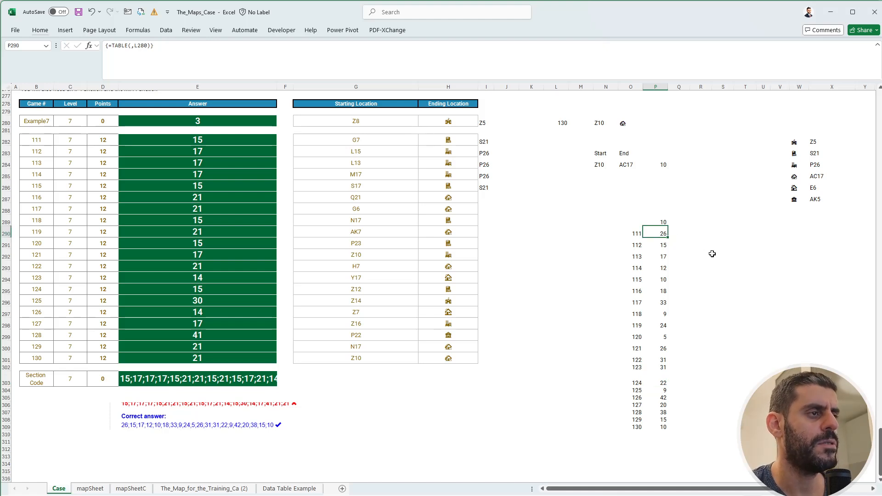
pyautogui.hotkey('ctrl', 'shift', 'Down')
pyautogui.hotkey('ctrl', 'c')
pyautogui.click(224, 141)
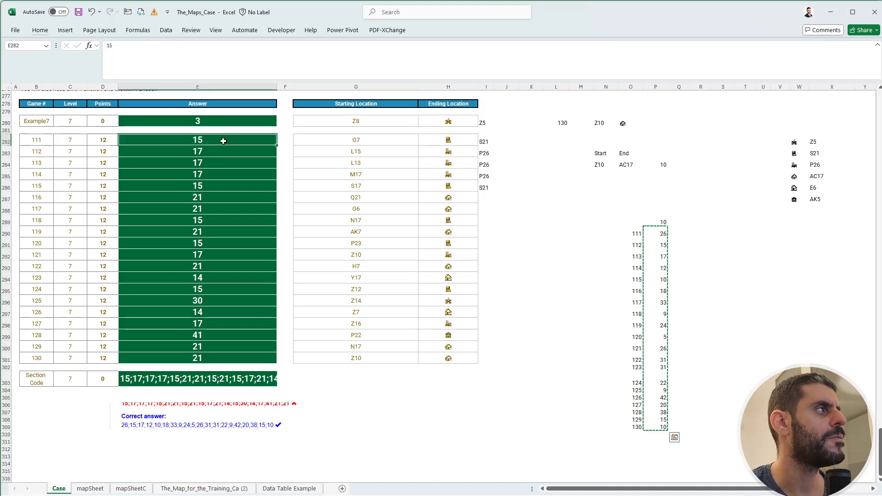
pyautogui.hotkey('ctrl', 'shift', 'v')
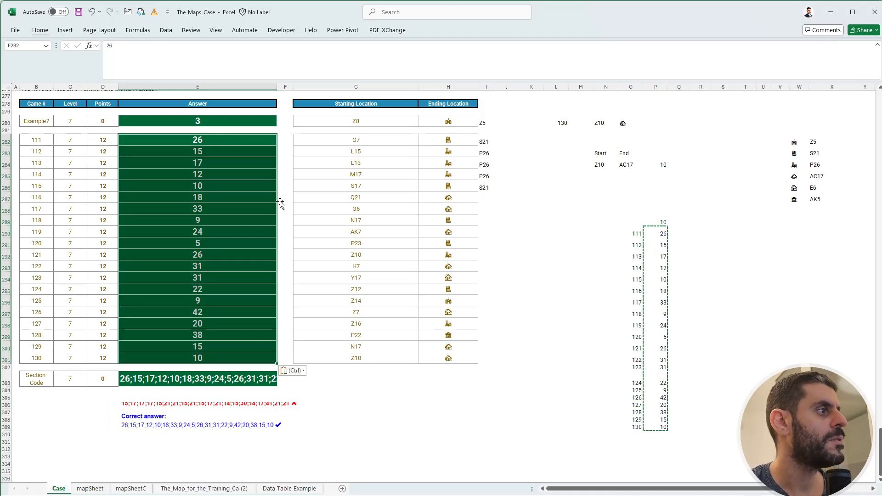
# Copy the Level 7 section code from E303 on the Case sheet into the Level 7 code answer of the FlexiQuiz quiz in Chrome.
pyautogui.click(239, 382)
pyautogui.hotkey('ctrl', 'c')
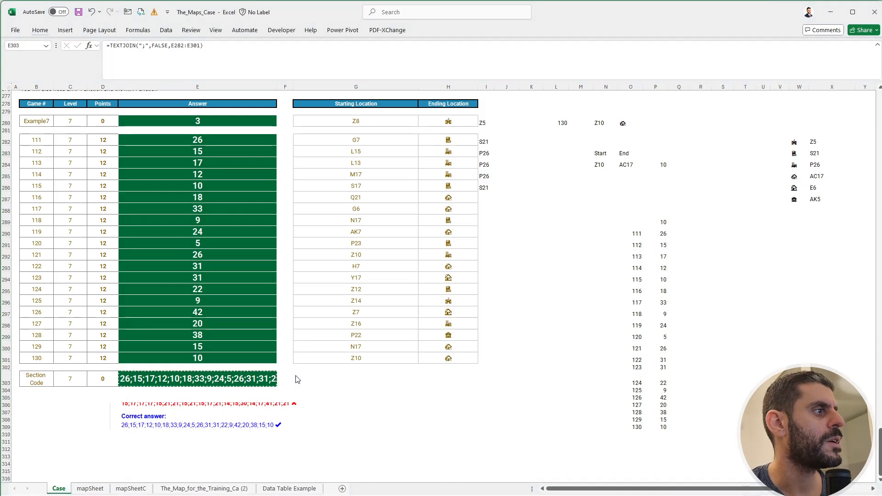
pyautogui.hotkey('alt', 'Tab')
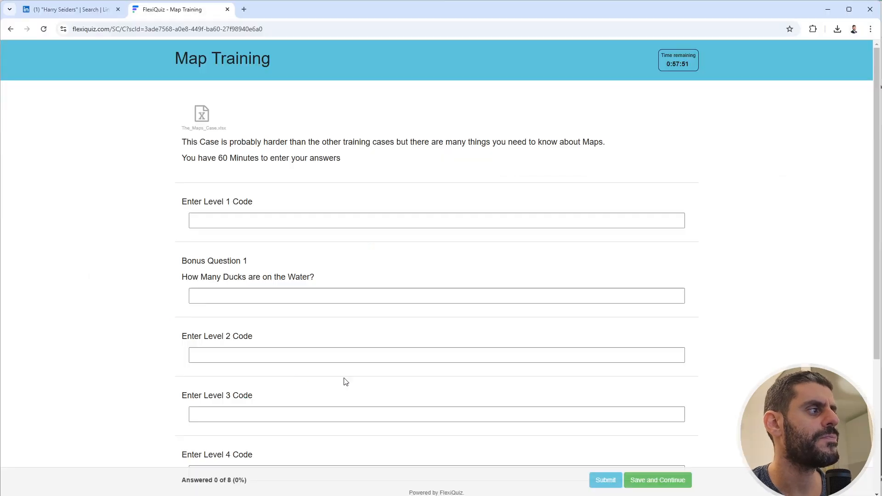
pyautogui.scroll(-4, 346, 382)
pyautogui.click(247, 458)
pyautogui.hotkey('ctrl', 'v')
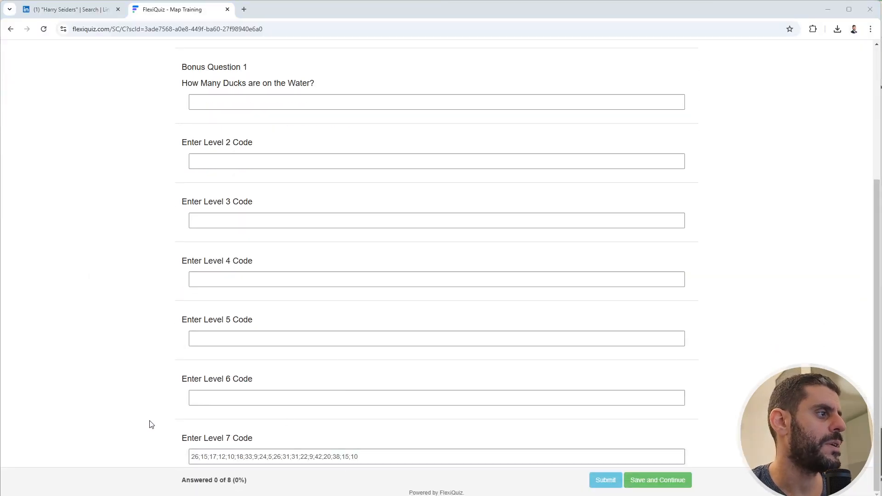
# Copy the Level 1 section code from E47 on the Excel Case sheet into the quiz's Level 1 code answer.
pyautogui.scroll(4, 159, 400)
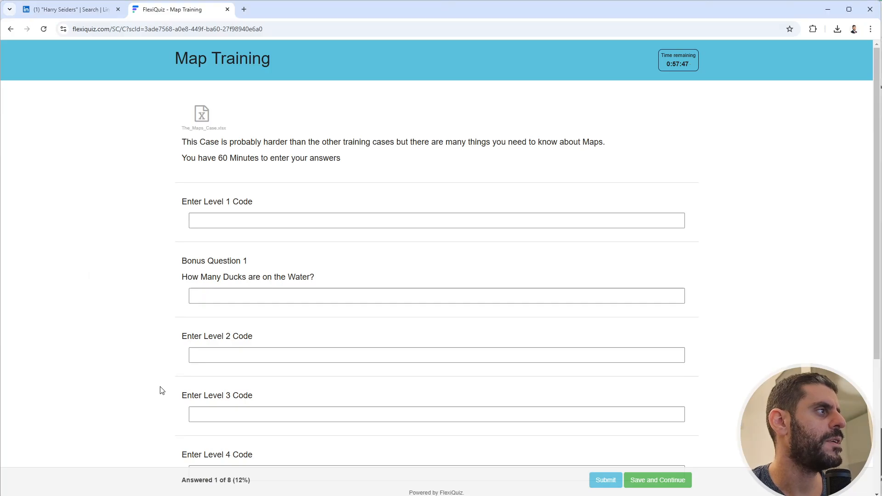
pyautogui.hotkey('alt', 'Tab')
pyautogui.scroll(10, 163, 383)
pyautogui.scroll(20, 163, 383)
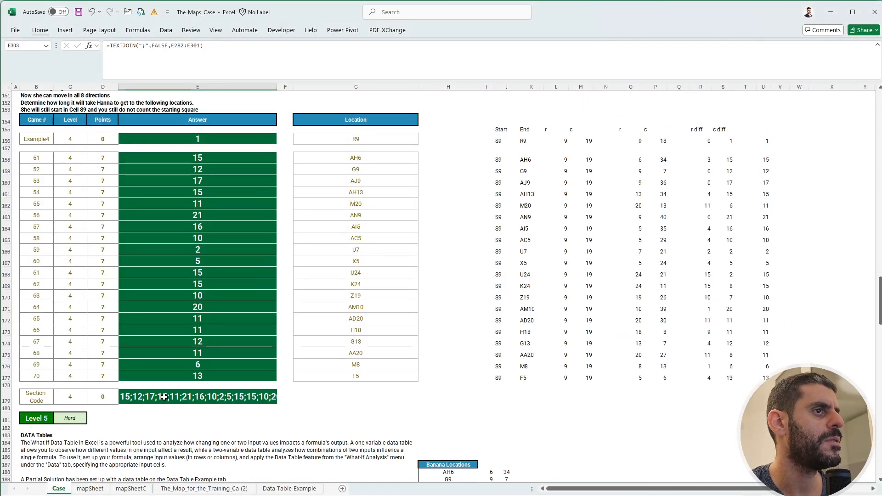
pyautogui.scroll(20, 225, 277)
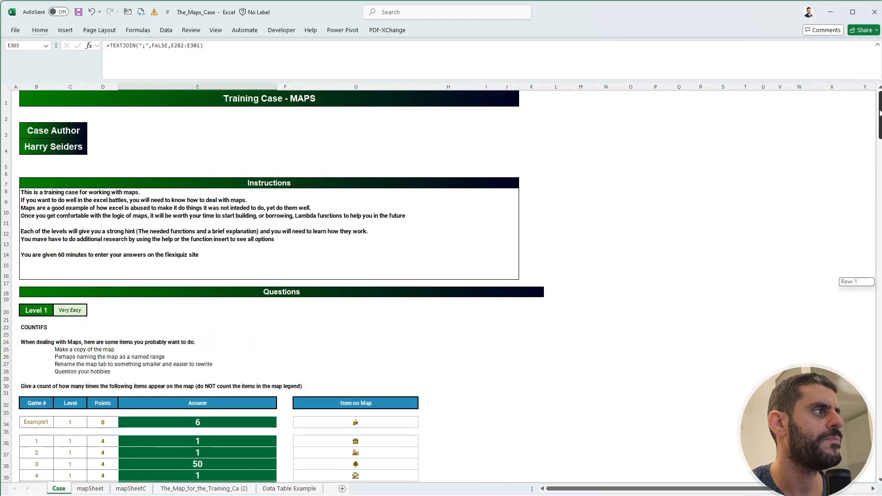
pyautogui.scroll(-10, 225, 277)
pyautogui.click(225, 278)
pyautogui.hotkey('ctrl', 'c')
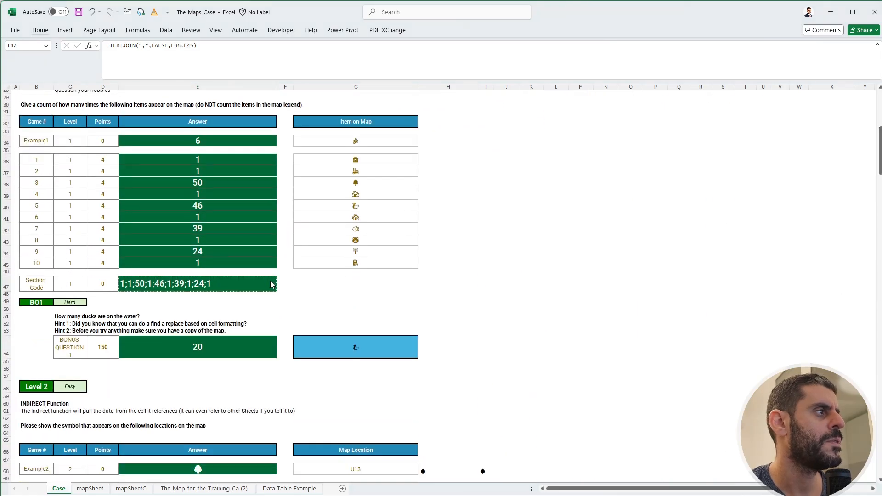
pyautogui.hotkey('alt', 'Tab')
pyautogui.click(288, 217)
pyautogui.hotkey('ctrl', 'v')
# Copy the duck count from E54 in Excel into the quiz's Bonus Question 1 answer, entering 20.
pyautogui.hotkey('alt', 'Tab')
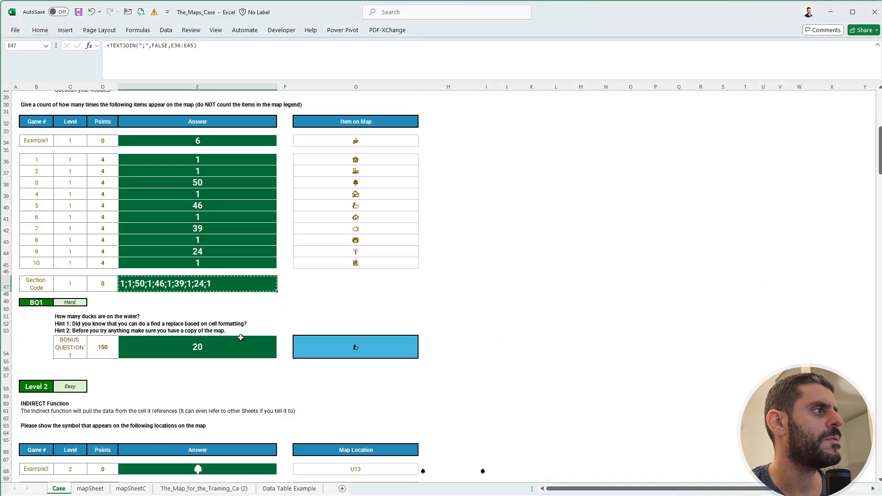
pyautogui.click(234, 348)
pyautogui.hotkey('alt', 'Tab')
pyautogui.click(240, 298)
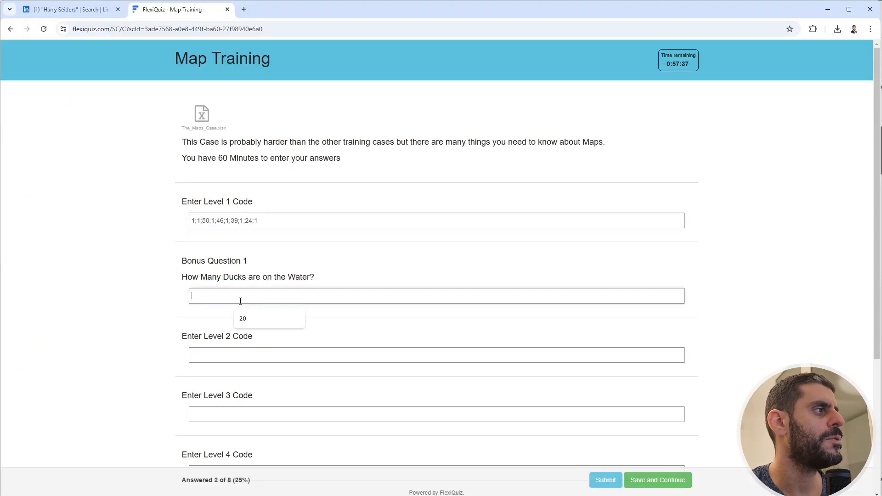
pyautogui.hotkey('ctrl', 'v')
# Copy the Level 2 symbol section code from E91 in Excel into the quiz's Level 2 code answer.
pyautogui.hotkey('alt', 'Tab')
pyautogui.scroll(-6, 227, 344)
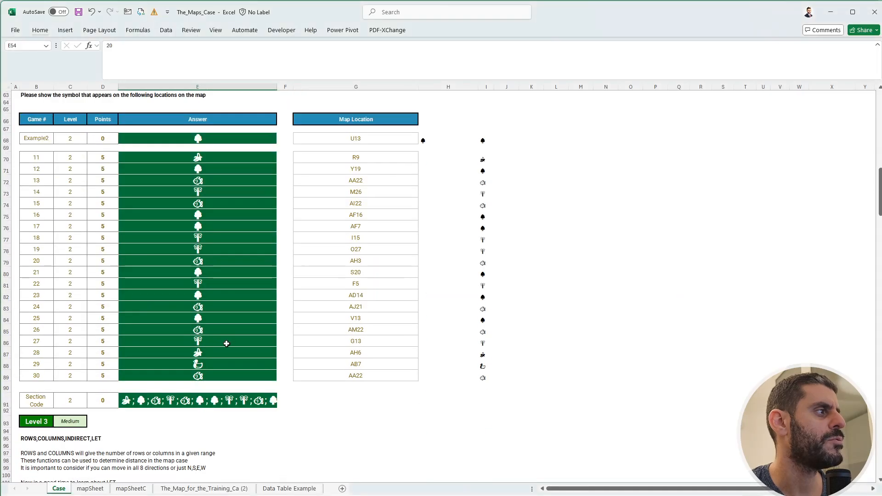
pyautogui.click(205, 398)
pyautogui.hotkey('ctrl', 'c')
pyautogui.hotkey('alt', 'Tab')
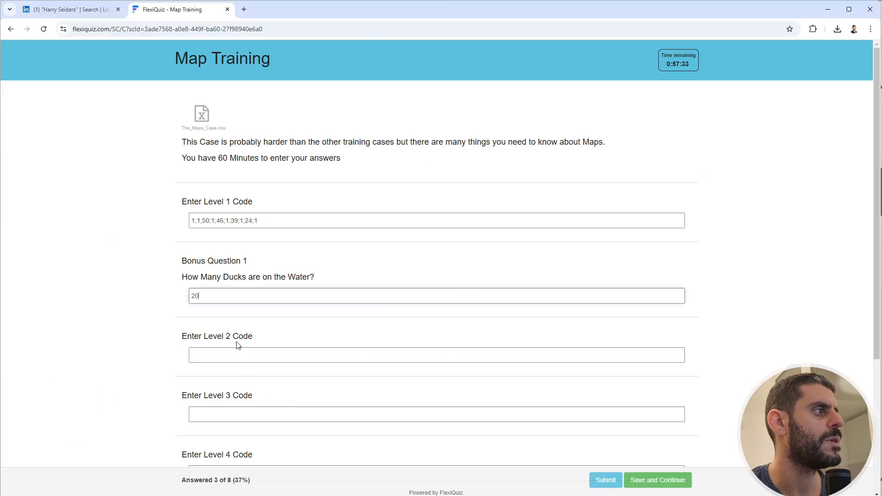
pyautogui.click(223, 360)
pyautogui.hotkey('ctrl', 'v')
# Copy the Level 3 section code from E140 in Excel into the quiz's Level 3 code answer.
pyautogui.scroll(-2, 134, 376)
pyautogui.hotkey('alt', 'Tab')
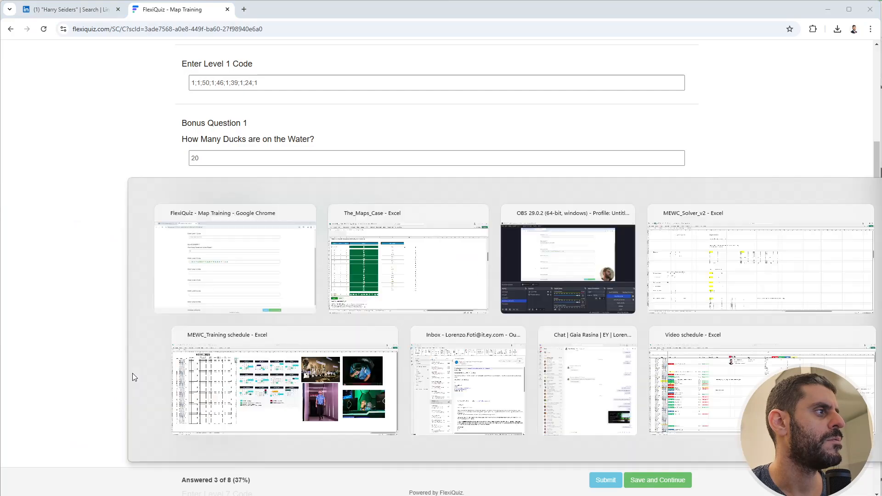
pyautogui.scroll(-13, 154, 363)
pyautogui.click(200, 380)
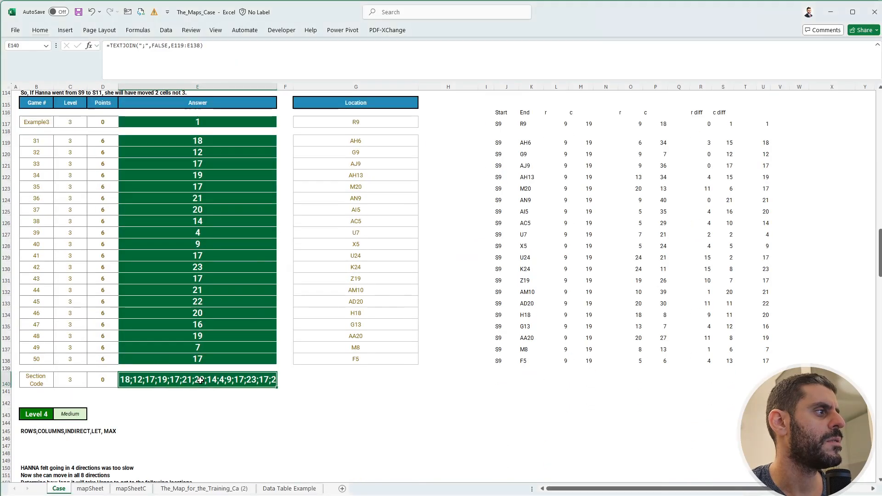
pyautogui.hotkey('ctrl', 'c')
pyautogui.hotkey('alt', 'Tab')
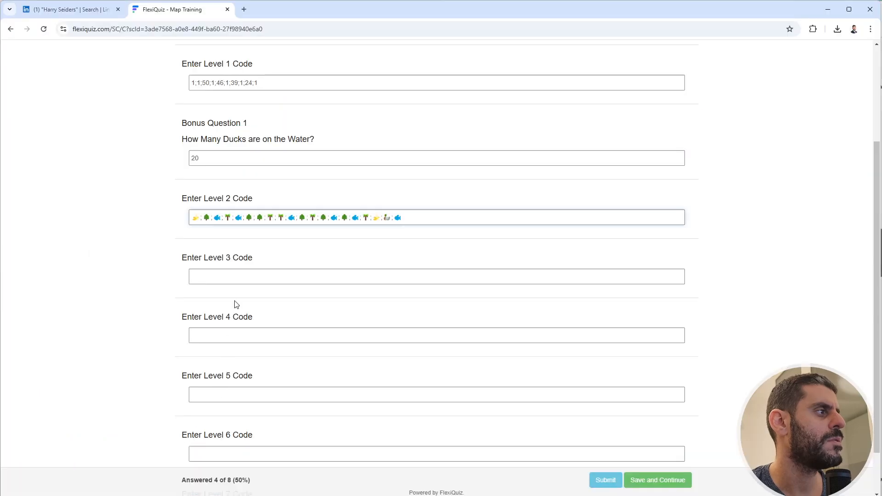
pyautogui.click(191, 277)
pyautogui.hotkey('ctrl', 'v')
# Copy the Level 4 section code from E179 in Excel into the quiz's Level 4 code answer.
pyautogui.hotkey('alt', 'Tab')
pyautogui.scroll(-10, 167, 368)
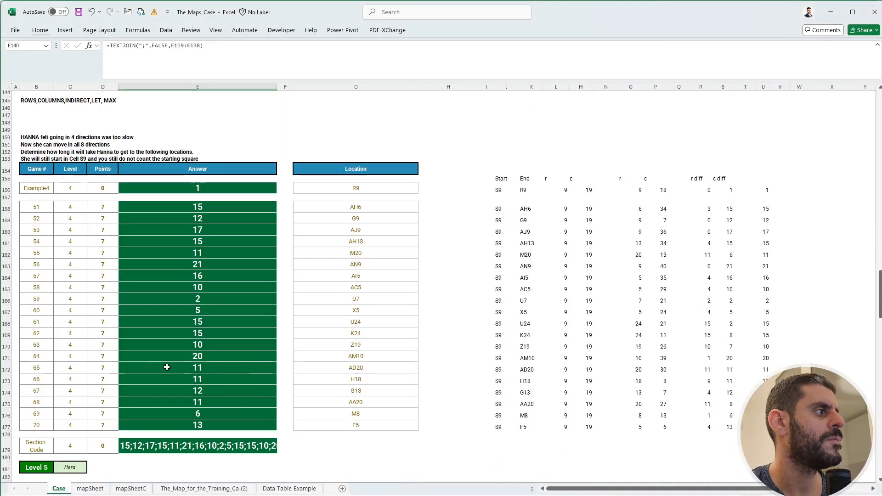
pyautogui.scroll(-6, 167, 367)
pyautogui.click(204, 289)
pyautogui.hotkey('ctrl', 'c')
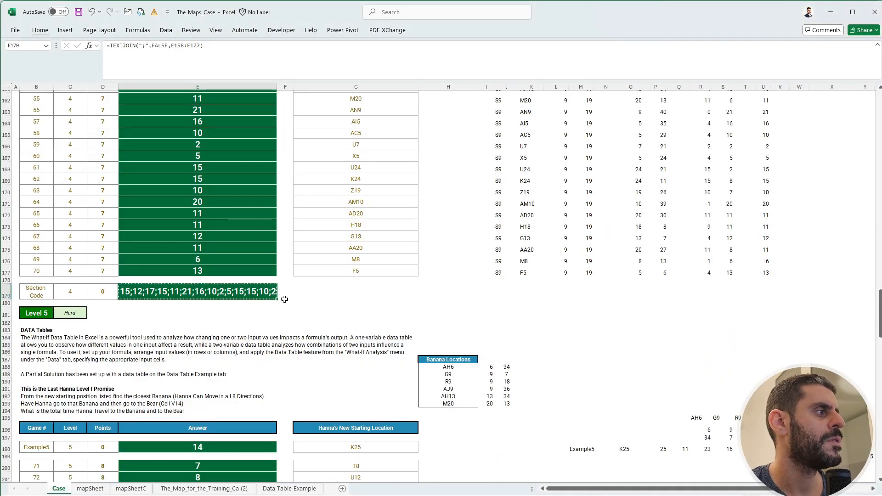
pyautogui.hotkey('alt', 'Tab')
pyautogui.click(256, 340)
pyautogui.hotkey('ctrl', 'v')
# Copy the Level 5 section code from E221 in Excel into the quiz's Level 5 code answer.
pyautogui.hotkey('alt', 'Tab')
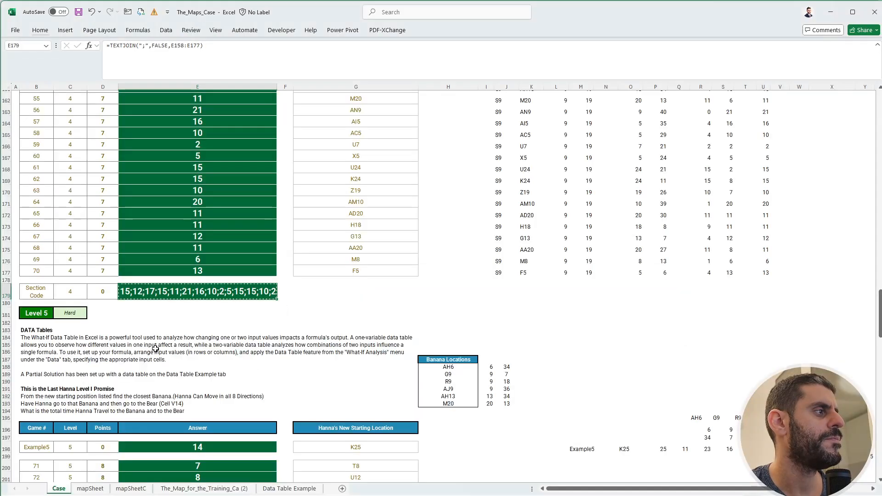
pyautogui.scroll(-12, 171, 350)
pyautogui.click(171, 350)
pyautogui.hotkey('ctrl', 'c')
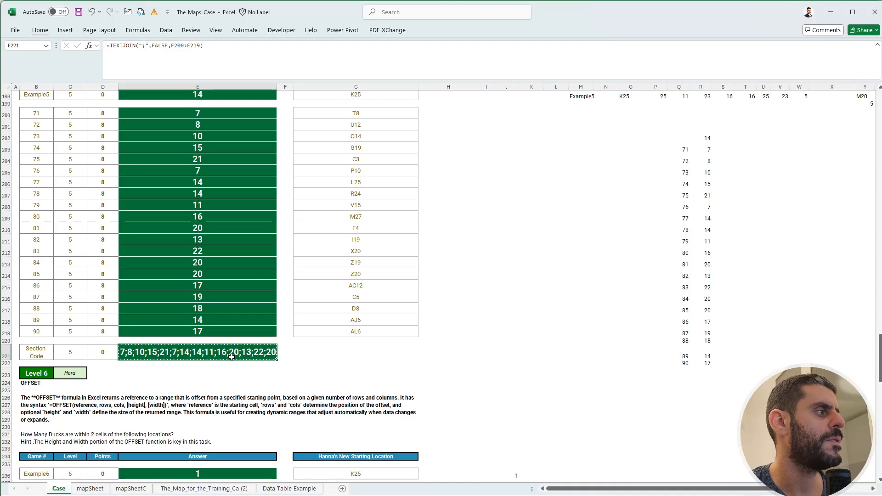
pyautogui.hotkey('alt', 'Tab')
pyautogui.scroll(-1, 233, 352)
pyautogui.click(237, 339)
pyautogui.hotkey('ctrl', 'v')
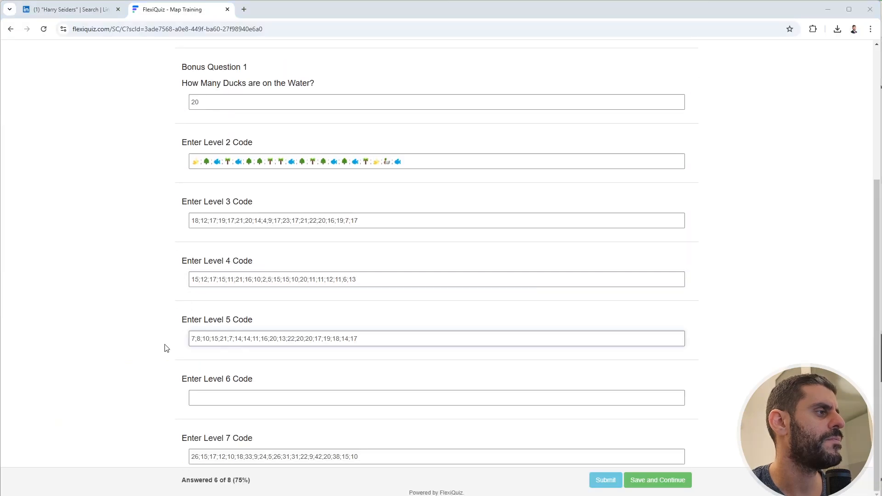
# Copy the Level 6 section code from E259 in Excel into the quiz's Level 6 code answer and submit the quiz.
pyautogui.hotkey('alt', 'Tab')
pyautogui.scroll(-12, 165, 347)
pyautogui.click(185, 383)
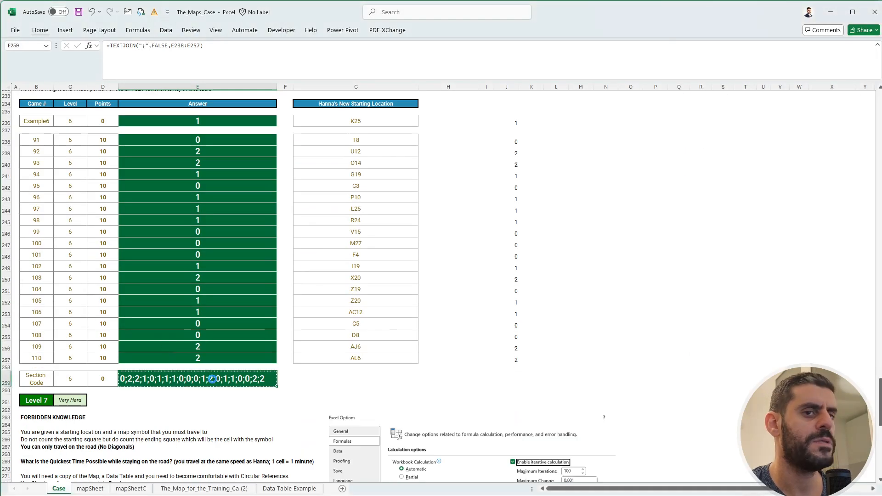
pyautogui.hotkey('ctrl', 'c')
pyautogui.hotkey('alt', 'Tab')
pyautogui.click(216, 396)
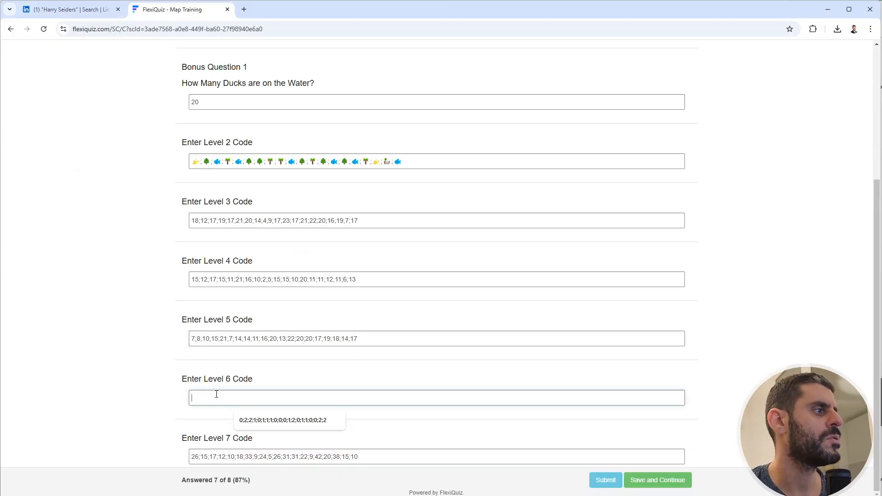
pyautogui.hotkey('ctrl', 'v')
pyautogui.click(596, 477)
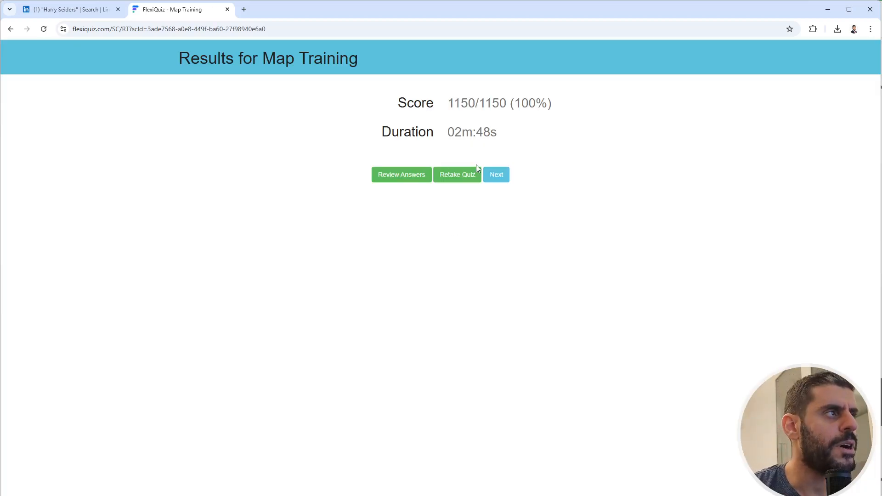
# Switch to the LinkedIn search results and view the case author's post with the training case links.
pyautogui.click(42, 17)
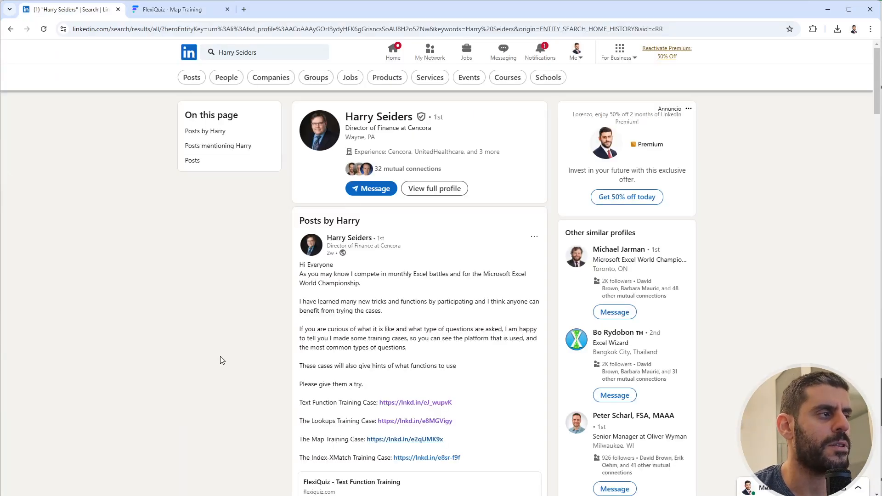
pyautogui.scroll(-1, 346, 416)
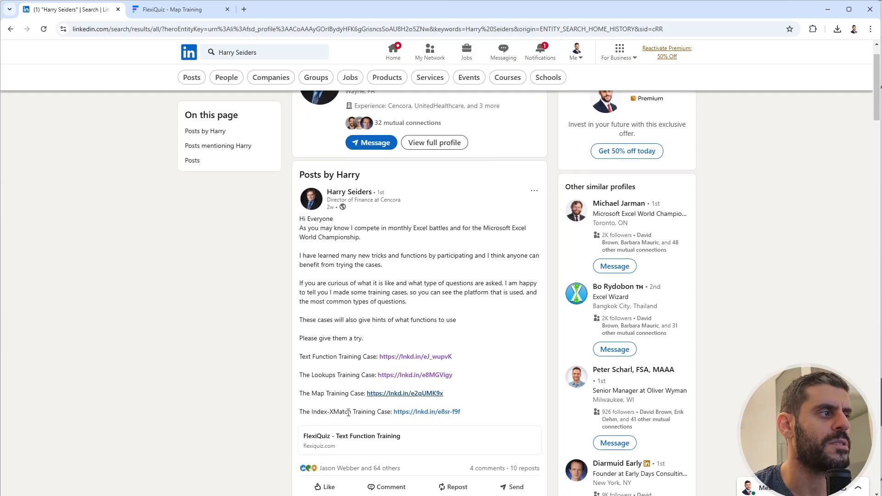